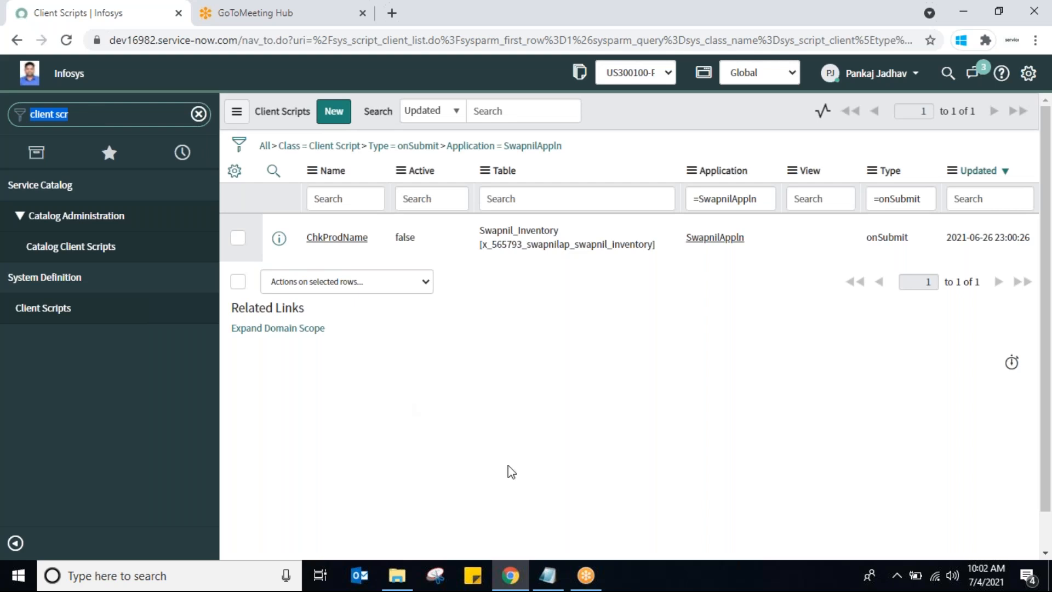
Examine the g_form.flash line and its colour code in the onChange example of the Notepad scripts file
click(548, 577)
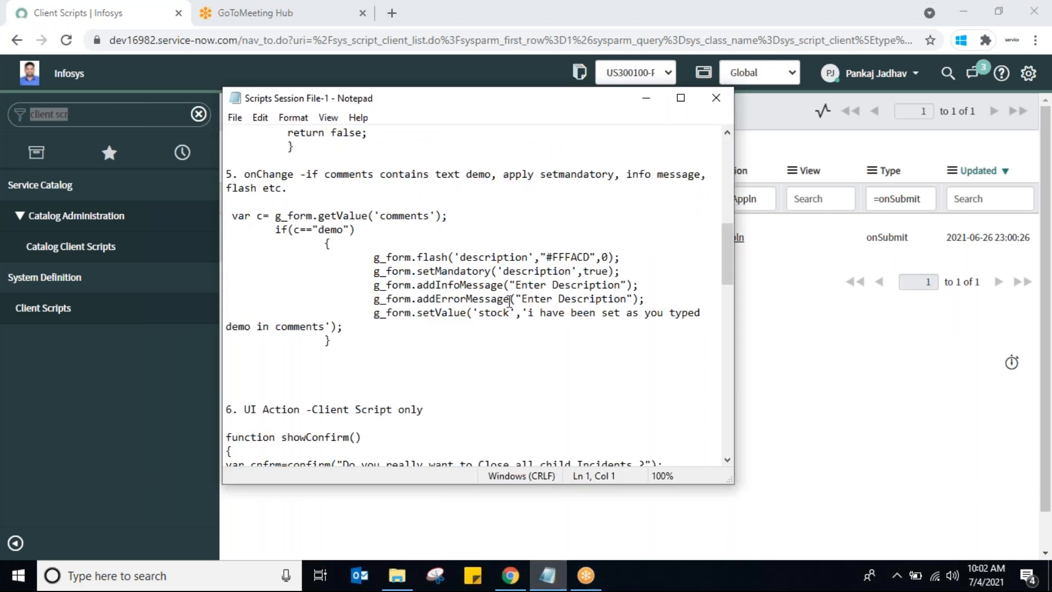
drag(373, 257, 597, 256)
click(462, 255)
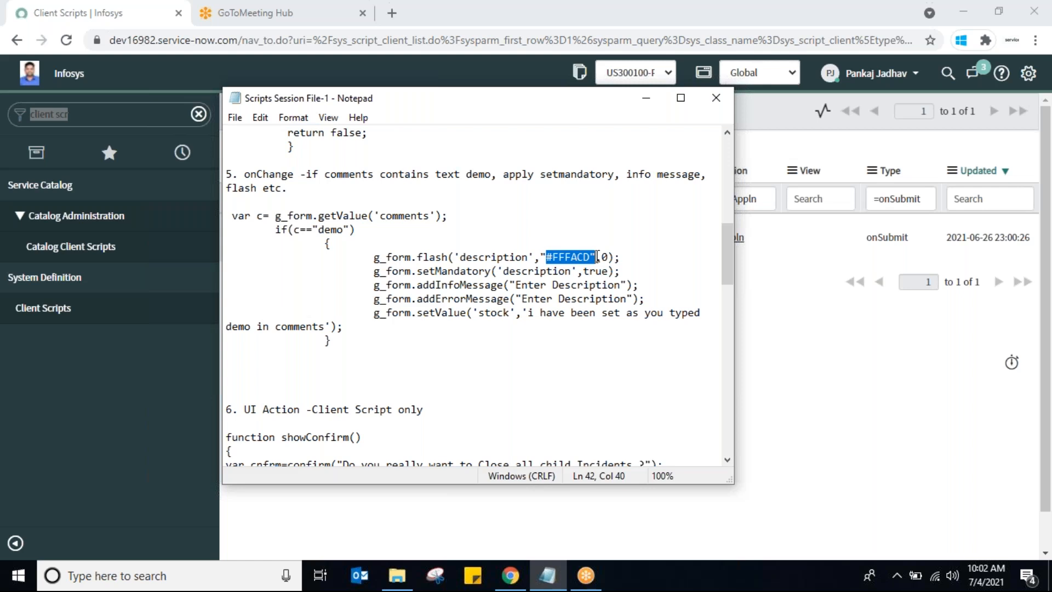
click(649, 97)
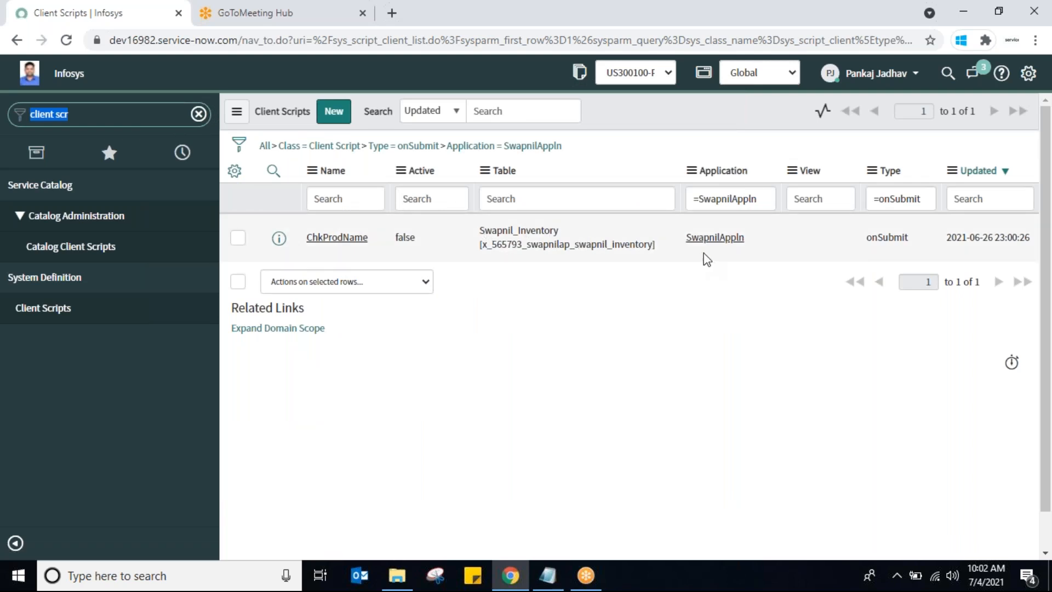
Open the ChkProdName client script and switch the current application scope to SwapnilAppln
click(343, 239)
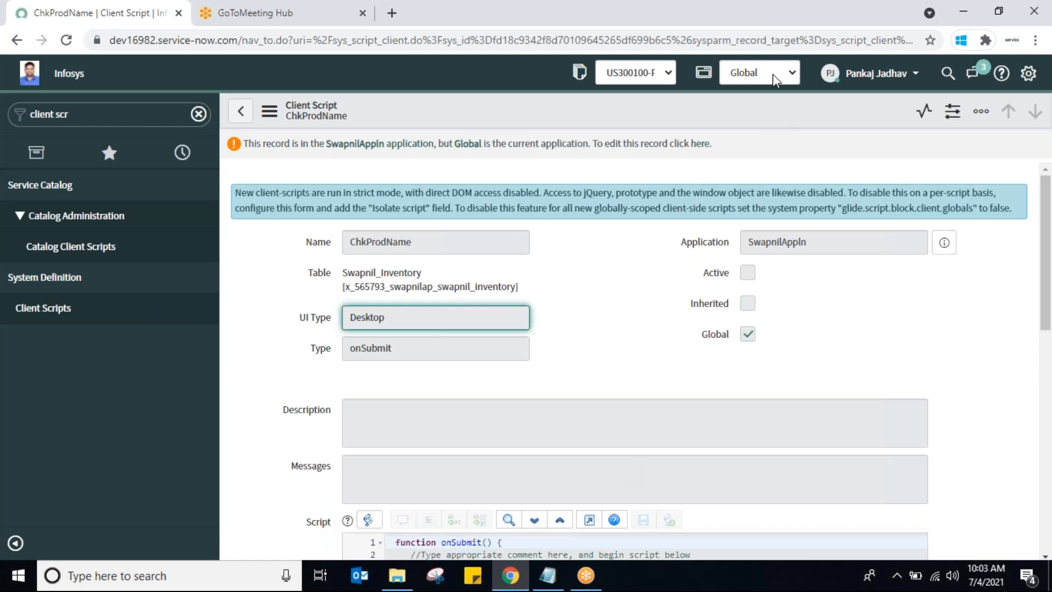
click(772, 74)
key(s)
key(Down)
key(Down)
key(Down)
key(Down)
key(Down)
key(Down)
key(Down)
key(Down)
key(Down)
key(Down)
key(Down)
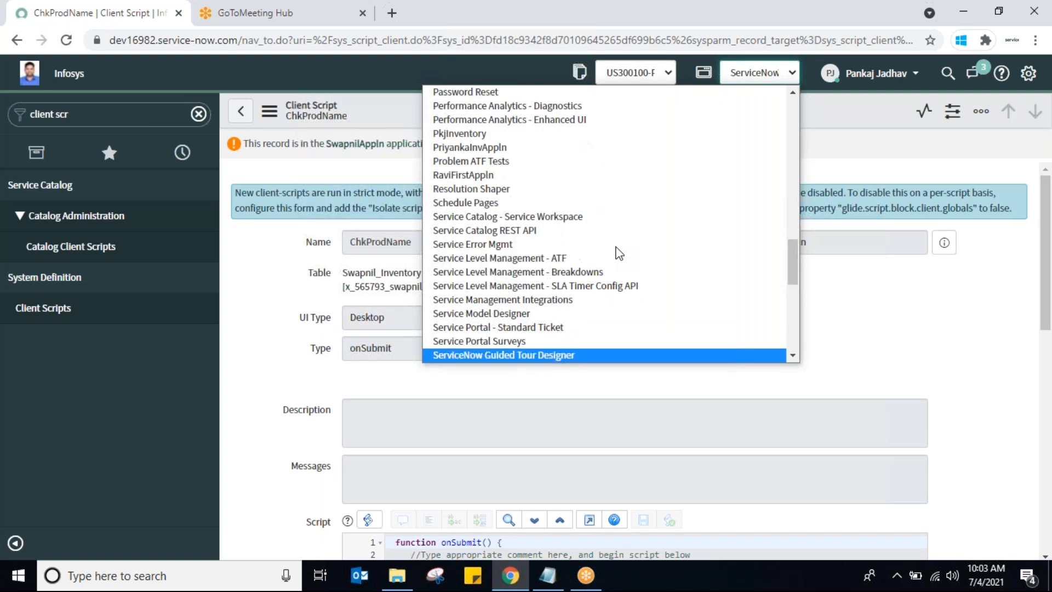
key(Down)
key(Down)
key(Down)
key(Down)
key(Down)
key(Down)
key(Down)
key(Down)
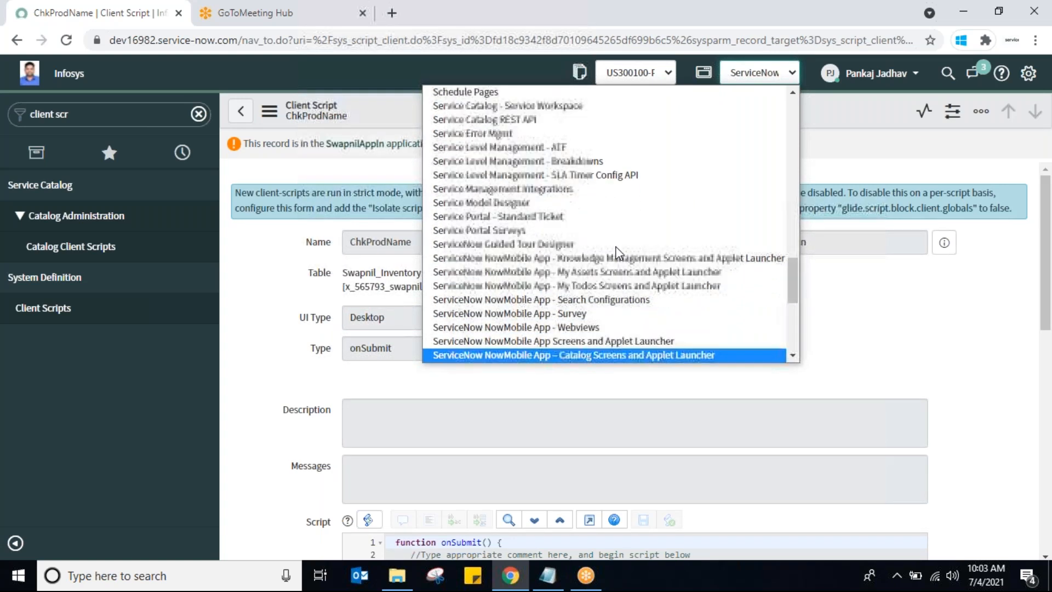
key(Down)
key(Down)
key(Down)
key(Down)
key(Down)
key(Down)
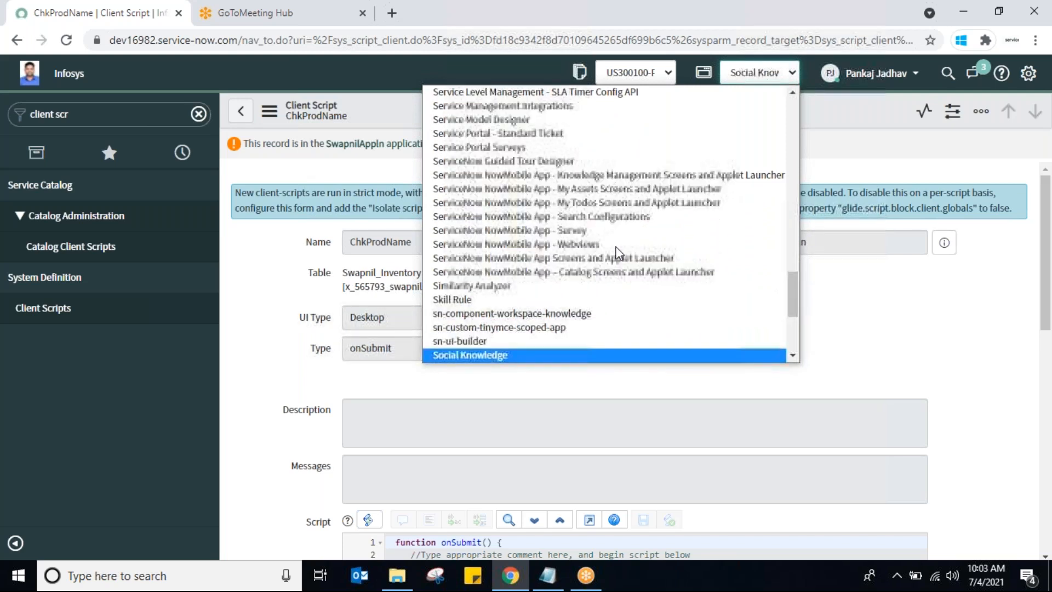
key(Down)
key(Down)
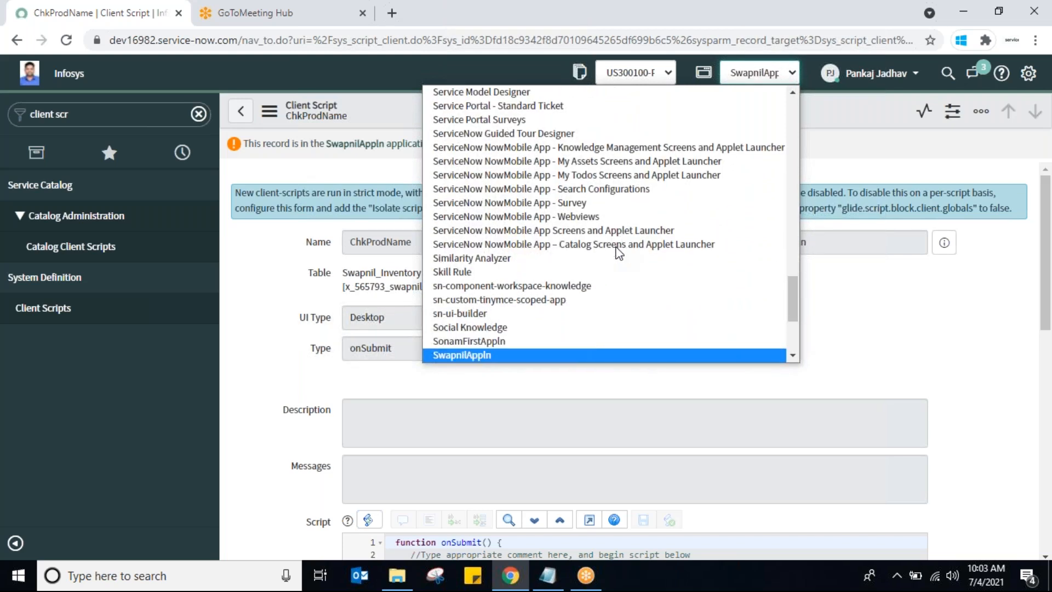
key(Return)
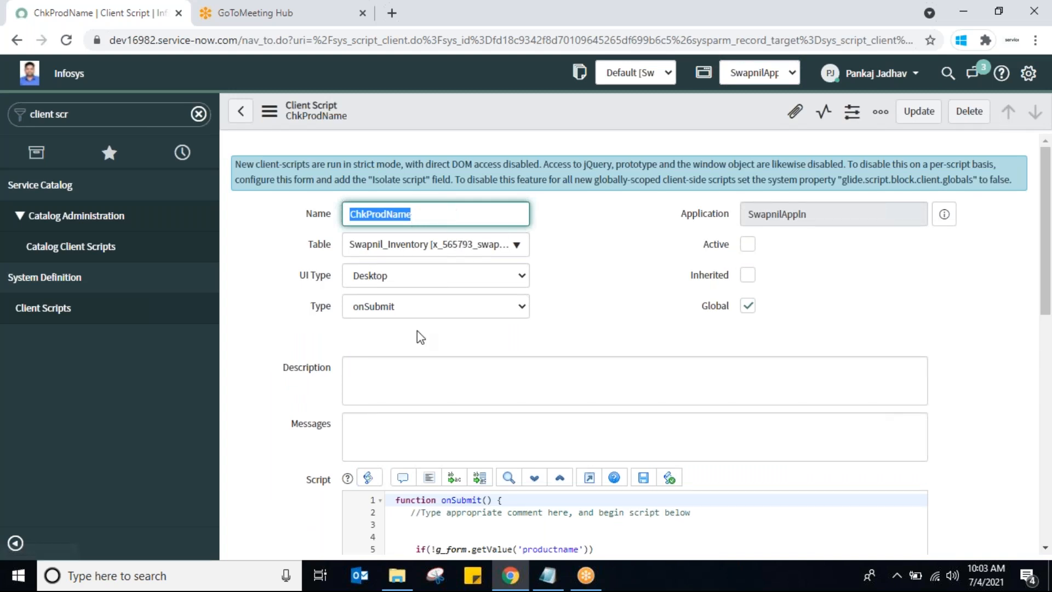
Copy the g_form.flash('description',"#FFFACD",0); line from the Notepad scripts file into the onSubmit script on a new line below the addErrorMessage call
drag(1045, 256, 1041, 348)
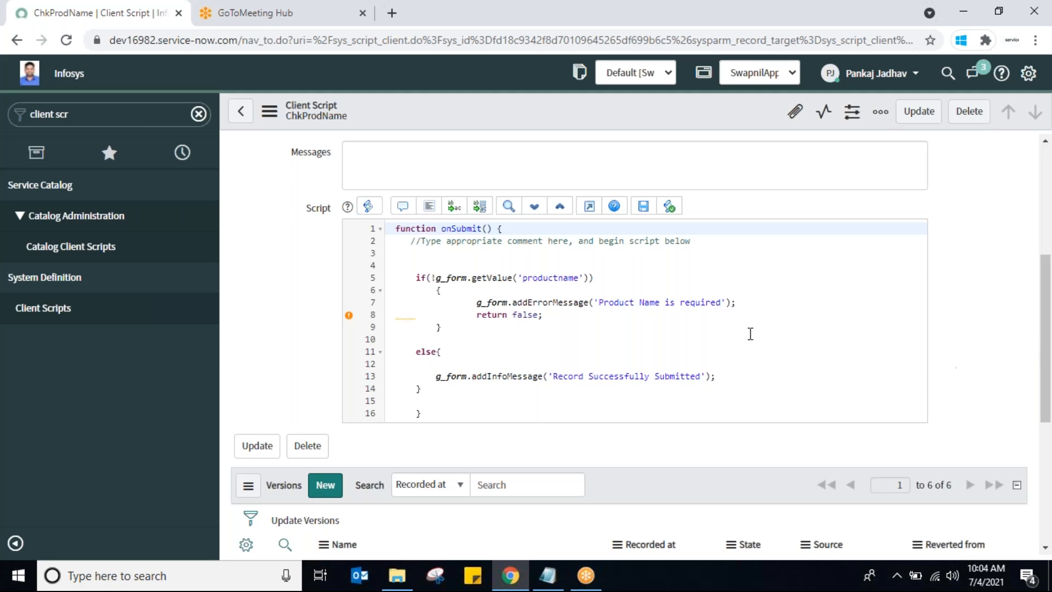
click(751, 302)
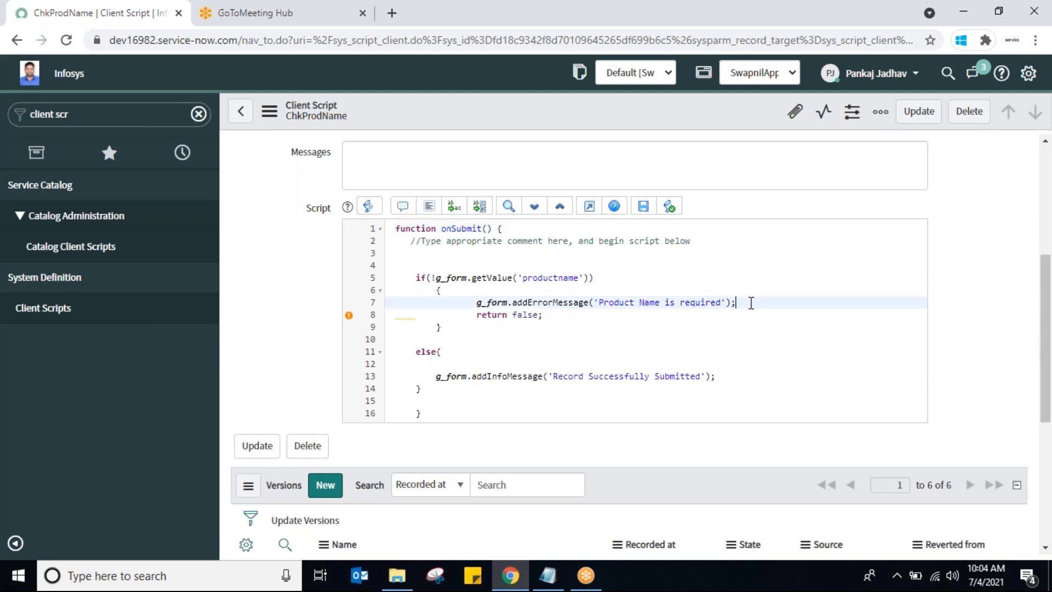
key(Return)
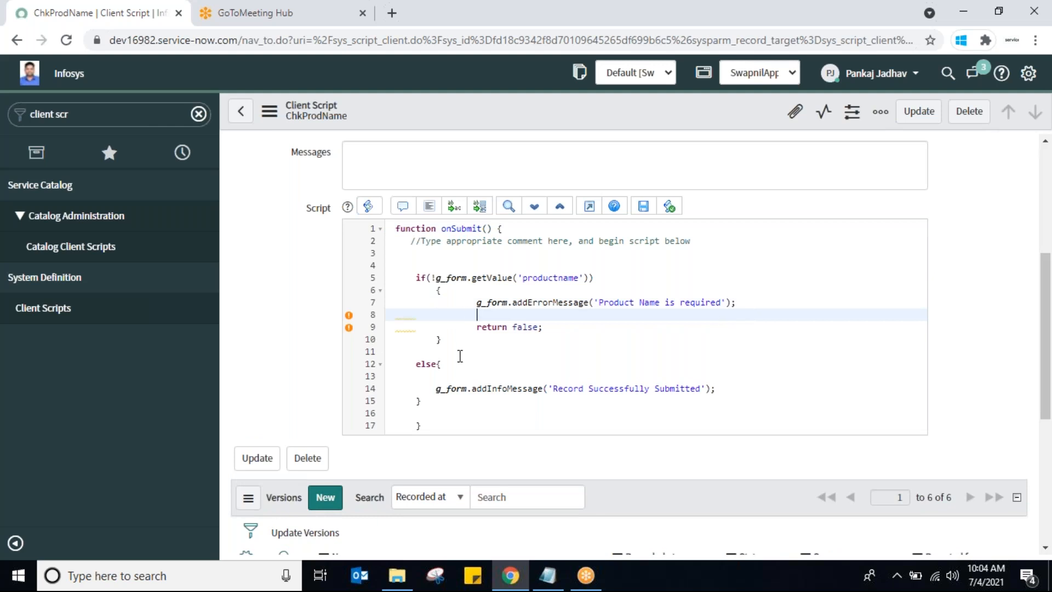
click(540, 582)
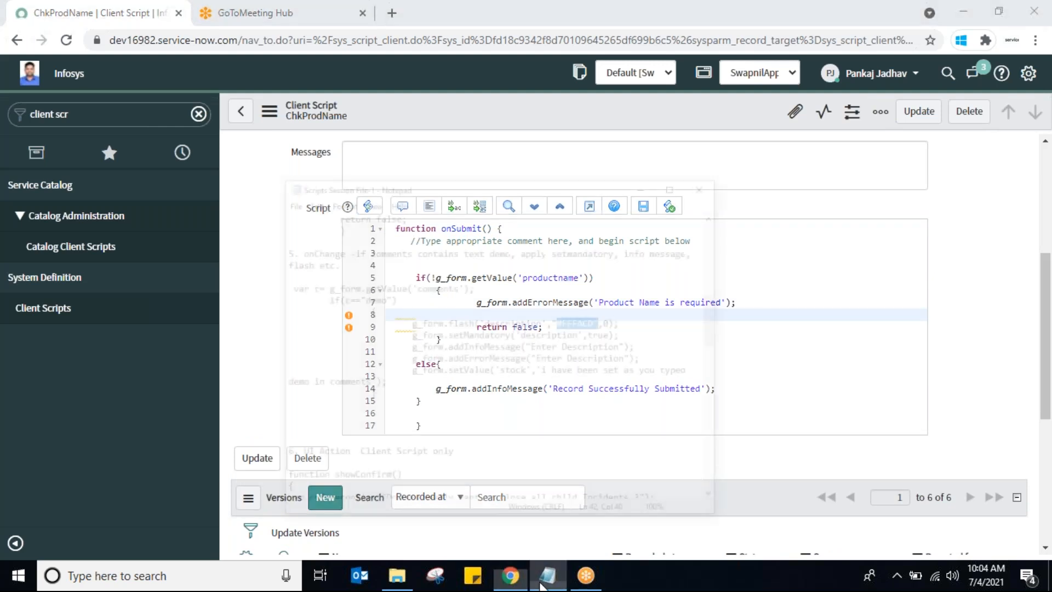
drag(373, 258, 623, 257)
key(ctrl+c)
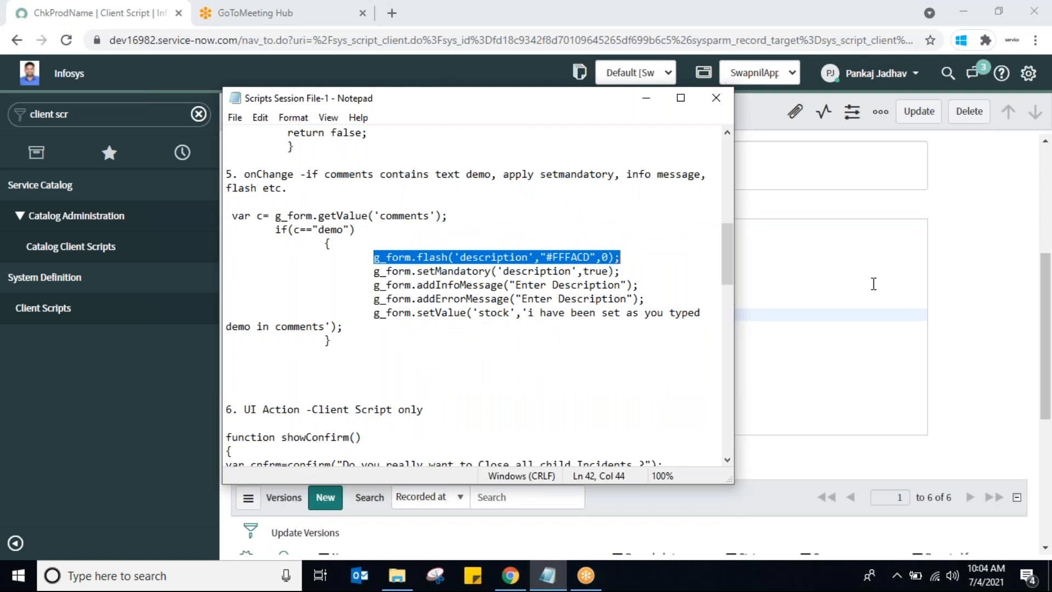
click(803, 313)
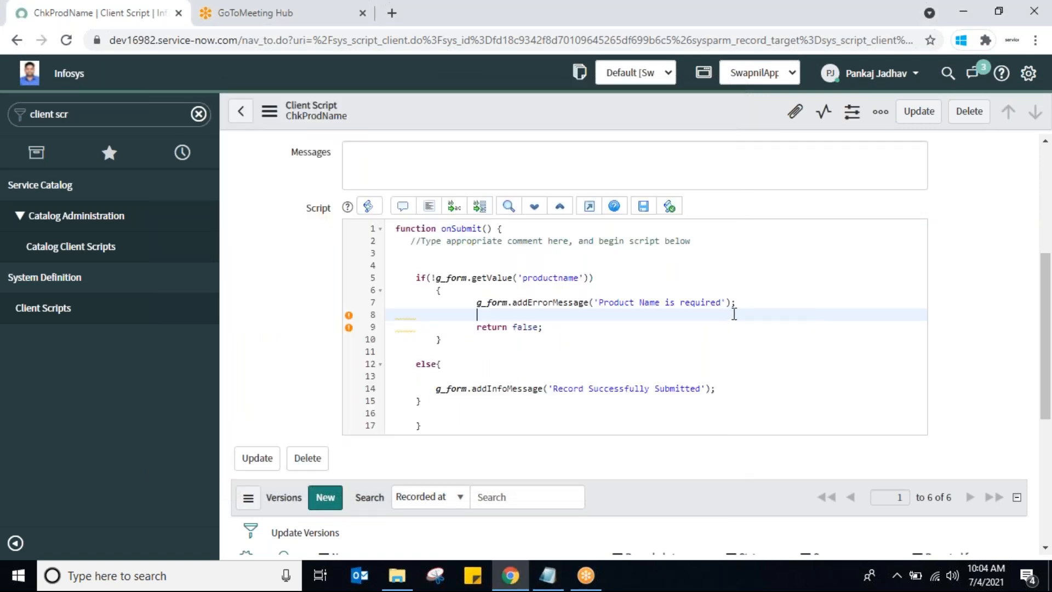
key(ctrl+v)
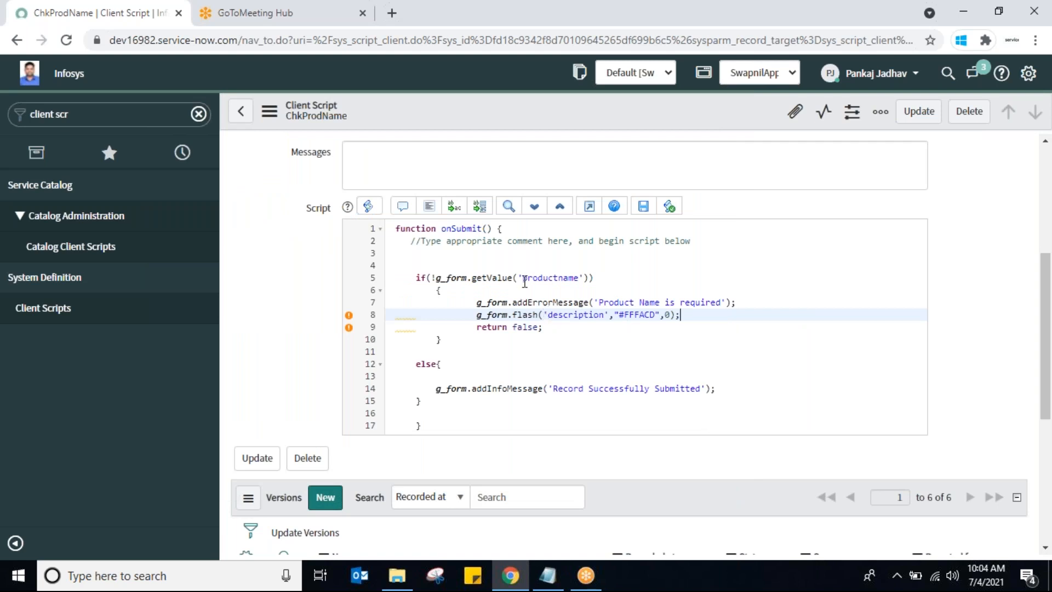
Replace the field name in the g_form.flash call with productname, copied from the getValue condition
drag(521, 277, 580, 281)
key(ctrl+c)
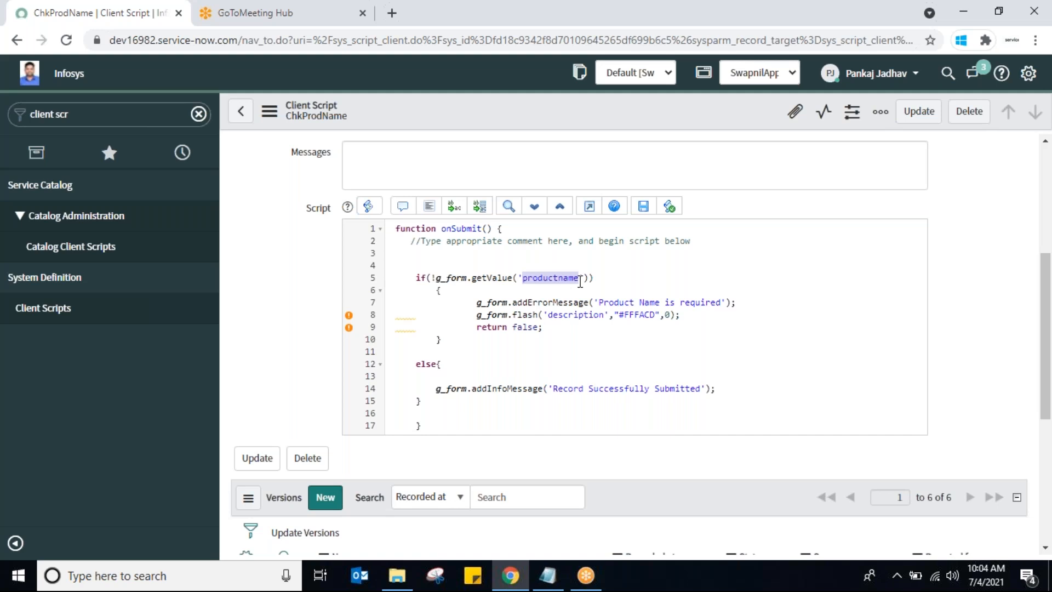
click(549, 314)
drag(549, 313, 604, 317)
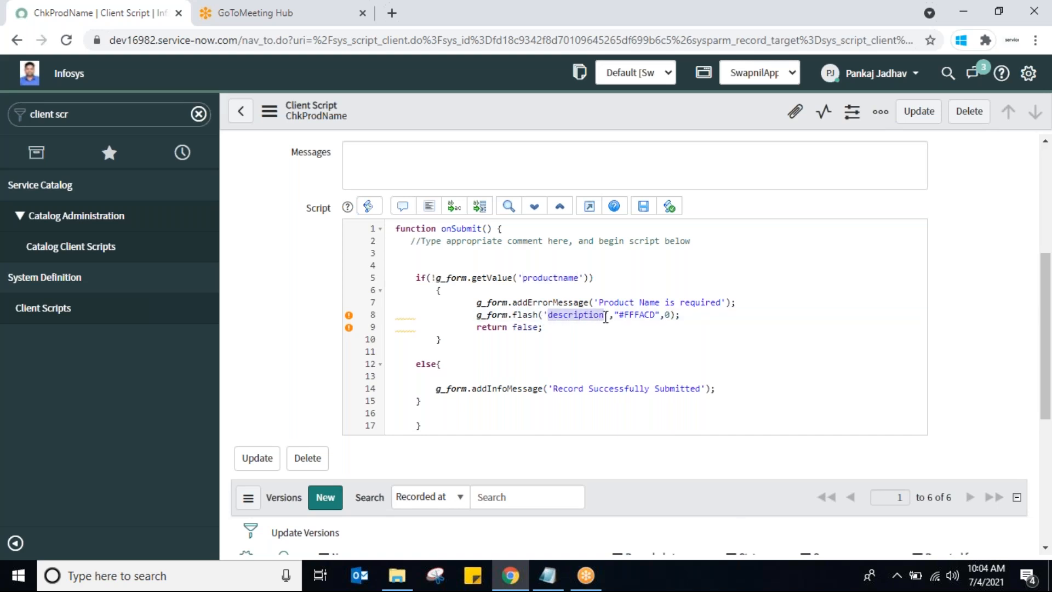
key(ctrl+v)
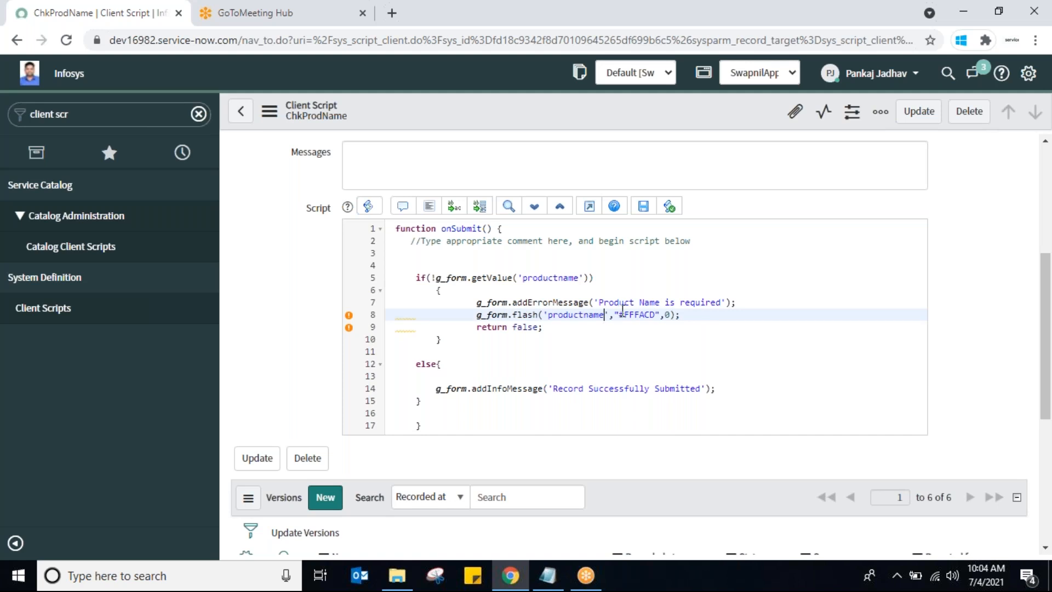
drag(614, 316, 655, 318)
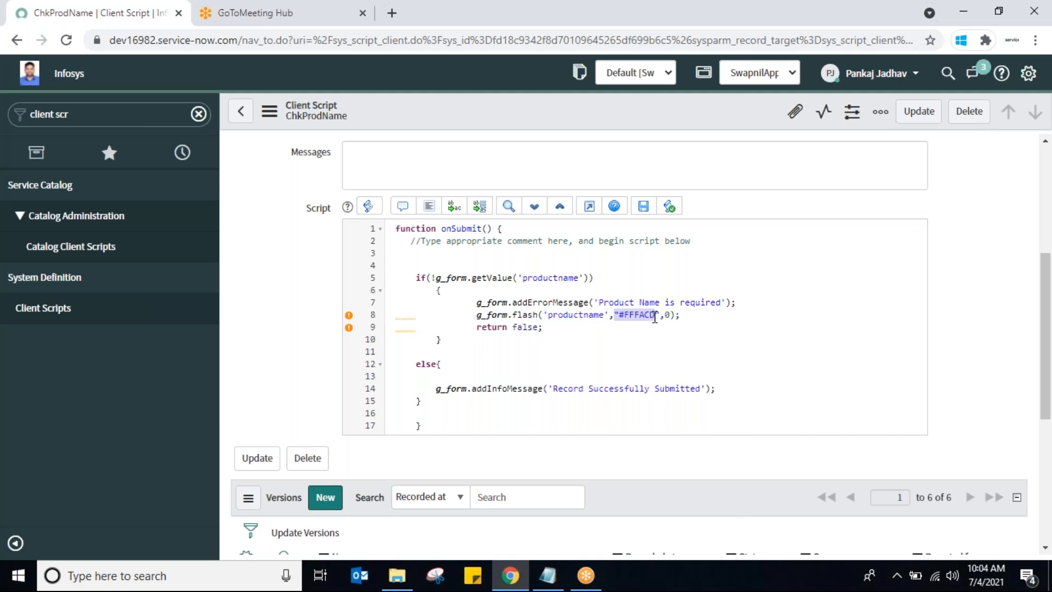
click(655, 318)
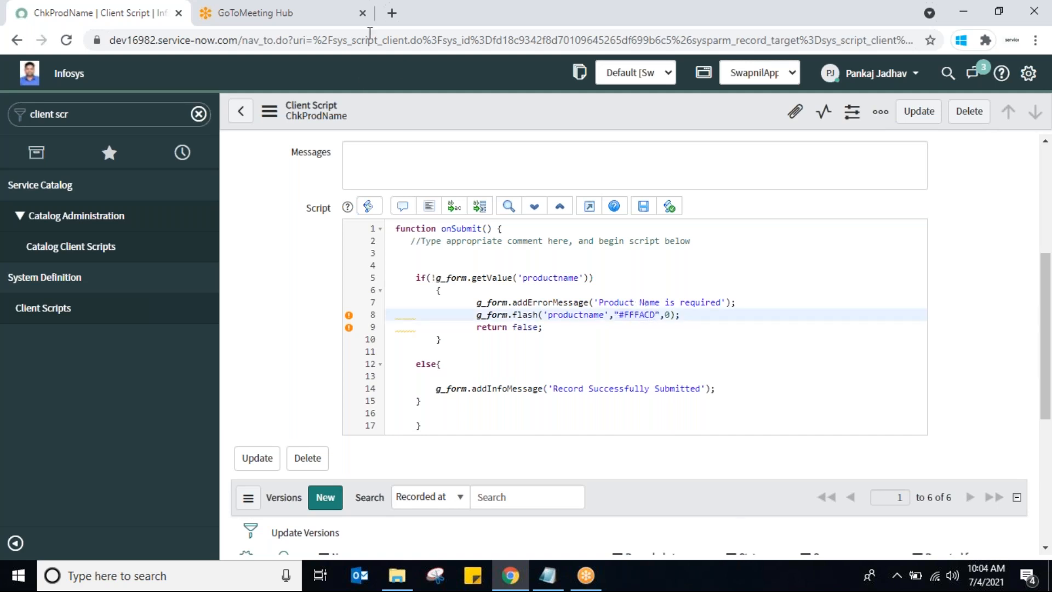
Close the GoToMeeting Hub browser tab
click(278, 13)
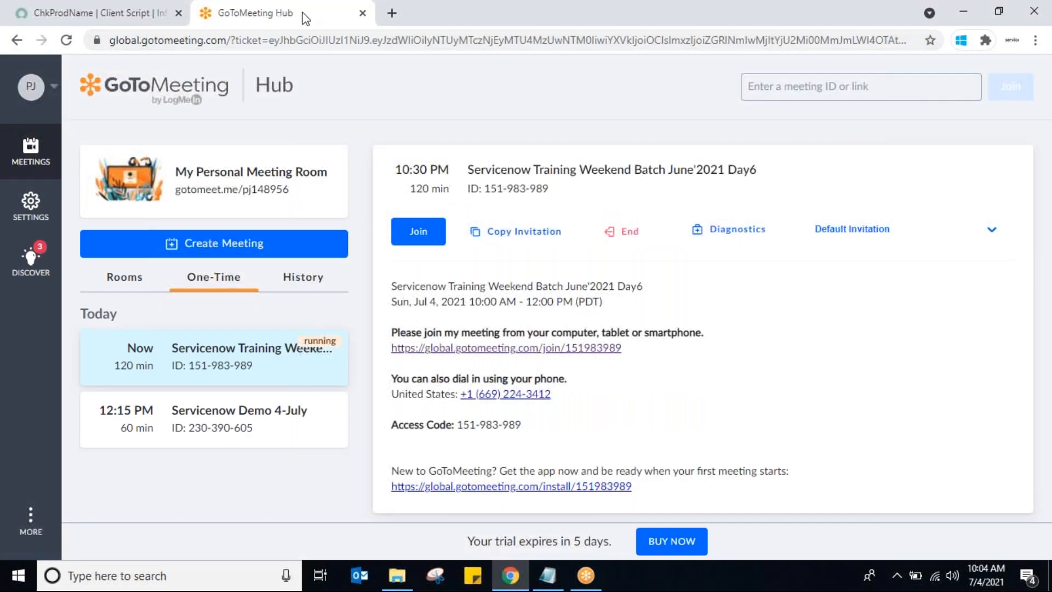
right_click(305, 19)
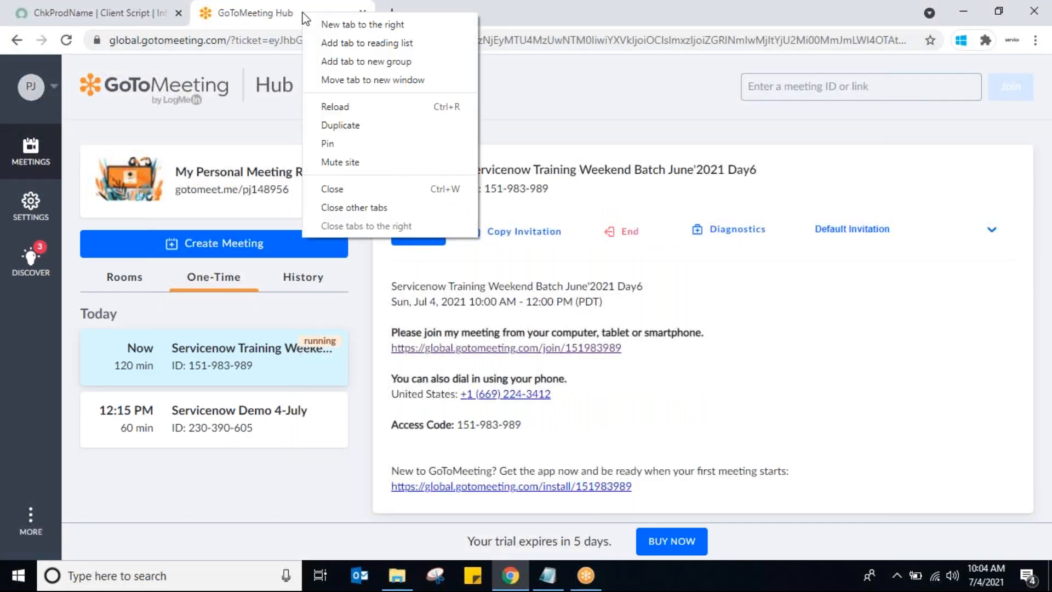
click(352, 189)
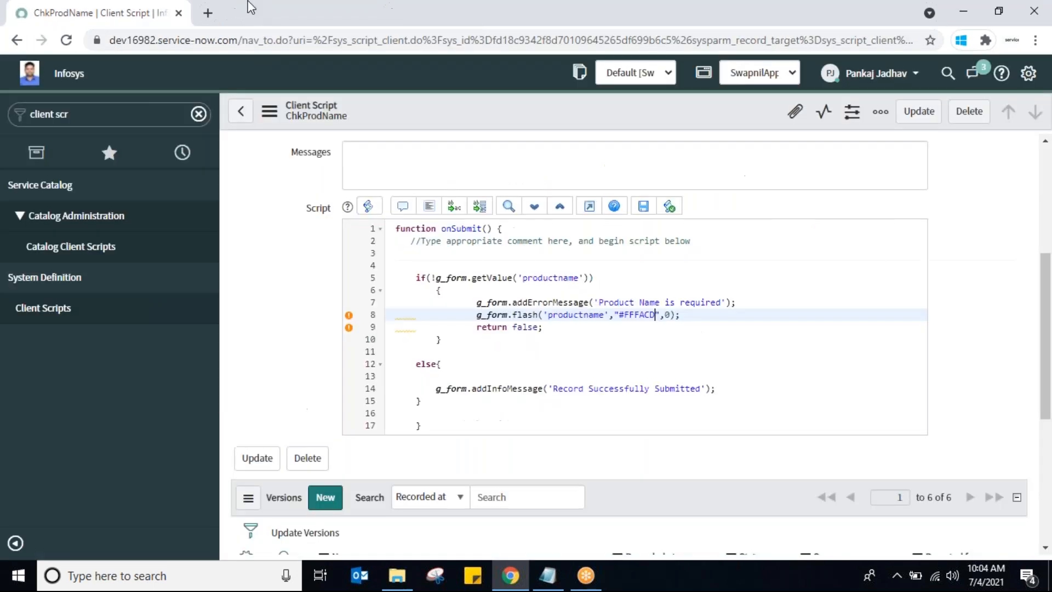
Search the web for "color codes" in a new tab and view the hex colour table on the HTML Color Codes site
click(207, 12)
text(colo)
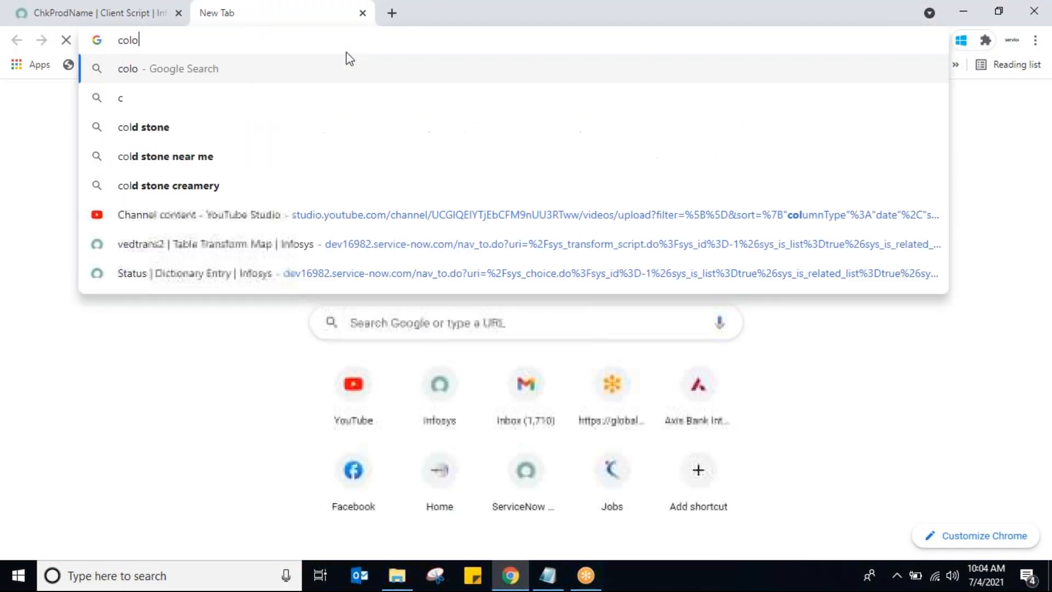
text(r co)
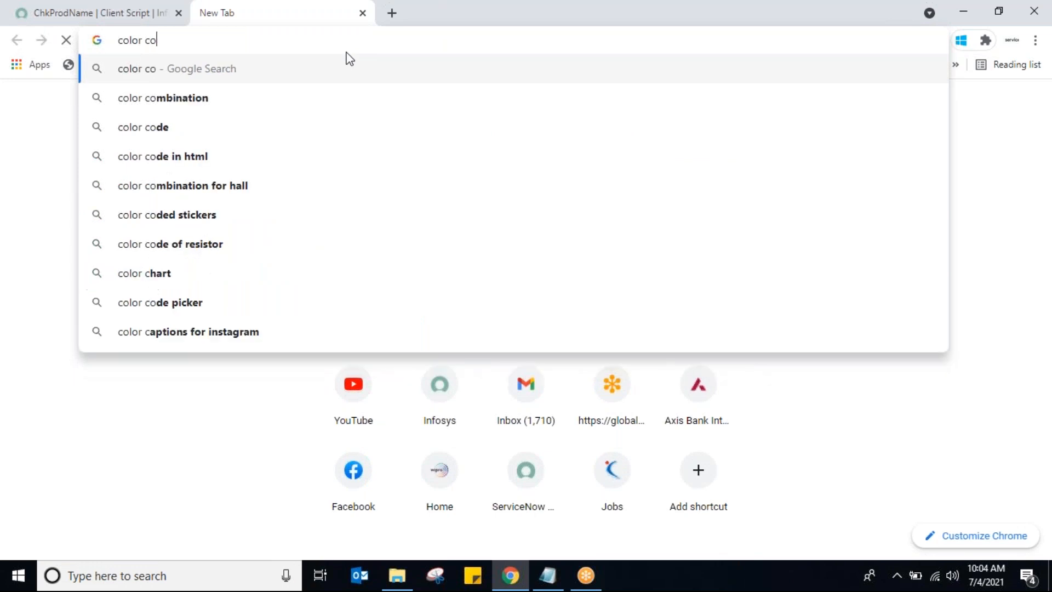
text(des)
key(Return)
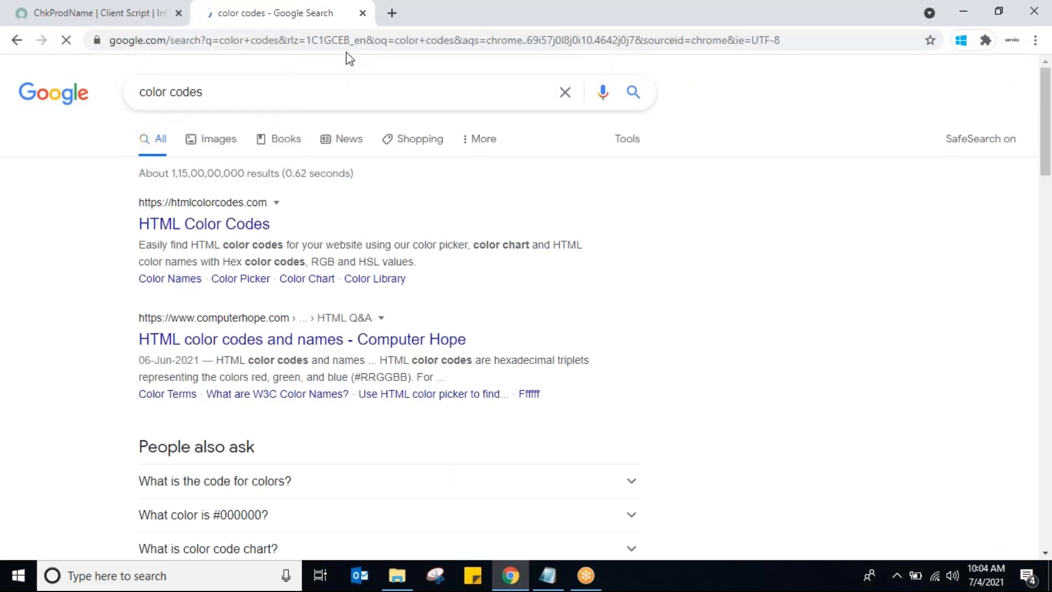
click(204, 225)
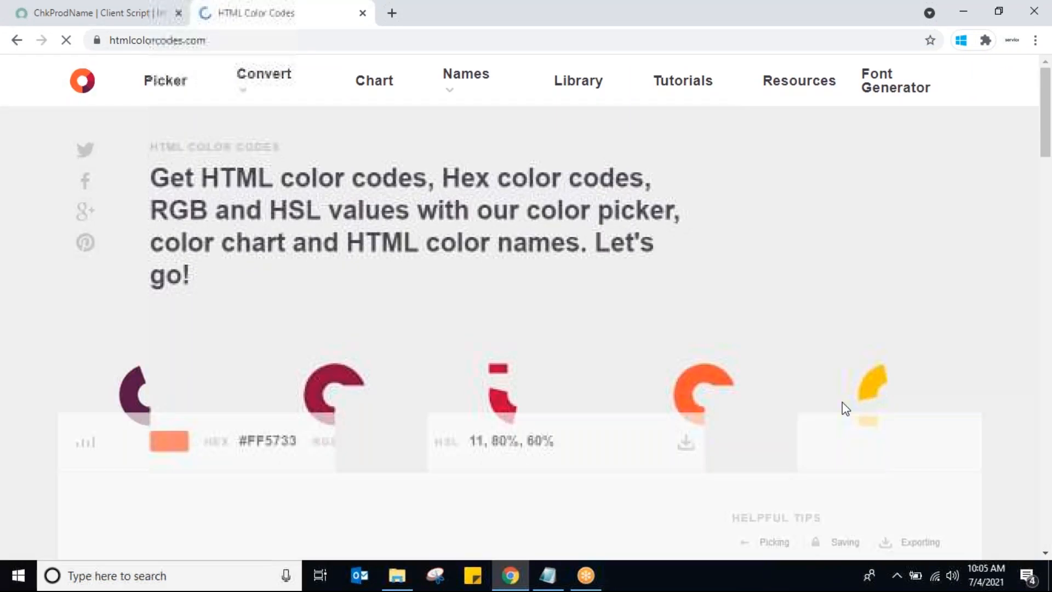
drag(1043, 98, 1046, 193)
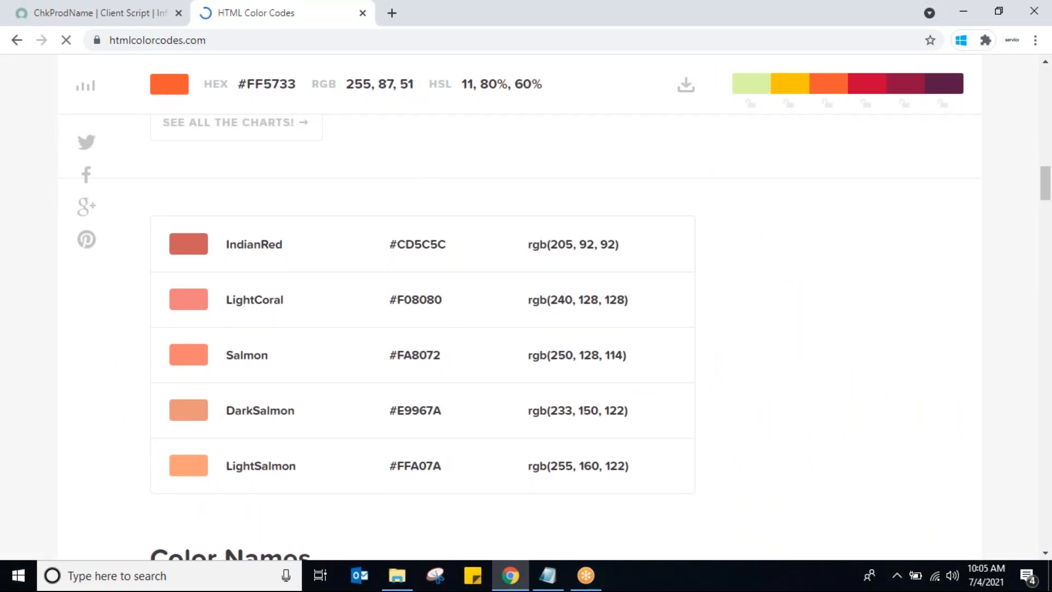
Return to the ChkProdName client script and save it, staying on the record
click(111, 22)
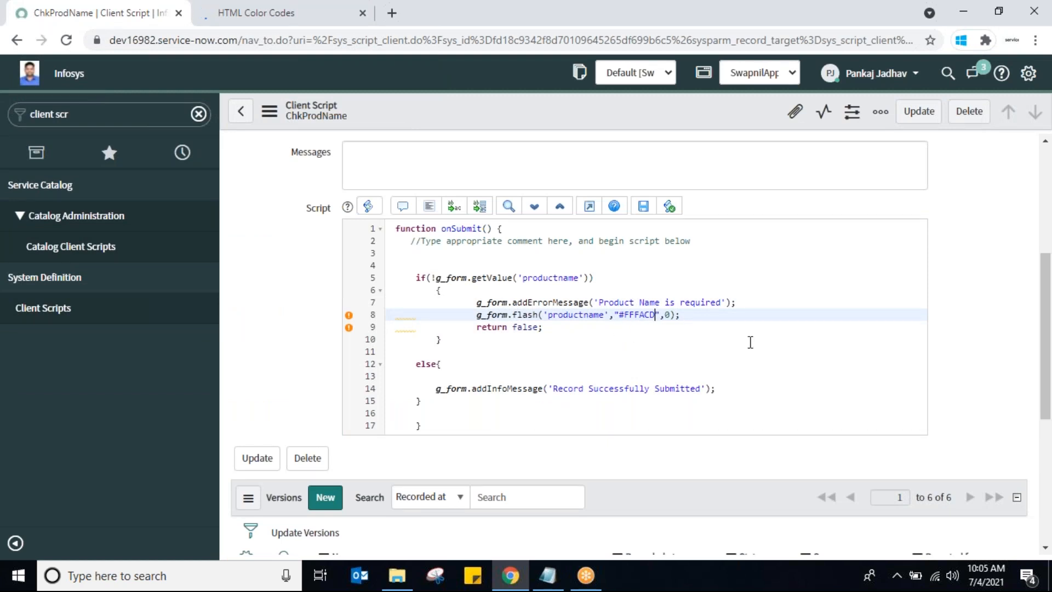
right_click(528, 108)
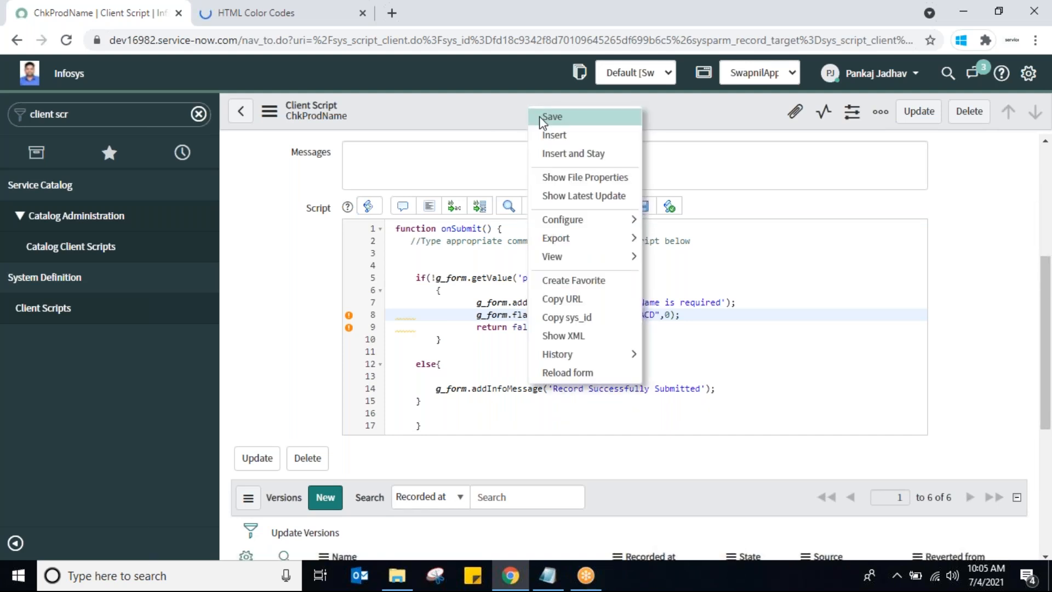
click(542, 116)
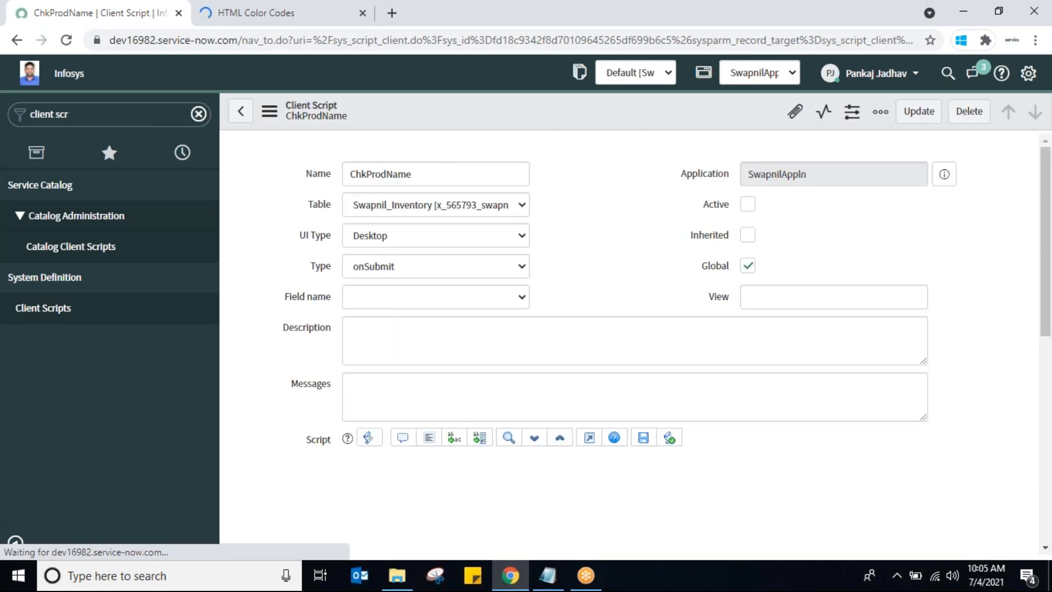
Load the dev16982 ServiceNow instance in the HTML Color Codes tab and open the Swapnil_Inventories list
click(239, 16)
click(243, 43)
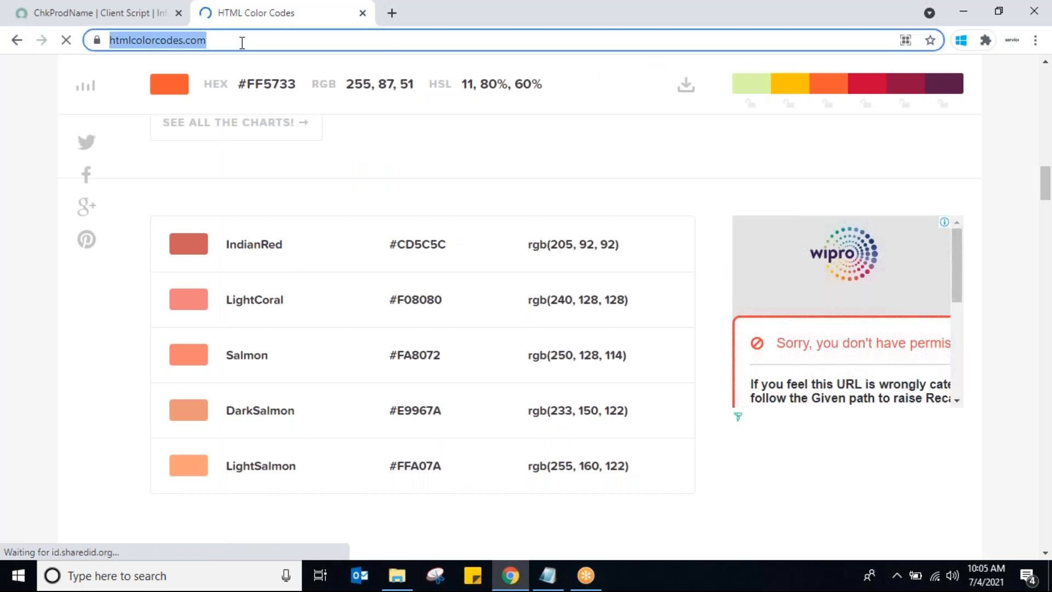
text(dev)
key(Return)
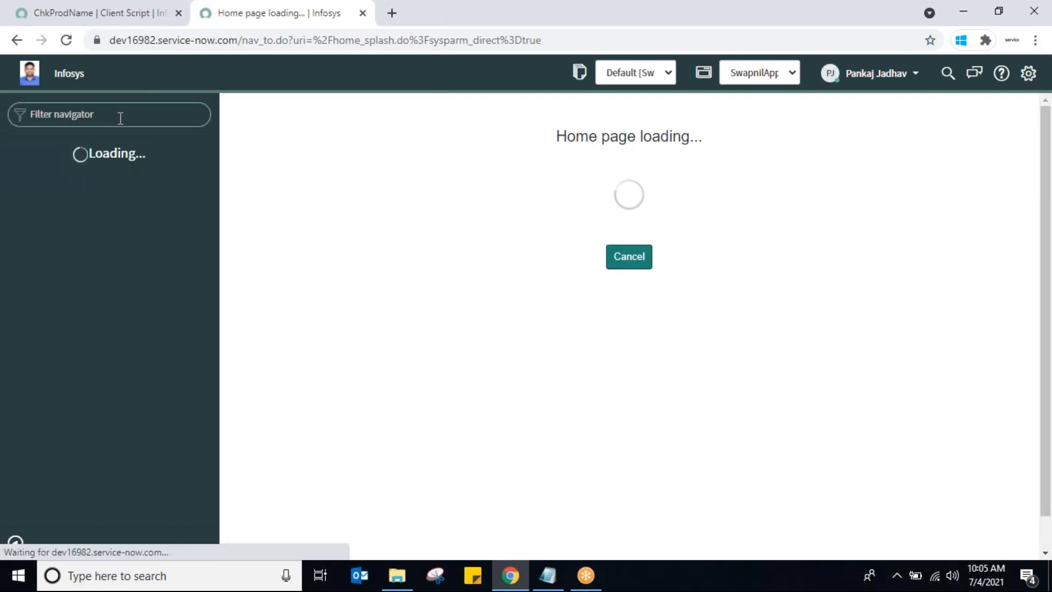
text(swapnil)
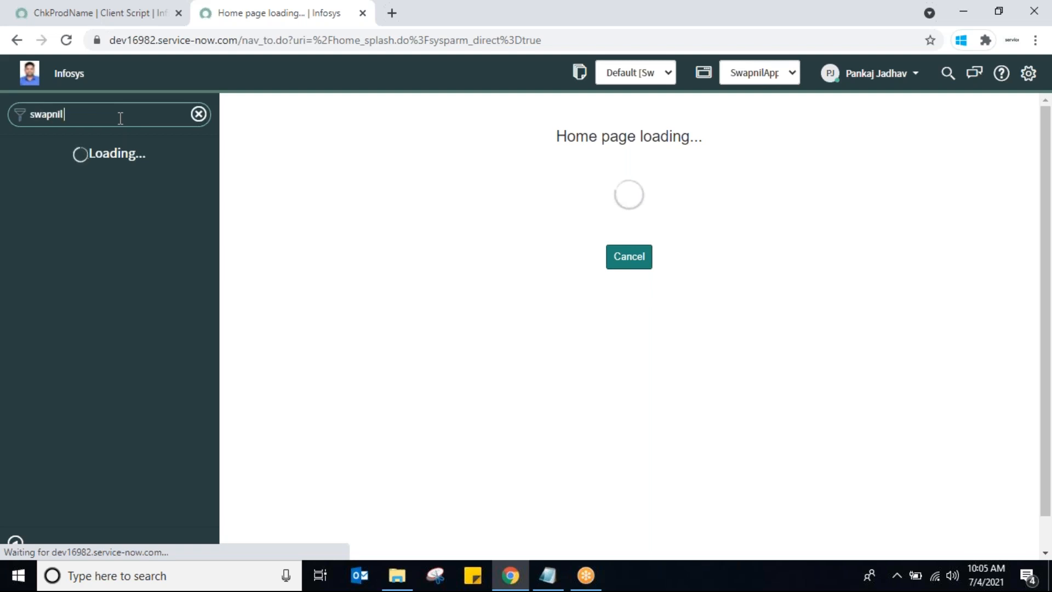
text( inv)
click(77, 222)
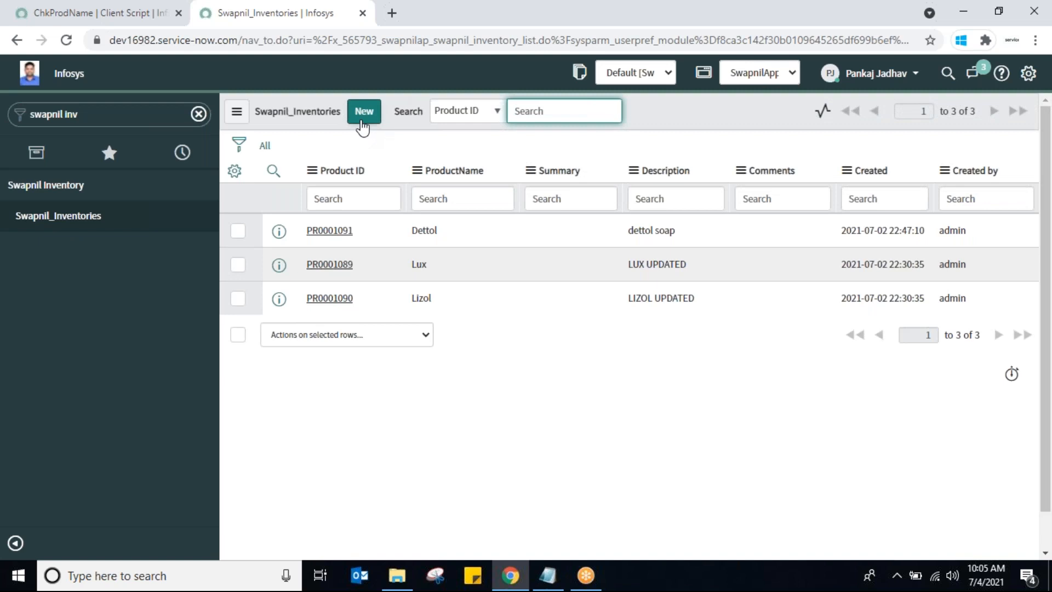
Start a new inventory record, open the PID field's dictionary entry from it and delete that column
click(362, 122)
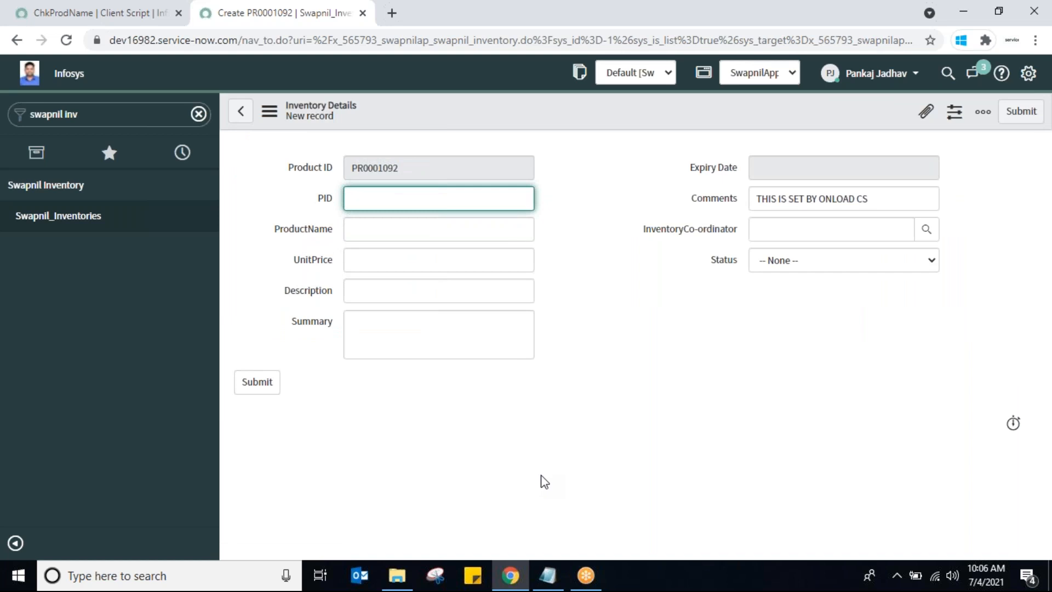
click(326, 199)
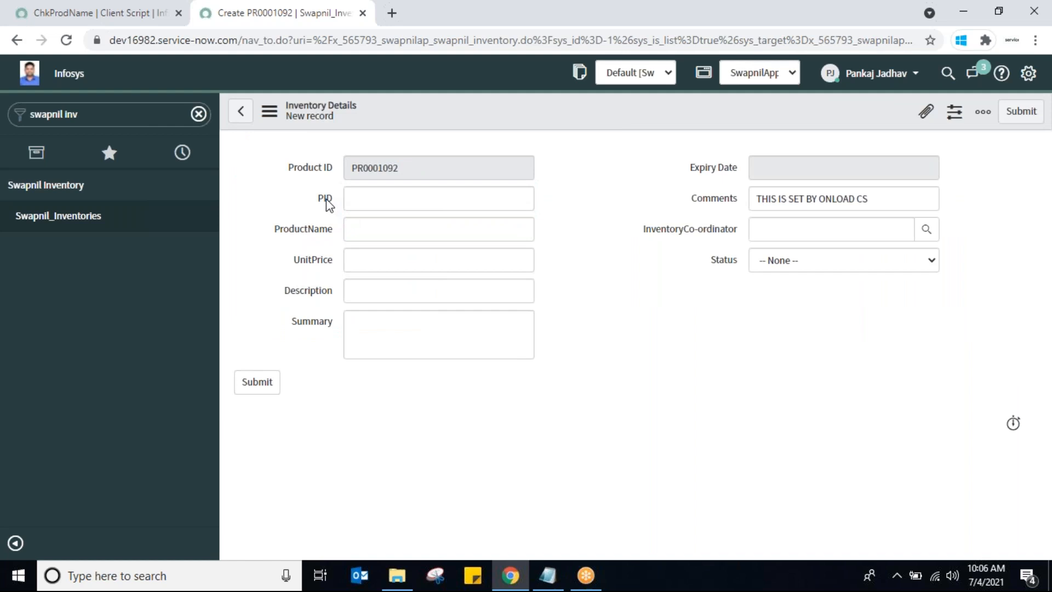
right_click(326, 201)
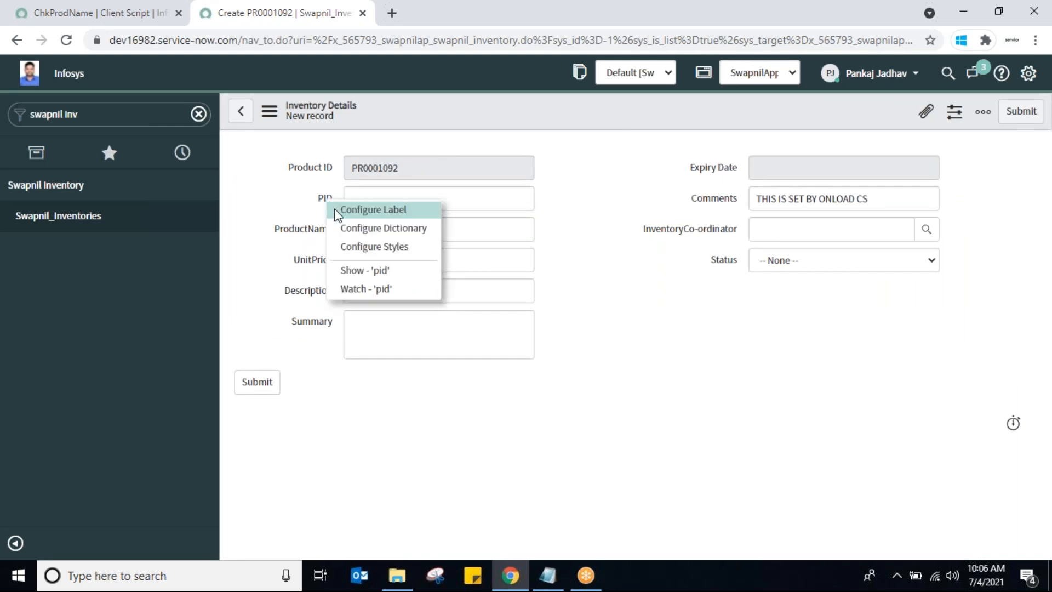
click(376, 229)
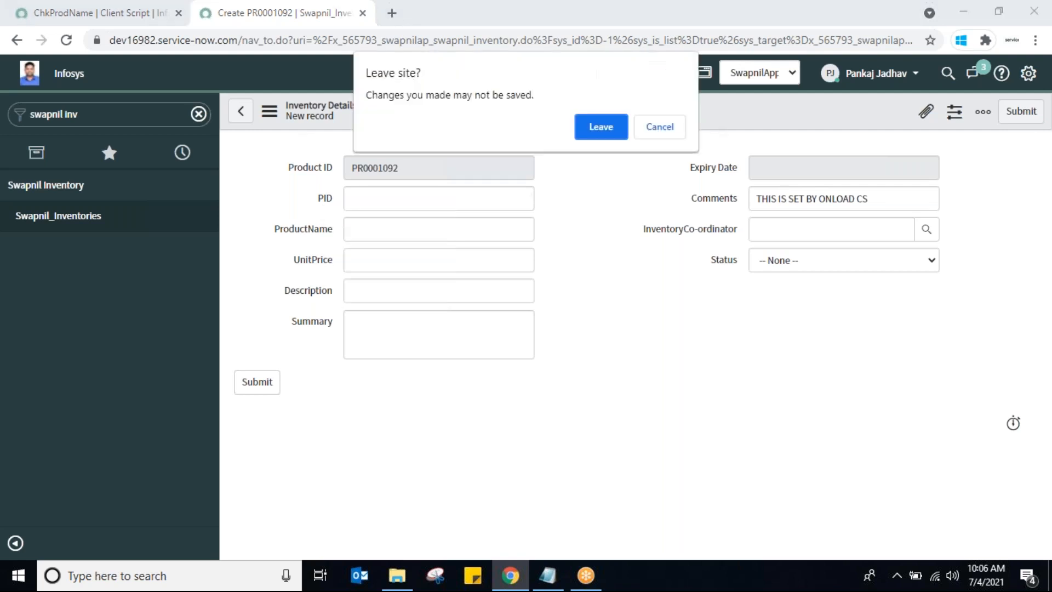
click(596, 128)
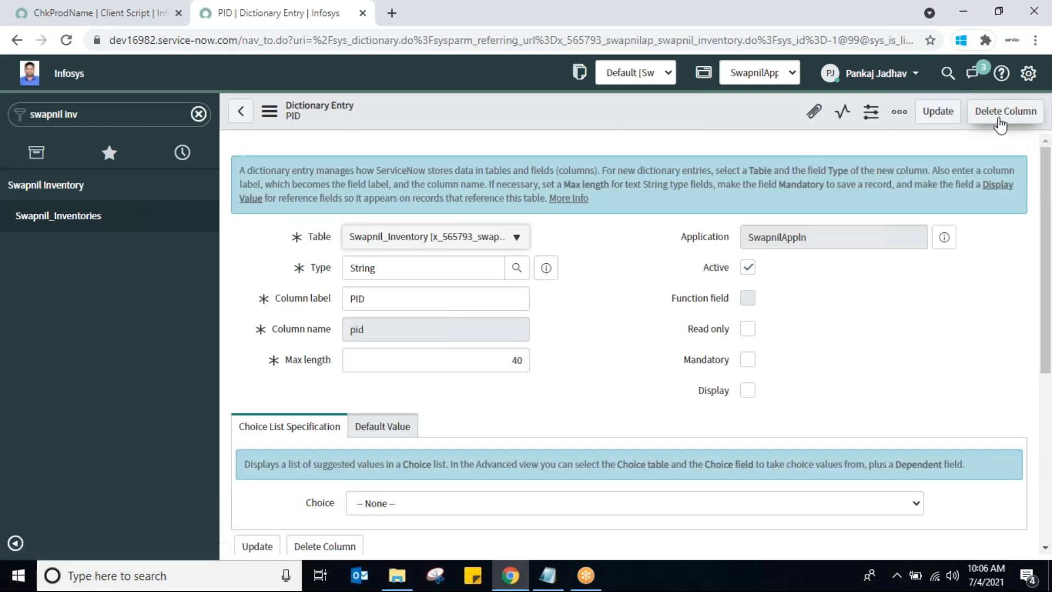
click(999, 119)
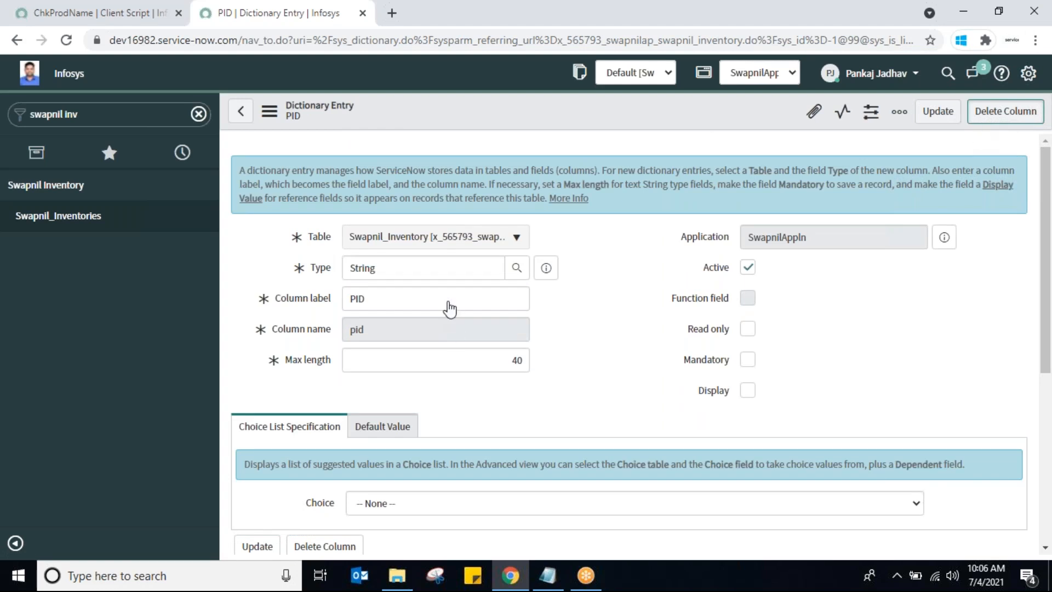
click(585, 122)
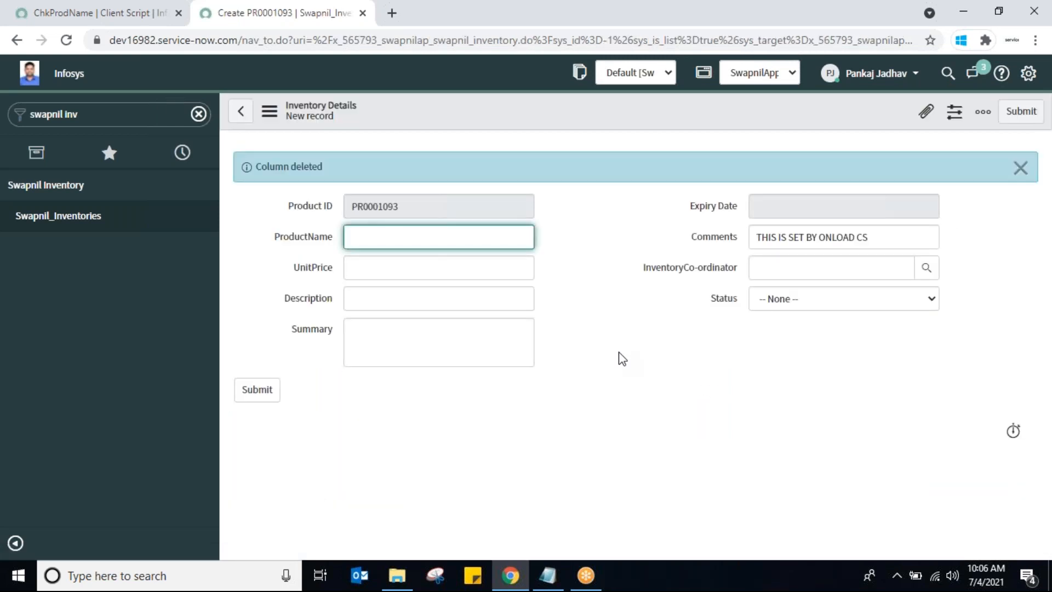
Create and save a new Swapnil_Inventories record with ProductName blank, UnitPrice 55, and Description and Summary both "sample"
click(59, 222)
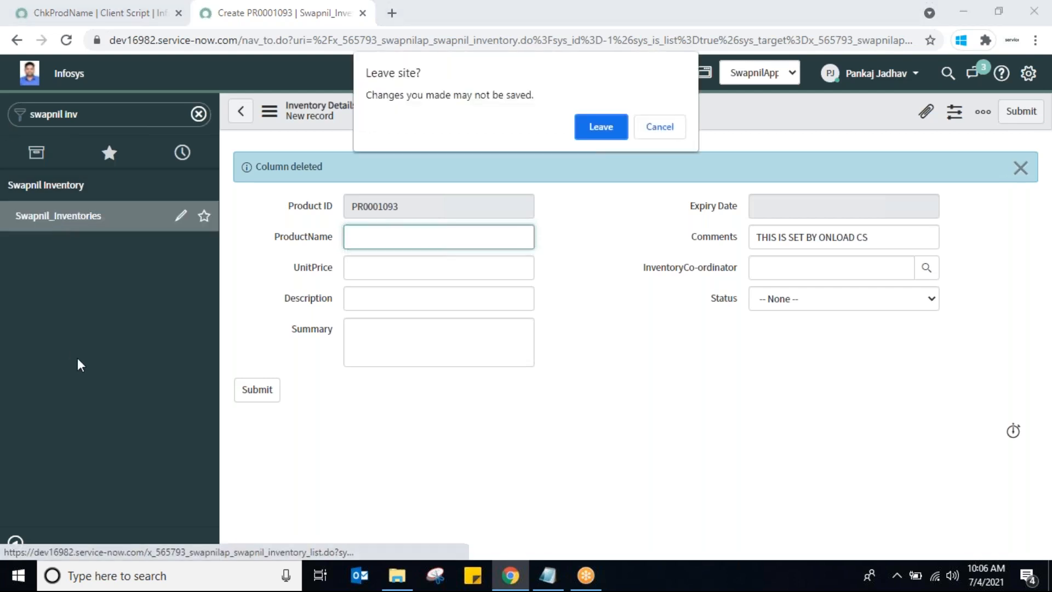
click(593, 135)
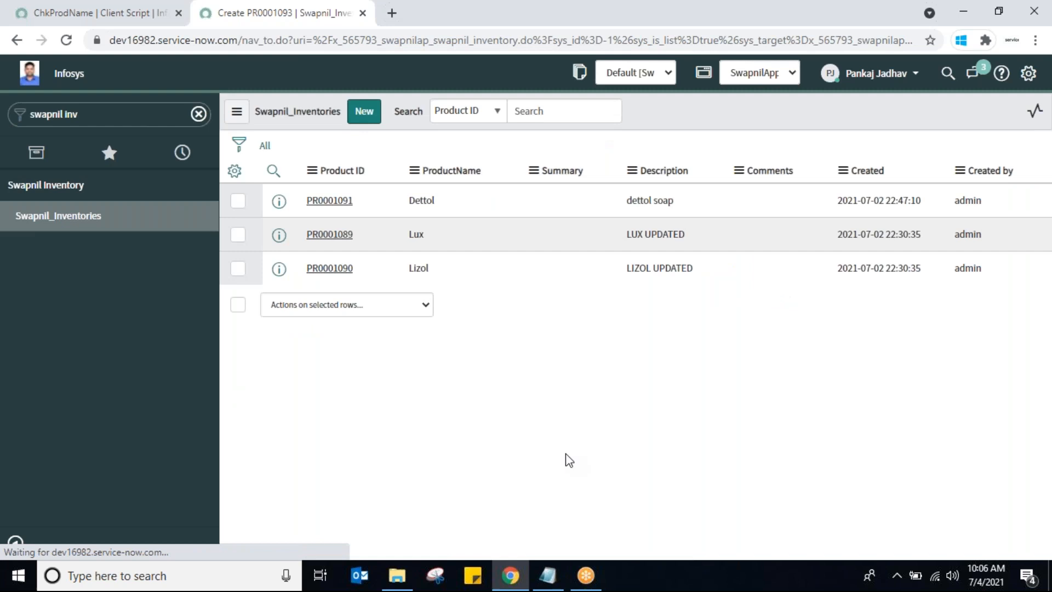
click(364, 123)
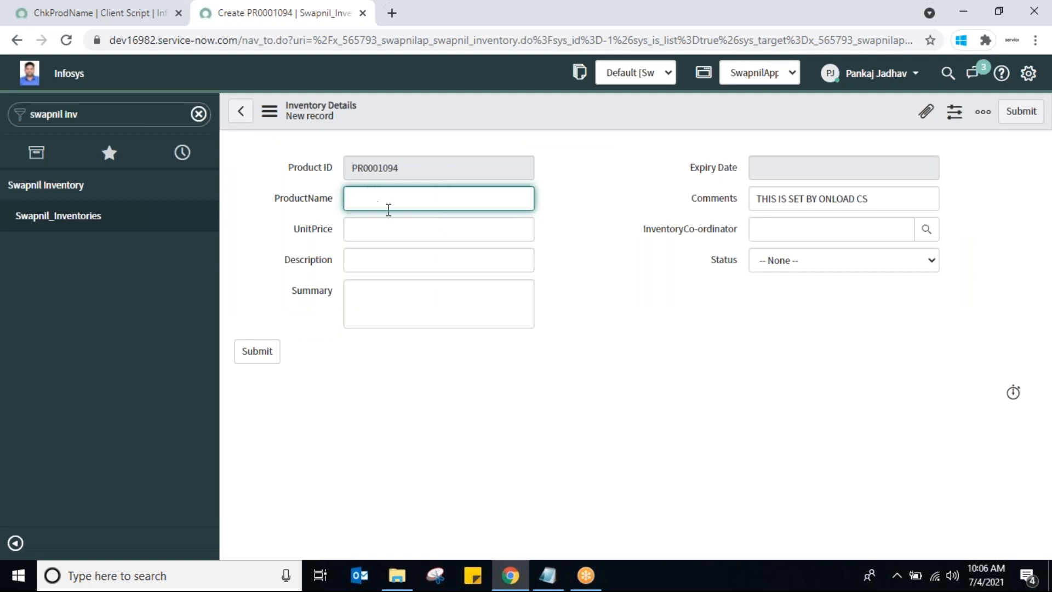
click(391, 230)
text(55)
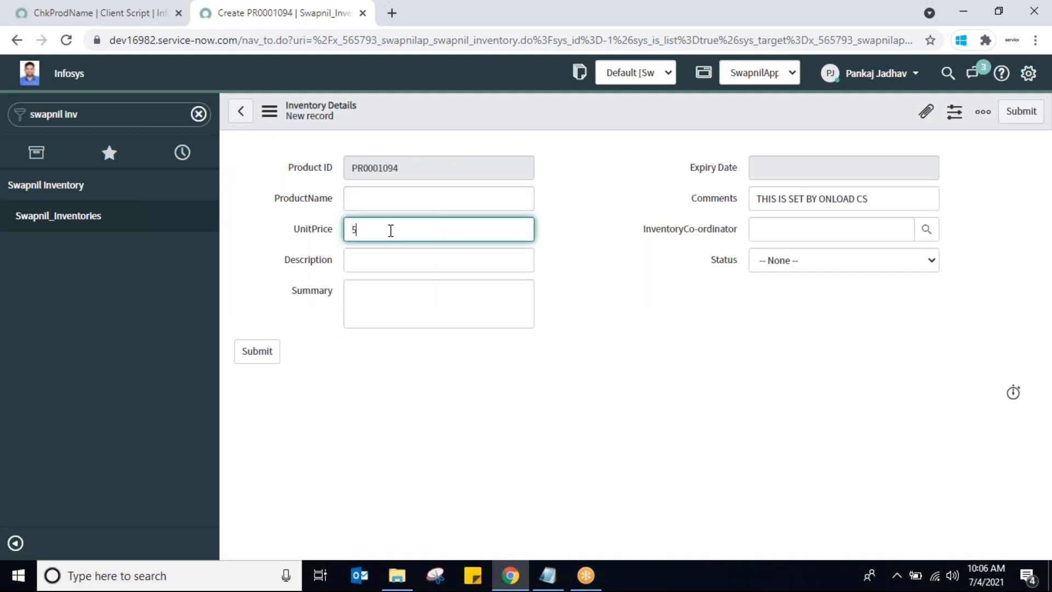
click(392, 258)
text(sample)
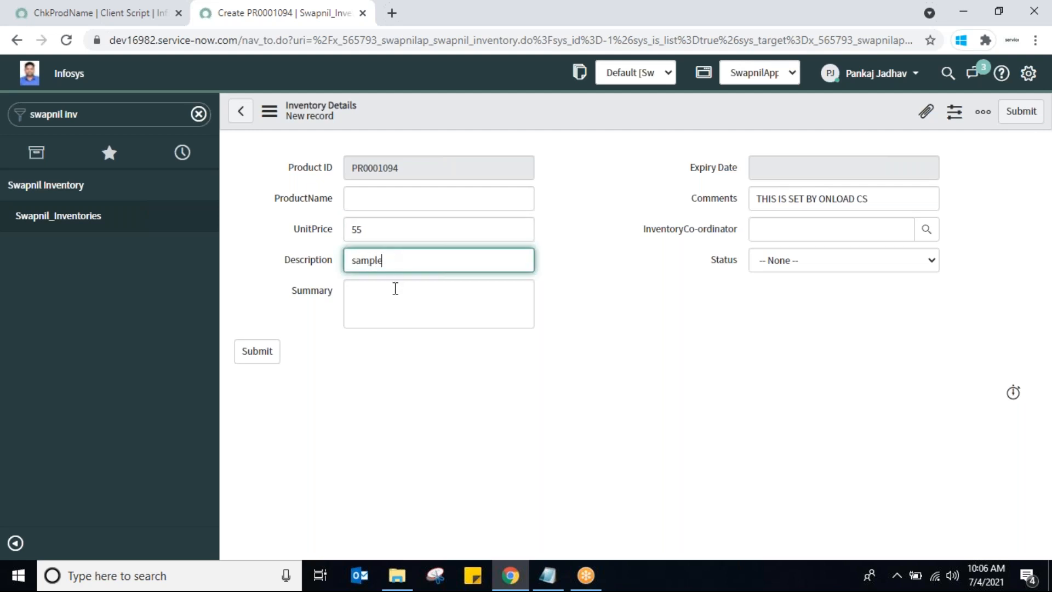
click(395, 288)
text(sam)
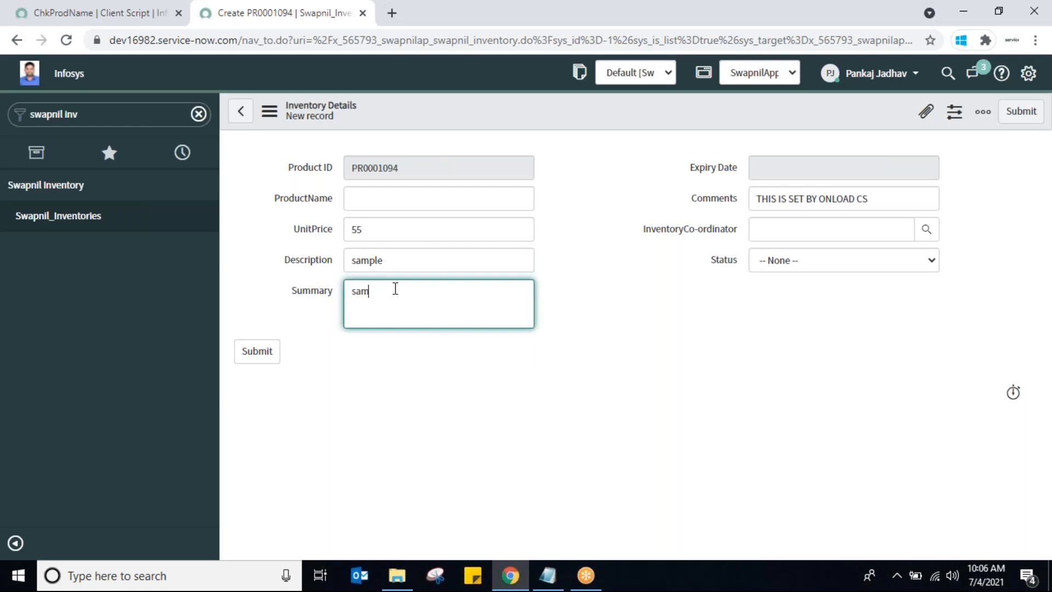
text(ple)
right_click(570, 116)
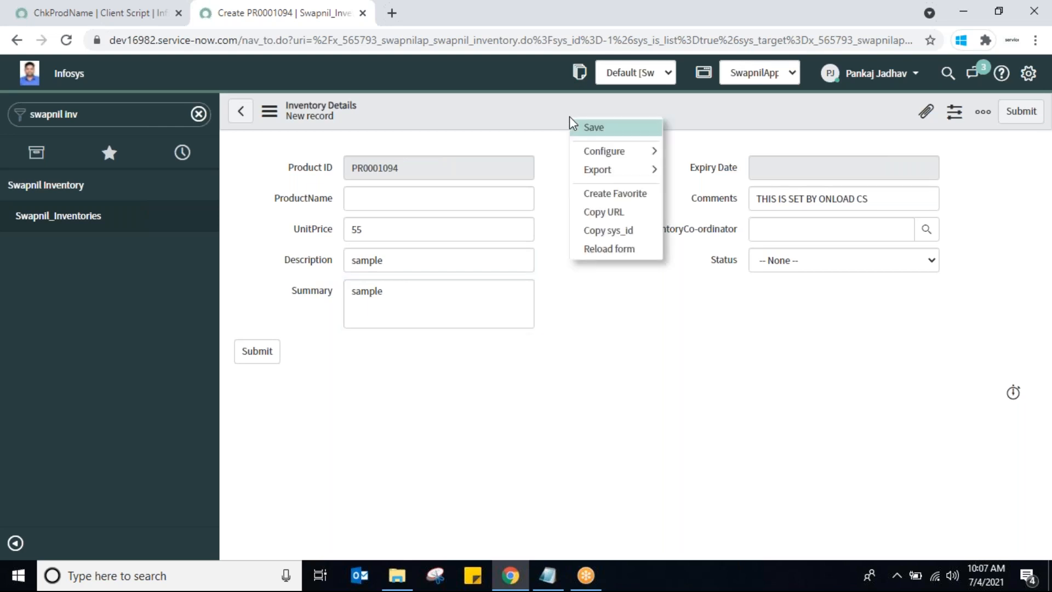
click(638, 135)
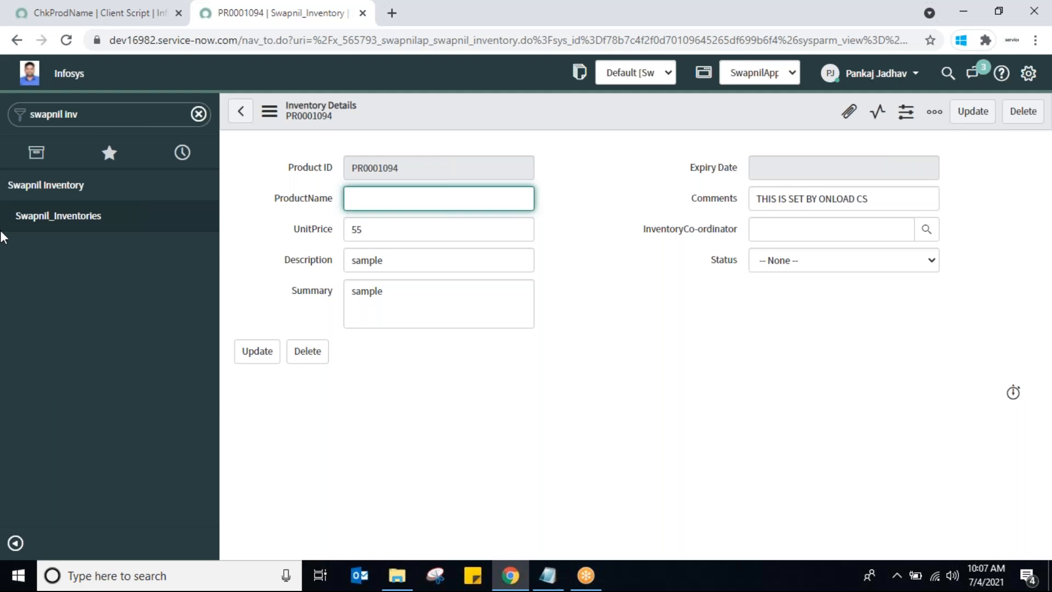
Set the ChkProdName client script to Active and save it, staying on the record
click(107, 14)
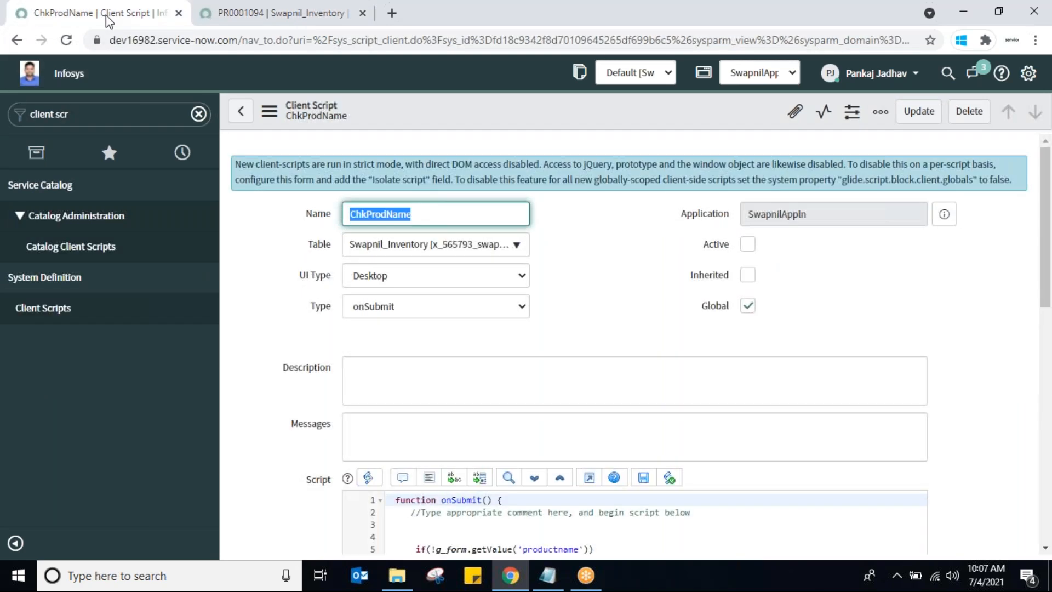
click(270, 13)
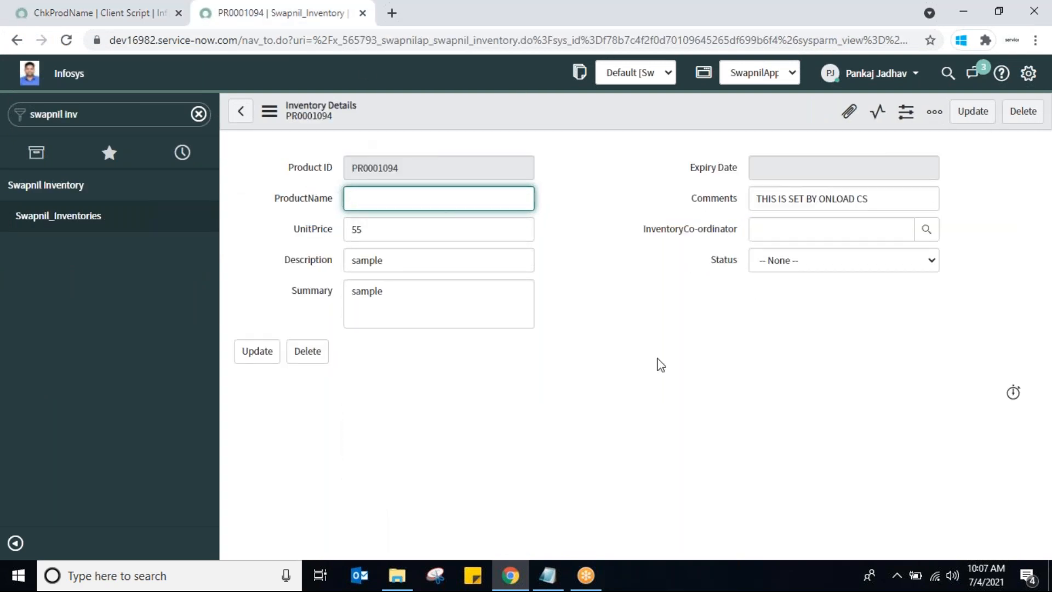
click(96, 16)
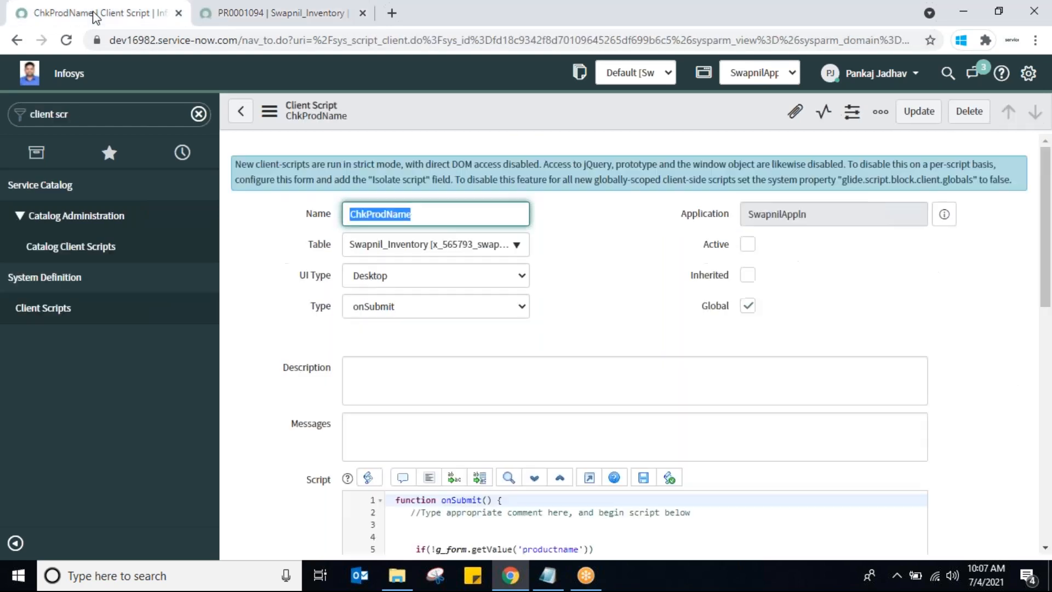
click(748, 245)
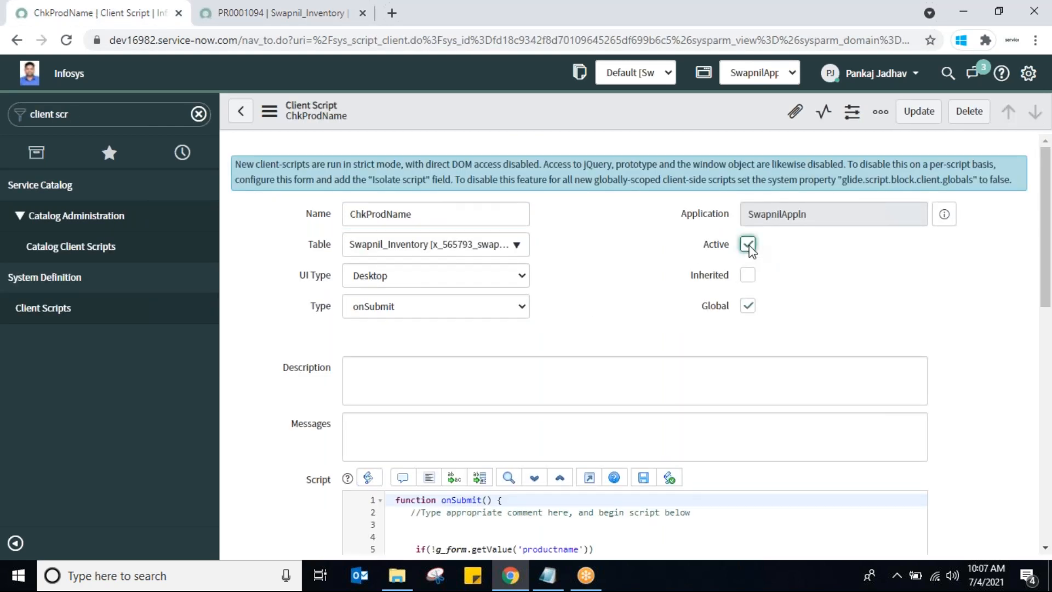
right_click(504, 119)
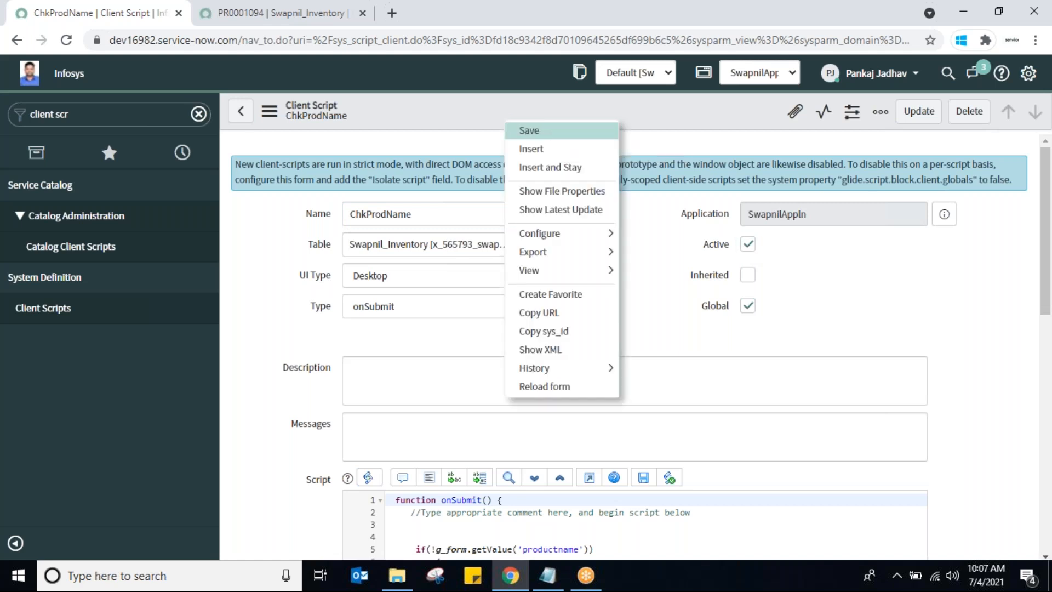
click(528, 130)
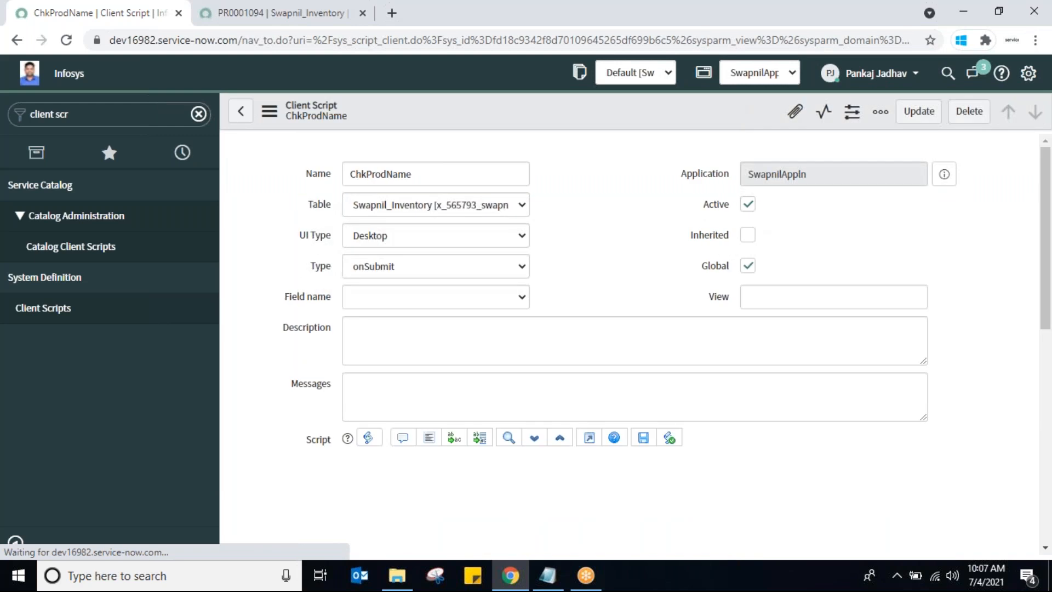
Return to the saved sample inventory record and reload its form
click(244, 17)
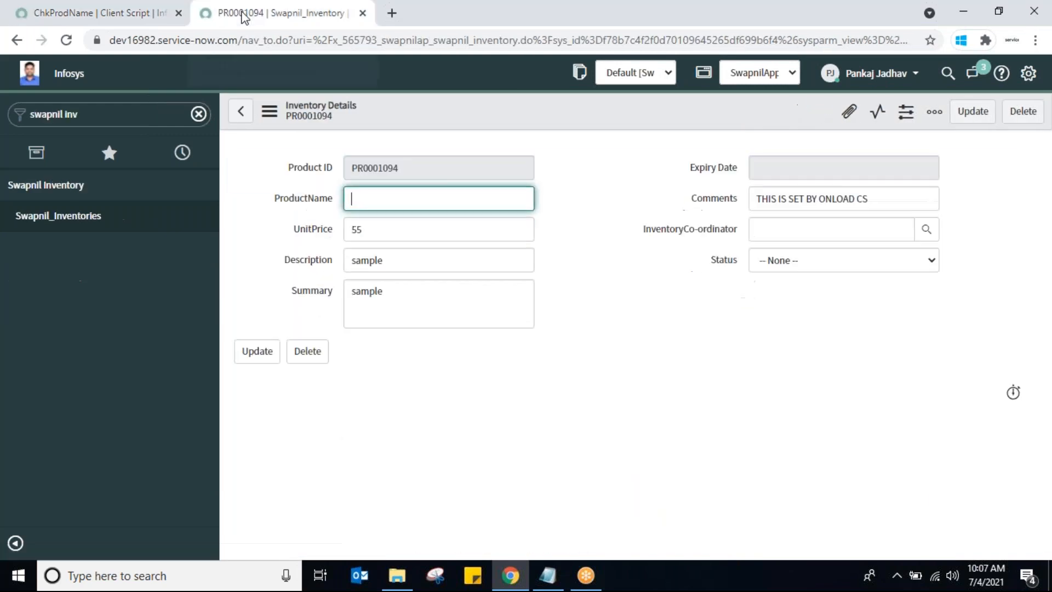
right_click(509, 113)
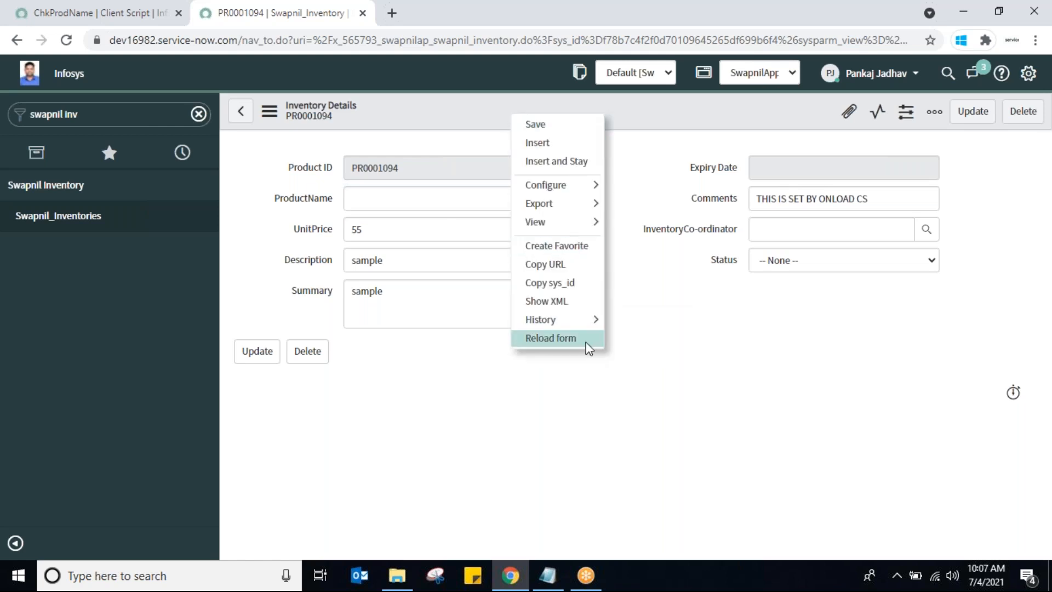
click(551, 338)
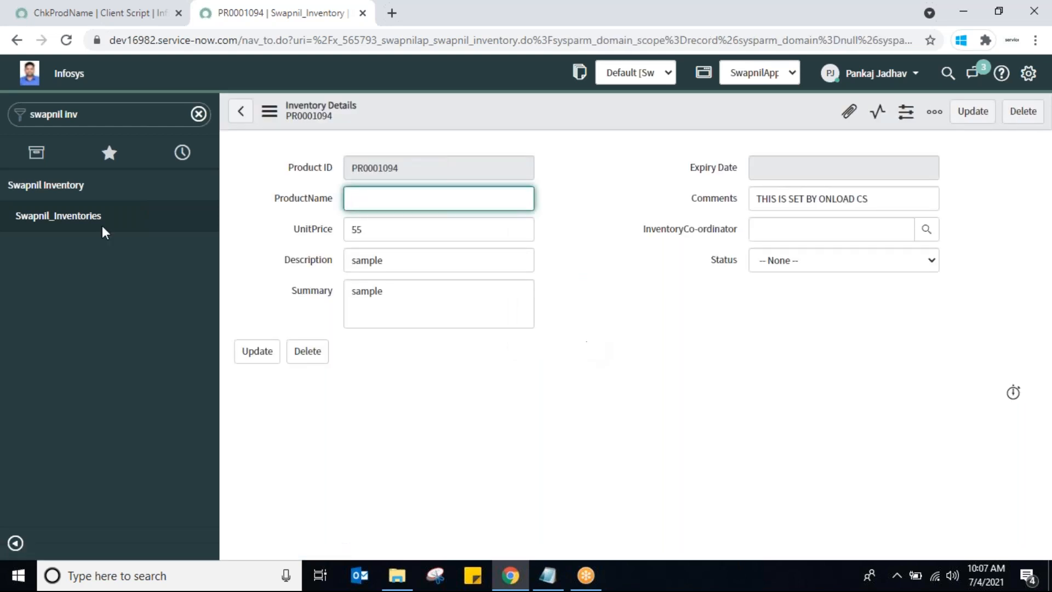
Start another Swapnil_Inventories record with ProductName blank and "smpl" as UnitPrice, Description and Summary, and try to save it
click(70, 219)
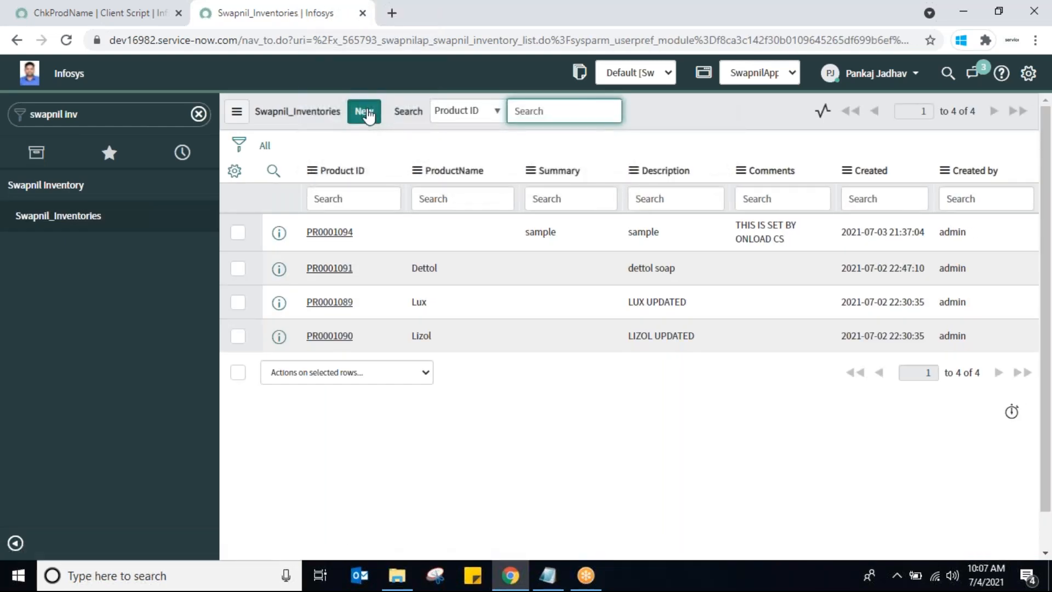
click(366, 112)
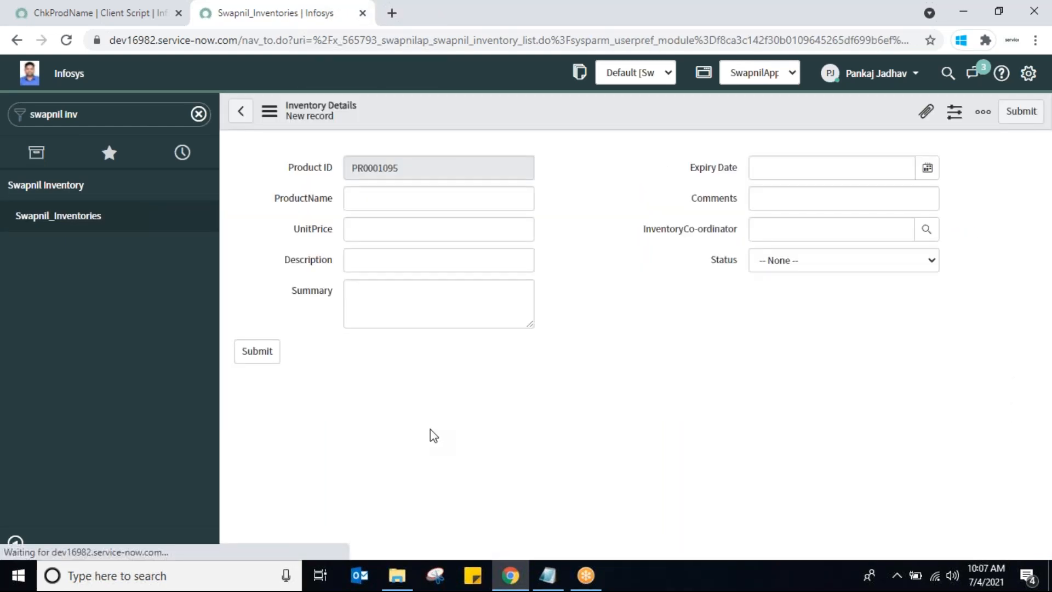
click(411, 229)
text(smpl)
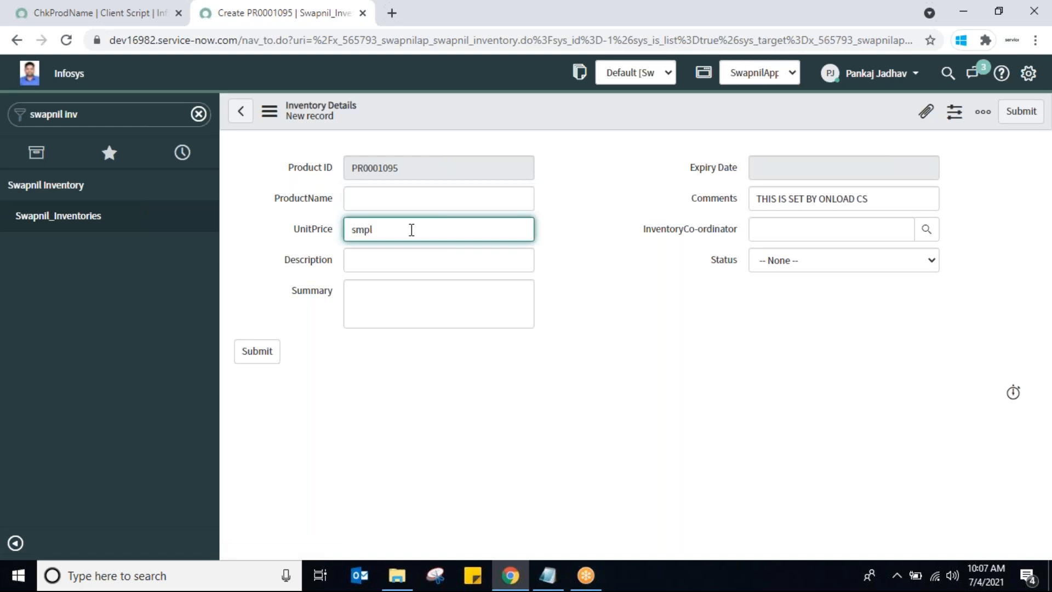
click(416, 263)
text(smpl)
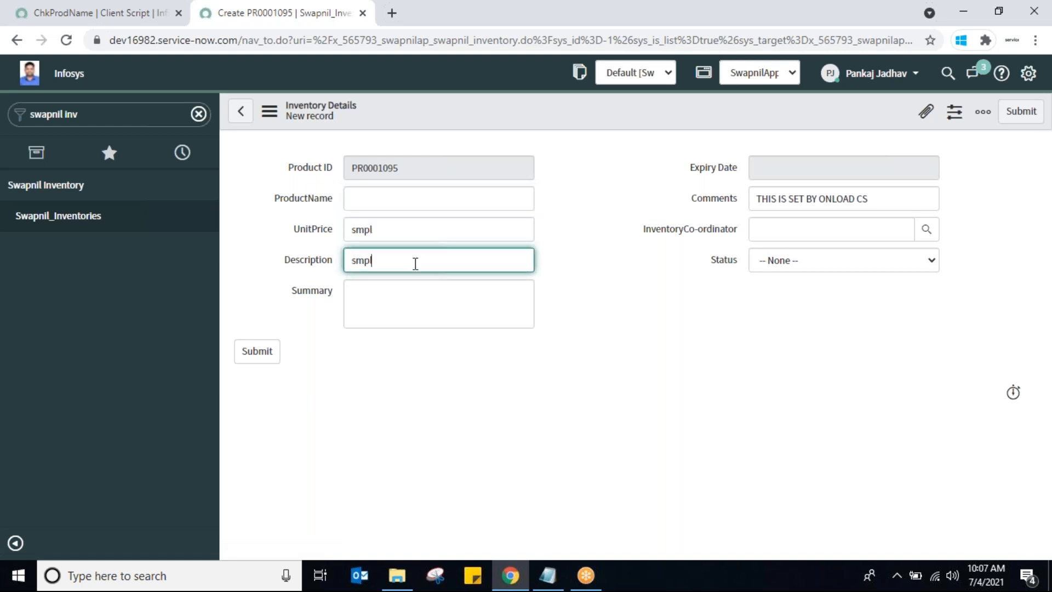
click(408, 302)
text(smpl)
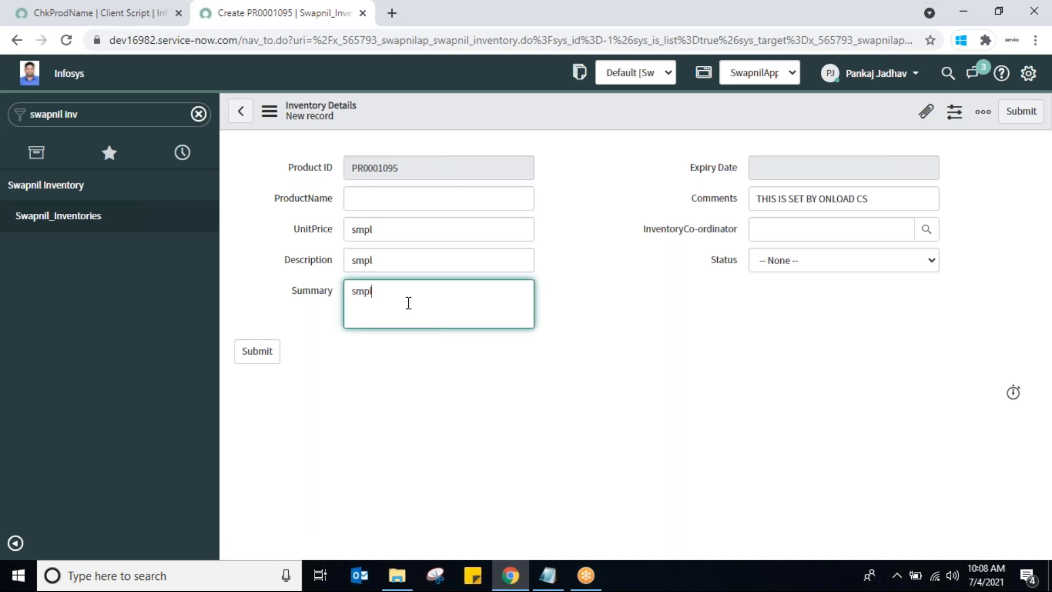
right_click(639, 104)
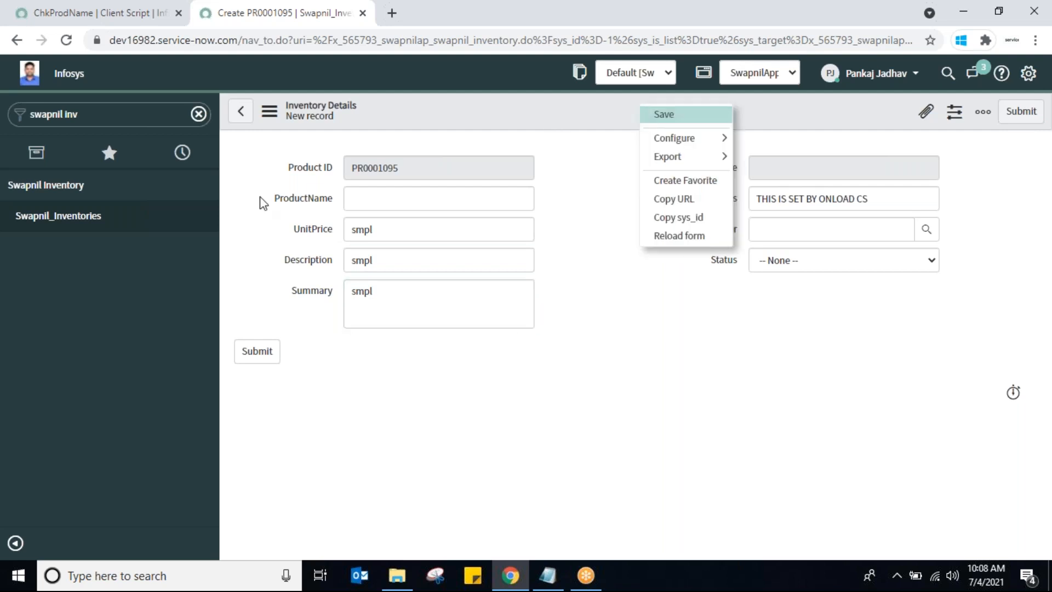
click(673, 115)
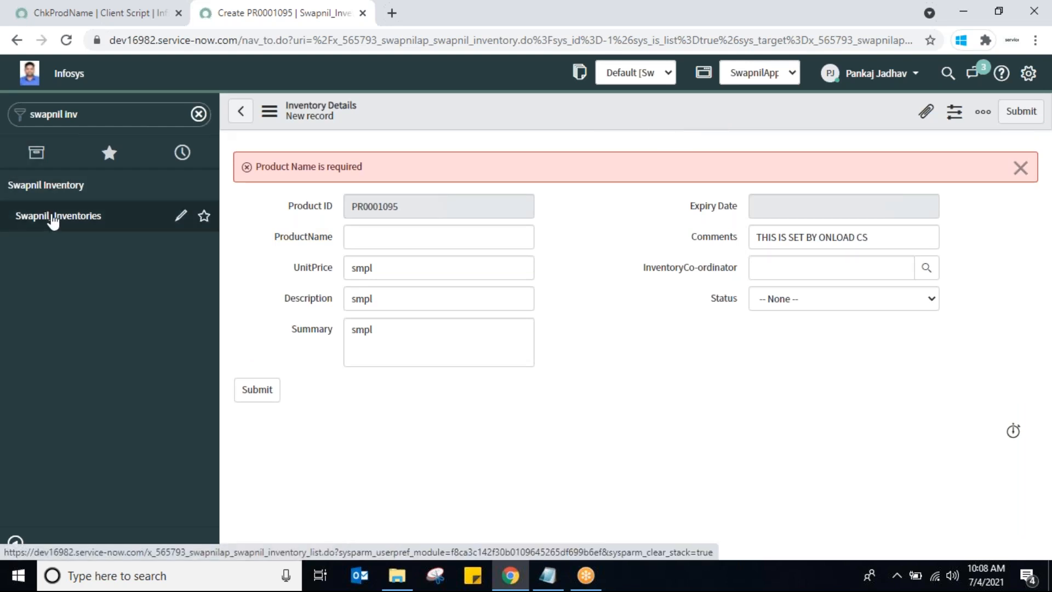
Check the flash call in the ChkProdName script, and search the web for "color code red" in a new browser tab
click(131, 16)
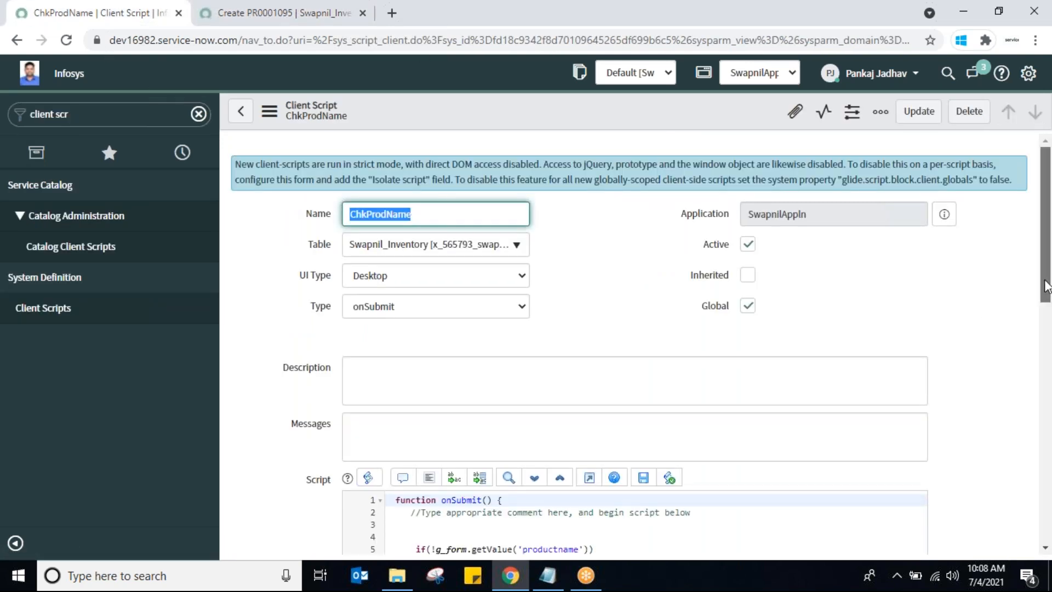
scroll(1045, 286, down, 4)
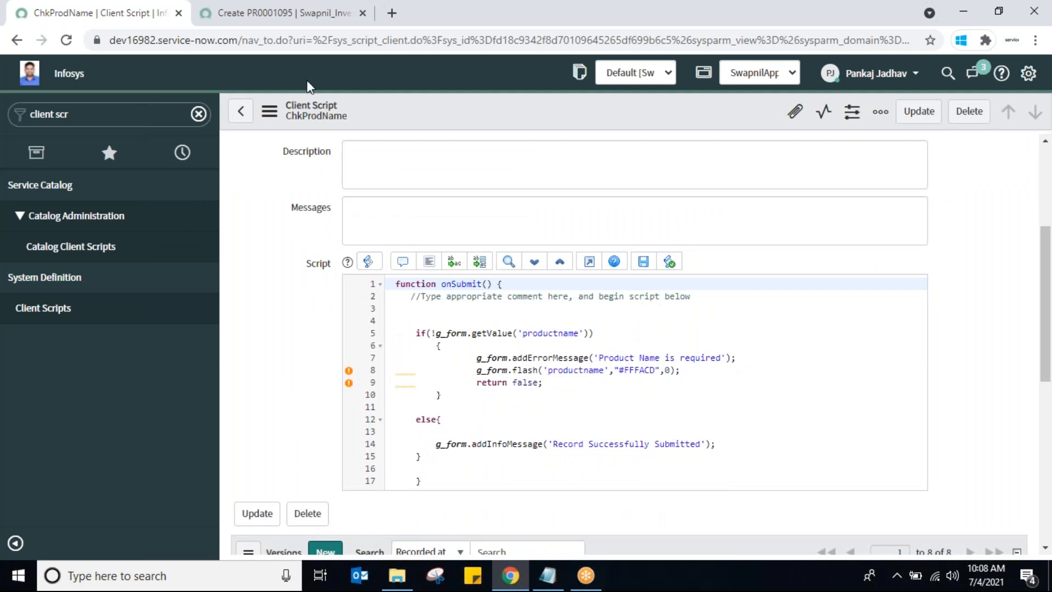
click(391, 13)
text(olor co)
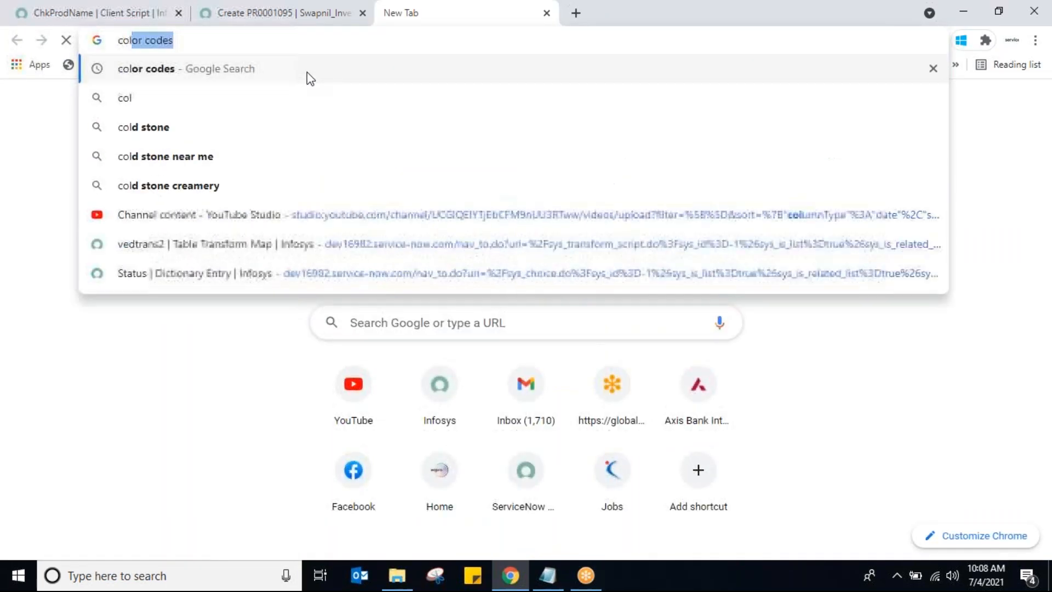
text(de red)
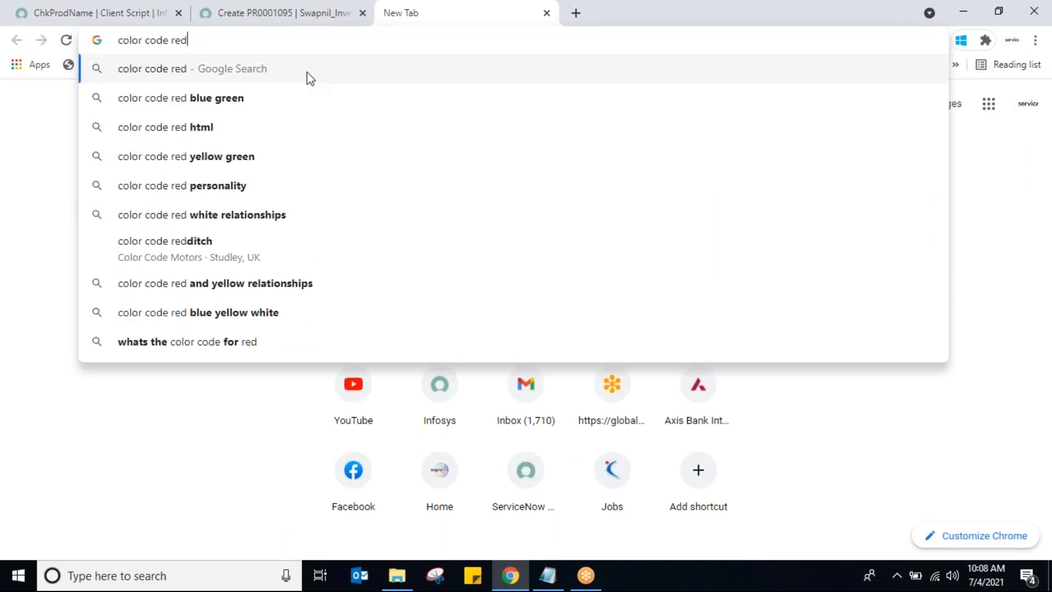
key(Return)
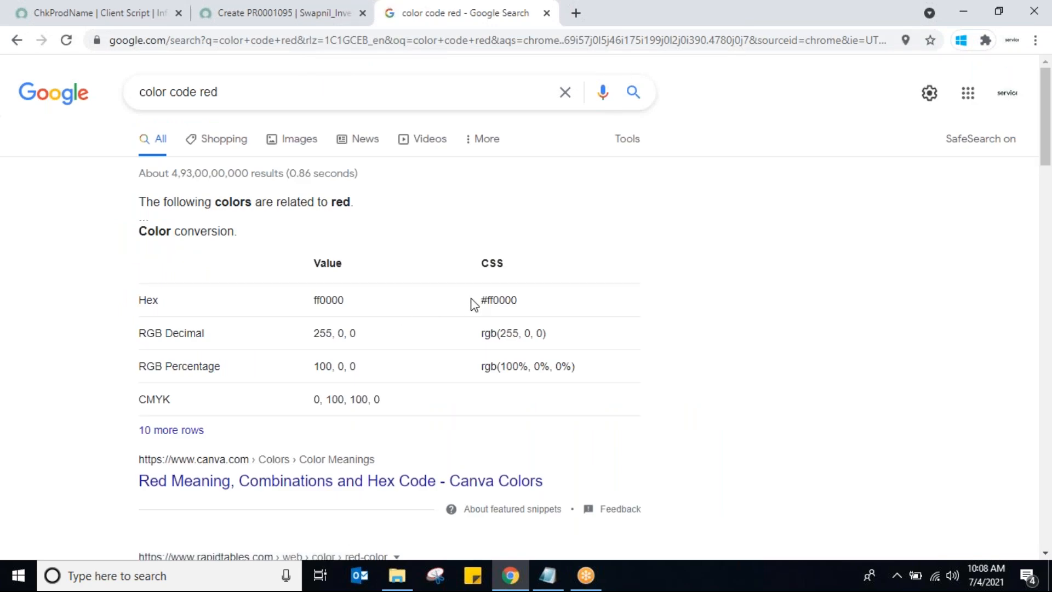
Copy the hex code #ff0000 from the search results, use it as the color in the script's g_form.flash call, and save the client script
drag(478, 300, 524, 304)
key(ctrl+c)
click(127, 16)
drag(618, 370, 656, 370)
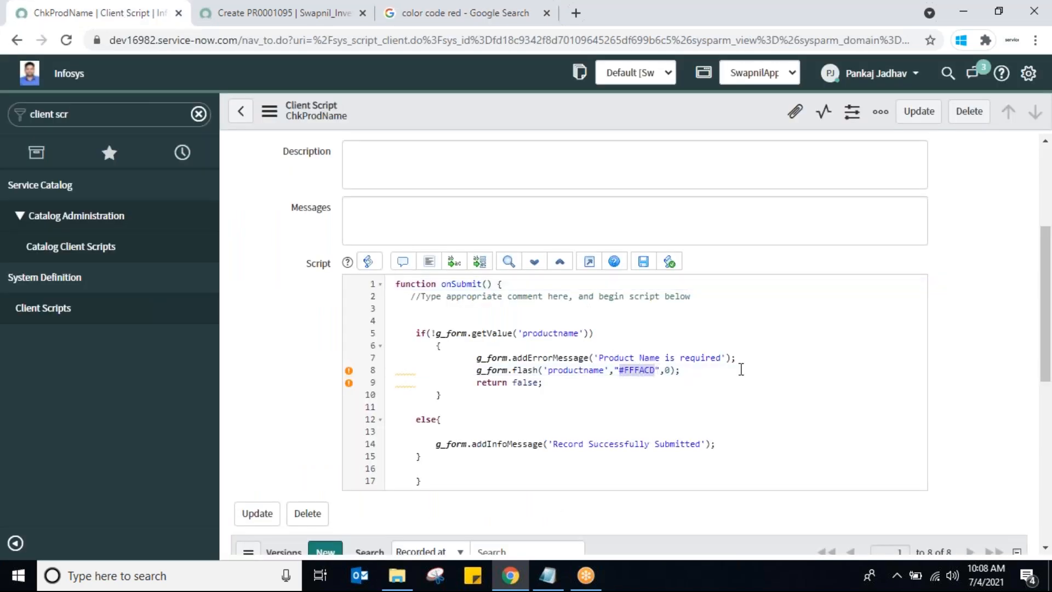
key(ctrl+v)
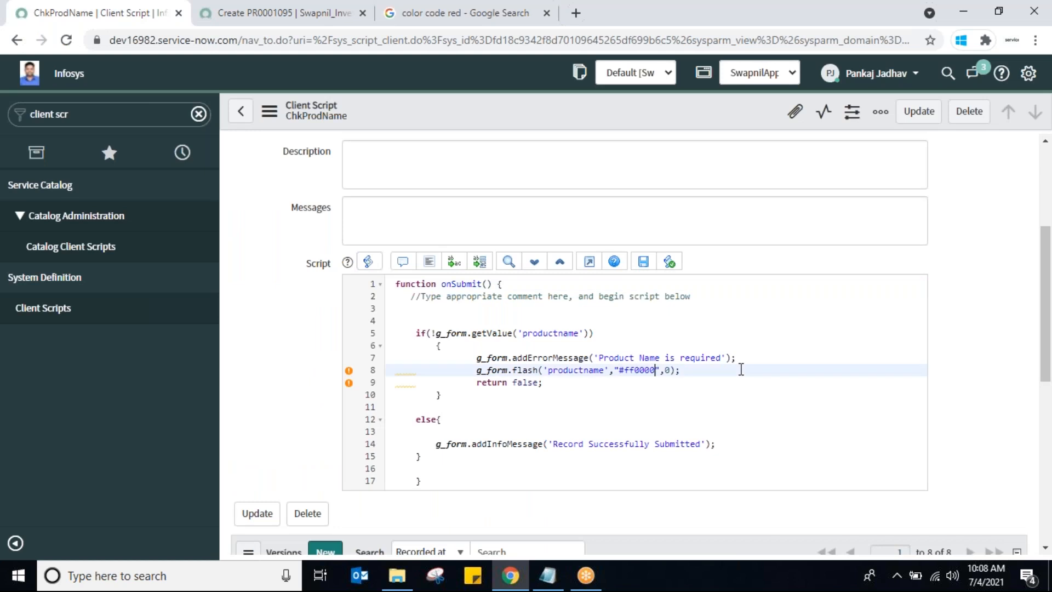
right_click(528, 116)
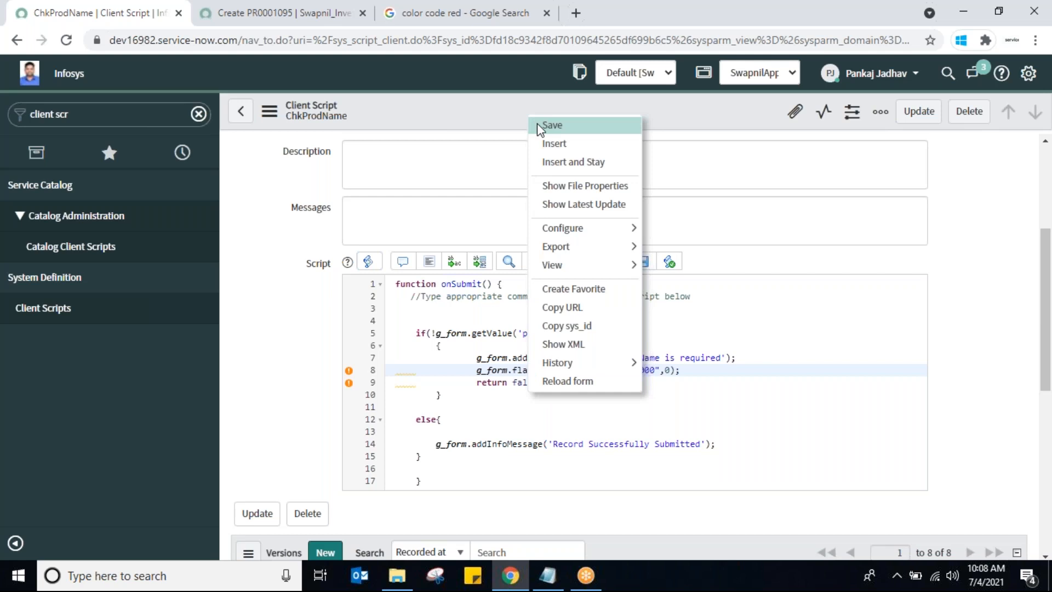
click(551, 126)
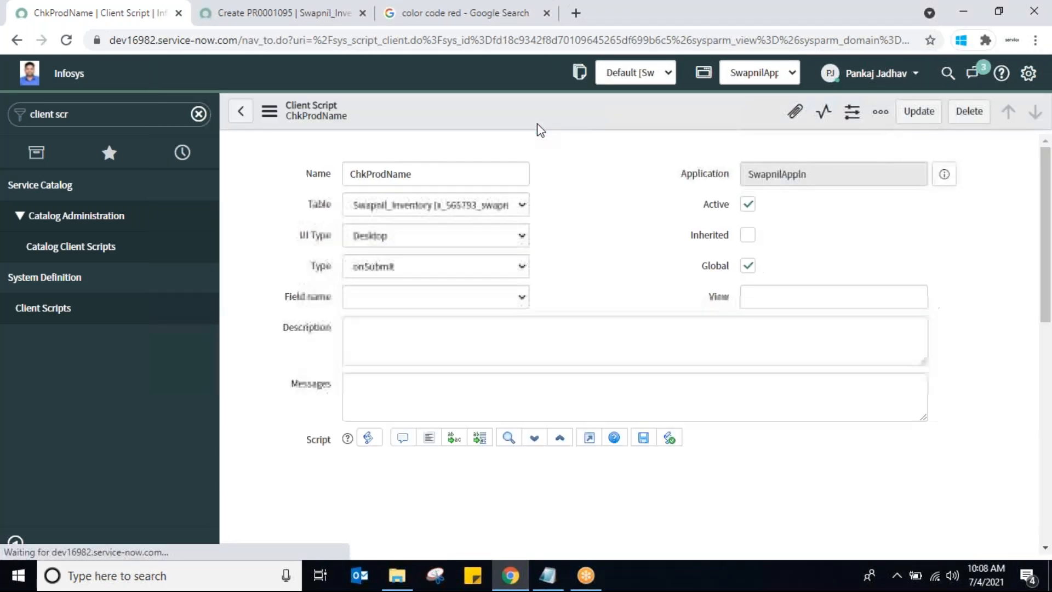
Discard the unsaved inventory record and start a new record from the Swapnil_Inventories list
click(253, 19)
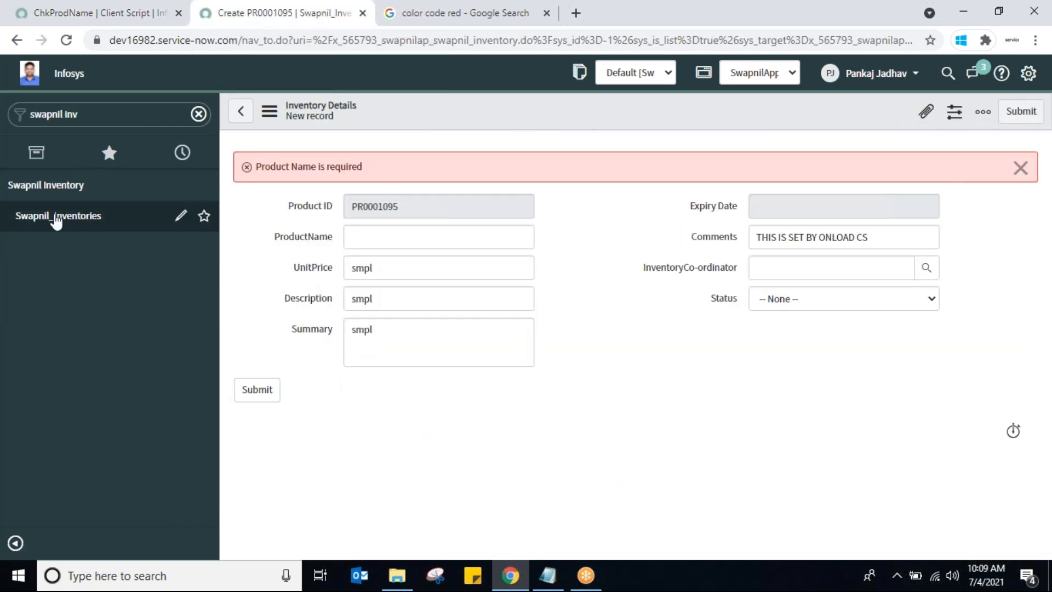
click(58, 219)
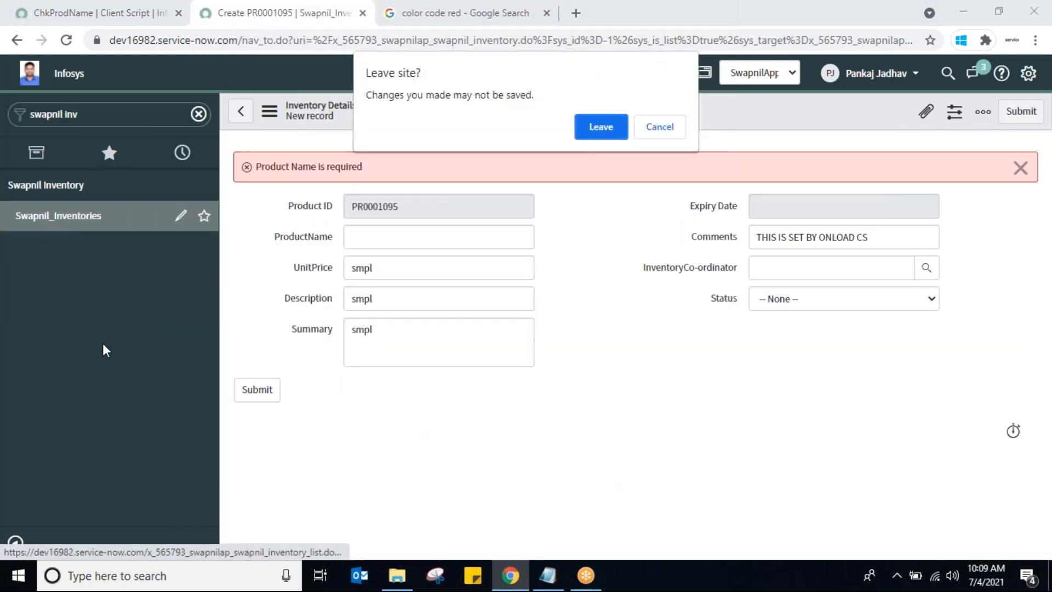
click(623, 134)
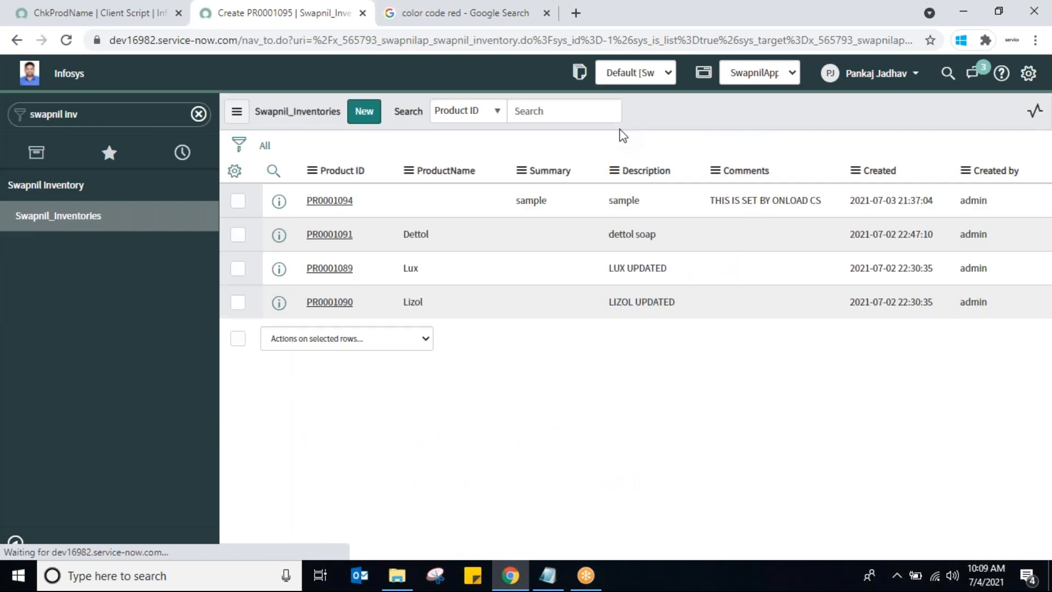
click(364, 112)
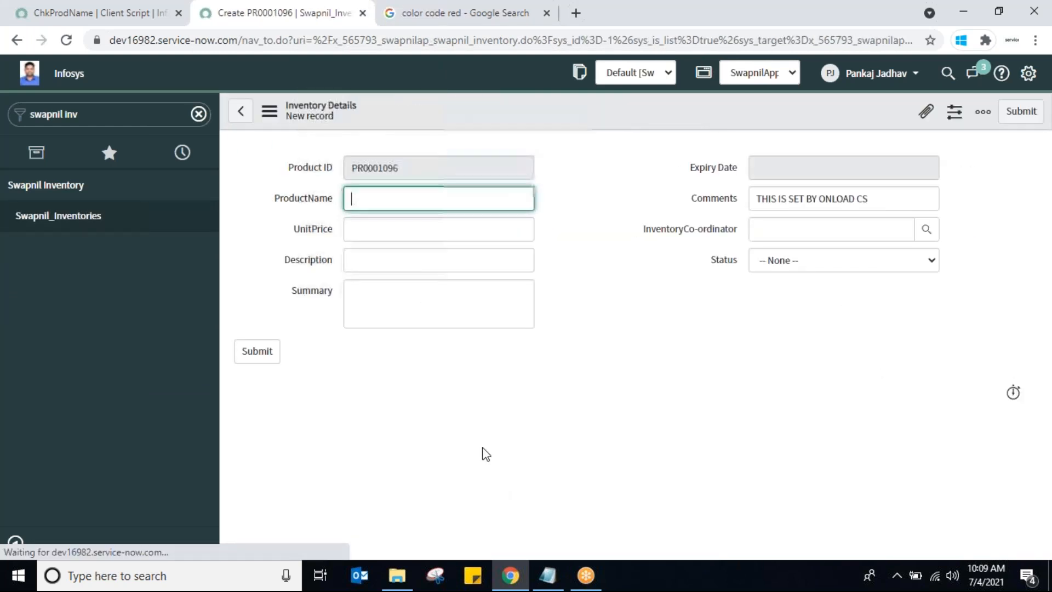
Enter "s" as Summary and Description and 7 as UnitPrice, leave ProductName blank, and try to save the record
click(412, 309)
text(s)
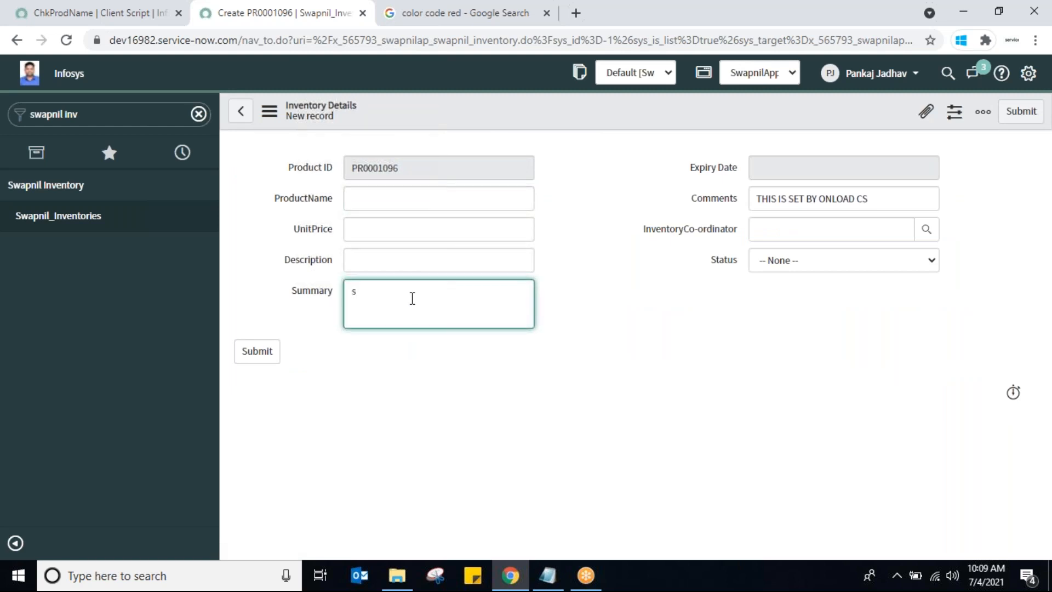
click(408, 260)
text(s)
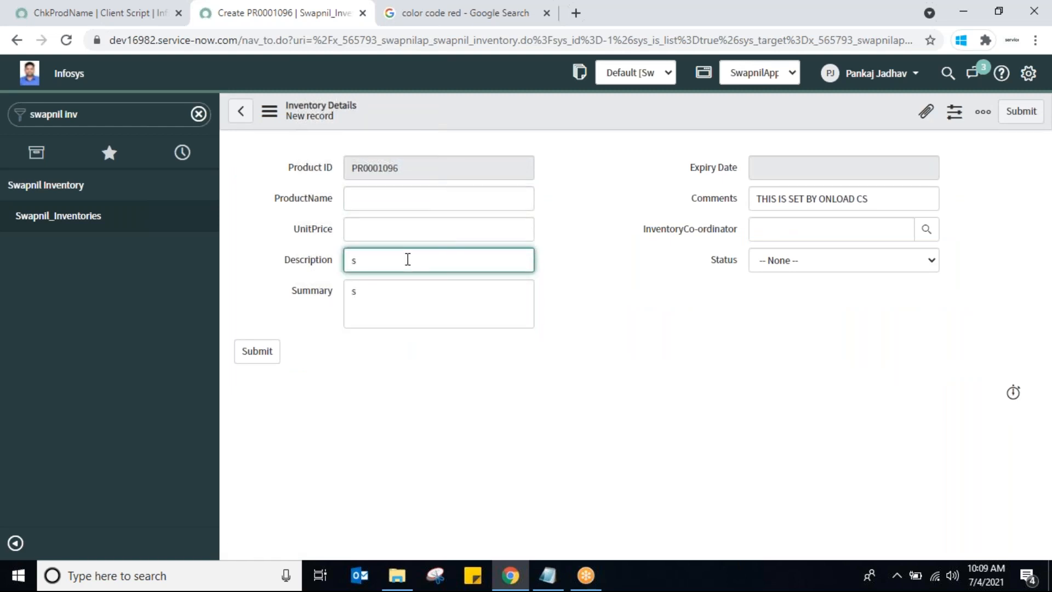
click(413, 232)
text(7)
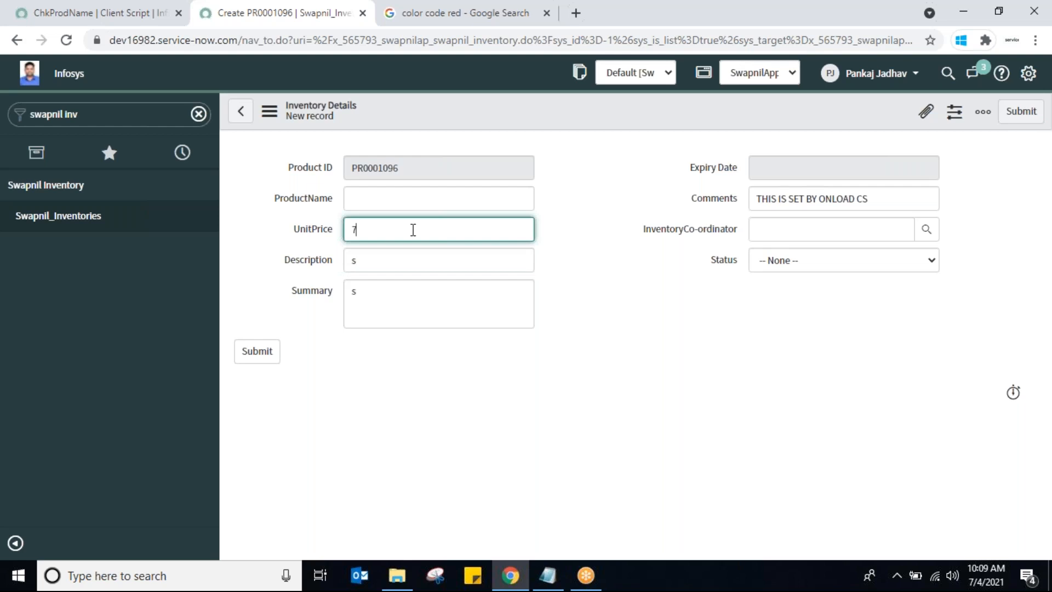
right_click(478, 107)
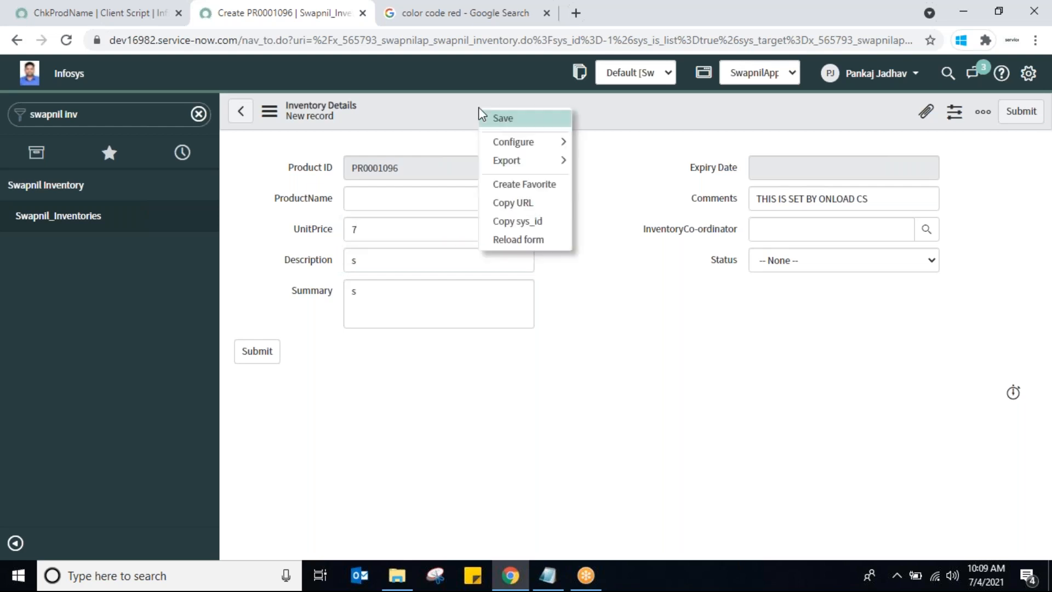
click(497, 117)
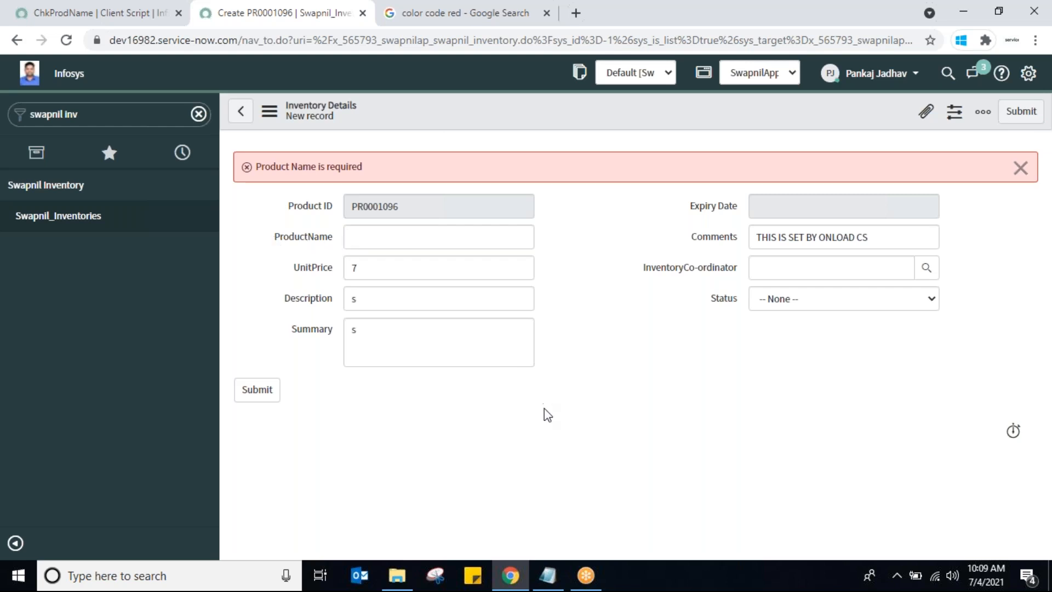
Set the last argument of the g_form.flash call in the ChkProdName script to 4 and save the client script
click(548, 577)
click(548, 576)
click(85, 16)
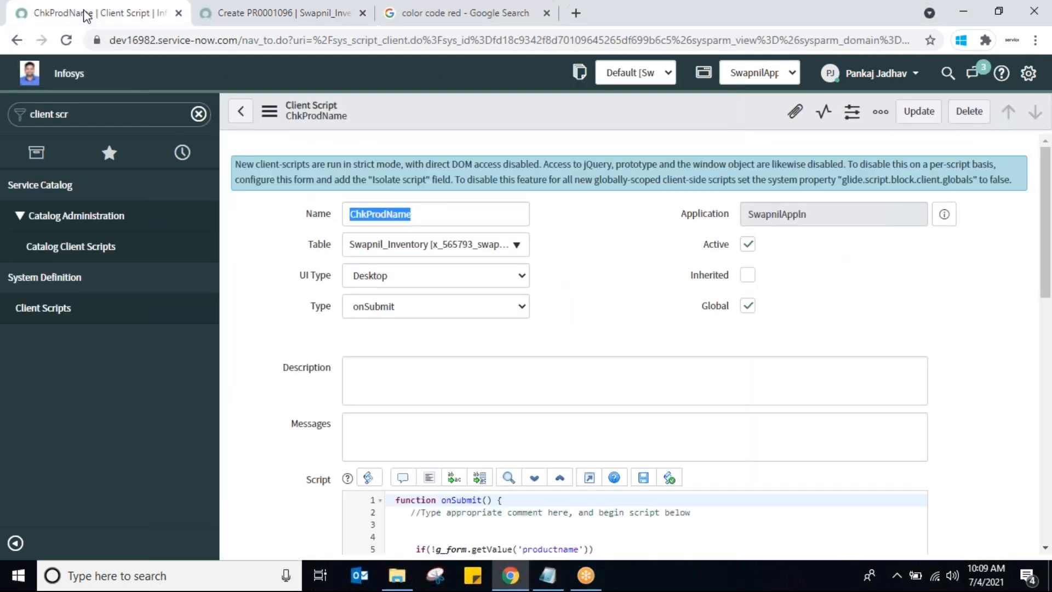
scroll(1048, 265, down, 5)
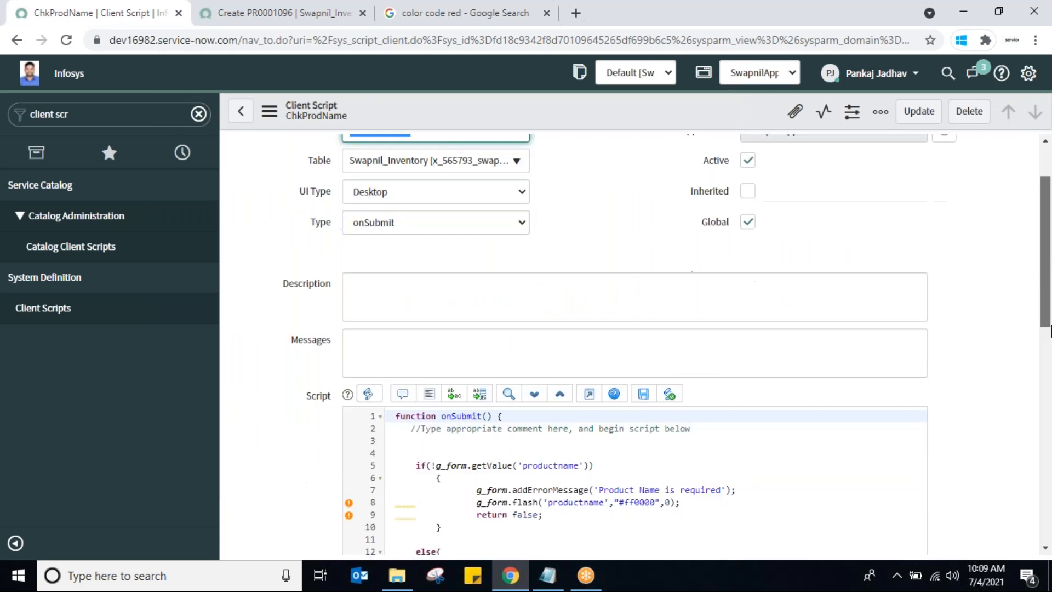
click(671, 310)
key(BackSpace)
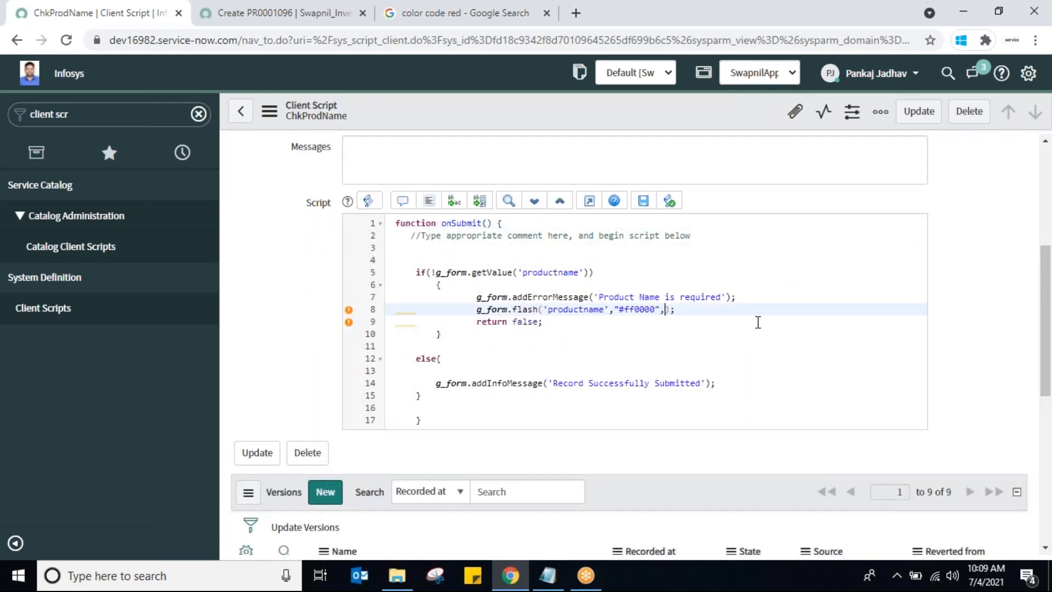
text(4)
right_click(520, 113)
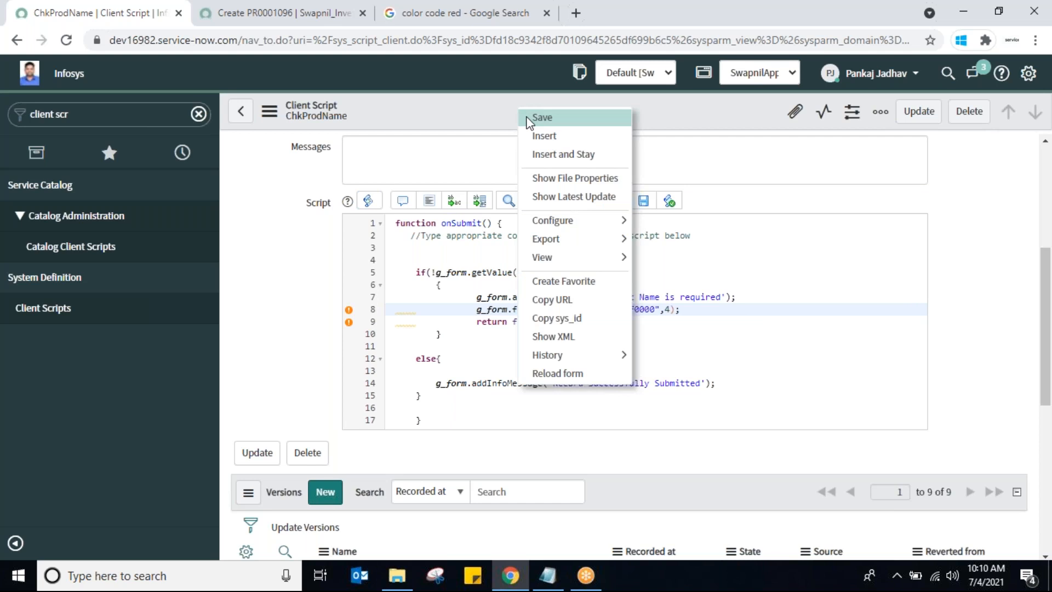
click(527, 117)
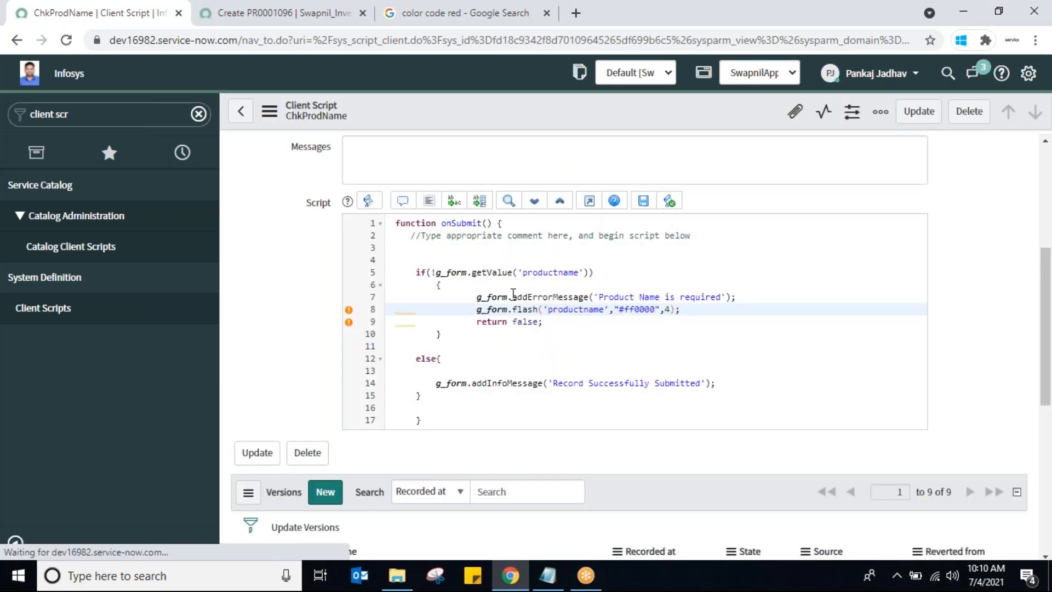
Reload the new inventory record form, discarding its unsaved entries
click(278, 14)
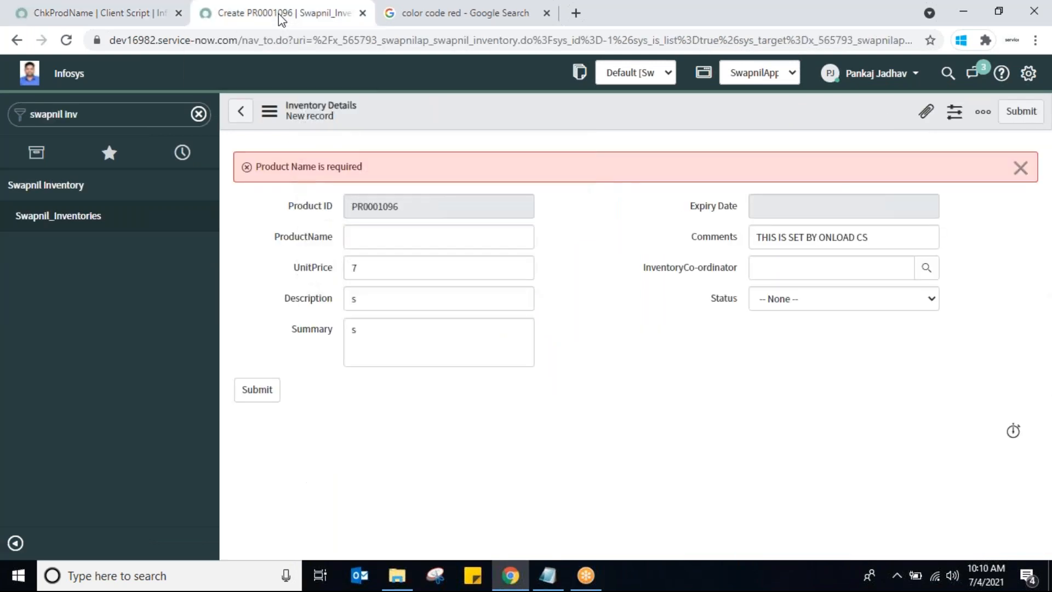
right_click(460, 107)
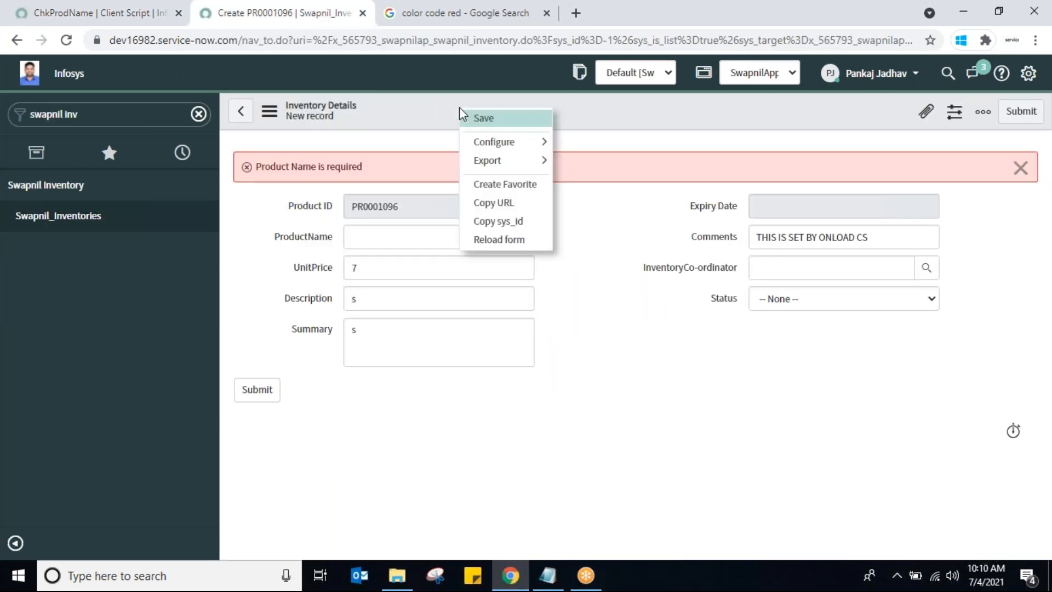
click(485, 241)
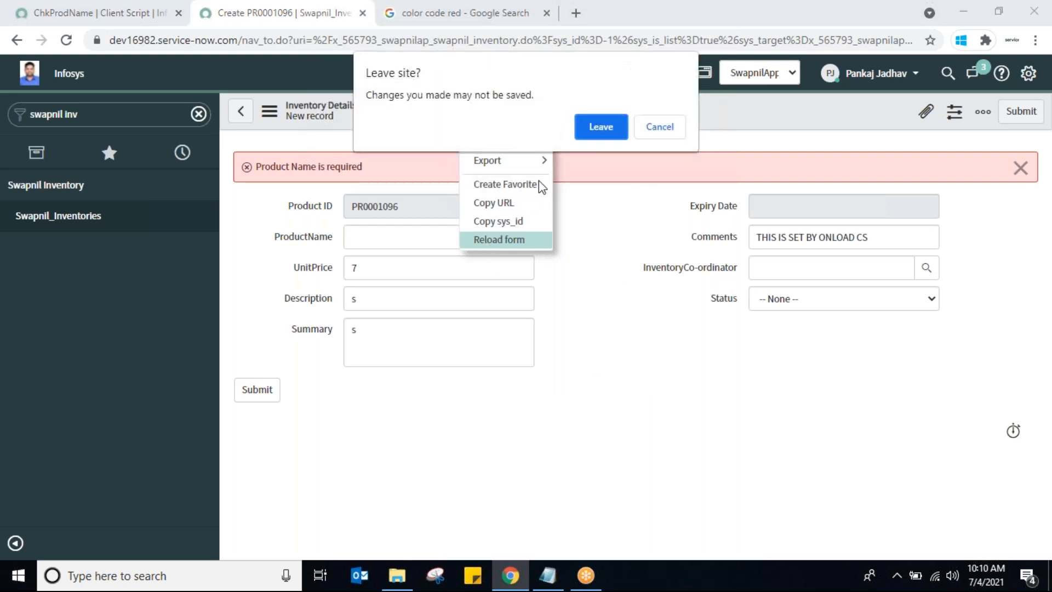
click(590, 127)
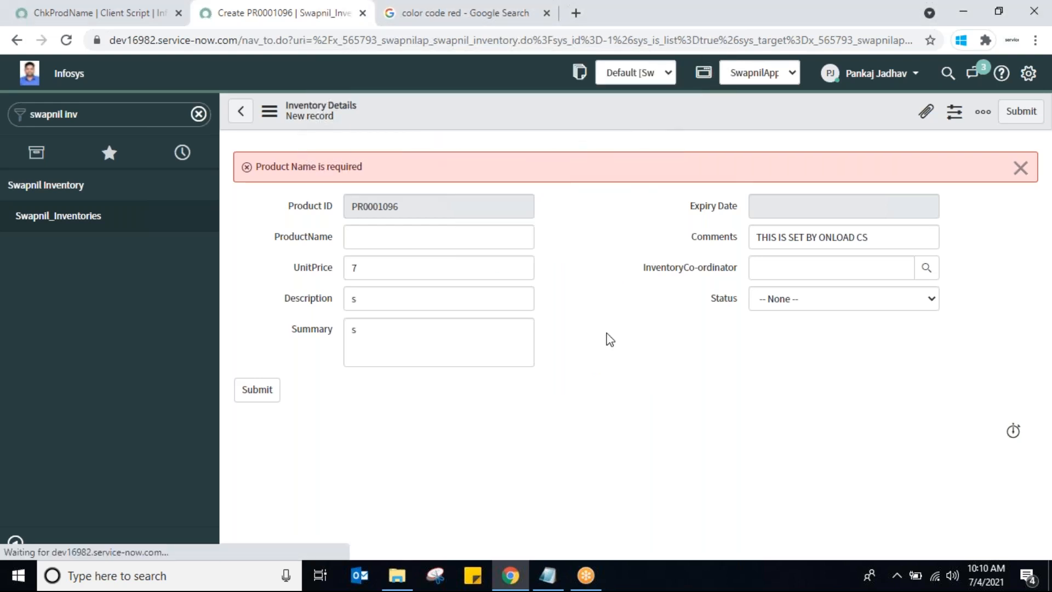
Enter "cc" as Summary and Description, leave ProductName and UnitPrice blank, and try to save the record
click(359, 299)
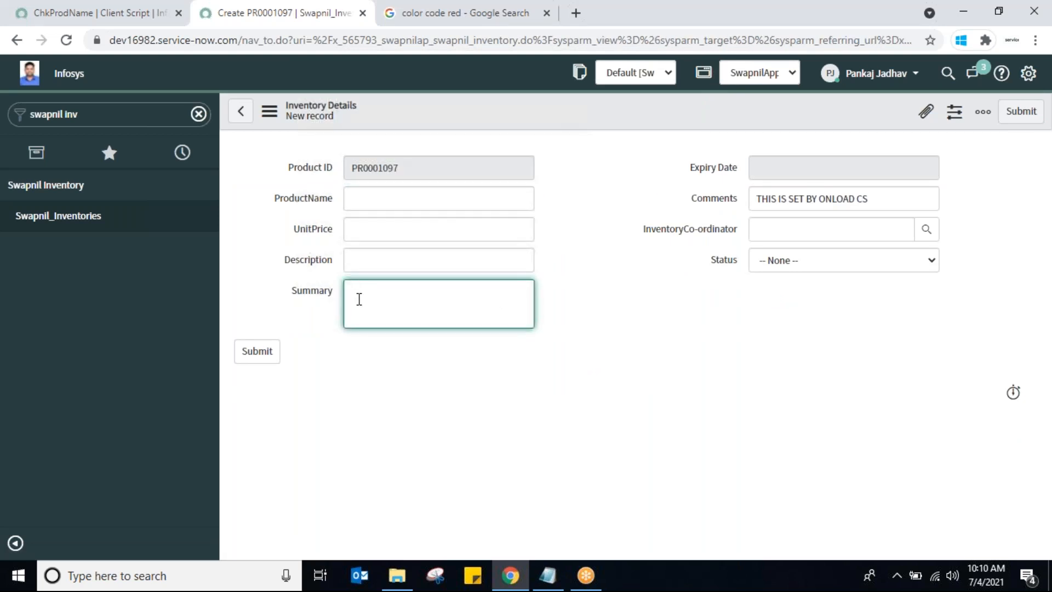
text(cc)
click(379, 252)
text(cc)
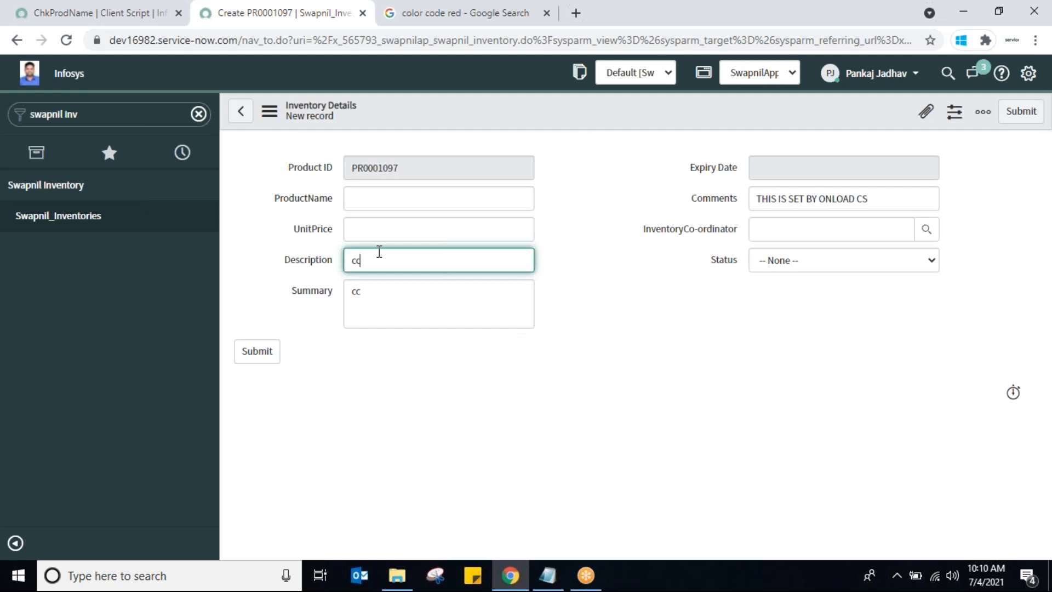
right_click(499, 109)
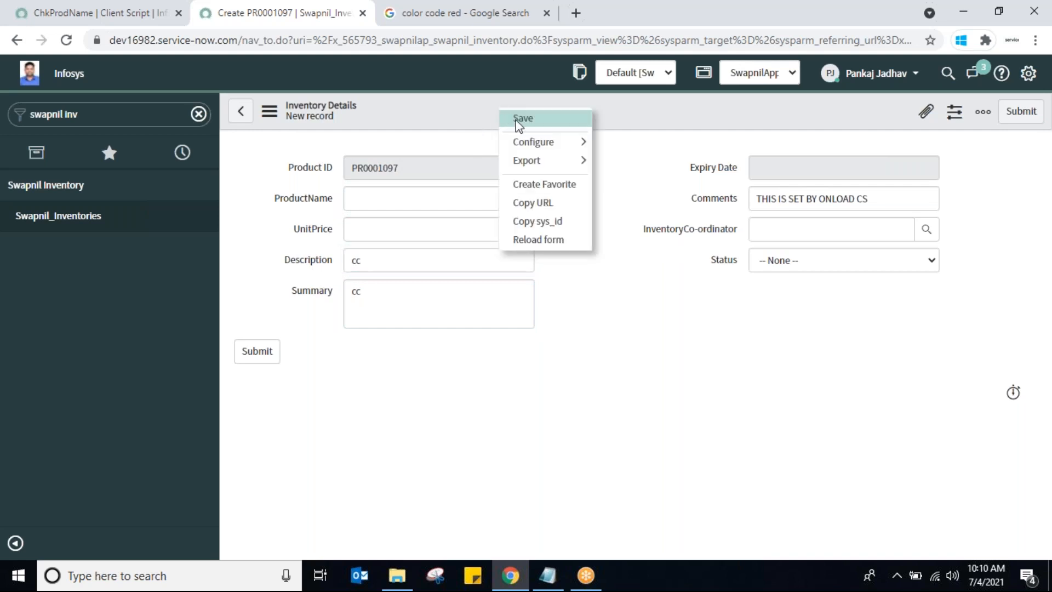
click(517, 122)
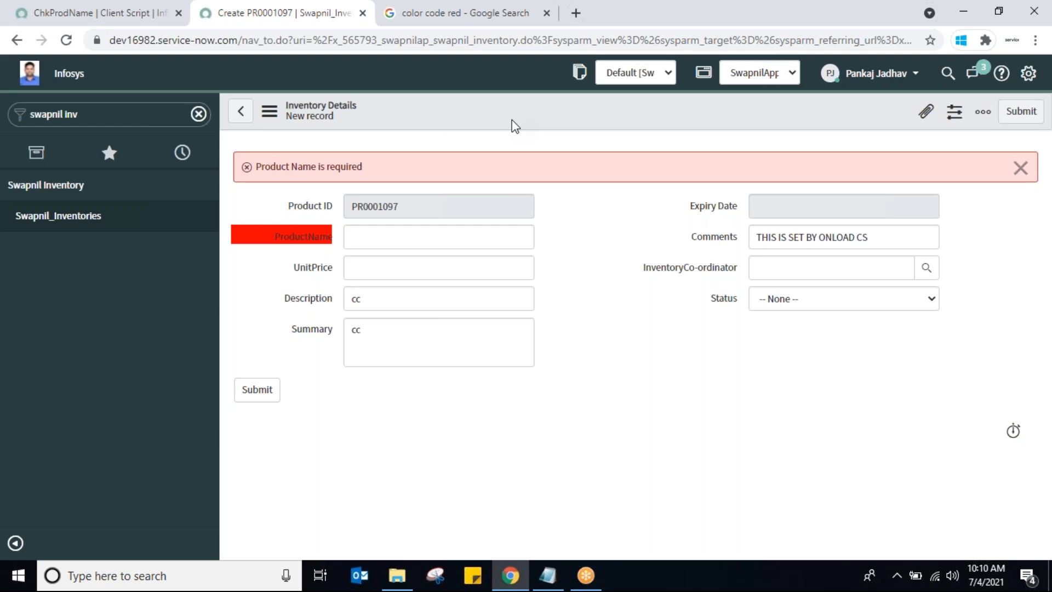
Change the last argument of the g_form.flash call in the ChkProdName script to -4 and save the client script
click(84, 18)
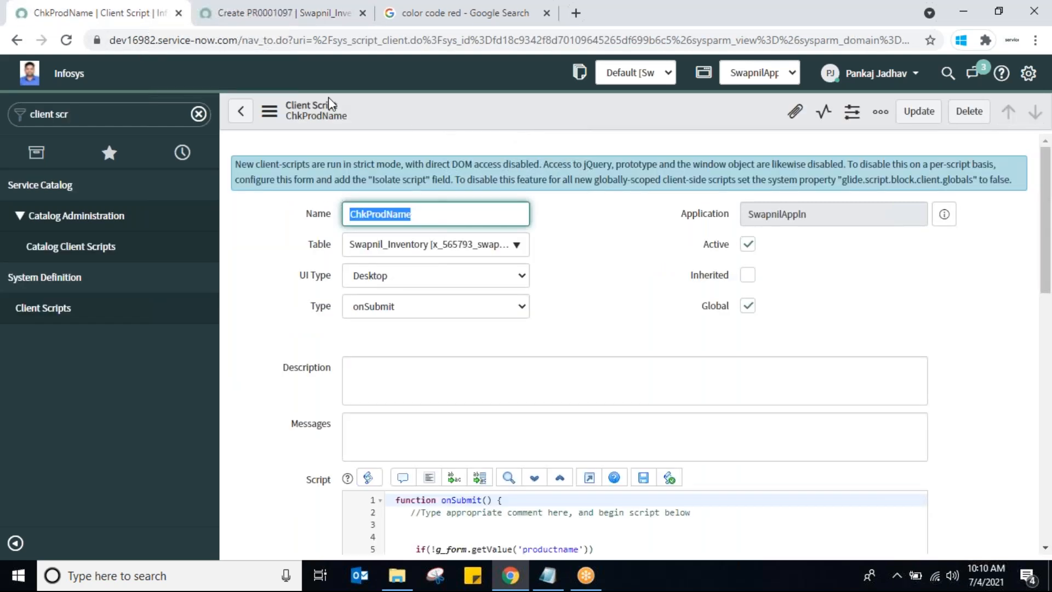
drag(1045, 288, 1045, 392)
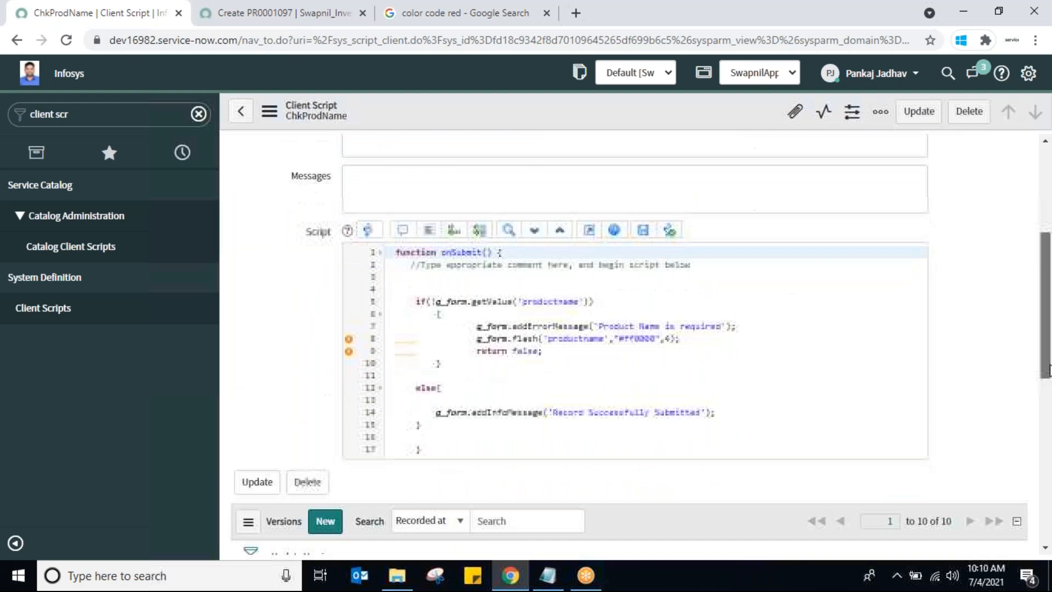
double_click(666, 334)
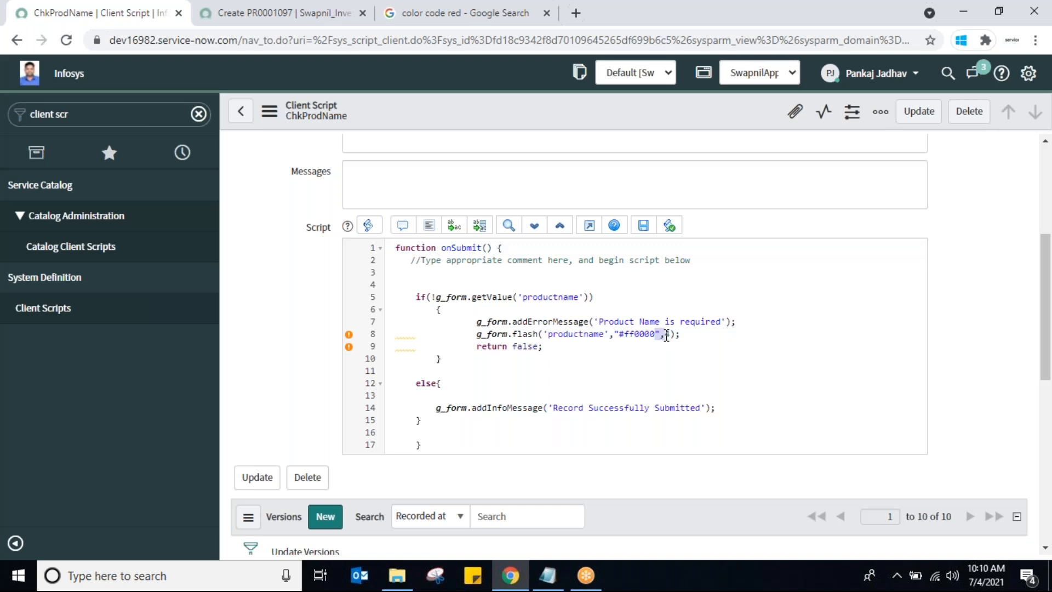
click(666, 334)
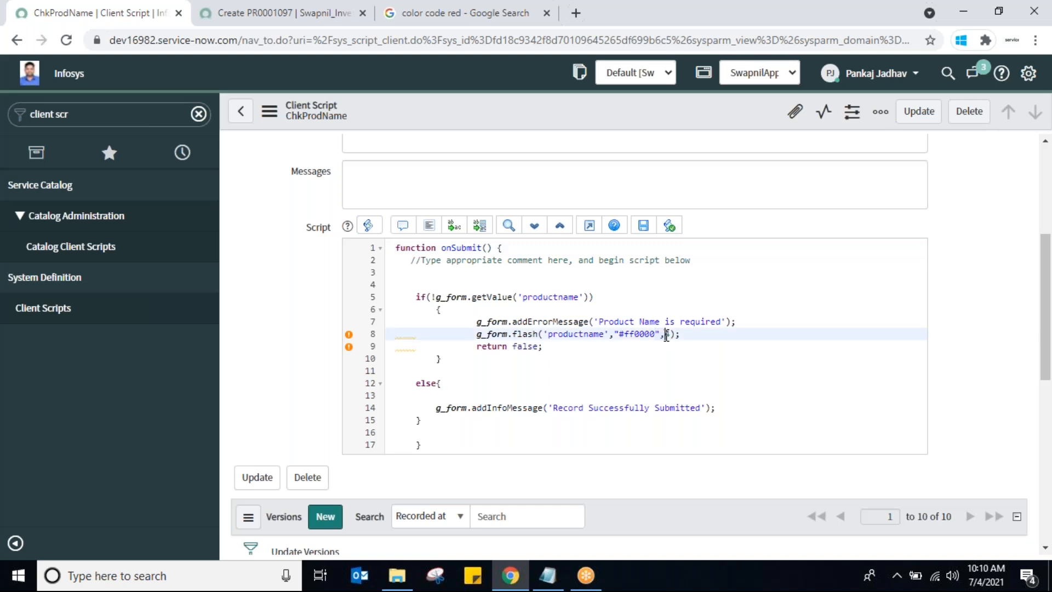
text(-)
right_click(547, 111)
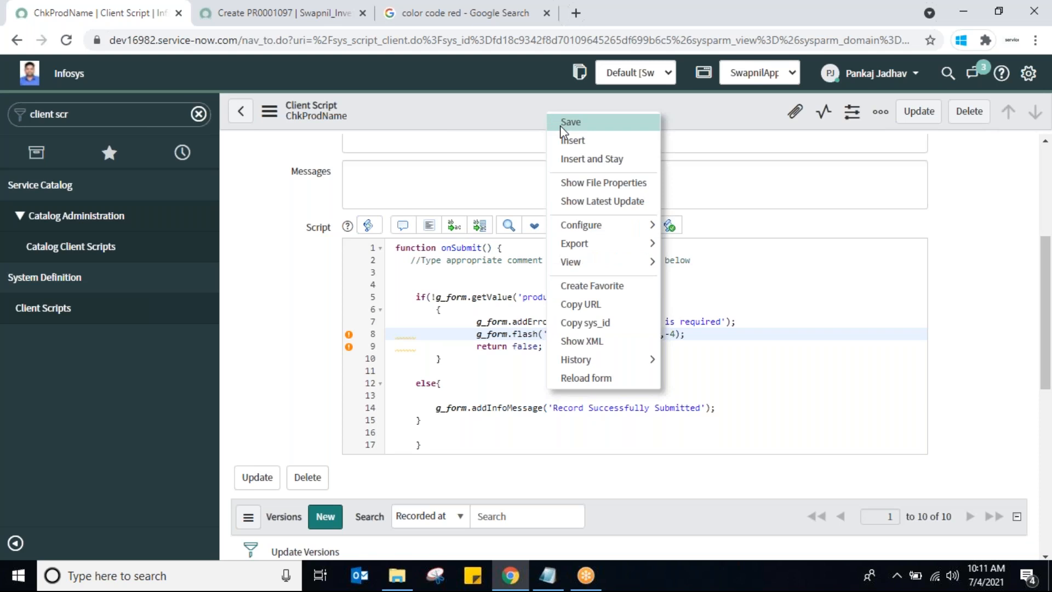
click(560, 126)
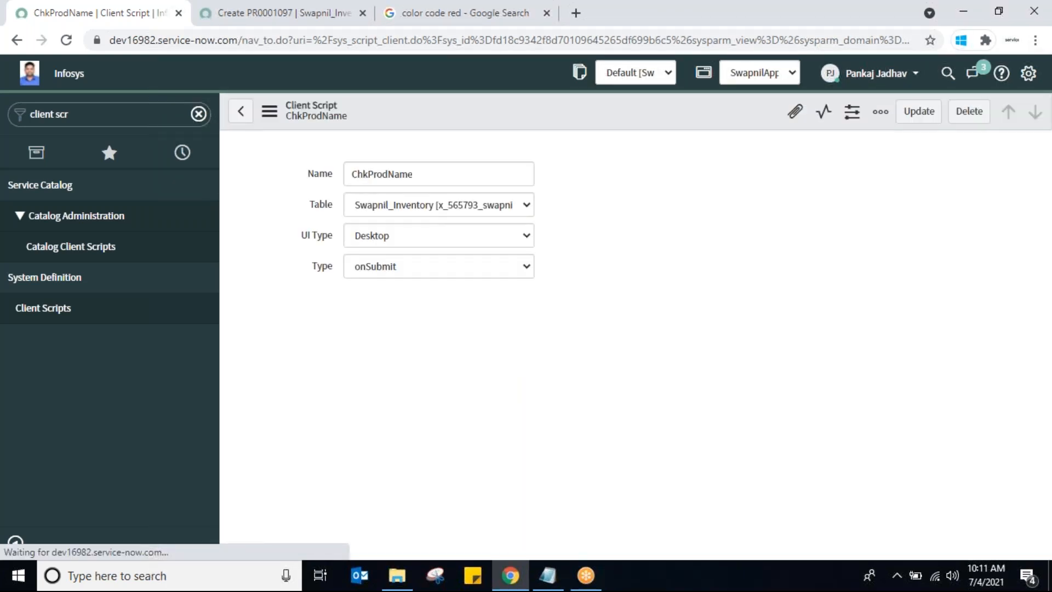
Return to the new inventory record and reload its form, discarding the unsaved entries
click(263, 16)
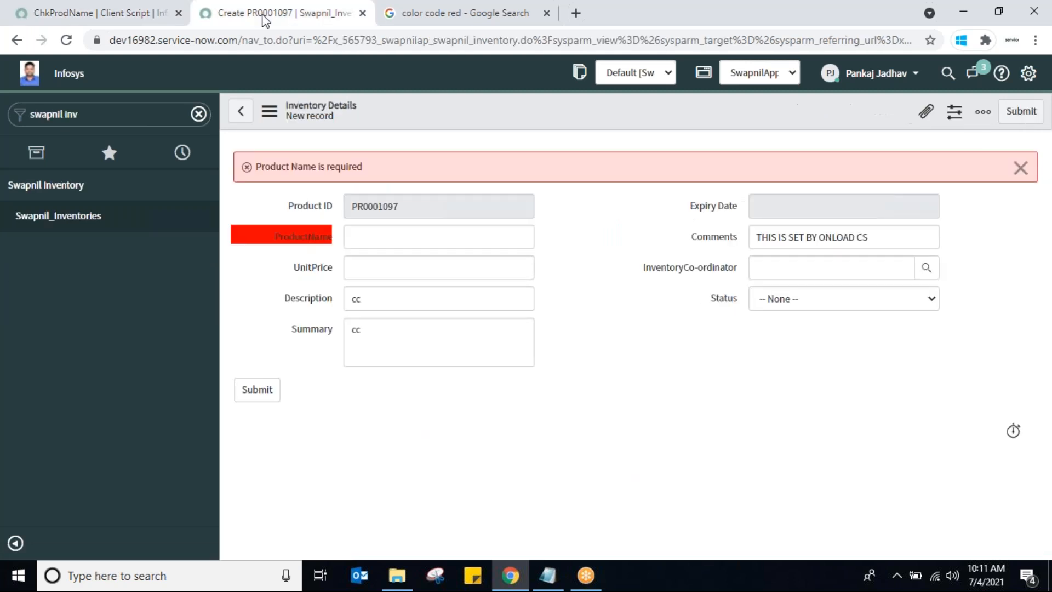
right_click(486, 115)
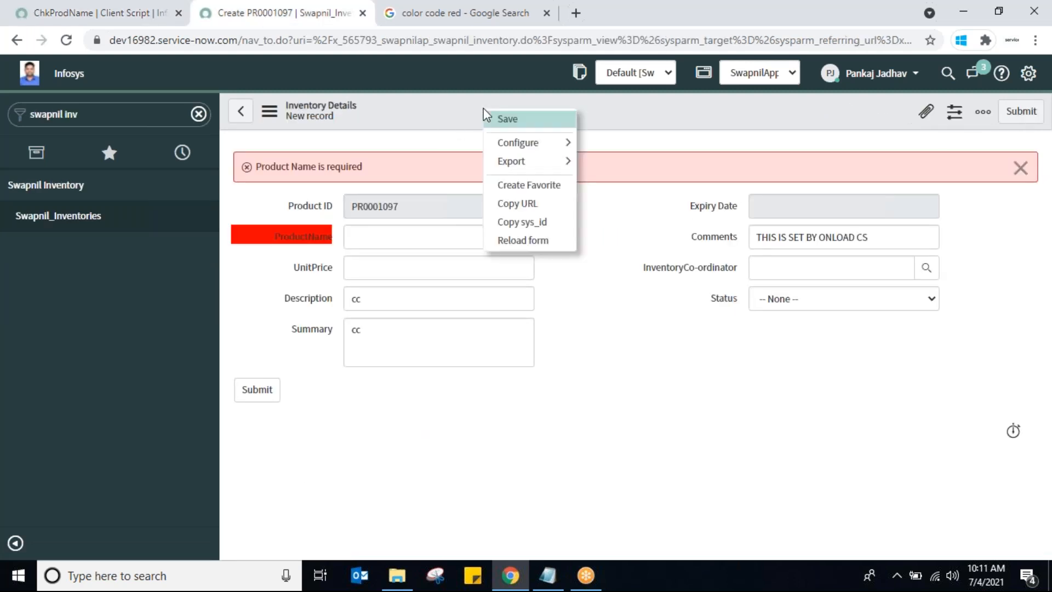
click(529, 241)
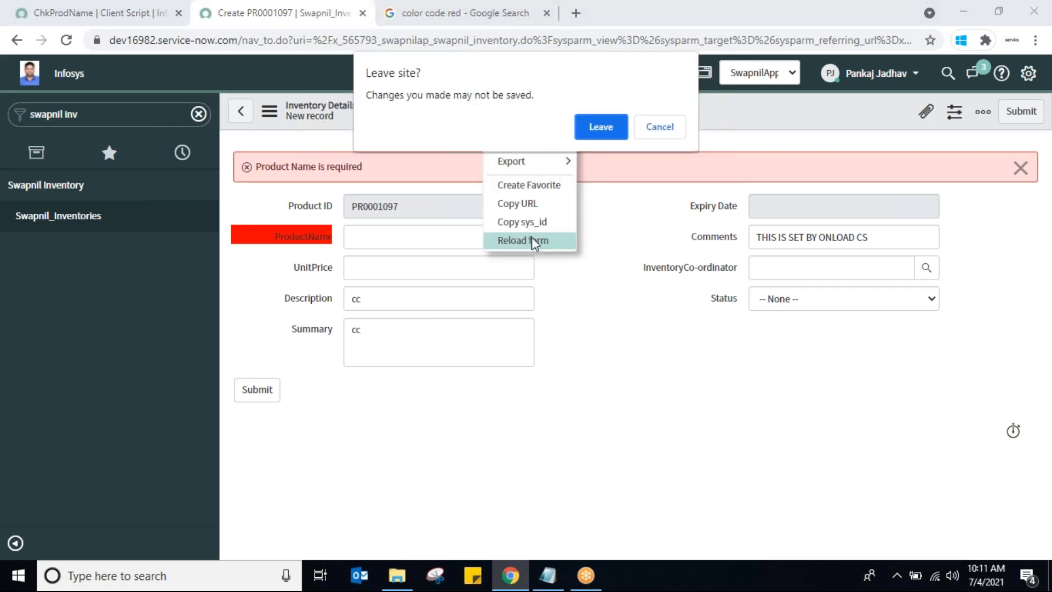
click(597, 132)
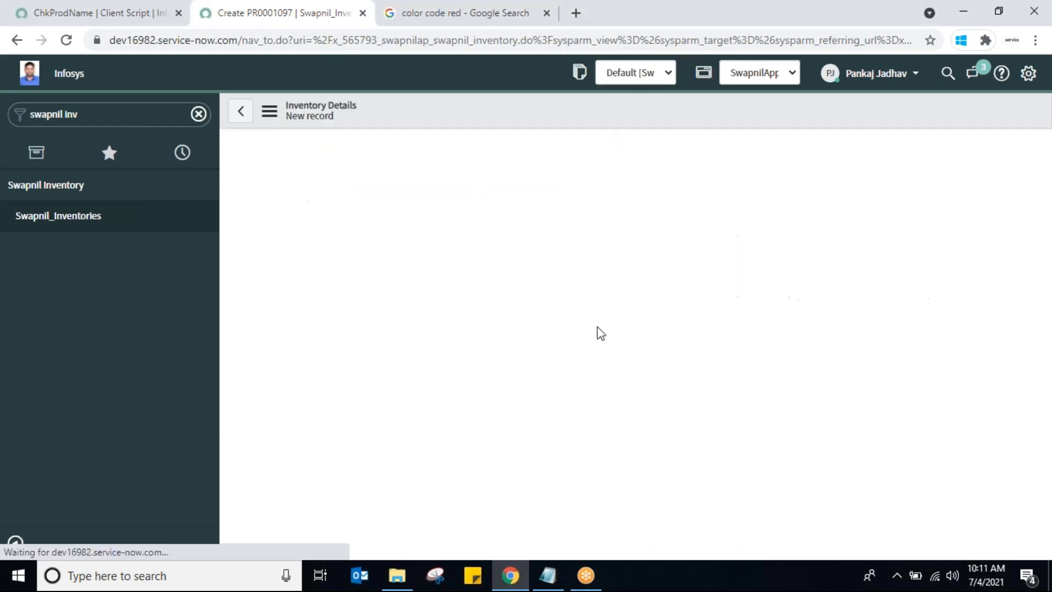
Enter "c" as Summary and Description and 9 as UnitPrice, leave ProductName blank, and try to save the record
click(430, 299)
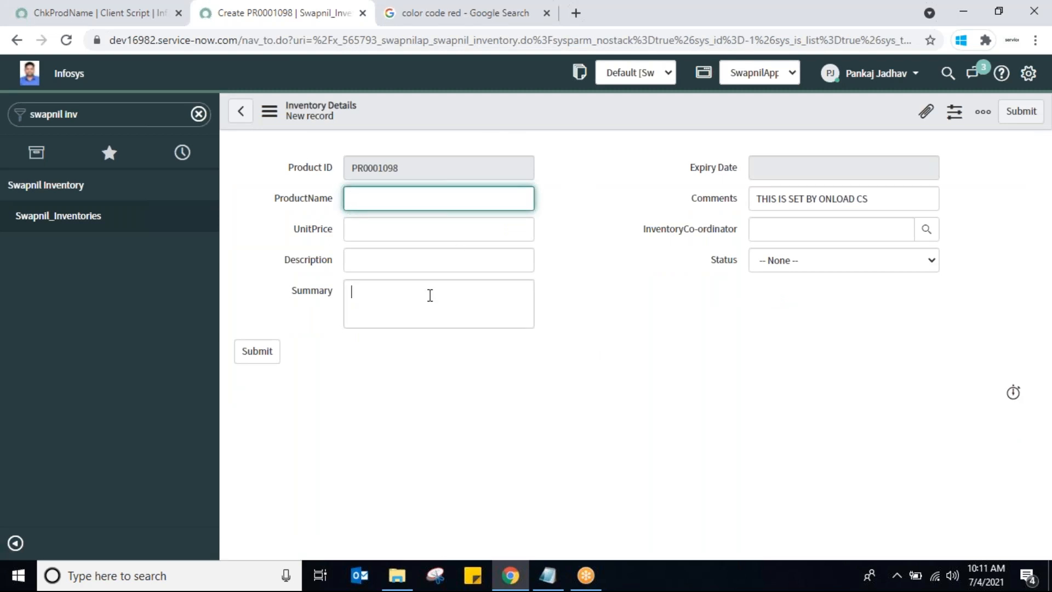
text(c)
click(412, 252)
text(c)
click(411, 227)
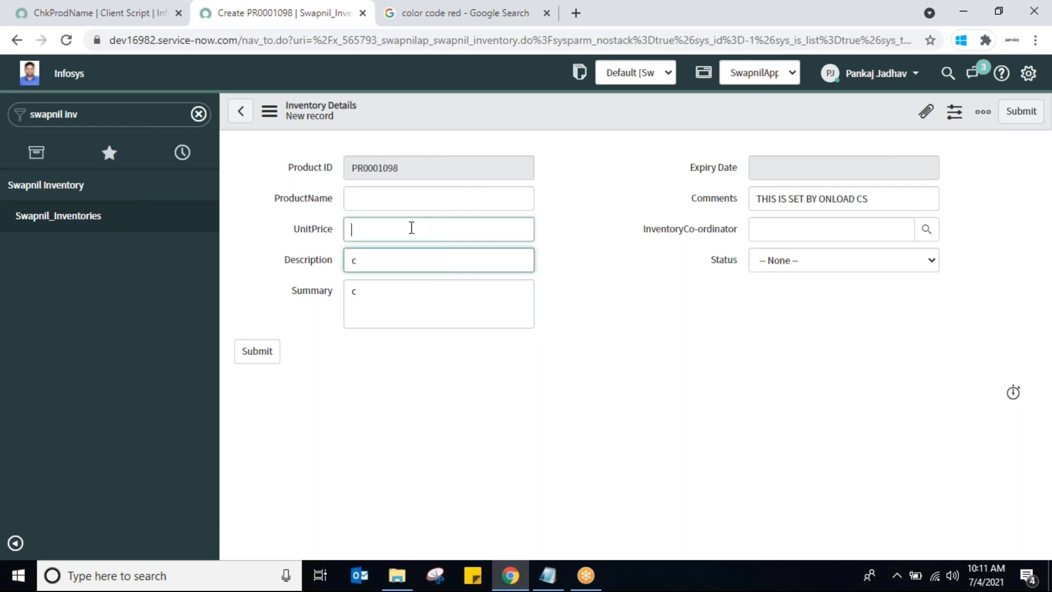
text(9)
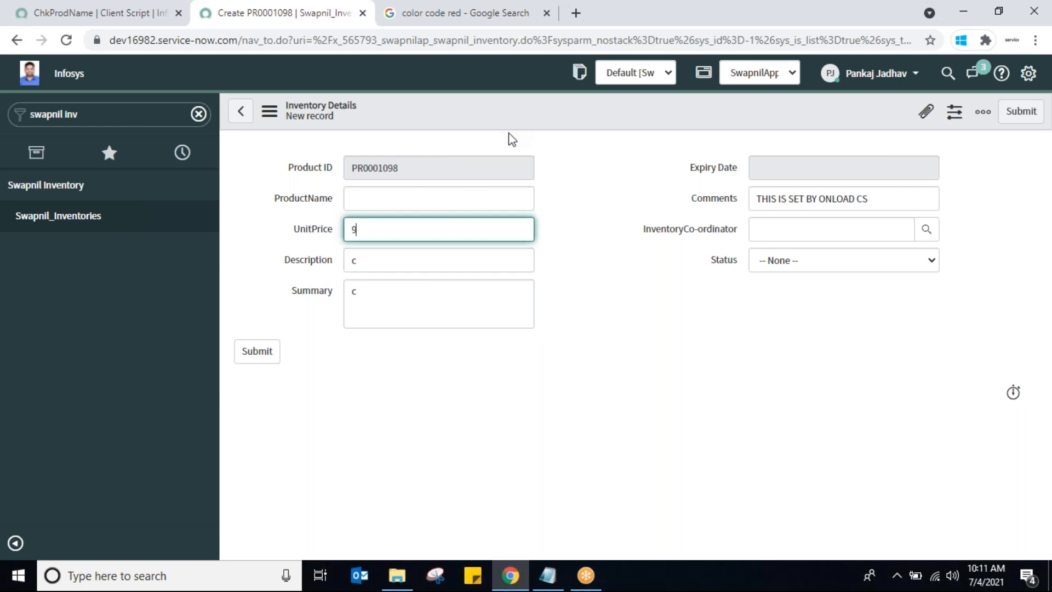
right_click(524, 105)
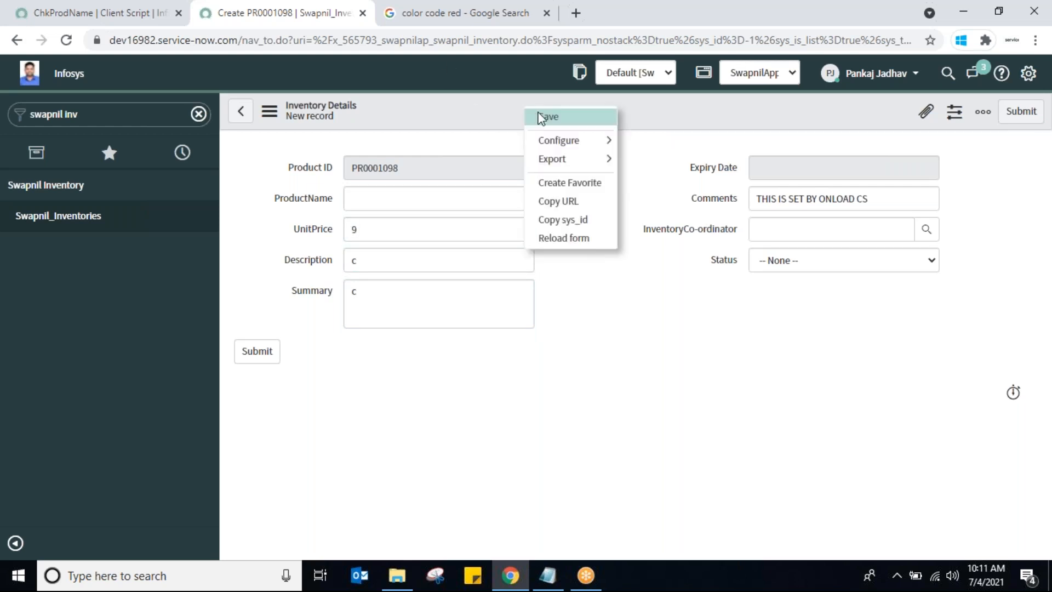
click(540, 118)
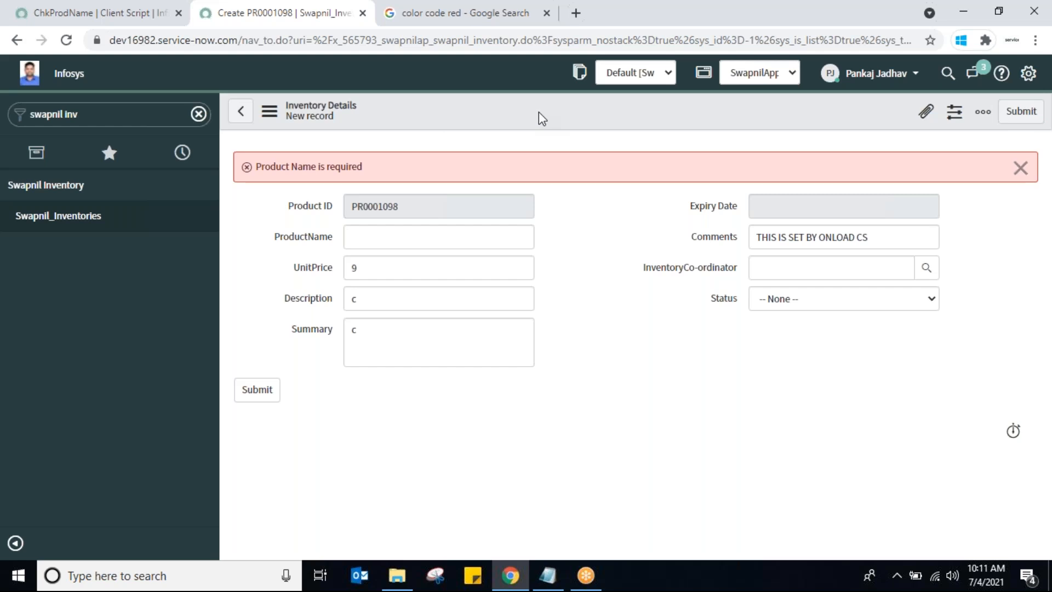
click(375, 242)
Copy the complete g_form.setValue('stock', ...) statement from section 5 of the Scripts Session File-1 notes in Notepad
click(548, 576)
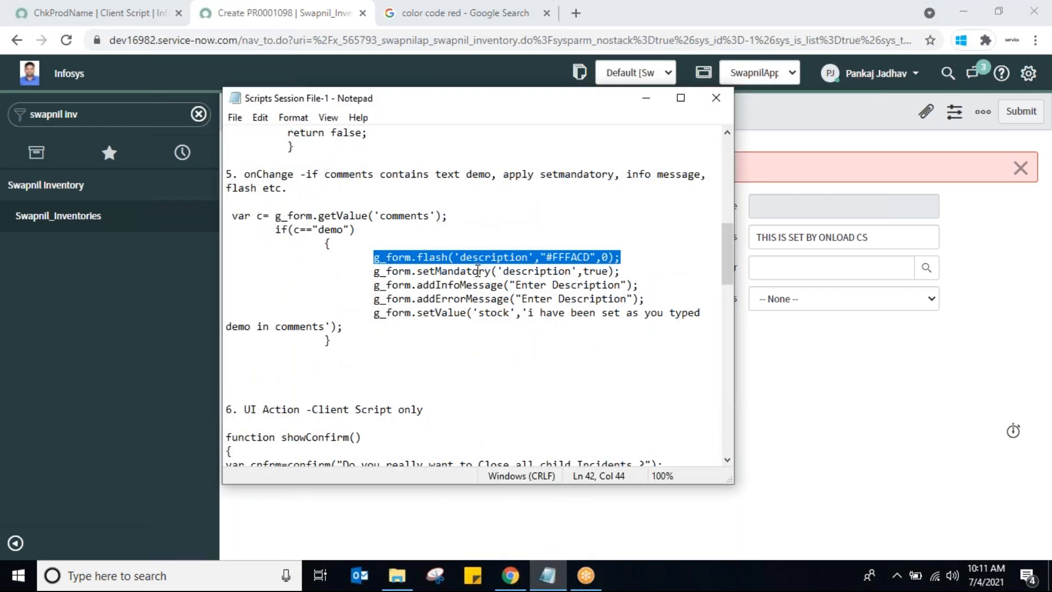
click(478, 271)
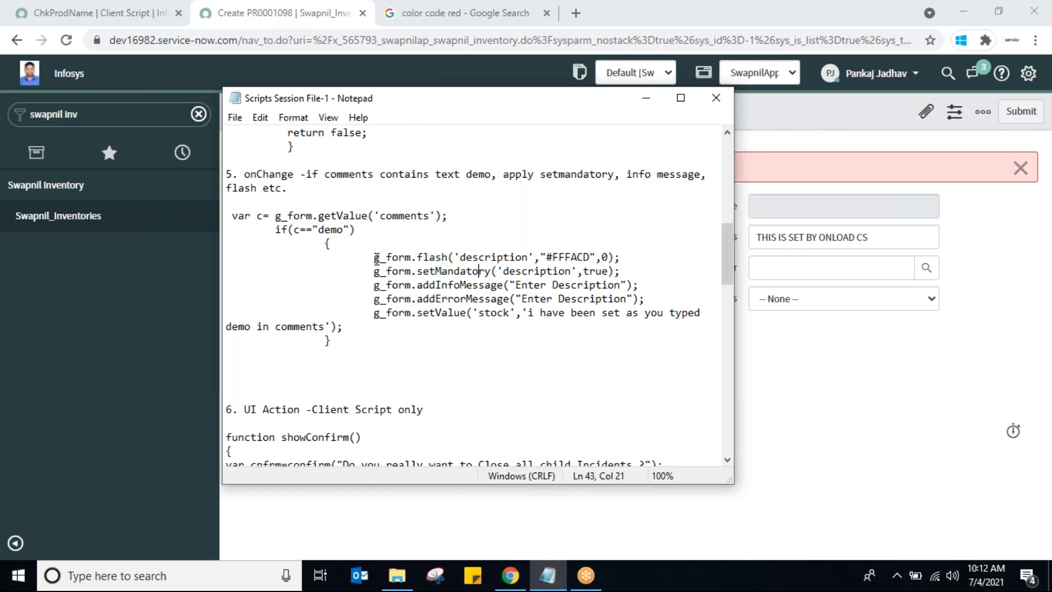
click(373, 315)
drag(510, 312, 482, 315)
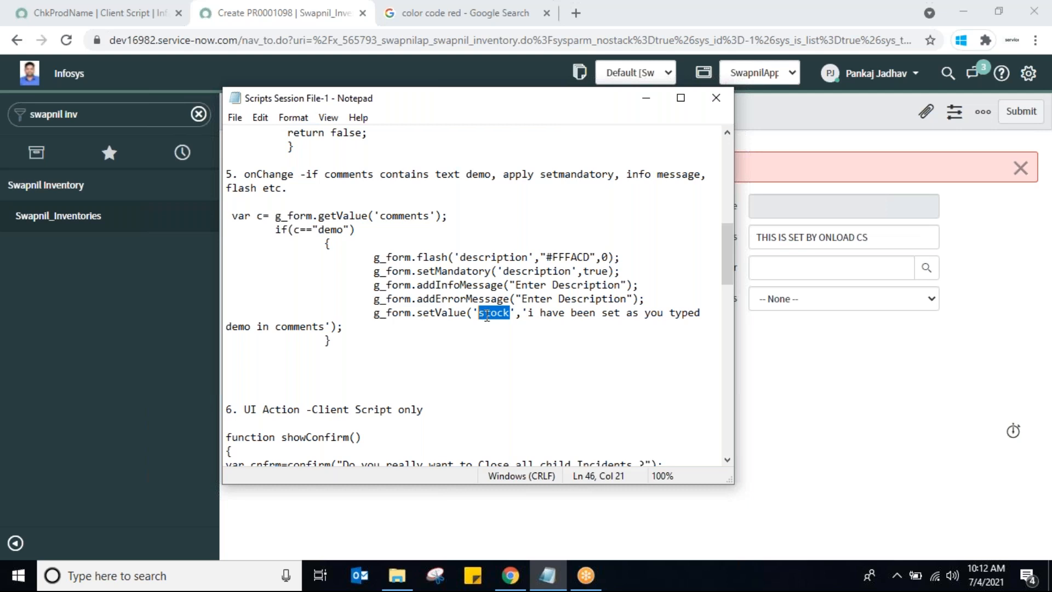
drag(528, 313, 327, 326)
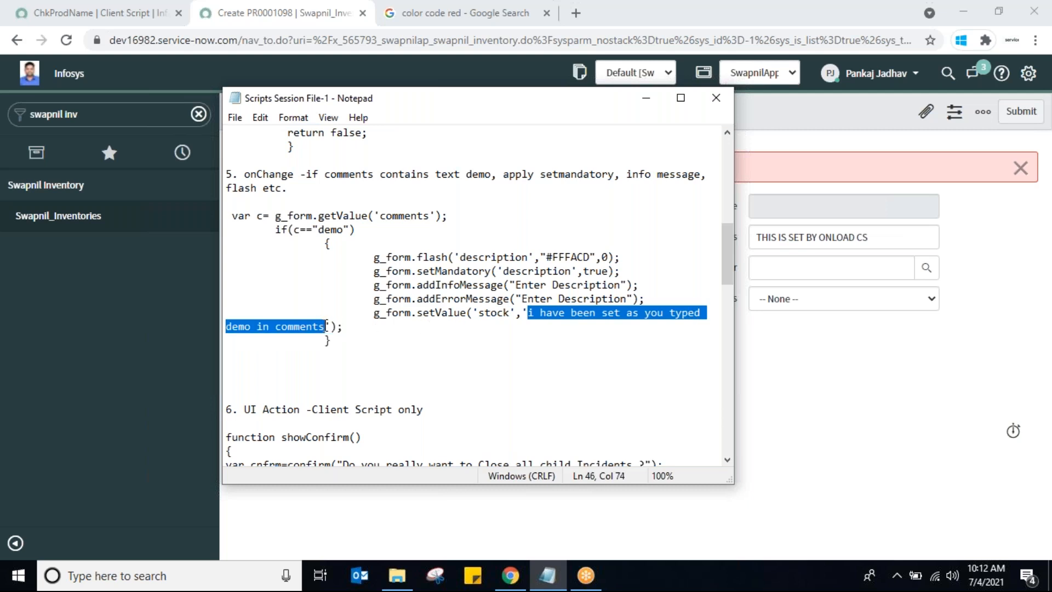
drag(327, 326, 363, 328)
key(ctrl+c)
click(406, 322)
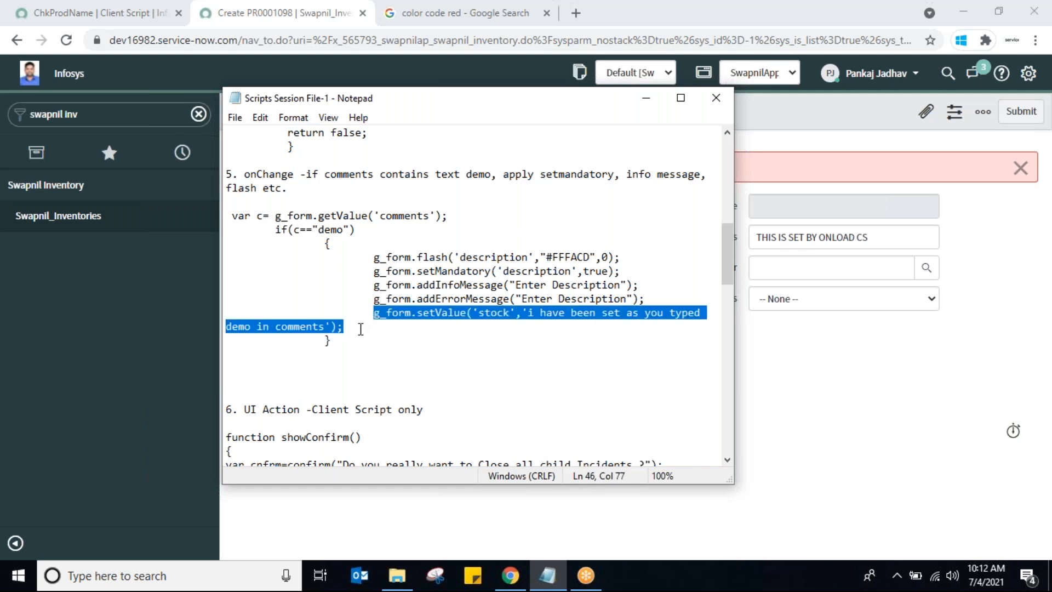
click(646, 98)
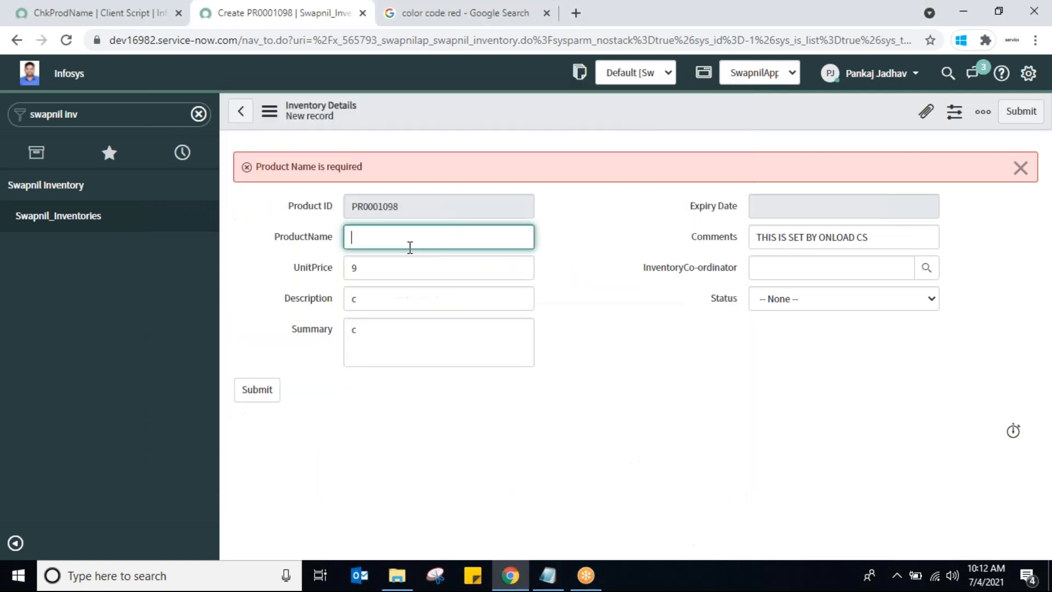
Paste the copied g_form.setValue statement below the addInfoMessage line in the else block of the ChkProdName script
click(90, 12)
drag(1045, 271, 1046, 374)
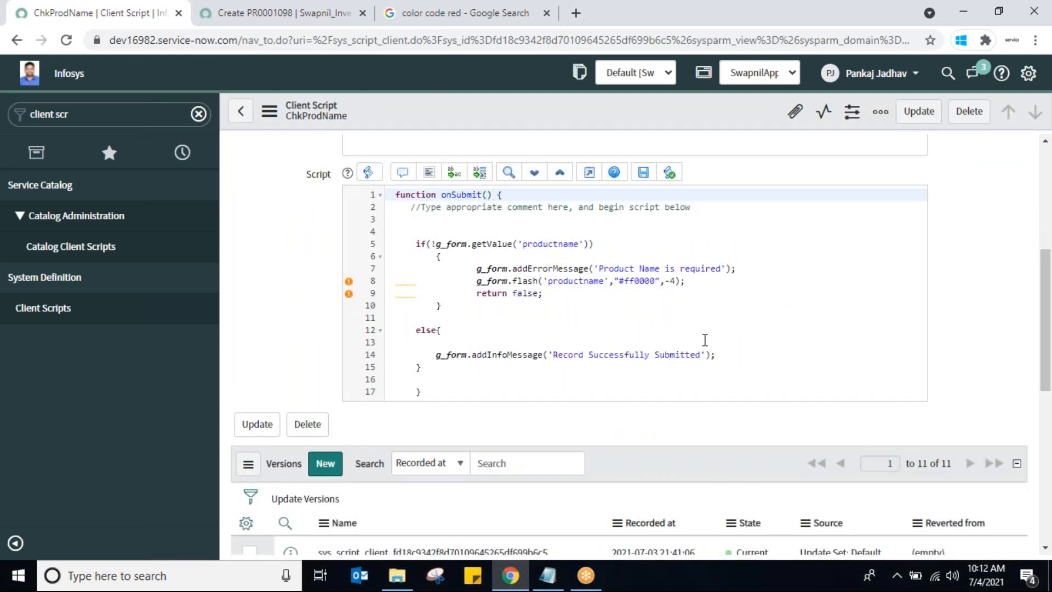
click(727, 359)
key(Return)
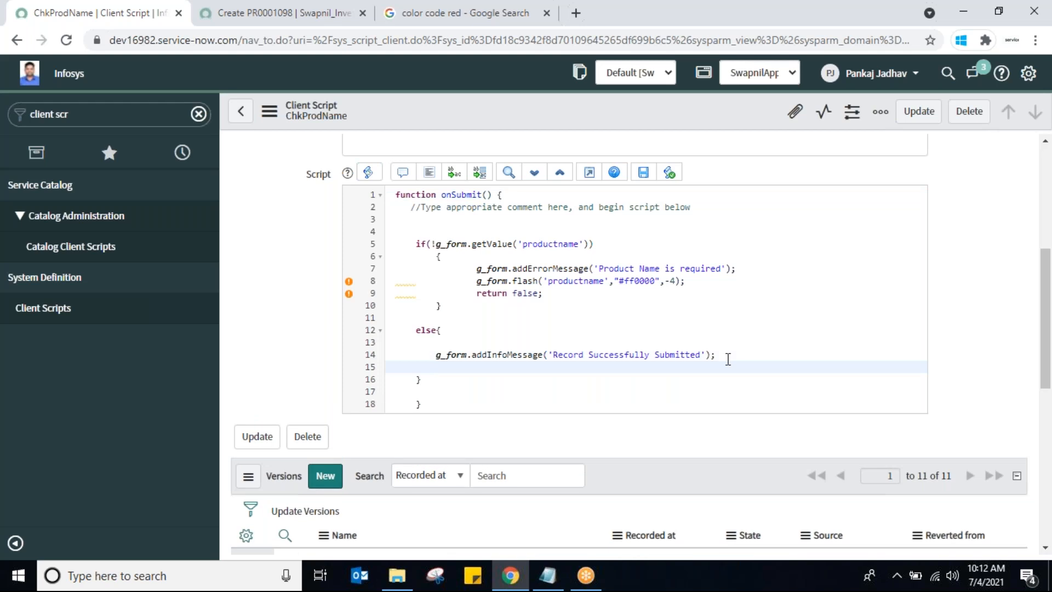
key(ctrl+v)
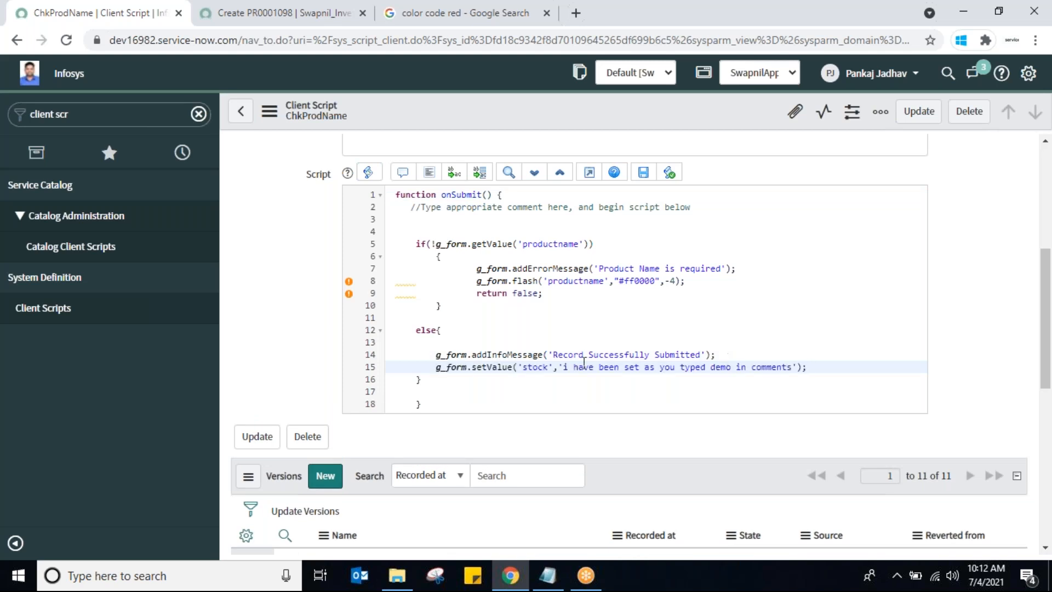
Check the Comments field's name on the inventory form and replace 'stock' with 'comments' in the g_form.setValue call
click(548, 366)
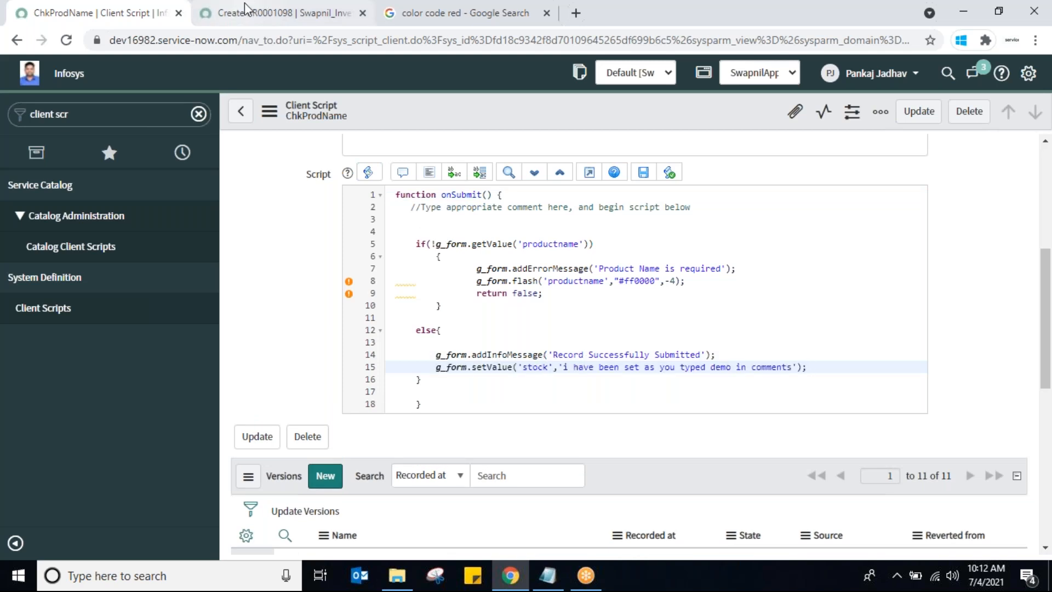
click(253, 17)
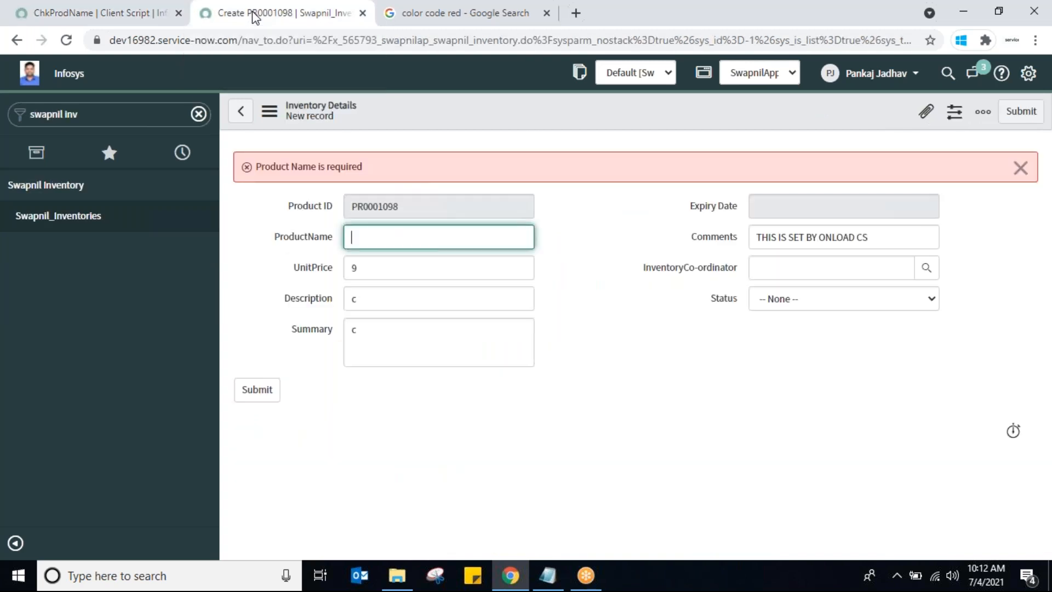
click(712, 237)
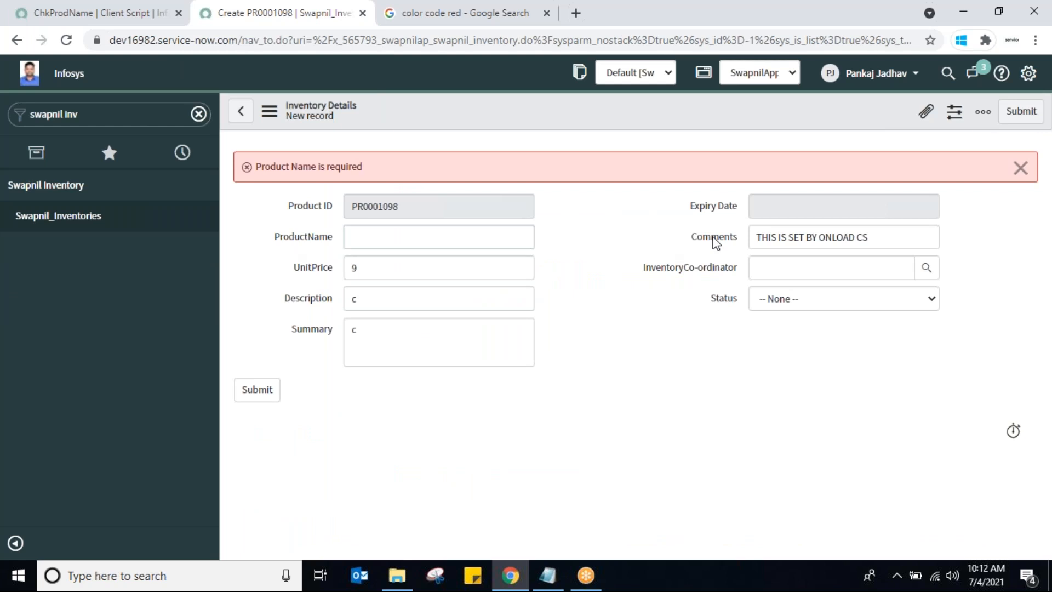
right_click(714, 241)
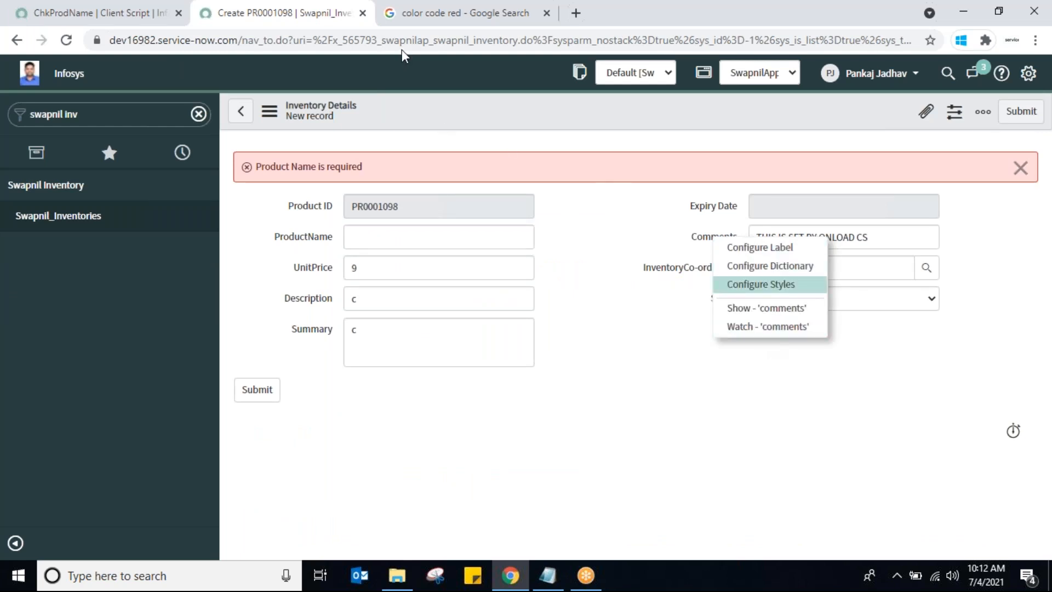
click(390, 25)
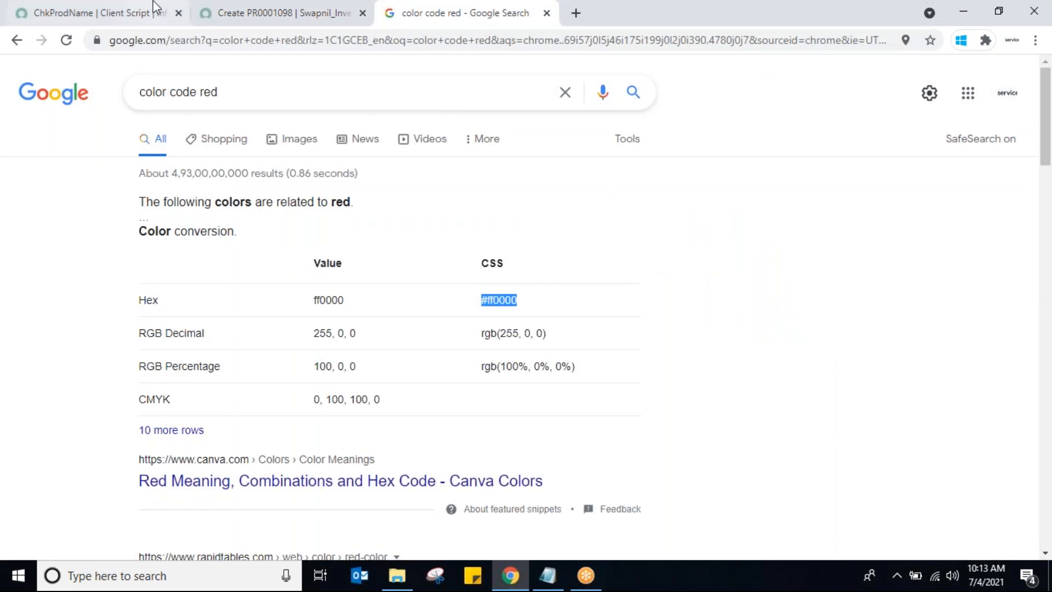
click(142, 19)
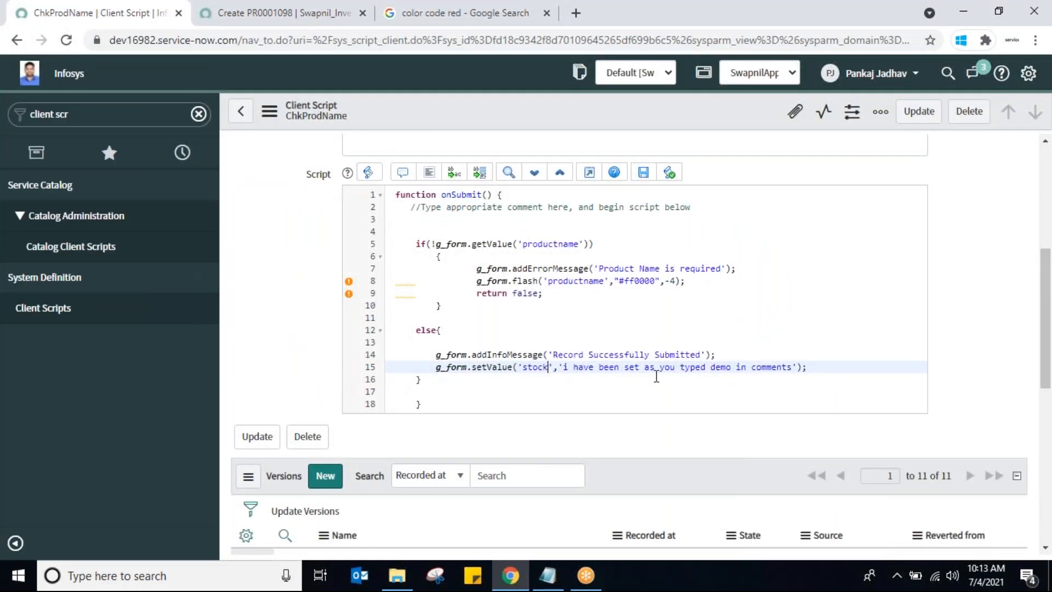
text(comme)
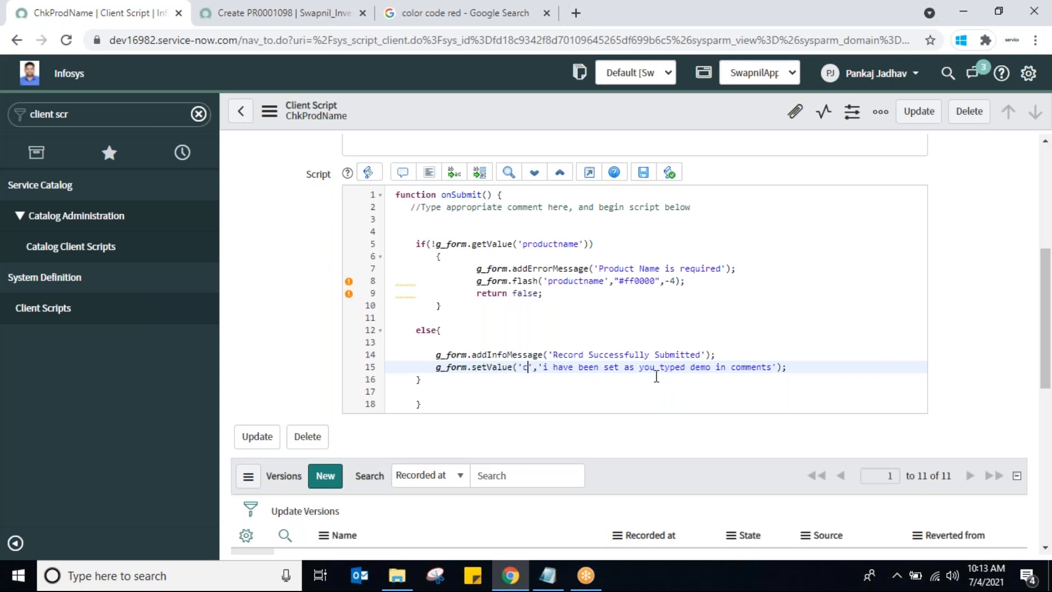
text(nts)
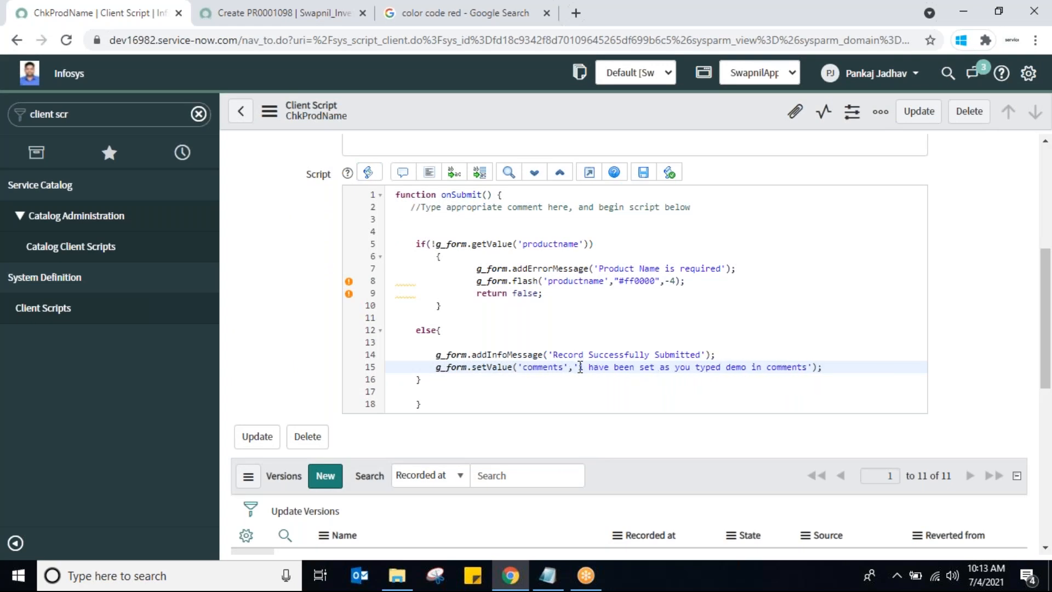
Replace the message in the g_form.setValue call for 'comments' with HELLLLOOOO and save the ChkProdName script
drag(580, 367, 809, 367)
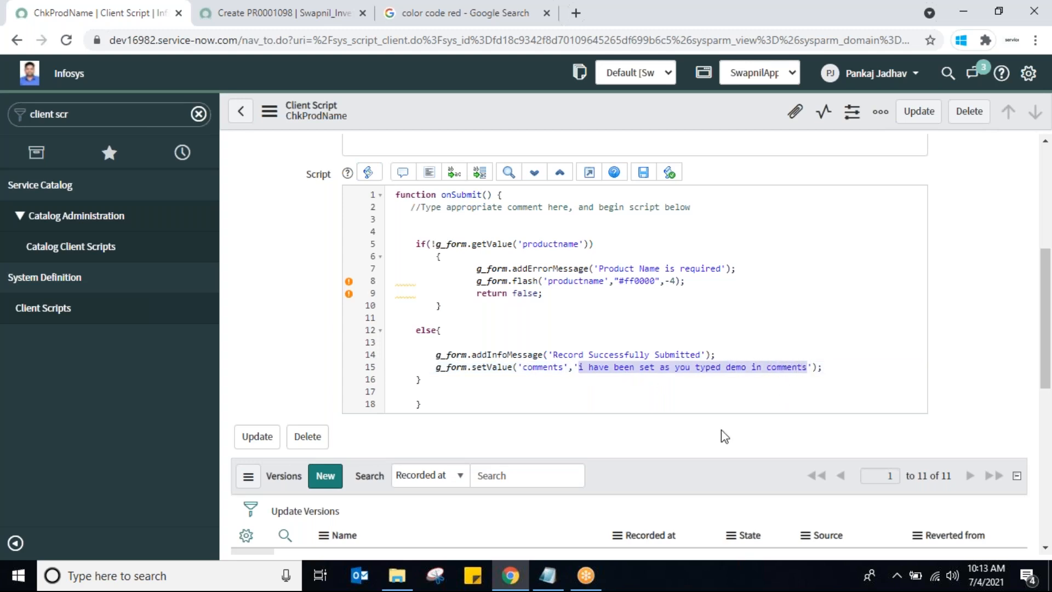
text(HELLLLOOOO)
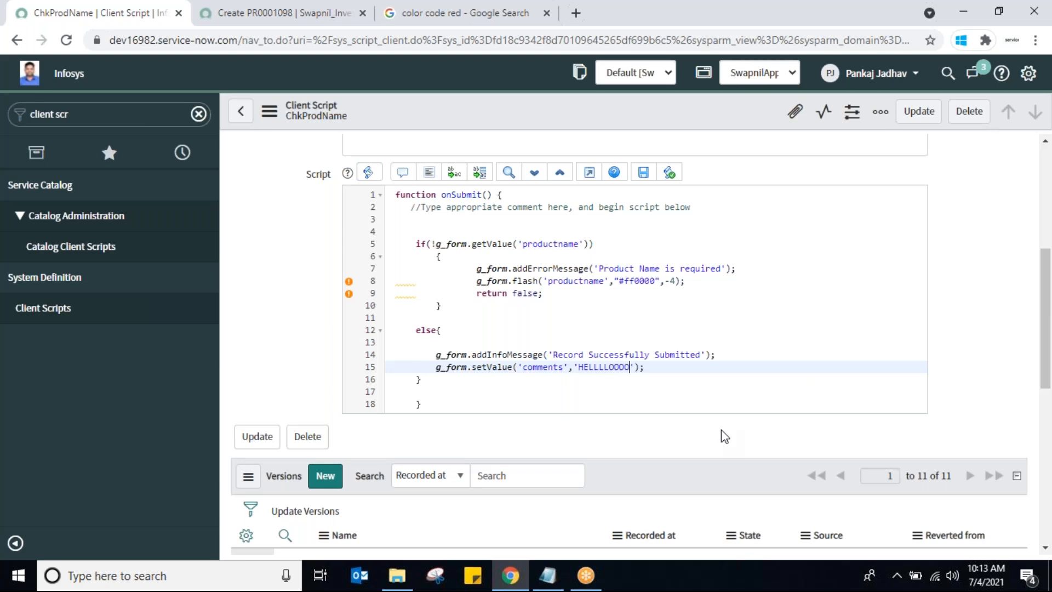
right_click(517, 116)
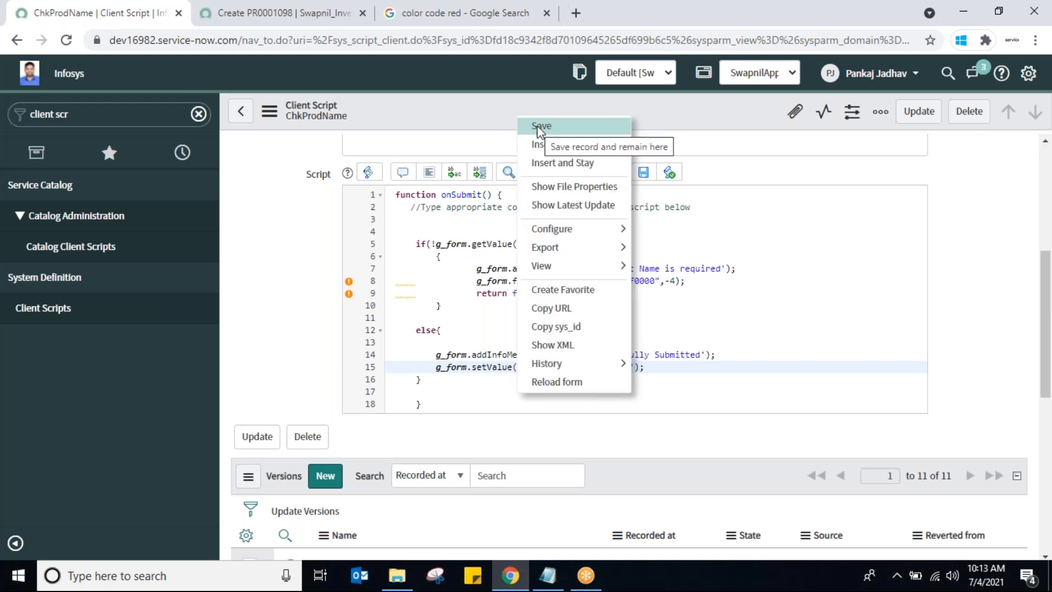
click(539, 127)
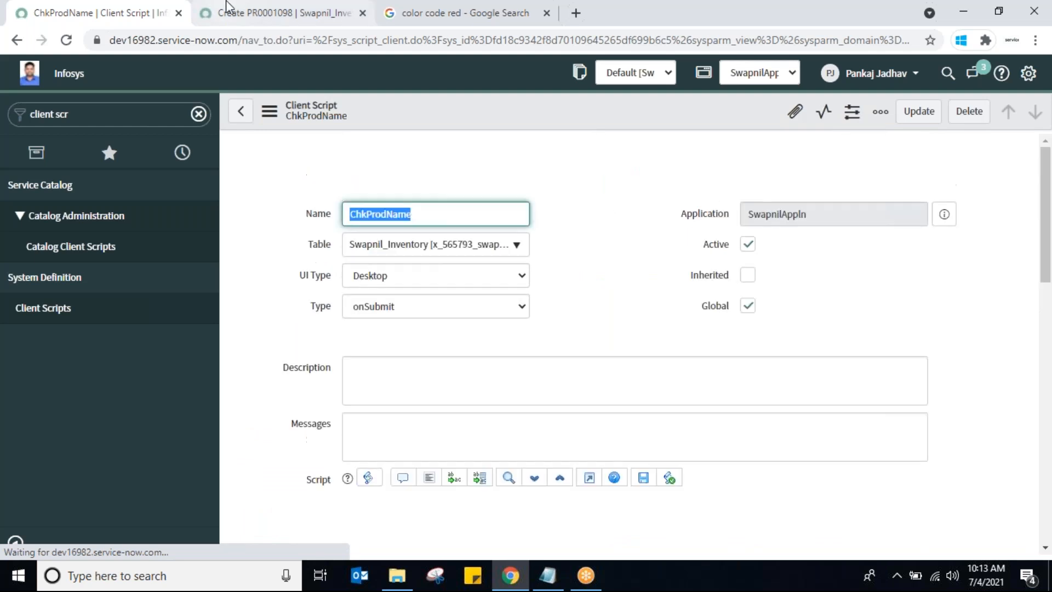
Reload the new inventory record form, discarding its unsaved entries
click(291, 21)
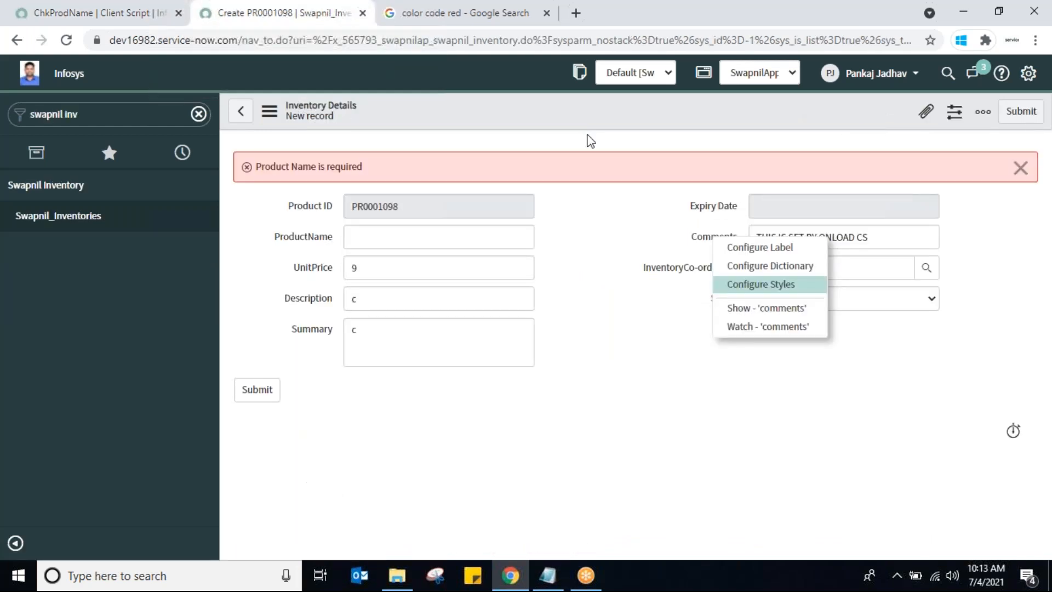
right_click(531, 114)
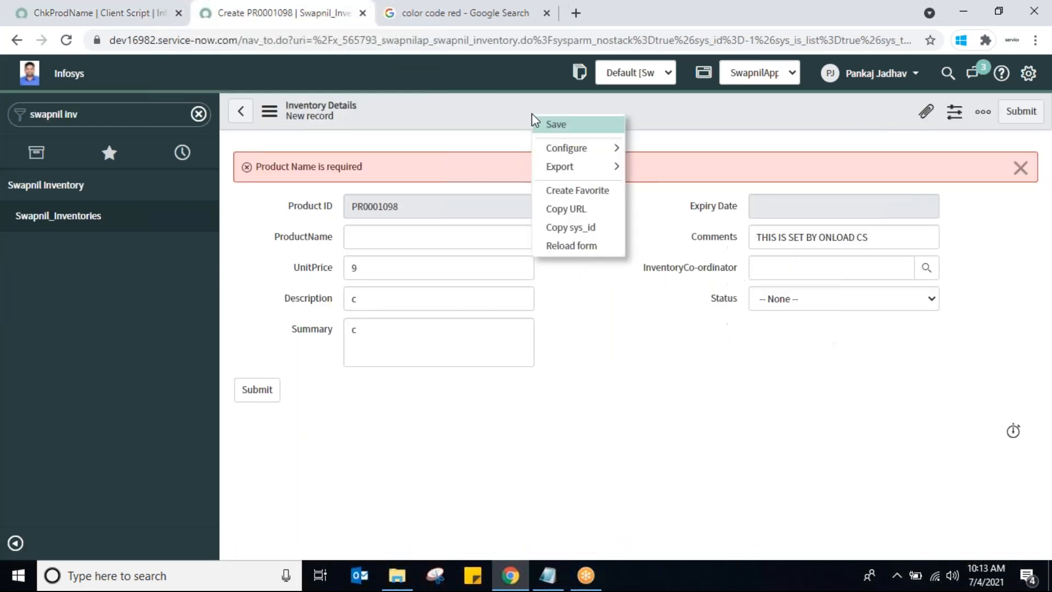
click(592, 247)
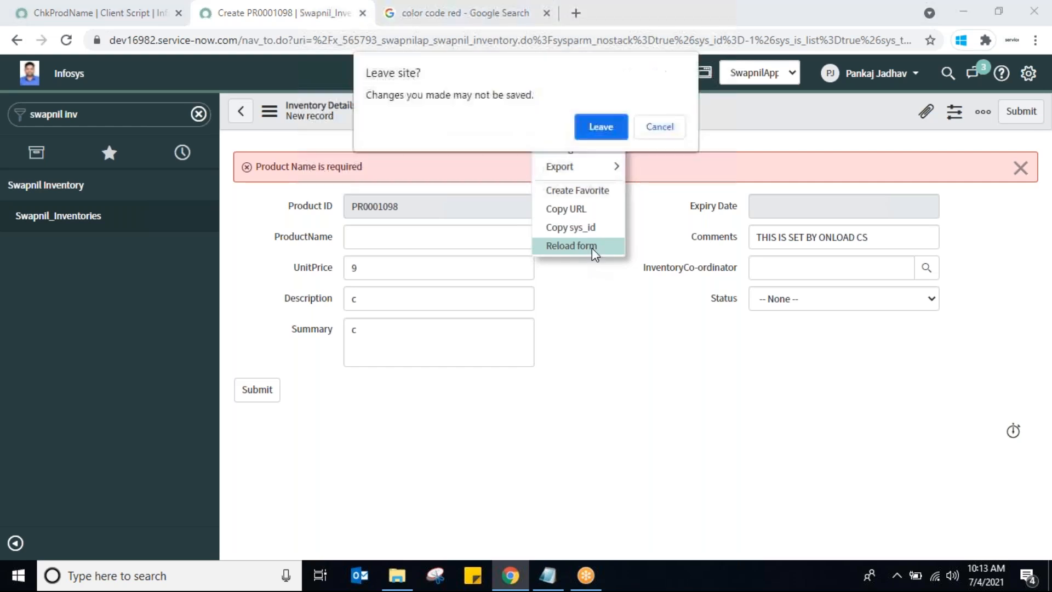
click(601, 132)
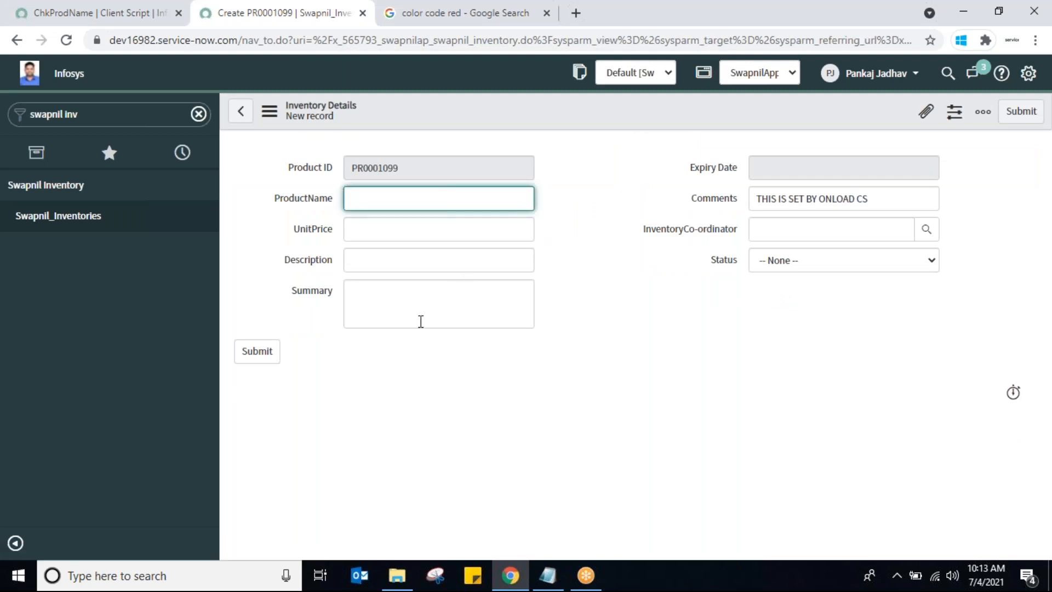
Enter X as the Summary, Description, UnitPrice and ProductName of the new inventory record
click(412, 308)
text(X)
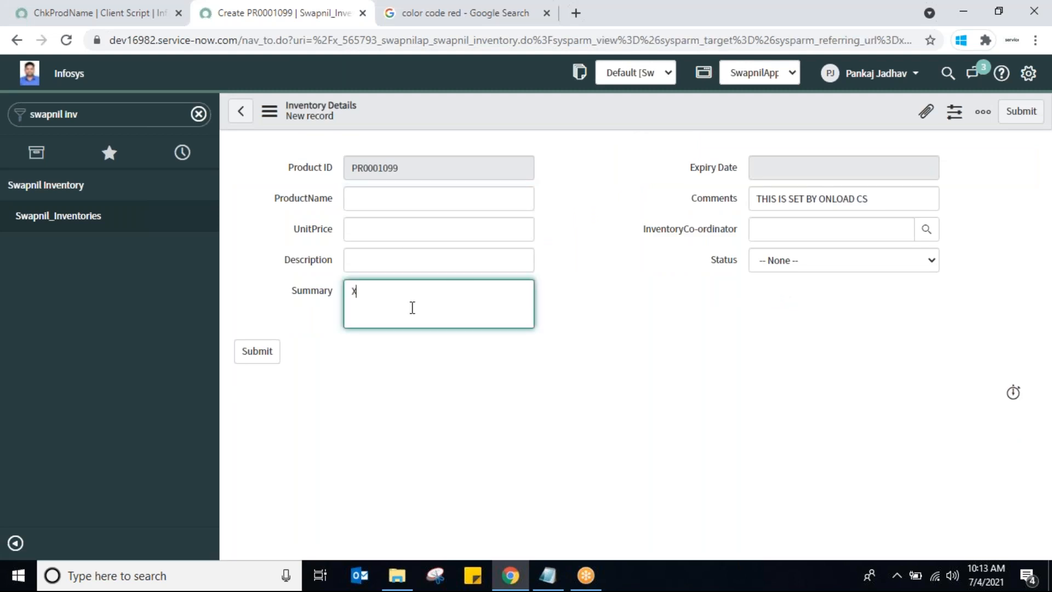
click(385, 257)
text(X)
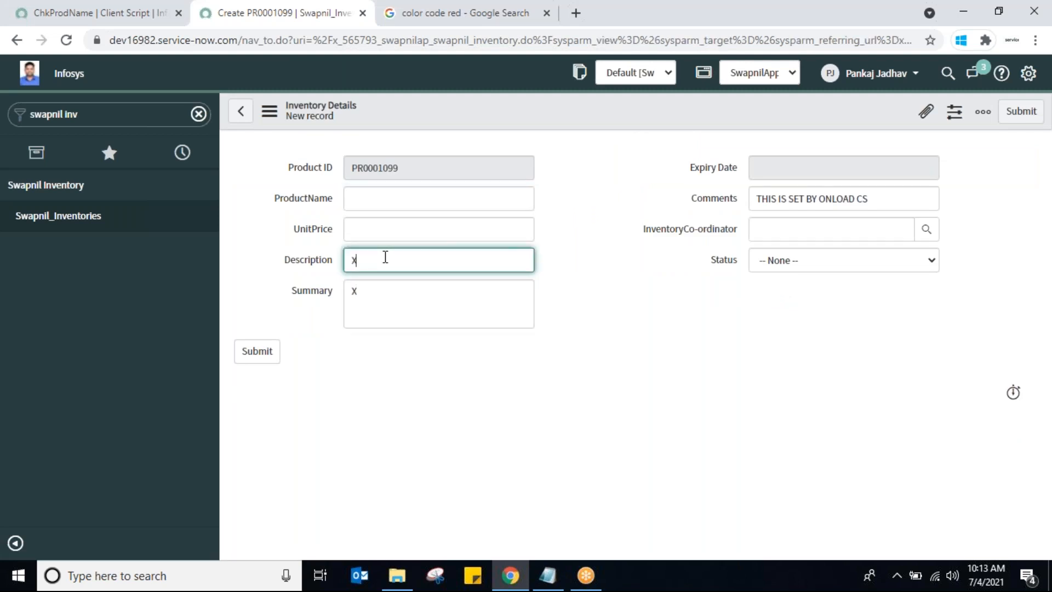
click(381, 226)
text(X)
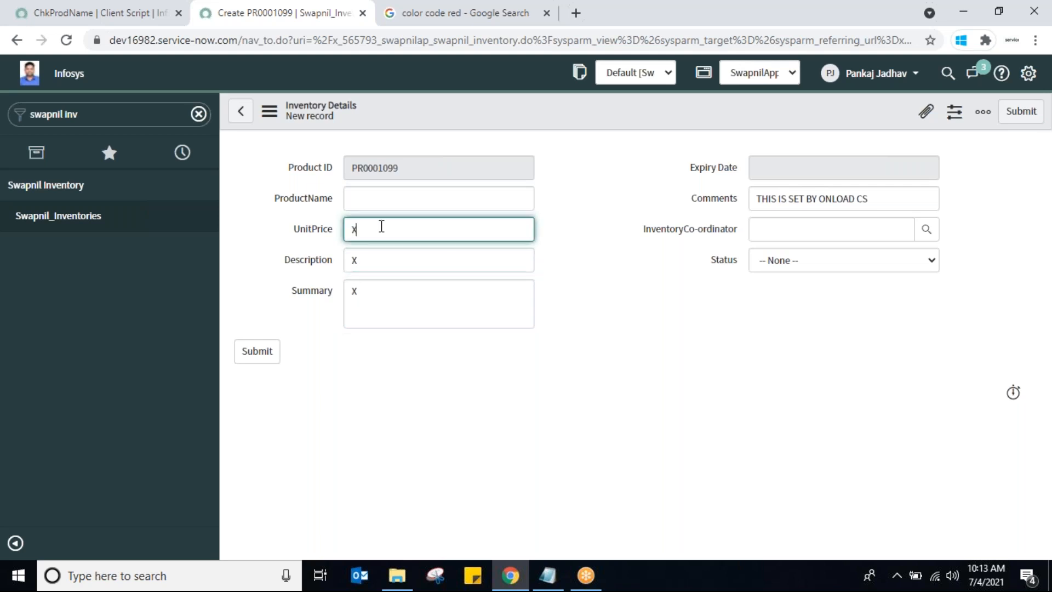
click(370, 192)
text(X)
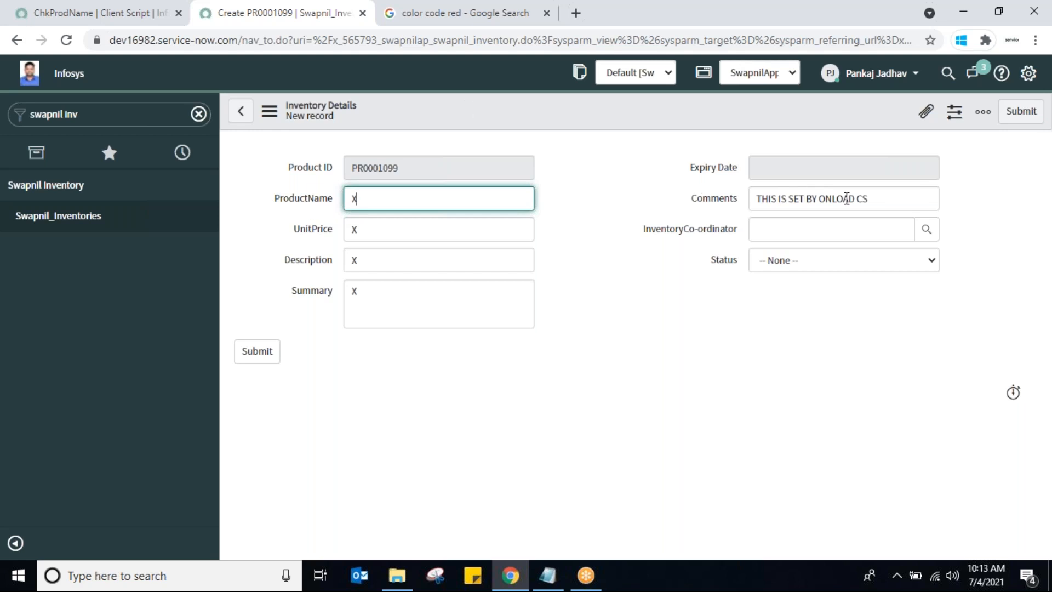
Save the new inventory record and check the value in its Comments field
drag(877, 199, 746, 204)
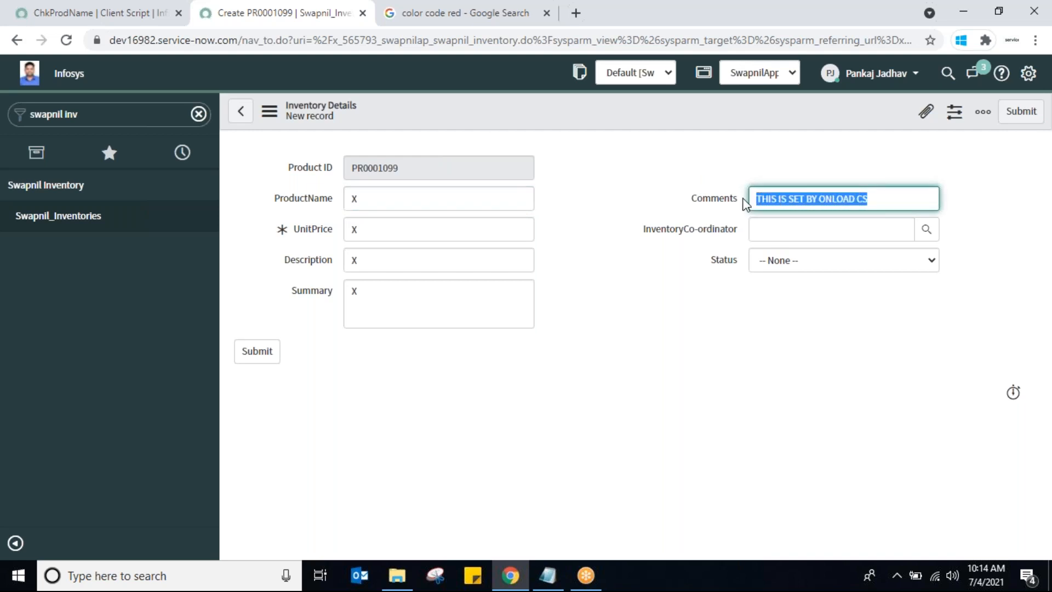
right_click(501, 115)
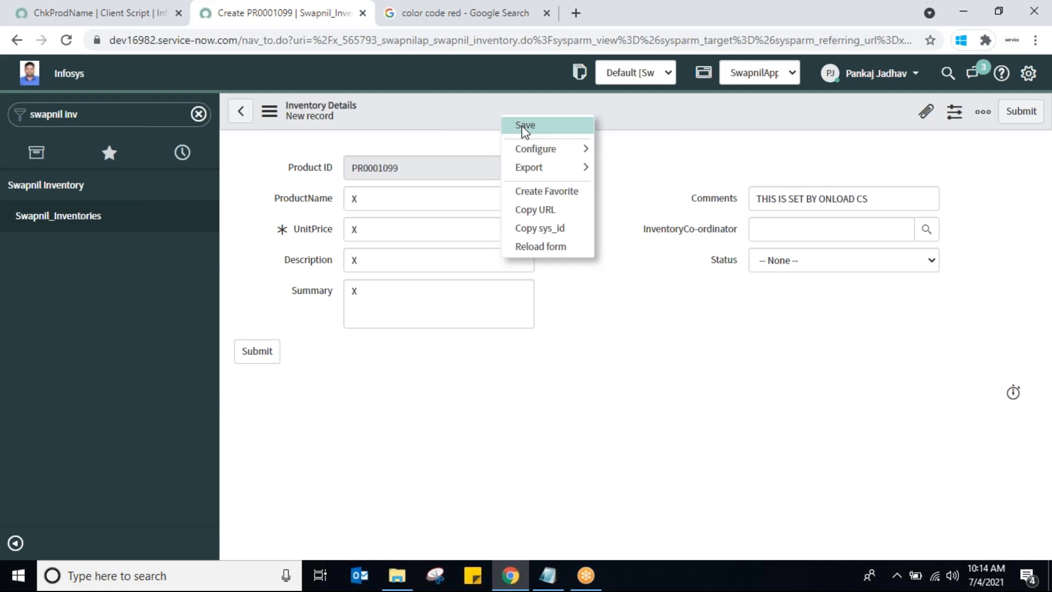
click(520, 126)
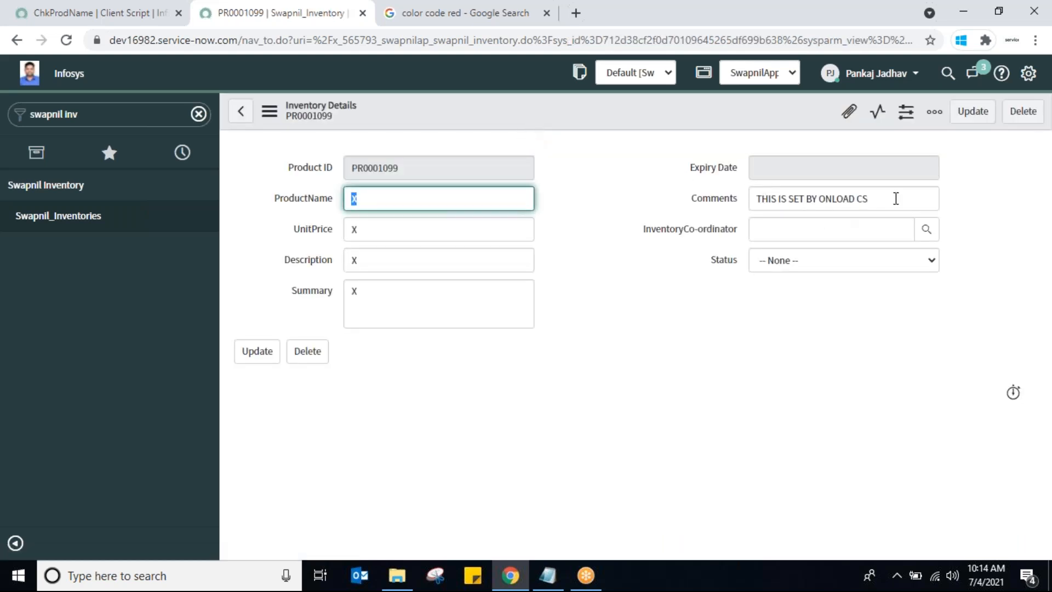
drag(895, 199, 751, 201)
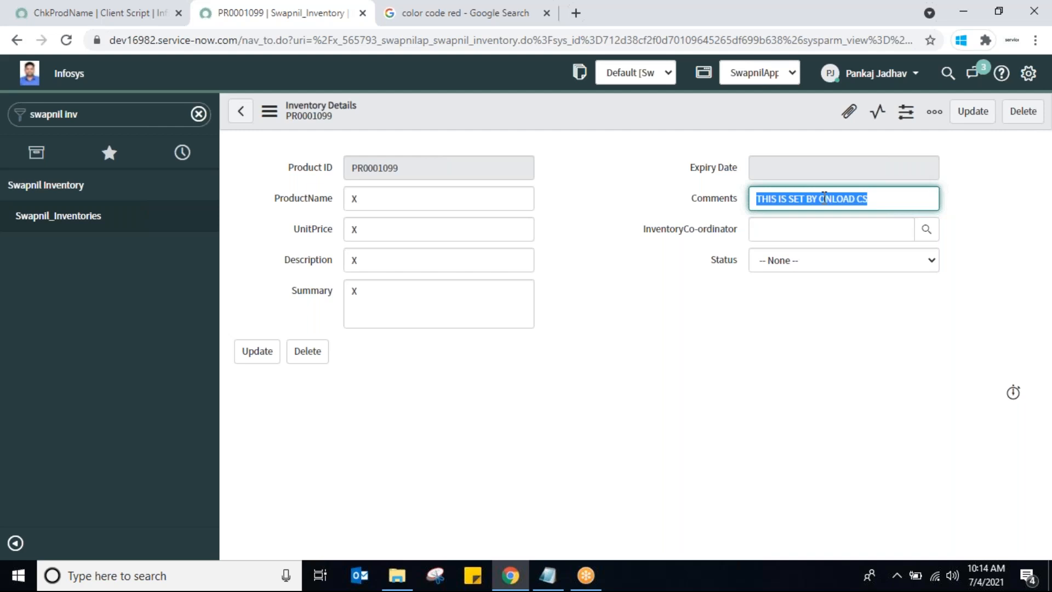
right_click(532, 113)
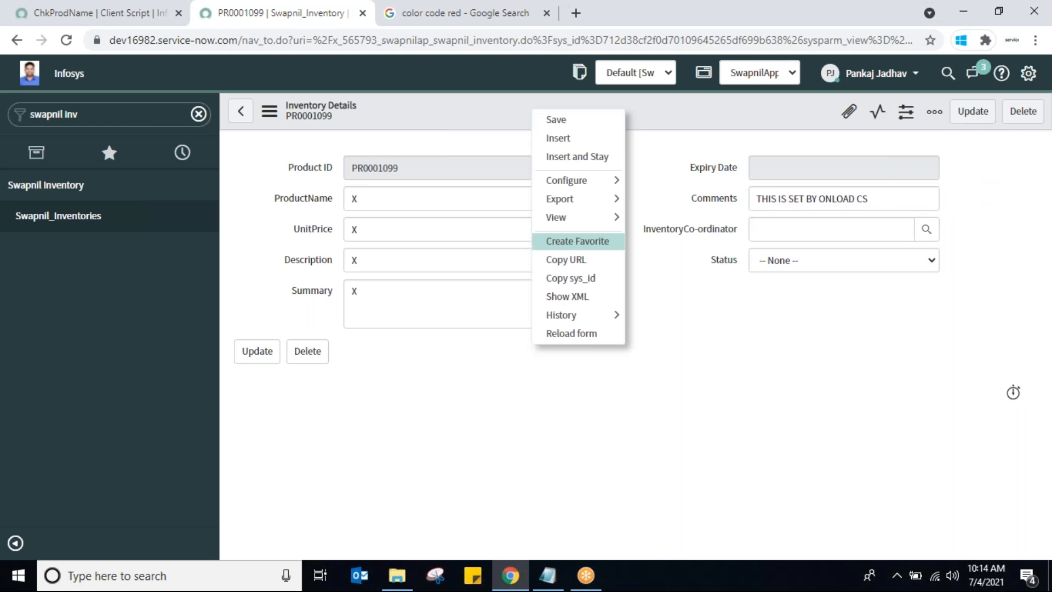
triple_click(887, 198)
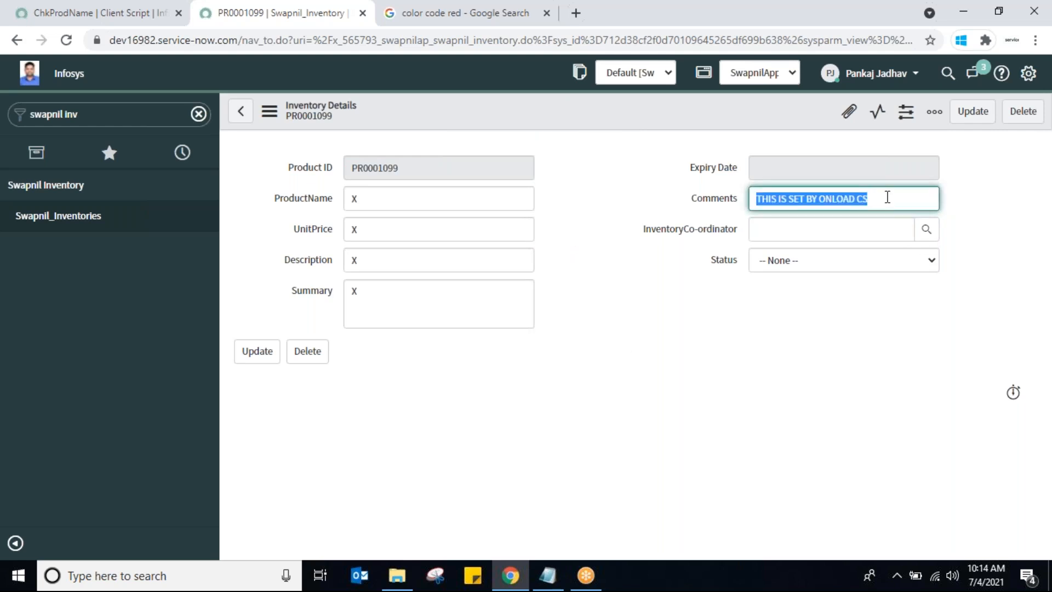
drag(826, 201, 691, 211)
Open the Client Scripts list, leaving the inventory record without saving, and filter it to scripts of type onLoad
click(96, 111)
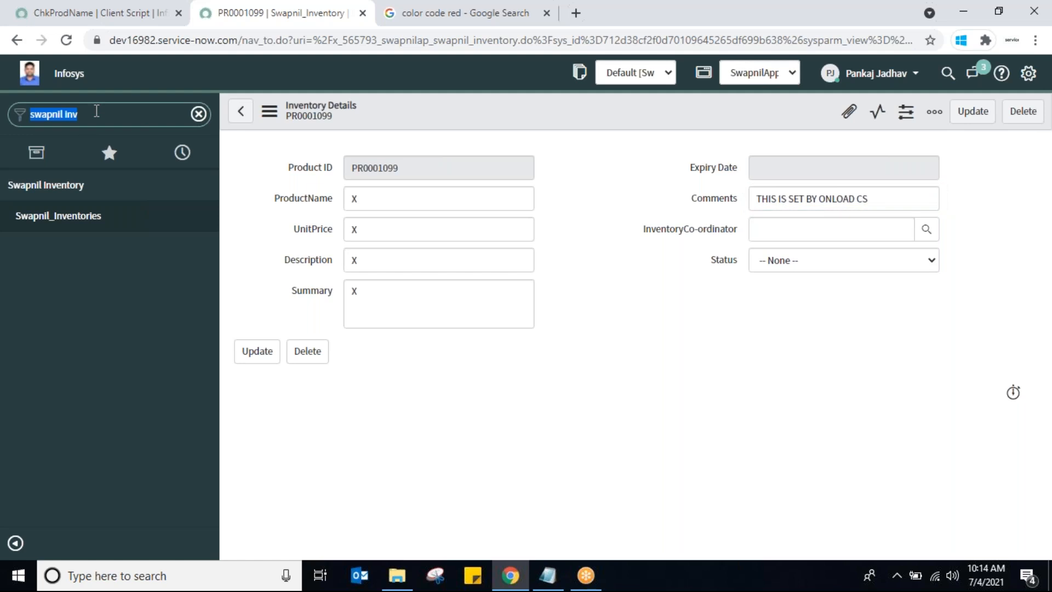
text(cl)
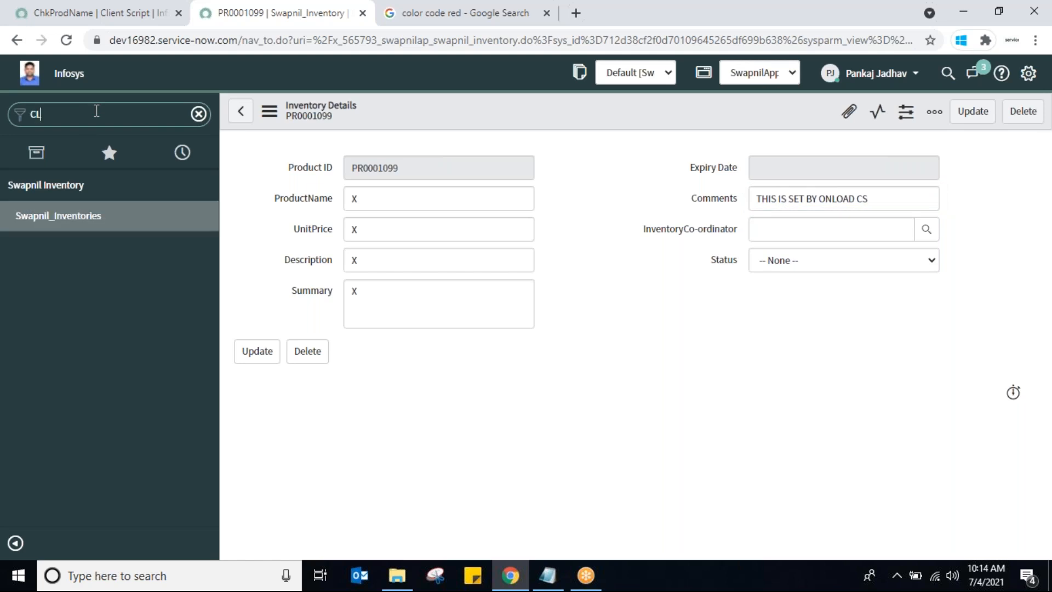
text(IENT SCR)
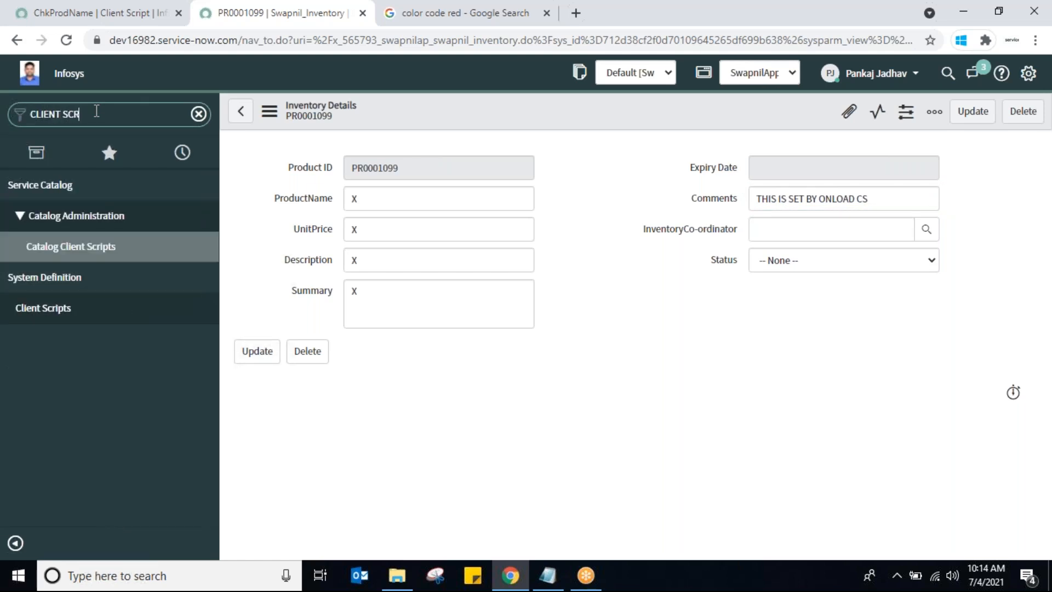
click(64, 306)
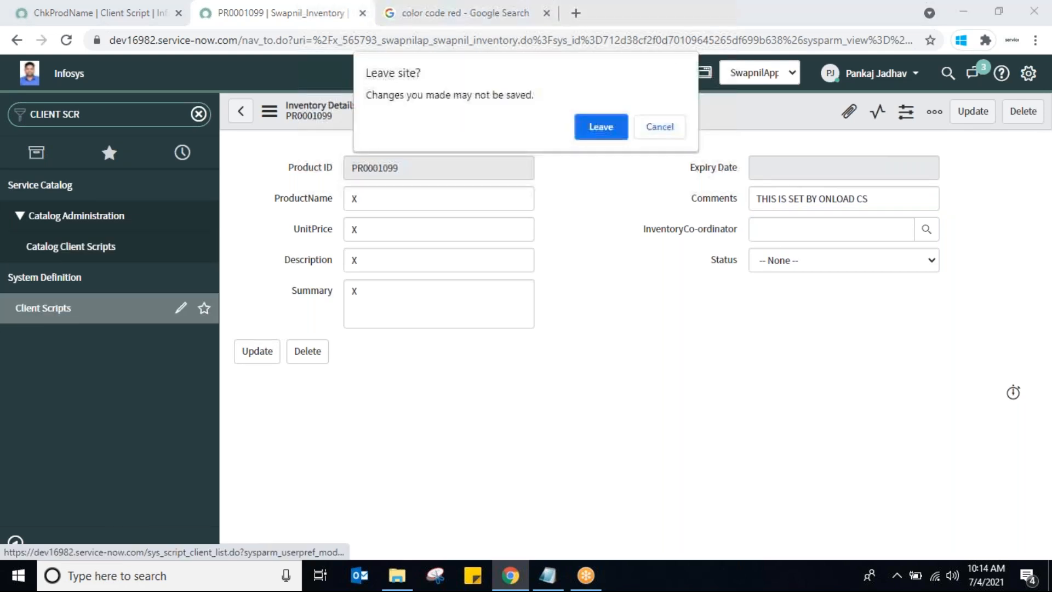
click(593, 132)
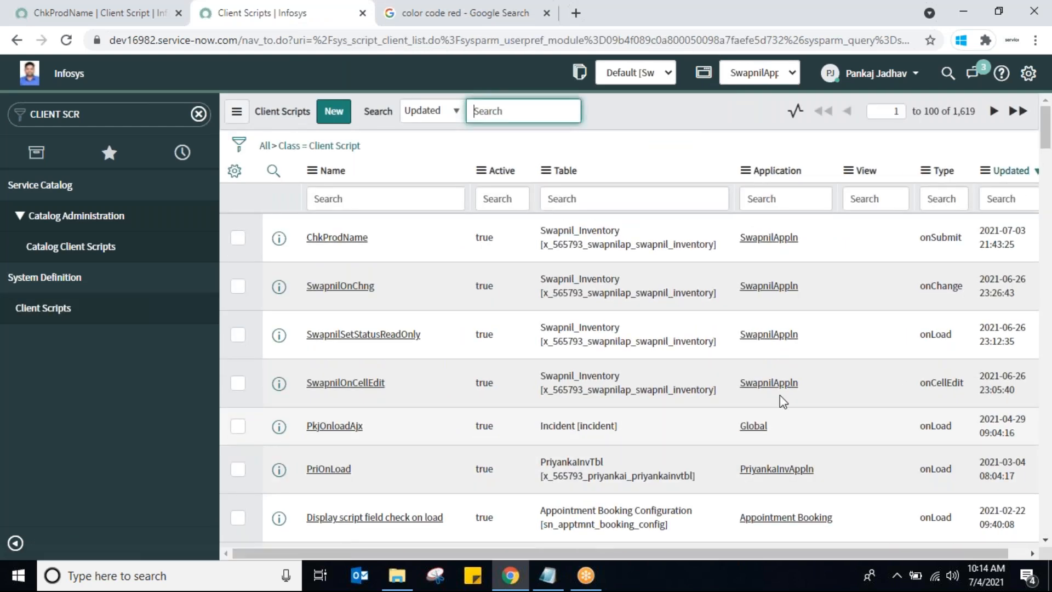
right_click(934, 426)
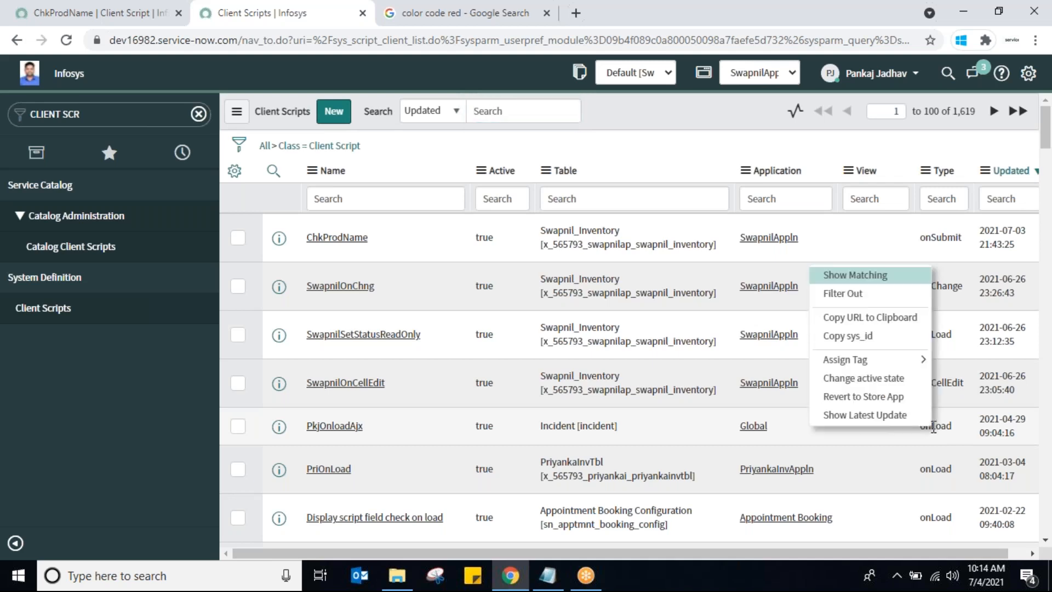
click(857, 276)
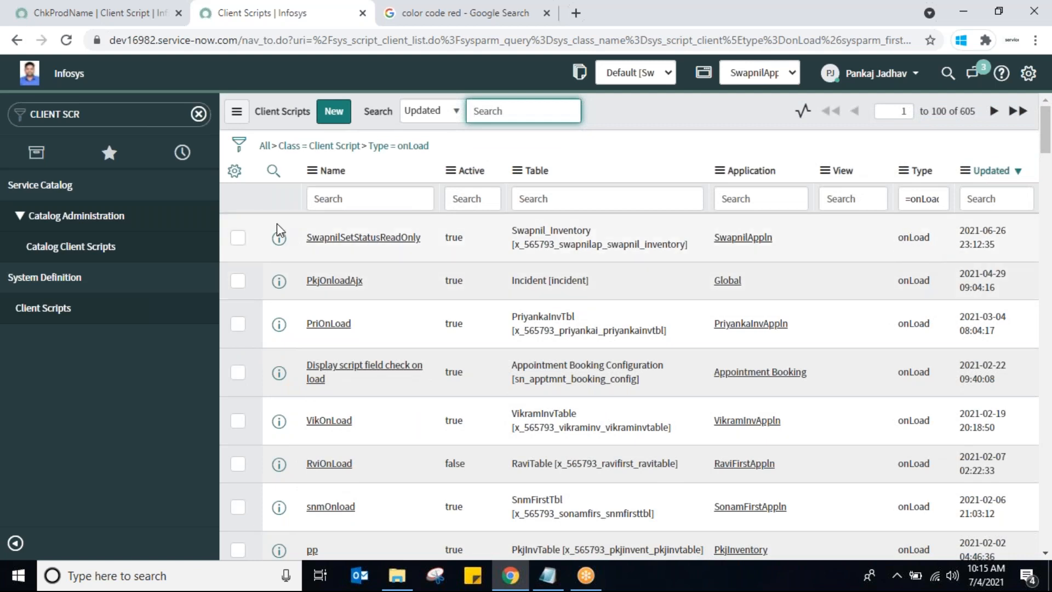
Deactivate the SwapnilSetStatusReadOnly onLoad script that sets the comments value, and update its record
click(352, 239)
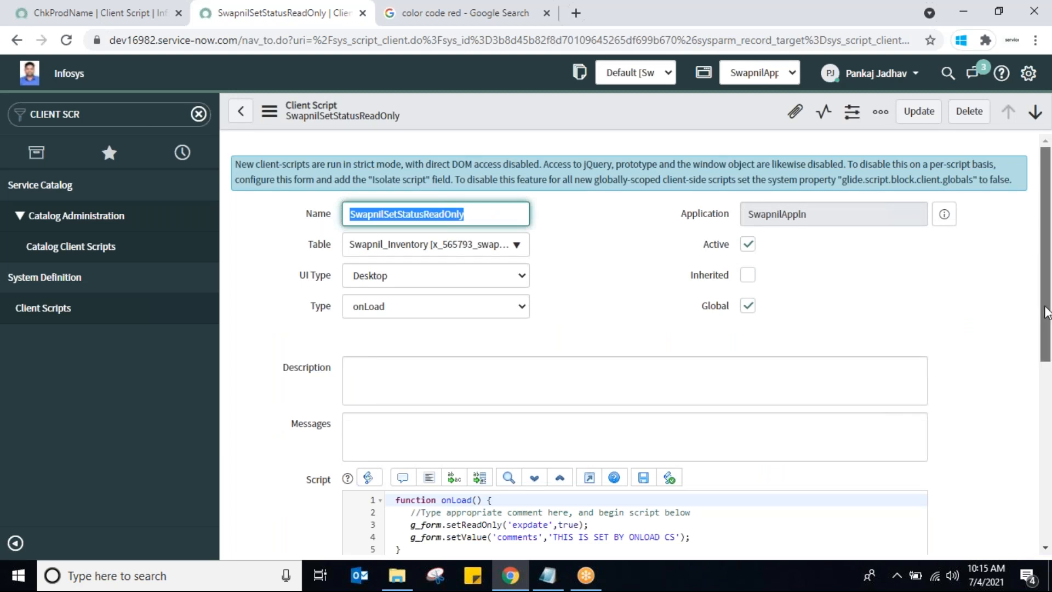
scroll(558, 459, down, 2)
drag(553, 456, 675, 456)
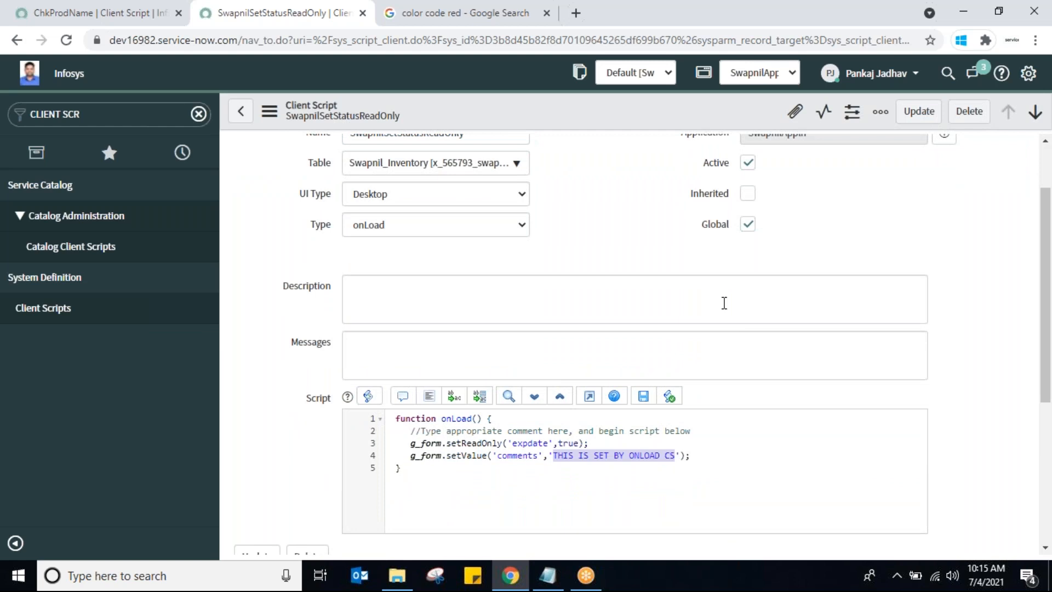
click(747, 163)
click(918, 111)
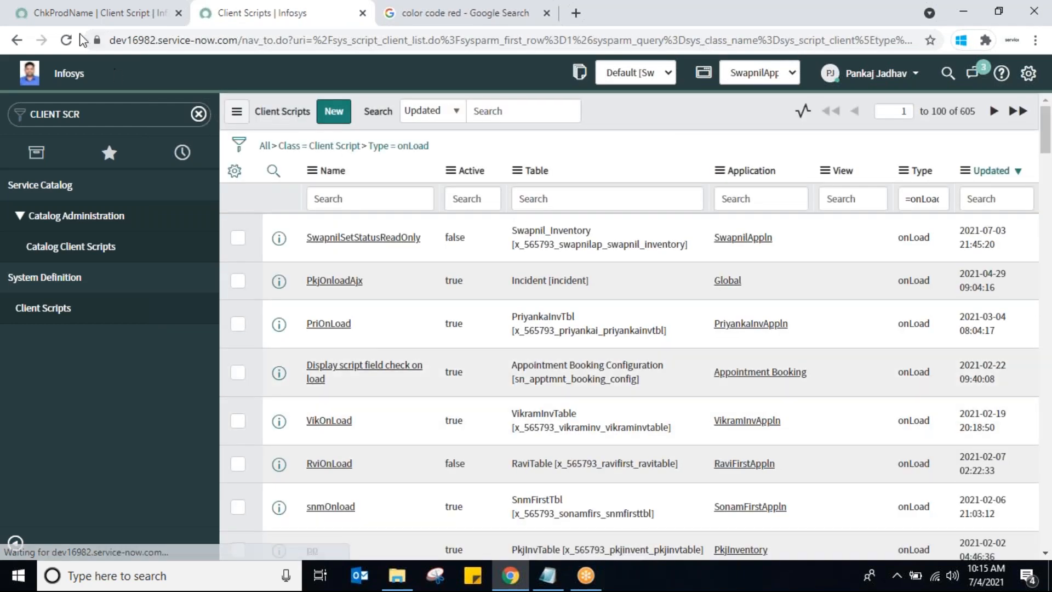
Find the Swapnil_Inventories module in the navigator and open record PR0001099 from its list
click(104, 14)
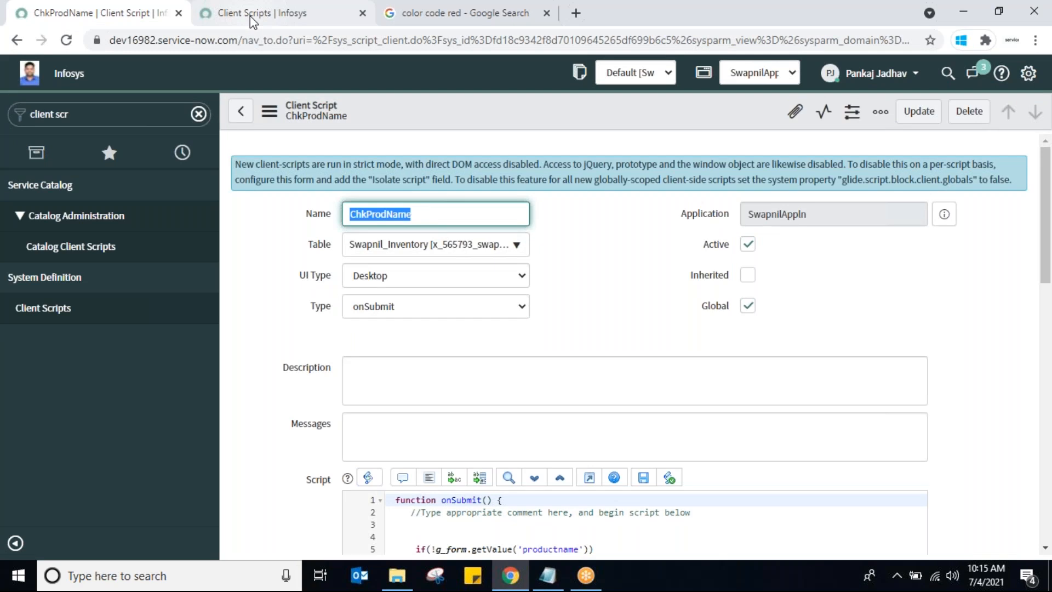
click(250, 15)
click(115, 112)
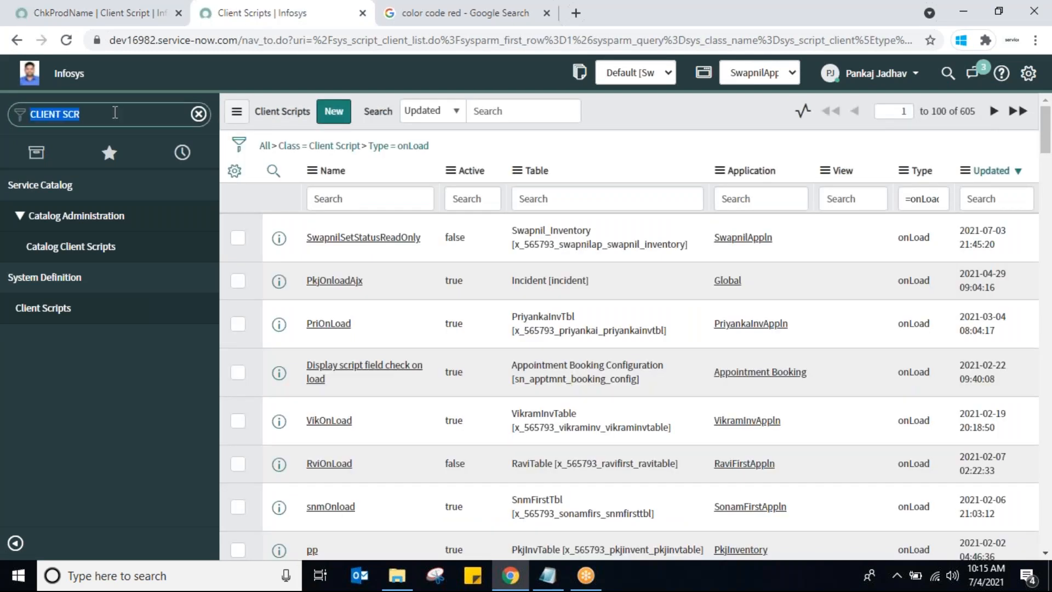
text(swap)
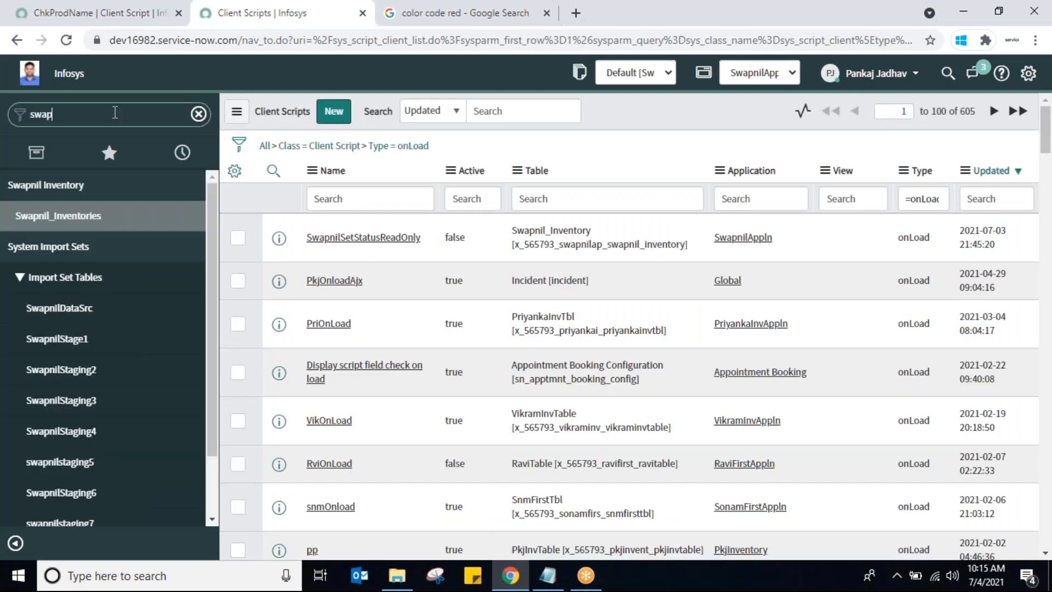
text(nil in)
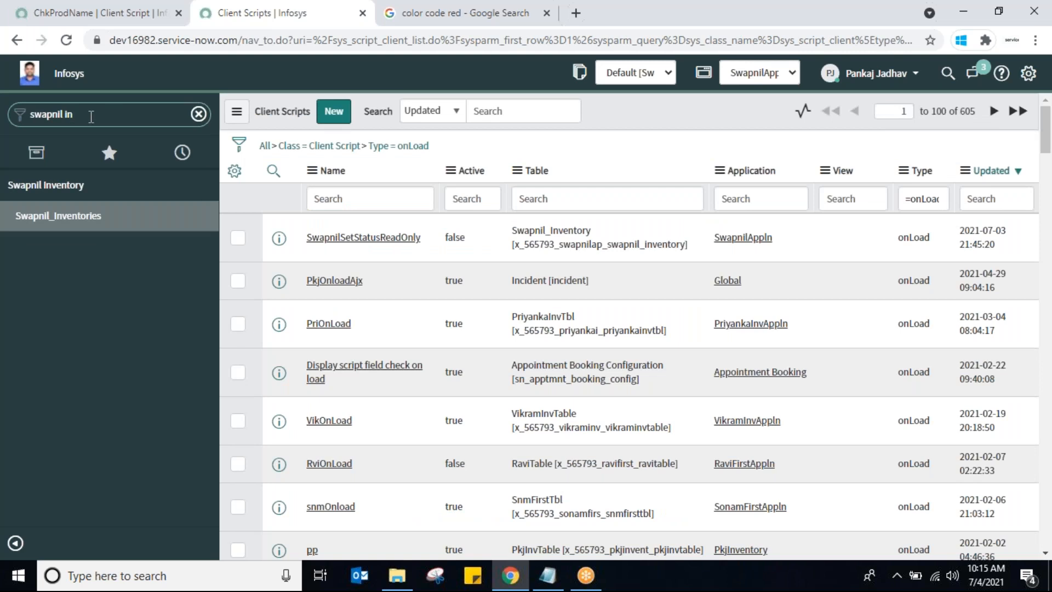
click(53, 219)
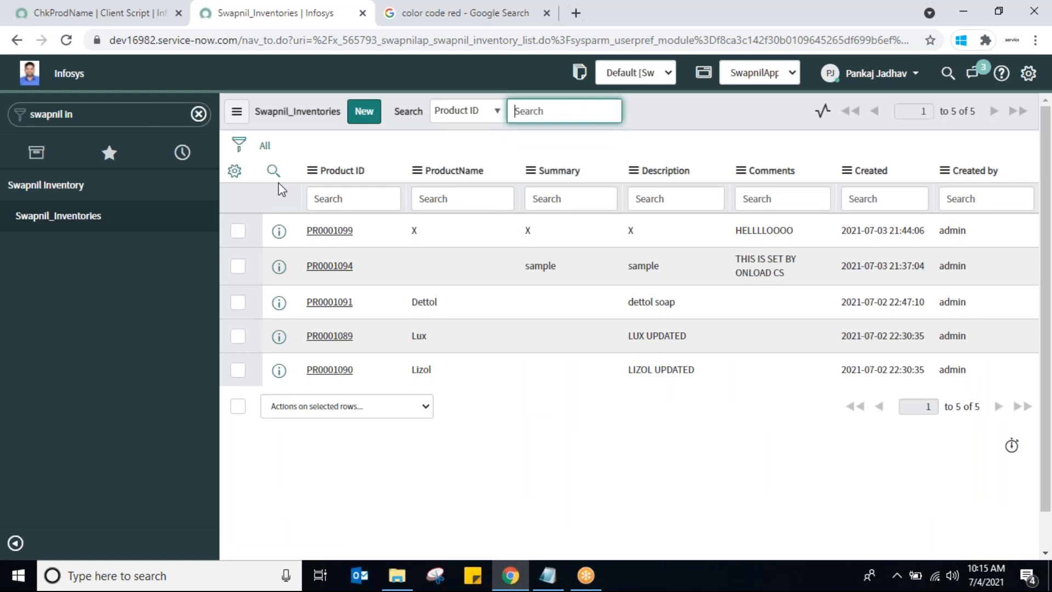
click(329, 236)
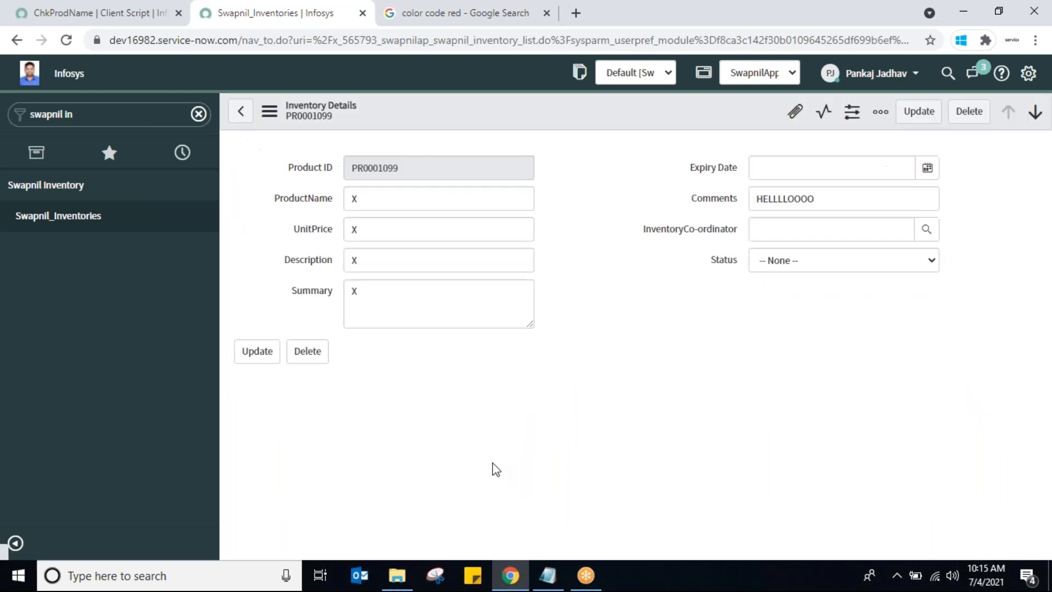
Change the ProductName of record PR0001099 to xx and clear its Comments field
key(BackSpace)
text(xx)
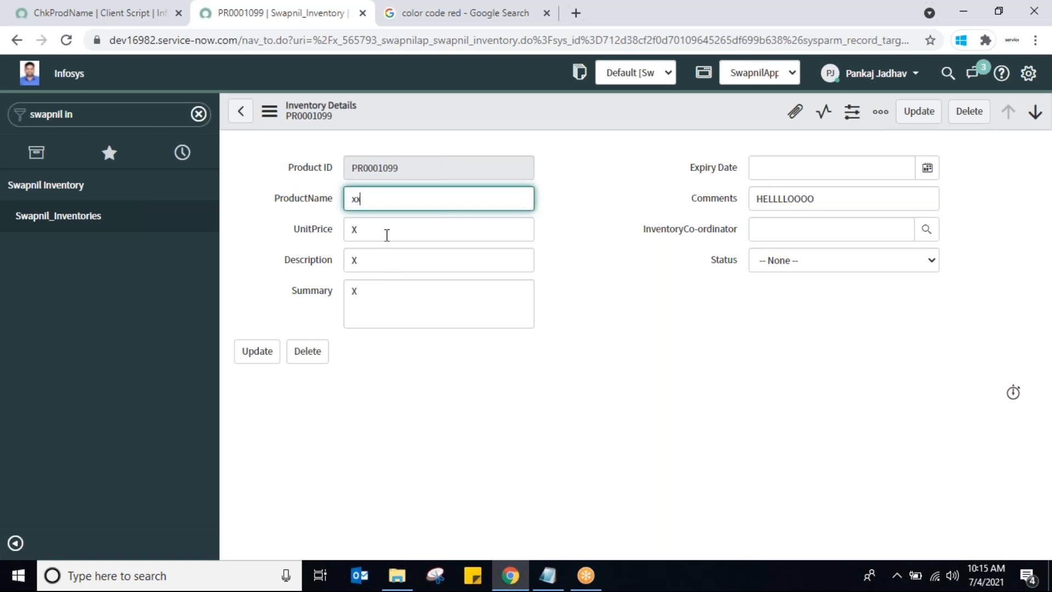
click(384, 292)
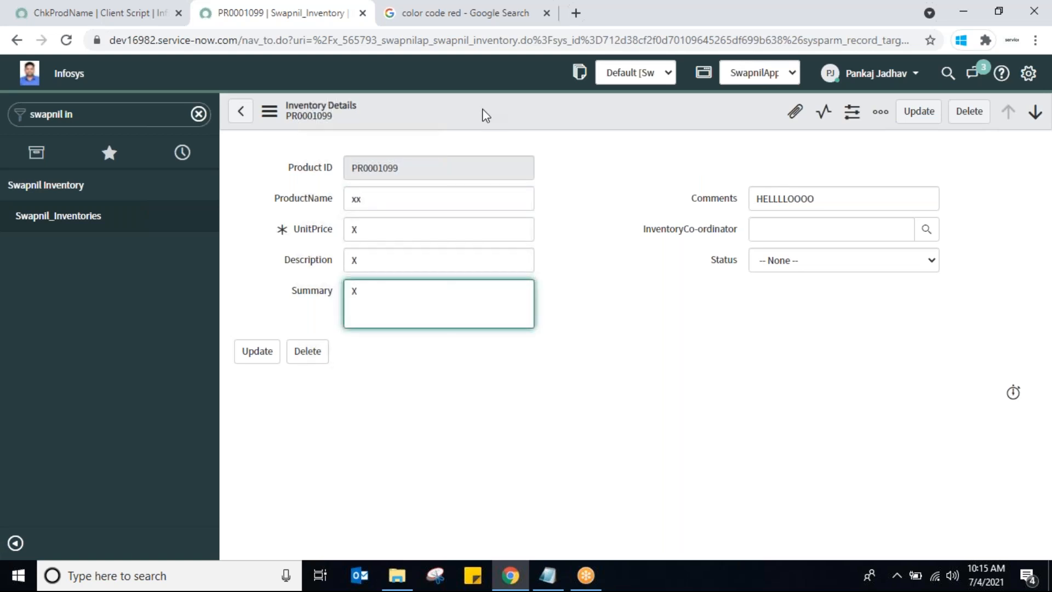
click(802, 203)
key(ctrl+a)
key(BackSpace)
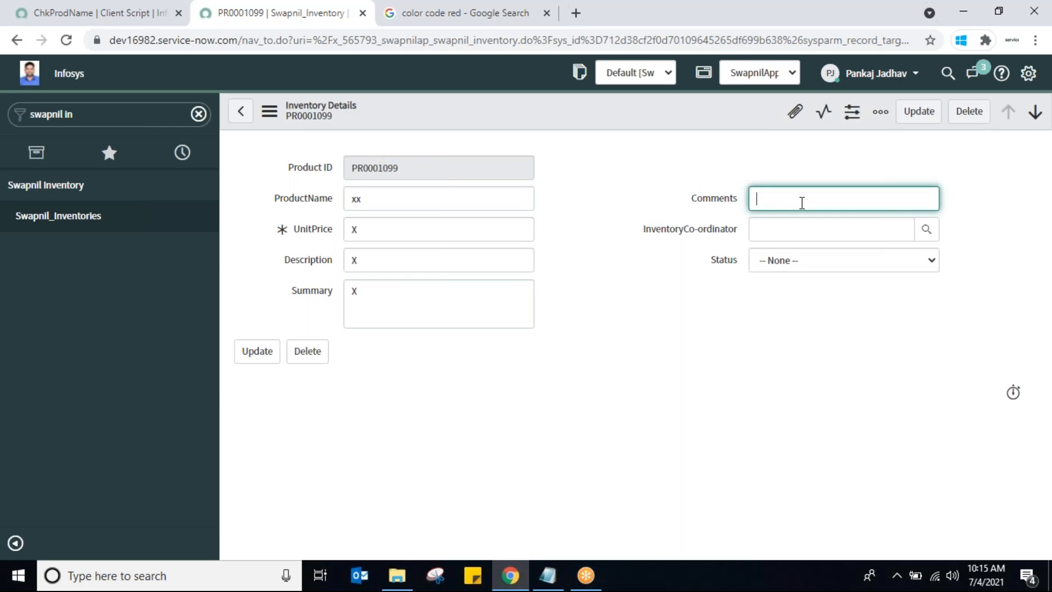
Save record PR0001099 and check the value in its Comments field
right_click(478, 124)
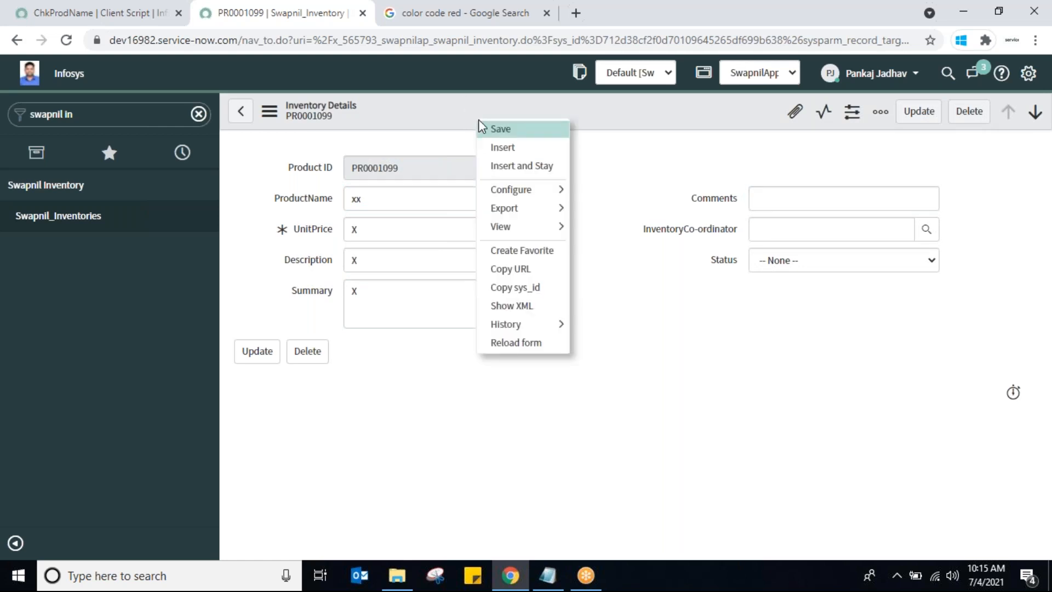
click(489, 129)
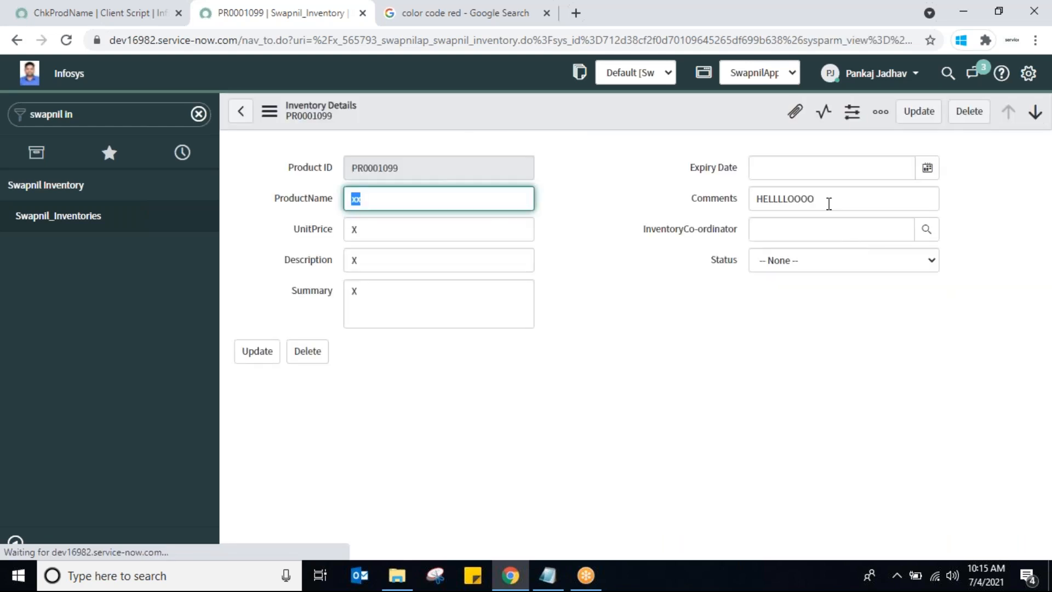
click(829, 204)
drag(829, 204, 717, 214)
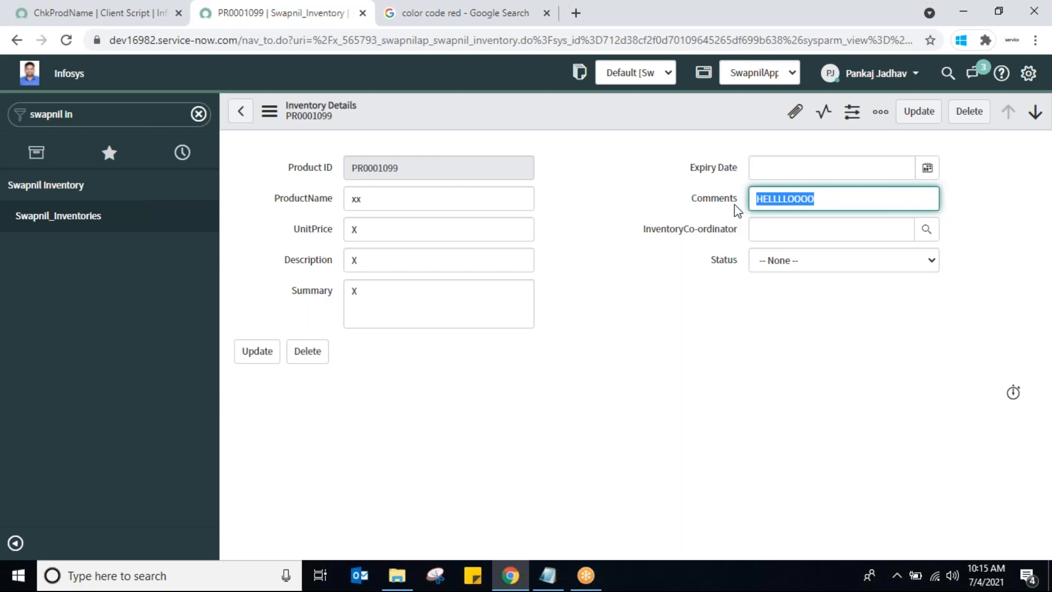
Examine the comments setValue line in the ChkProdName script and the available client script types, keeping onSubmit
click(88, 13)
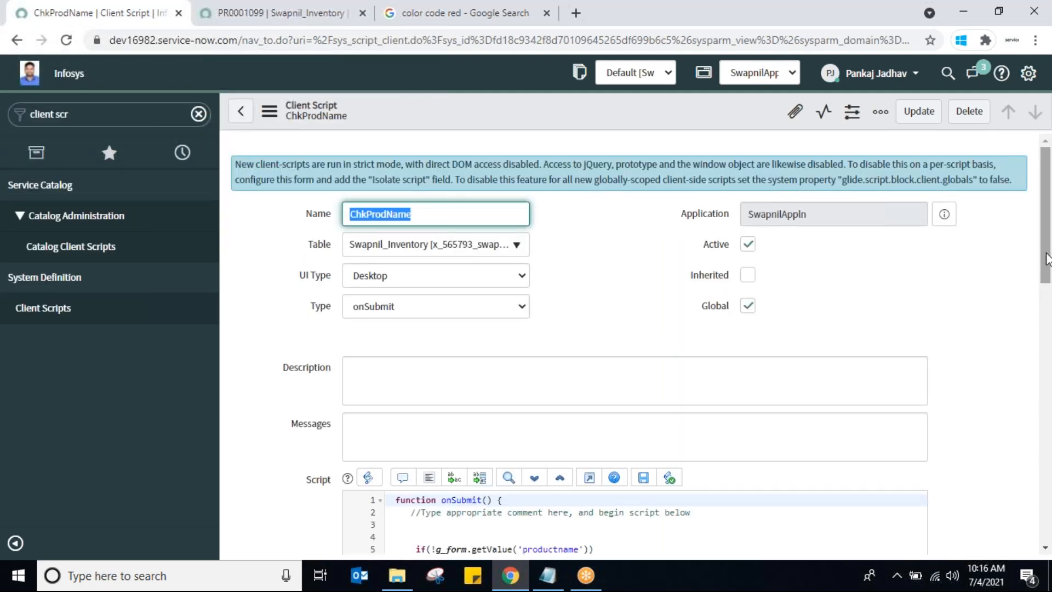
scroll(1047, 266, down, 5)
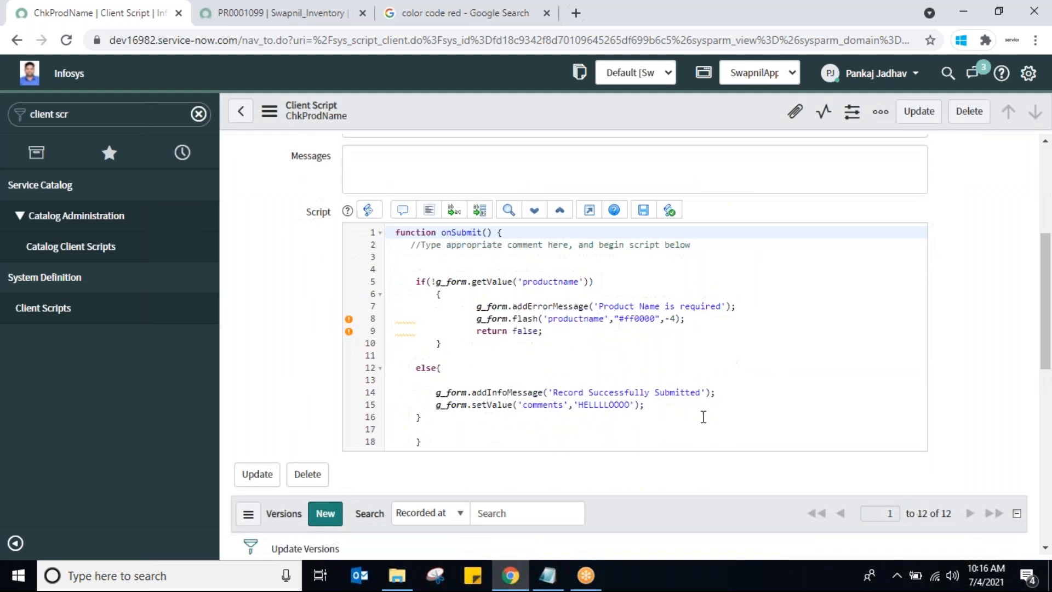
drag(685, 408, 466, 409)
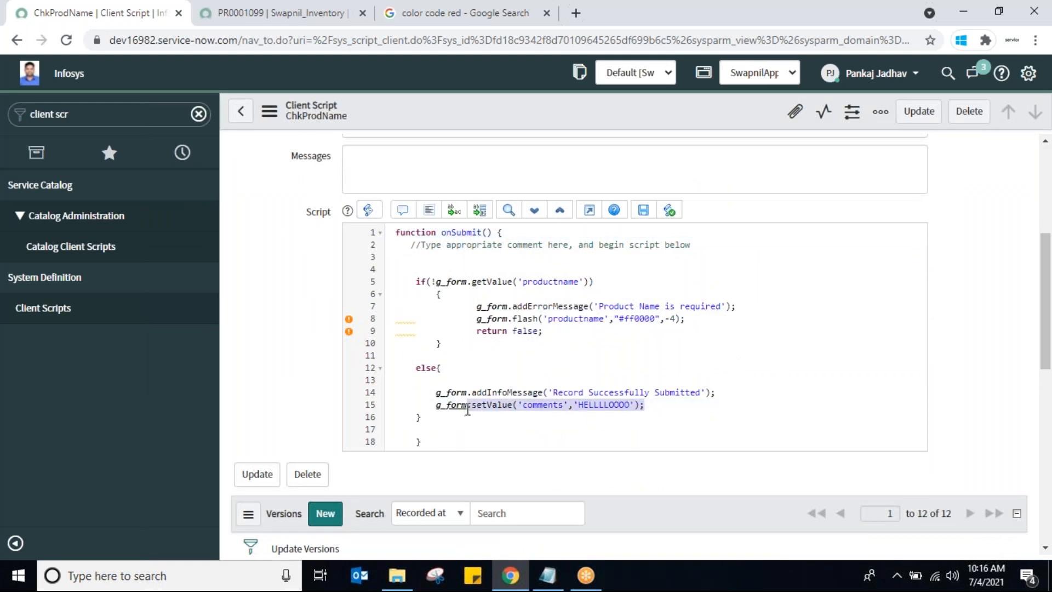
click(432, 408)
drag(431, 408, 473, 410)
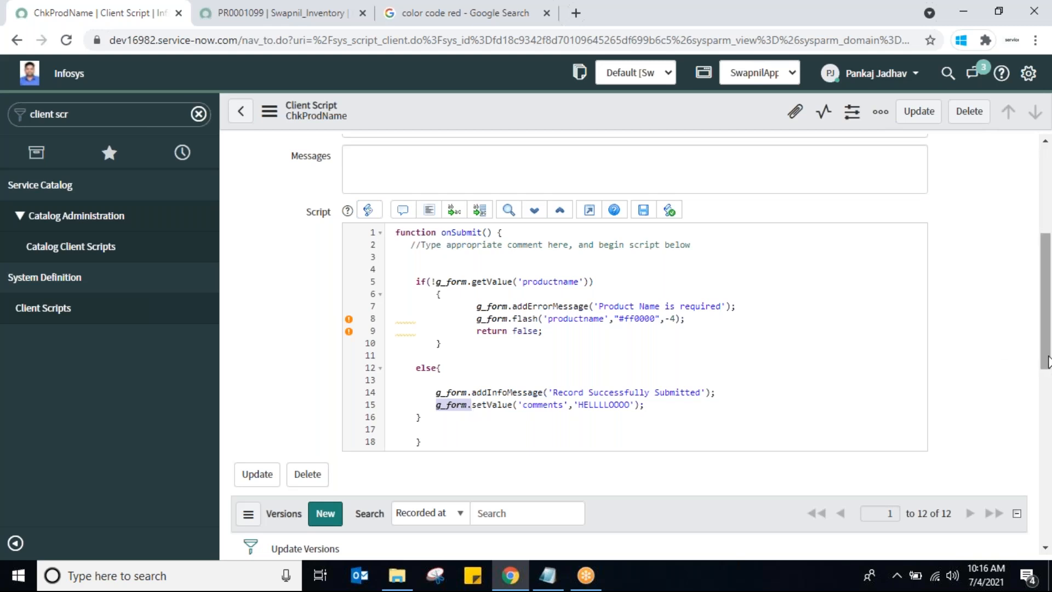
scroll(1049, 345, up, 5)
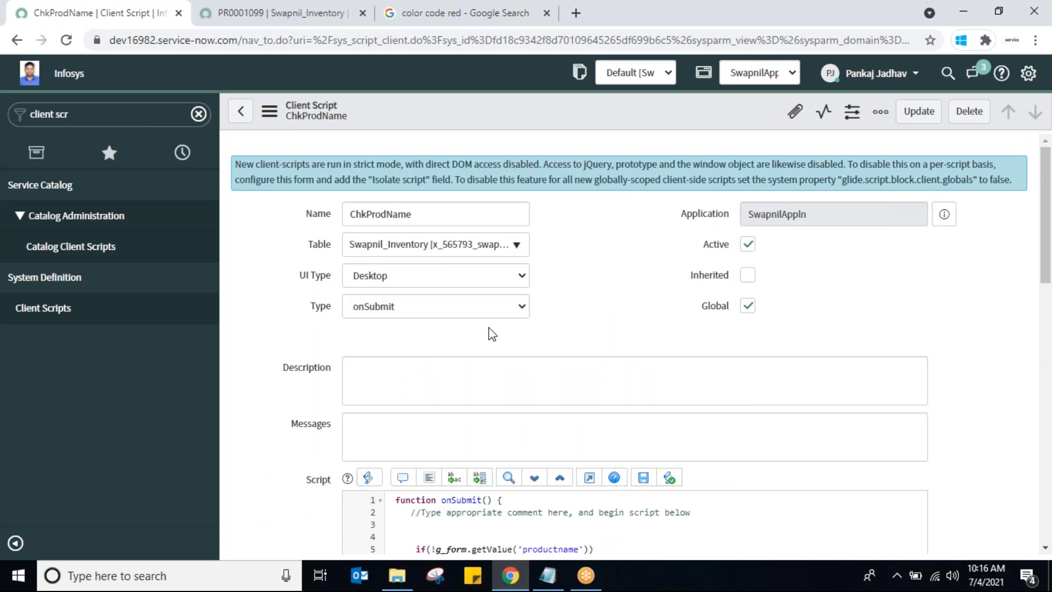
click(510, 306)
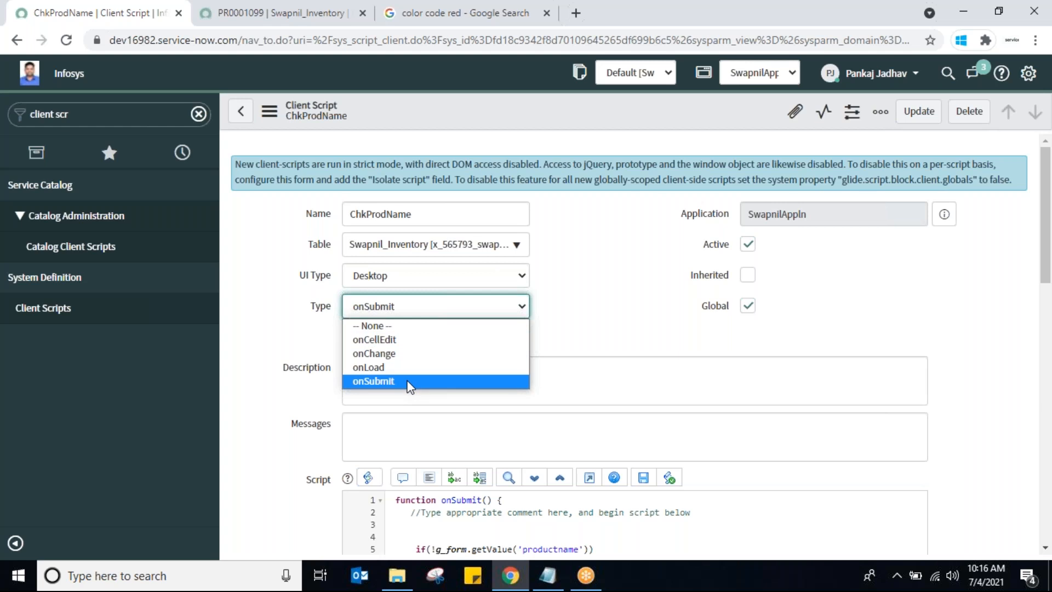
click(590, 384)
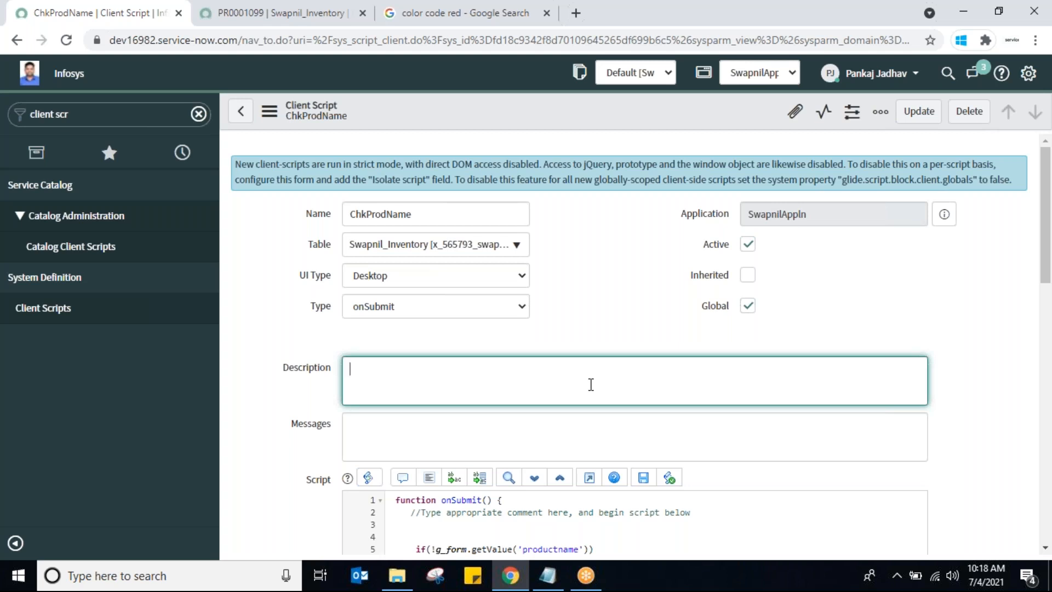
Find the Swapnil_Inventories module in the navigator, leaving the client script, and open its record list
double_click(93, 112)
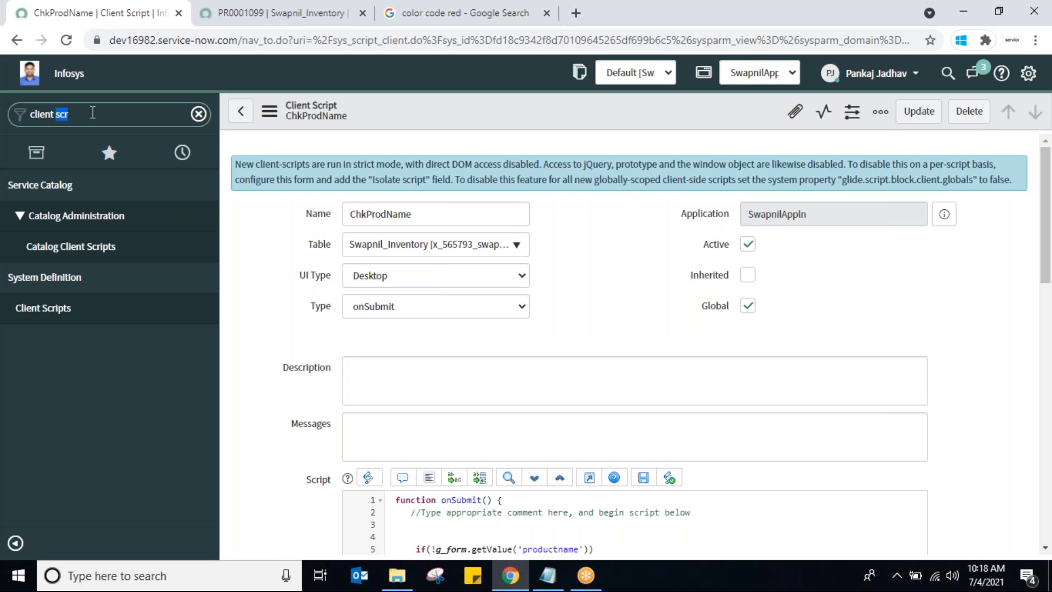
triple_click(93, 112)
text(sw)
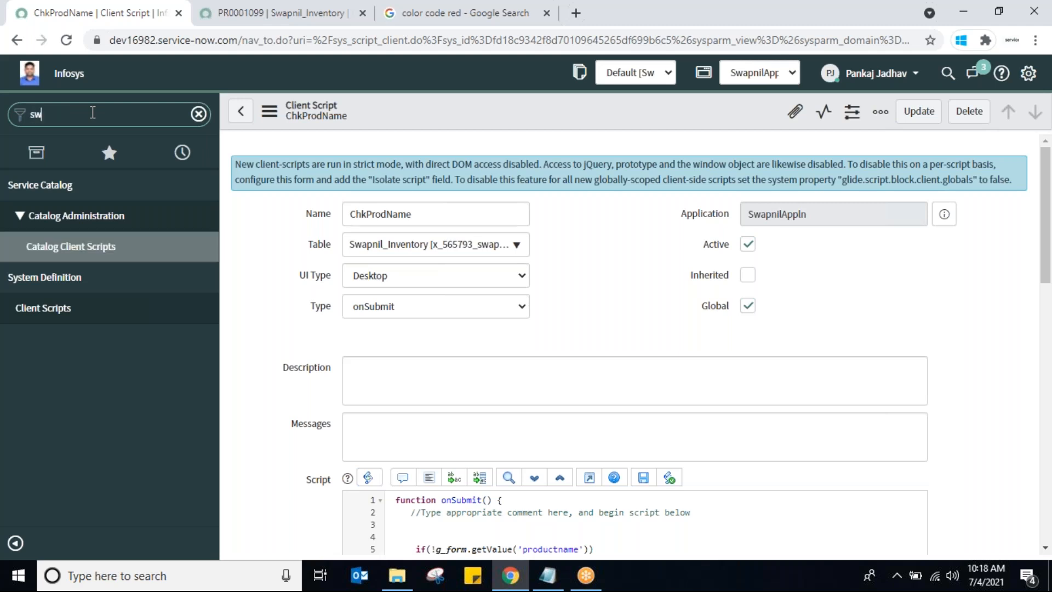
text(apni)
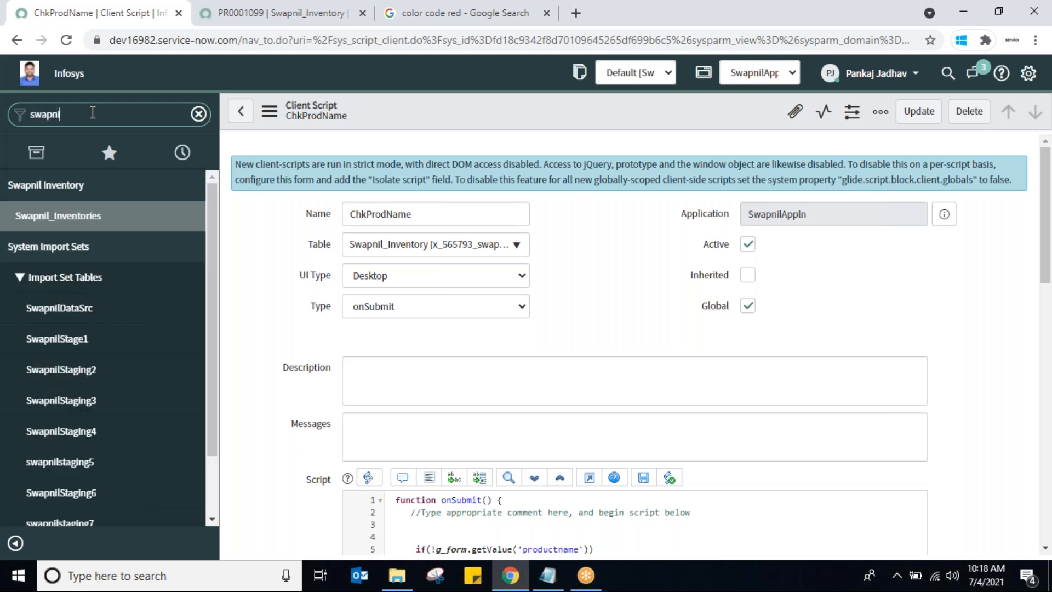
click(64, 219)
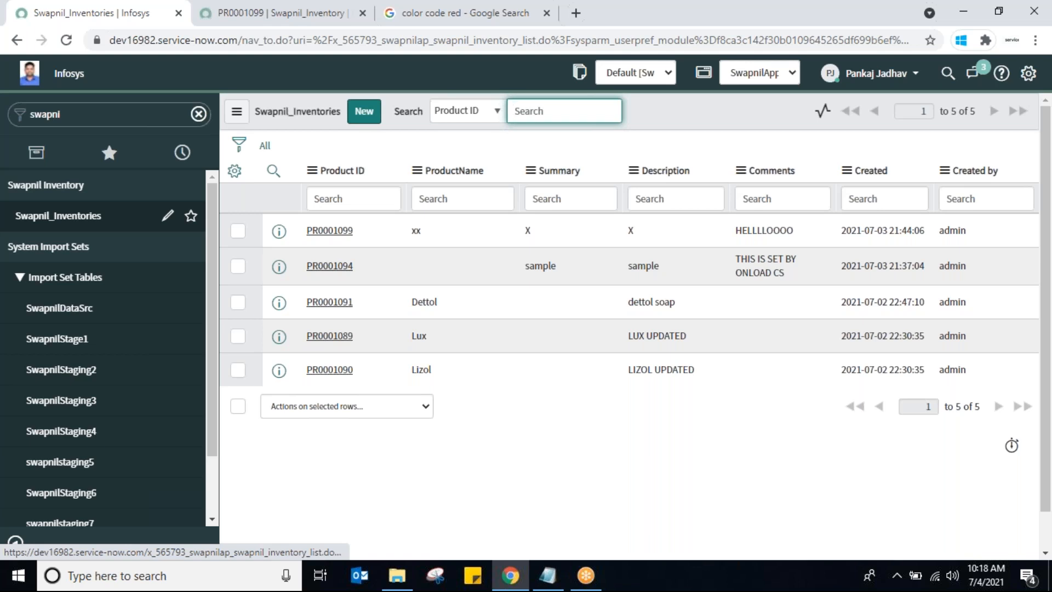
Open the Tables list in place of record PR0001099 and start a new table record
click(267, 14)
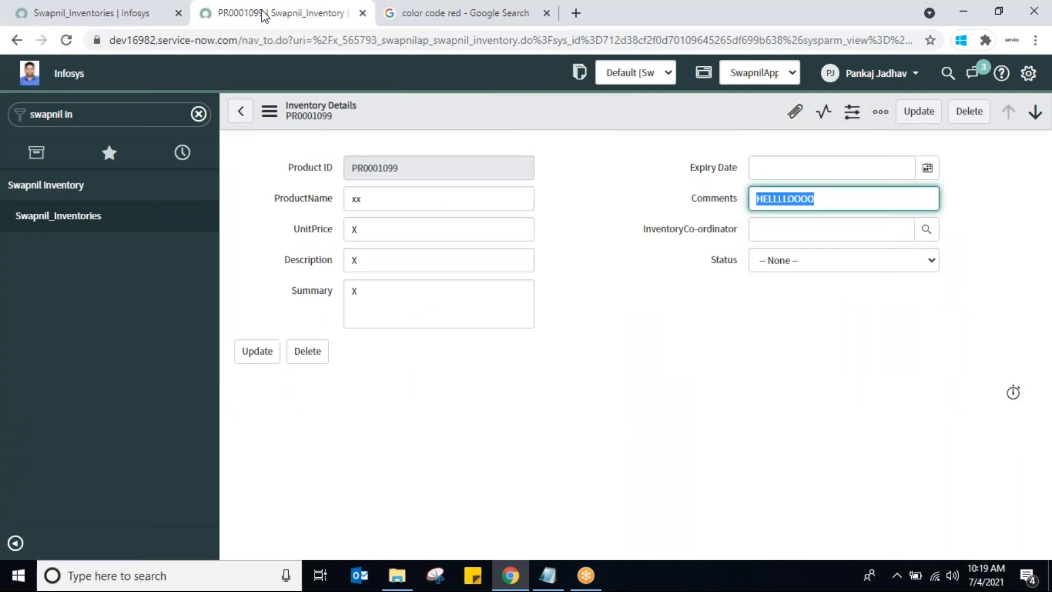
click(120, 123)
text(ta)
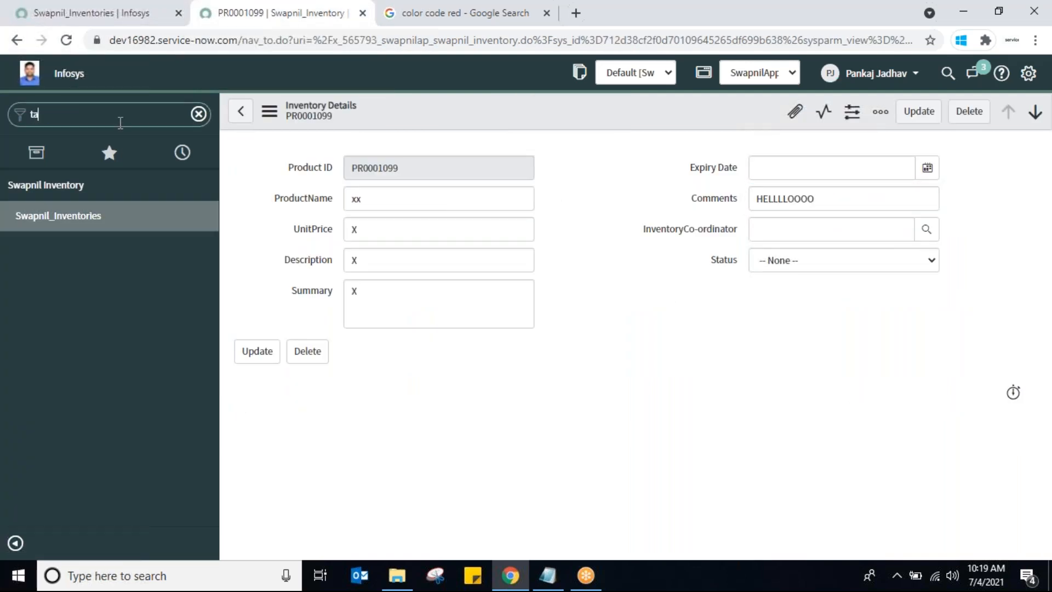
text(bles)
click(99, 246)
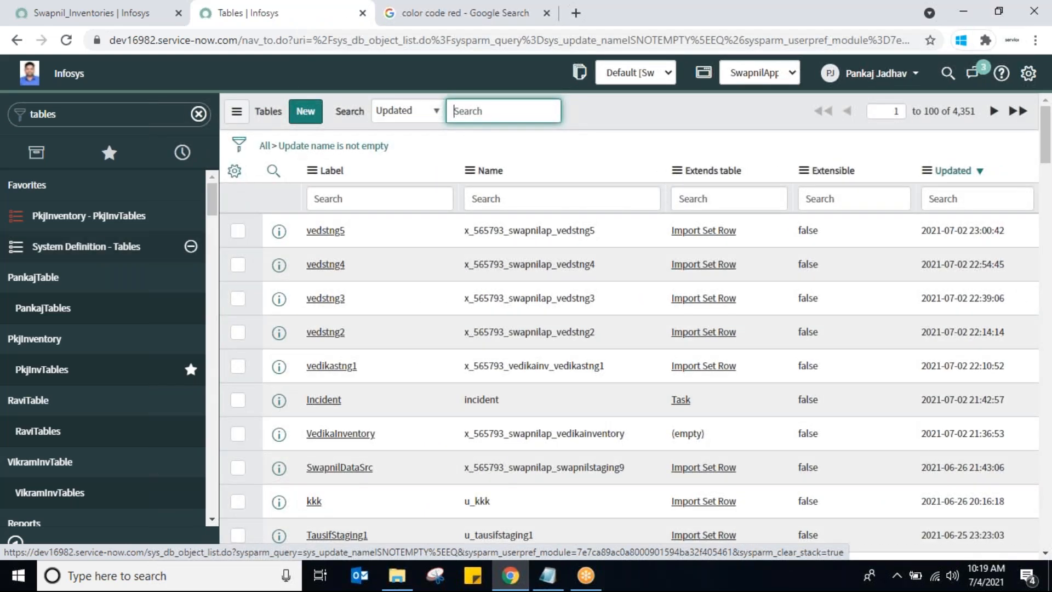
click(306, 112)
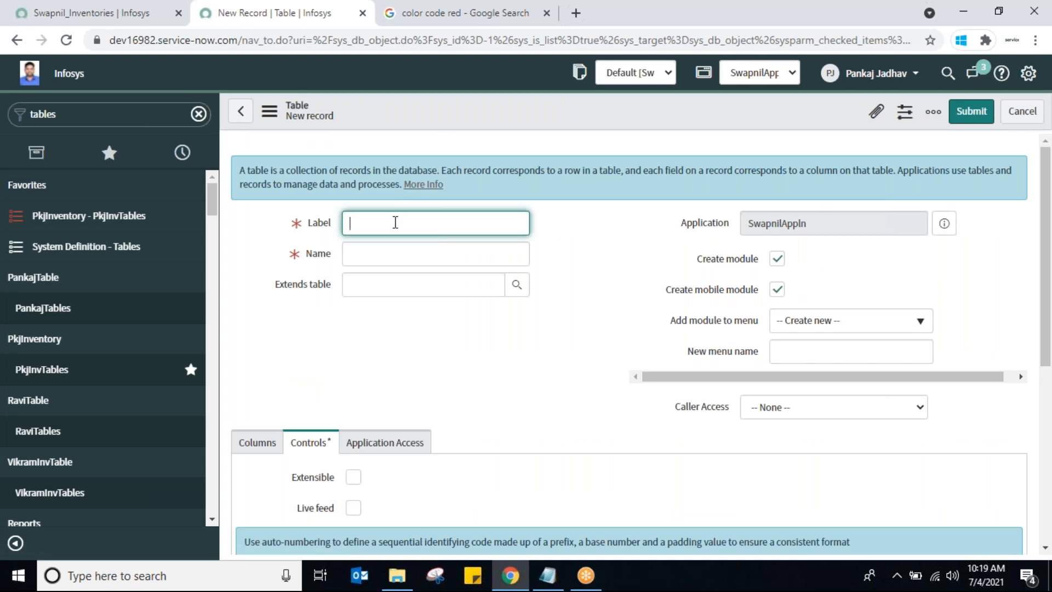
Label the new table SwapnilChildTable and generate its Name from the label, leaving the record unsaved
text(SwapnilChildTable)
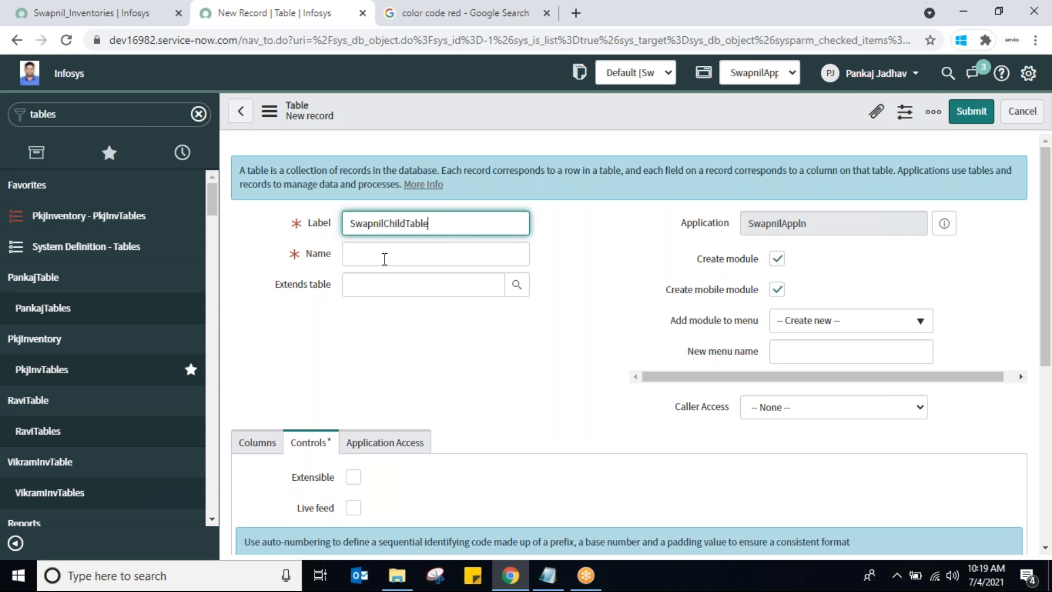
click(384, 259)
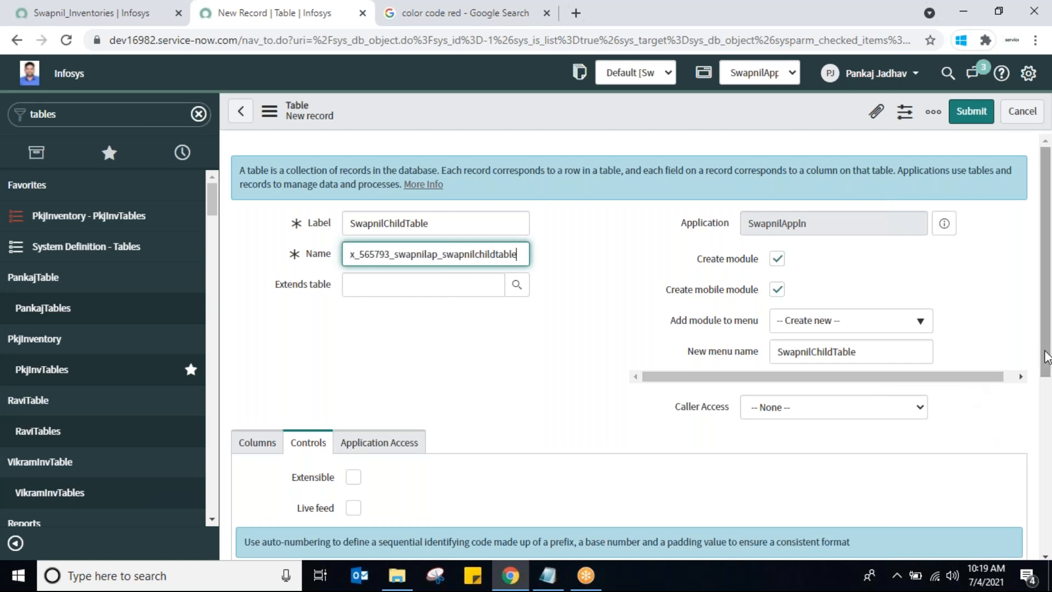
drag(1046, 356, 1044, 366)
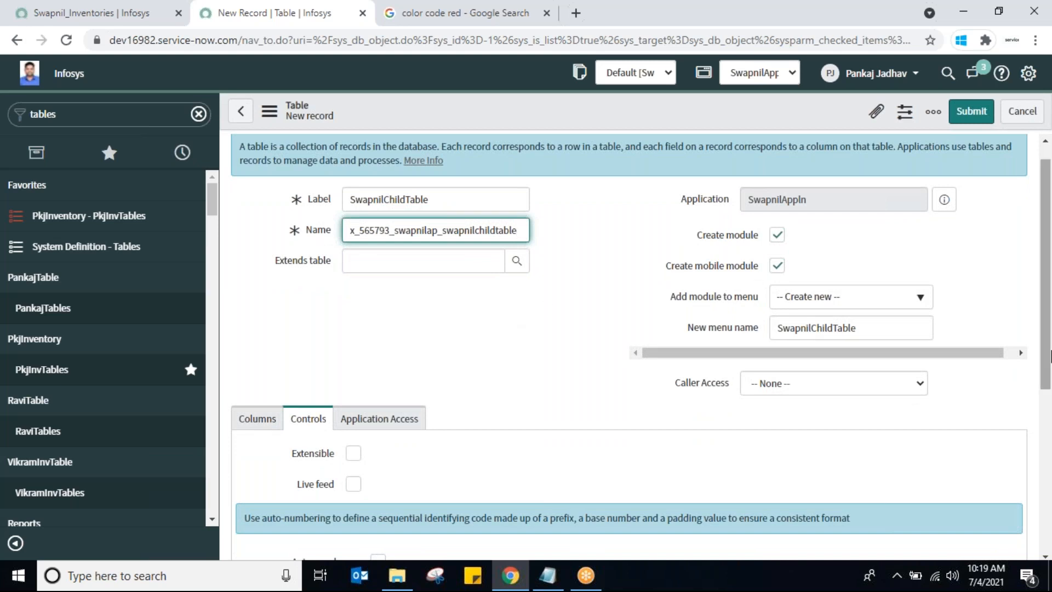
mouse_move(1049, 356)
mouse_down()
mouse_move(1050, 433)
mouse_move(1050, 342)
mouse_up()
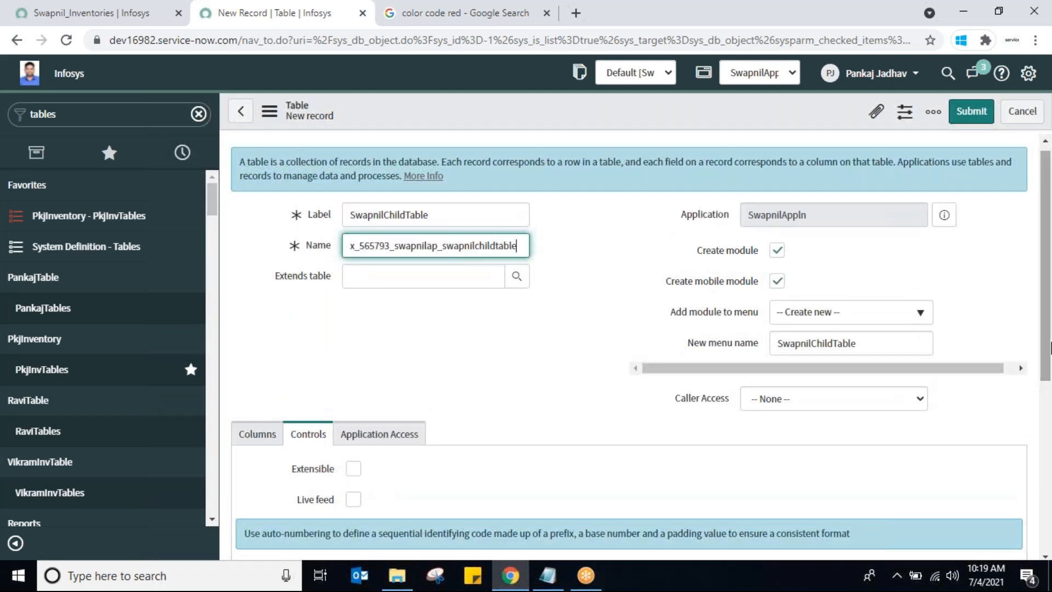
right_click(482, 113)
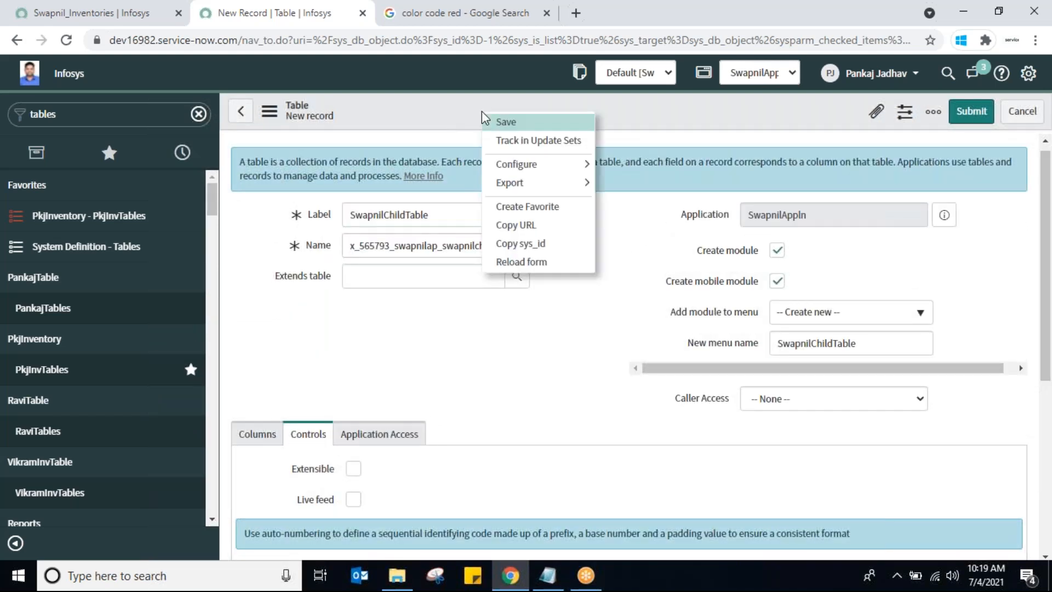
click(276, 363)
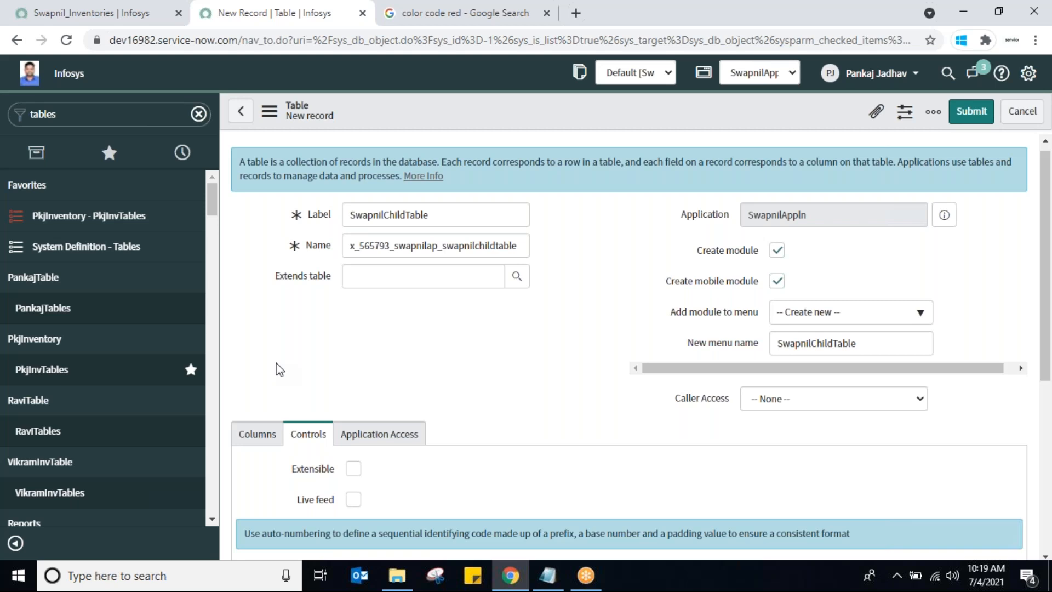
Try to enter swapnil as the parent table under Extends table, and clear the entry again
click(375, 276)
text(swapnil)
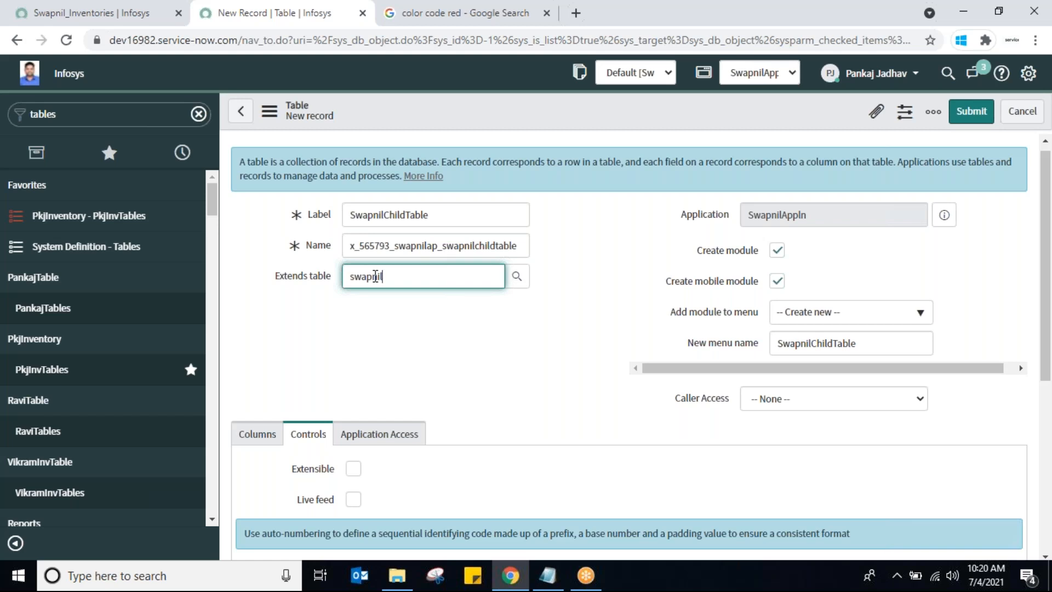
key(BackSpace)
key(BackSpace)
key(BackSpace)
key(BackSpace)
key(BackSpace)
key(BackSpace)
key(BackSpace)
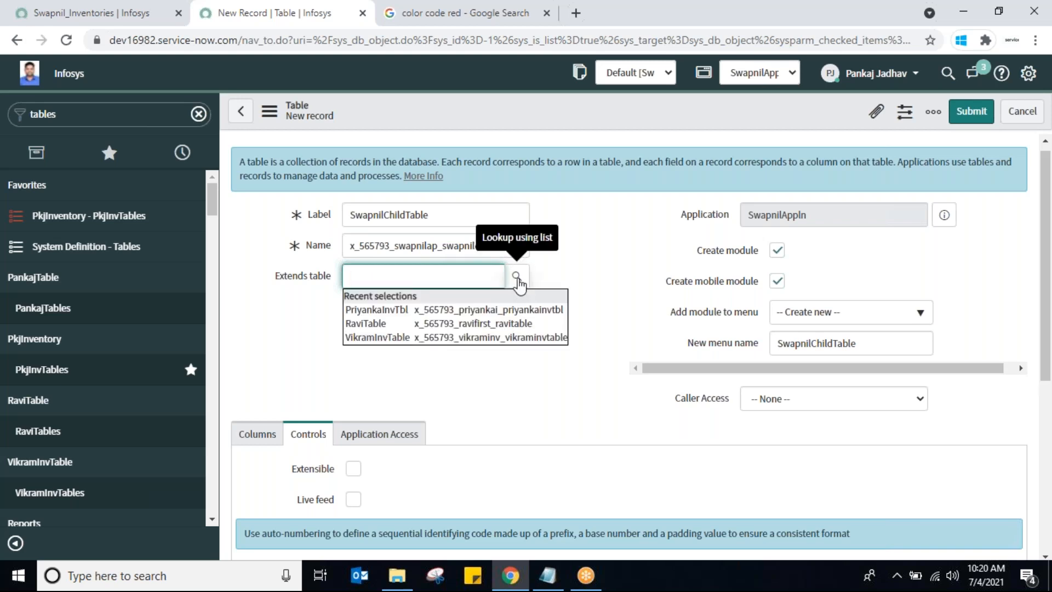
Search the Extends table lookup for table labels starting with Swapnil, and close it without selecting one
click(518, 280)
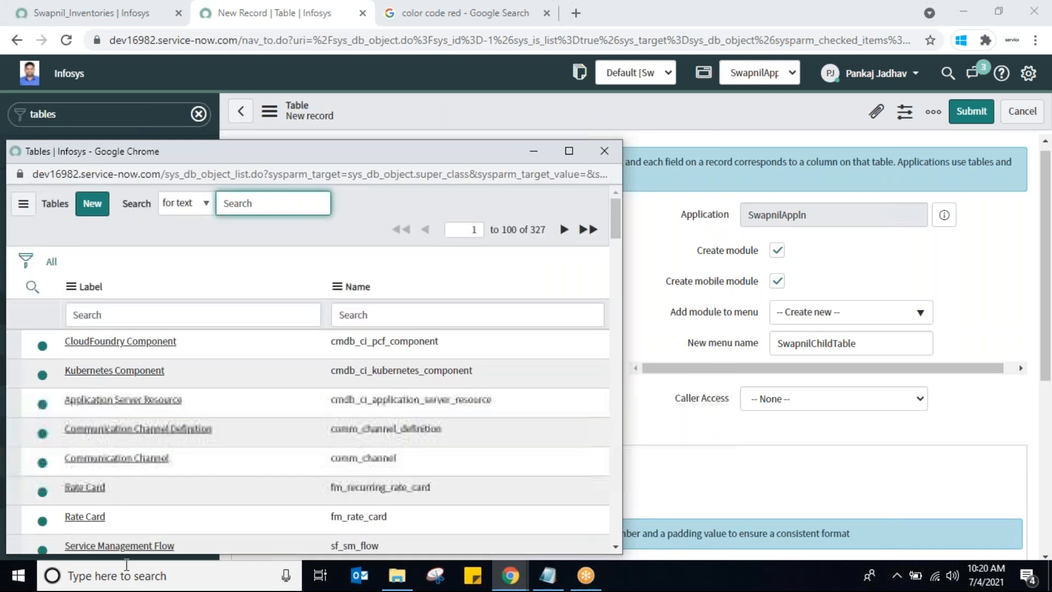
click(134, 312)
text(Swapnil%)
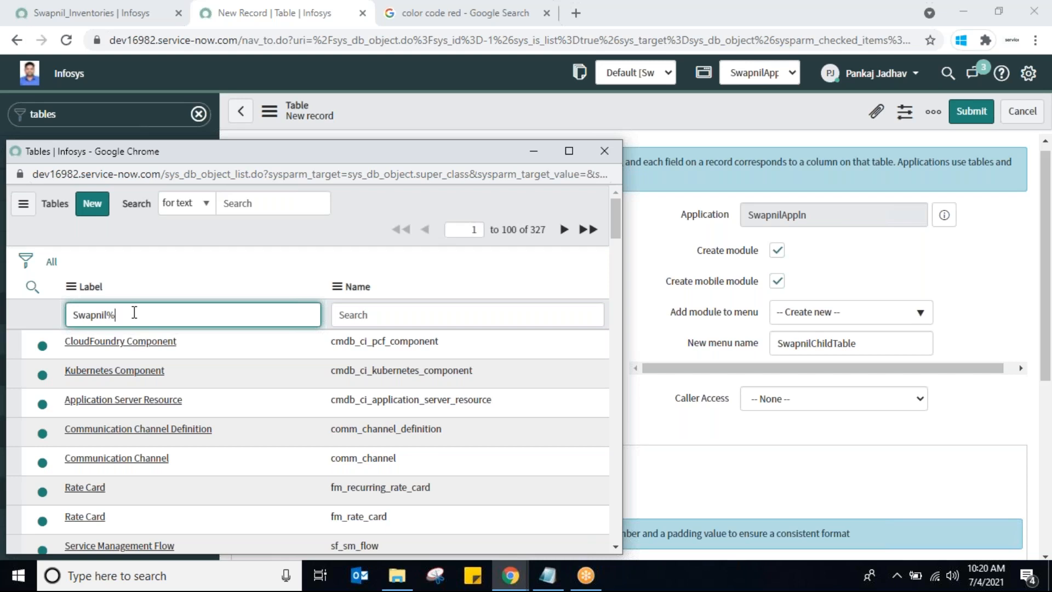
key(Return)
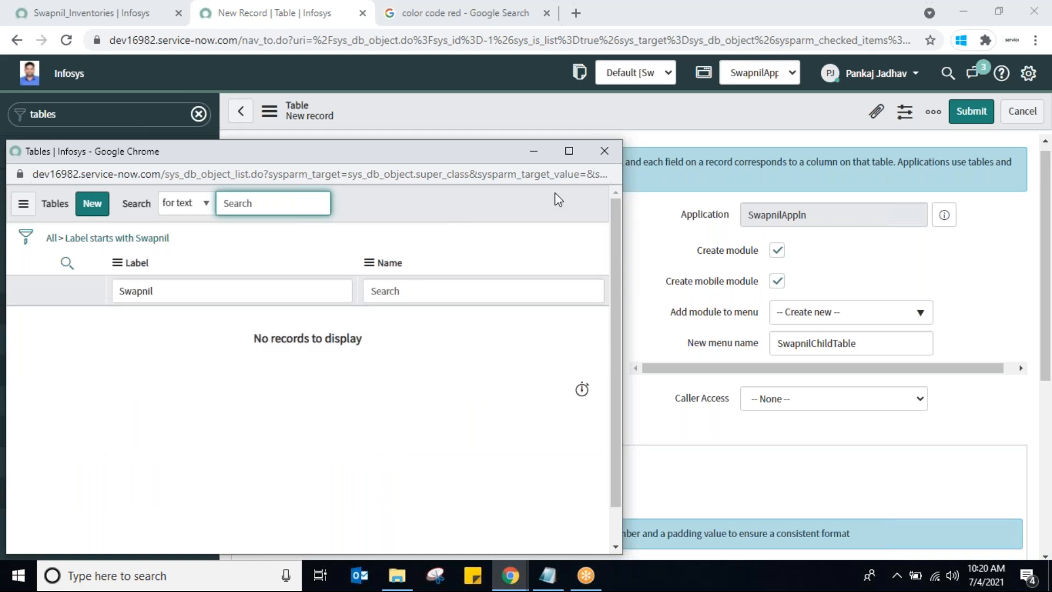
click(604, 154)
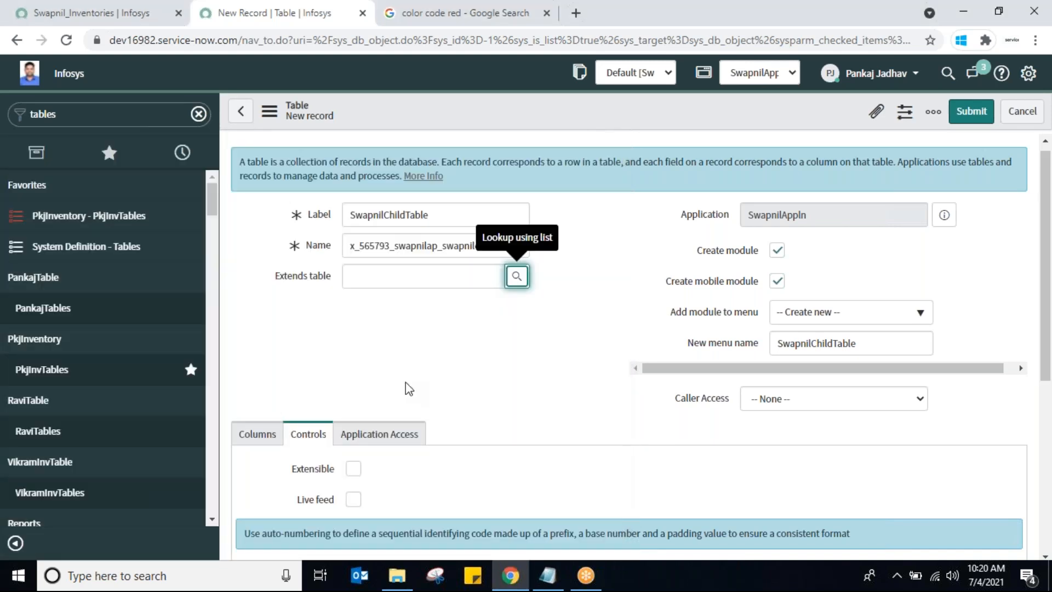
Open the Swapnil_Inventory table definition from a new Inventory Details record
click(93, 19)
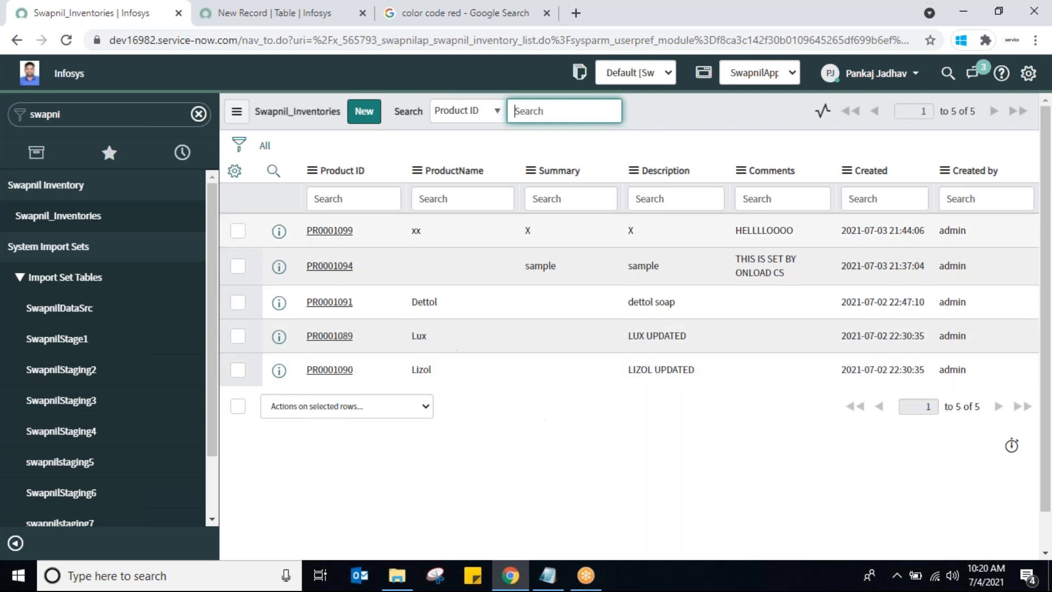
click(363, 116)
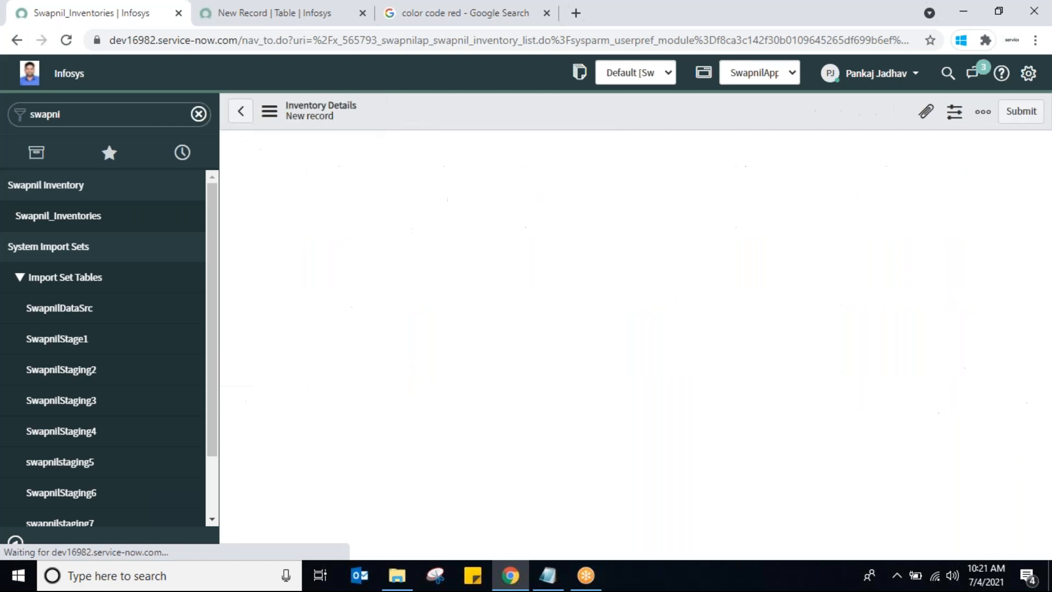
right_click(429, 126)
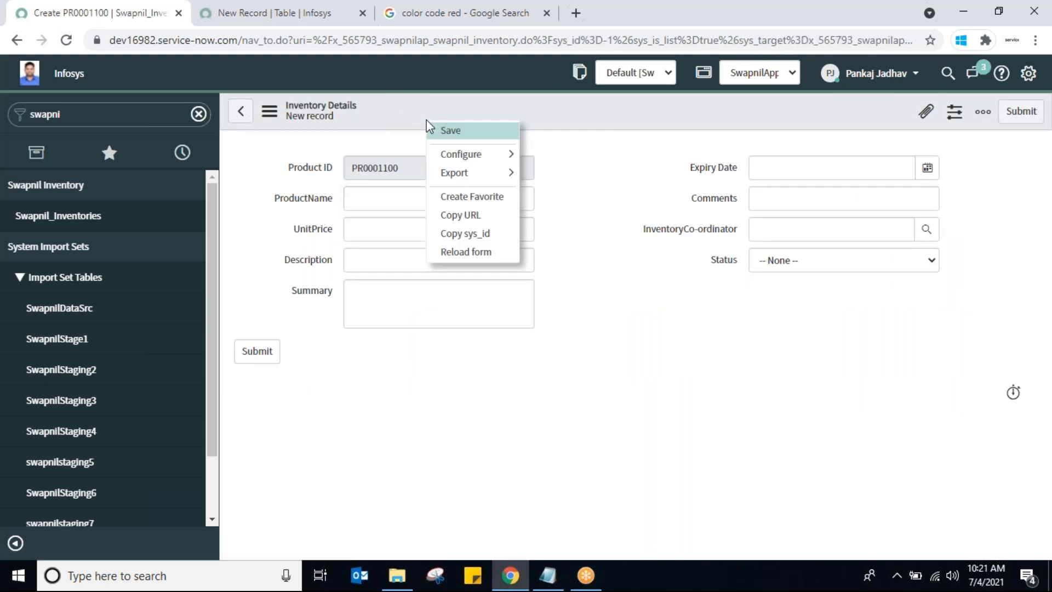
mouse_move(470, 154)
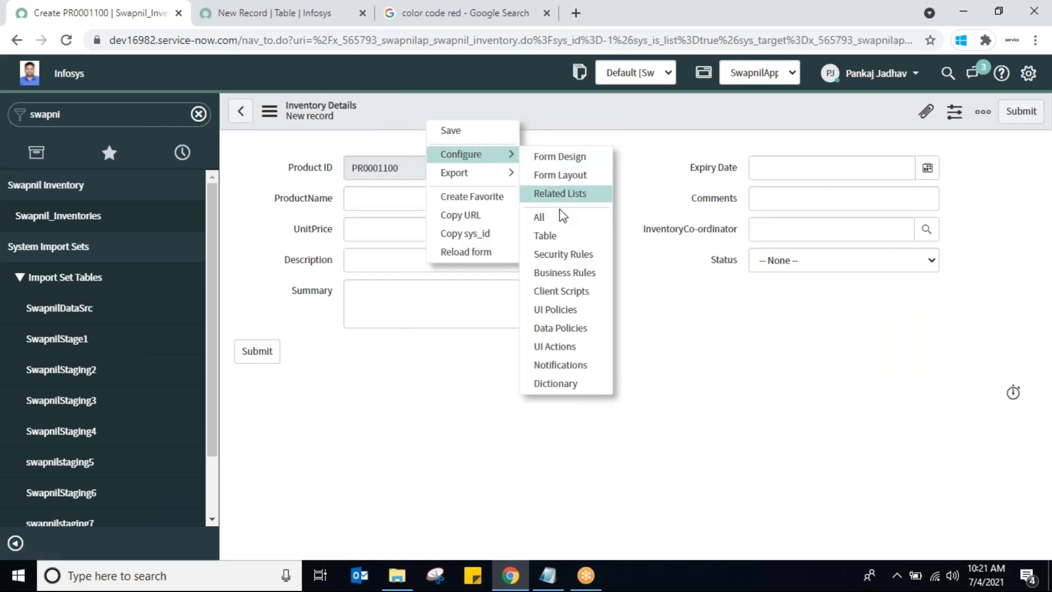
click(559, 239)
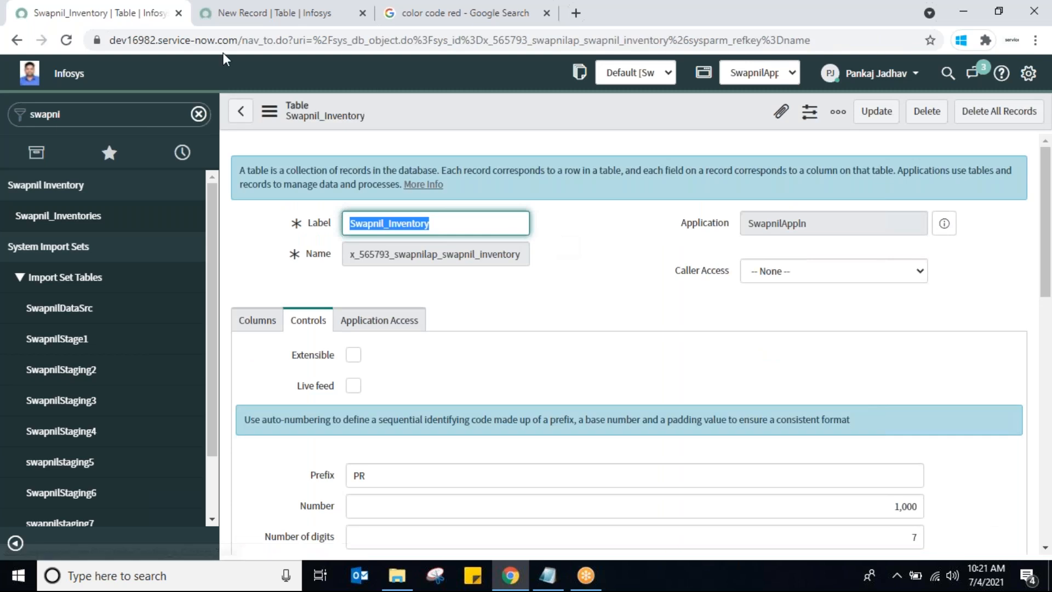
Make the Swapnil_Inventory table extensible and update its table record
click(278, 16)
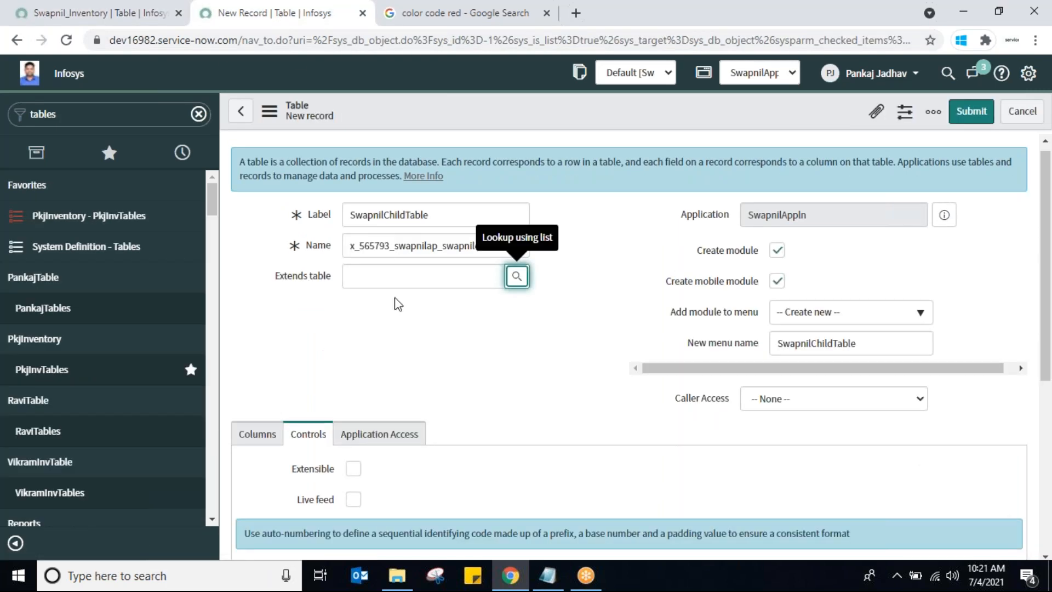
click(390, 272)
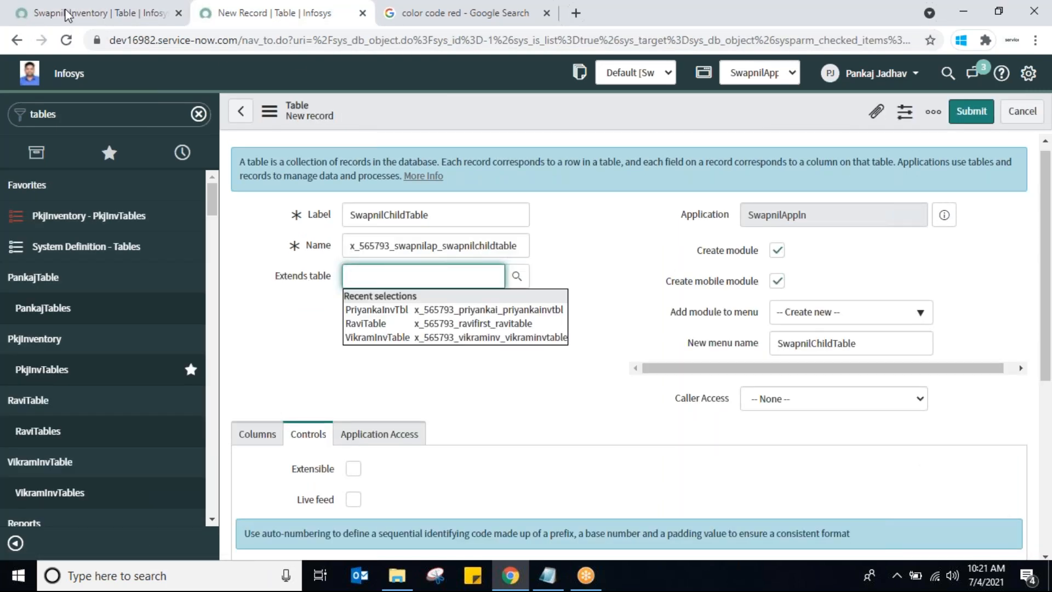
click(96, 16)
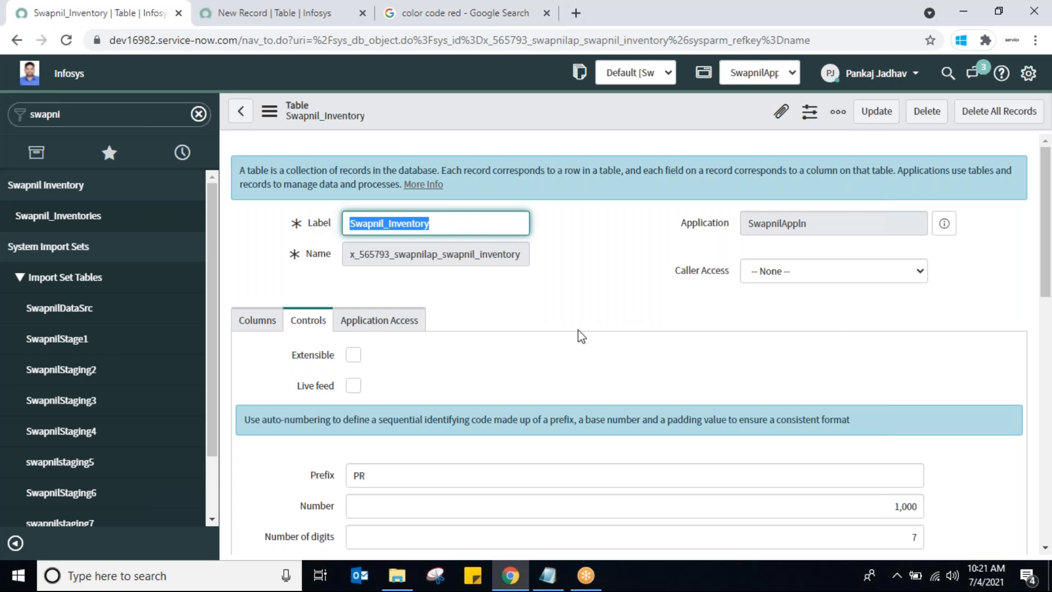
click(350, 356)
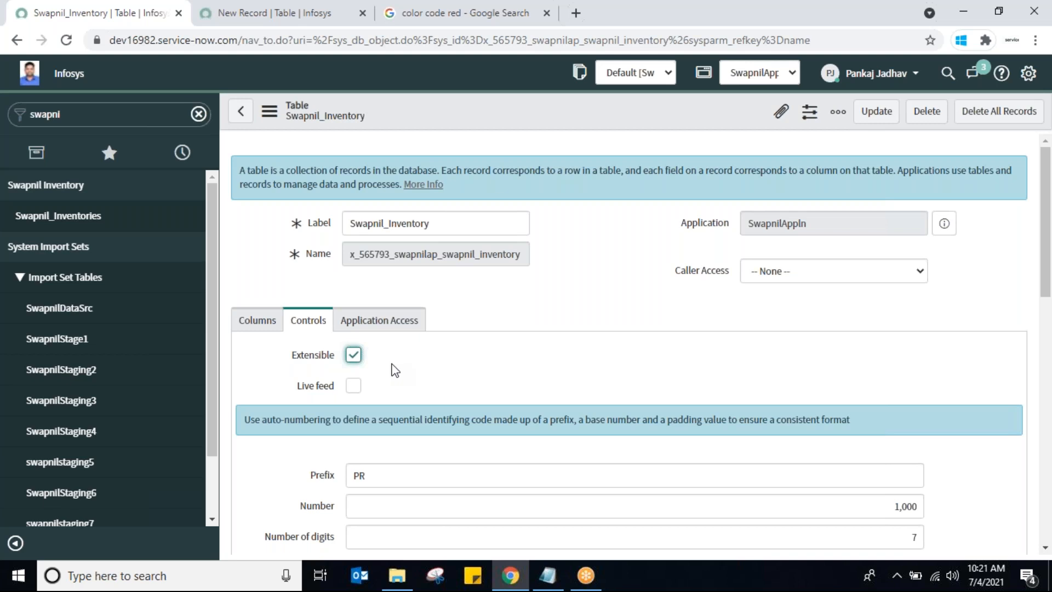
click(876, 112)
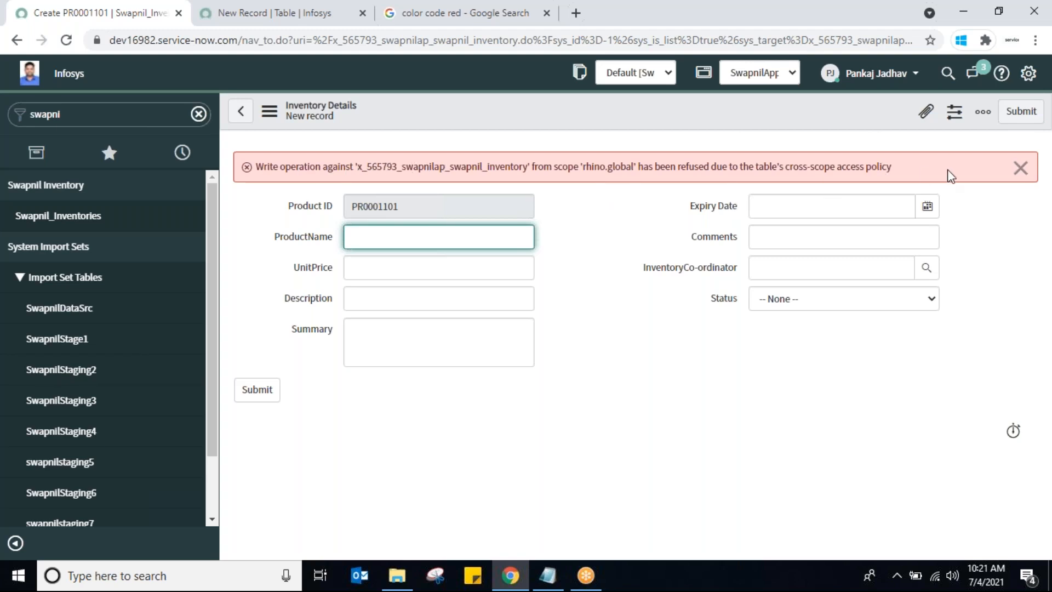
click(1022, 170)
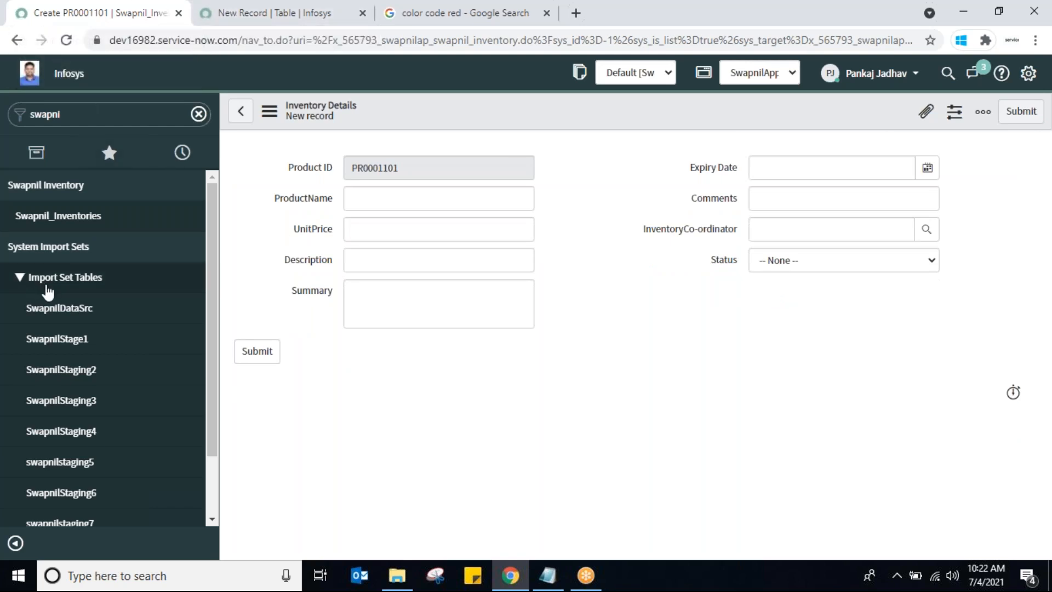
Reopen the Swapnil_Inventory table definition from a new inventory record and check its Extensible setting
click(68, 219)
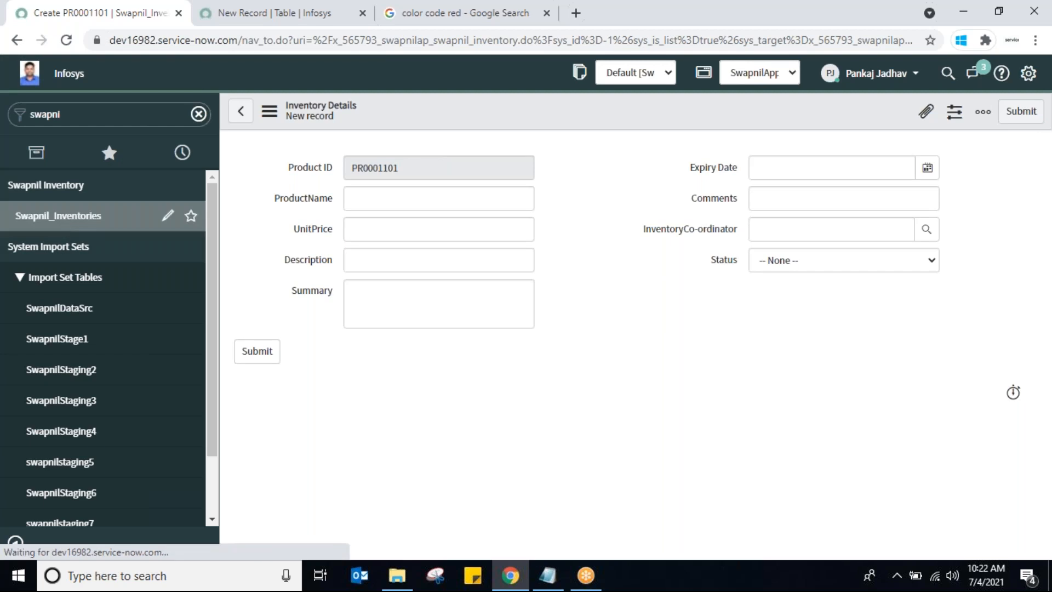
click(356, 124)
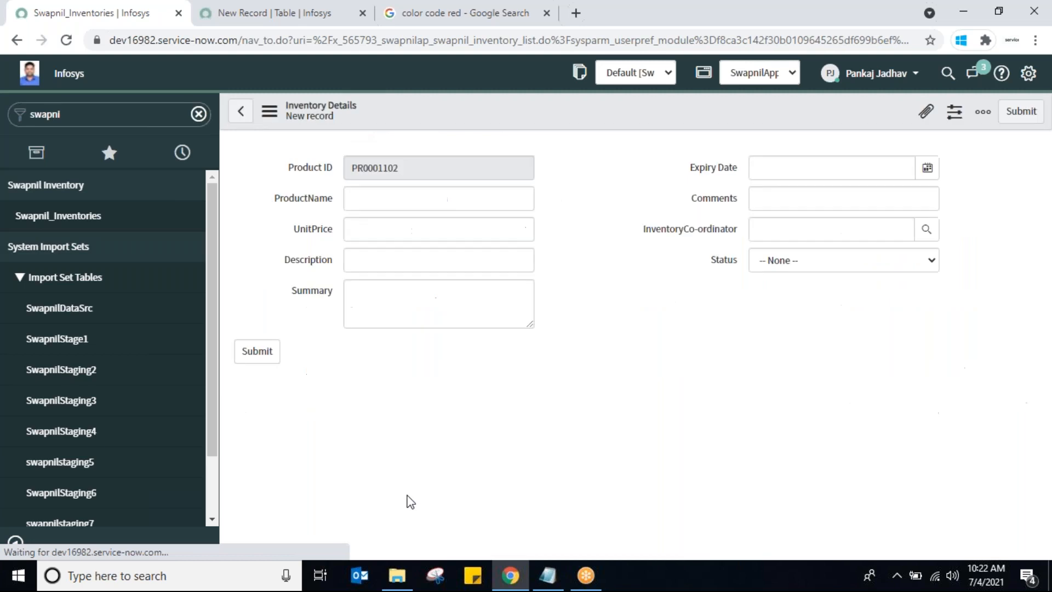
right_click(479, 113)
mouse_move(559, 148)
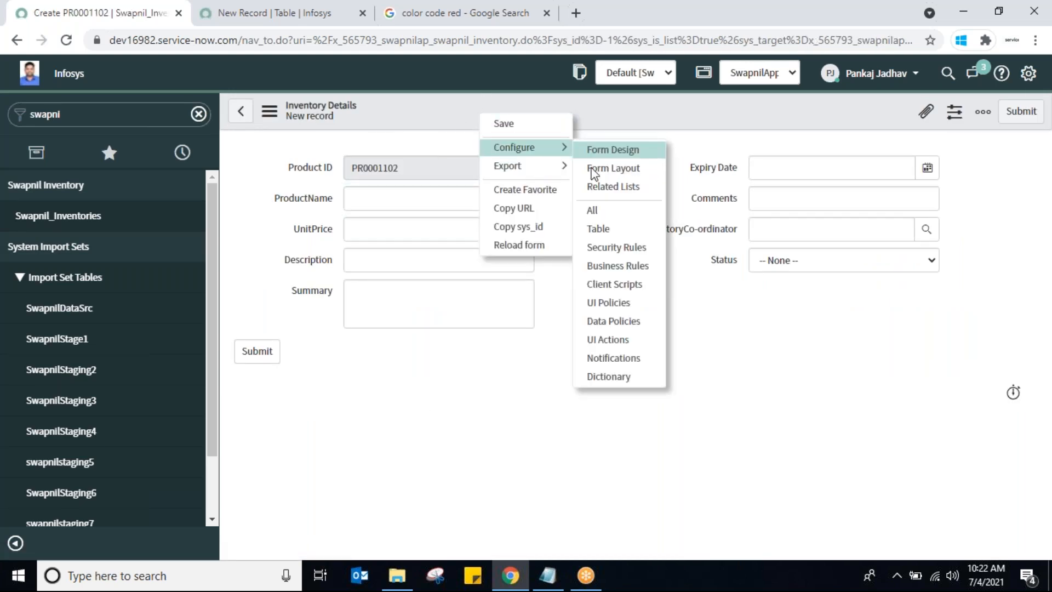
click(603, 228)
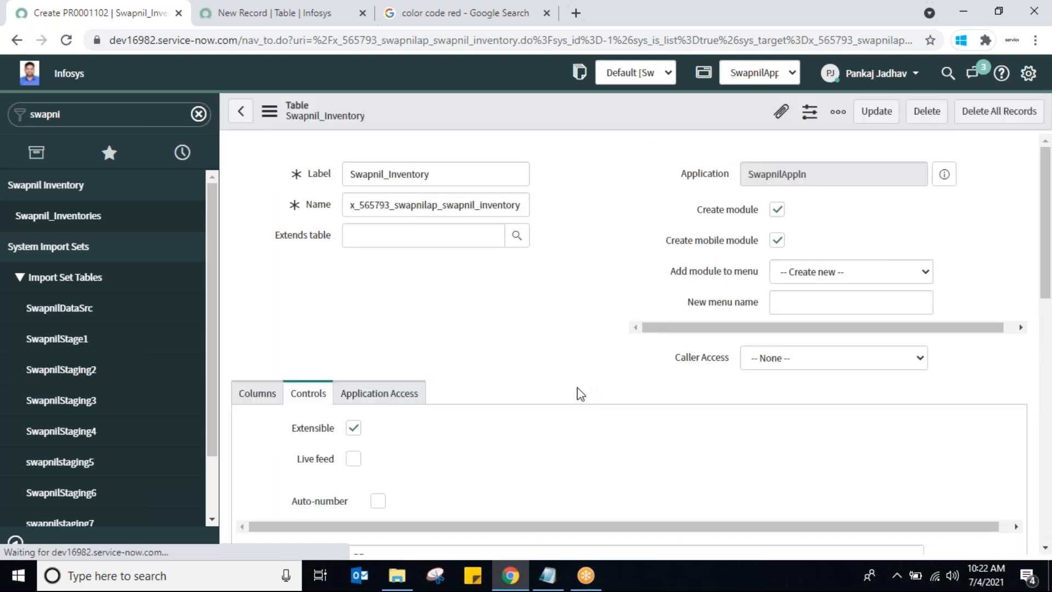
click(353, 427)
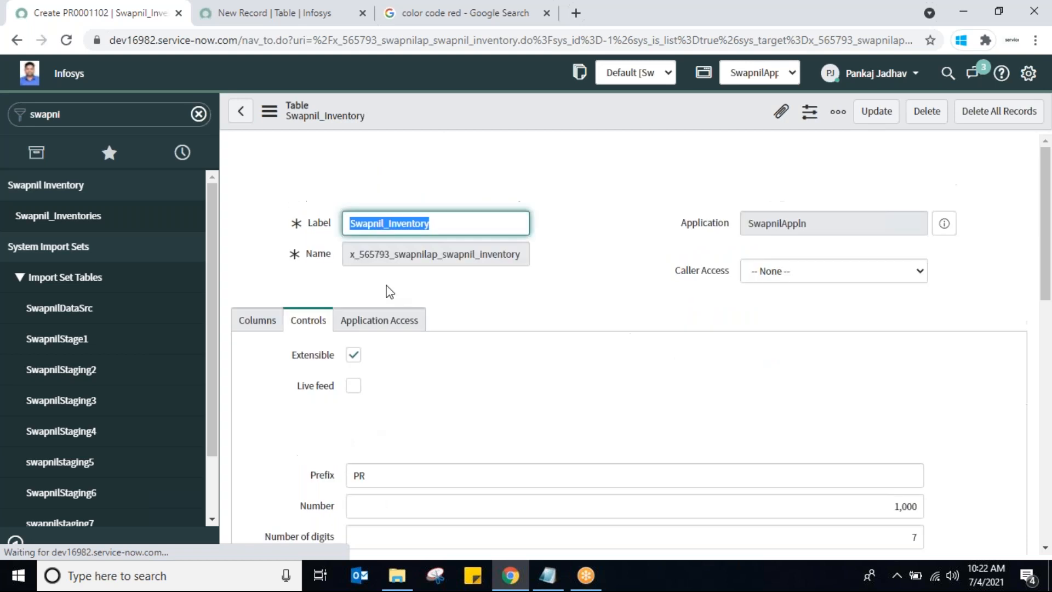
Reload the unsaved SwapnilChildTable form, discarding its entries
click(264, 15)
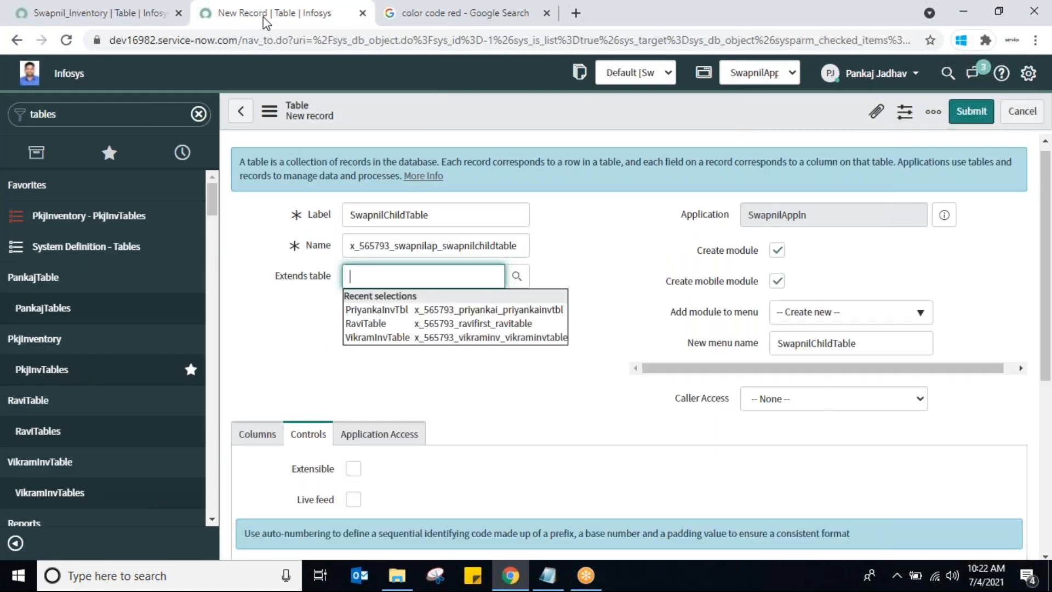
click(501, 105)
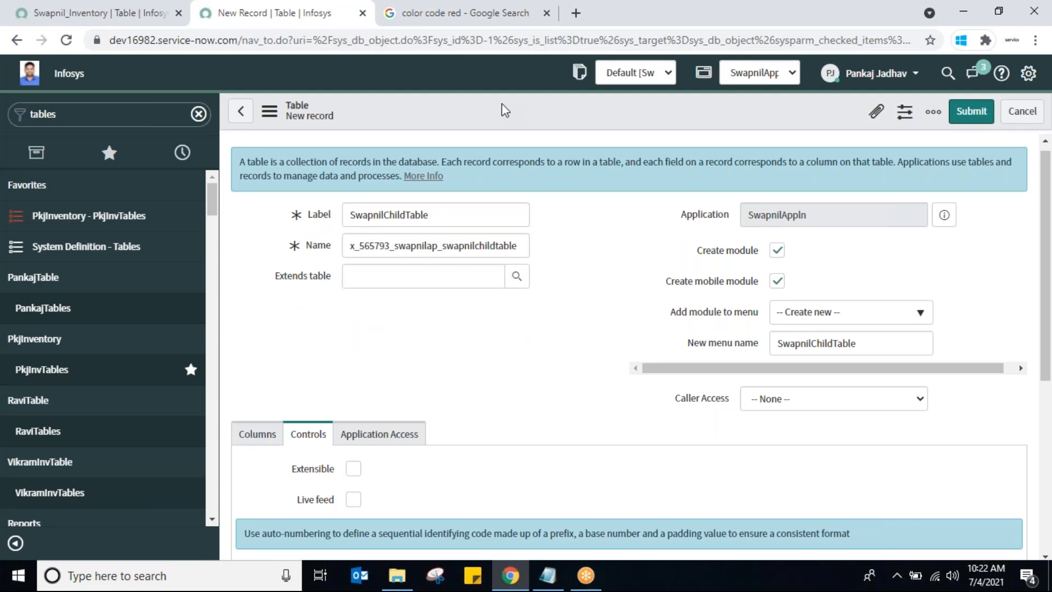
right_click(502, 105)
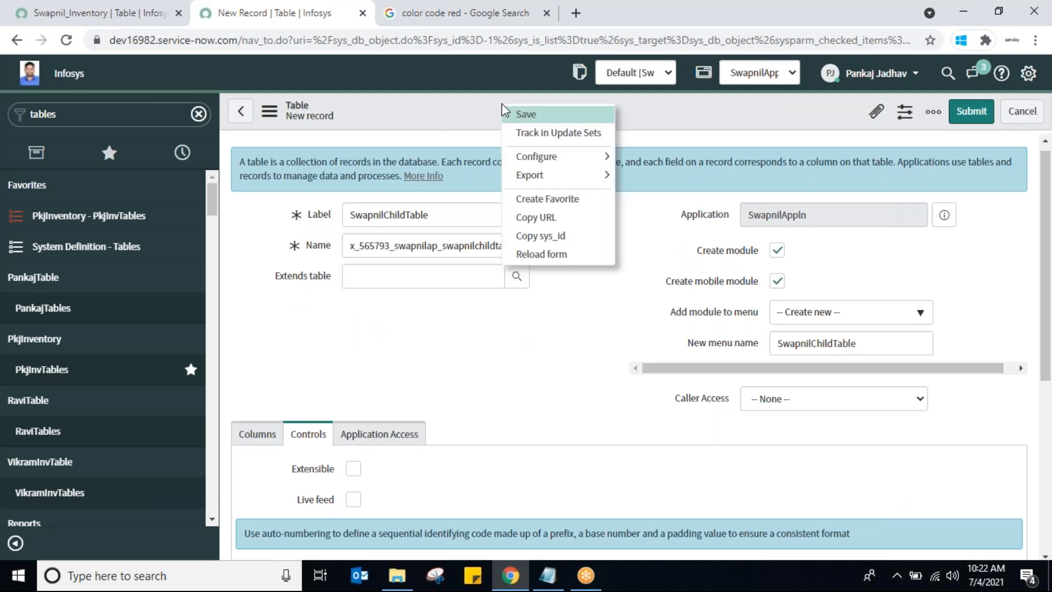
click(572, 260)
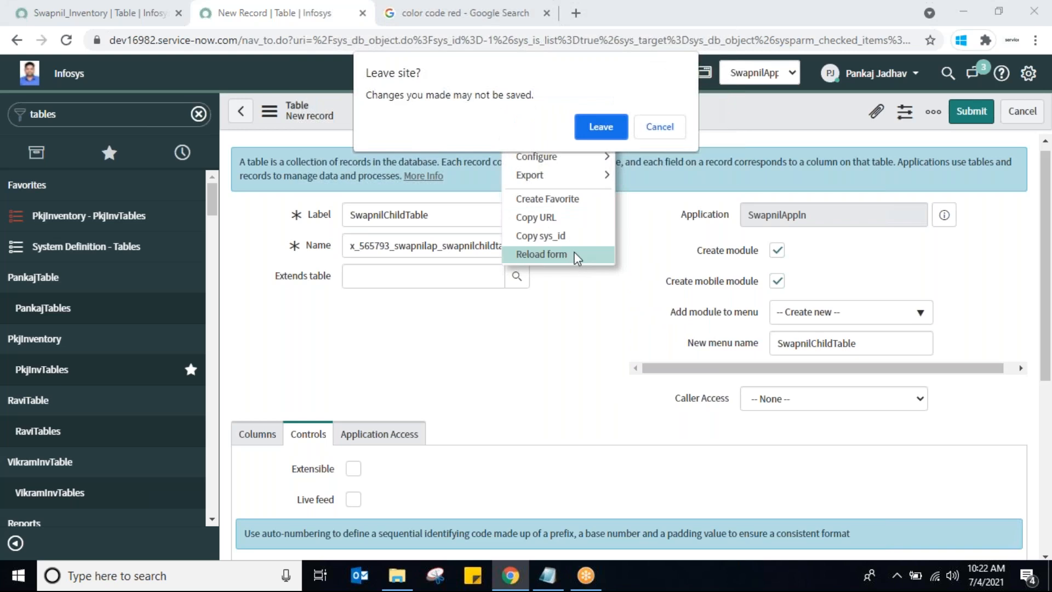
click(607, 126)
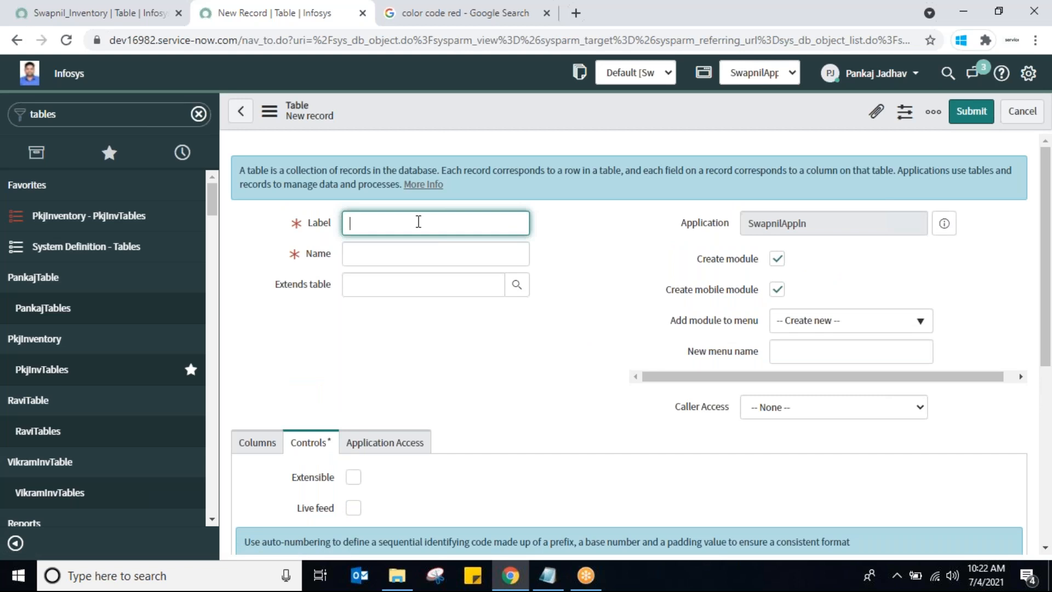
Label the new table SwapnilChildTable with an automatically generated Name, and save it as an extension of Swapnil_Inventory
text(SwapnilChildTable)
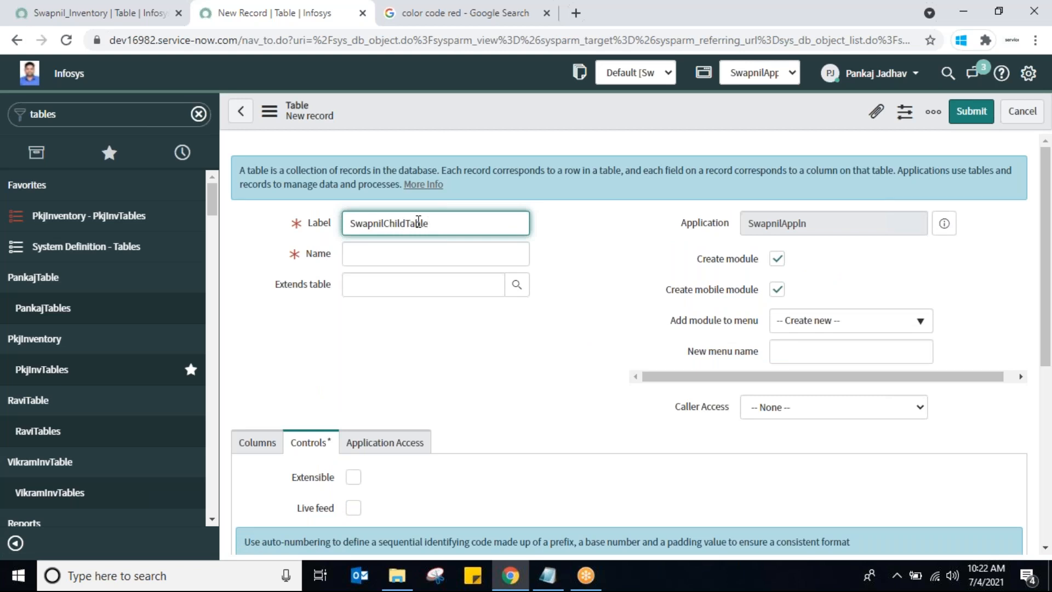
click(424, 253)
click(432, 284)
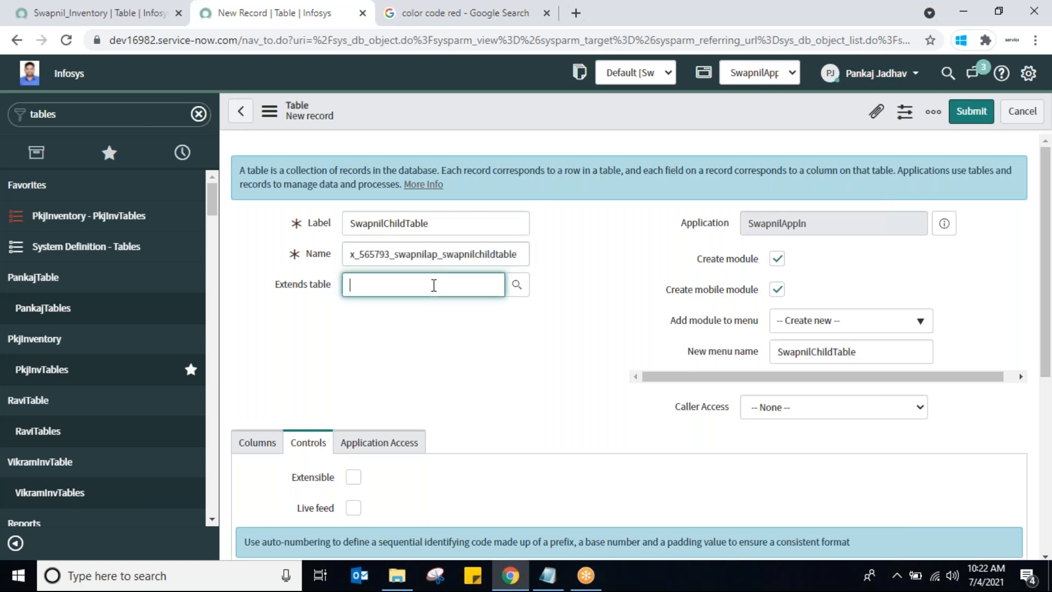
text(swa)
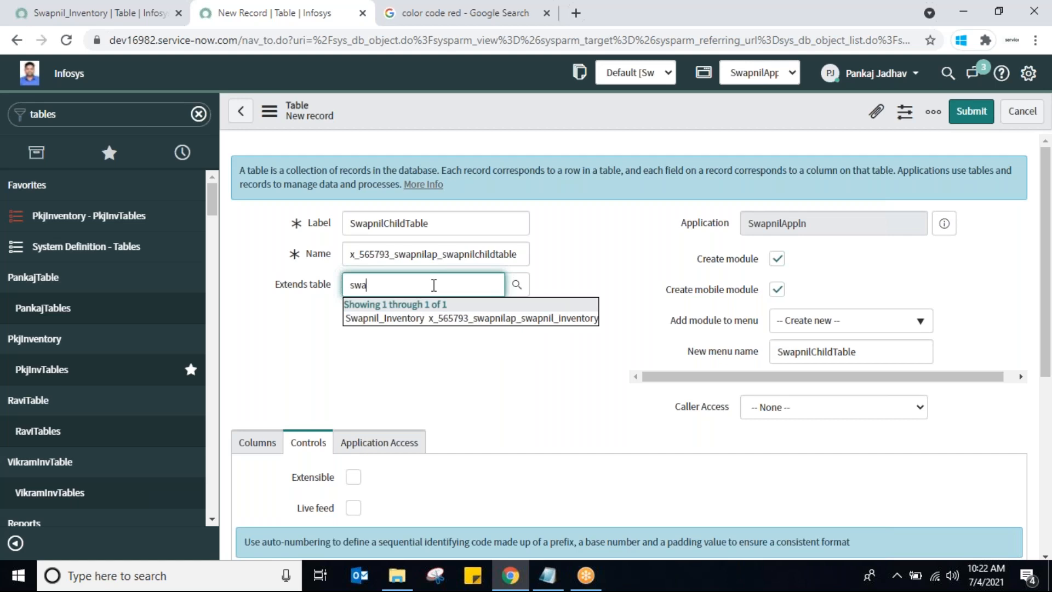
click(432, 319)
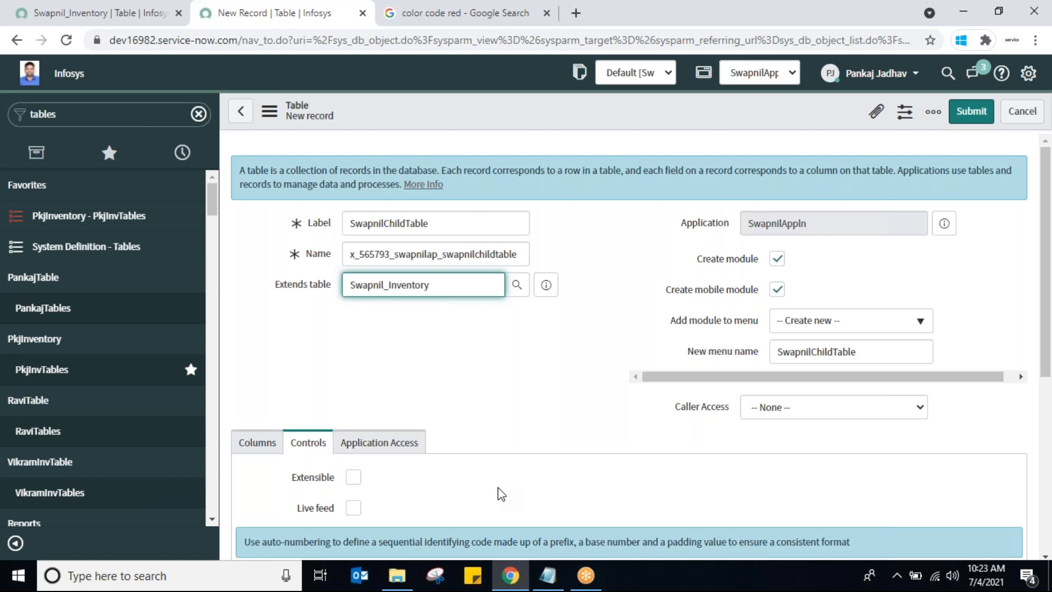
right_click(544, 107)
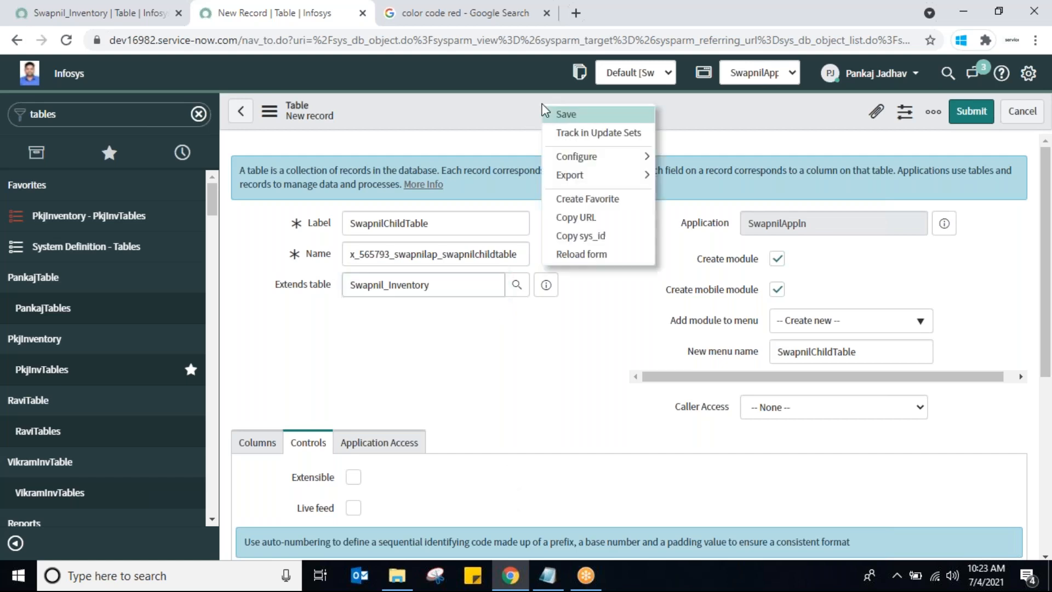
click(564, 115)
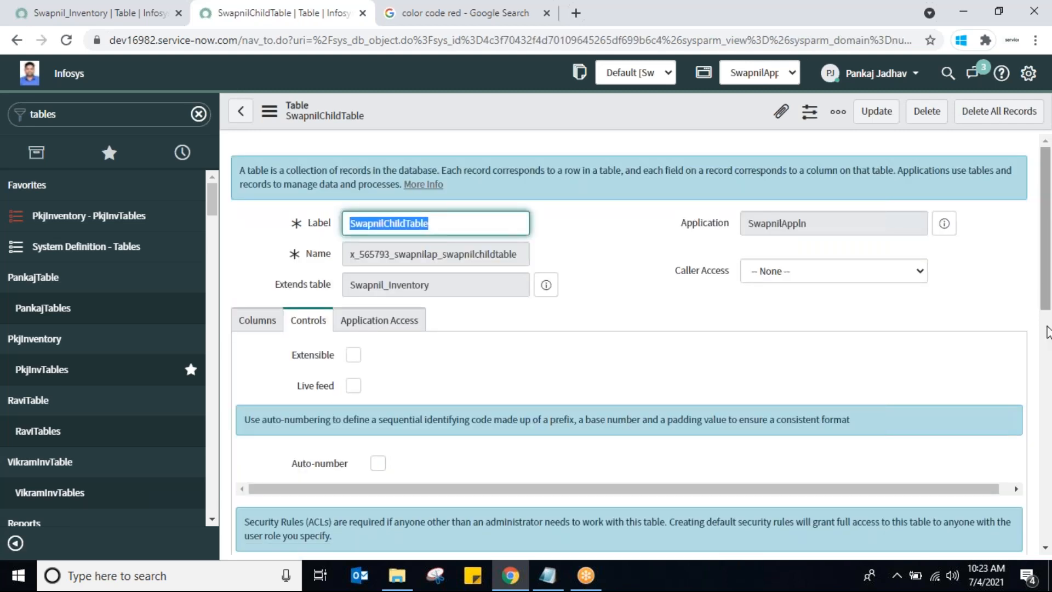
Examine the access controls and the column list of SwapnilChildTable, including the fields inherited from its parent
scroll(1047, 282, down, 7)
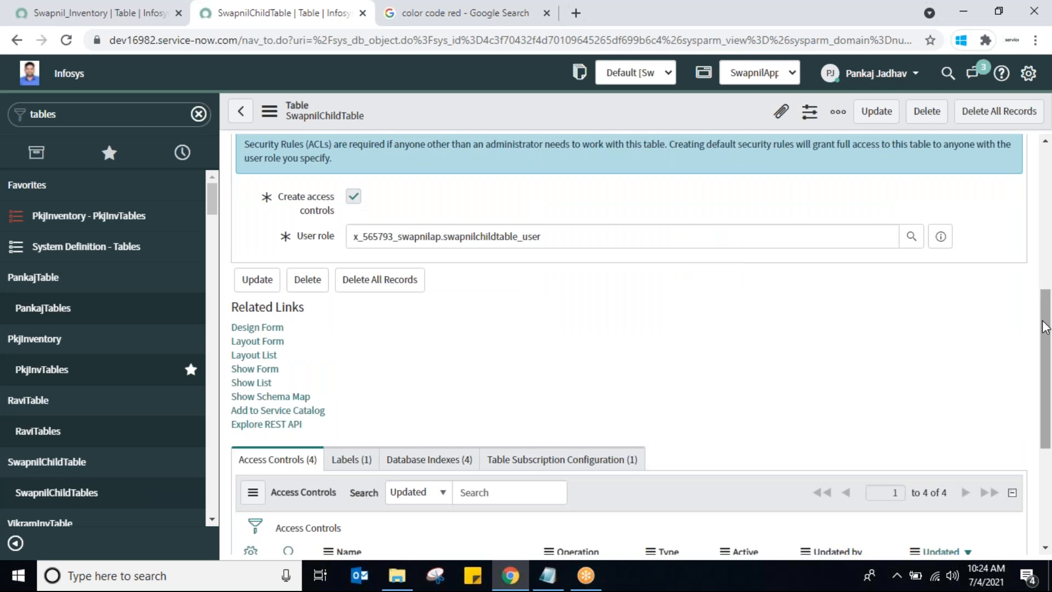
scroll(1047, 426, down, 5)
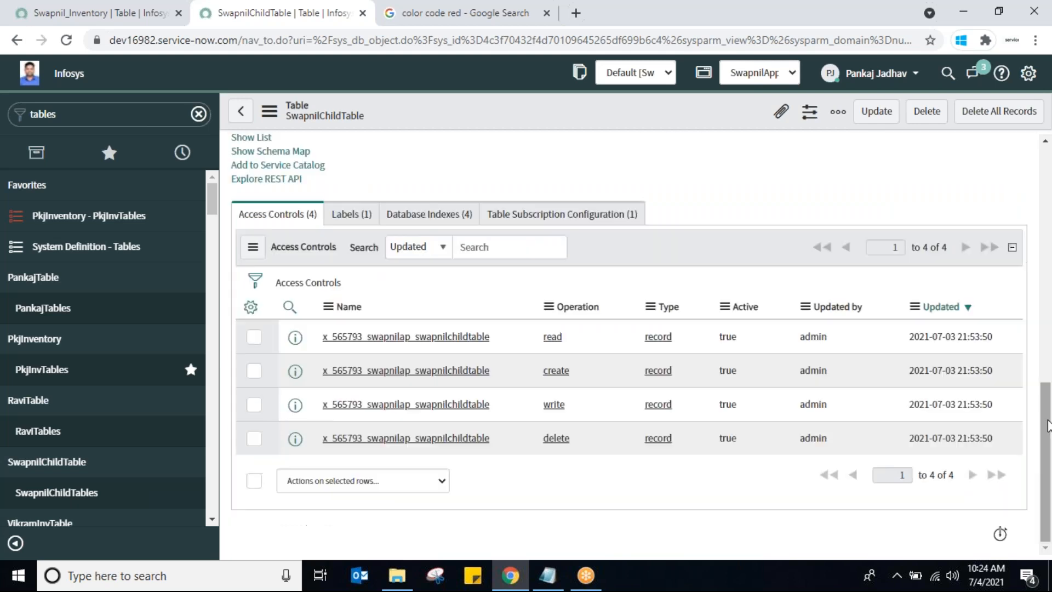
drag(1047, 426, 1048, 246)
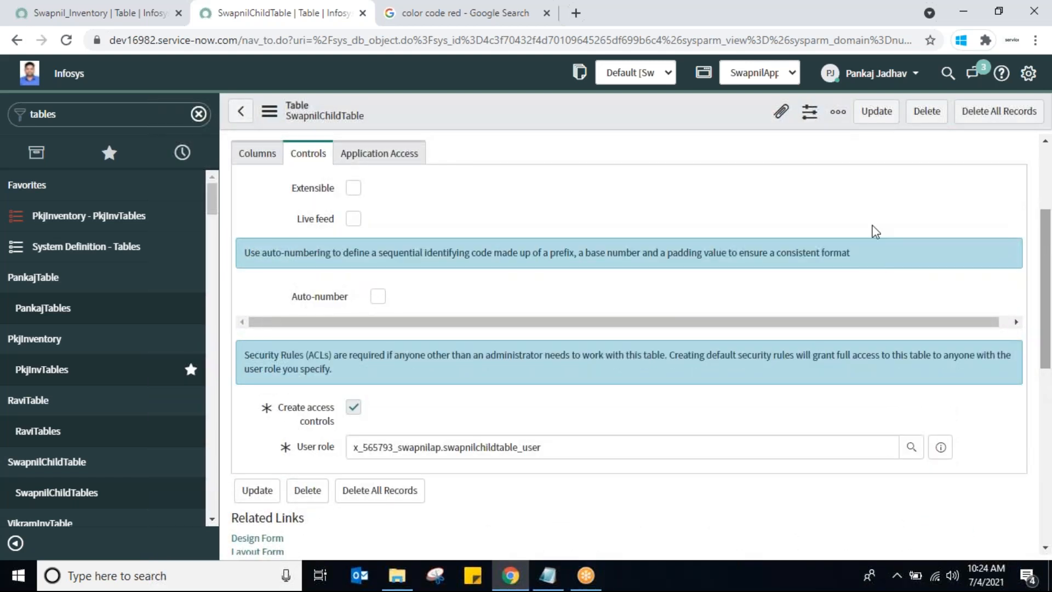
click(252, 159)
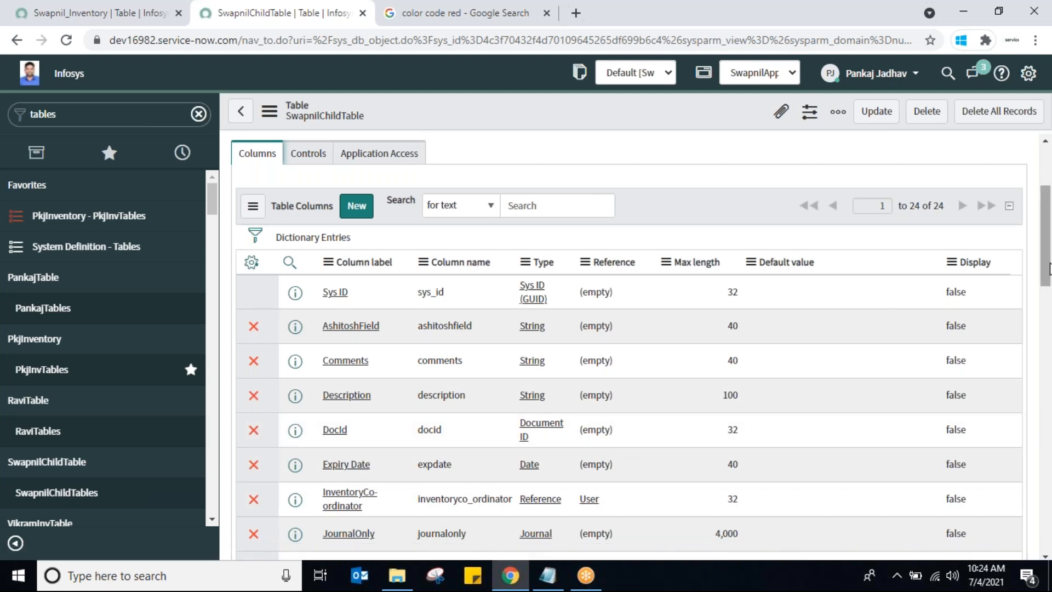
drag(1046, 269, 1030, 410)
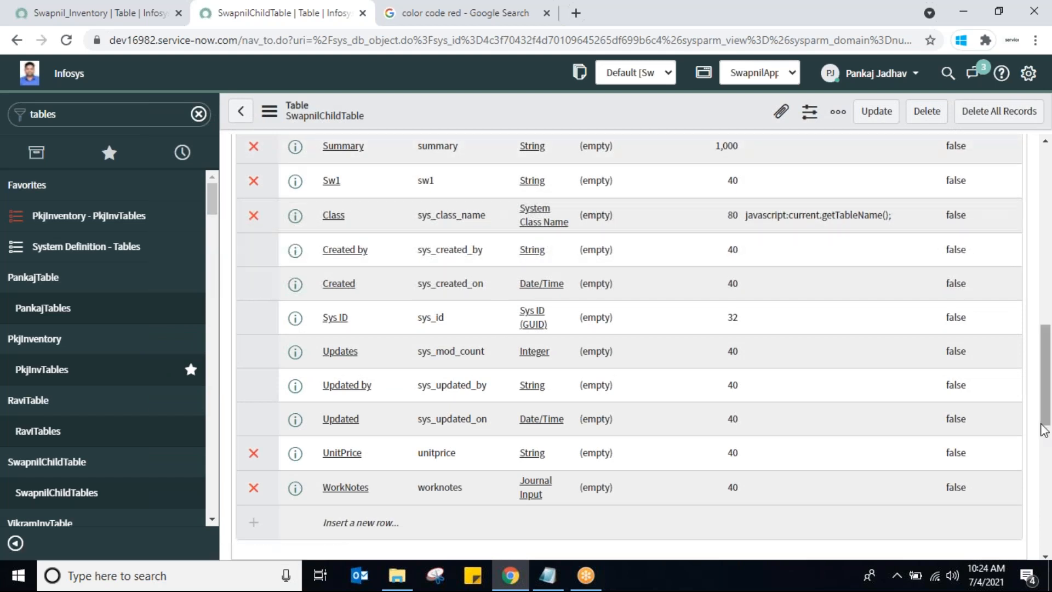
drag(1046, 422, 1049, 306)
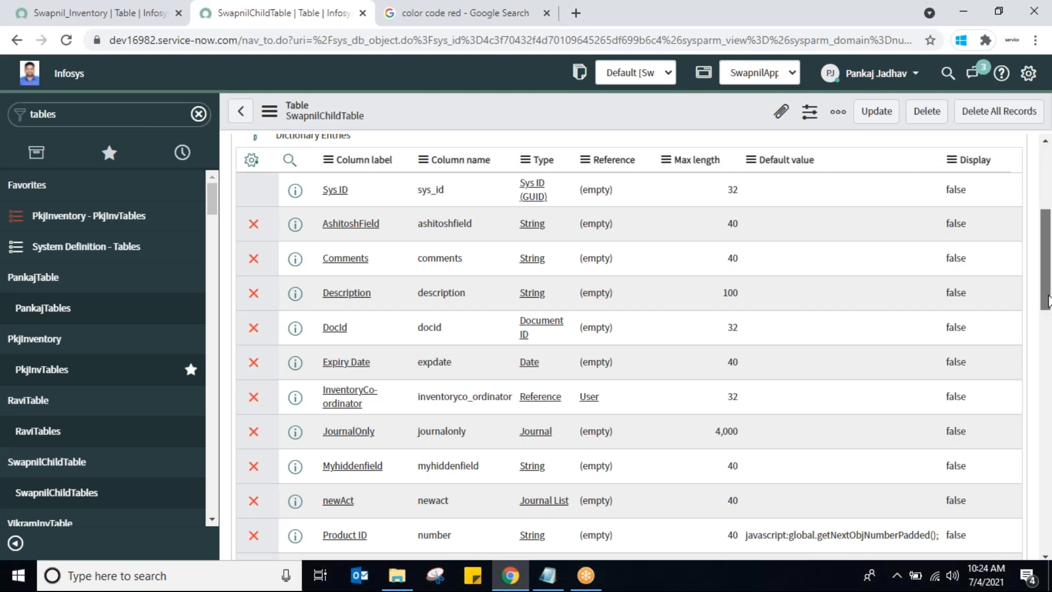
drag(1049, 307, 1050, 235)
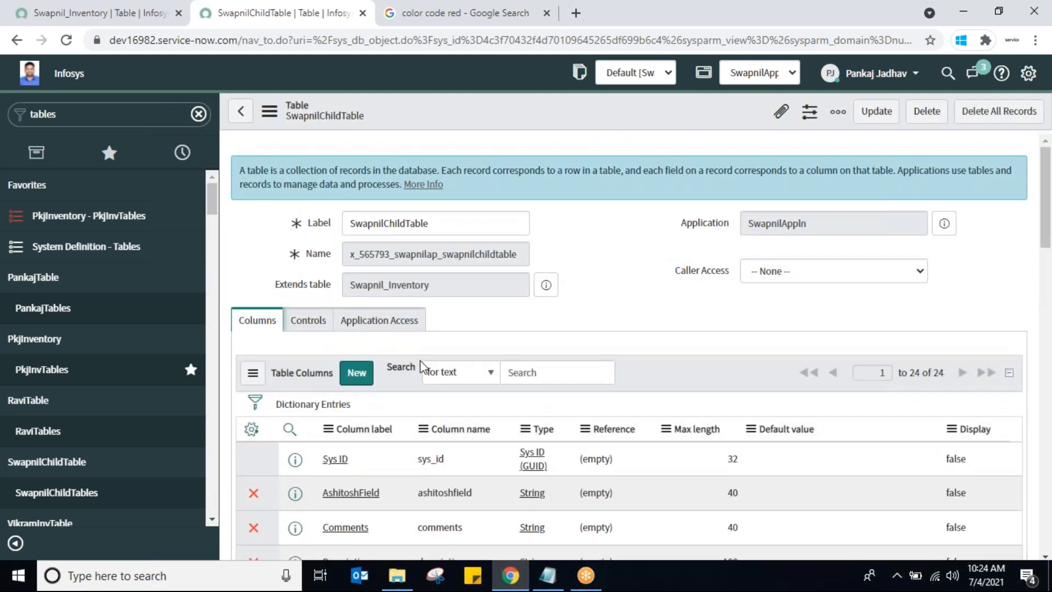
Add a String column to SwapnilChildTable with label ChildField, name childfield and max length 40
click(351, 378)
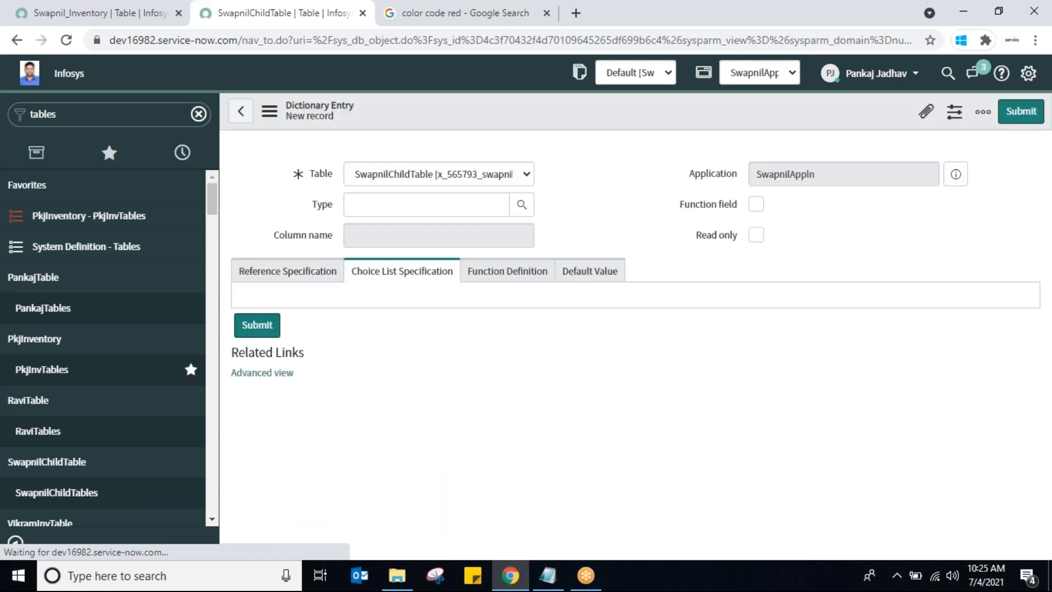
click(415, 268)
text(string)
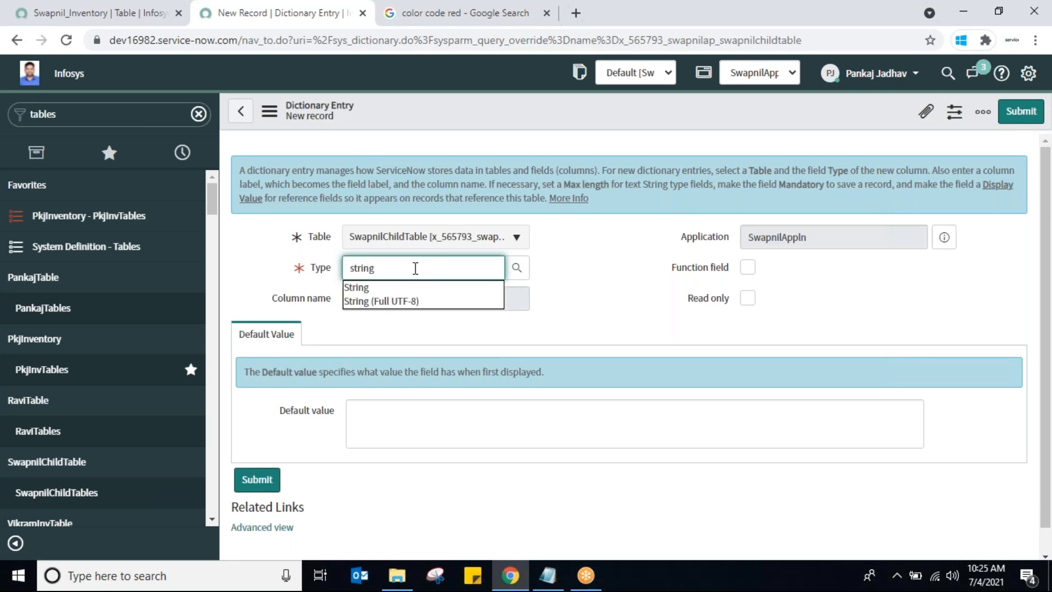
click(371, 288)
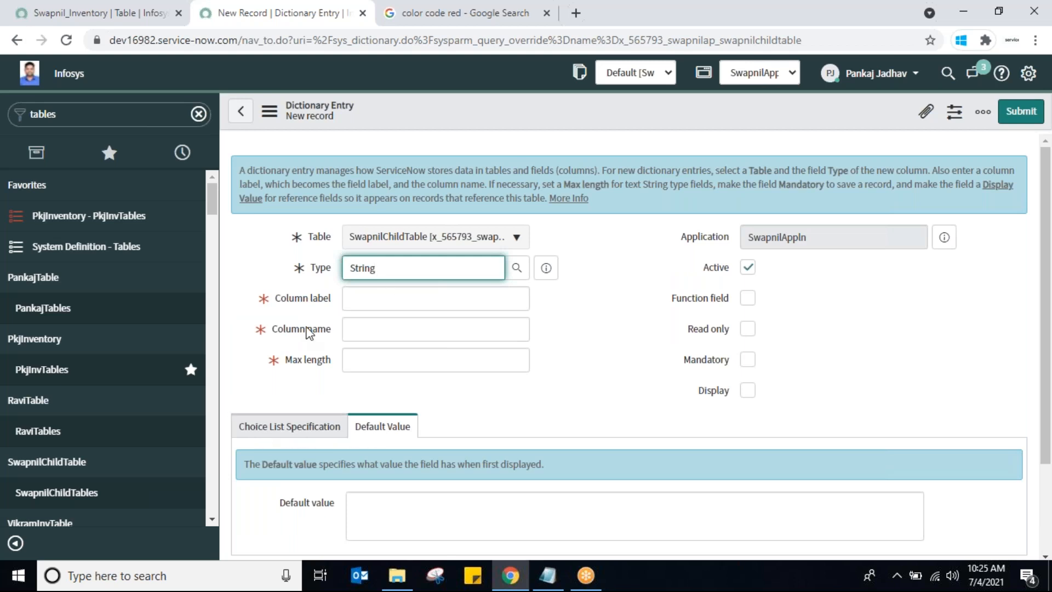
click(370, 300)
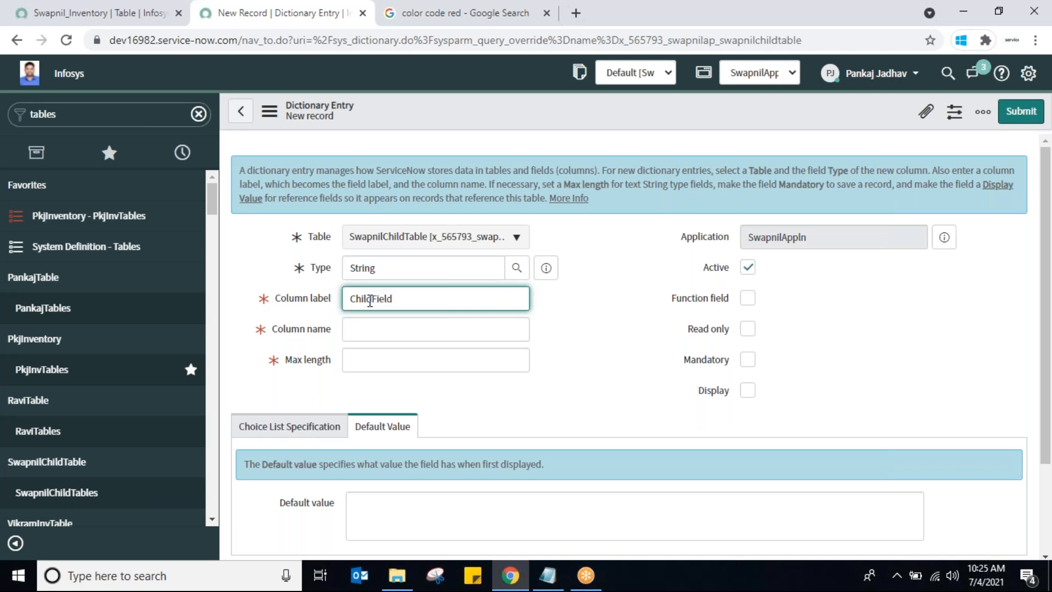
click(398, 330)
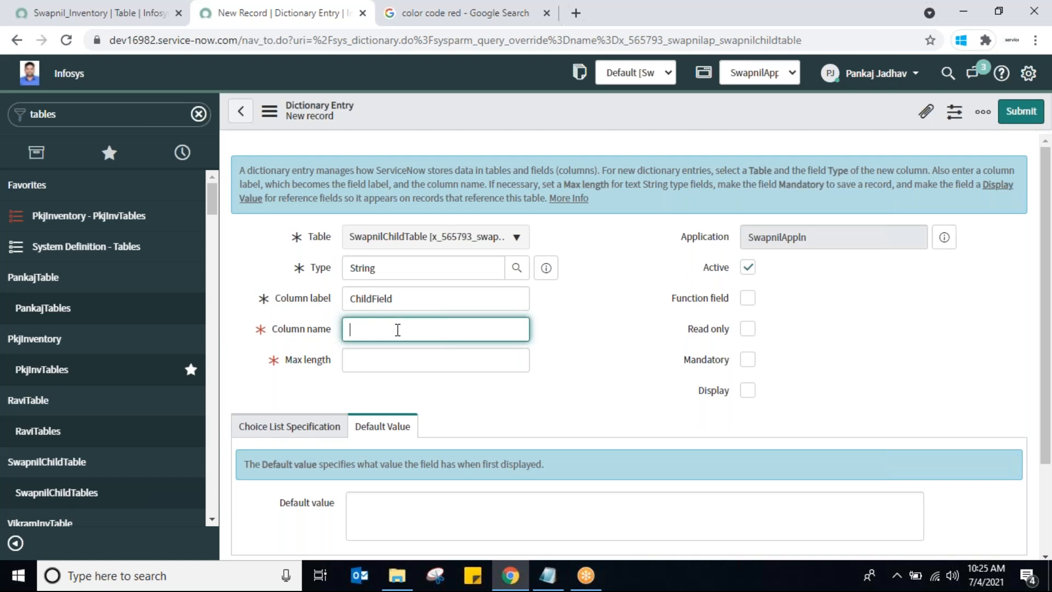
text(childfield)
click(404, 357)
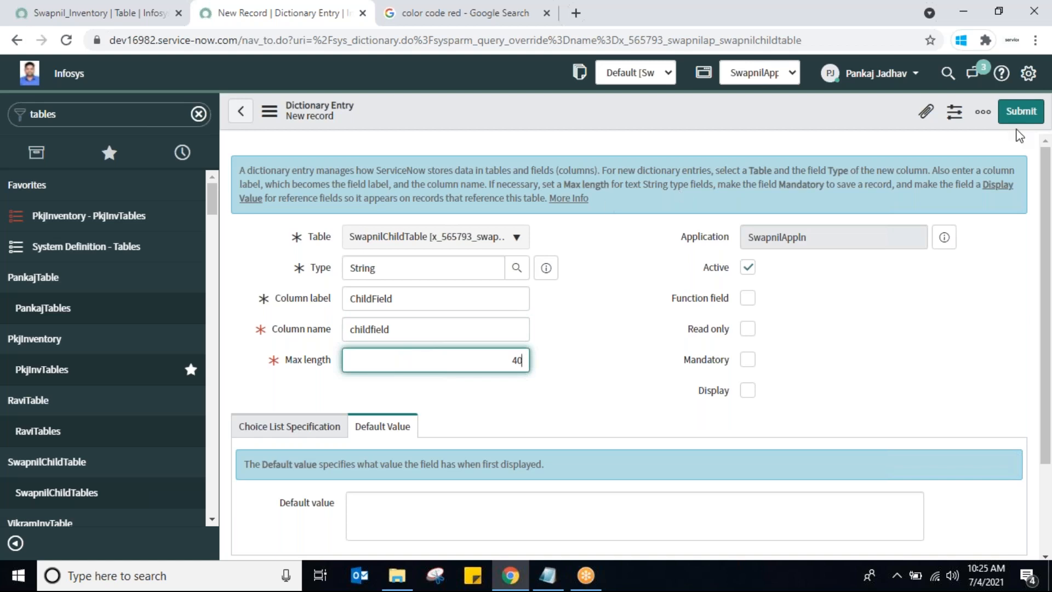
click(1022, 116)
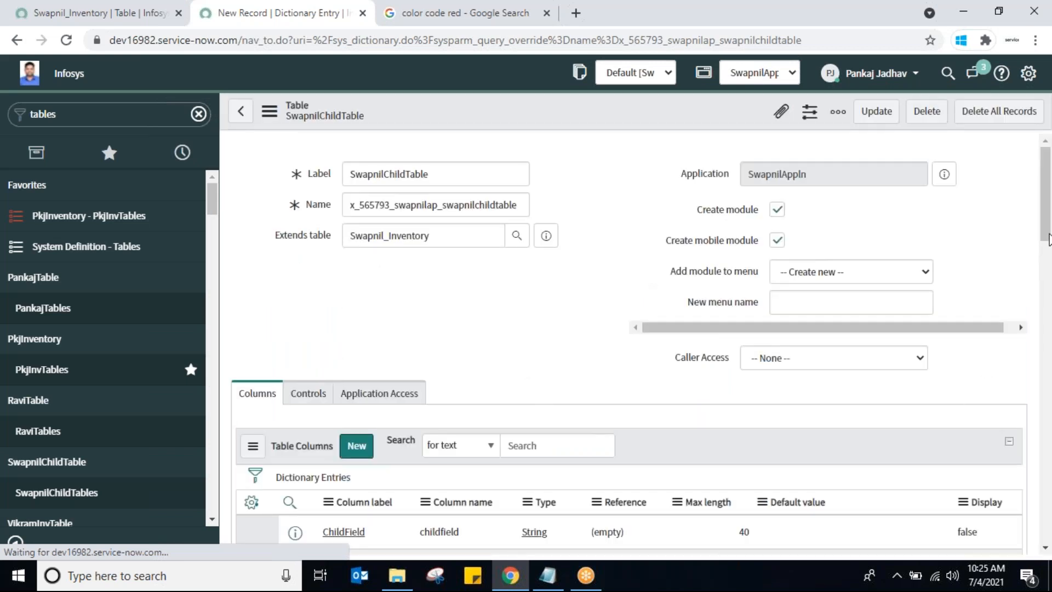
scroll(1048, 237, down, 5)
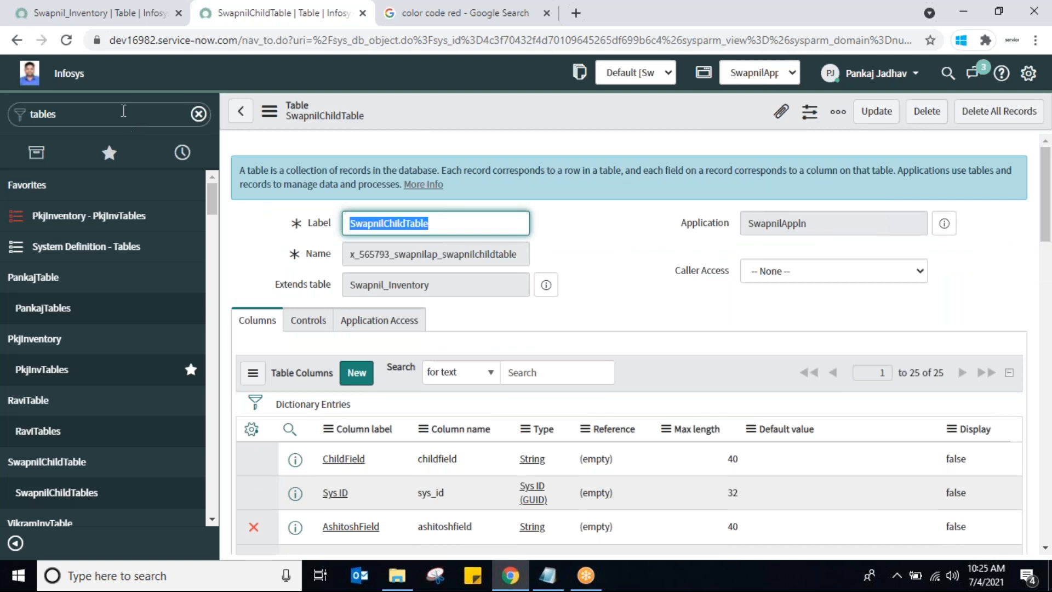
Filter the application navigator by swapnil and open the SwapnilChildTables record list
double_click(124, 111)
text(swapnil)
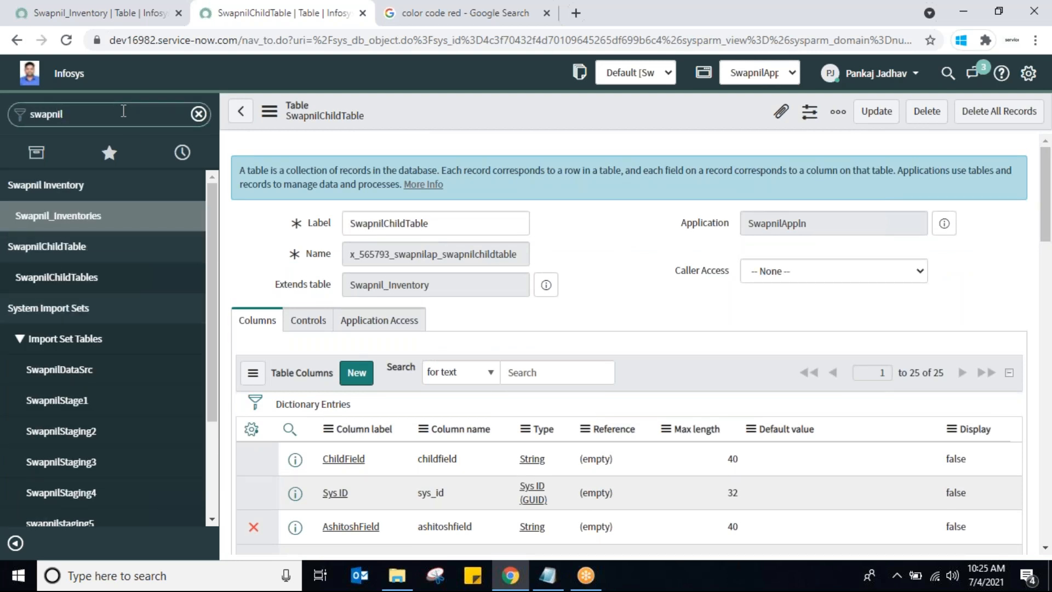
click(65, 279)
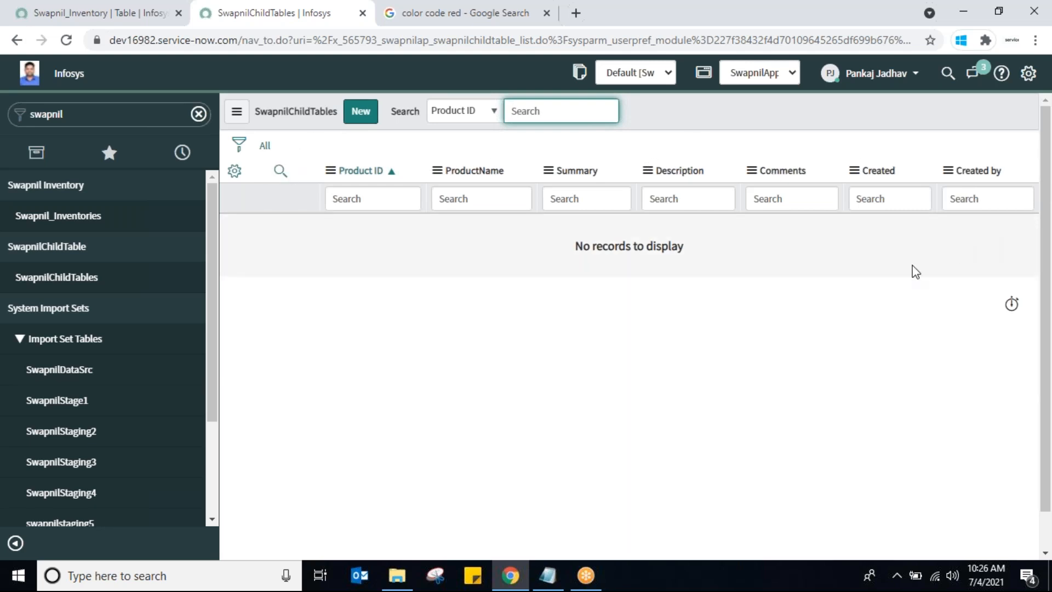
Add ChildField to the displayed list columns and place it directly after ProductName
click(235, 172)
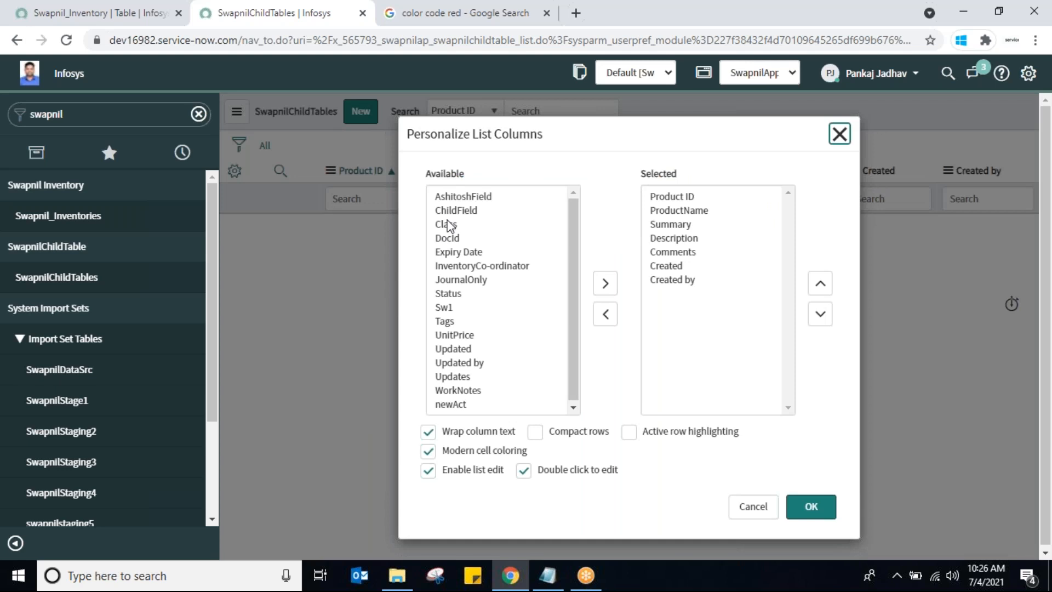
double_click(455, 210)
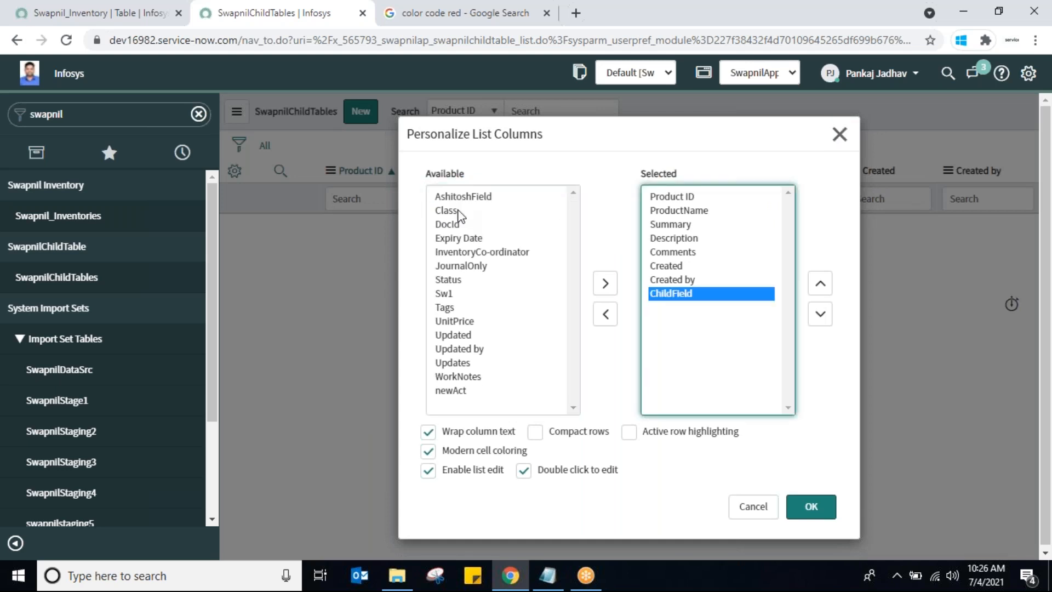
click(821, 286)
click(822, 286)
click(822, 286)
click(821, 286)
click(825, 293)
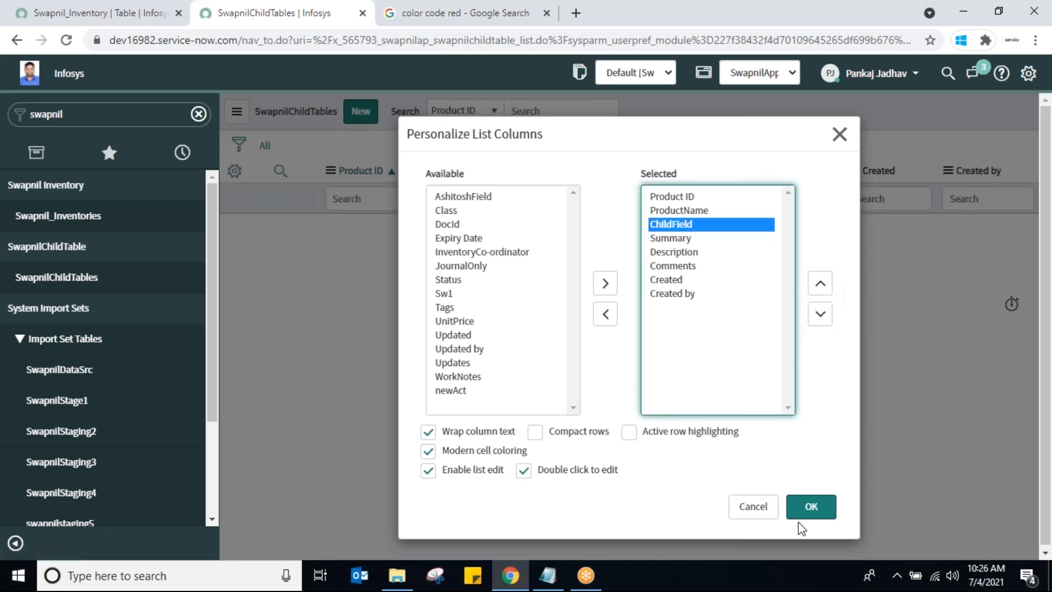
click(810, 512)
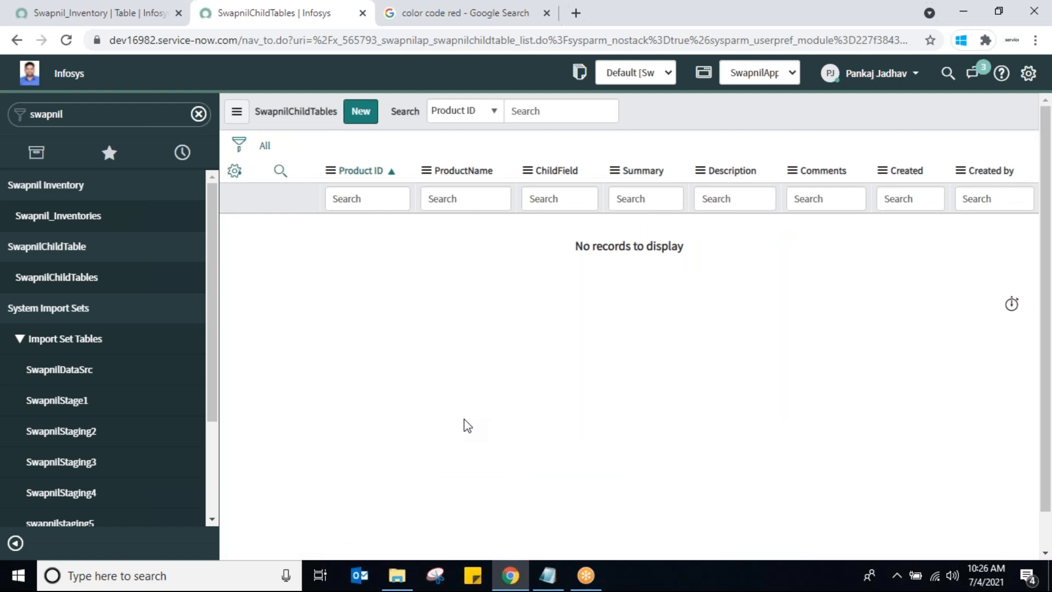
Open the form layout configuration from a new SwapnilChildTable record and look through its available fields
click(364, 113)
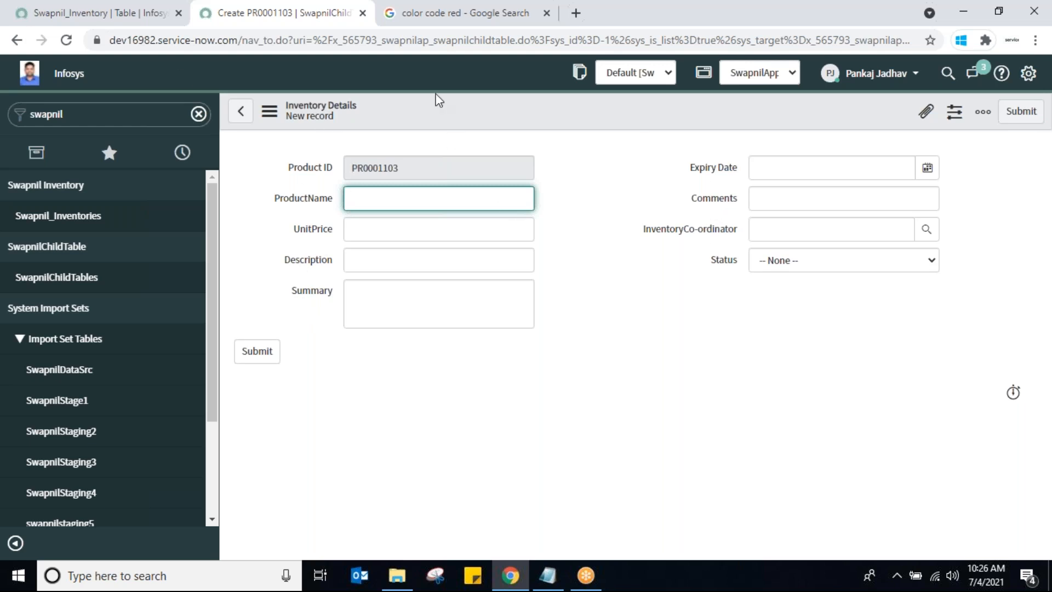
right_click(461, 111)
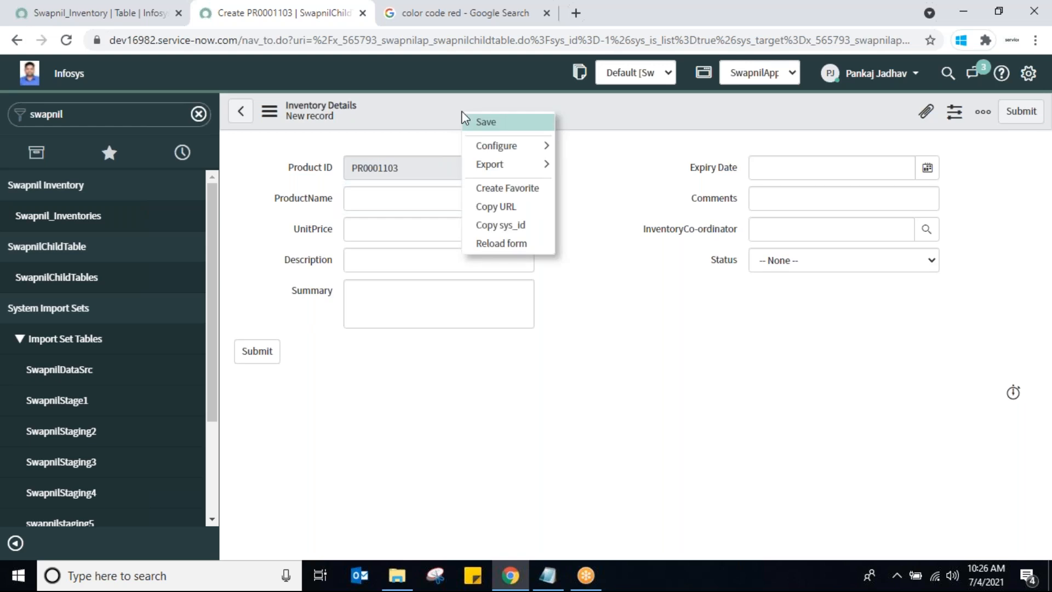
mouse_move(537, 150)
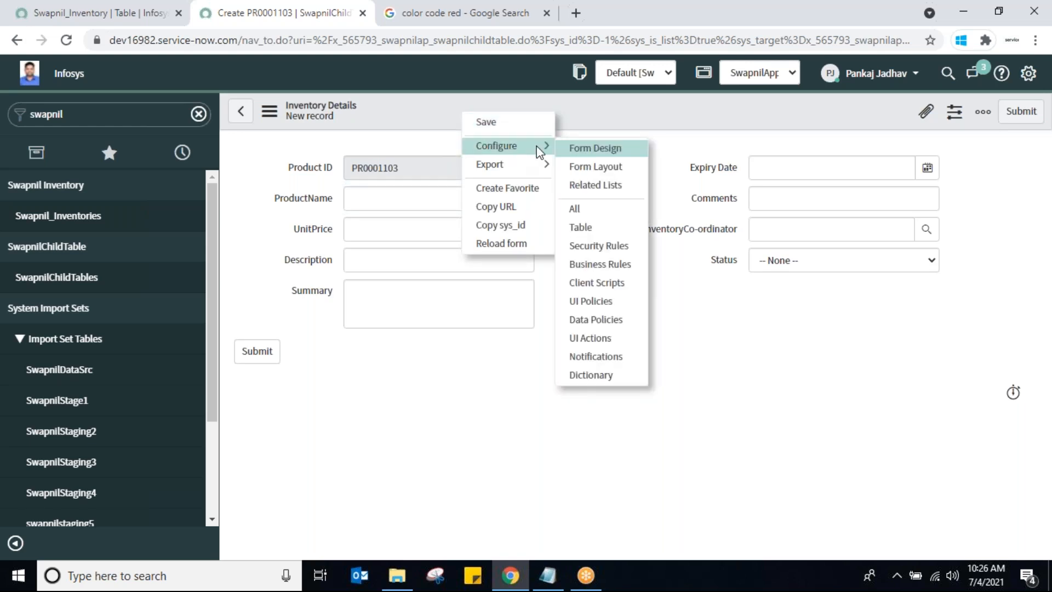
click(625, 167)
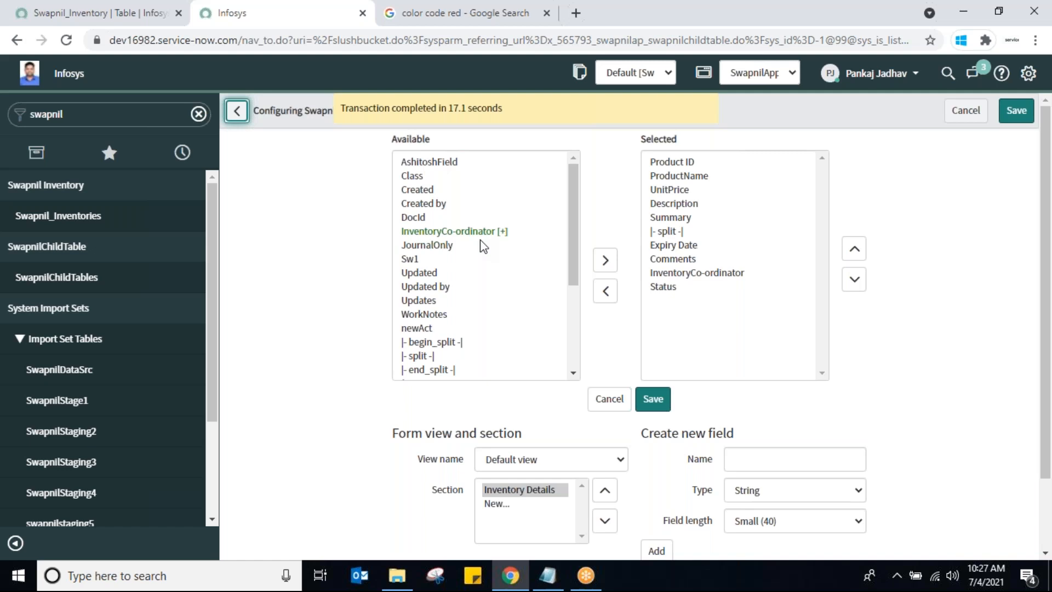
drag(572, 270, 583, 373)
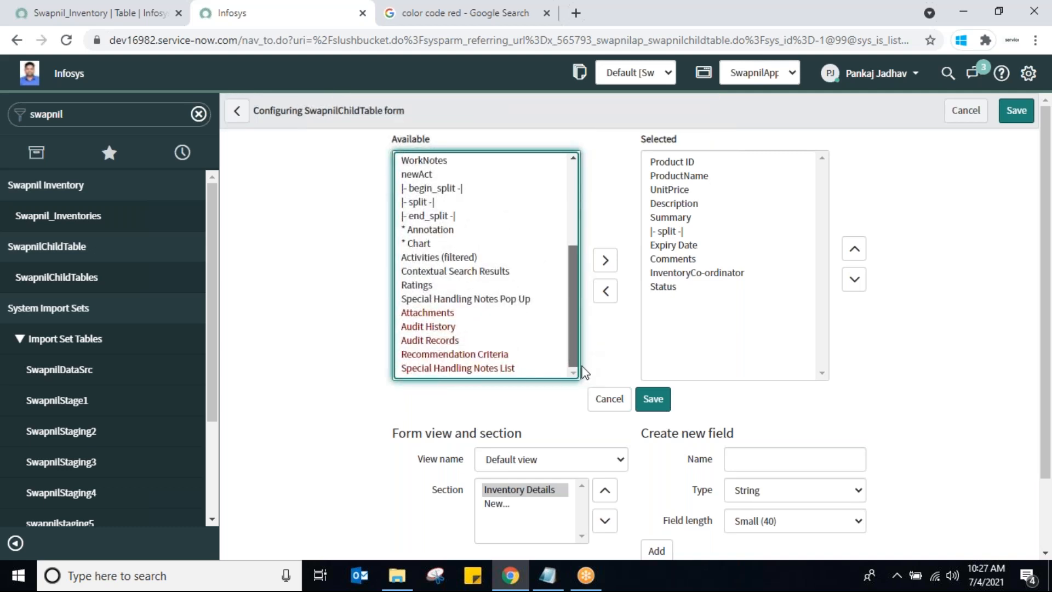
drag(585, 367, 569, 248)
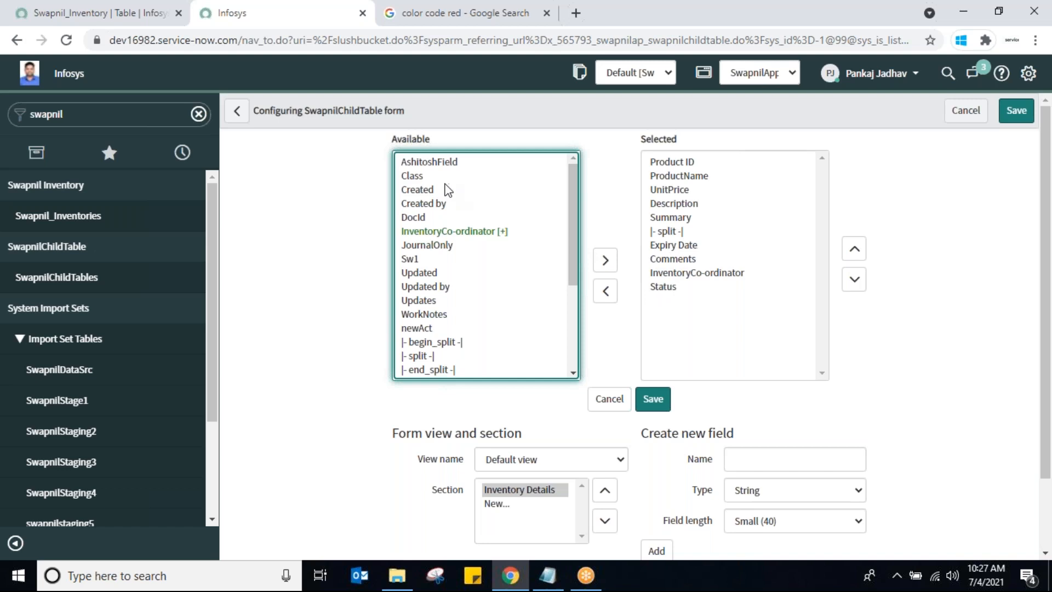
Search the available and selected fields of the form layout for ChildField
click(419, 163)
key(Down)
key(Down)
key(Down)
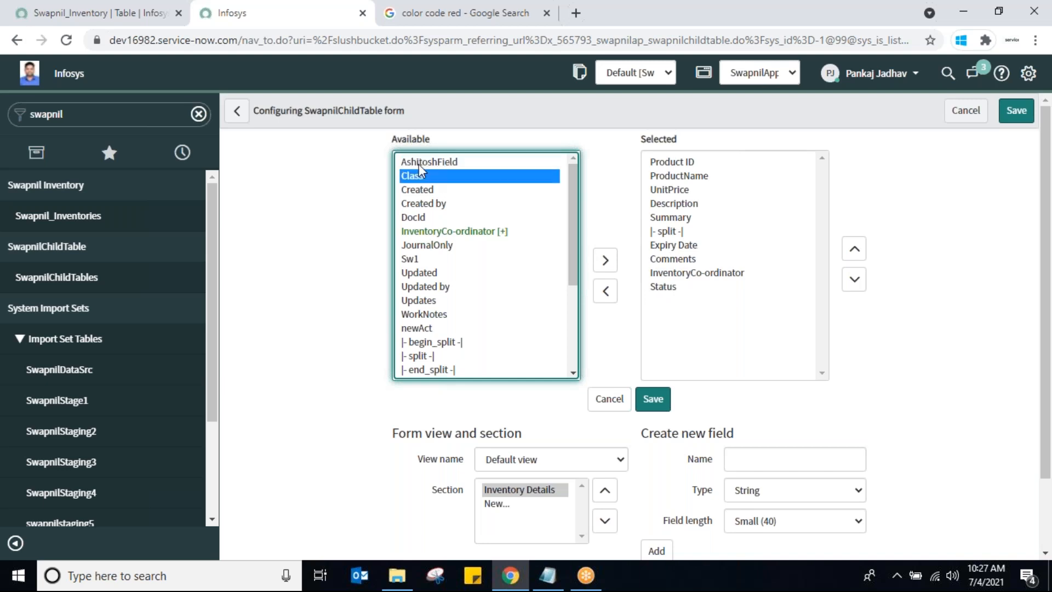
key(c)
key(c)
key(c)
key(c)
key(c)
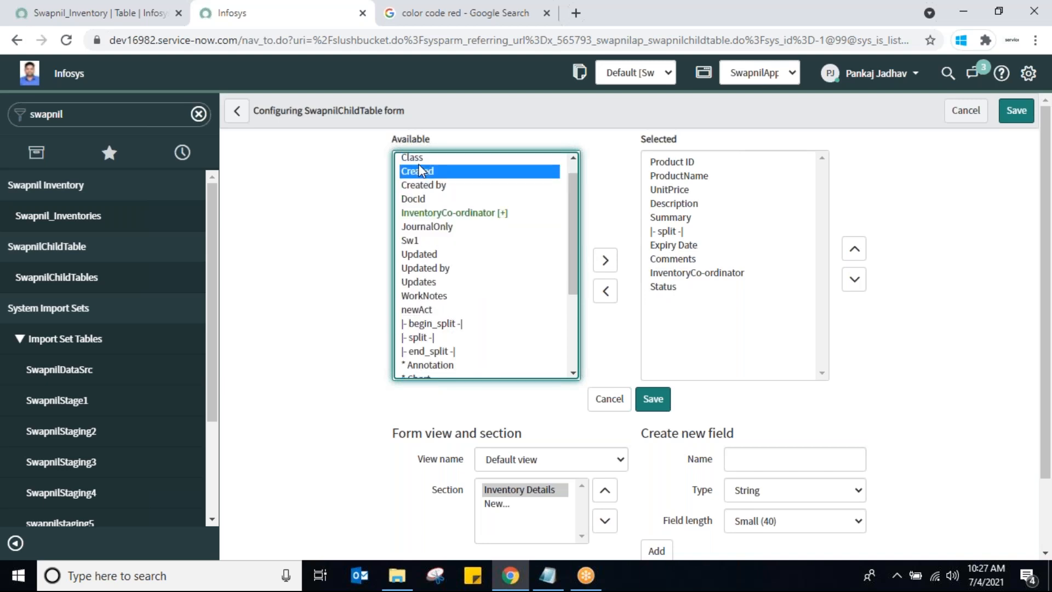
key(c)
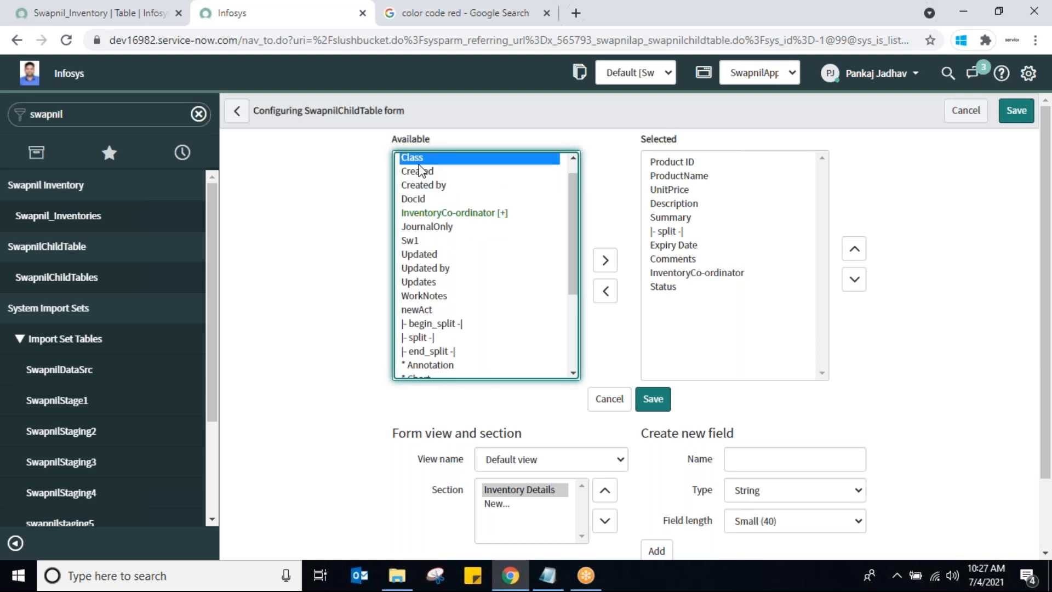
key(c)
key(c)
key(c)
key(c)
click(658, 273)
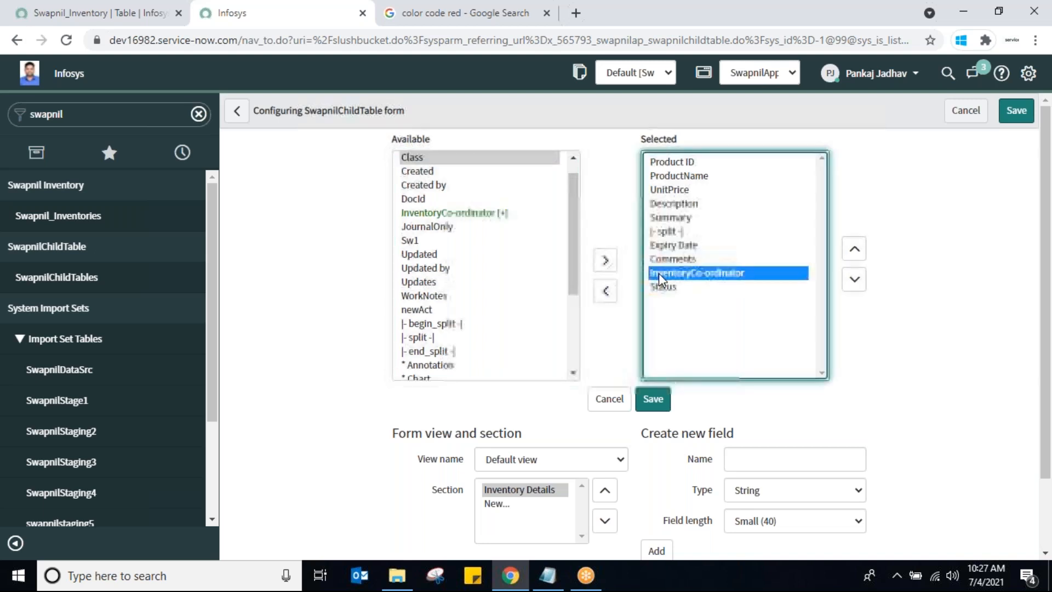
key(Up)
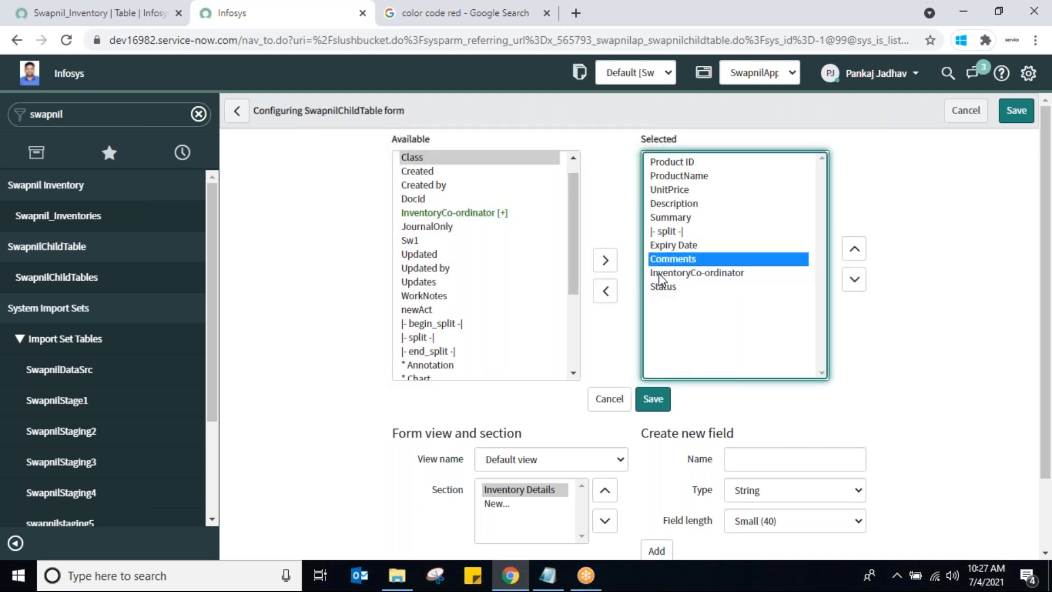
drag(1050, 406, 1050, 496)
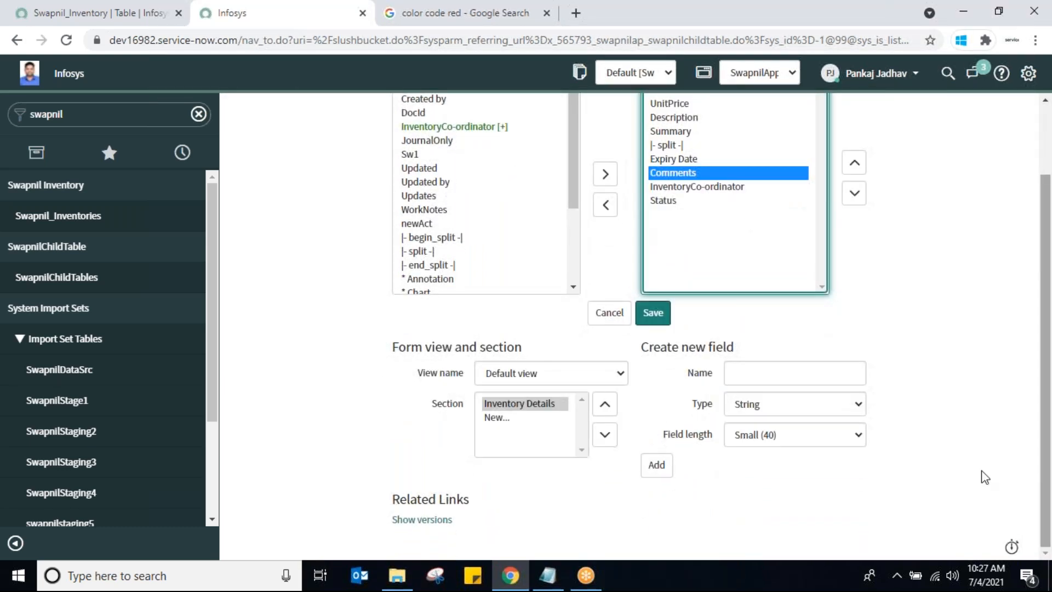
click(497, 418)
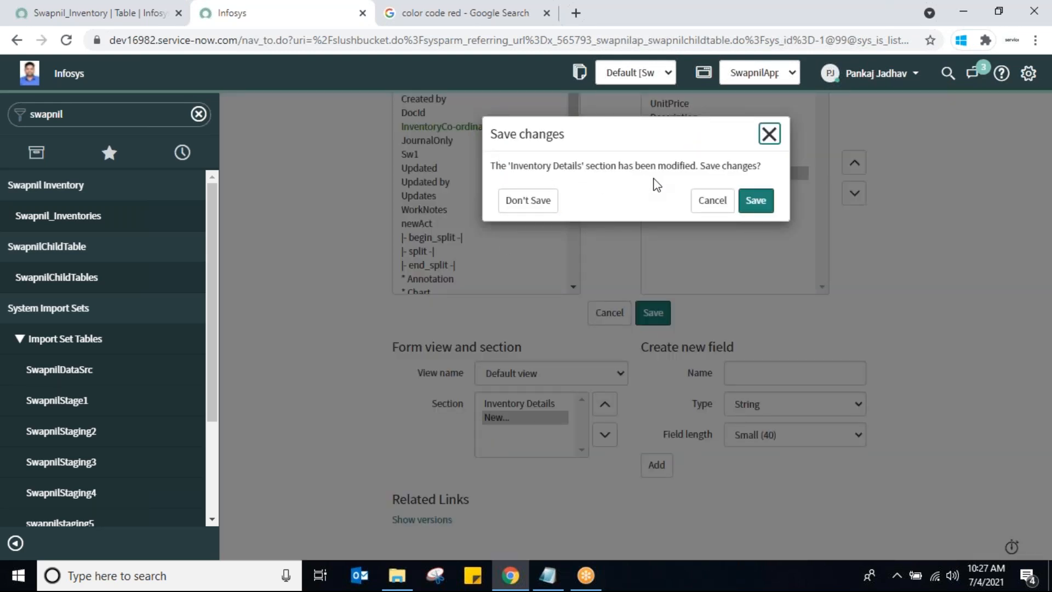
click(705, 202)
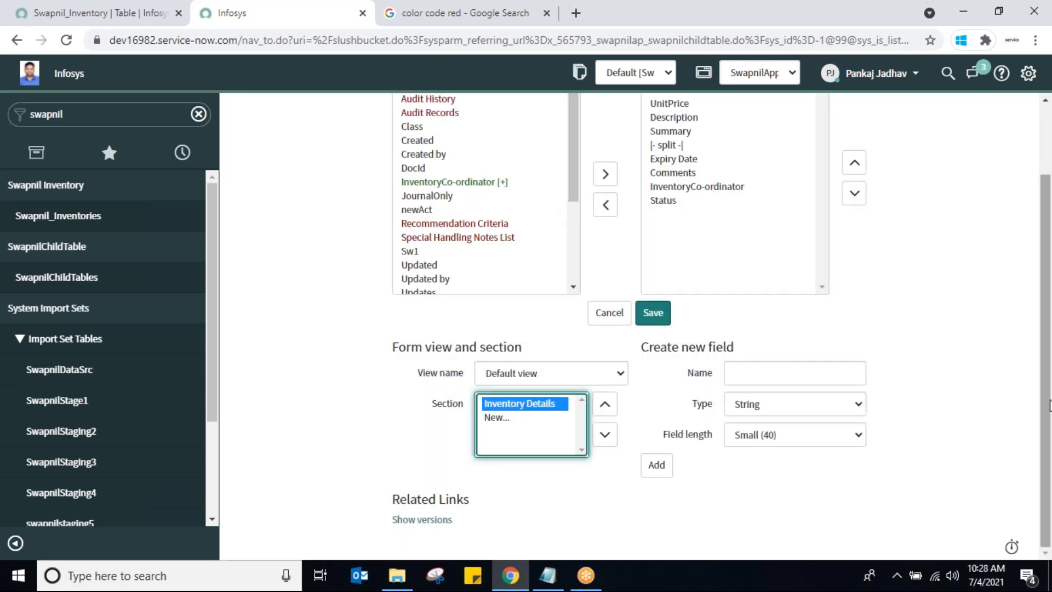
scroll(1048, 405, up, 2)
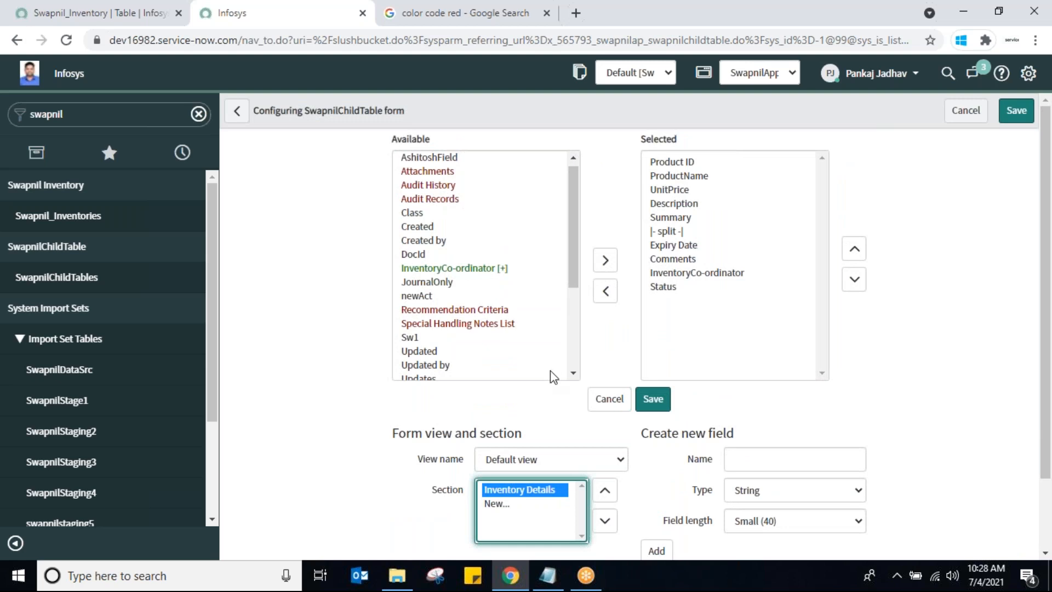
click(607, 399)
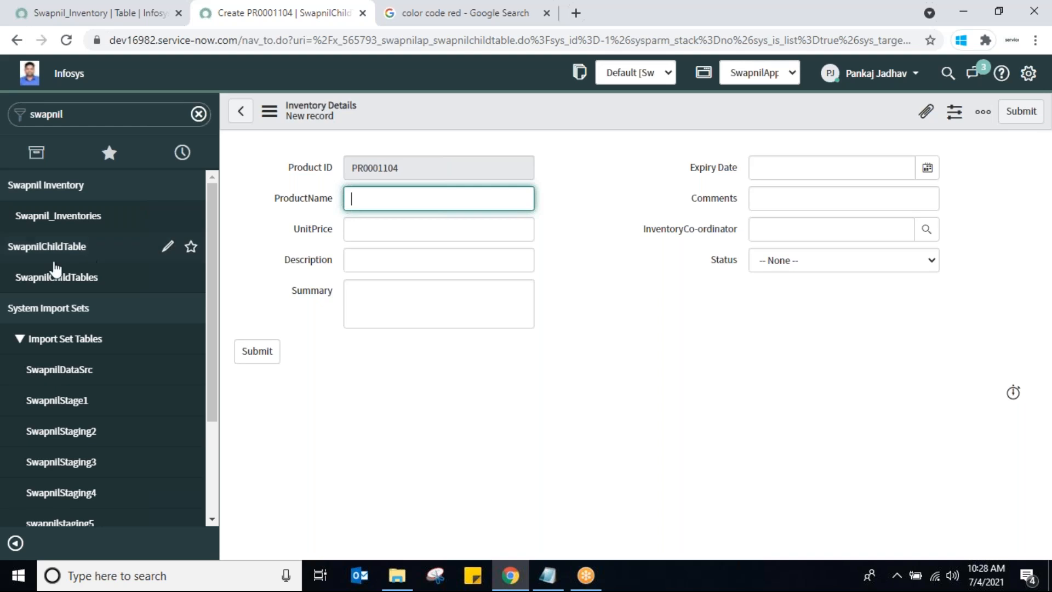
Open Form Design from a new SwapnilChildTable record, place ChildField below Status in the Inventory Details section, and save the form
click(52, 282)
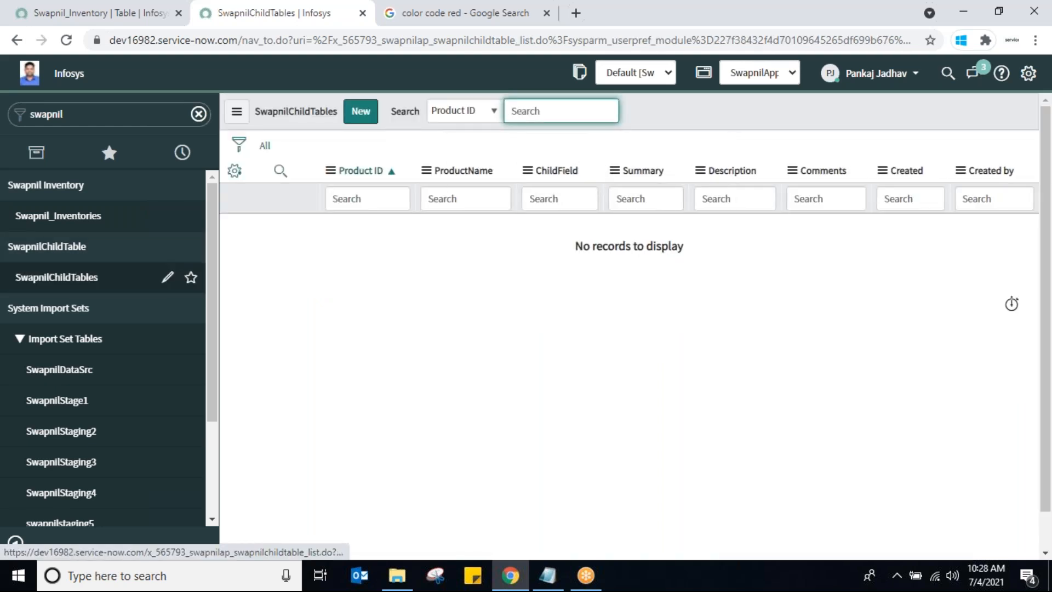
click(360, 115)
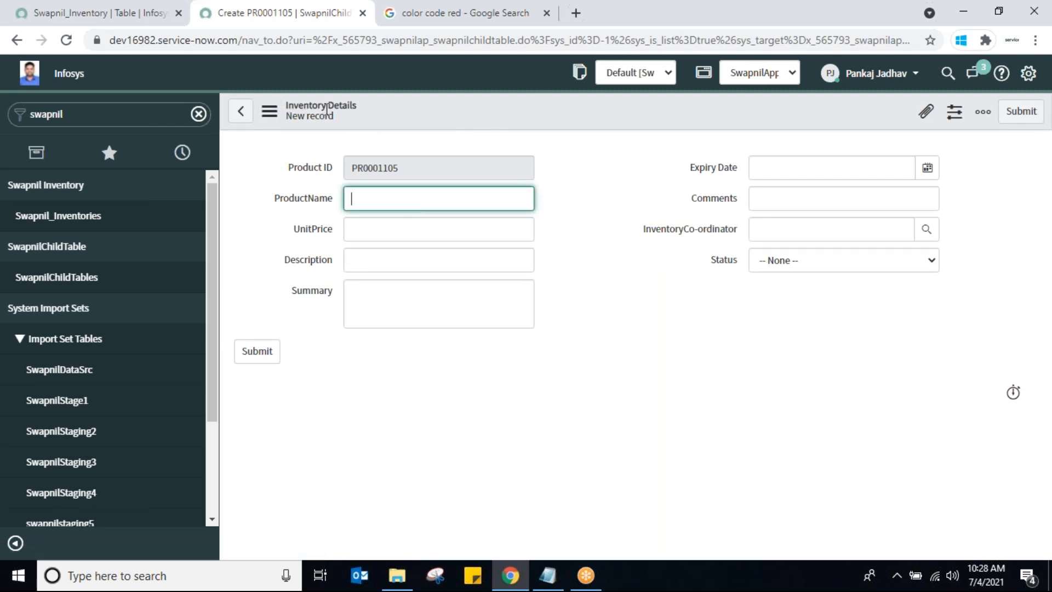
right_click(505, 111)
mouse_move(577, 143)
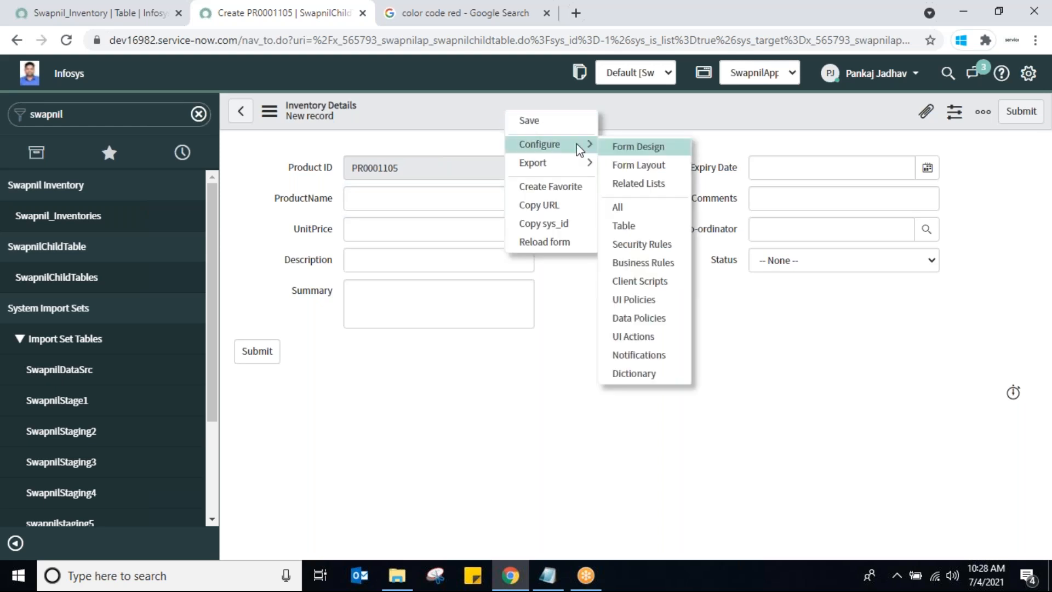
click(628, 149)
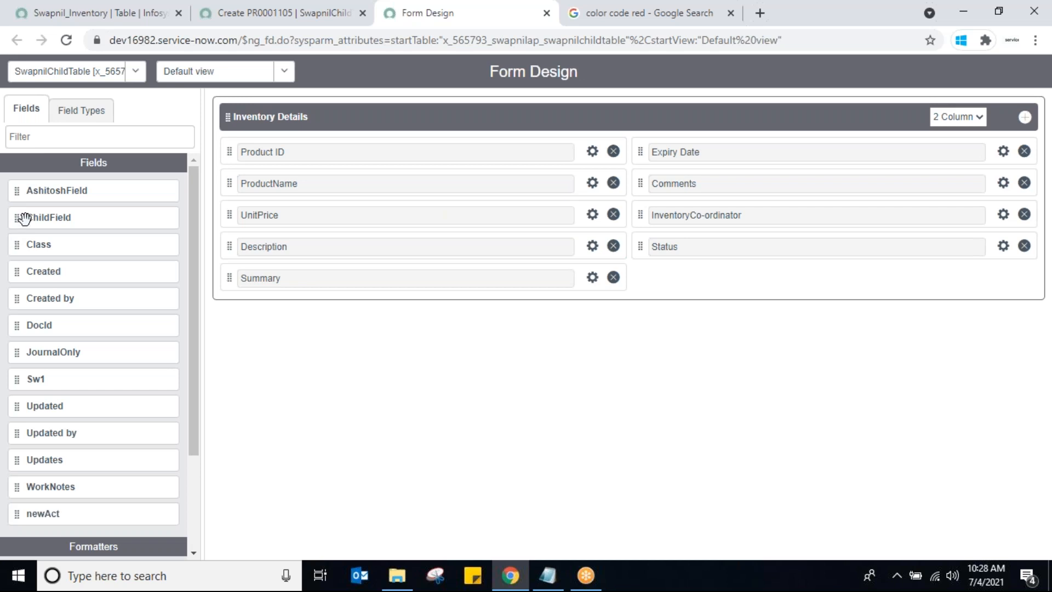
drag(24, 218, 675, 278)
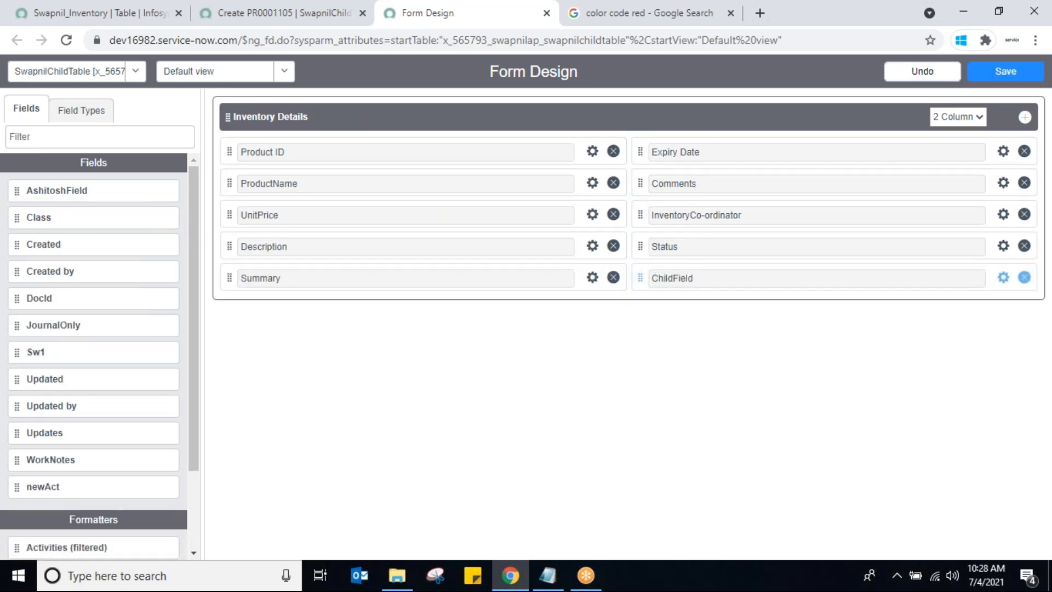
click(1005, 77)
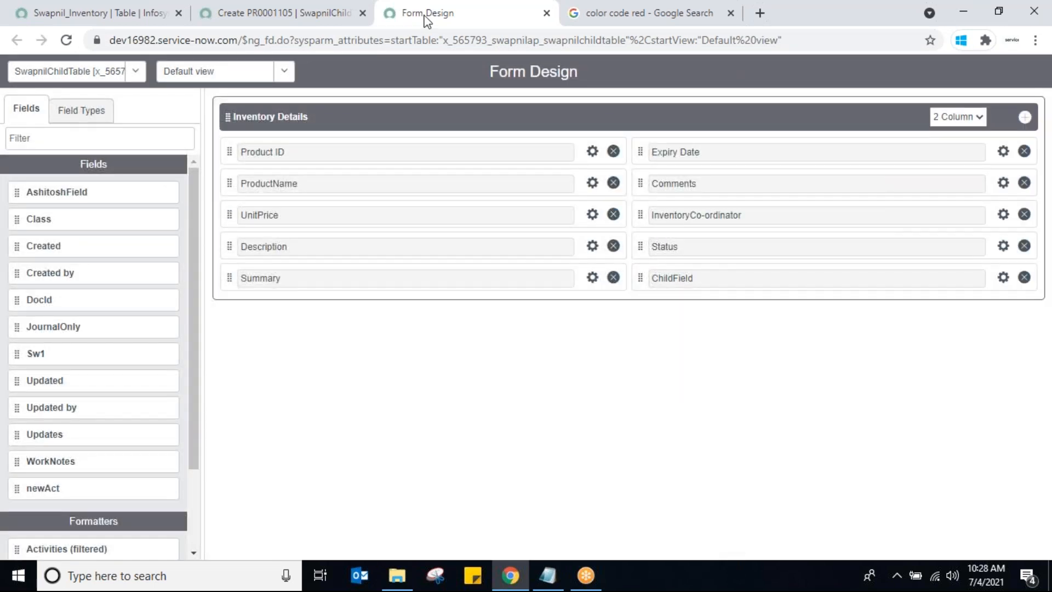
Close the Form Design page and reload the new SwapnilChildTable record form
right_click(428, 24)
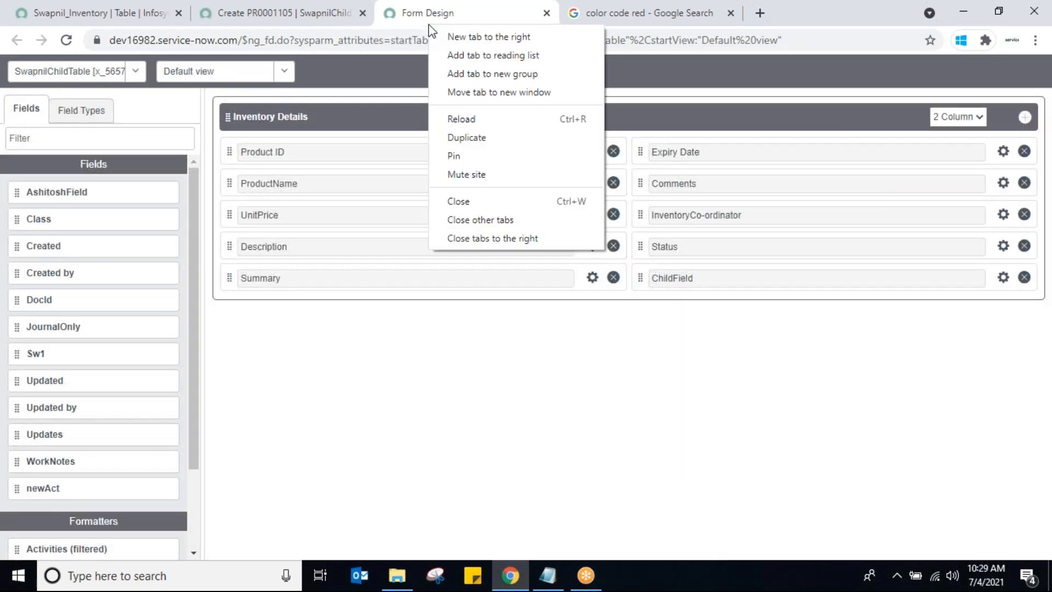
click(459, 202)
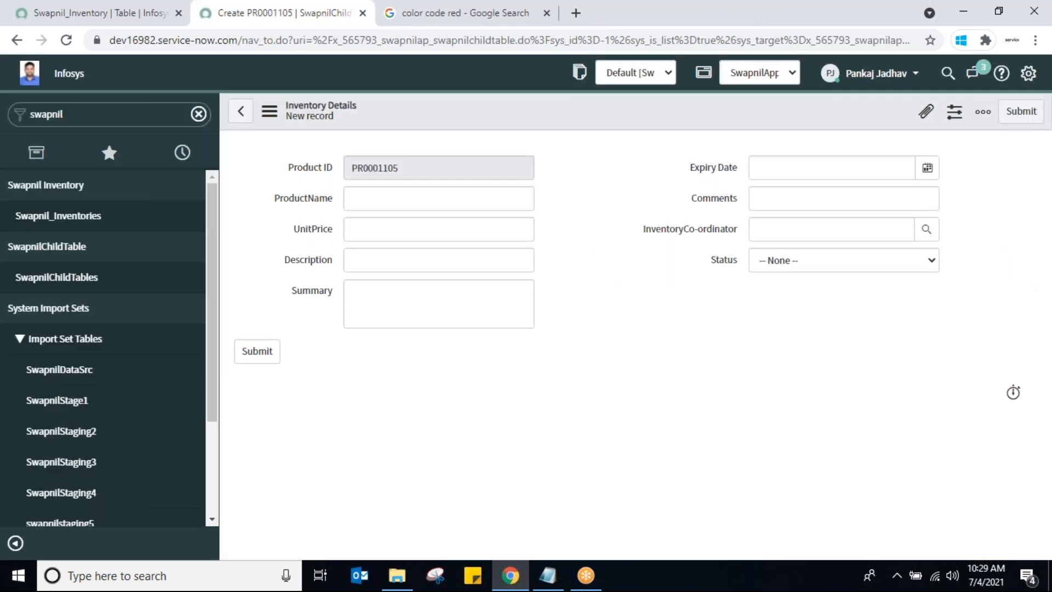
right_click(585, 115)
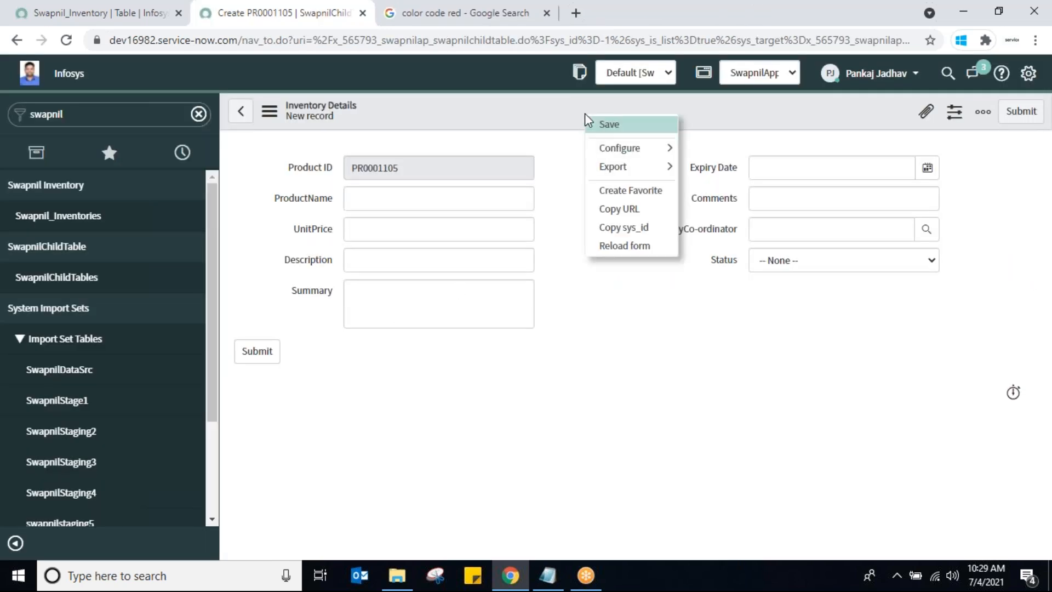
Reload the new Inventory Details form and check its fields, including ChildField
click(625, 247)
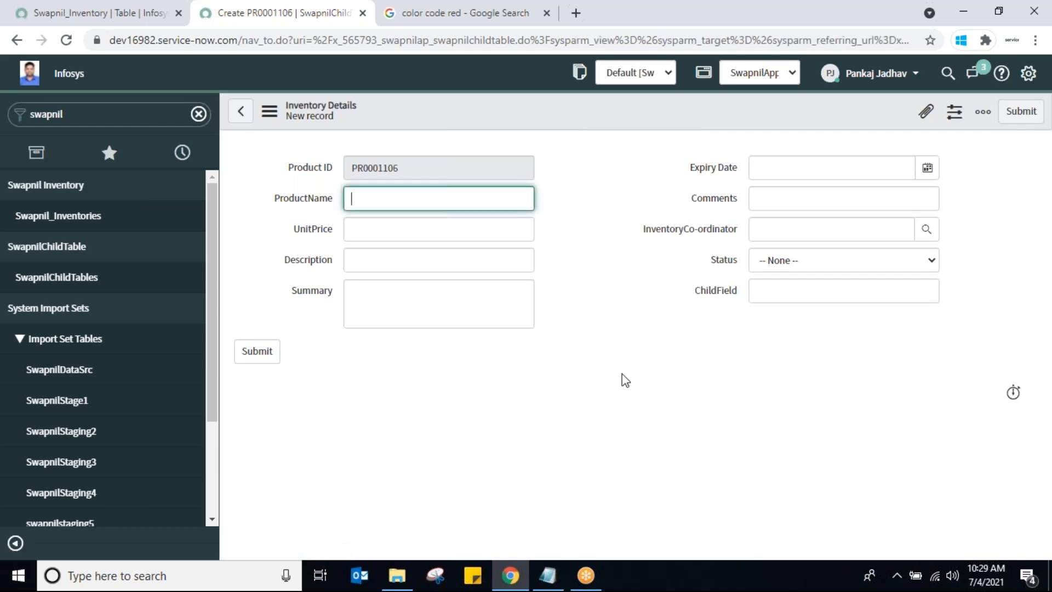
click(795, 293)
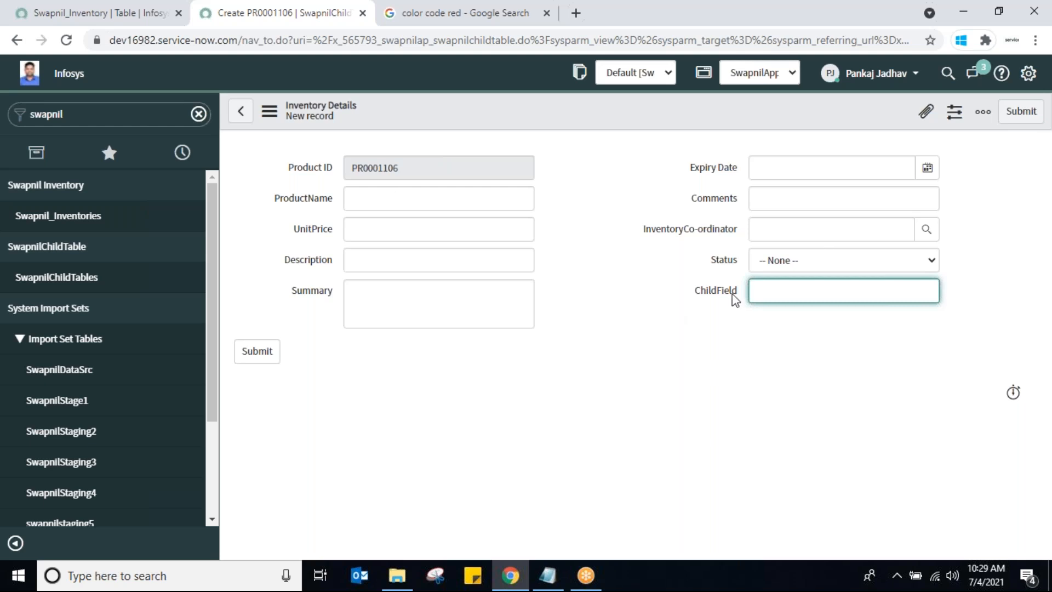
click(382, 303)
click(387, 199)
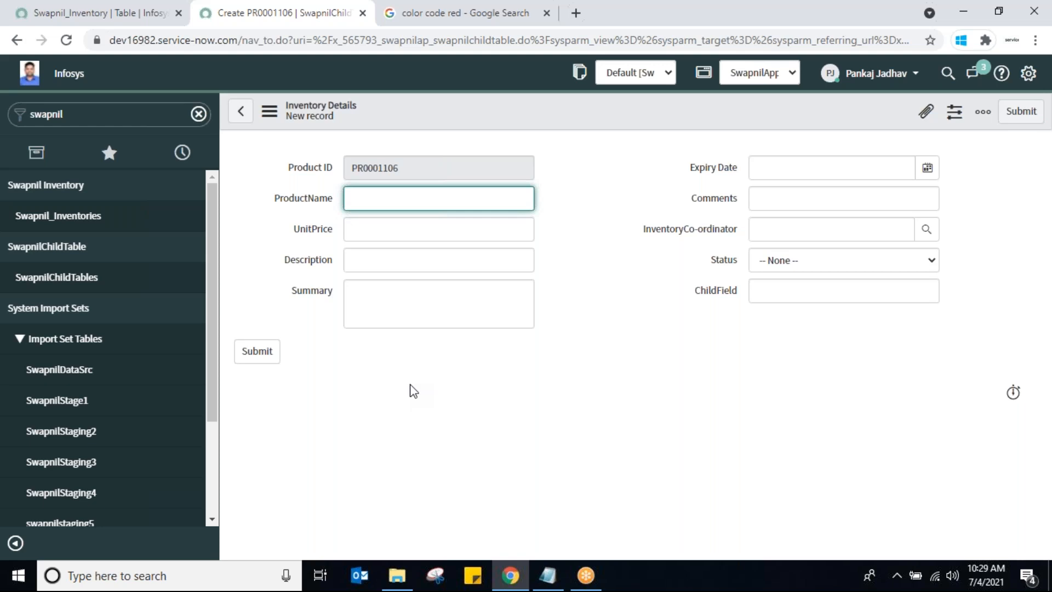
Close the browser tabs with the new inventory record and the red color code search
right_click(248, 17)
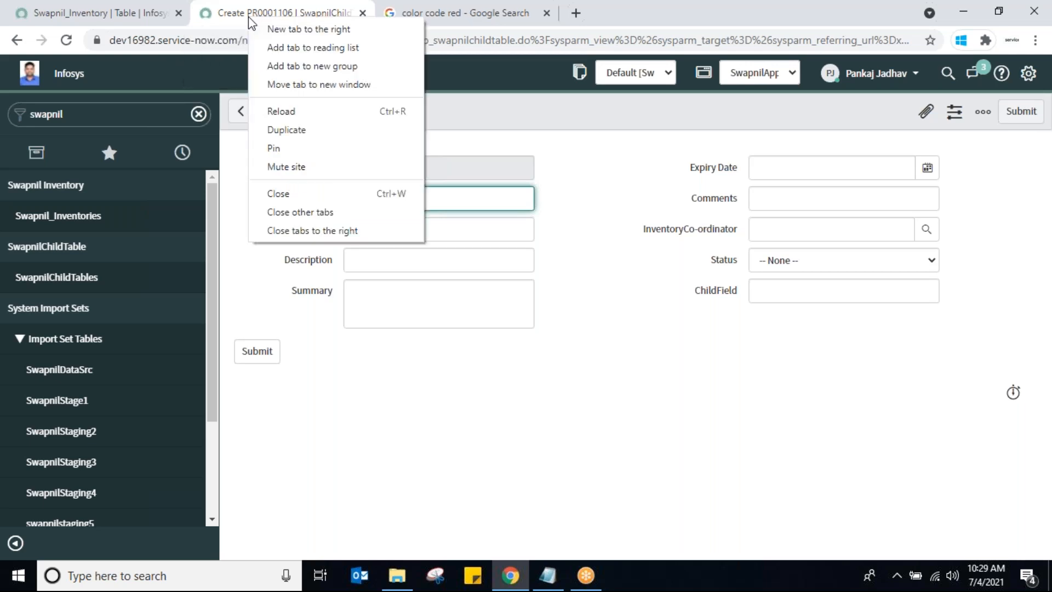
click(291, 195)
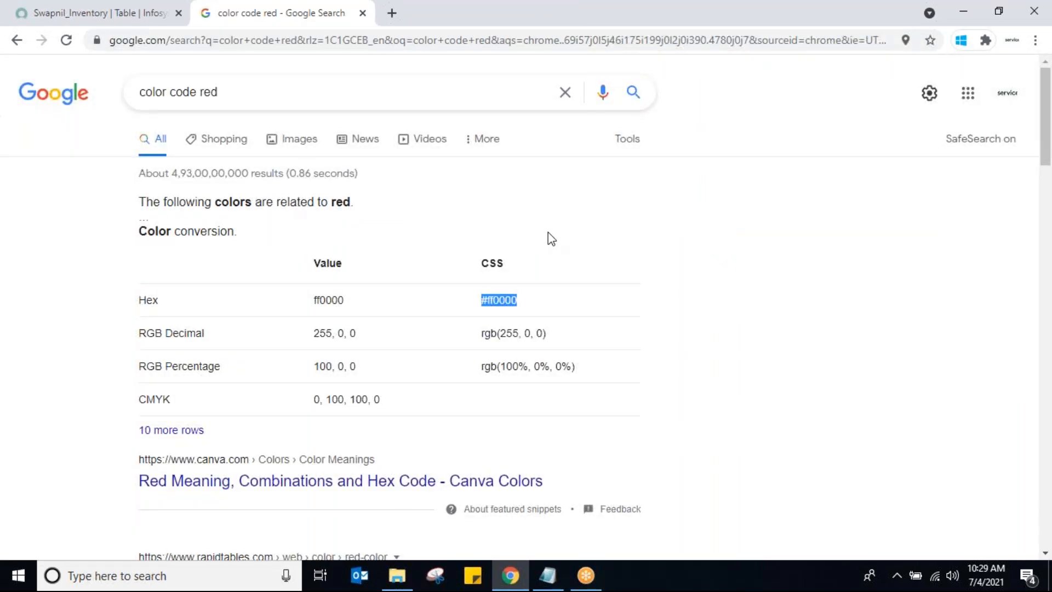
right_click(290, 12)
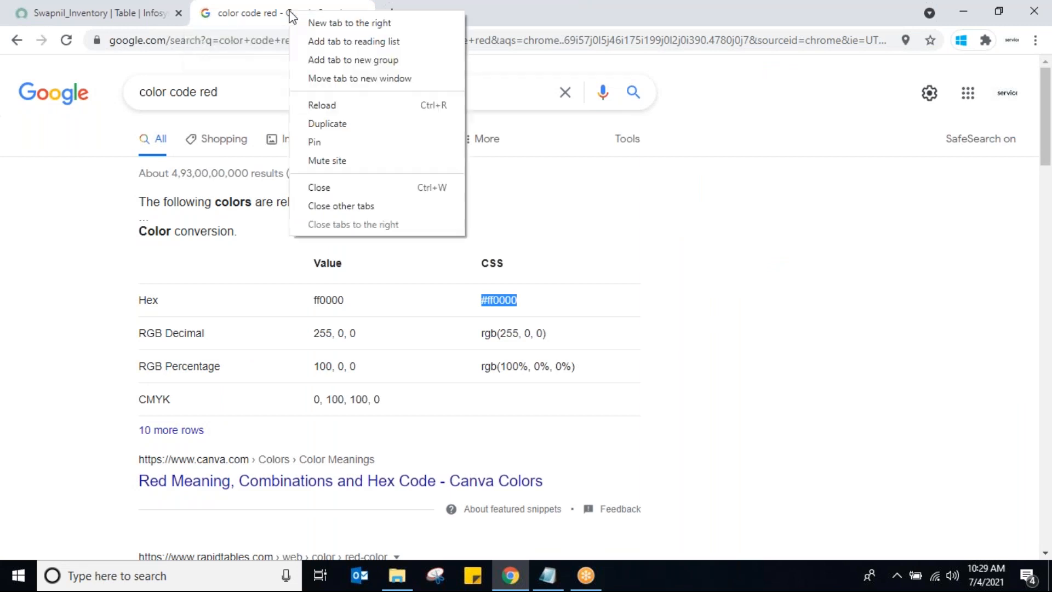
click(340, 188)
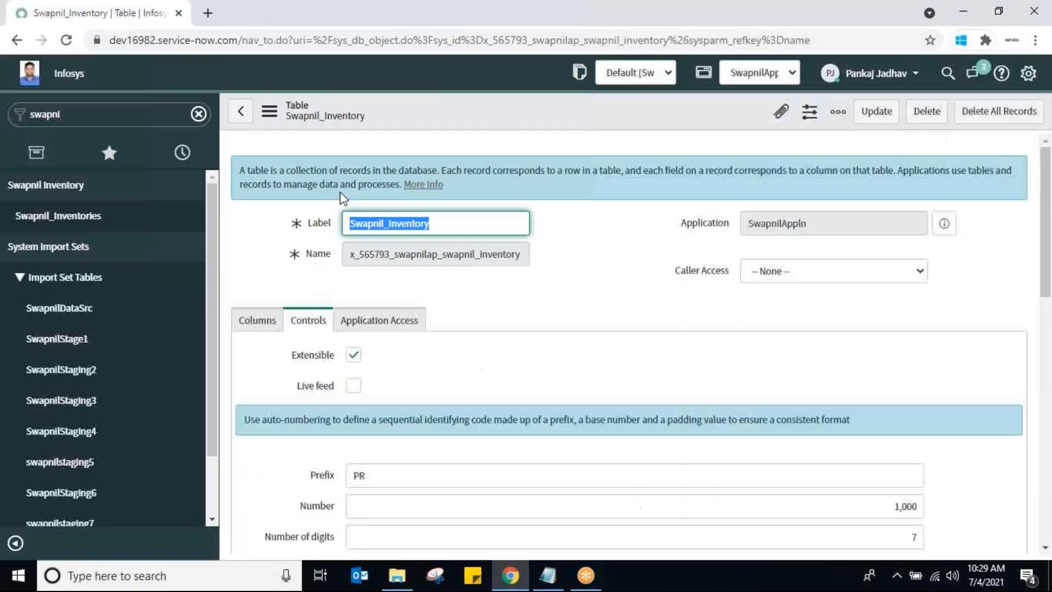
Filter the navigator for "change" and start a new change request to show the change type choices
click(109, 111)
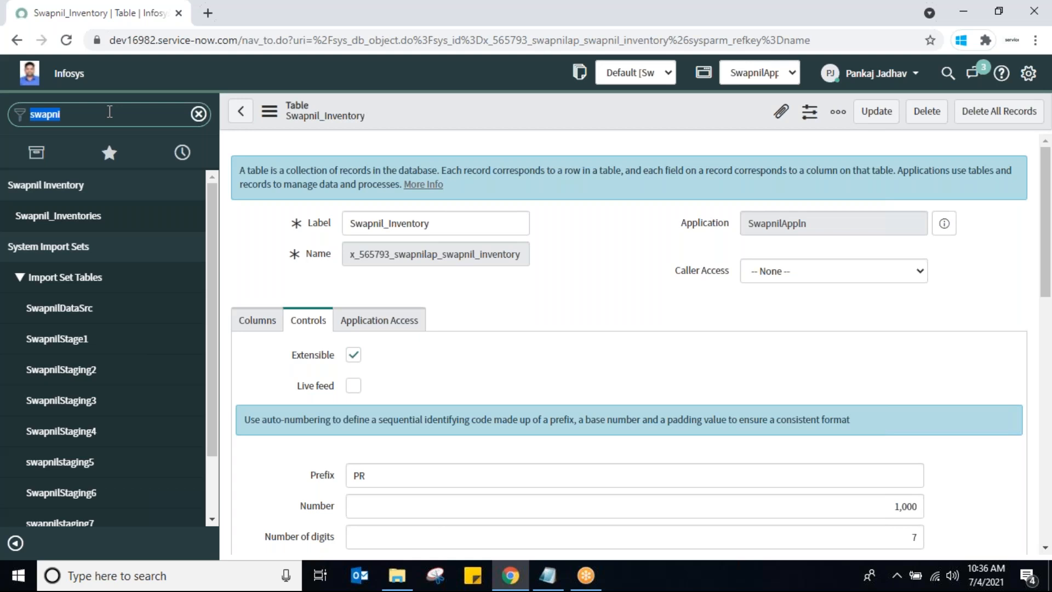
text(change)
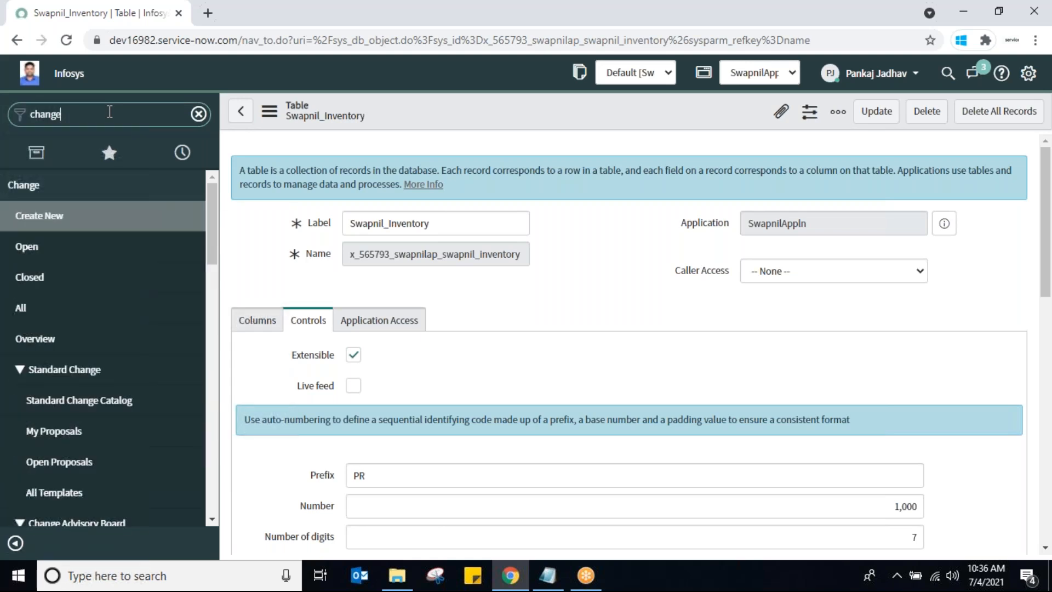
click(54, 216)
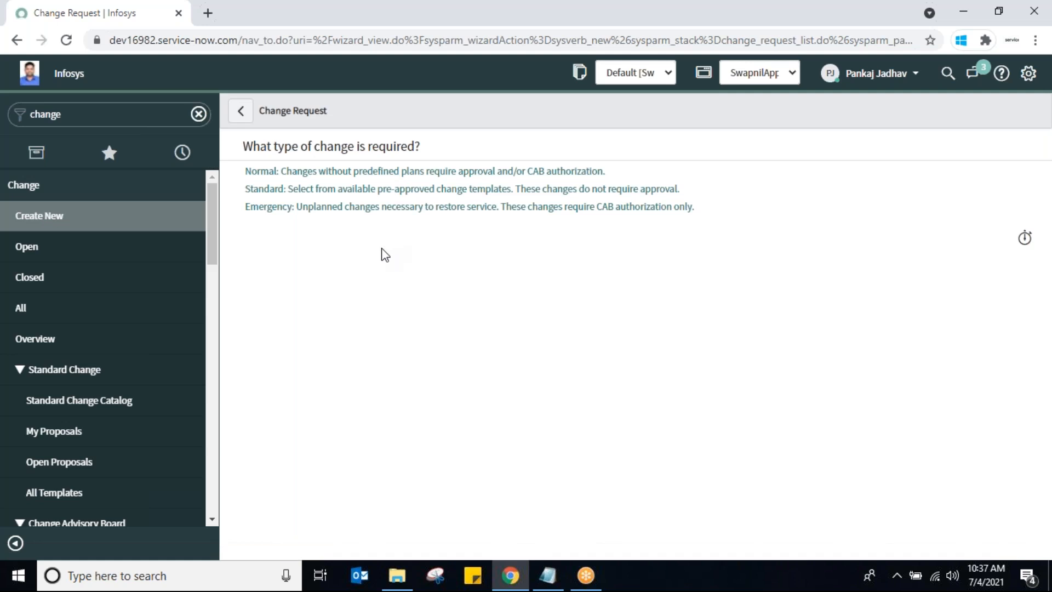
Open the dev16982.service-now.com instance in a second browser tab, keeping the change type page in the first
click(208, 12)
text(dev)
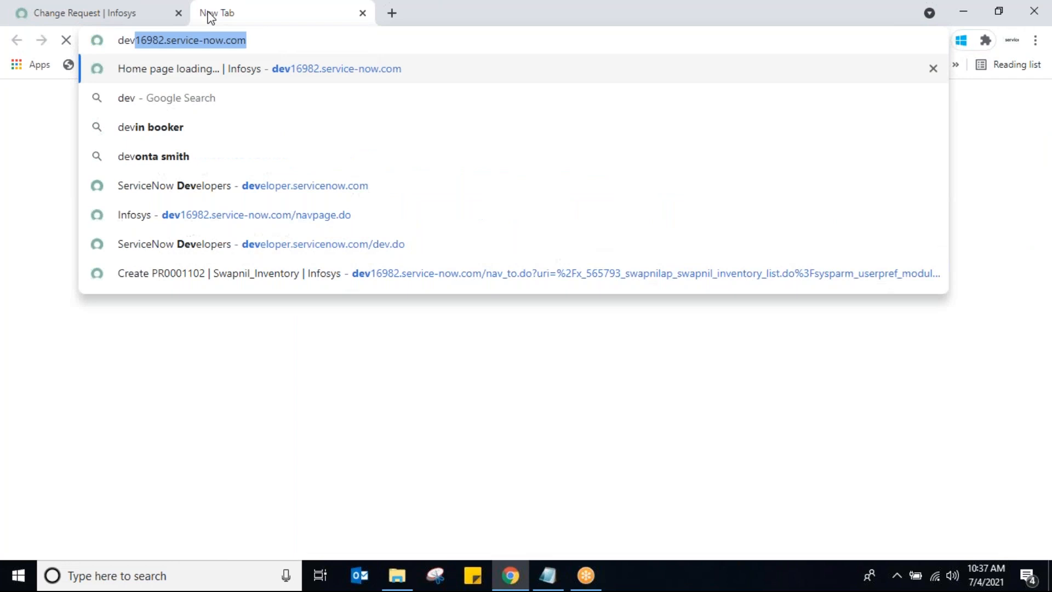
key(Return)
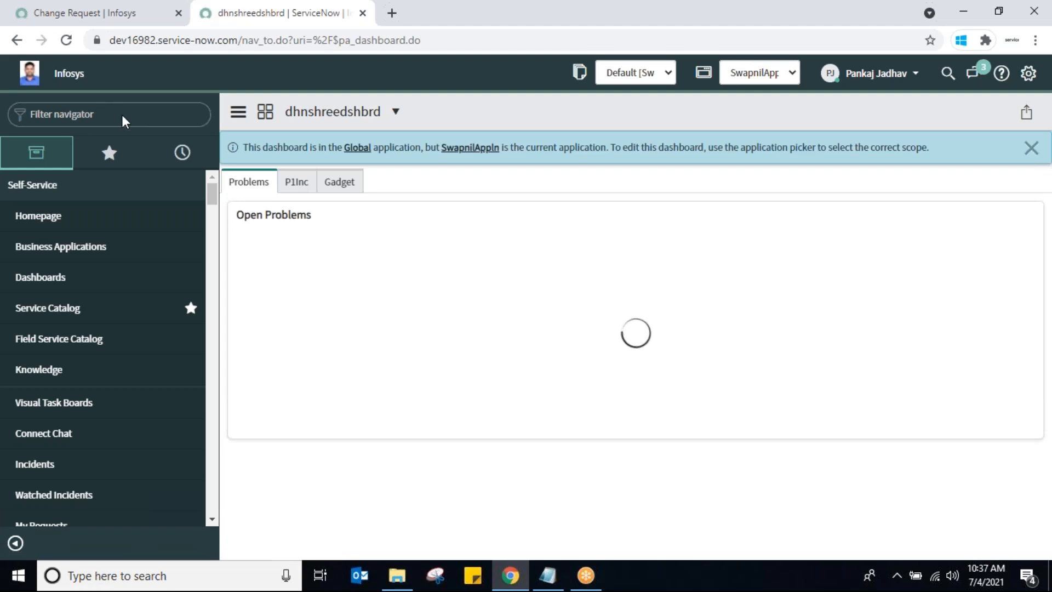
click(95, 12)
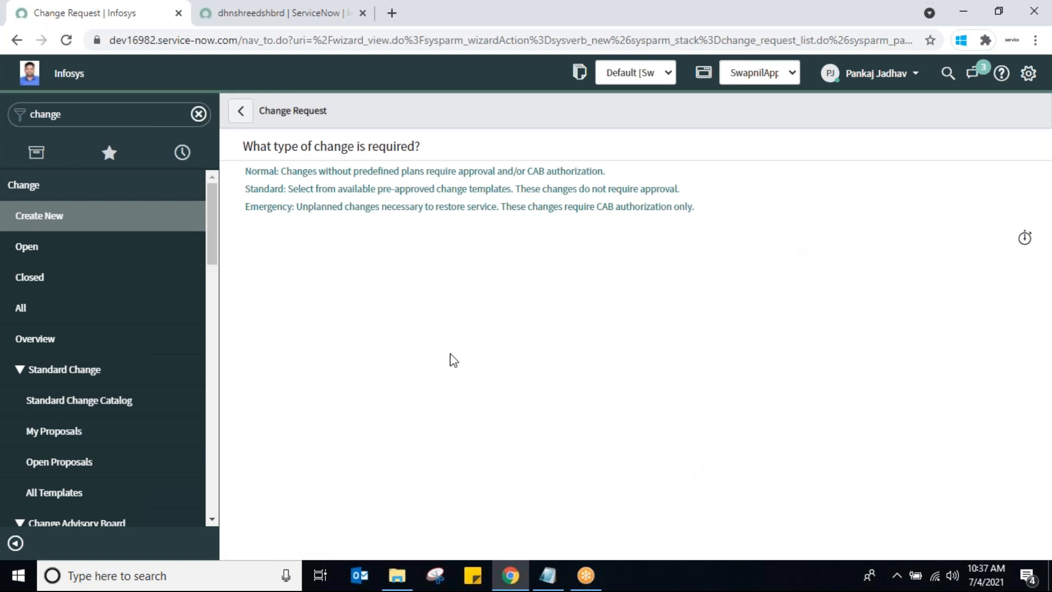
click(265, 17)
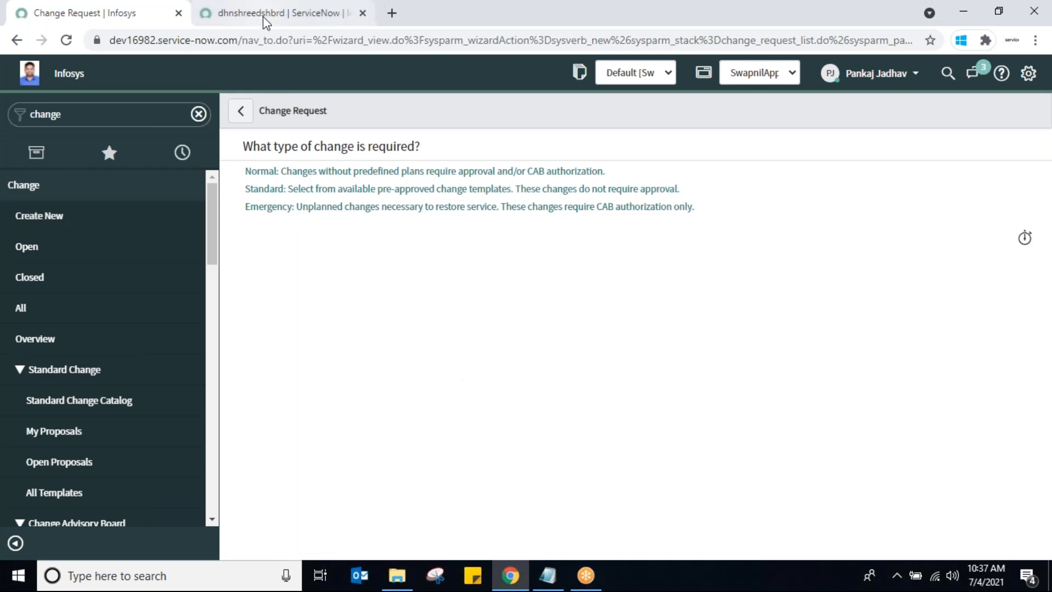
Filter the navigator for "inci" and open incident INC0010175 from the list of open incidents
click(102, 118)
text(in)
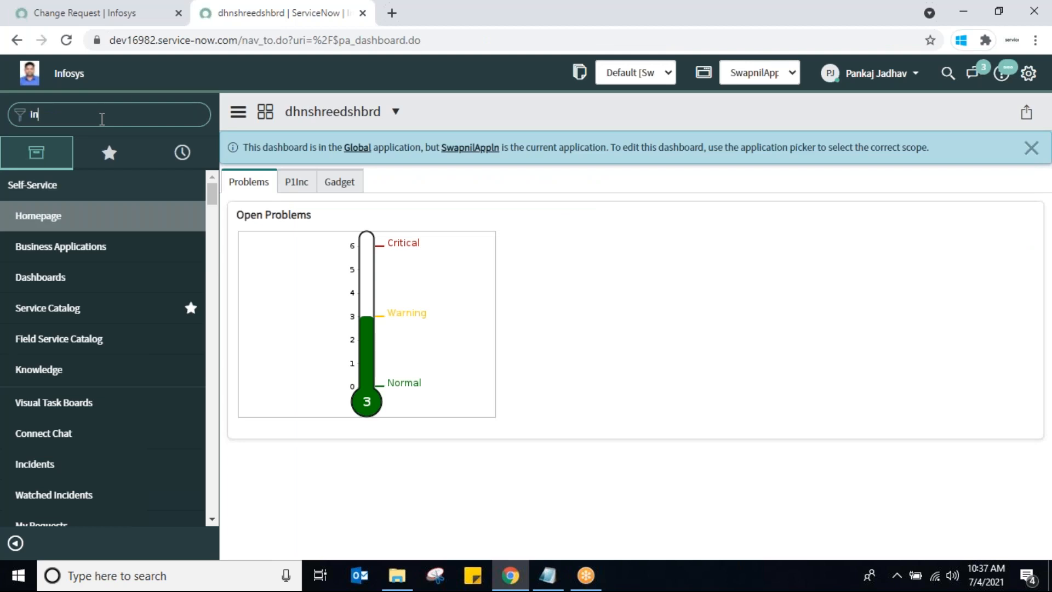
text(ci)
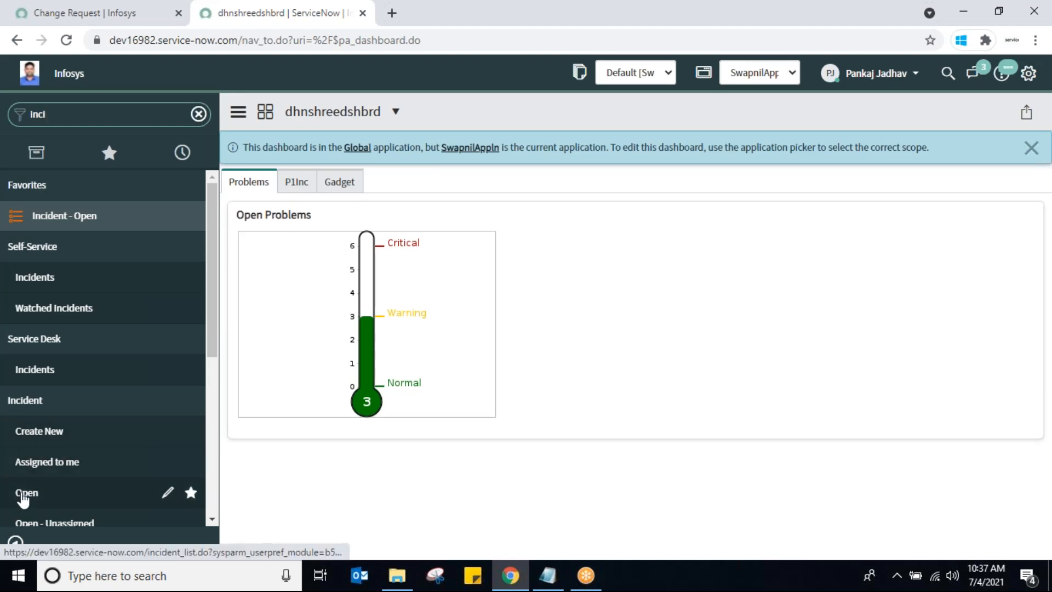
click(25, 494)
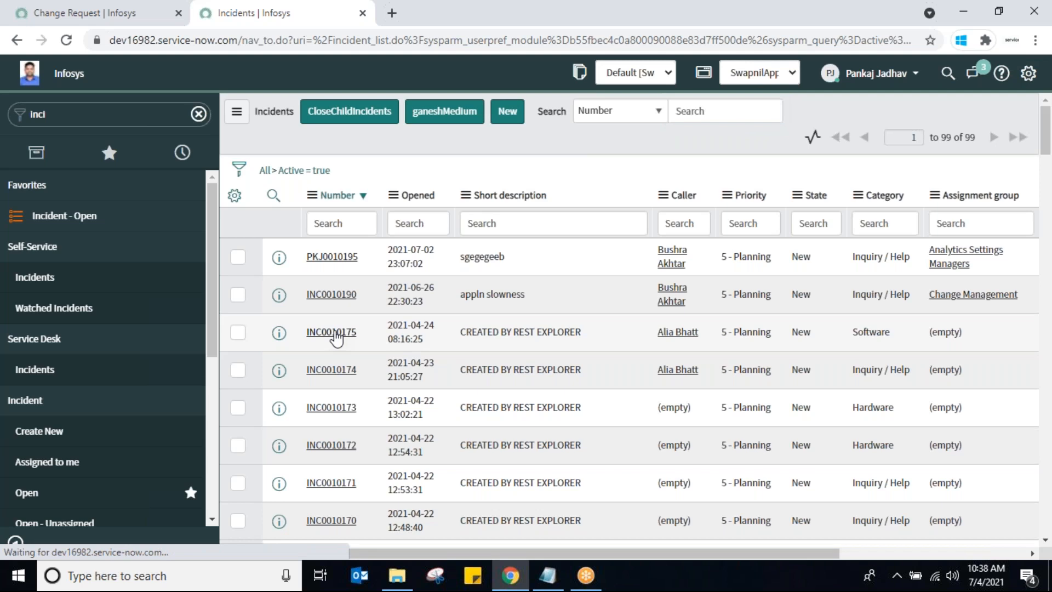
click(332, 332)
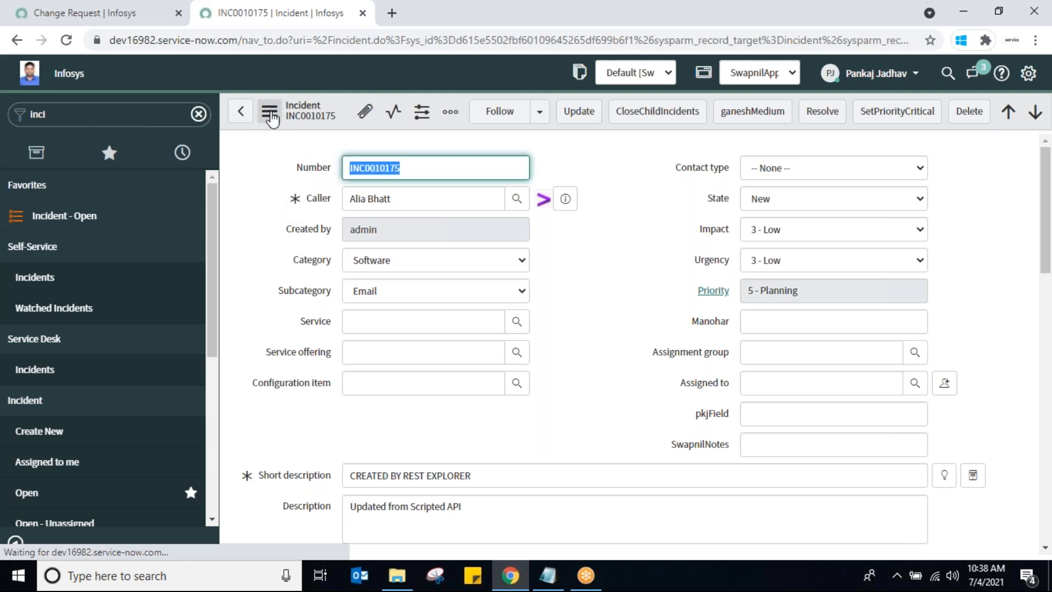
Dismiss the alert and compare the incident's additional actions for creating changes with the change types on the Change Request page
click(269, 113)
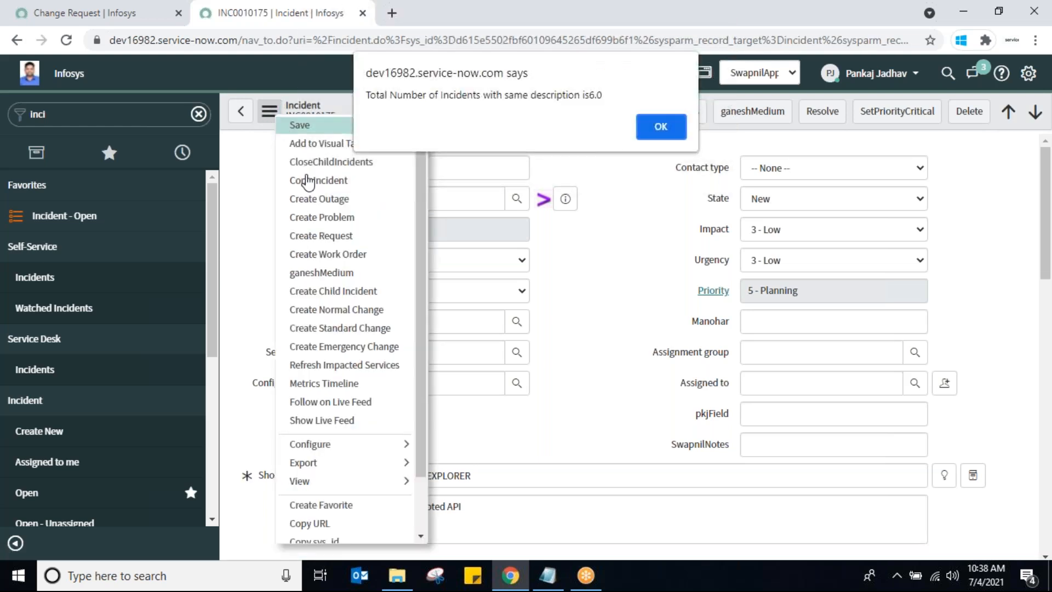
click(655, 128)
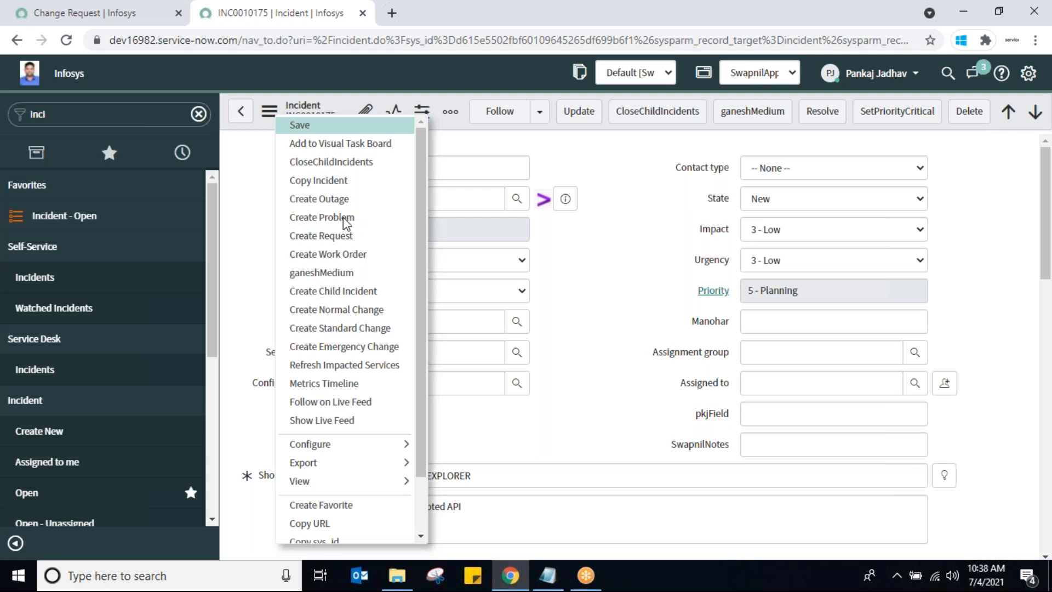
click(268, 112)
click(268, 111)
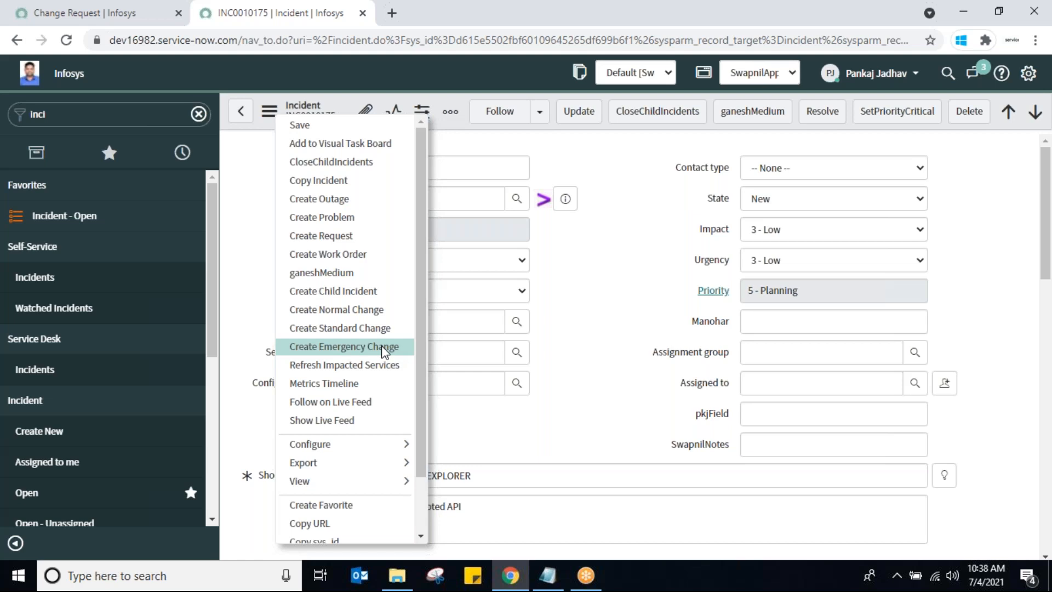
click(88, 20)
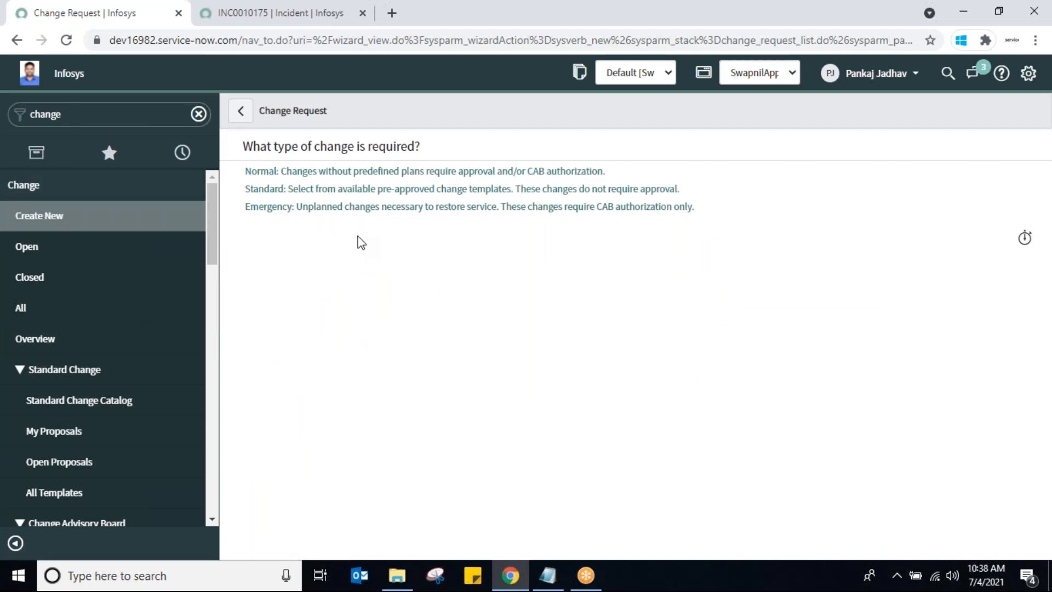
click(267, 13)
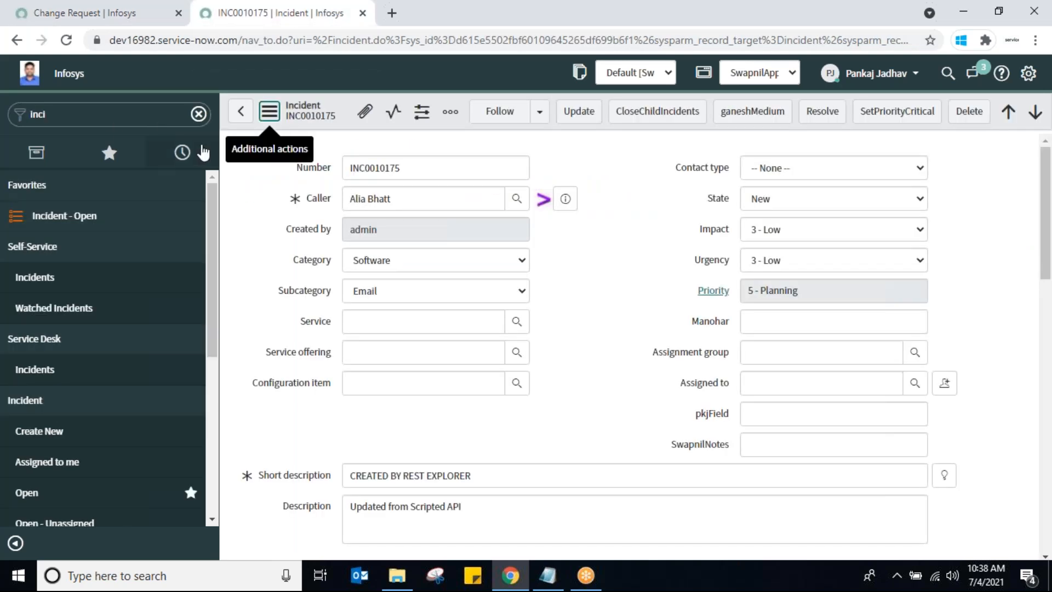
Filter the navigator for "probl" and open problem PRB0040011 from the list of open problems
click(102, 114)
text(p)
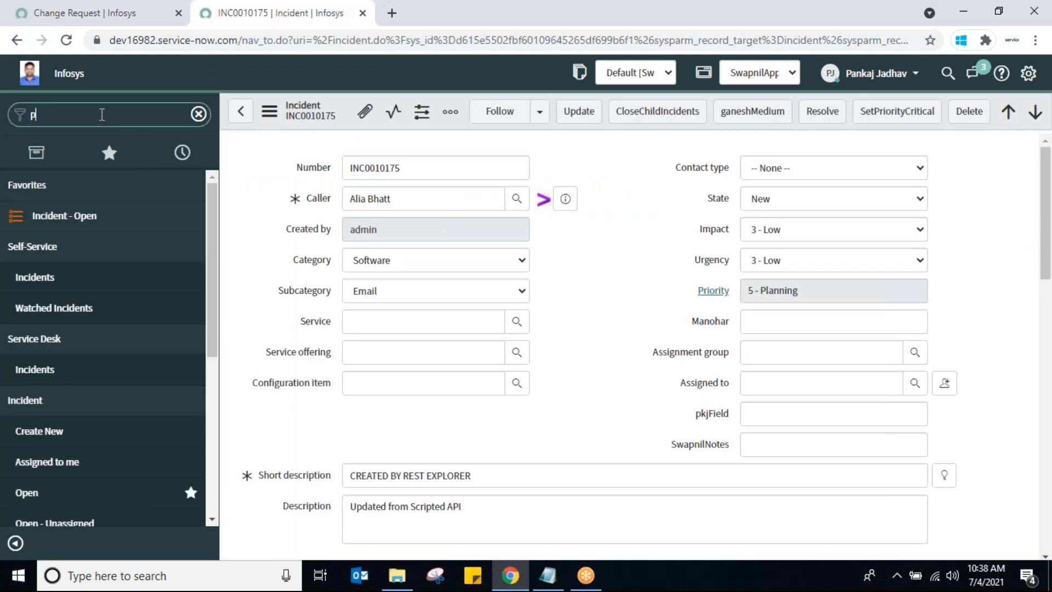
text(robl)
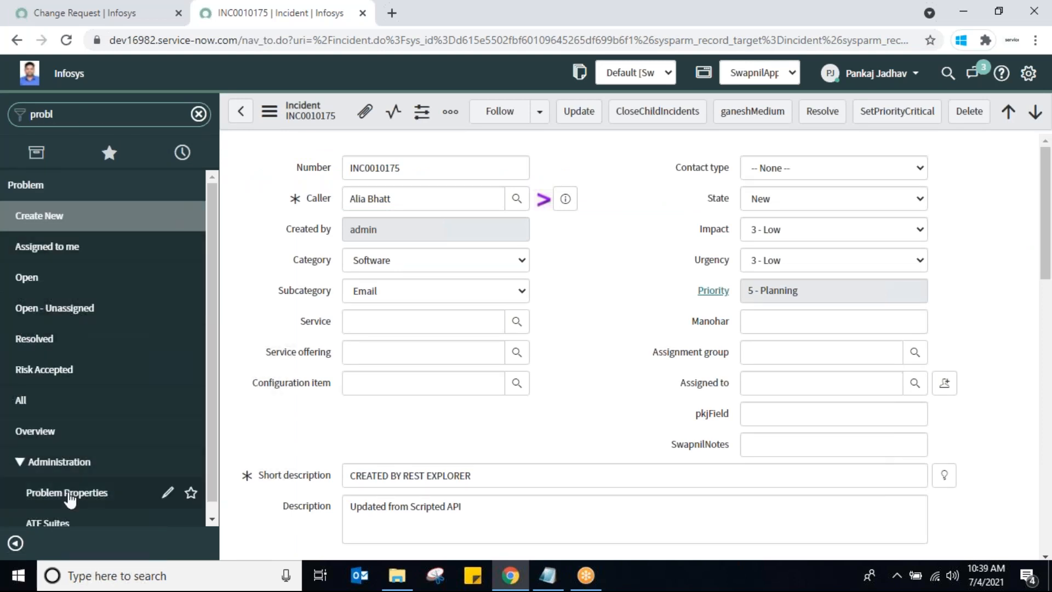
click(38, 221)
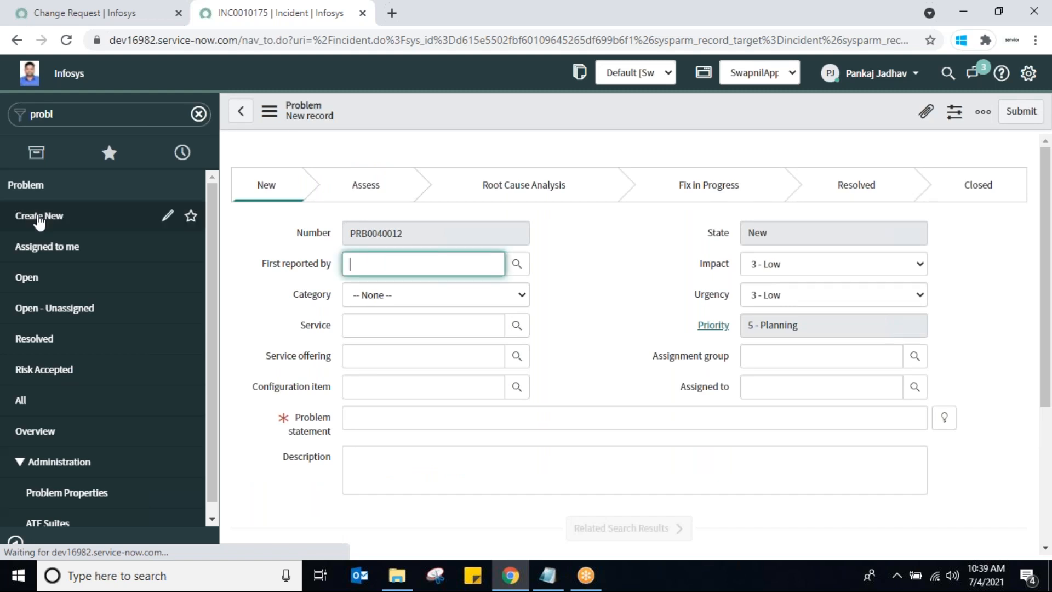
click(26, 277)
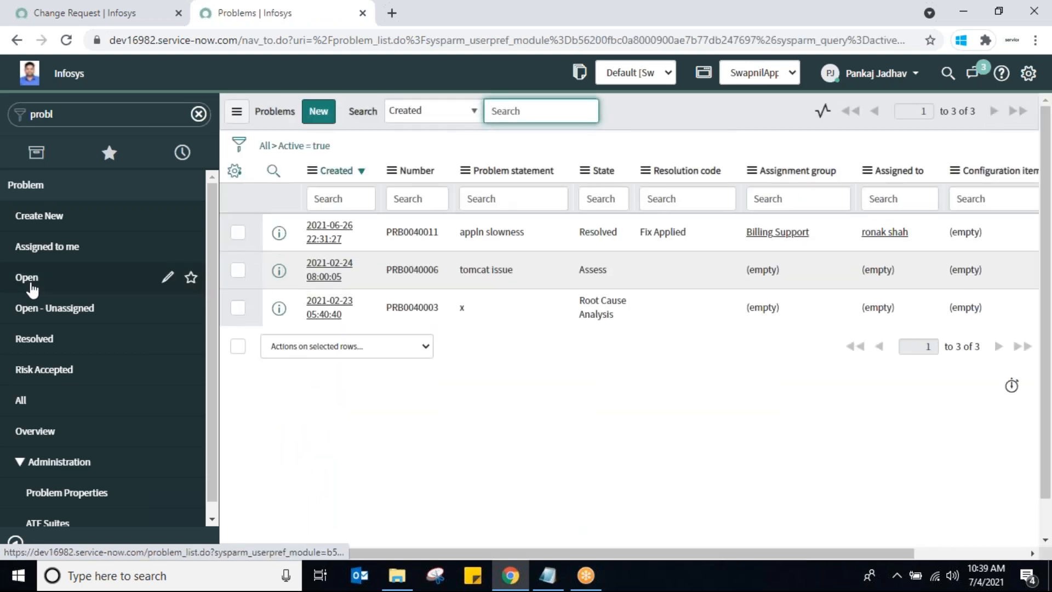
click(320, 233)
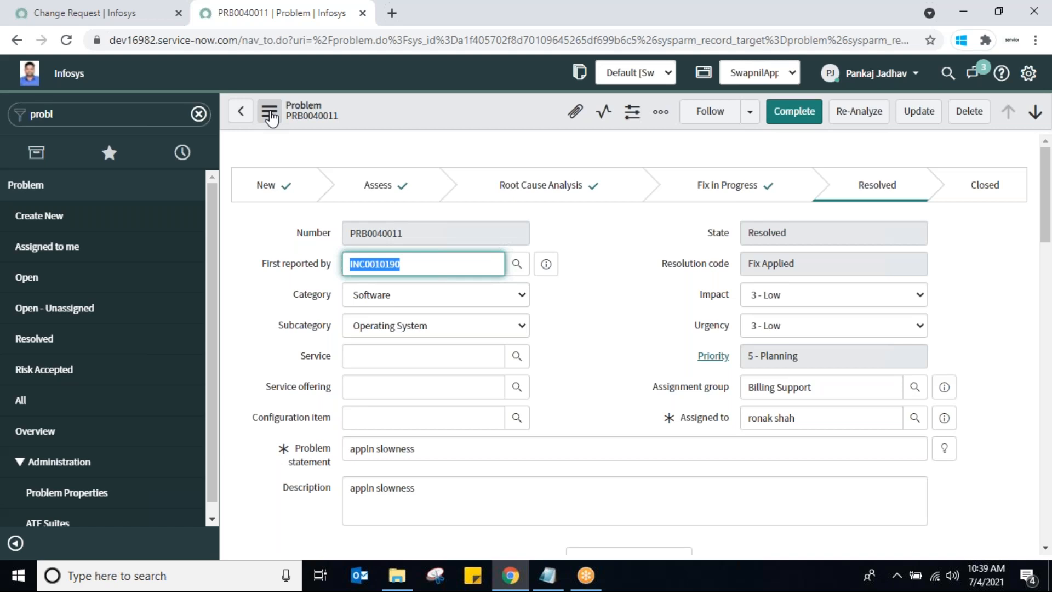
Examine the problem's Assigned to field and its additional actions for creating changes
click(803, 419)
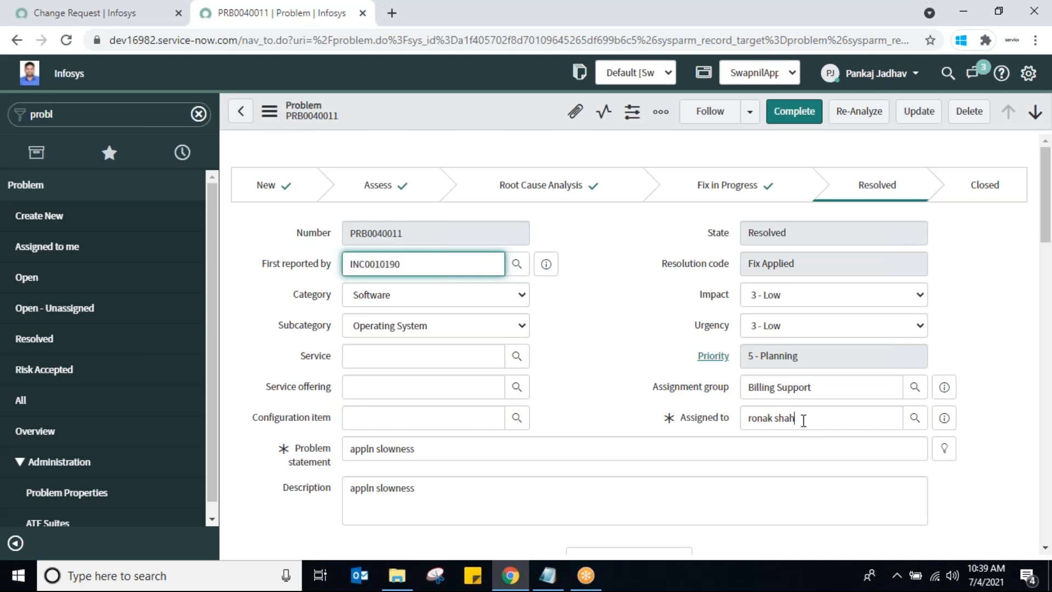
triple_click(803, 419)
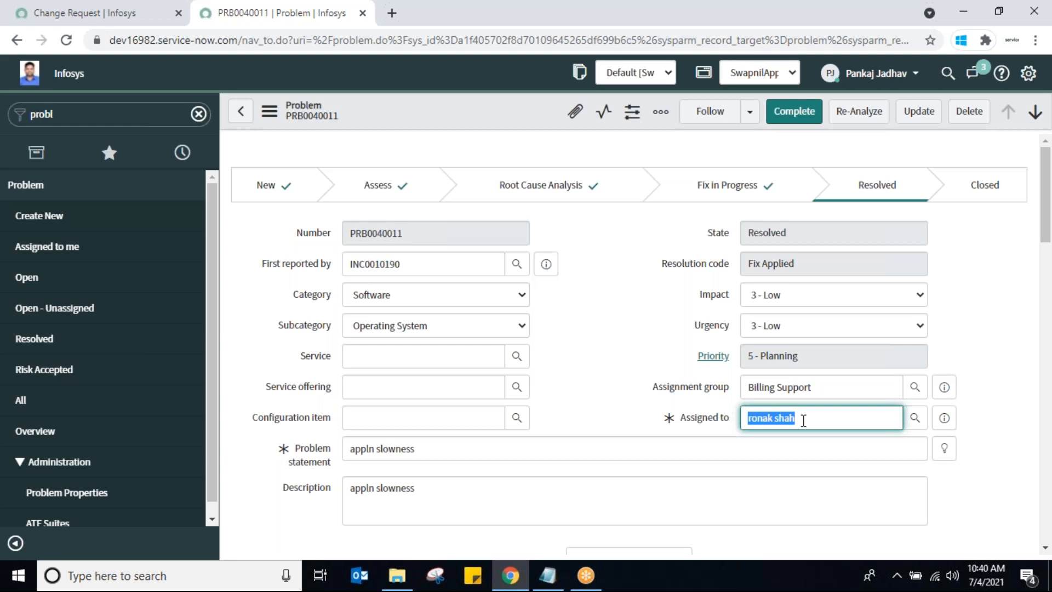
click(269, 115)
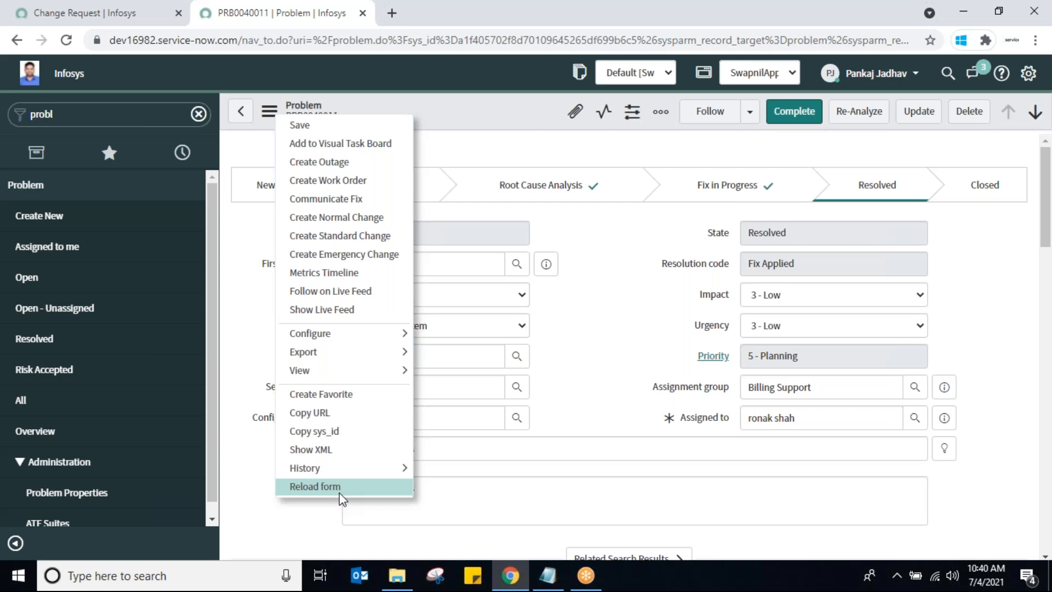
Filter the navigator for "change" and open change request CHG0030023 from the list of open changes
click(73, 114)
double_click(73, 113)
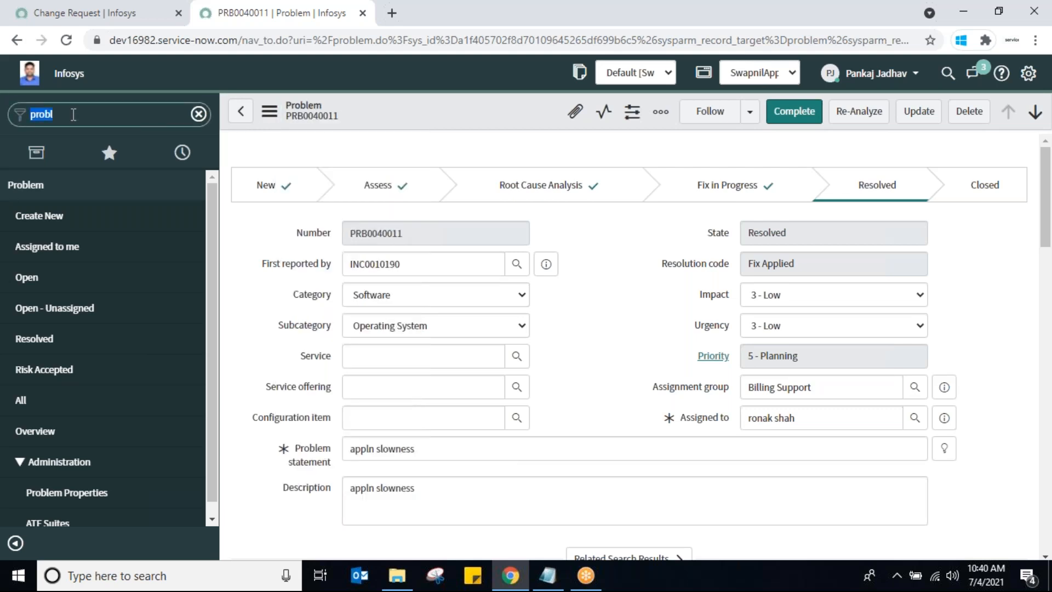
text(change)
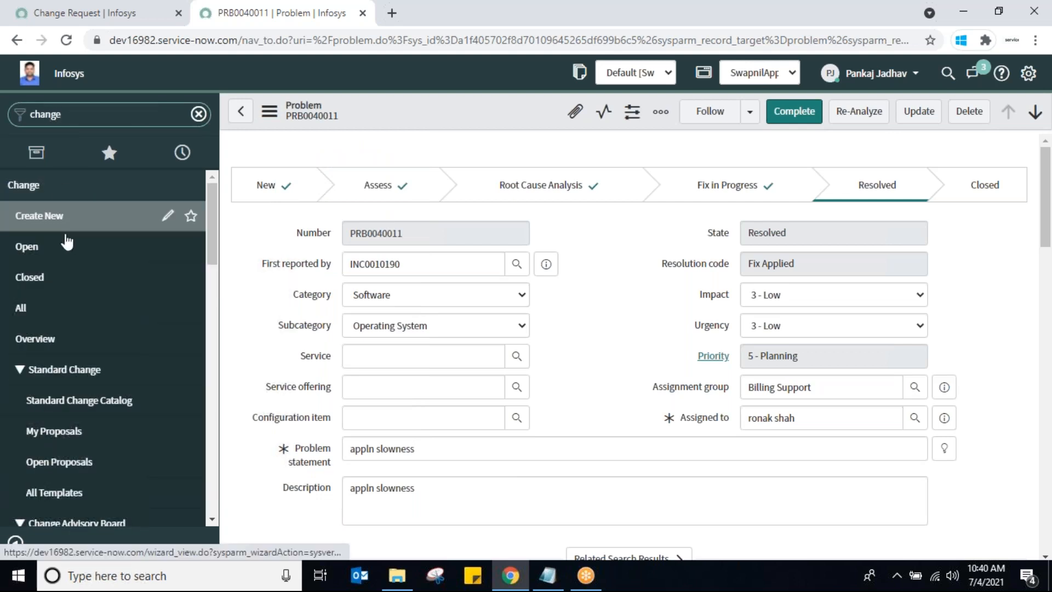
click(28, 247)
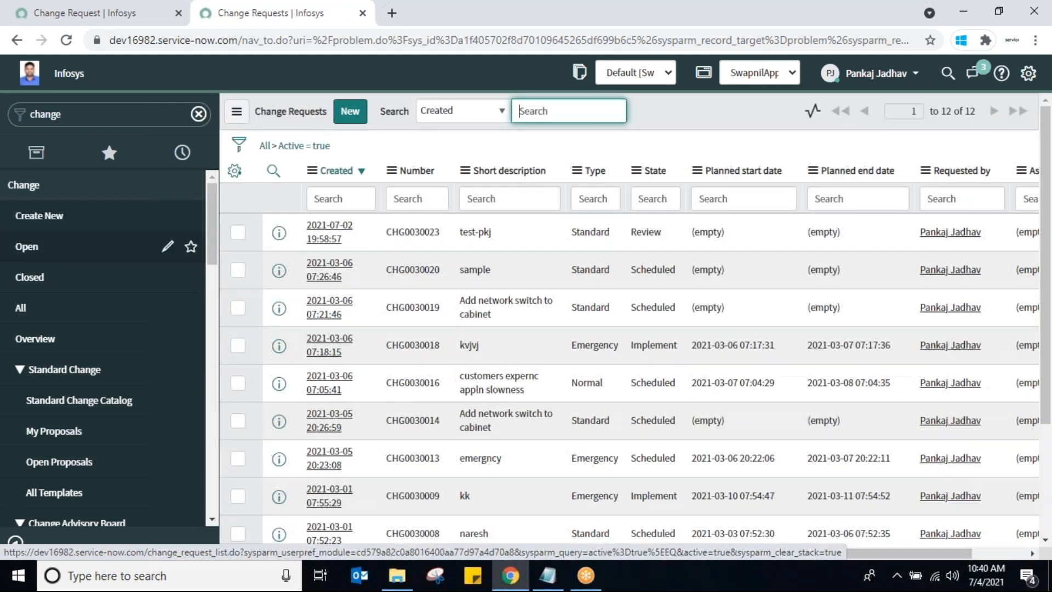
click(330, 236)
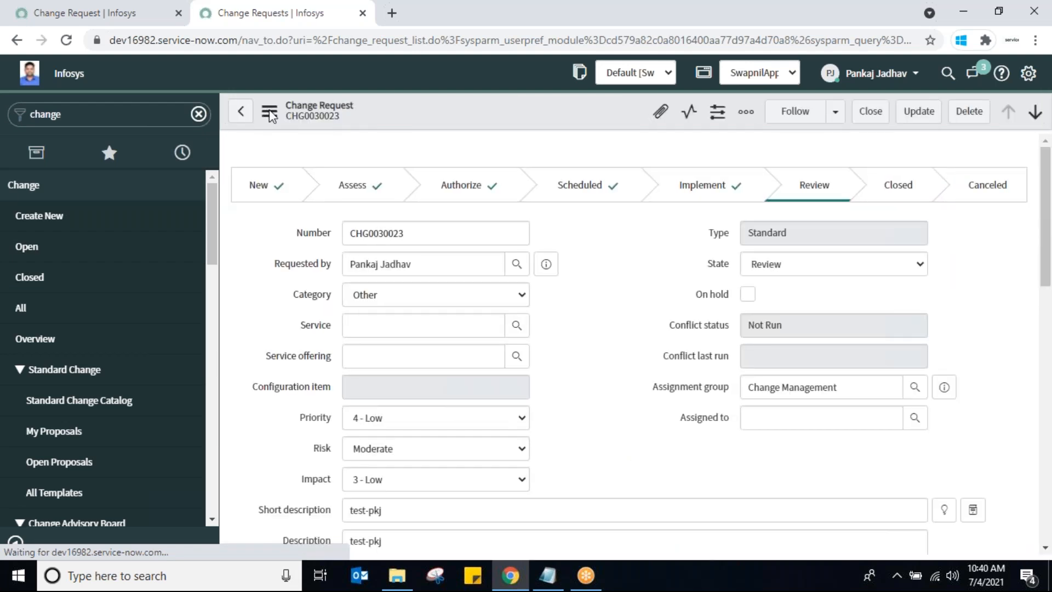
Review the form actions available for the open change request, and close the browser tab containing it
click(268, 112)
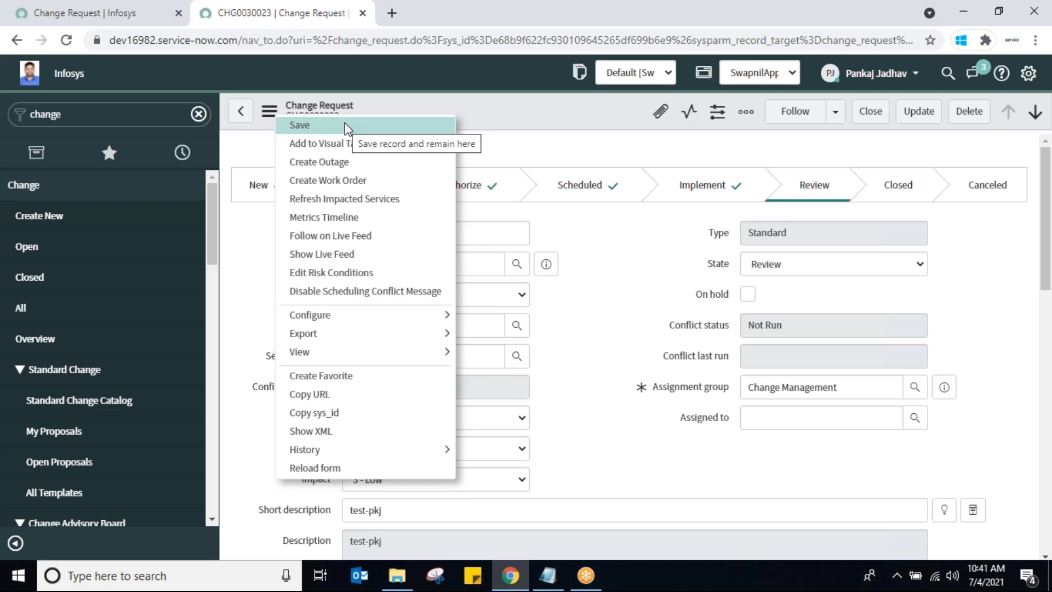
click(515, 115)
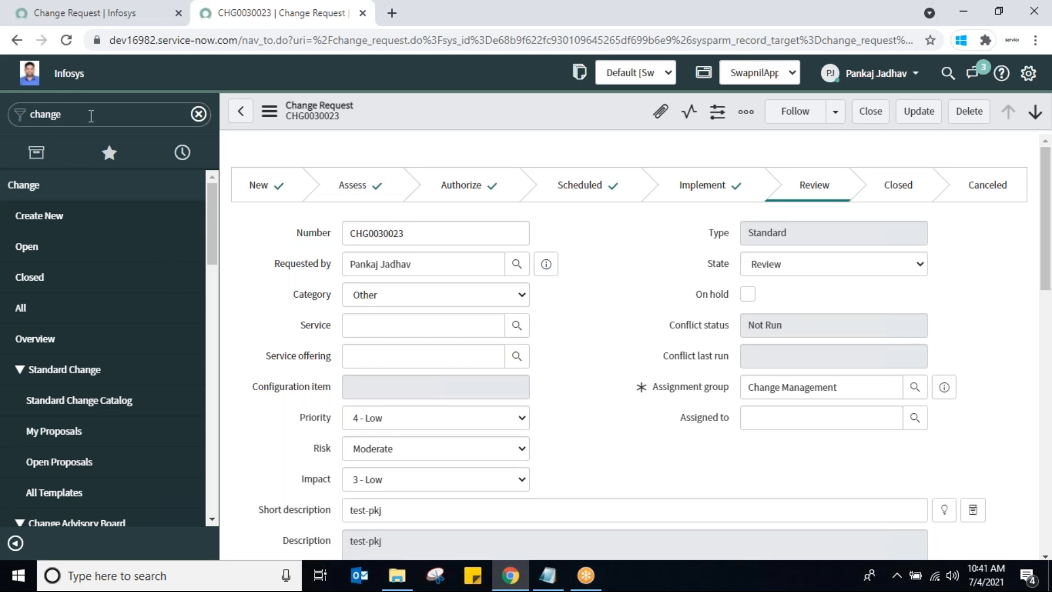
right_click(262, 13)
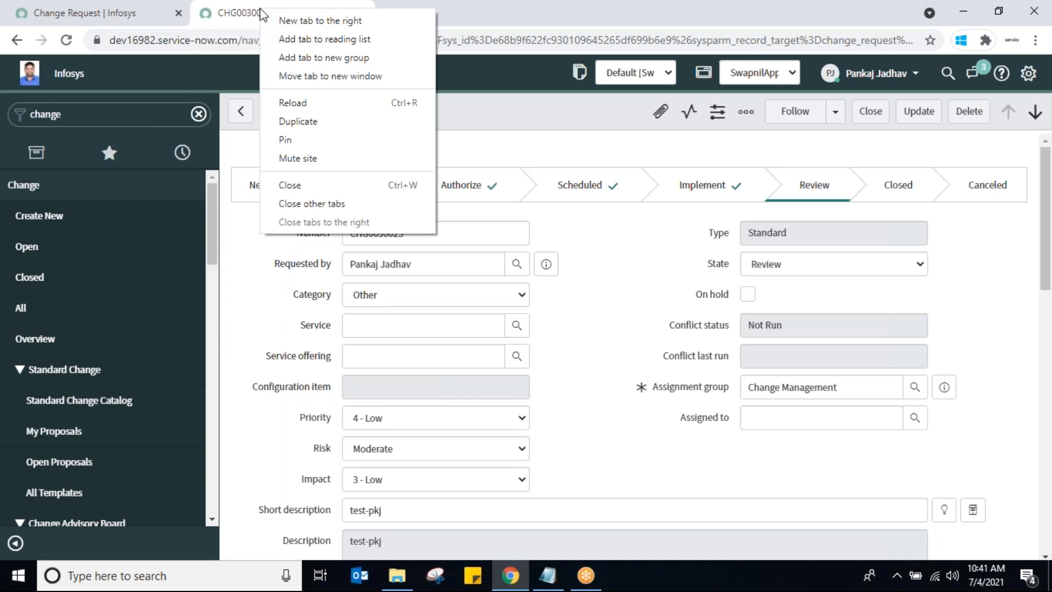
click(305, 189)
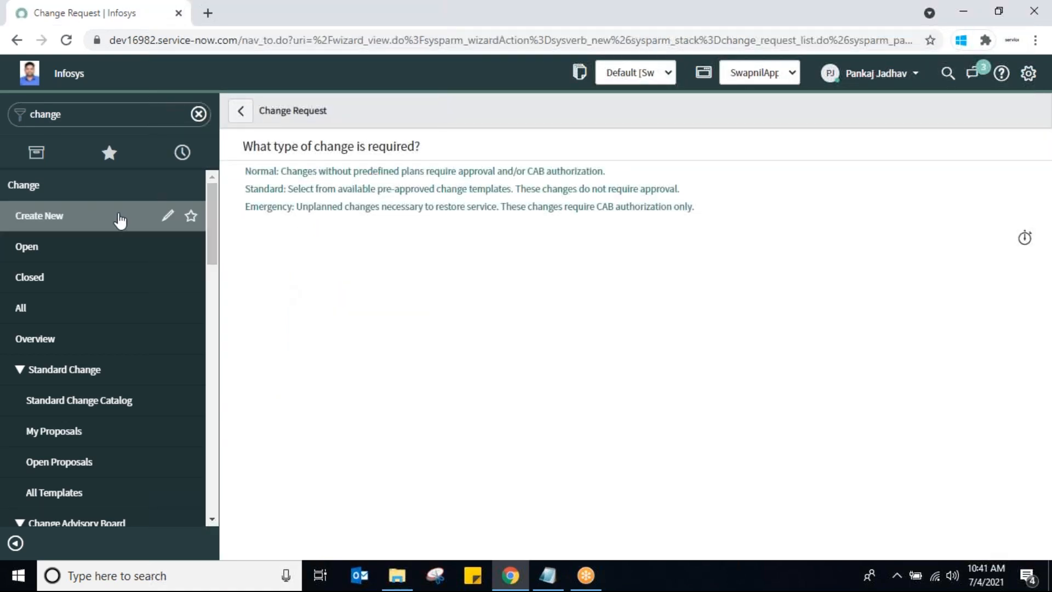
Start a new Normal change request and set its category to Applications Software
click(50, 219)
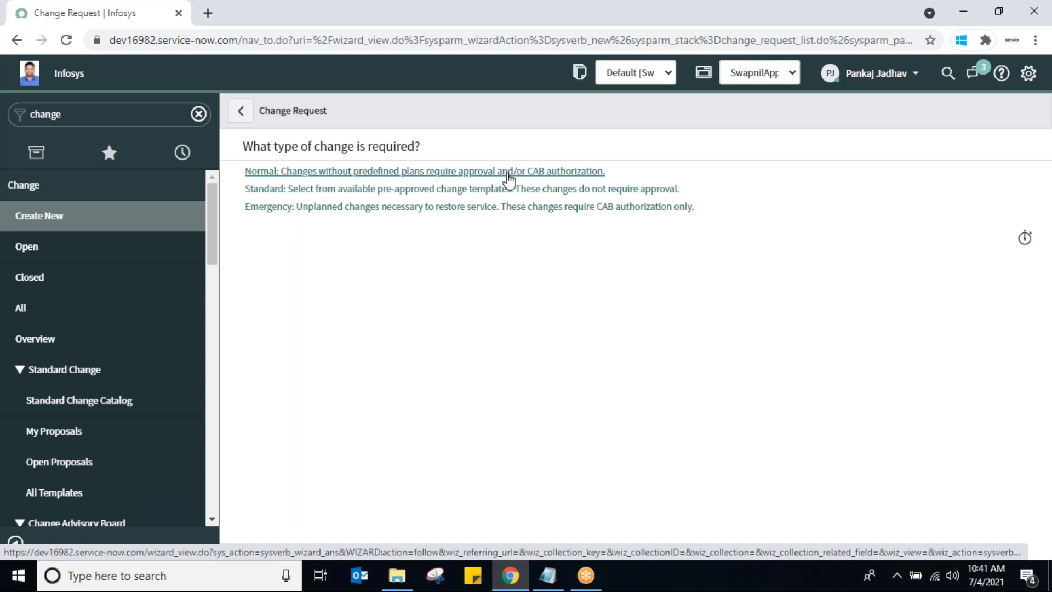
click(372, 174)
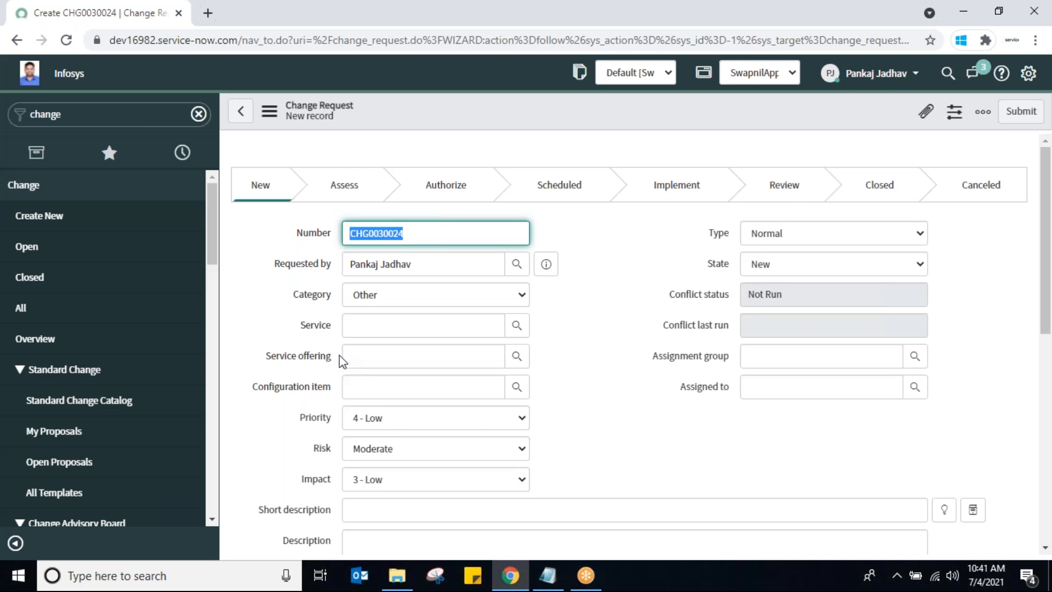
click(429, 233)
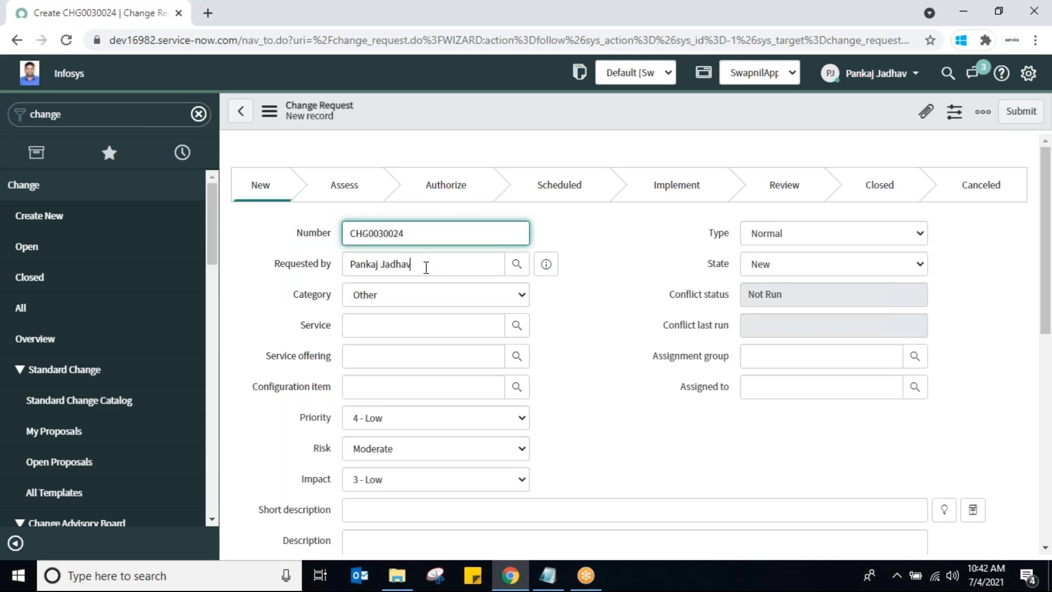
triple_click(425, 268)
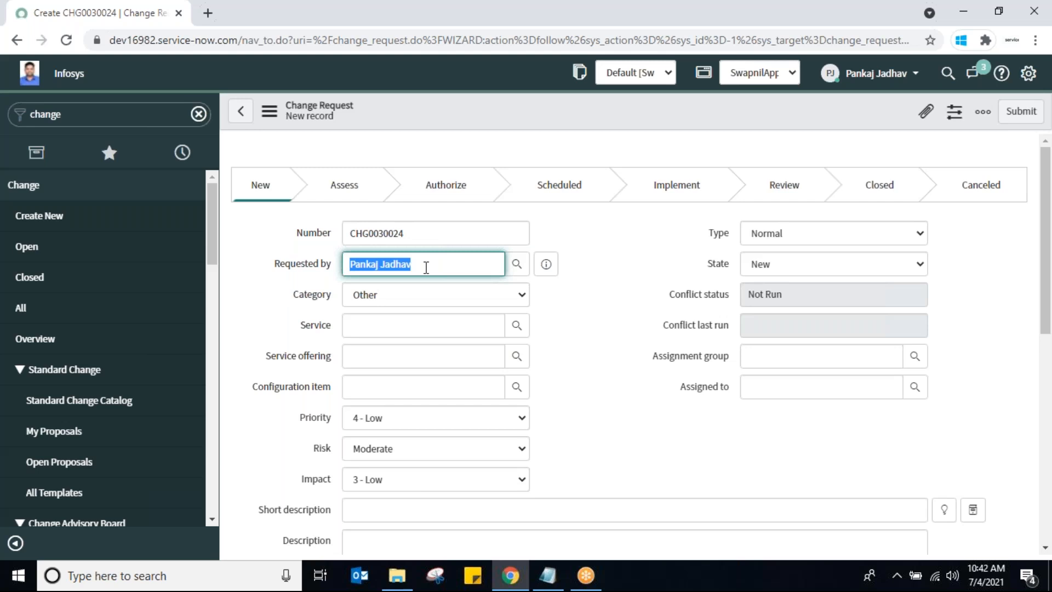
click(487, 298)
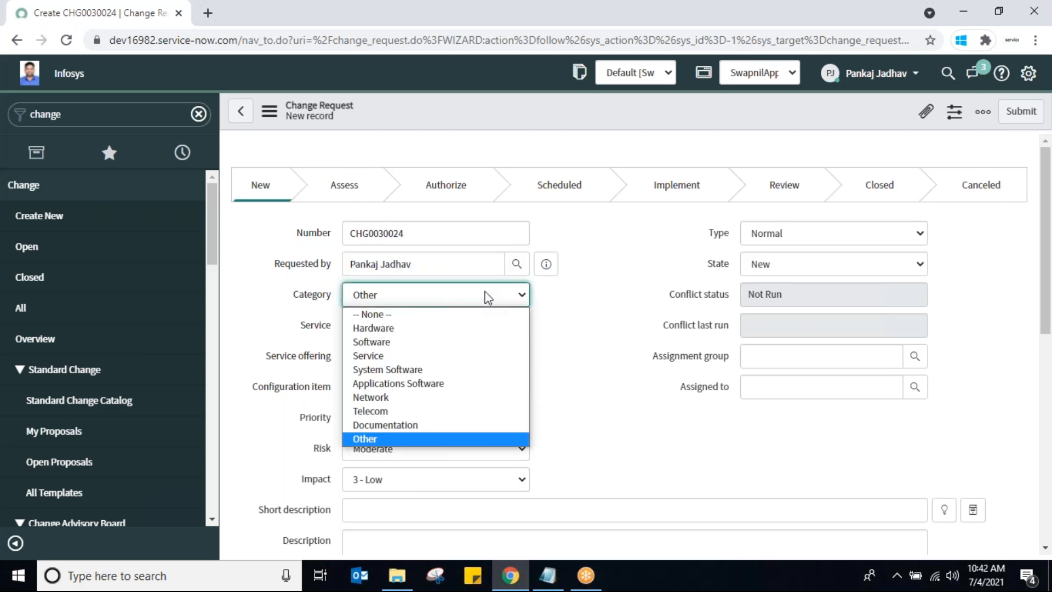
click(445, 383)
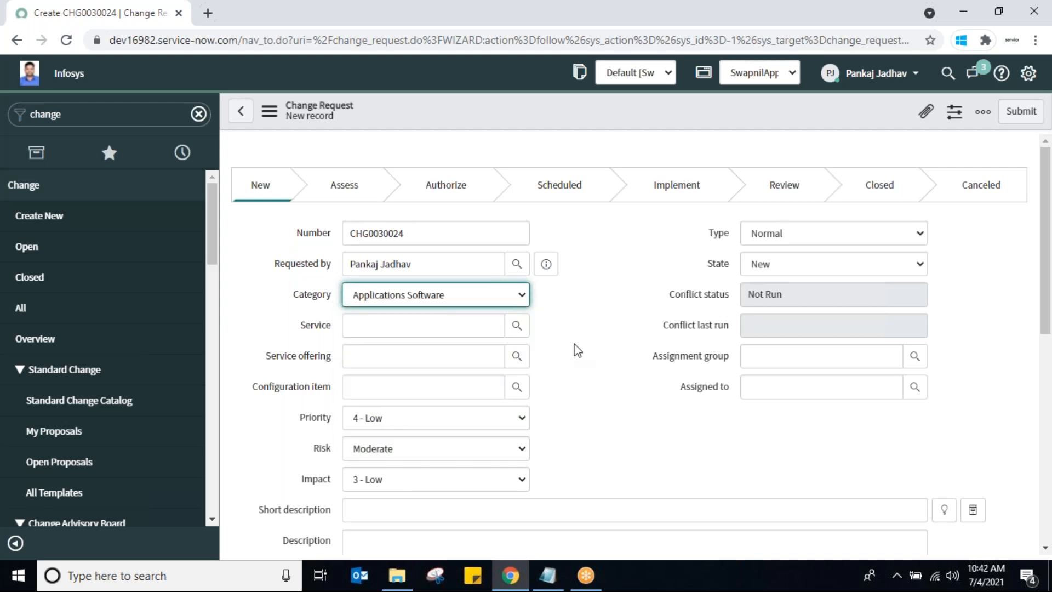
Look through the list of services available for the change request's Service field without choosing one
click(423, 321)
click(411, 330)
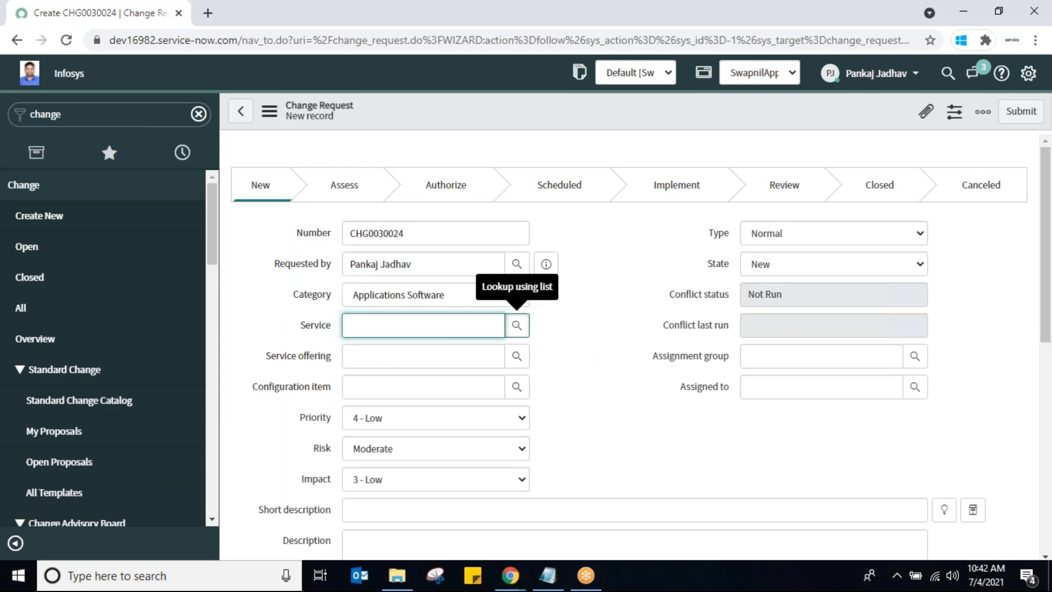
click(517, 326)
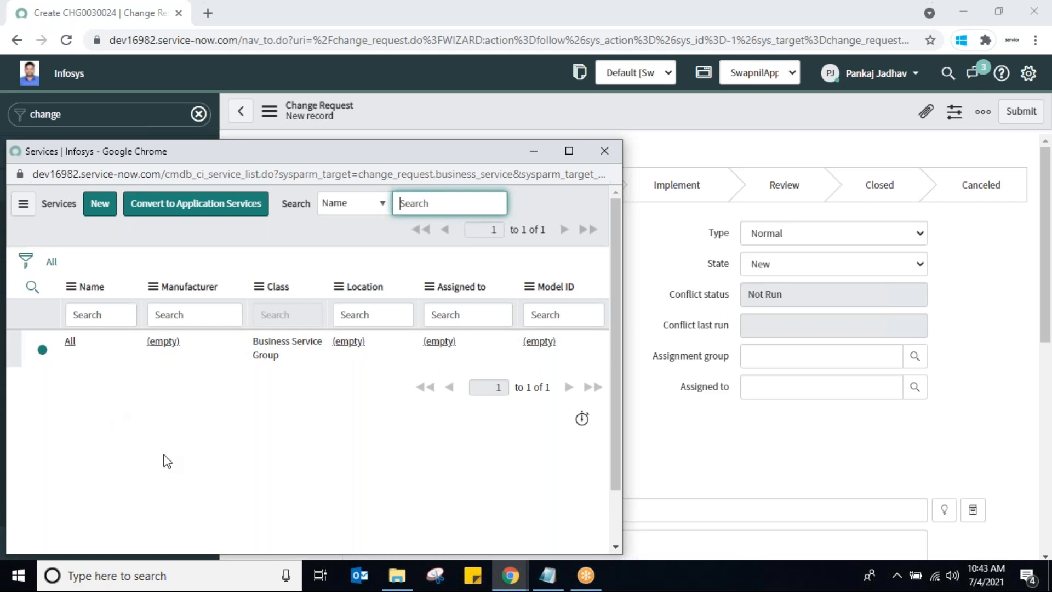
click(604, 154)
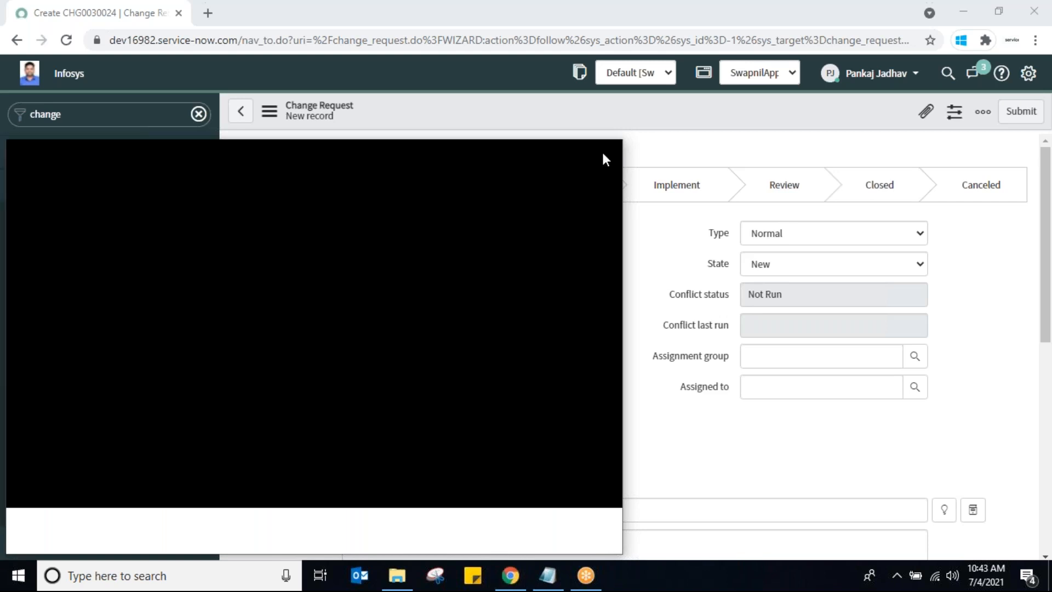
click(396, 320)
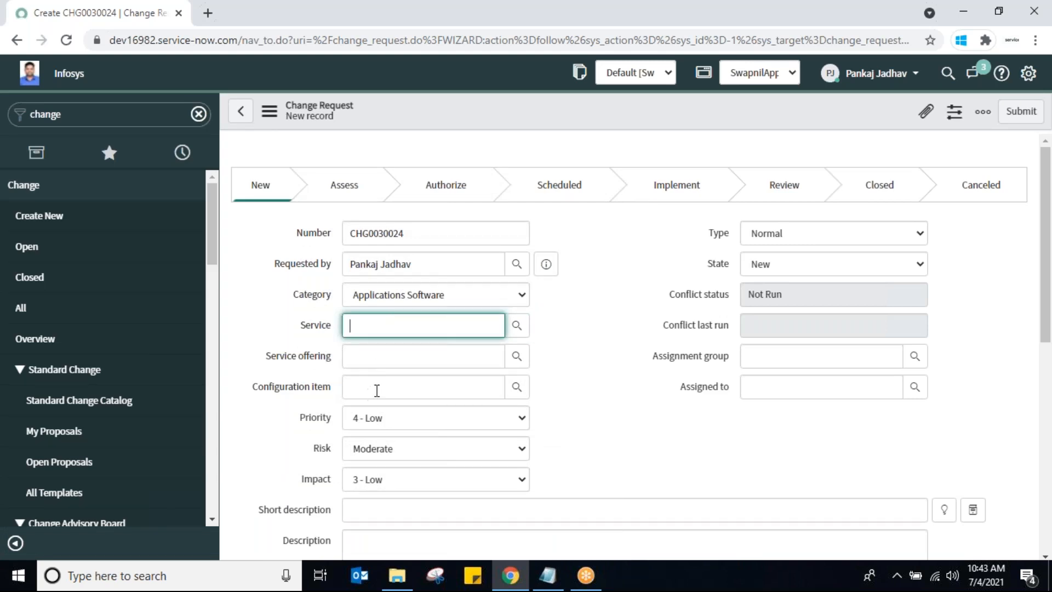
Set the change request's configuration item to Cloud NAT from the lookup list
click(376, 390)
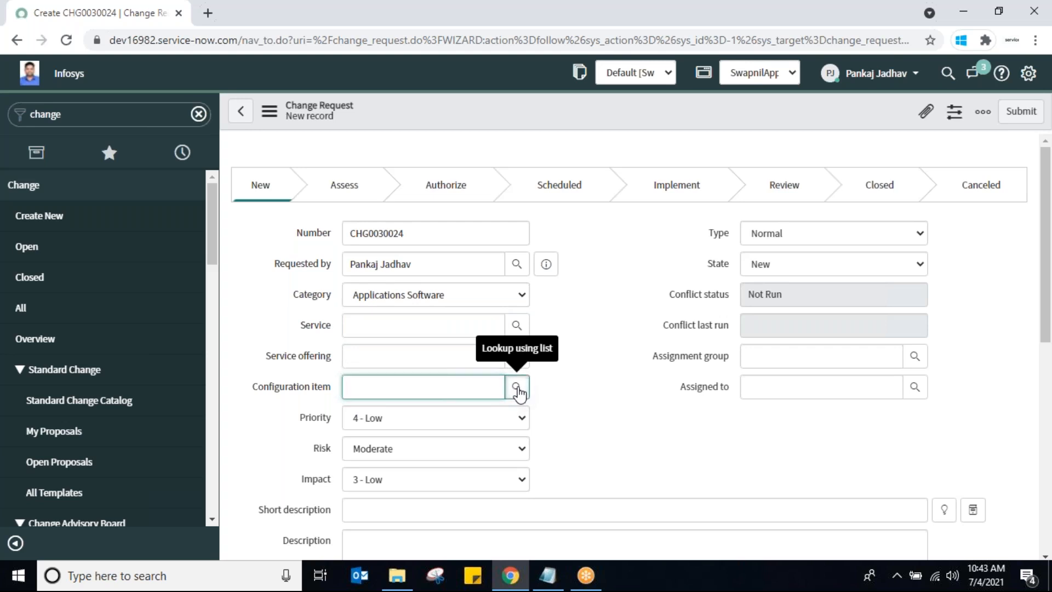
click(516, 387)
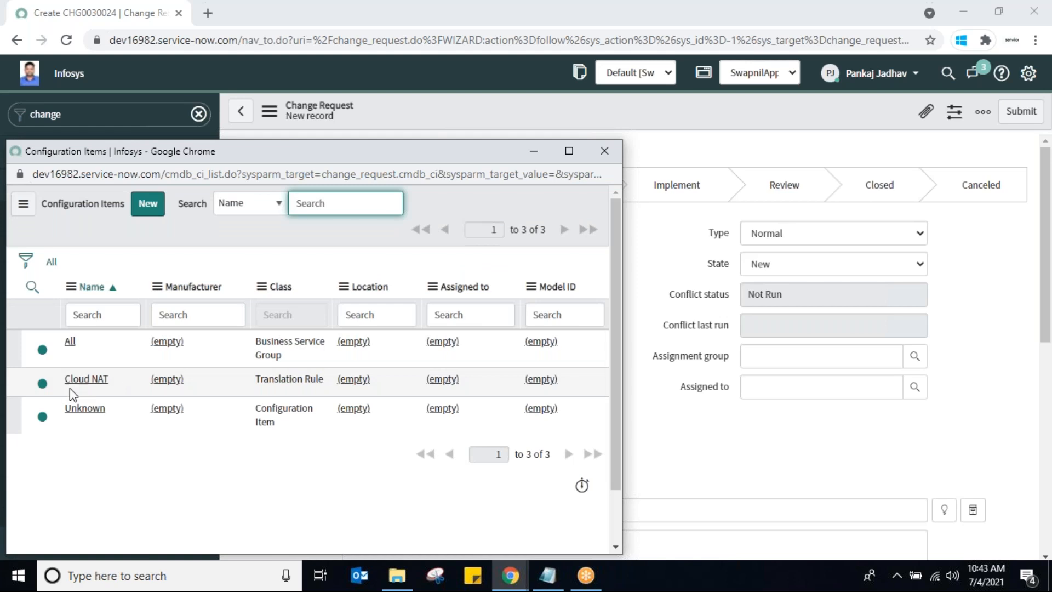
click(82, 381)
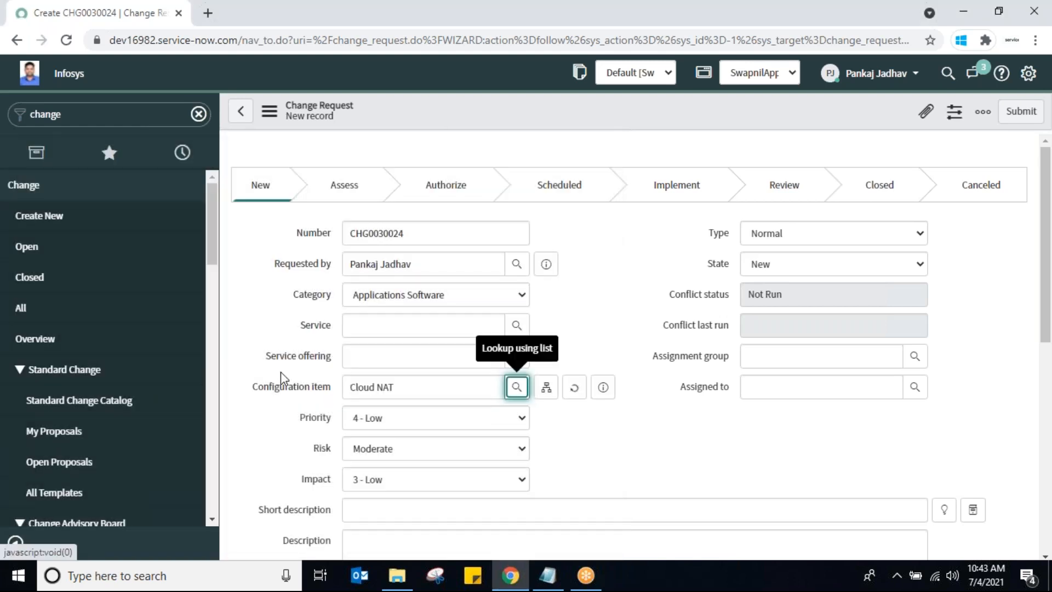
Compare the Configuration item field with the Service field on the new change request
triple_click(419, 393)
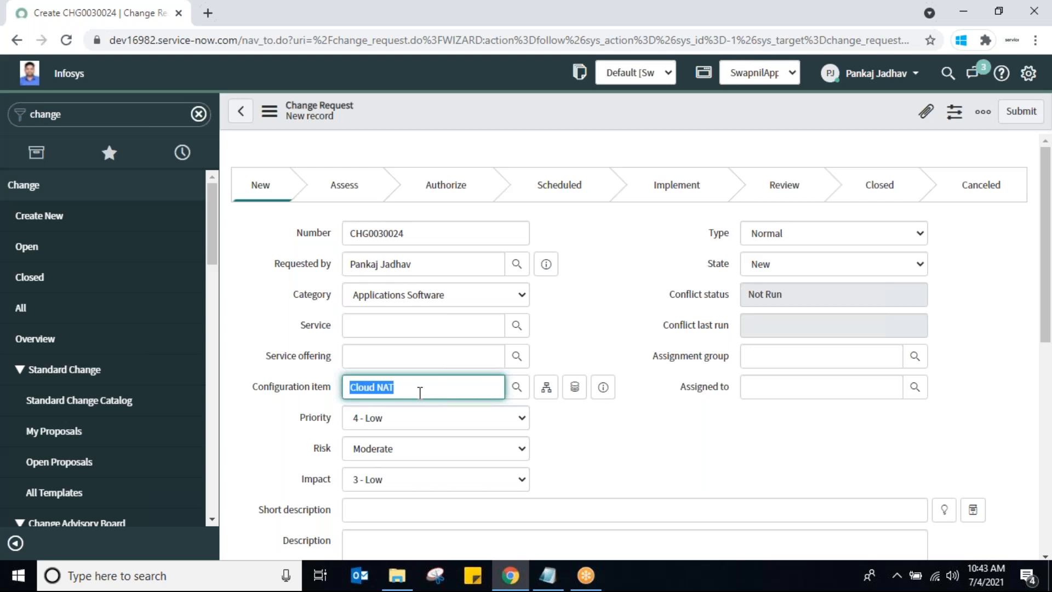
double_click(409, 386)
triple_click(409, 387)
click(373, 324)
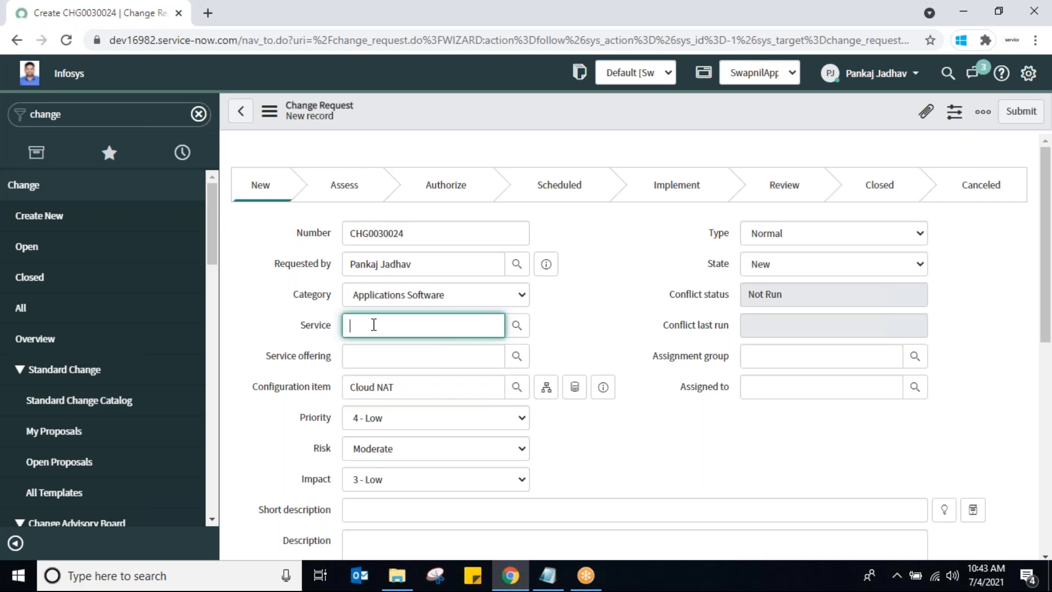
triple_click(404, 387)
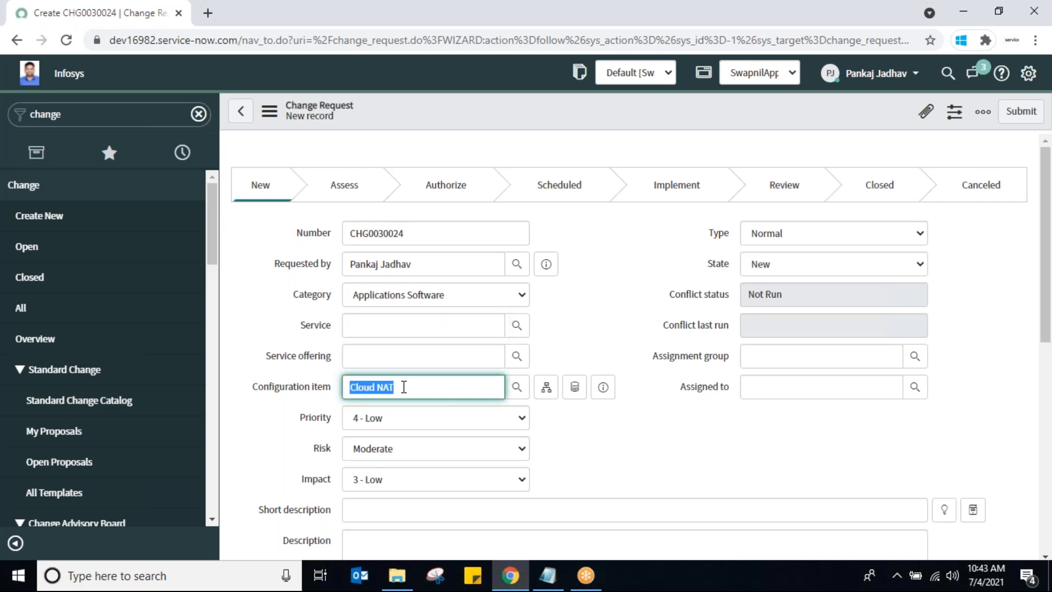
click(369, 323)
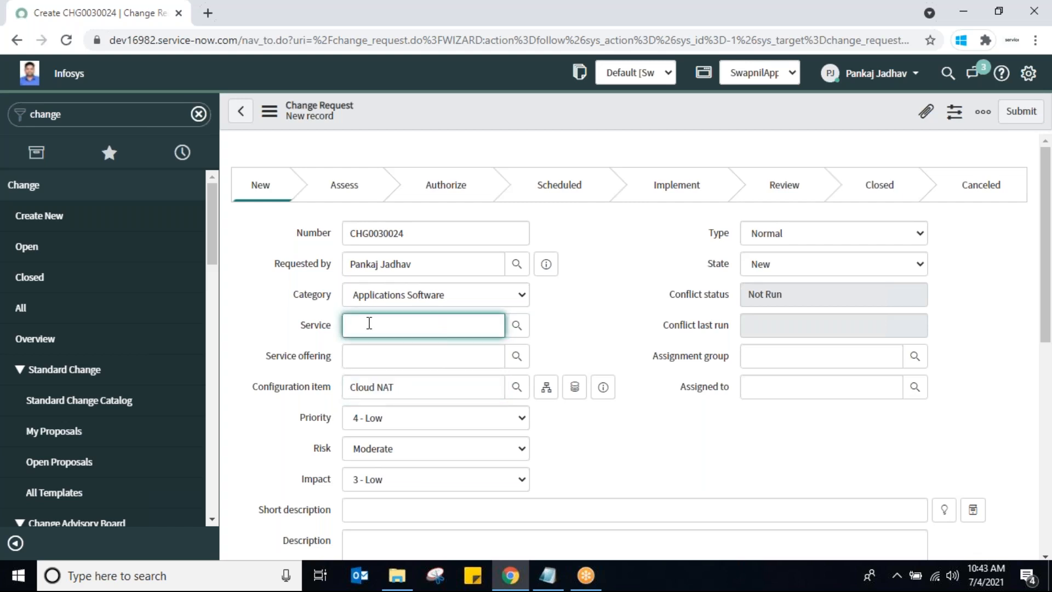
double_click(415, 387)
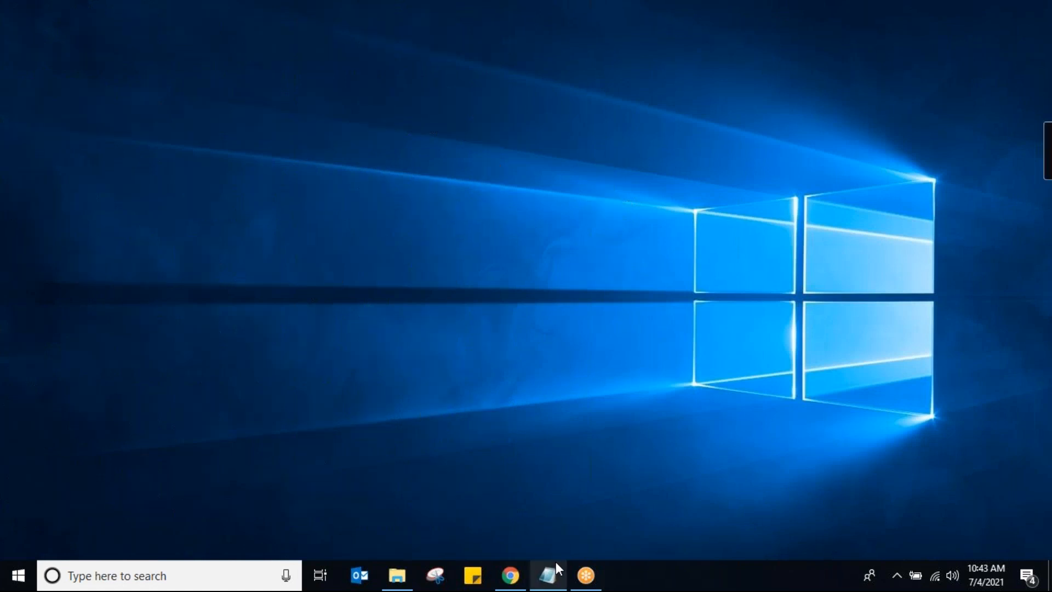
Switch to the Scripts Session File-1 document in Notepad and add a block of blank lines after the final "============" line
click(556, 563)
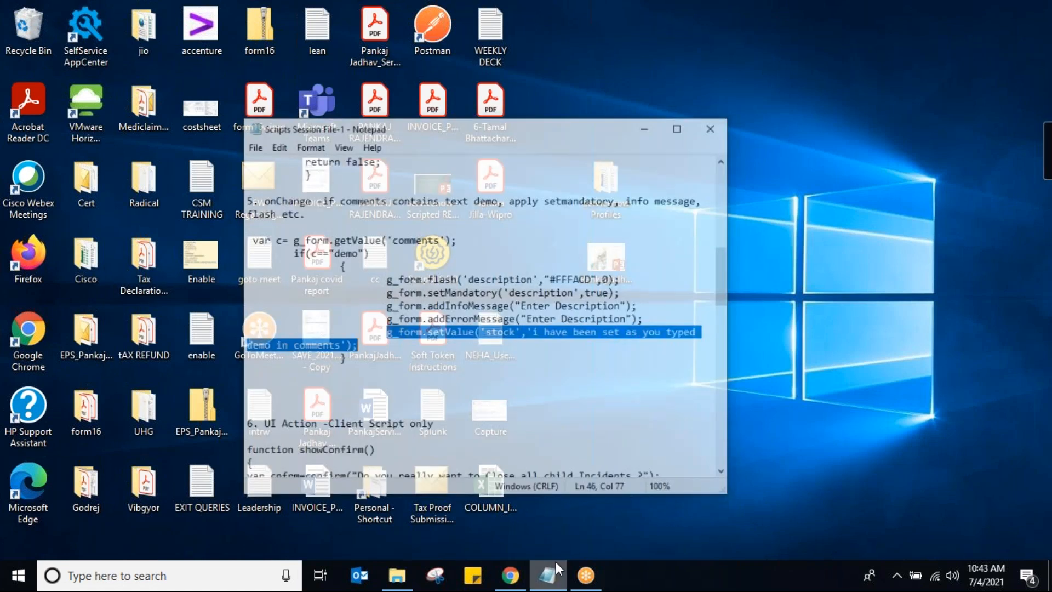
drag(728, 276, 729, 475)
click(320, 440)
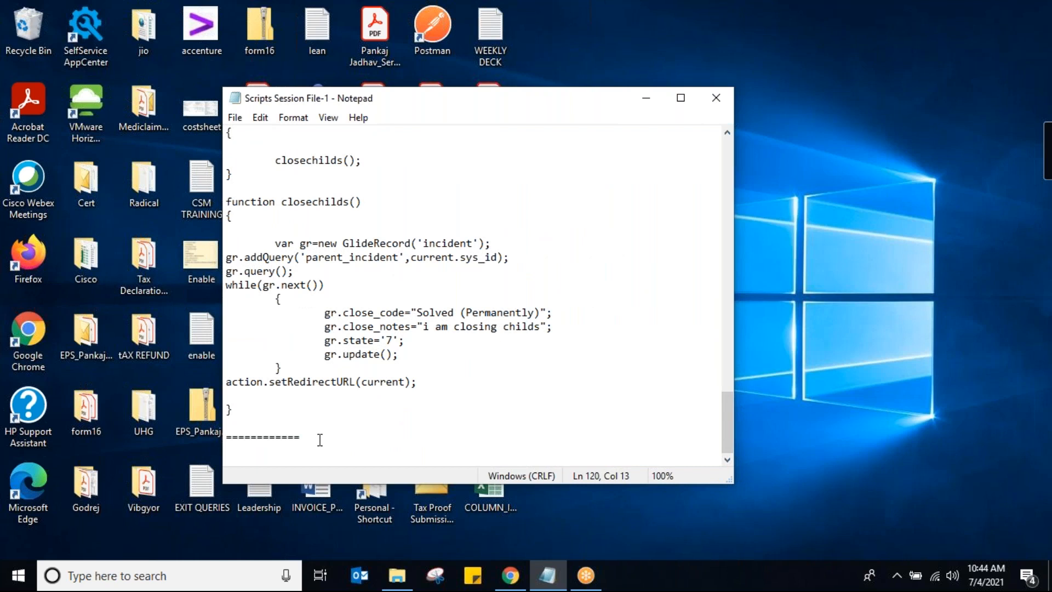
key(Return)
key(Return)
key(Return)
key(Return)
key(Return)
key(Return)
key(Return)
key(Return)
key(Return)
key(Return)
key(Return)
key(Return)
key(Return)
key(Return)
key(Return)
key(Return)
key(Return)
key(Return)
key(Return)
key(Return)
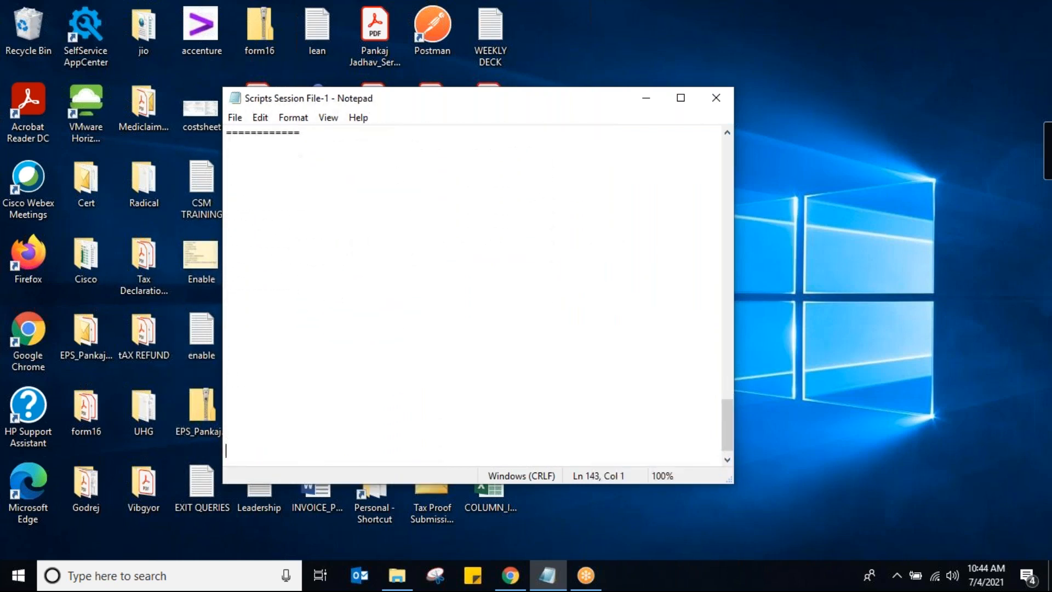
Write the line "Email Service ->customer" about midway through the new blank lines
key(Up)
key(Up)
key(Up)
key(Up)
key(Up)
key(Up)
key(Up)
key(Up)
key(Up)
key(Up)
key(Up)
key(Up)
text(Email Service)
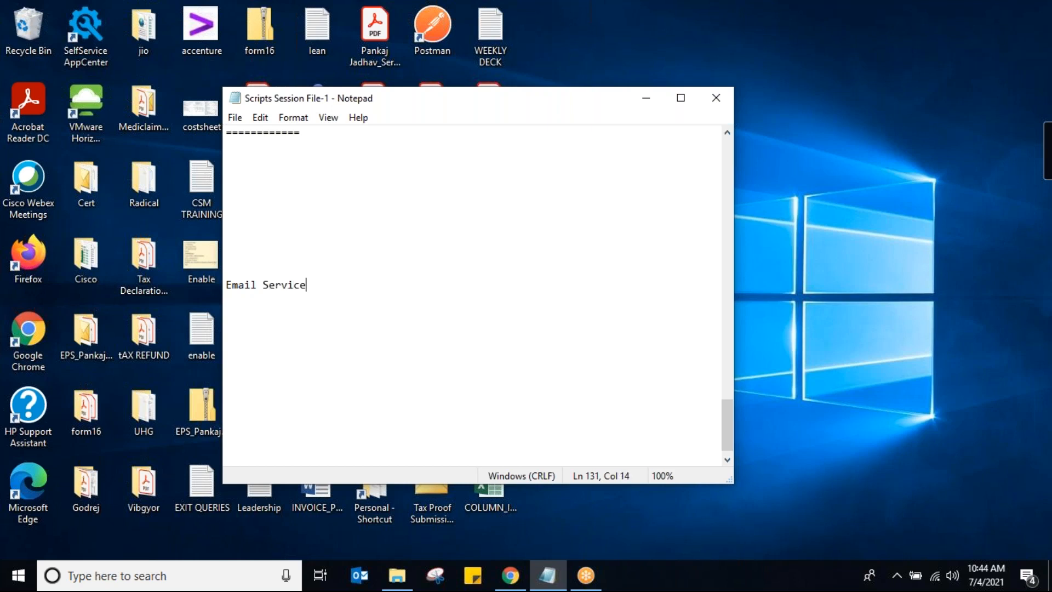
text(   ->customer)
List "-Tomcat/web server 1" and "-Computer 1" on separate lines, leaving two blank lines below the Email Service line
key(Return)
key(Return)
key(Return)
text(-To)
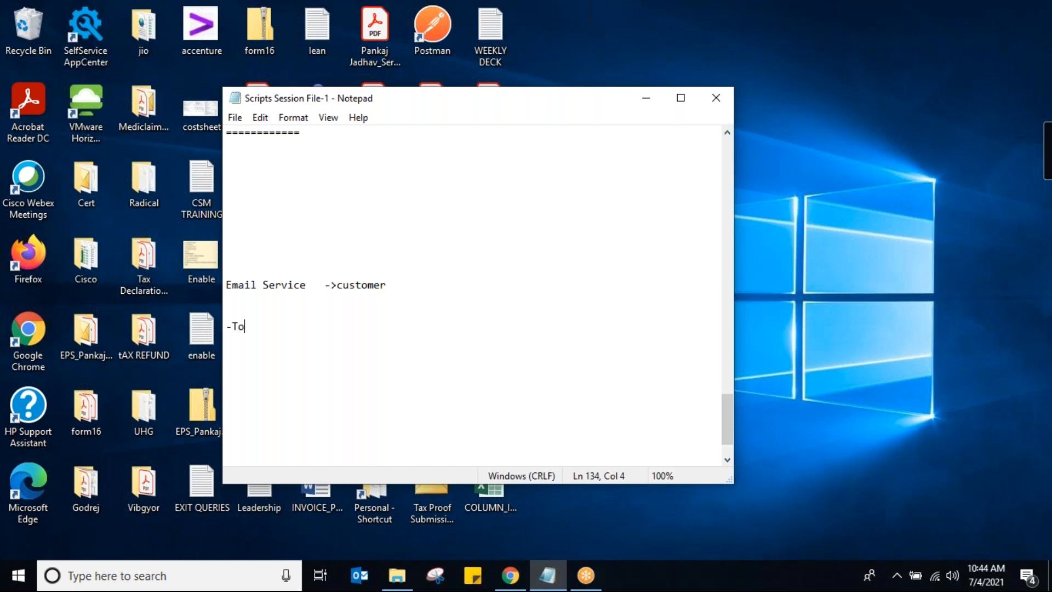
text(mcat/web server 1)
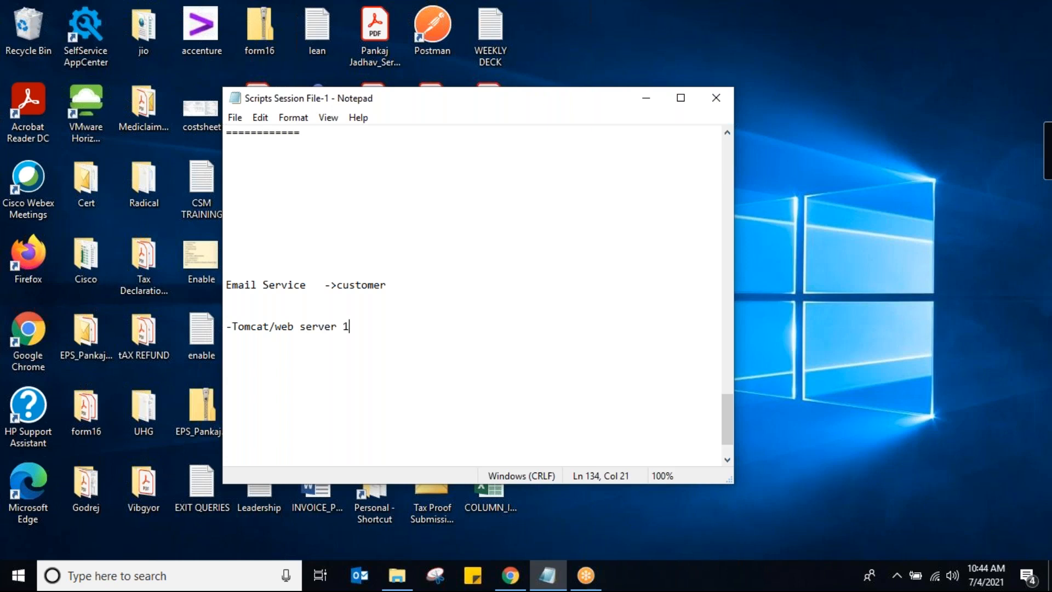
key(Return)
text(-Compurt)
key(BackSpace)
key(BackSpace)
text(ter 1)
key(Return)
text(-)
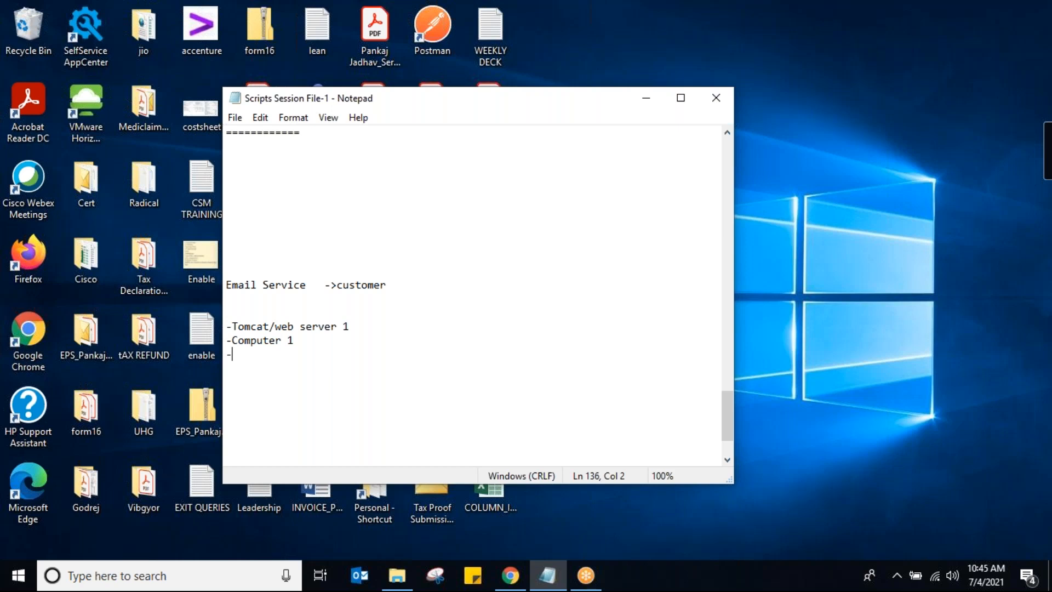
key(BackSpace)
Examine how the Email Service line relates to the web server and computer lines by highlighting each in turn
drag(305, 342, 229, 329)
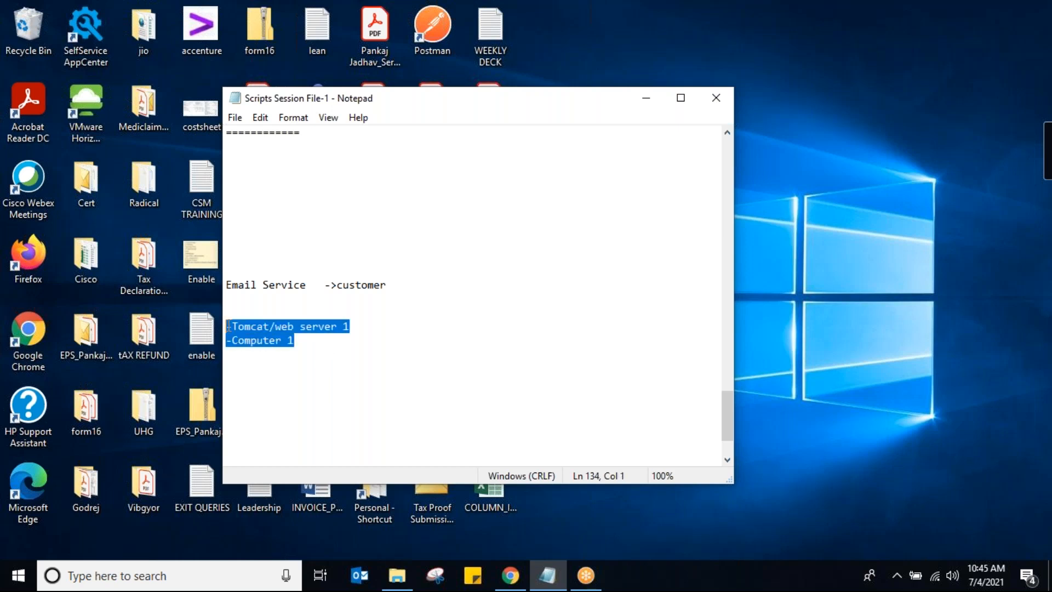
drag(227, 287, 413, 284)
drag(229, 327, 309, 351)
click(267, 301)
drag(267, 302, 229, 284)
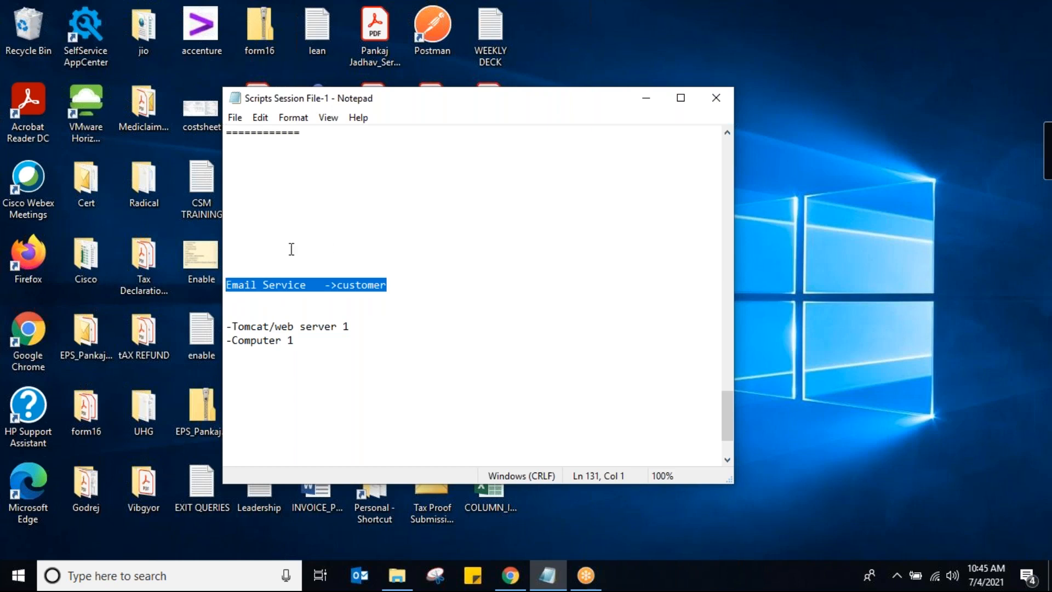
double_click(312, 340)
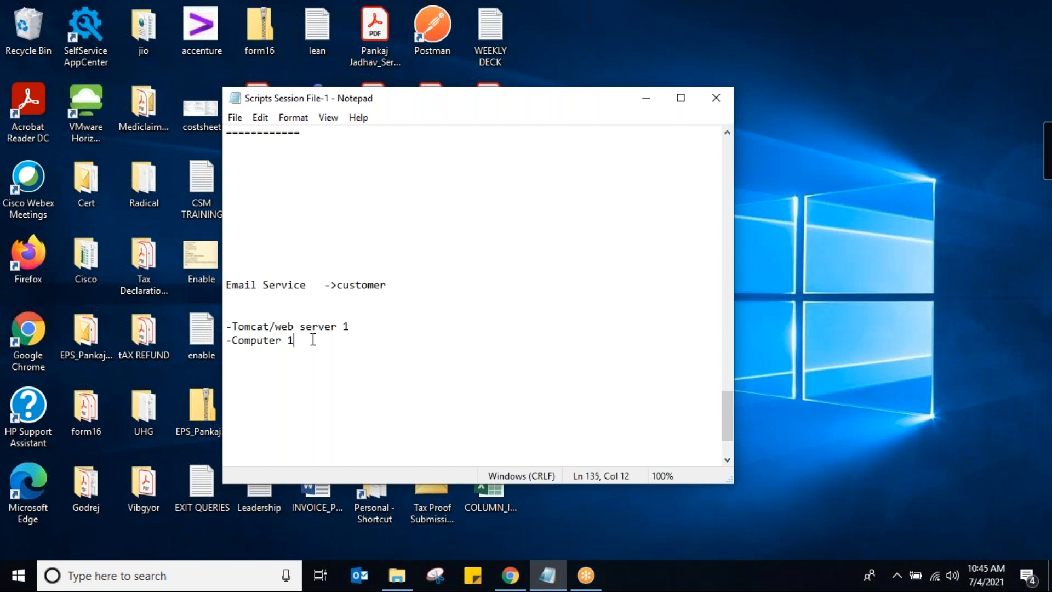
drag(312, 340, 227, 325)
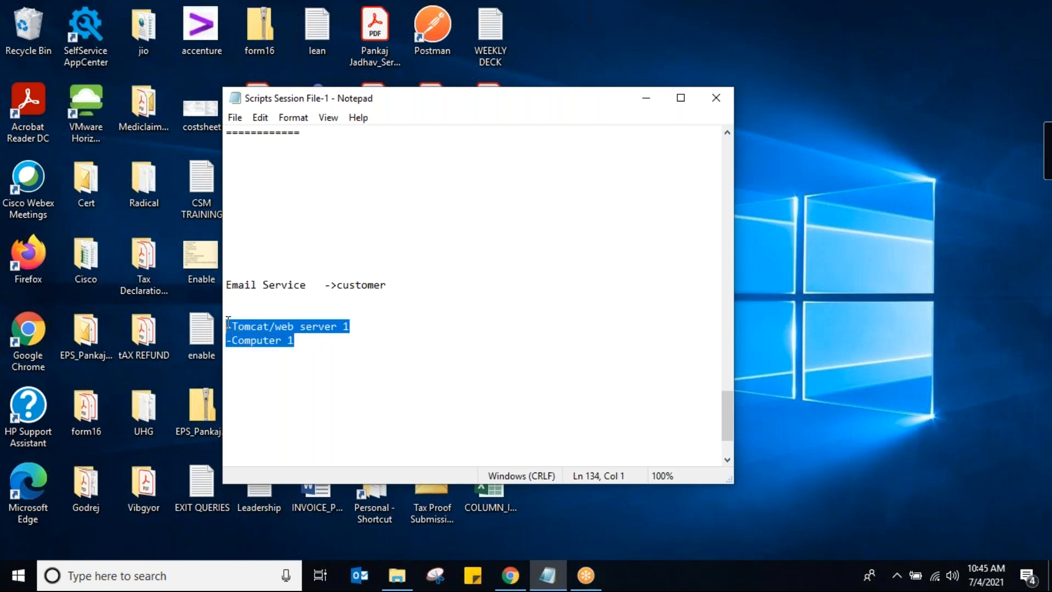
drag(227, 285, 307, 285)
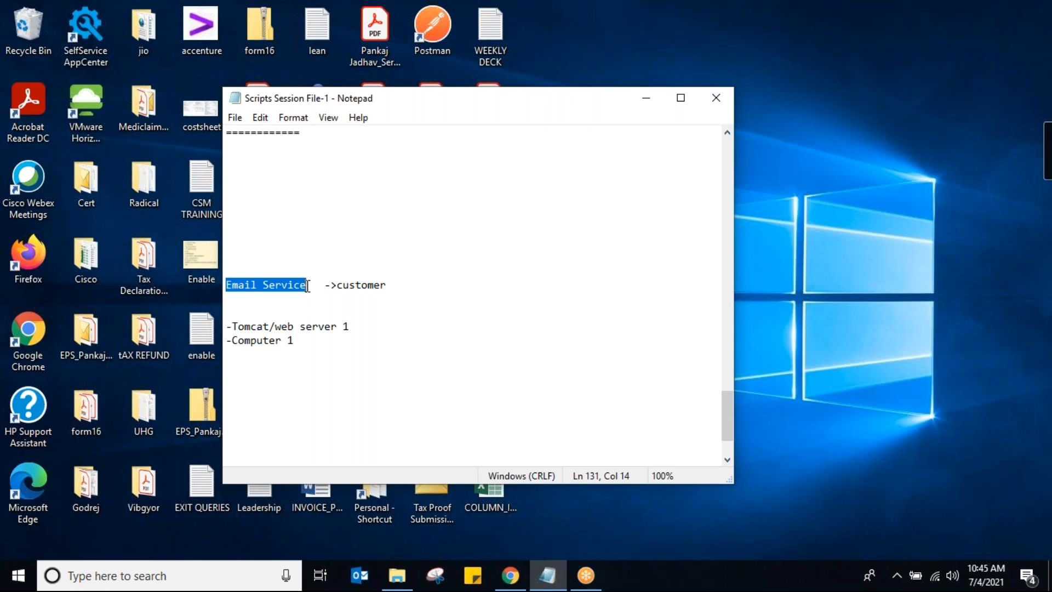
drag(294, 341, 237, 330)
click(257, 340)
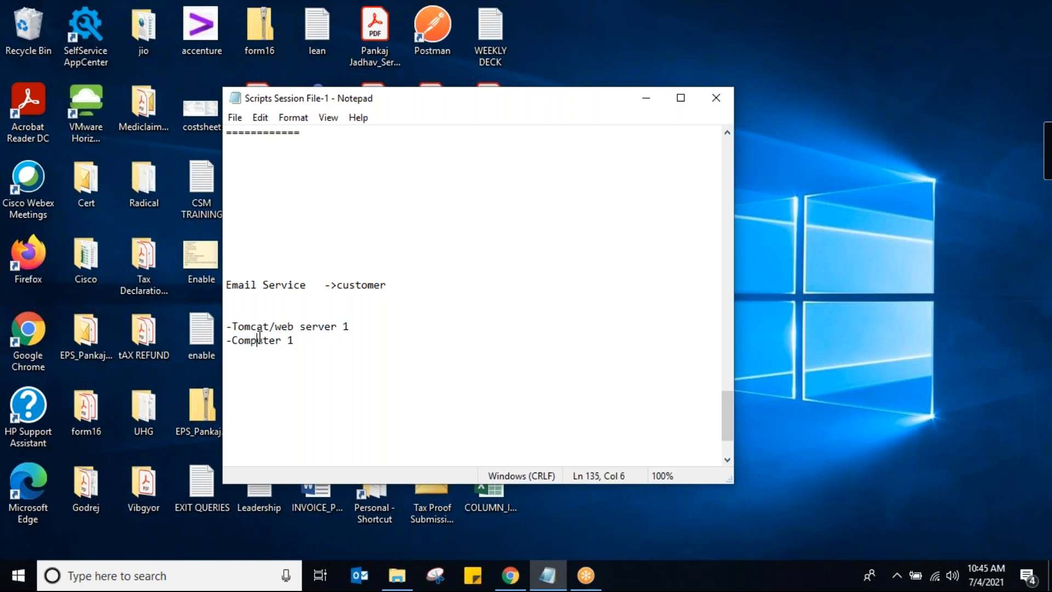
Add the line "-wind 2003 svr 1" directly below the Computer 1 line, with blank lines after it
click(297, 327)
drag(300, 341, 225, 326)
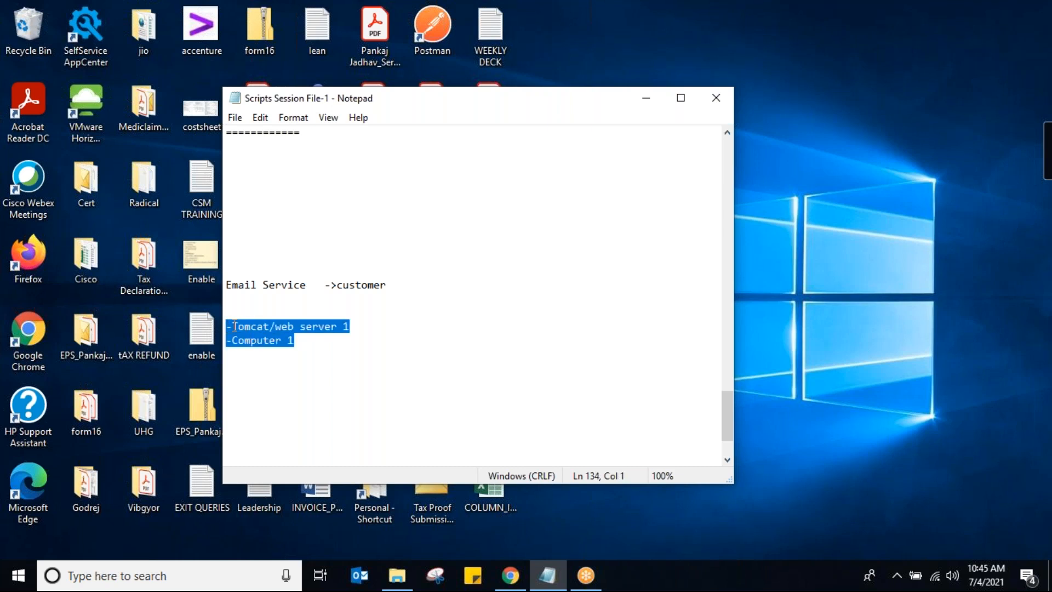
click(300, 340)
key(Return)
text(-)
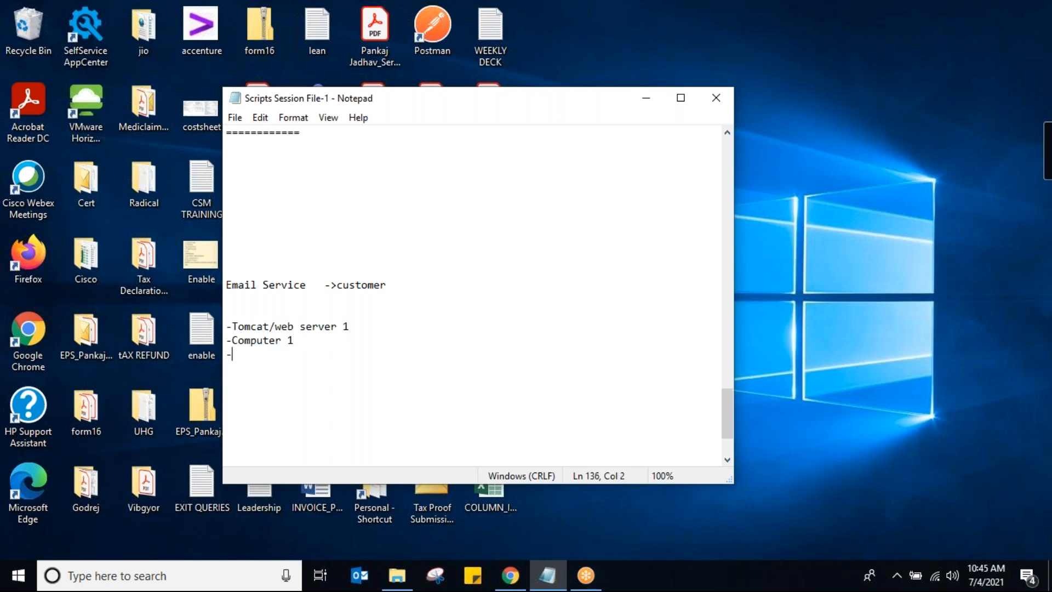
text(wind 2003s)
key(BackSpace)
text(svr)
key(Return)
key(Return)
key(Return)
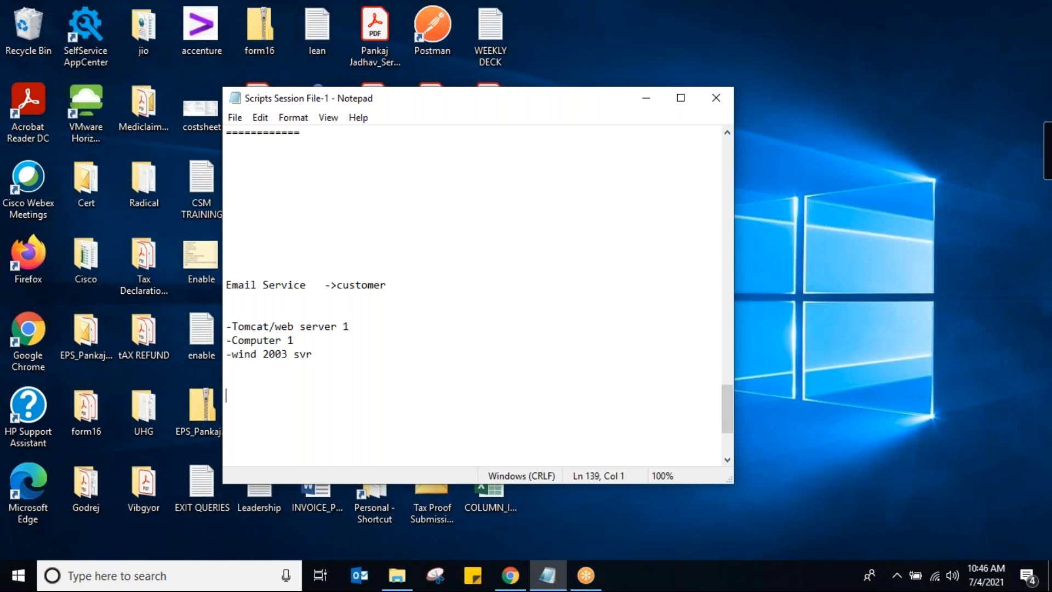
click(359, 351)
text(1)
Compare the component lines with Email Service, then switch to the change request in Chrome and examine its Service, Configuration item and Risk fields
drag(345, 355, 229, 330)
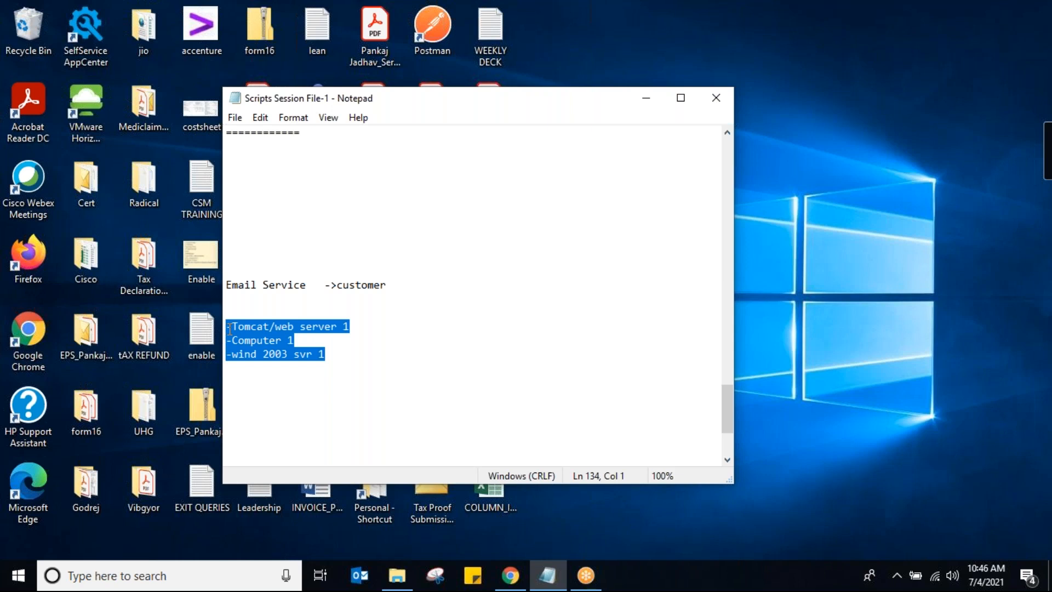
drag(306, 284, 224, 290)
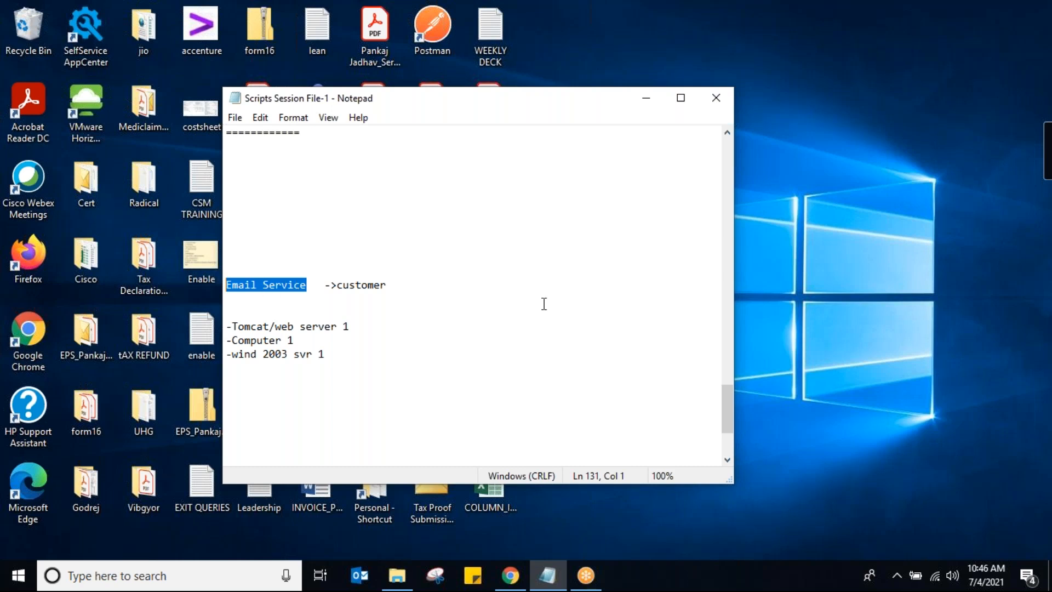
click(510, 574)
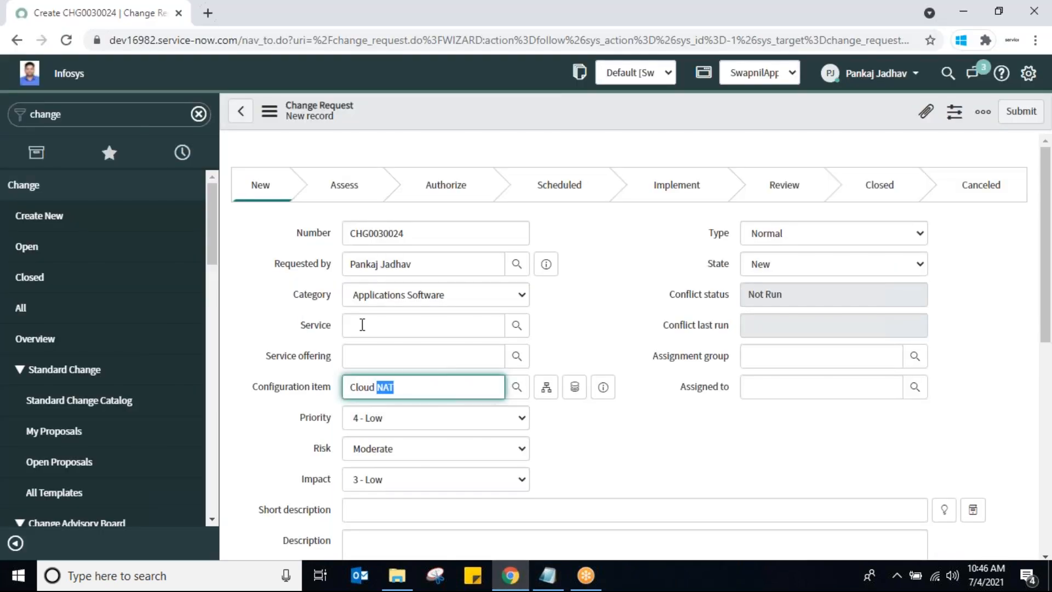
click(363, 325)
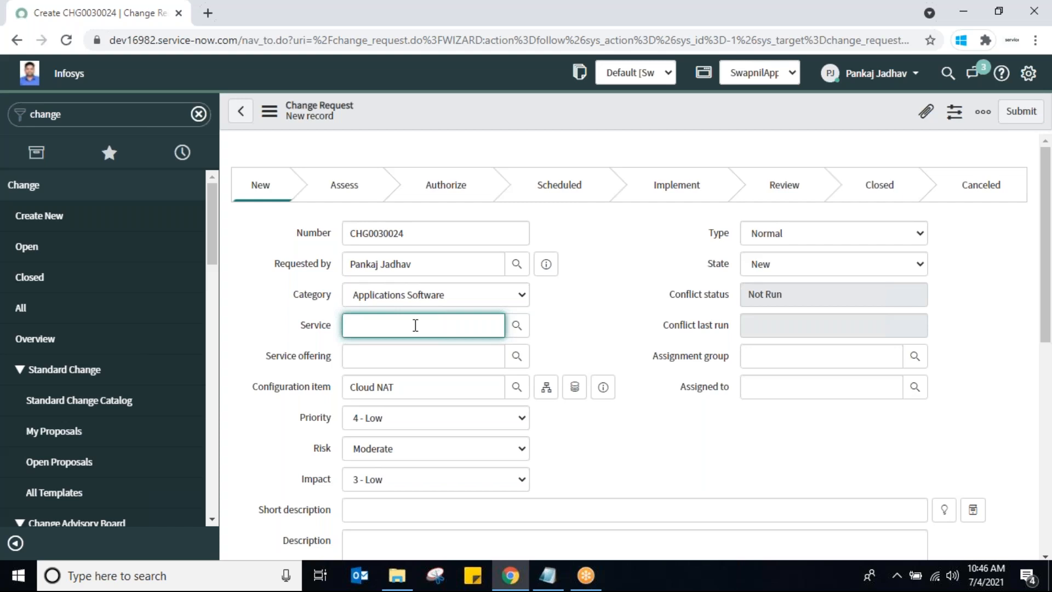
triple_click(402, 388)
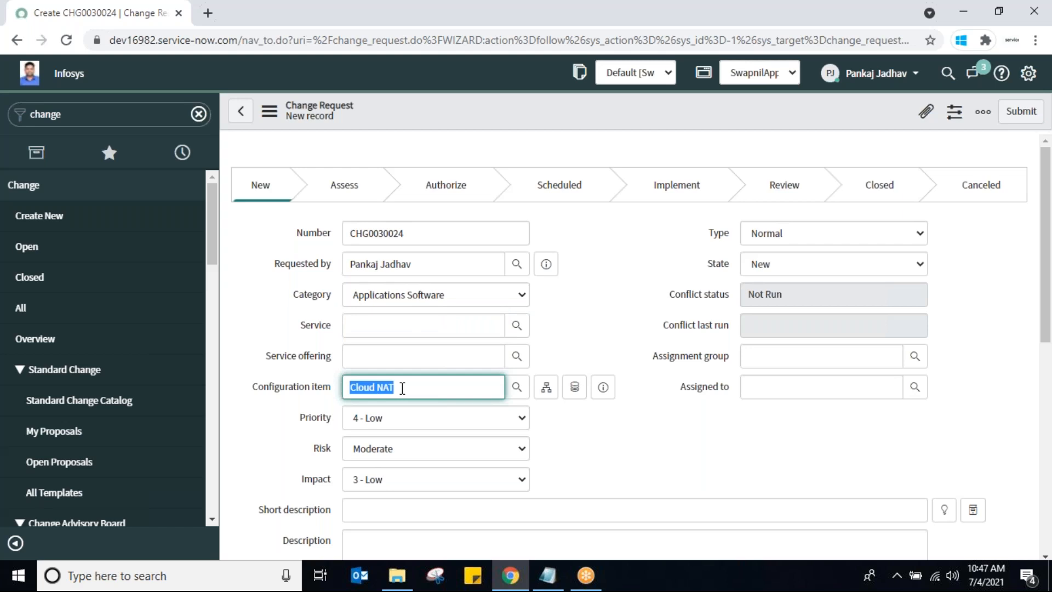
double_click(450, 389)
triple_click(450, 389)
drag(1048, 309, 1046, 419)
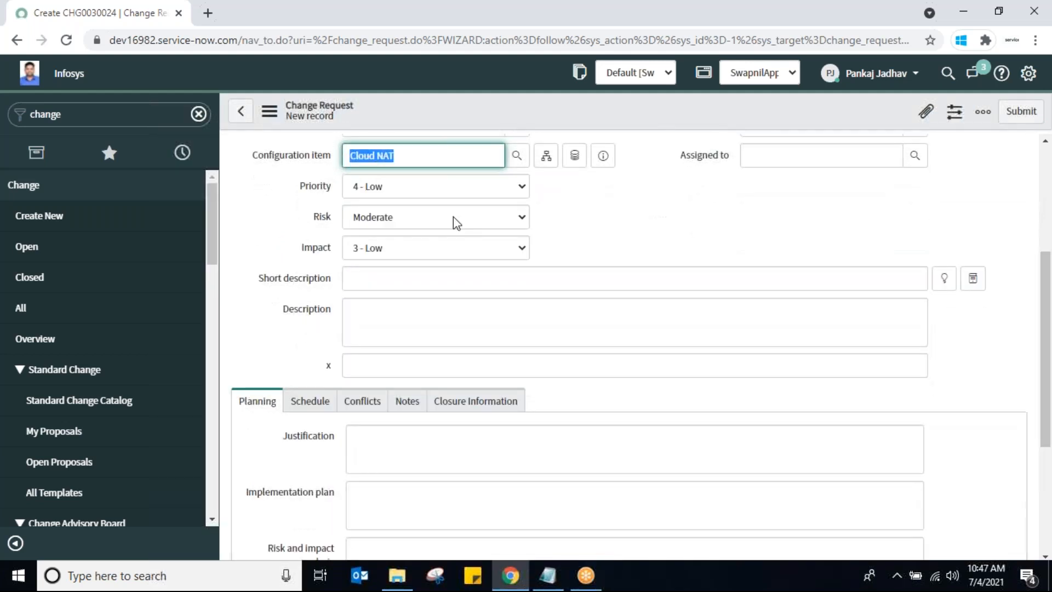
click(454, 220)
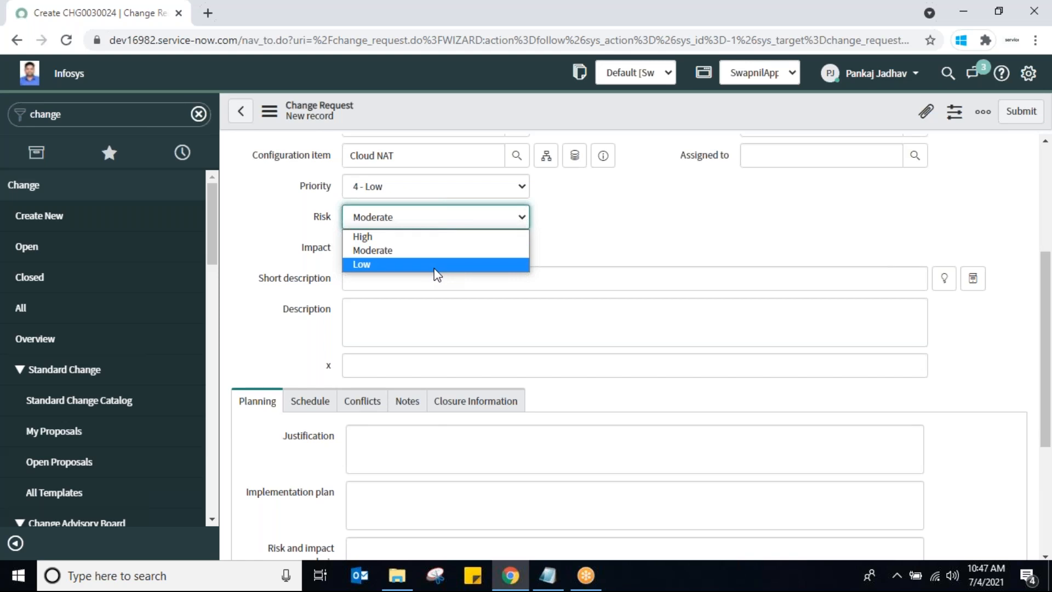
click(616, 217)
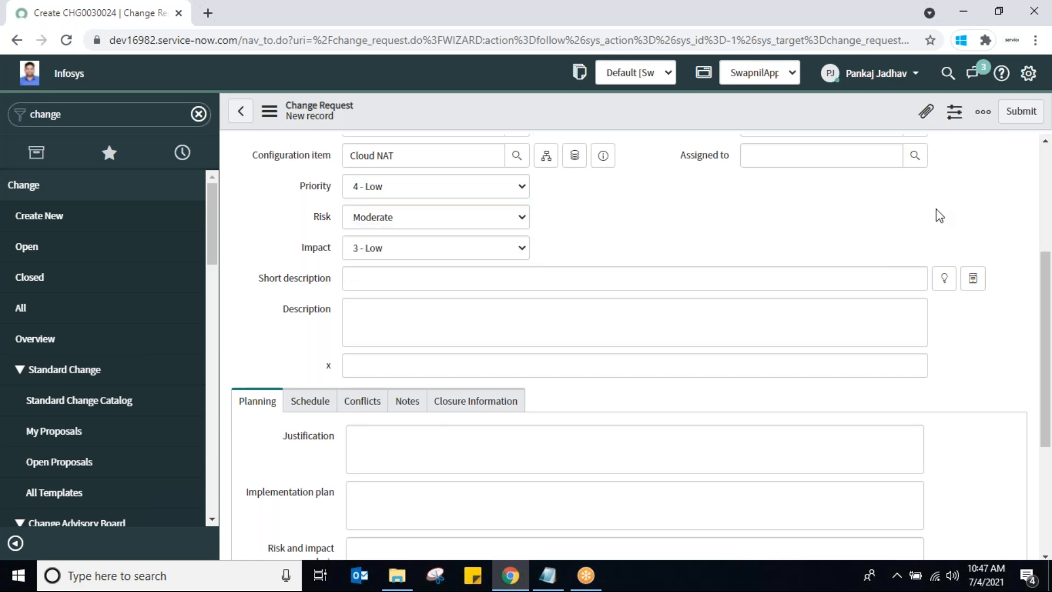
drag(1039, 413, 1003, 339)
click(430, 272)
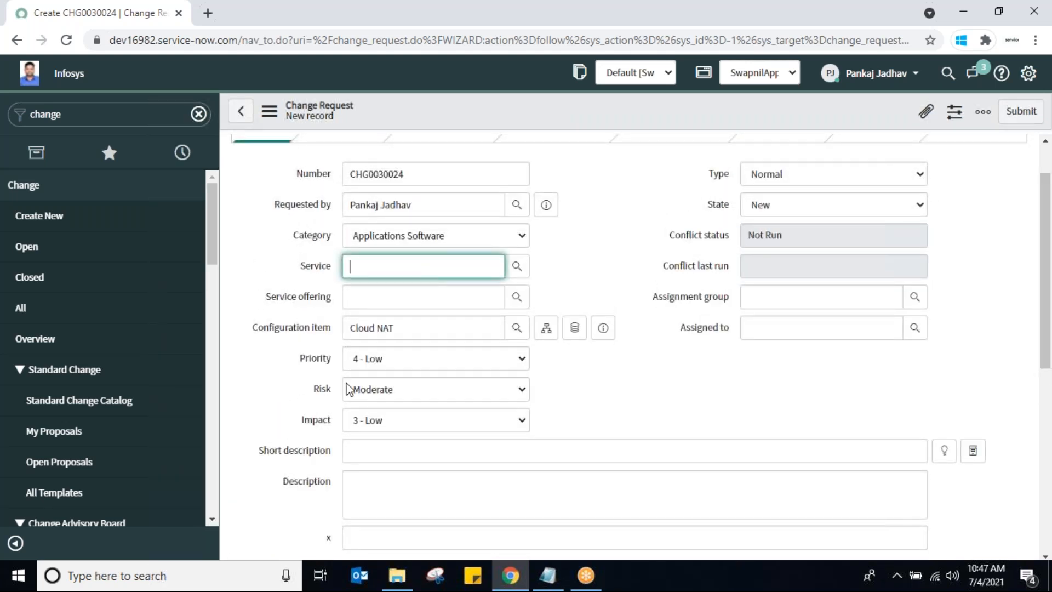
Set the change request's Priority to 1 - Critical and review the other priority choices
click(408, 362)
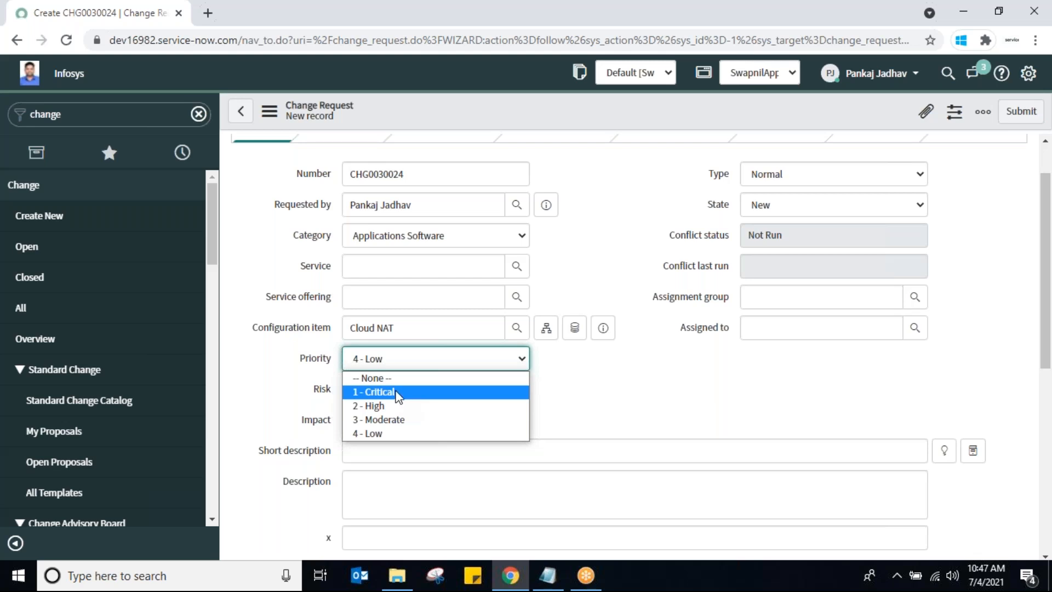
click(397, 393)
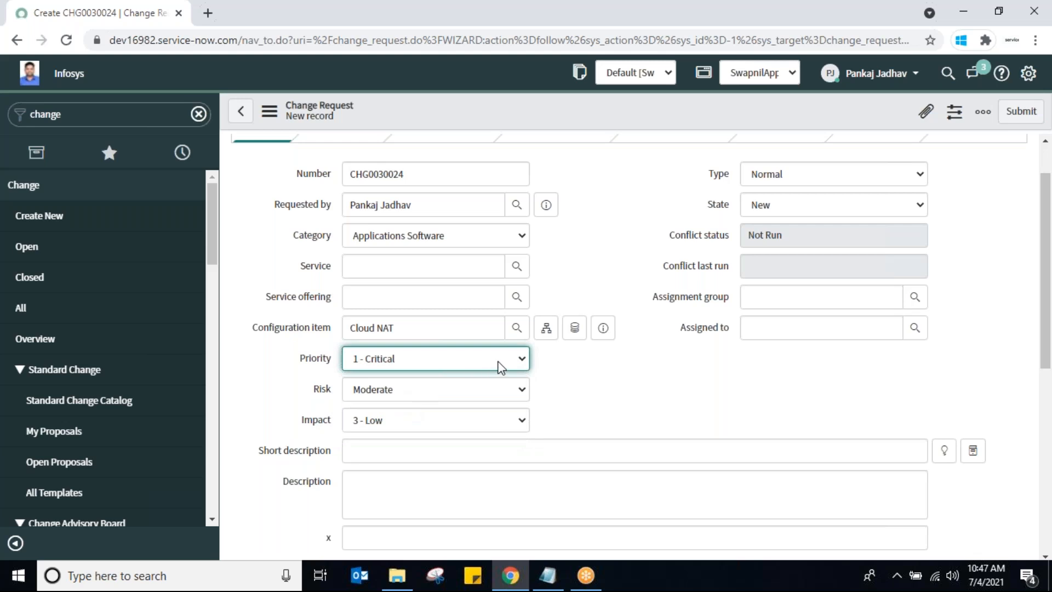
click(499, 364)
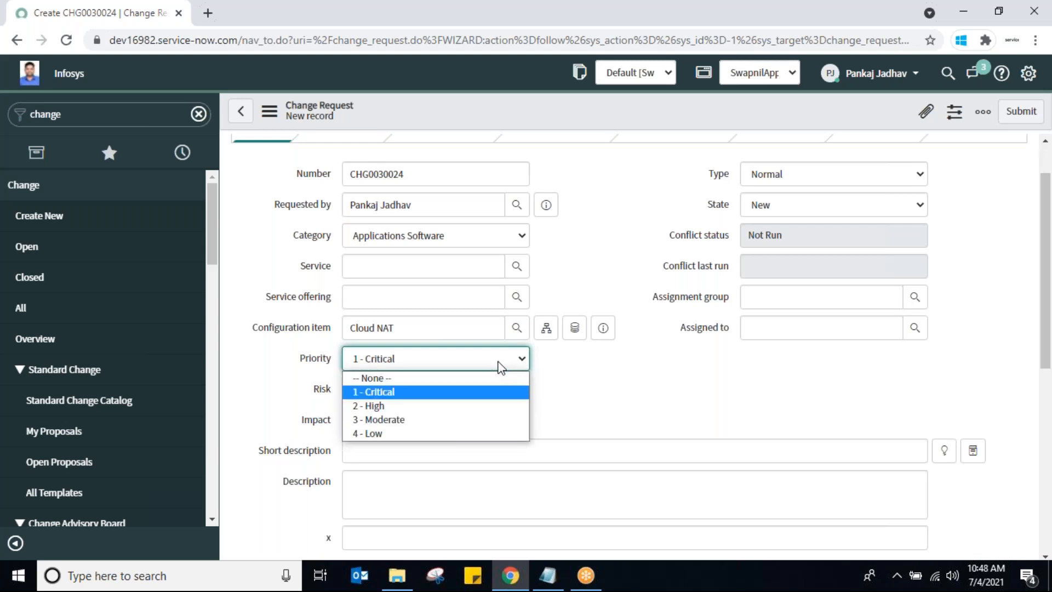
click(499, 364)
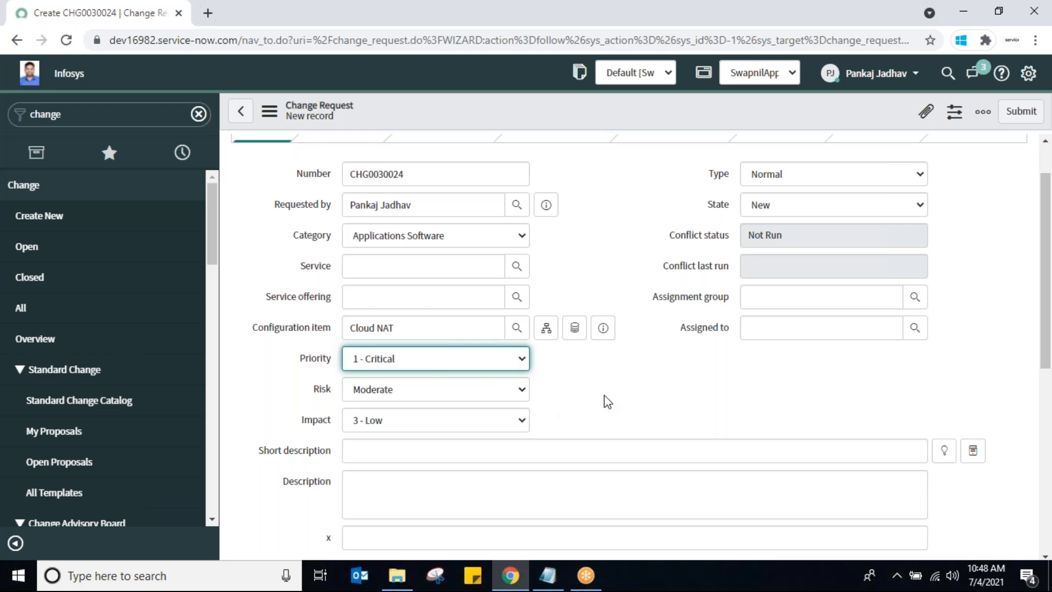
click(506, 364)
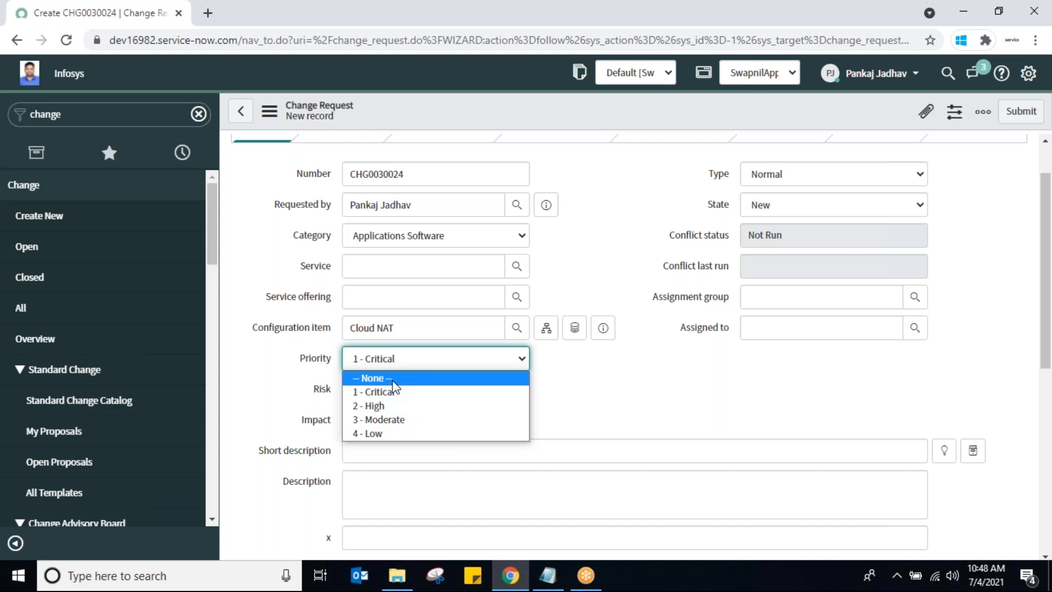
click(608, 399)
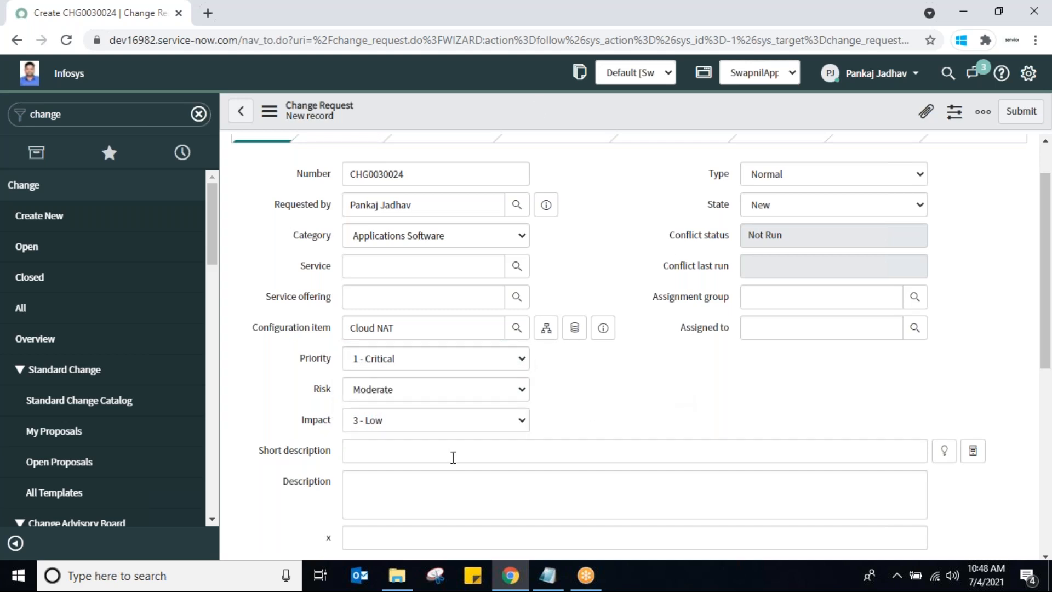
click(509, 420)
Set the change request's Assignment group to Change Management, leaving Assigned to empty
click(767, 296)
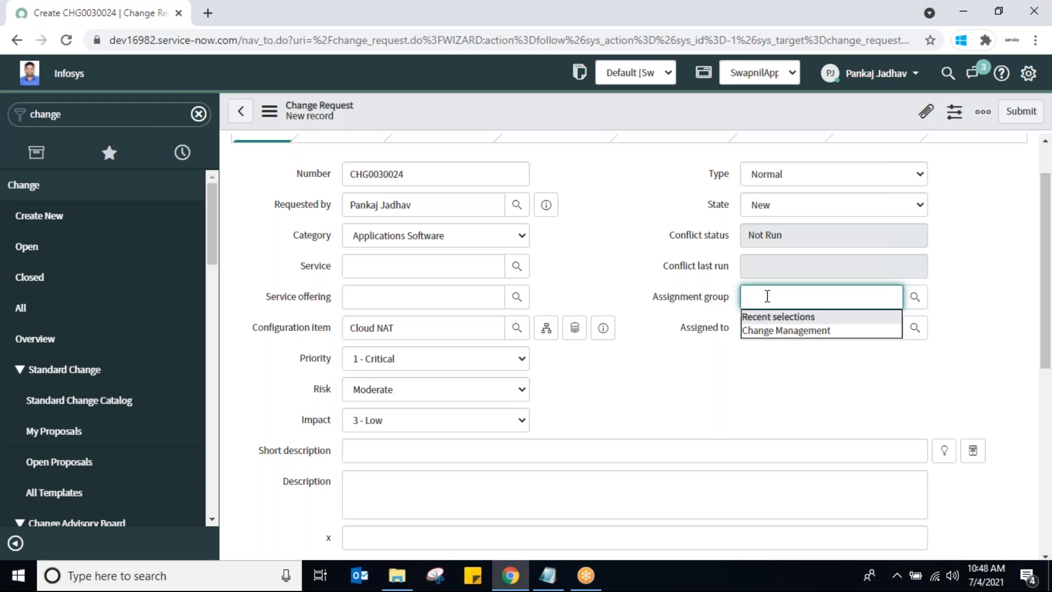
click(800, 330)
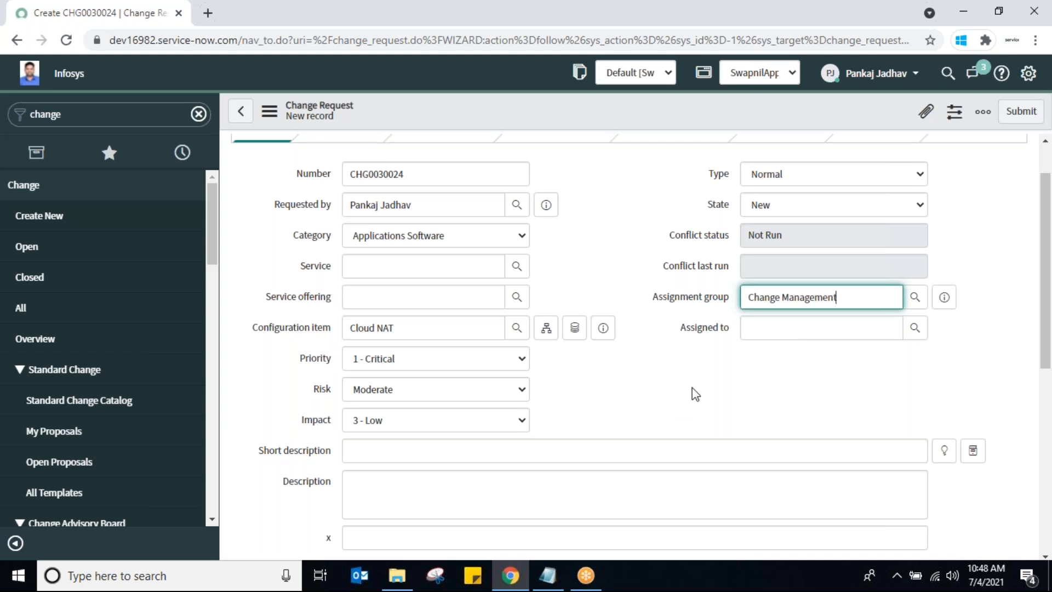
click(793, 327)
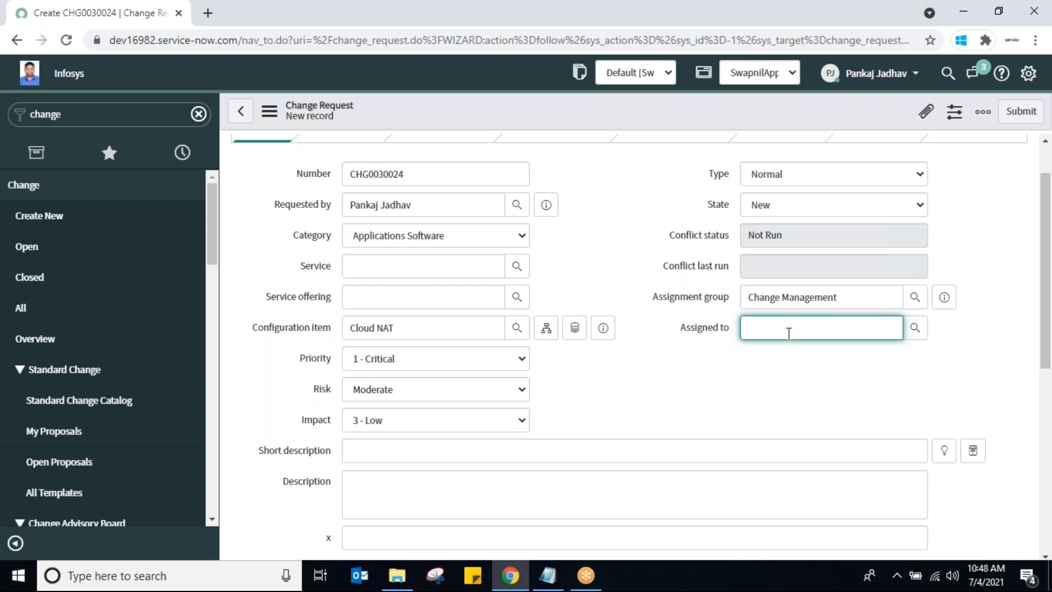
double_click(857, 298)
triple_click(858, 297)
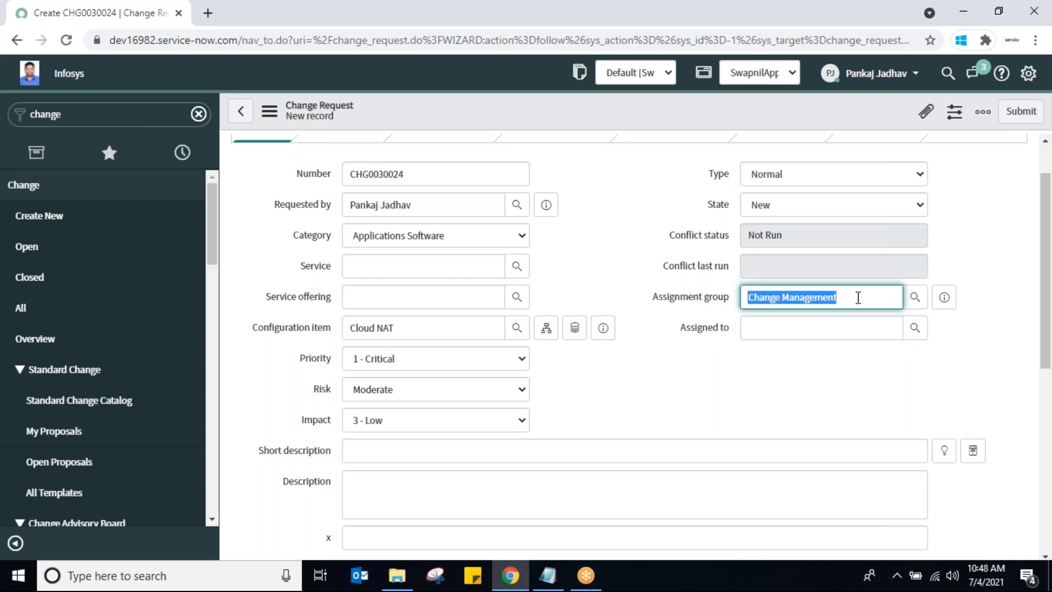
click(776, 327)
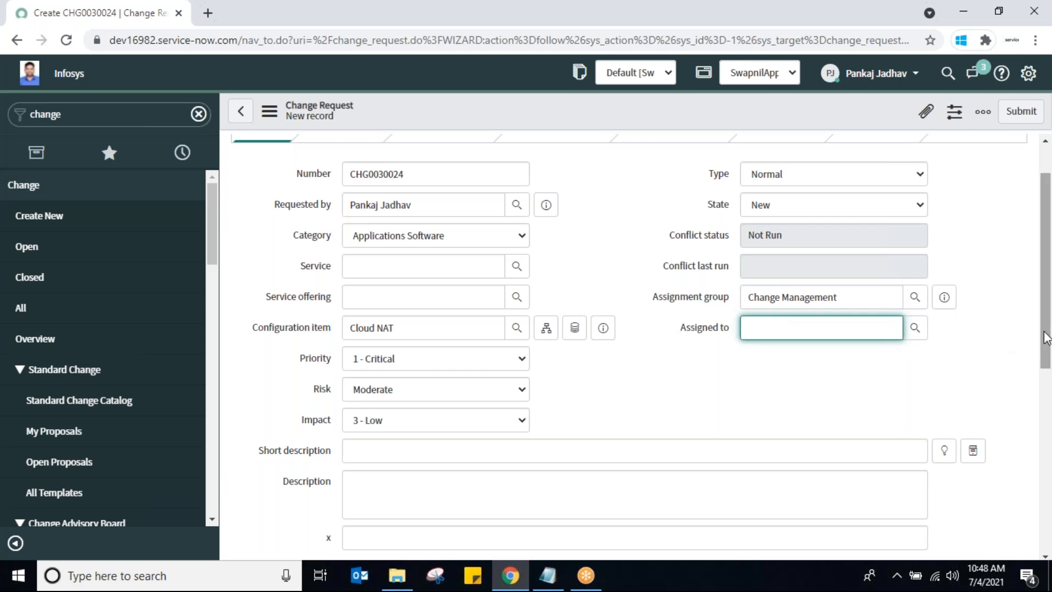
Enter "RAM needs to be upgraded" as the change request's short description
drag(1046, 339, 1048, 427)
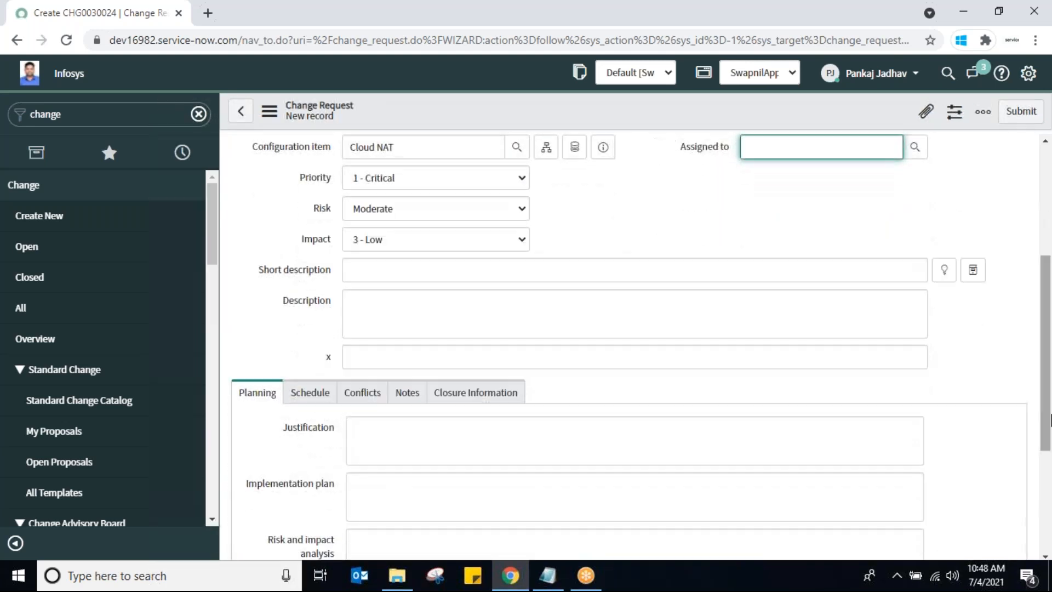
click(506, 269)
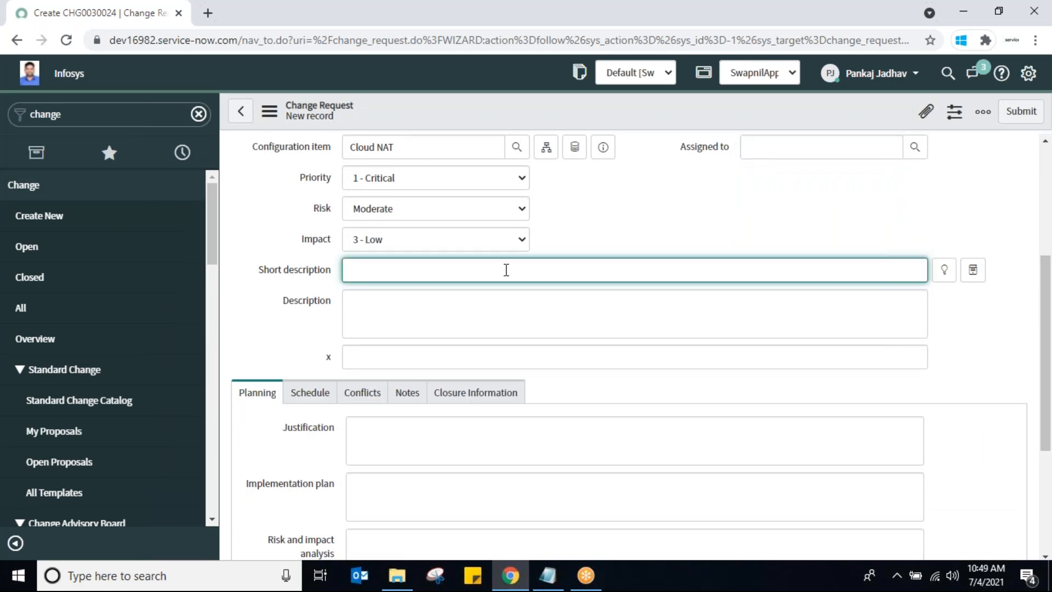
text(RAM needs to be upgraded)
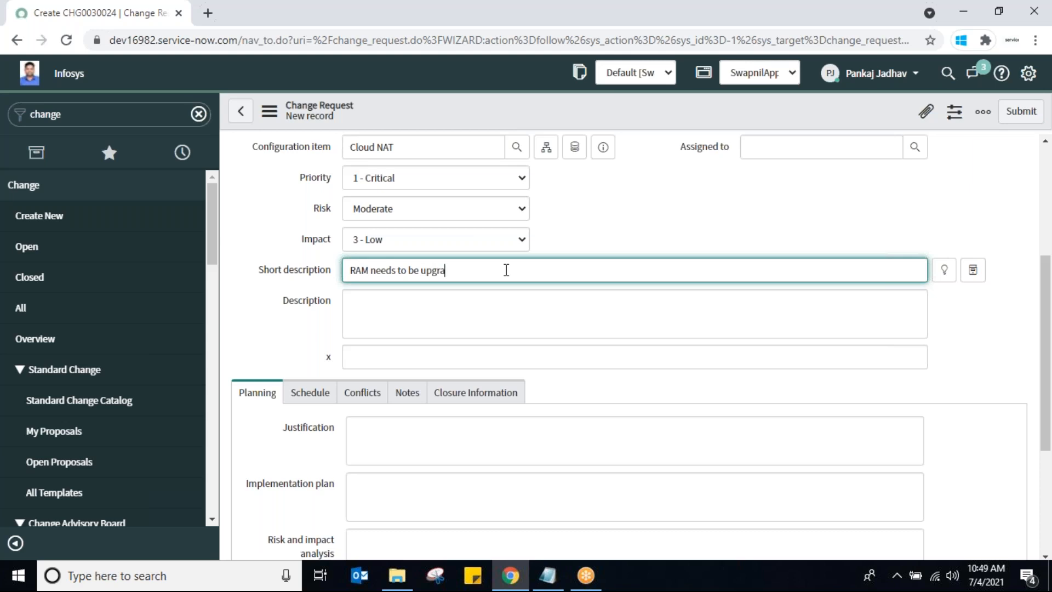
Copy the short description into the Description and extend it with ". customer facing appln sloness....intermittent"
key(ctrl+shift+Left)
key(ctrl+shift+Left)
key(ctrl+shift+Left)
key(ctrl+shift+Left)
key(ctrl+shift+Left)
key(ctrl+c)
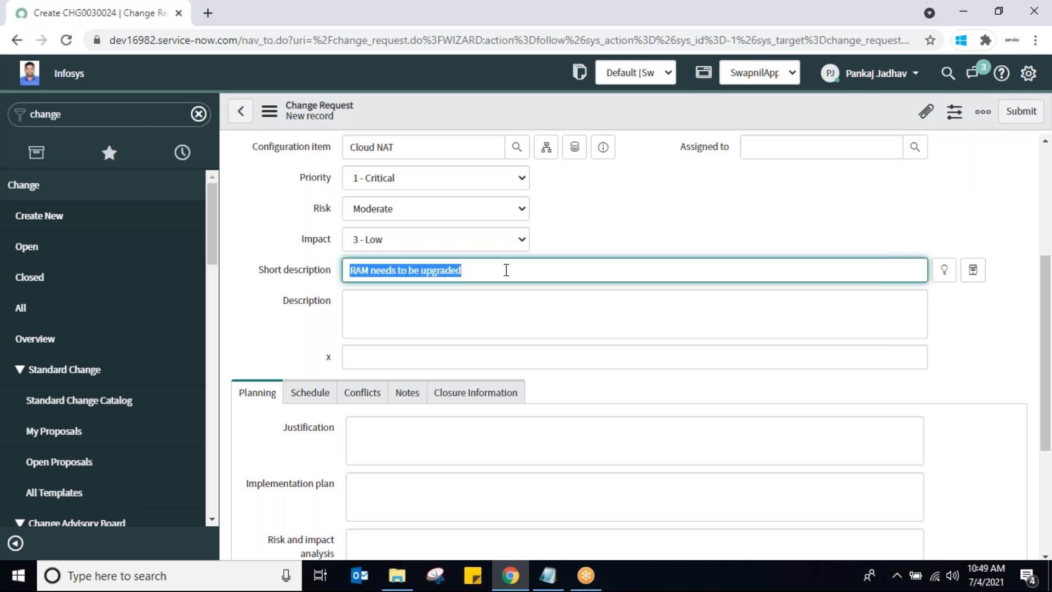
click(481, 323)
key(ctrl+v)
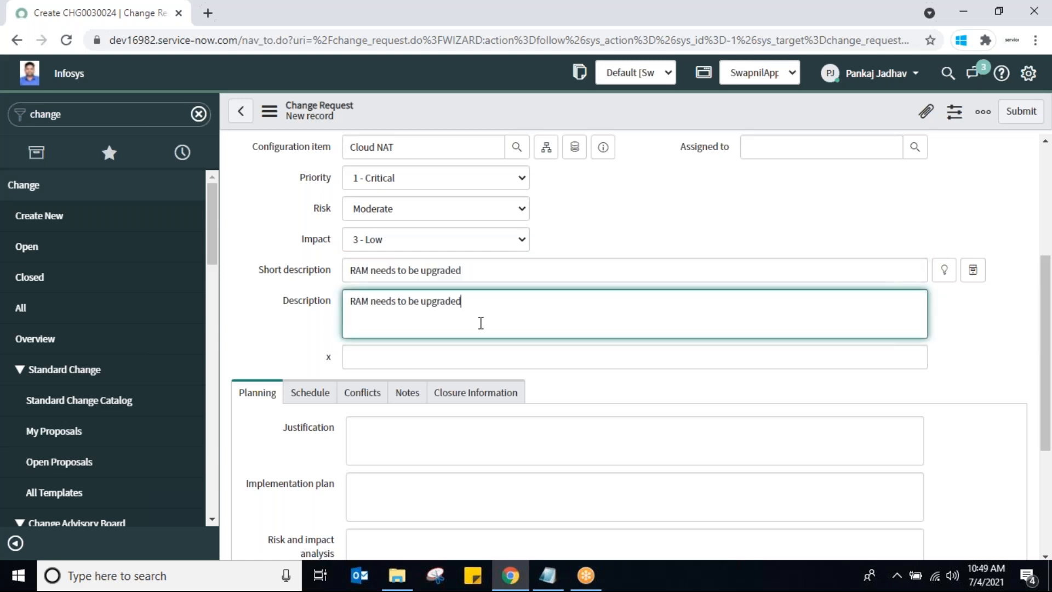
text(. customer facing appln s)
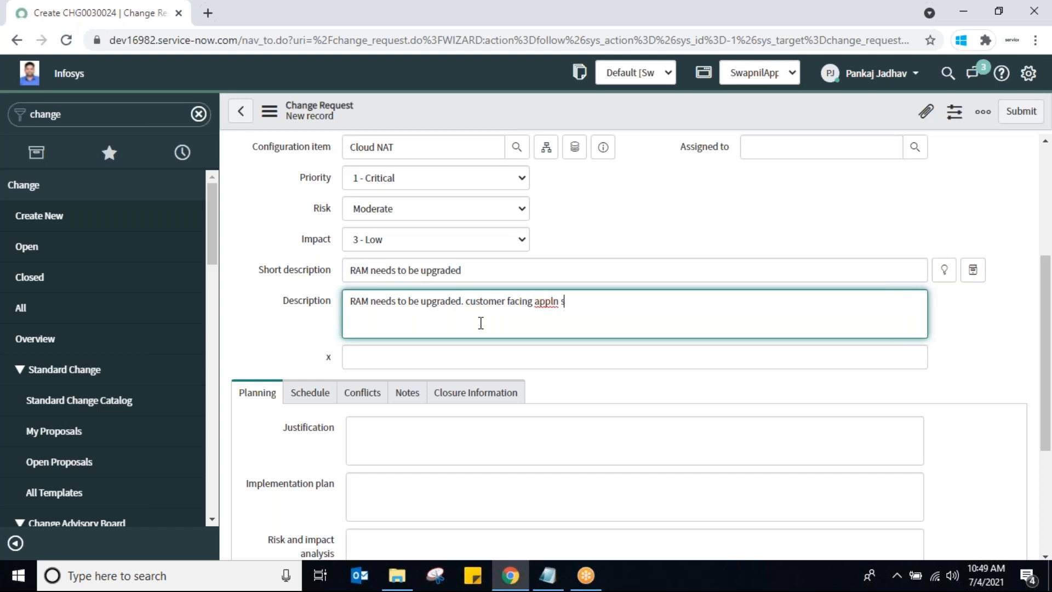
text(loness....intermittent)
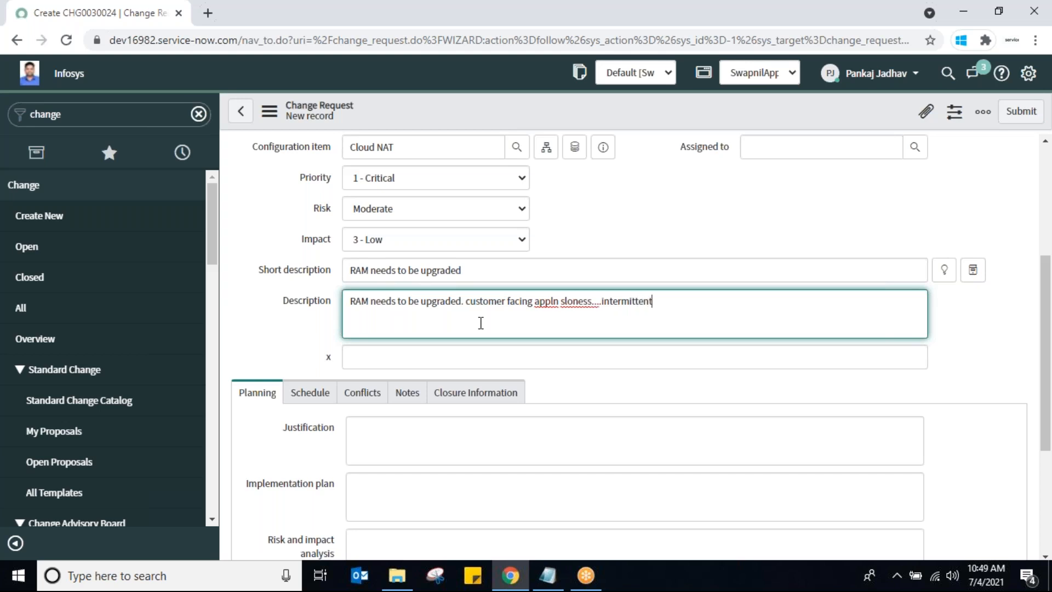
click(489, 355)
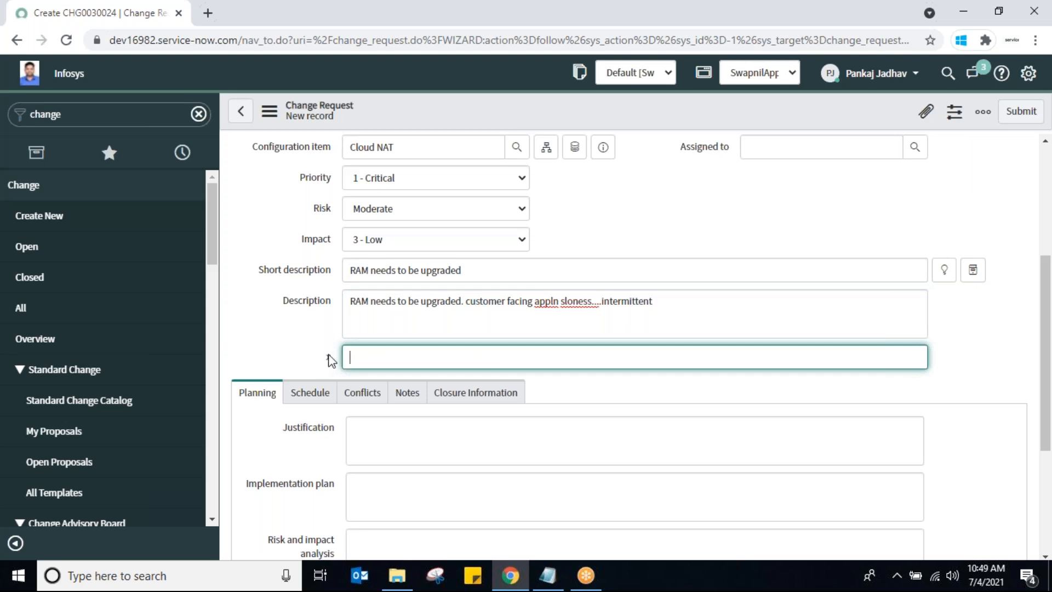
Enter "sample" as the Justification in the change request's planning details
drag(1046, 317, 1033, 415)
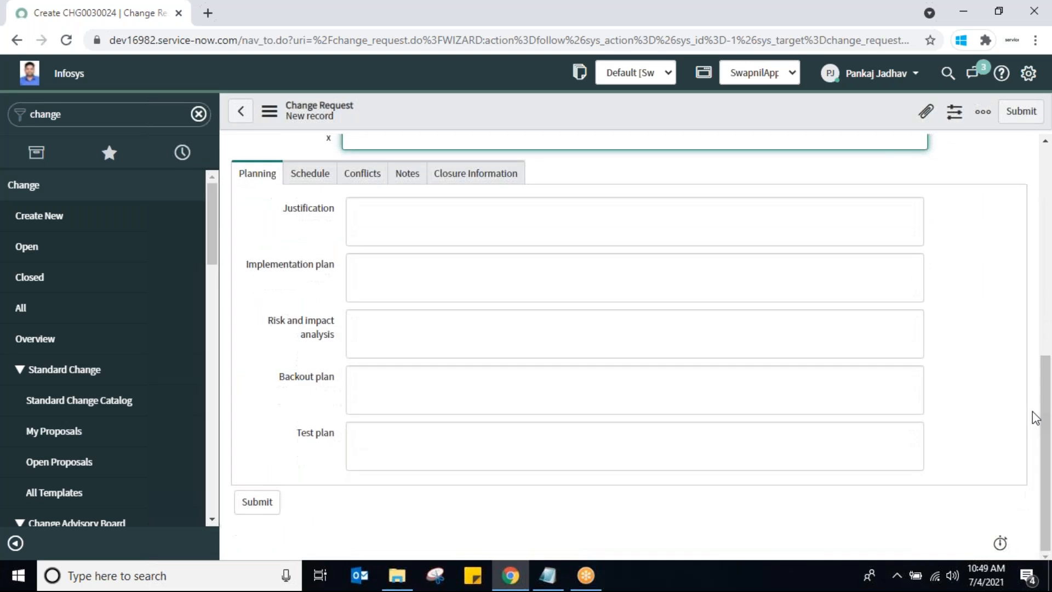
click(563, 220)
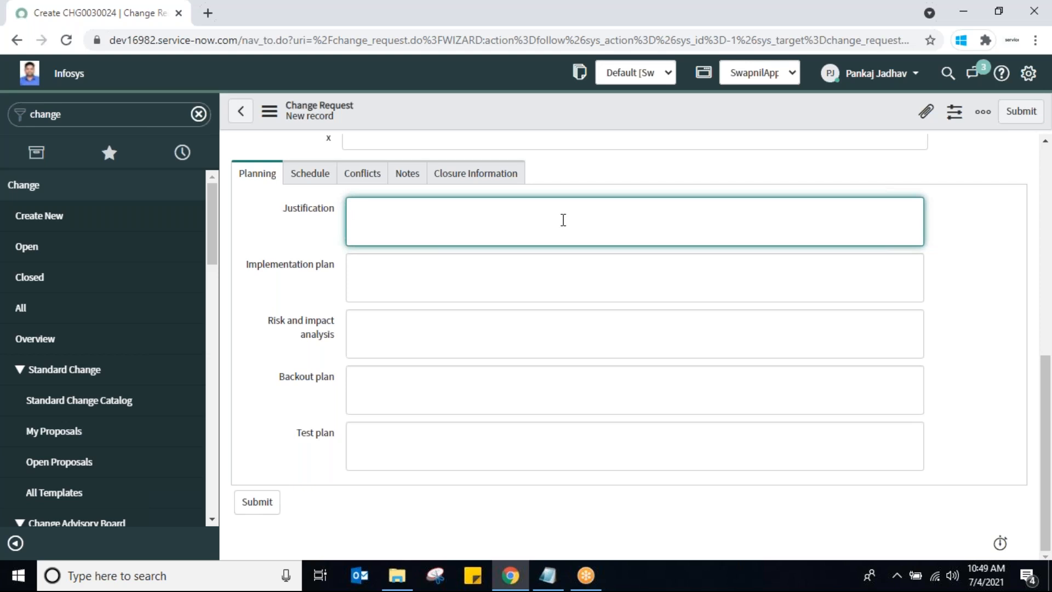
text(sample)
Copy the Justification text into the Implementation plan and add the lines "-take backup of config files" and "-cvvjvjvjv" below a blank line
double_click(364, 211)
key(ctrl+c)
click(362, 275)
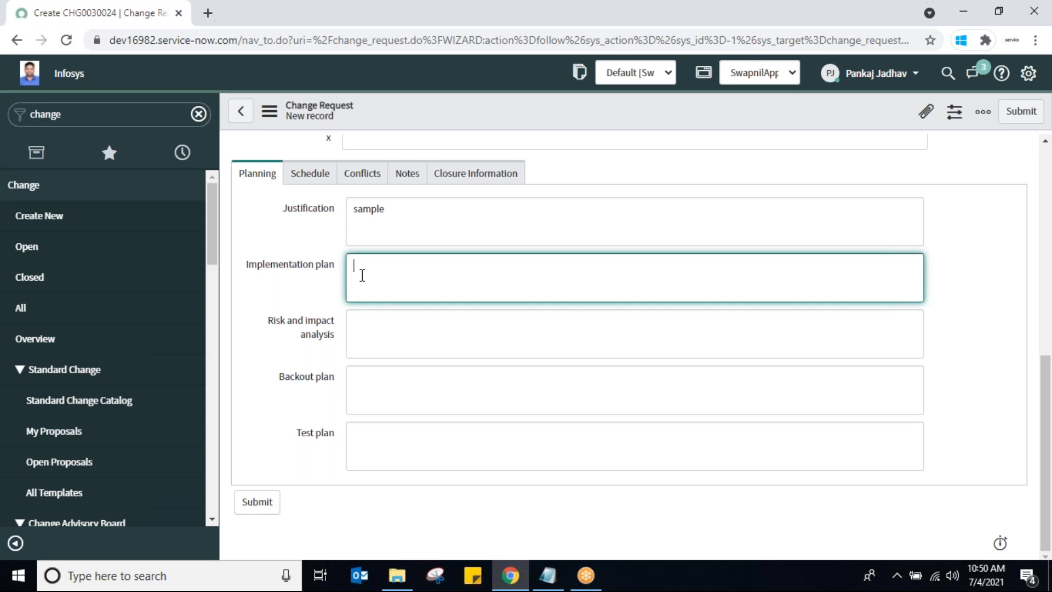
key(ctrl+v)
key(Return)
text(-take)
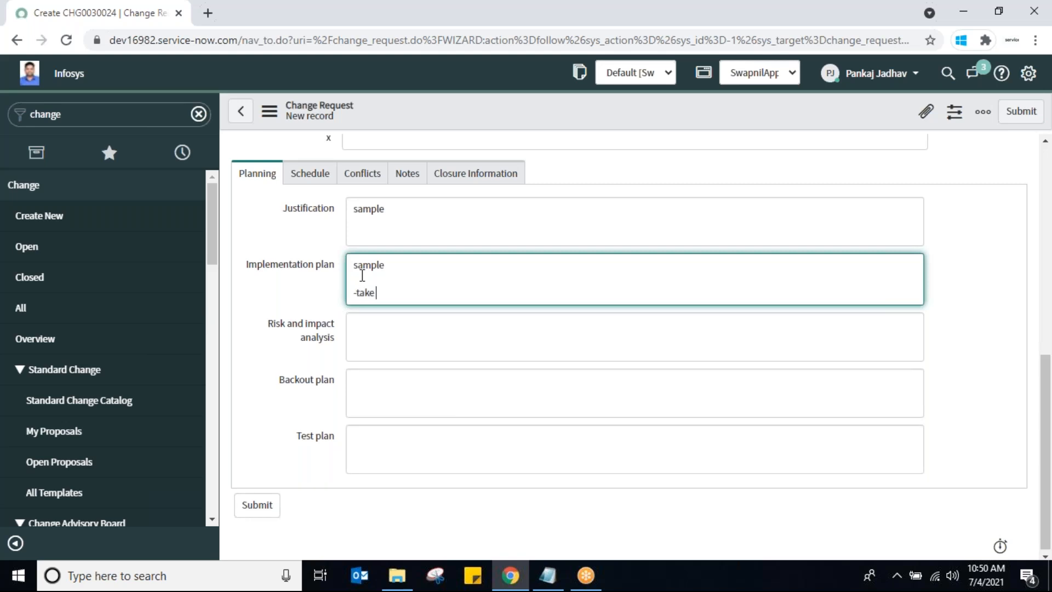
text( backup of config files)
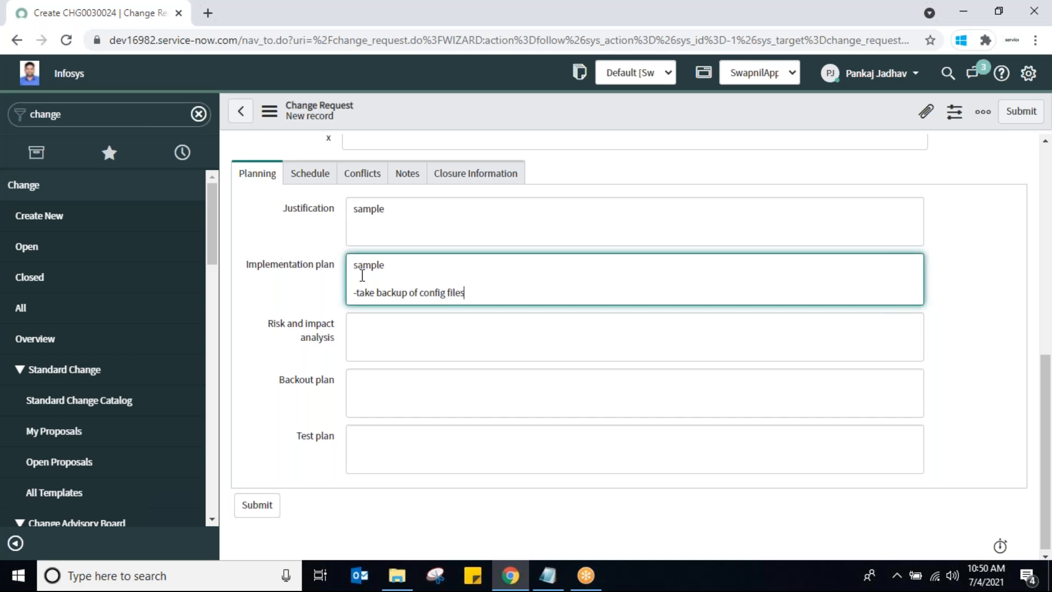
key(Return)
text(-)
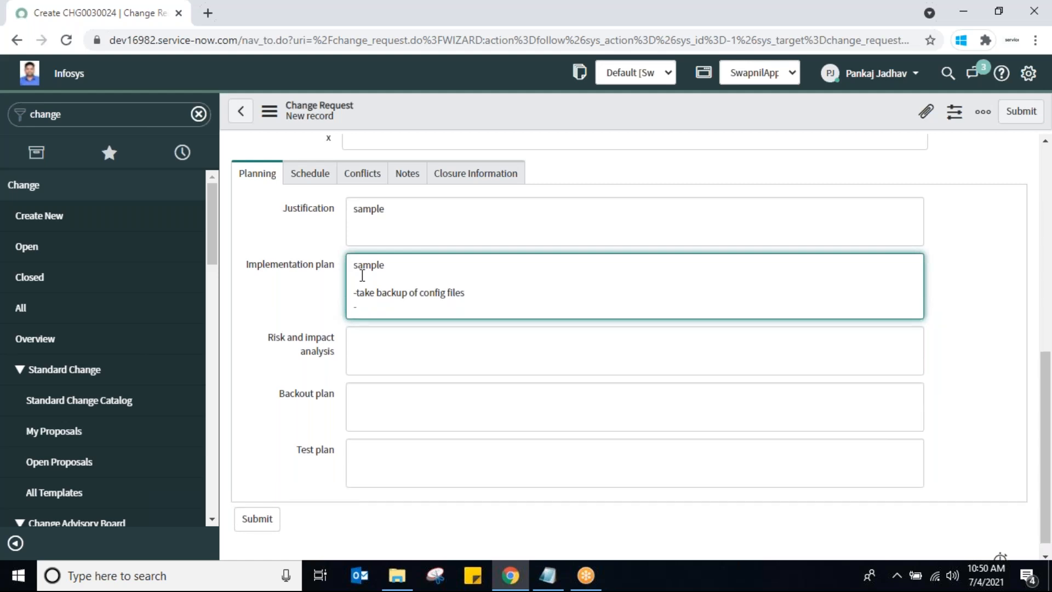
text(cvvjvjvjv)
click(483, 290)
click(406, 308)
Enter "bkbkbkbk" as the change request's Risk and impact analysis
click(413, 359)
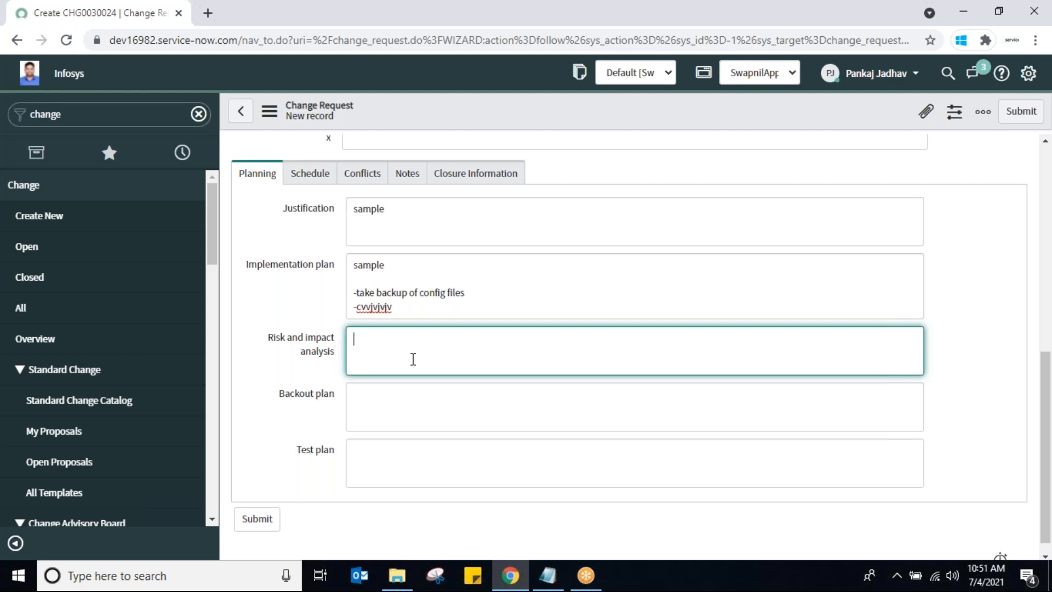
text(bkbkbkbk)
click(398, 403)
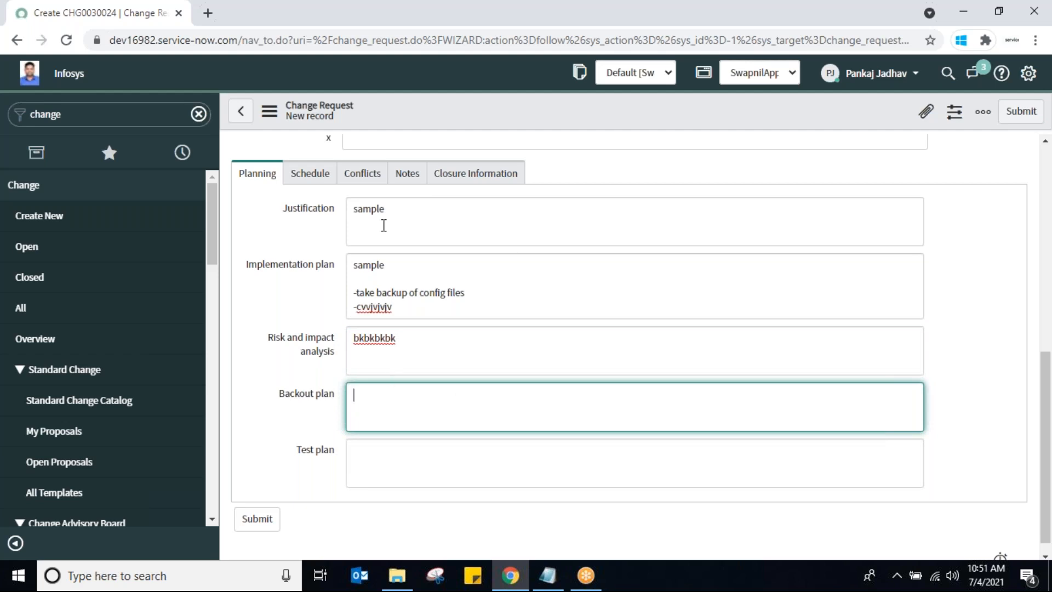
click(494, 346)
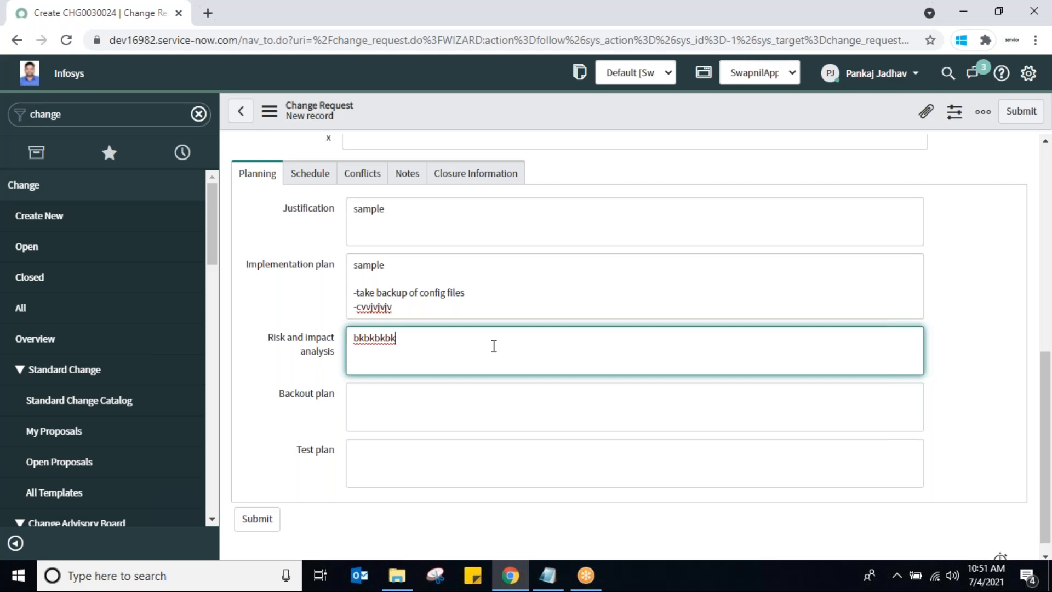
Fill in the Backout plan with the two lines "-sgsgbsd" and "-w"
click(446, 415)
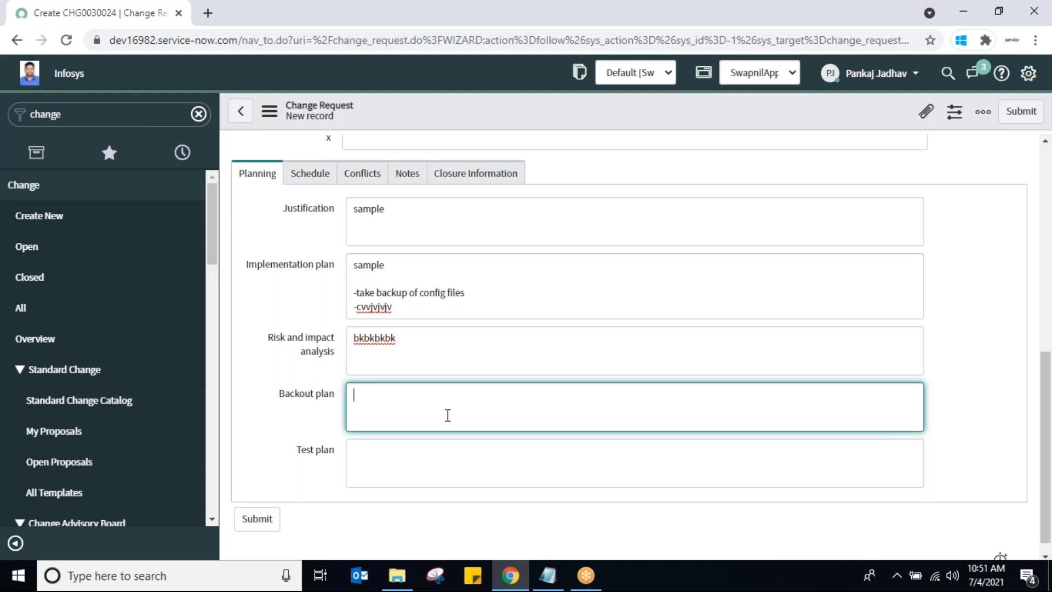
text(-)
text(sgsgbsd )
text(-w)
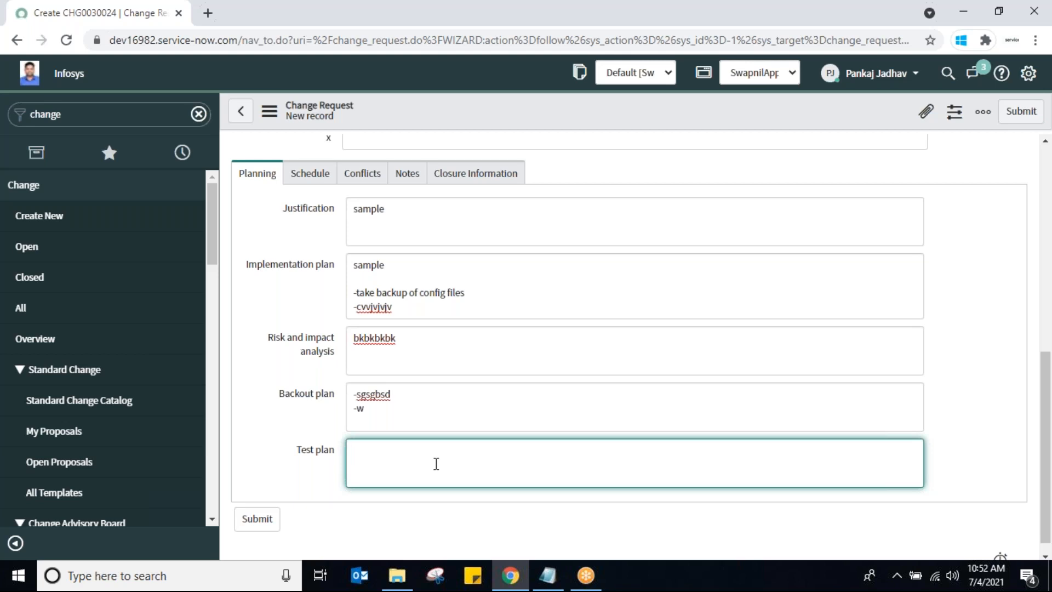
Fill in the Test plan with four lines: "-retrt", "-vgasgsgsg", "-still perst" and "-cordnt wid the custmr....."
text(-)
key(Return)
text(-)
key(Up)
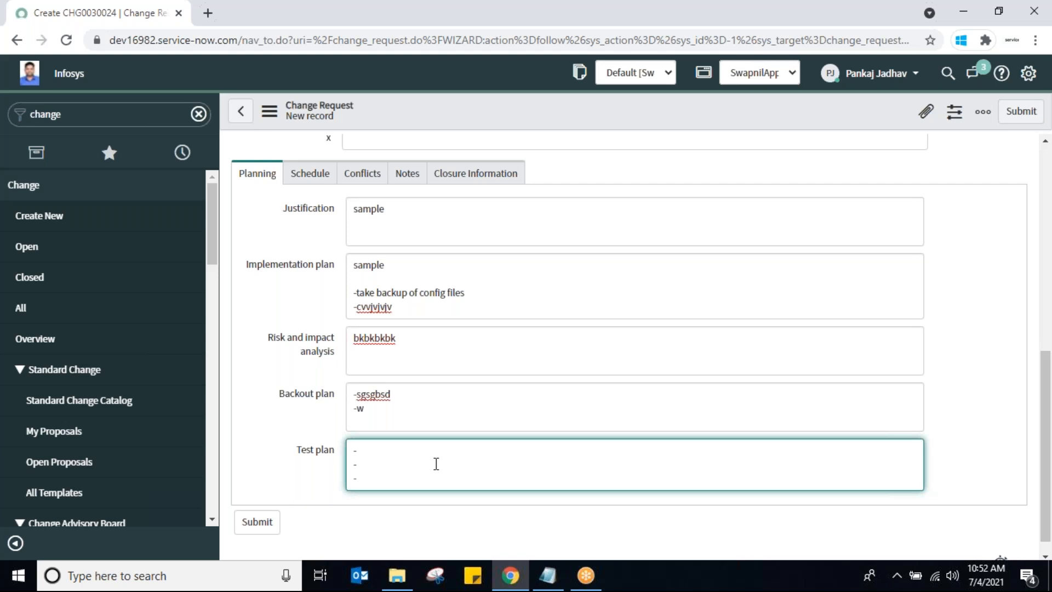
text(retrt)
click(387, 464)
text(vgasgsgsg )
text(-still )
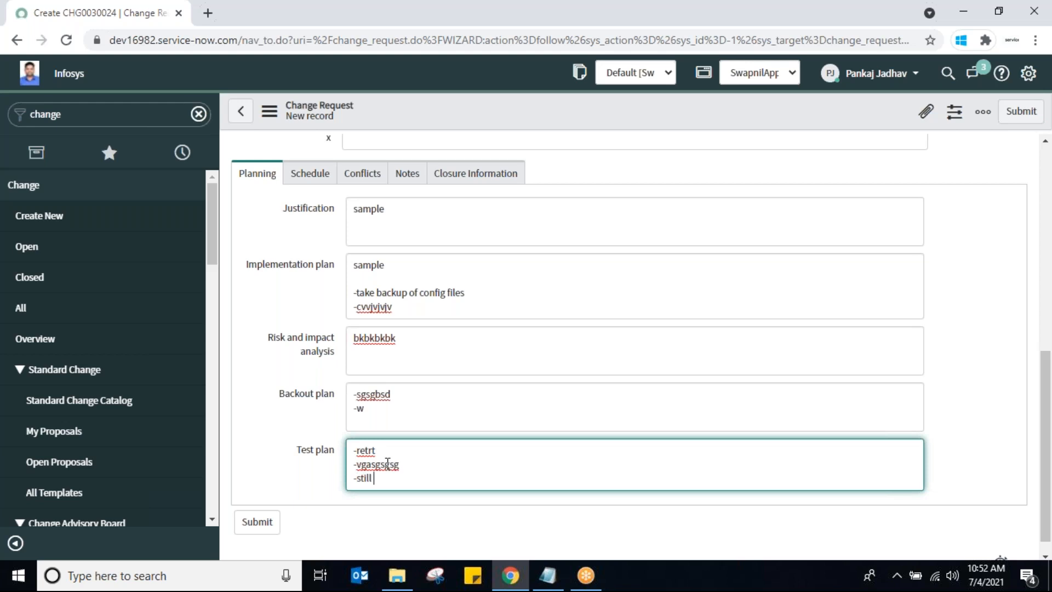
text(perst)
key(Return)
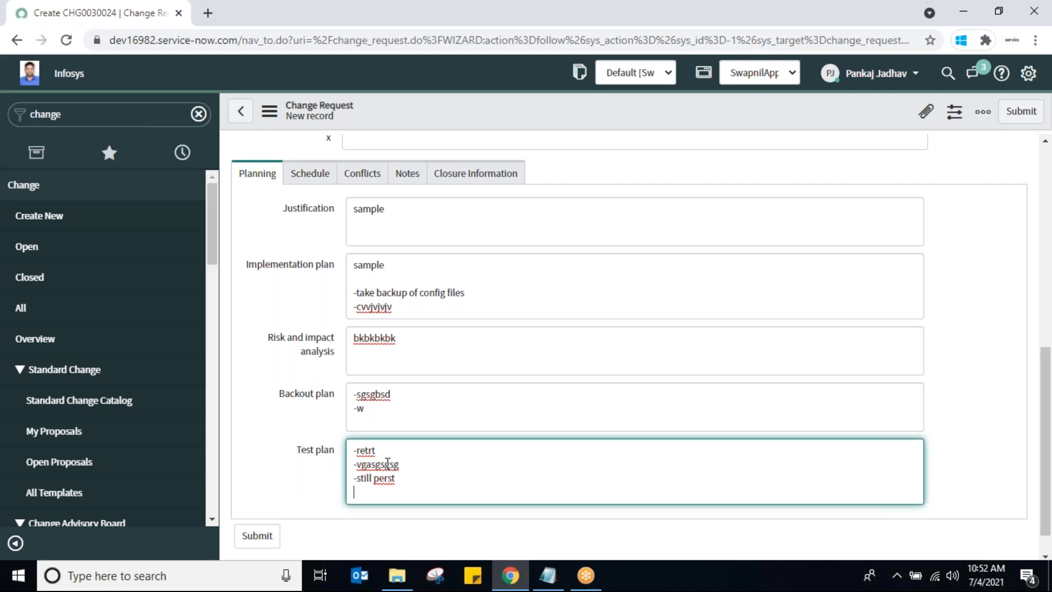
text(-cordnt wid the cu)
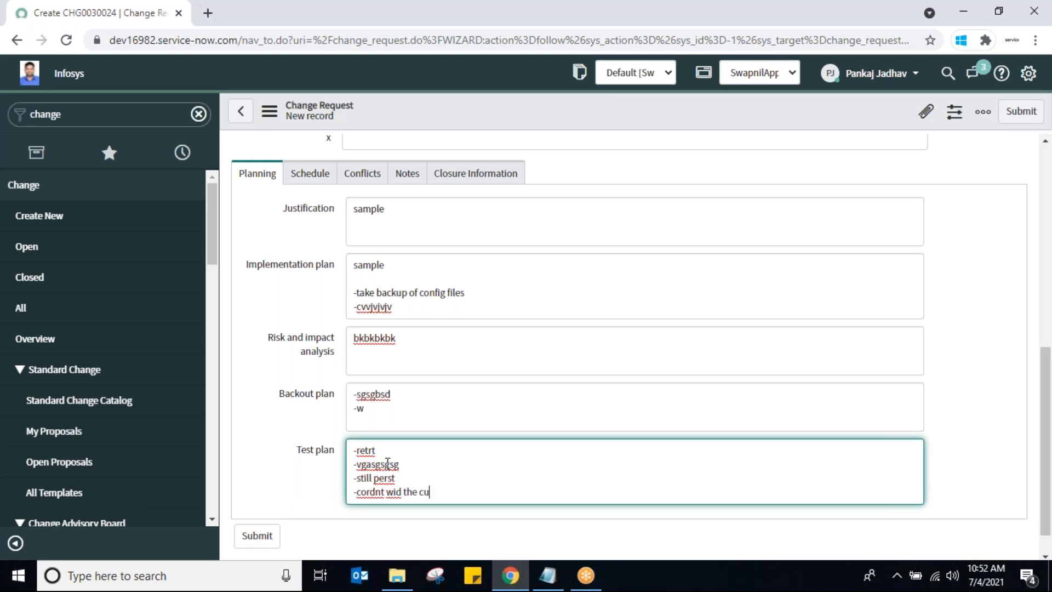
text(stmr.....)
click(310, 174)
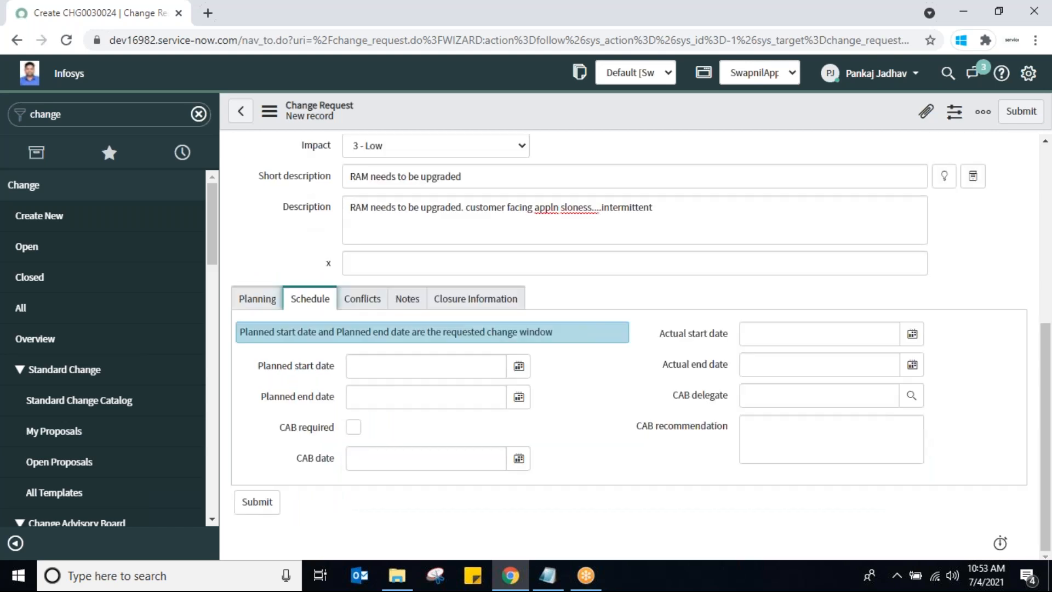
click(373, 372)
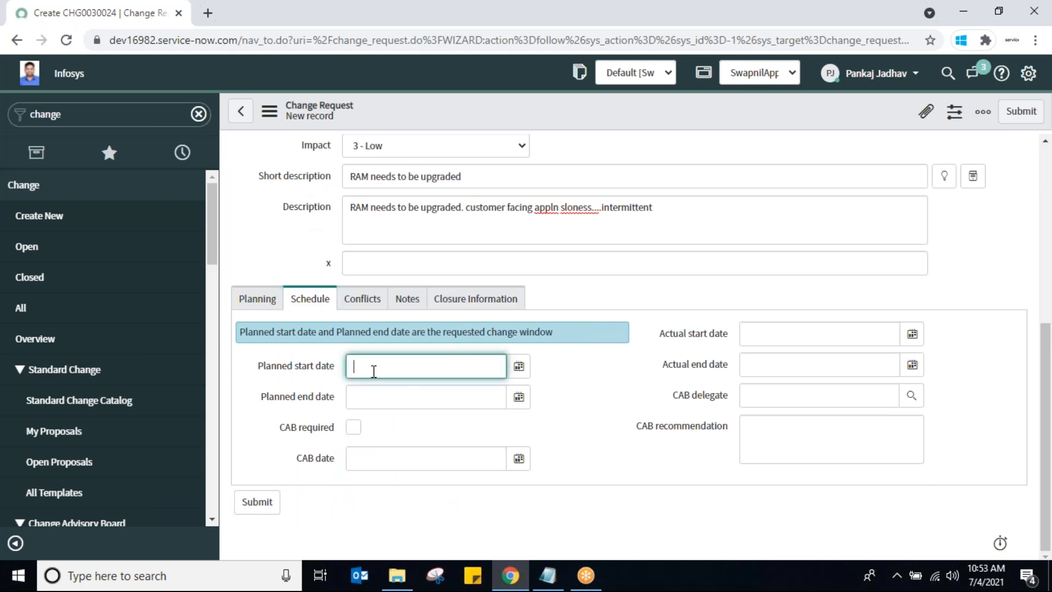
click(381, 398)
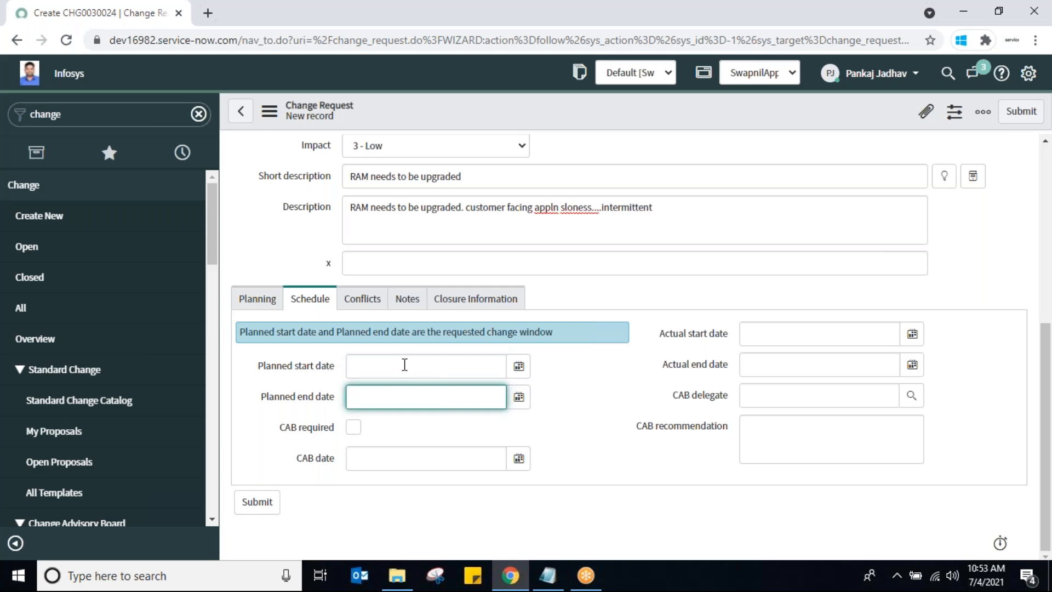
click(404, 397)
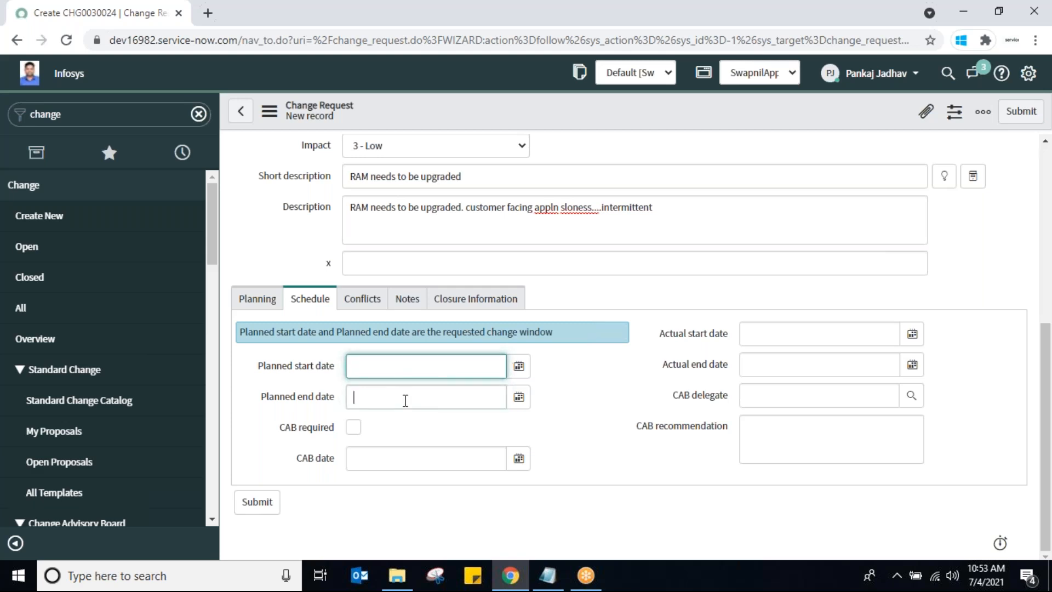
click(413, 368)
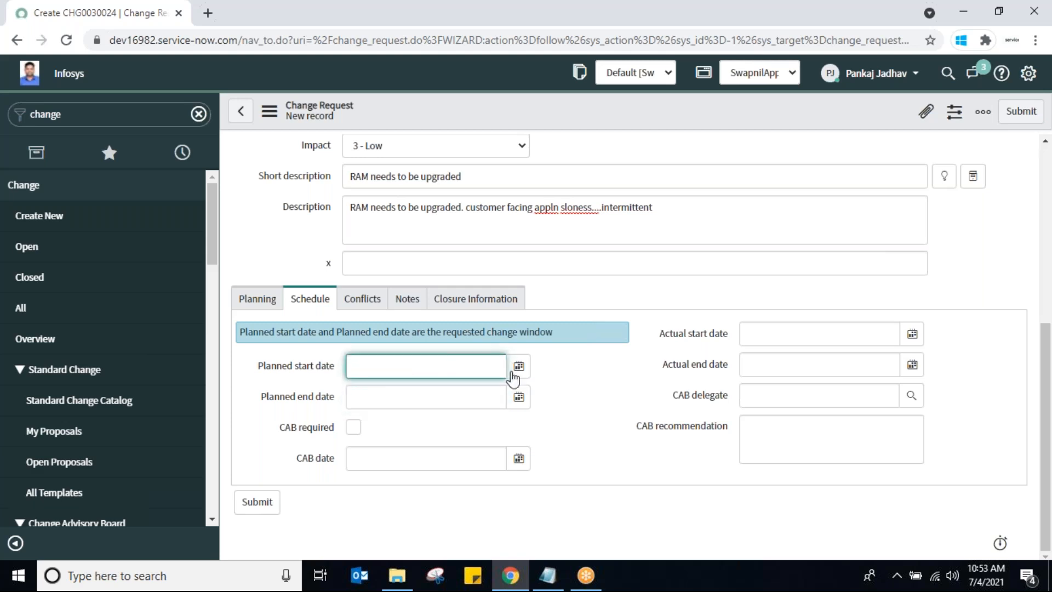
click(519, 367)
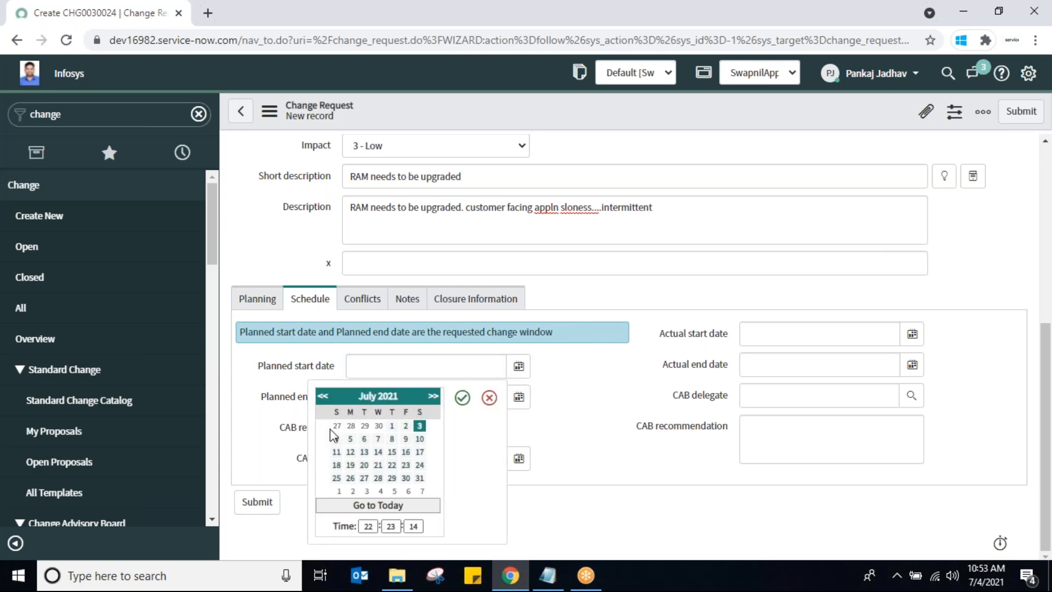
click(350, 439)
click(463, 398)
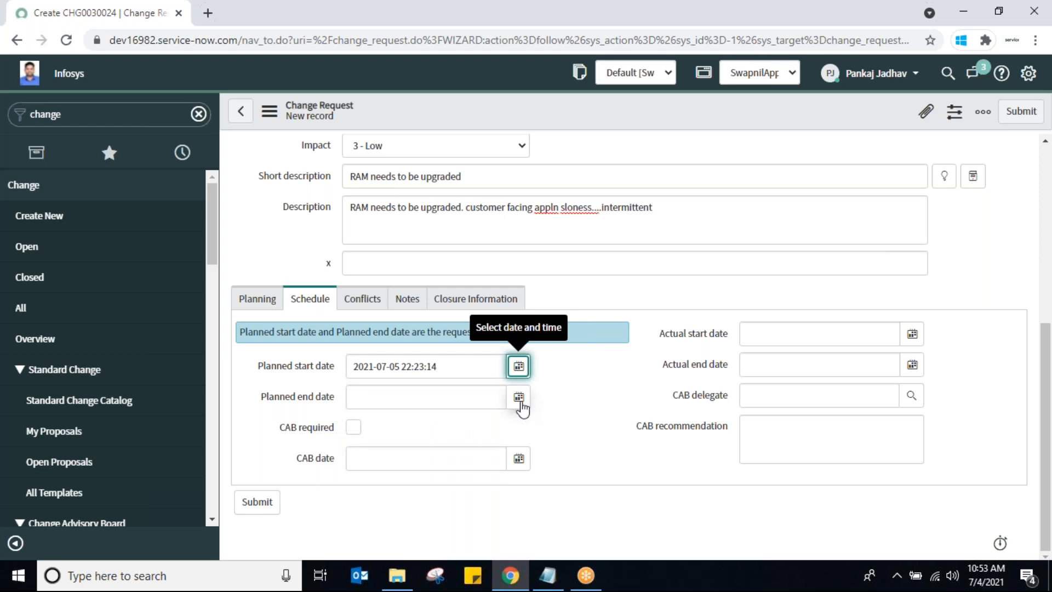
click(518, 397)
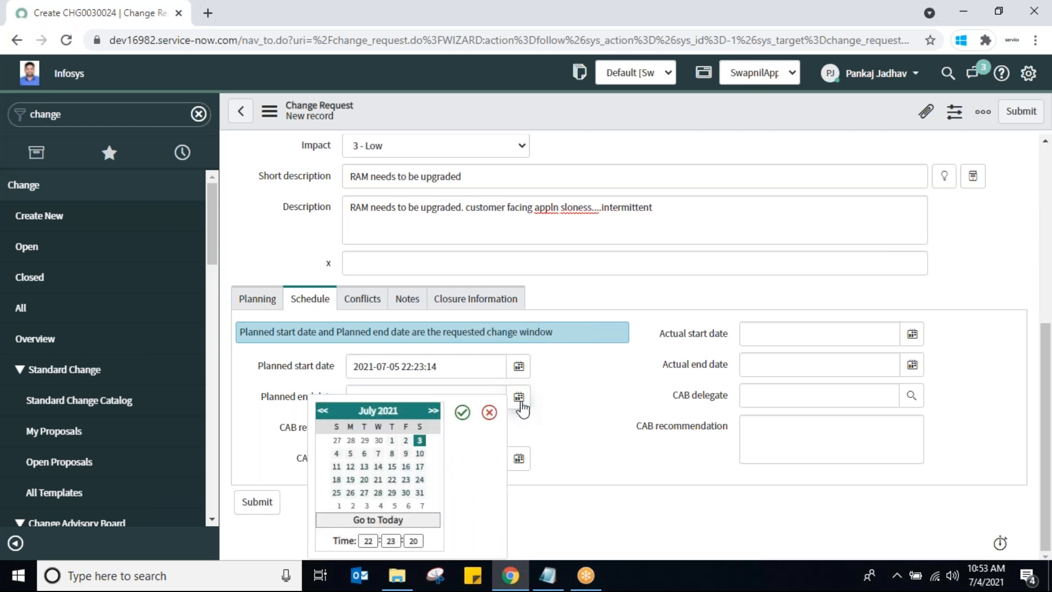
click(362, 452)
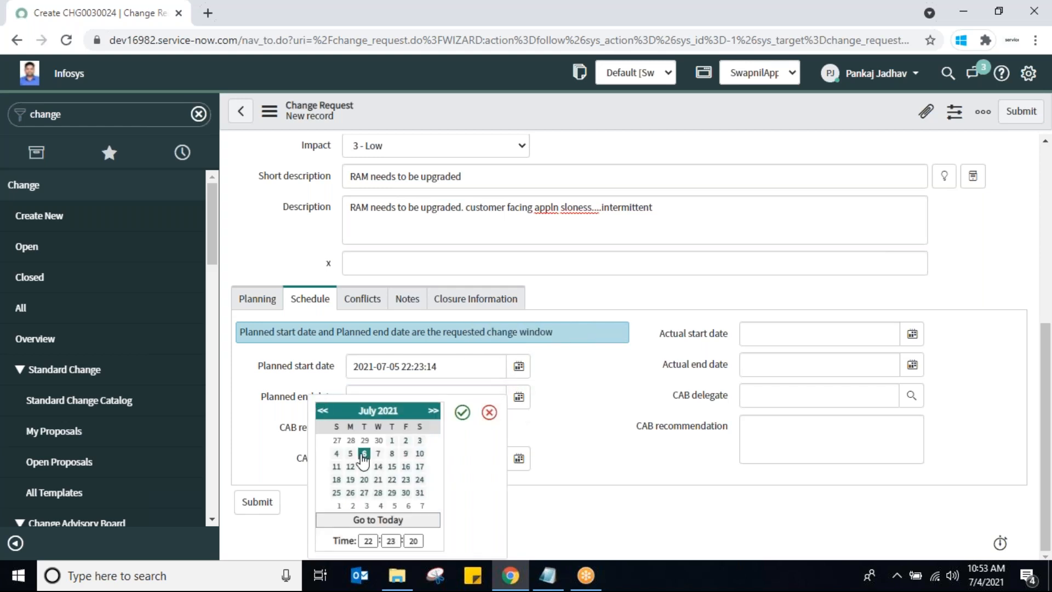
click(463, 414)
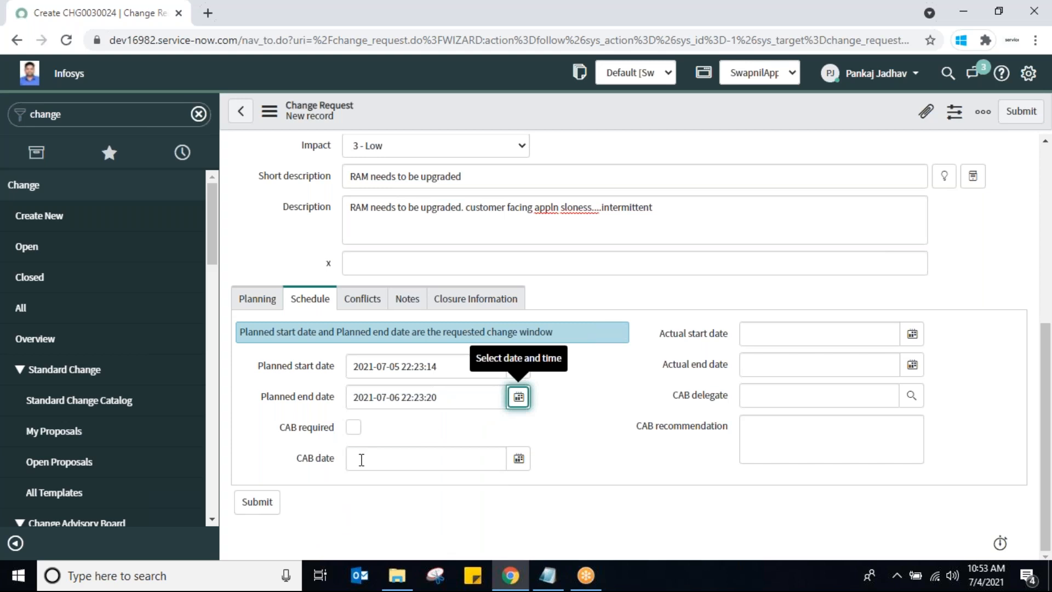
click(854, 334)
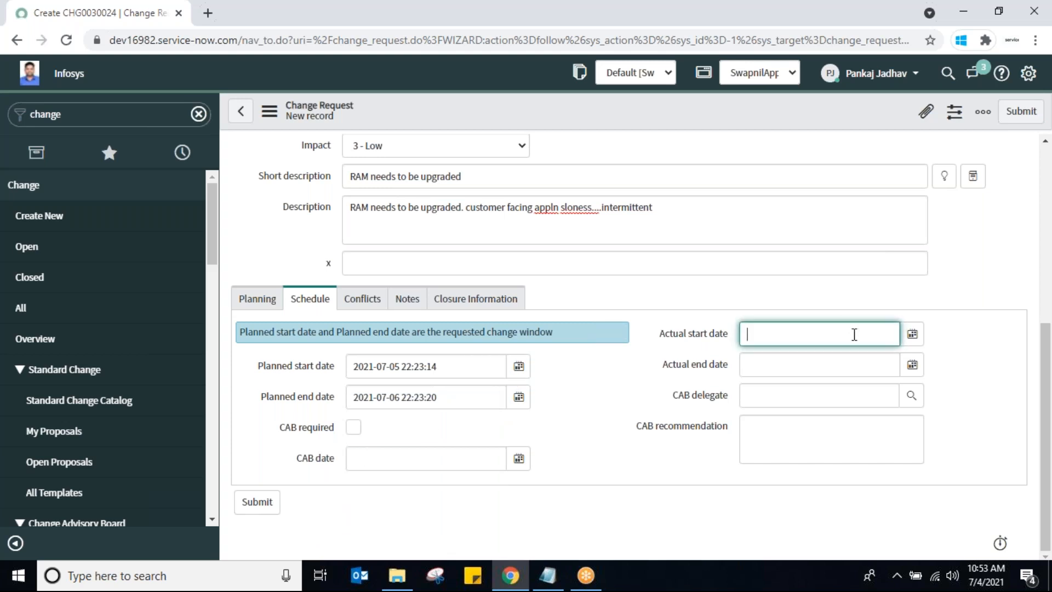
click(911, 335)
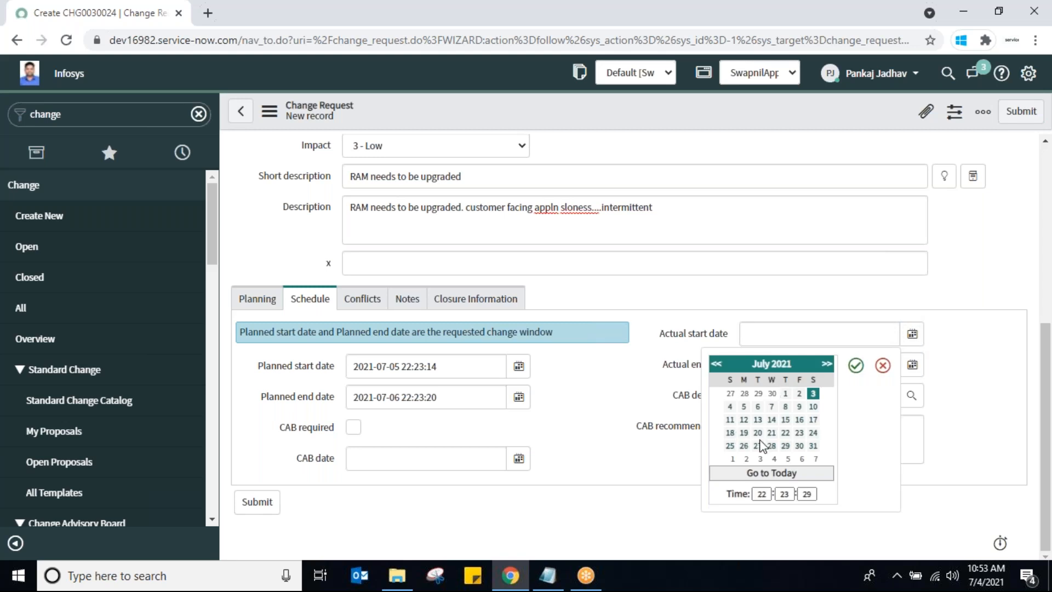
click(785, 419)
click(856, 366)
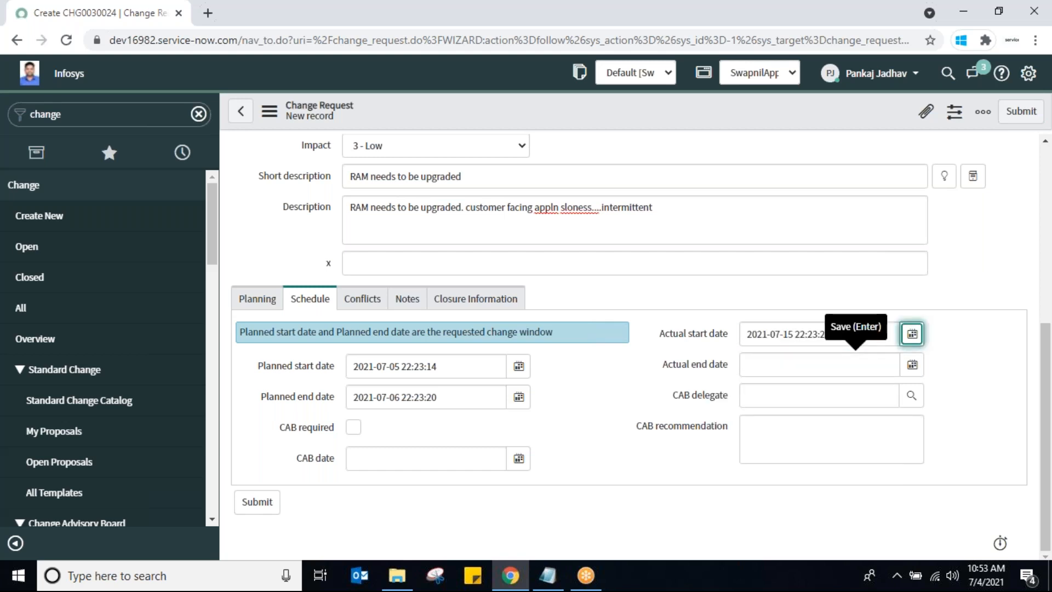
click(909, 367)
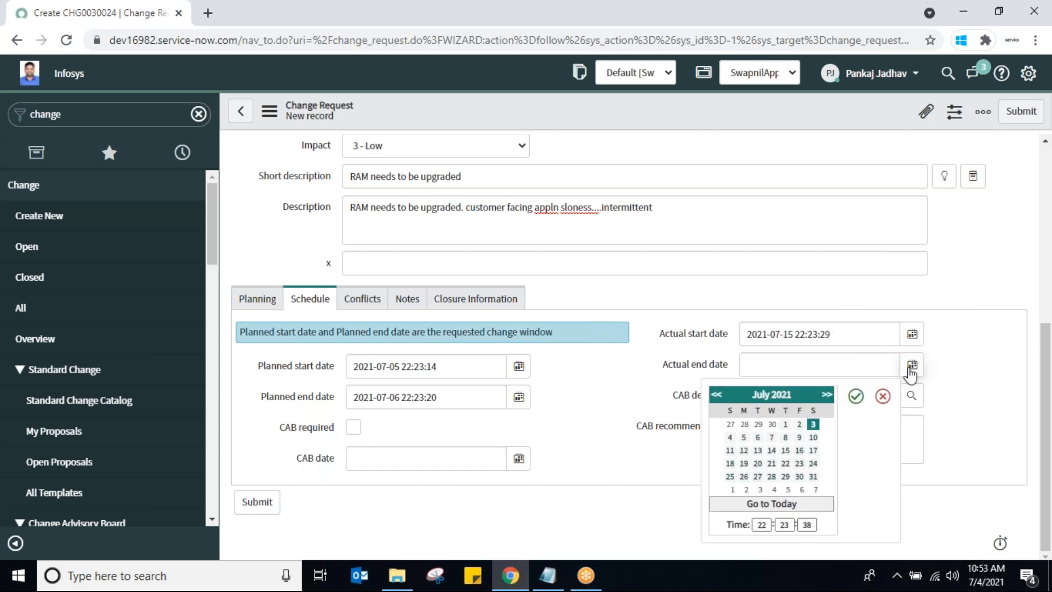
click(799, 451)
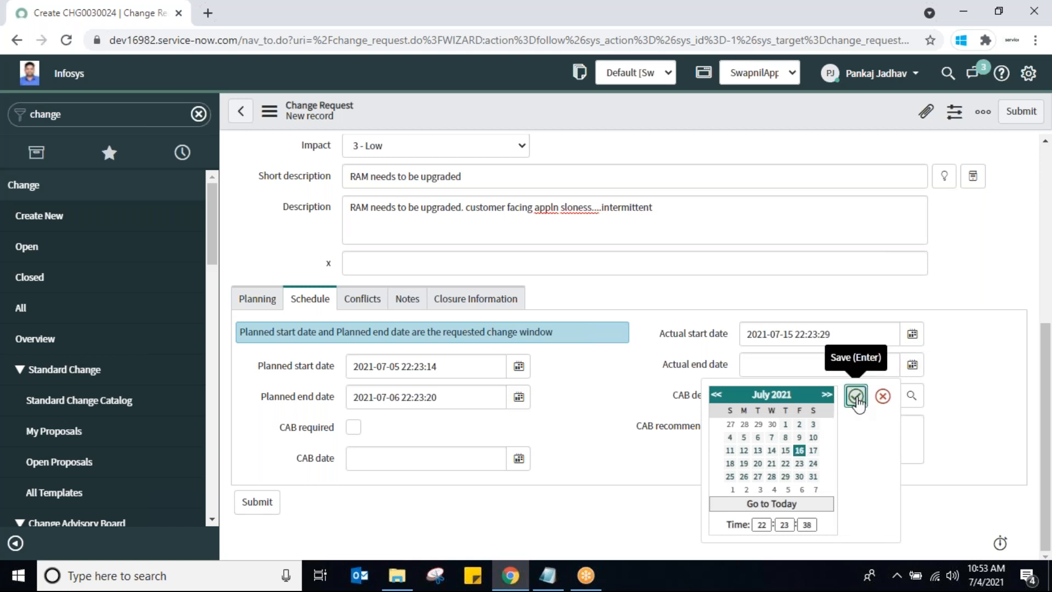
click(853, 398)
triple_click(458, 367)
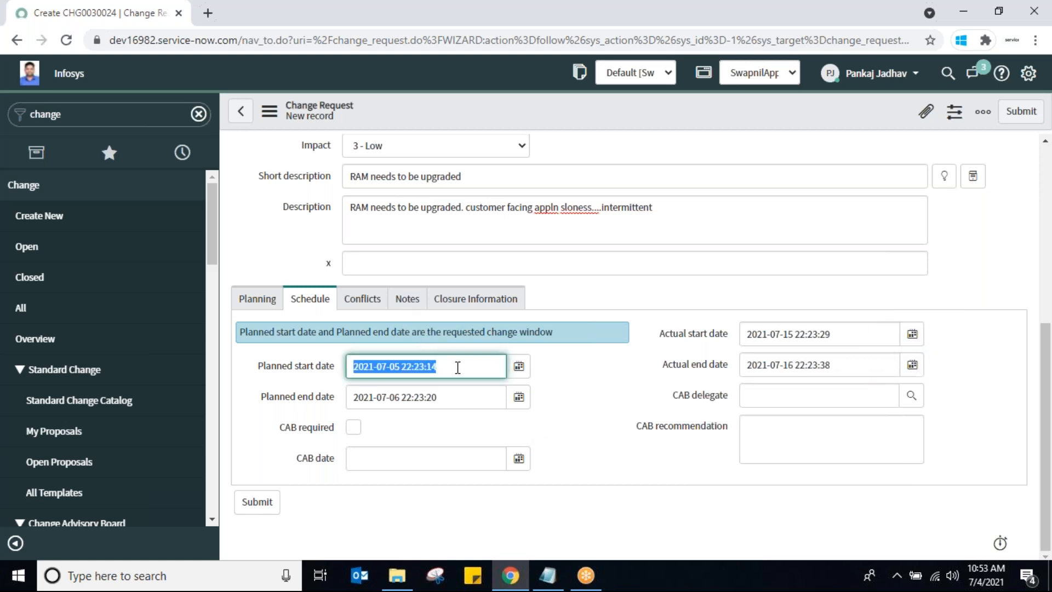
triple_click(457, 398)
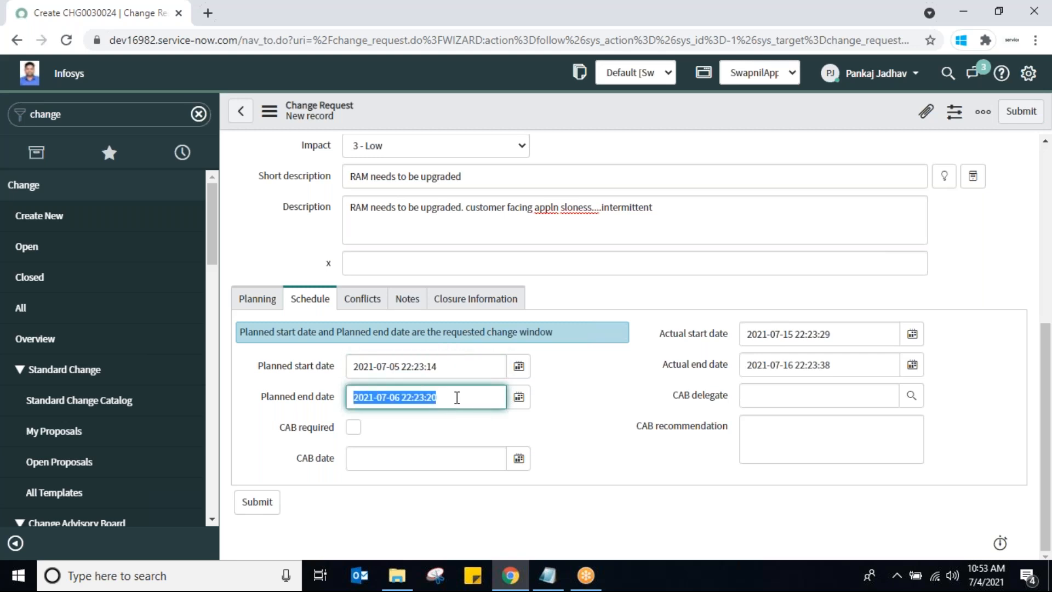
Mark the change as requiring CAB and set the CAB date to 2021-07-11, leaving the CAB recommendation empty
click(354, 428)
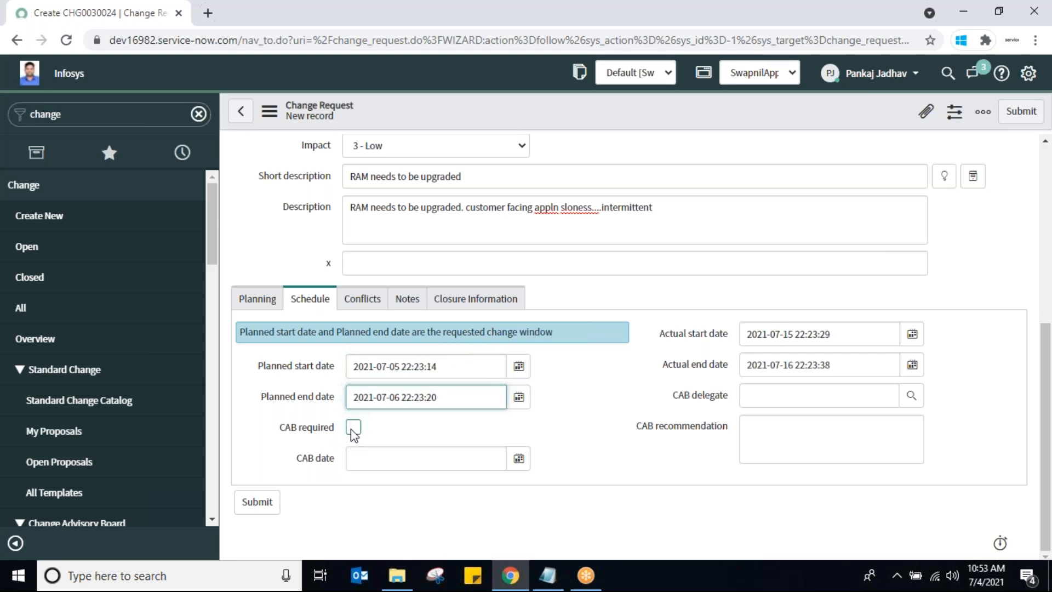
click(519, 459)
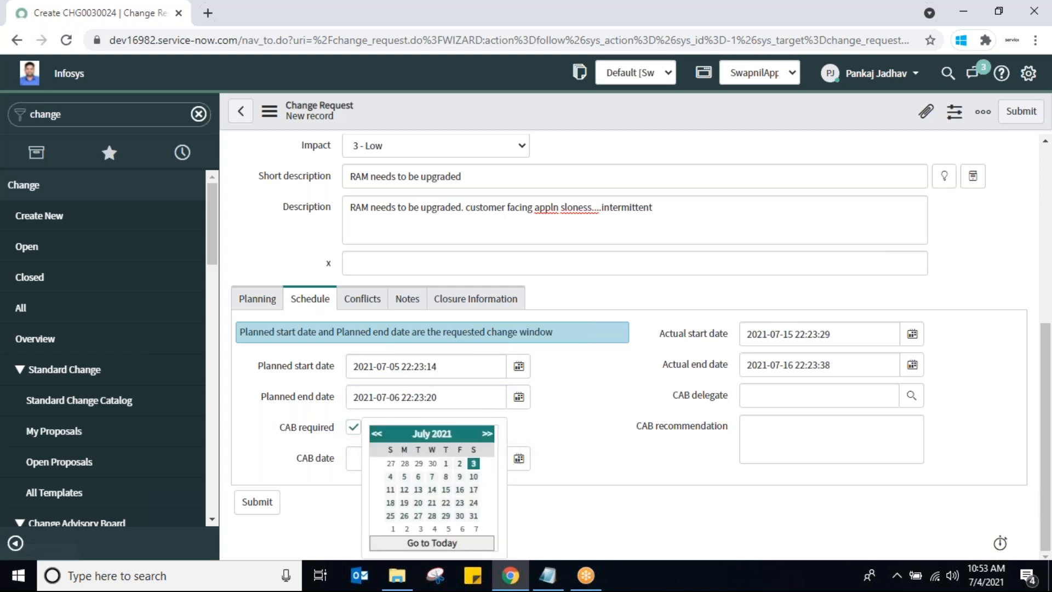
click(390, 489)
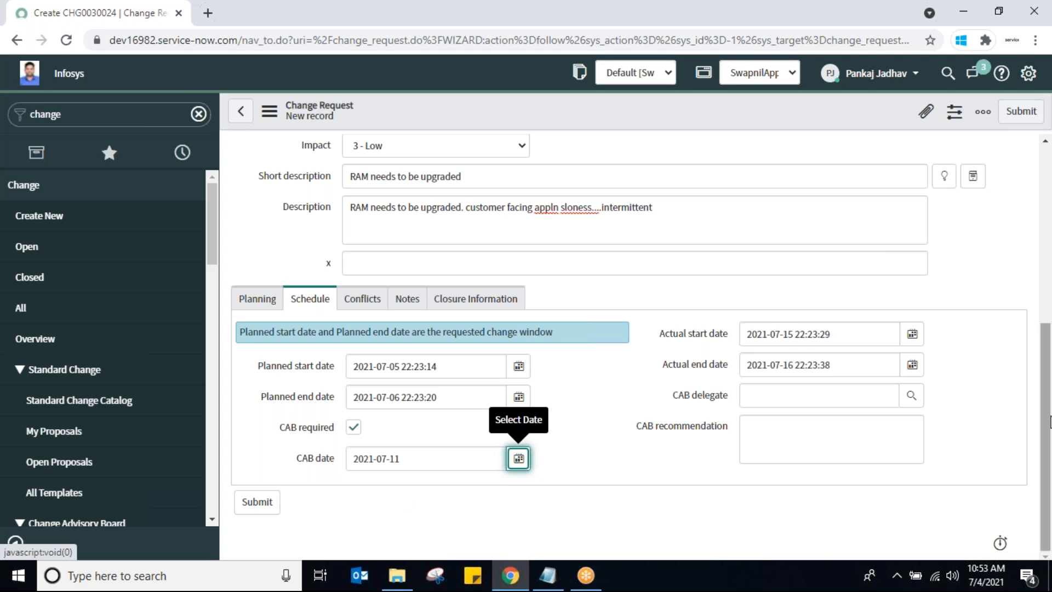
click(777, 435)
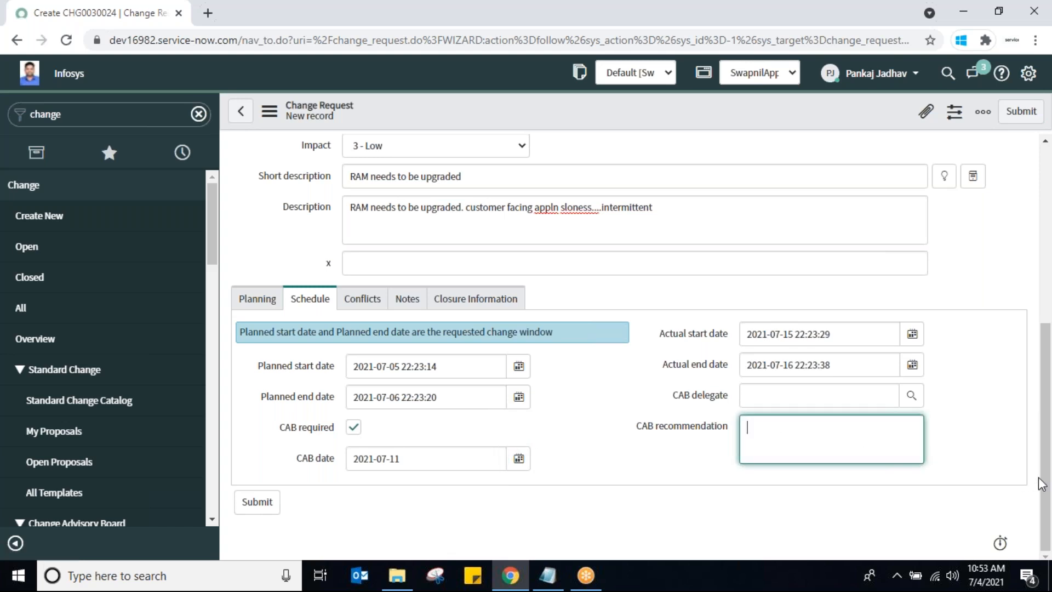
drag(1050, 462, 1050, 263)
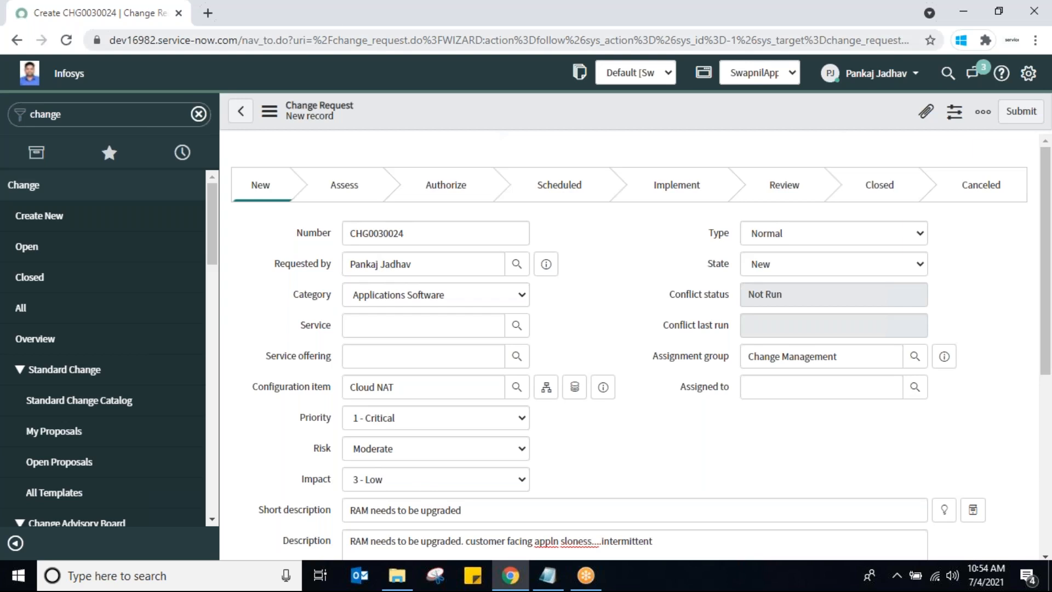
Save the new change request without leaving its form, and show its related Approvers list
right_click(497, 108)
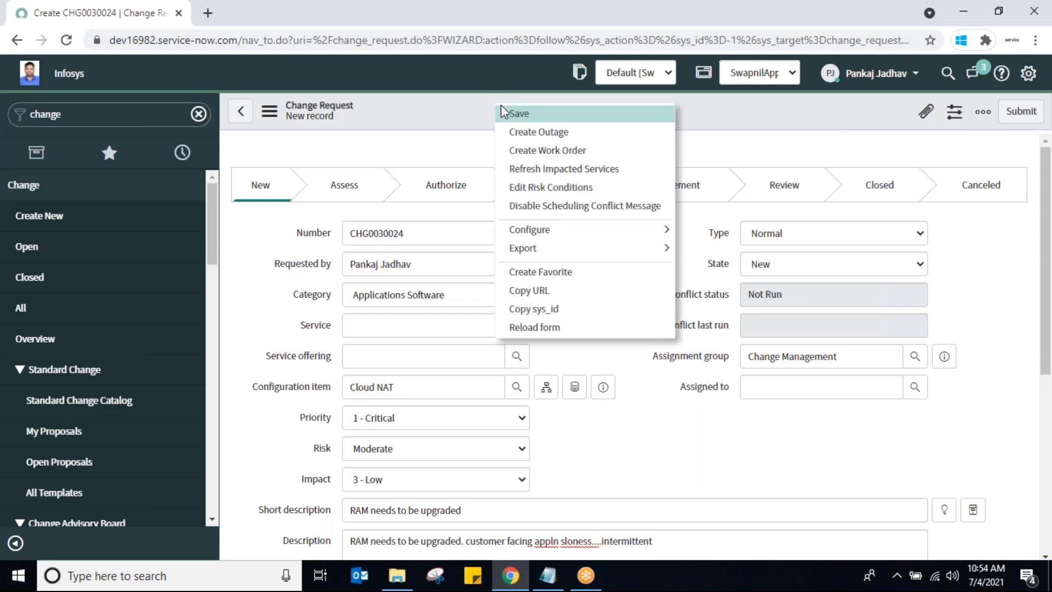
click(512, 115)
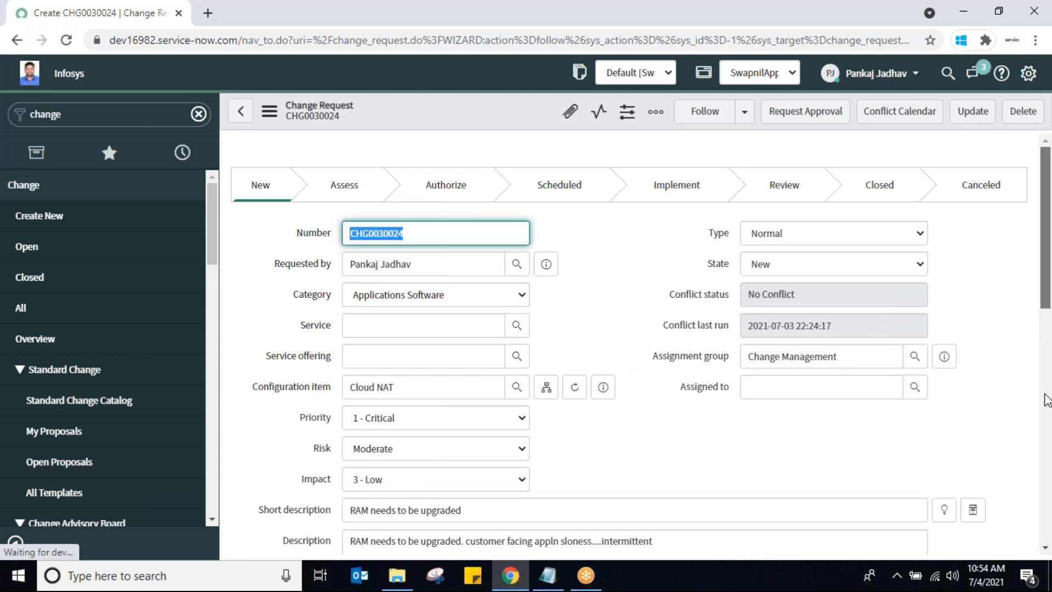
drag(1046, 289, 1049, 526)
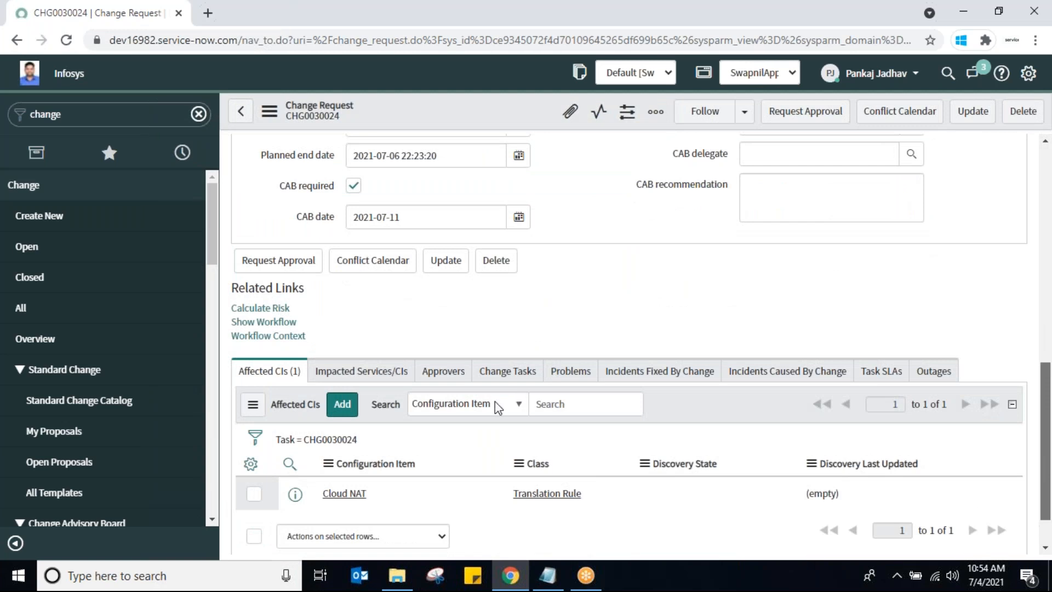
scroll(491, 401, down, 1)
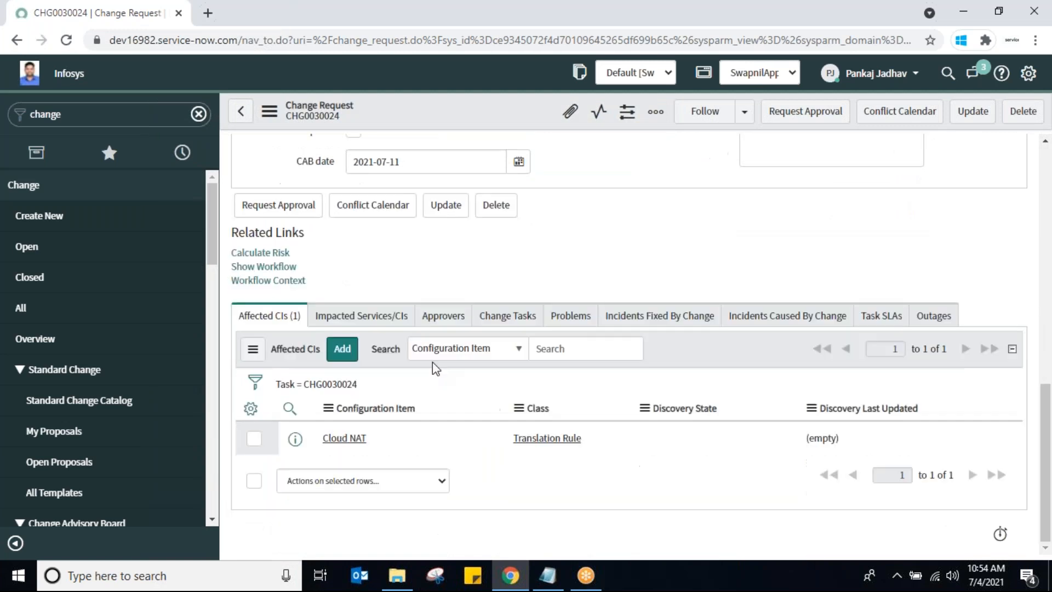
click(454, 320)
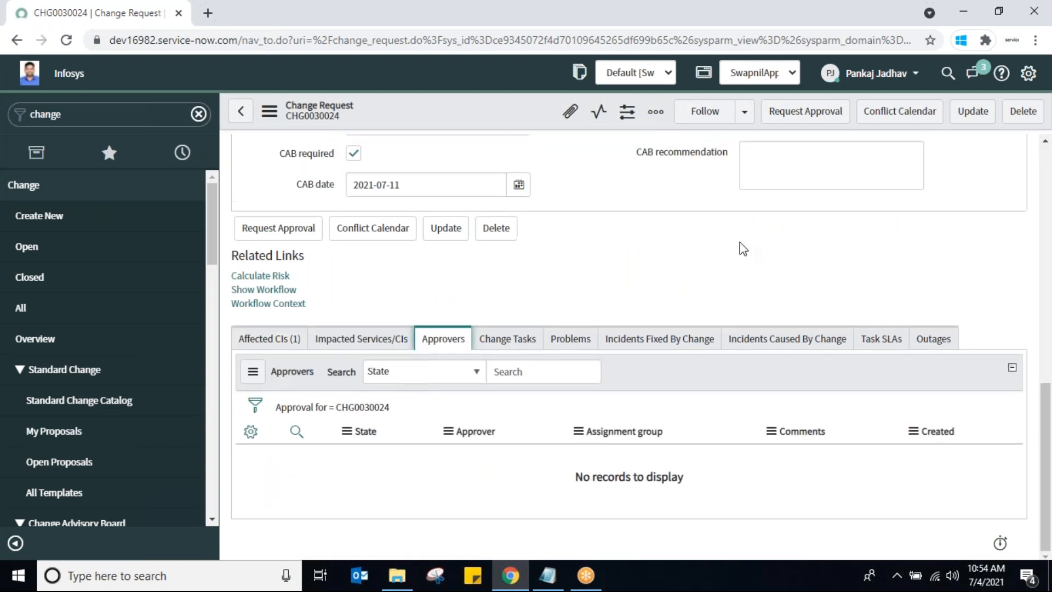
Request approval for the change request and check the approval record in its Approvers list
drag(1048, 392, 827, 153)
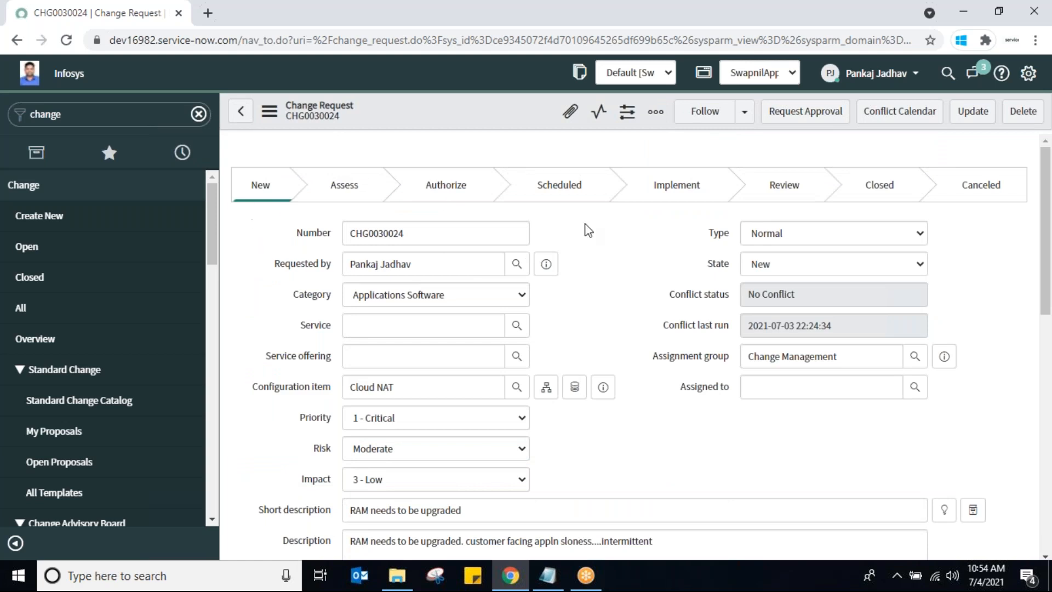
click(805, 111)
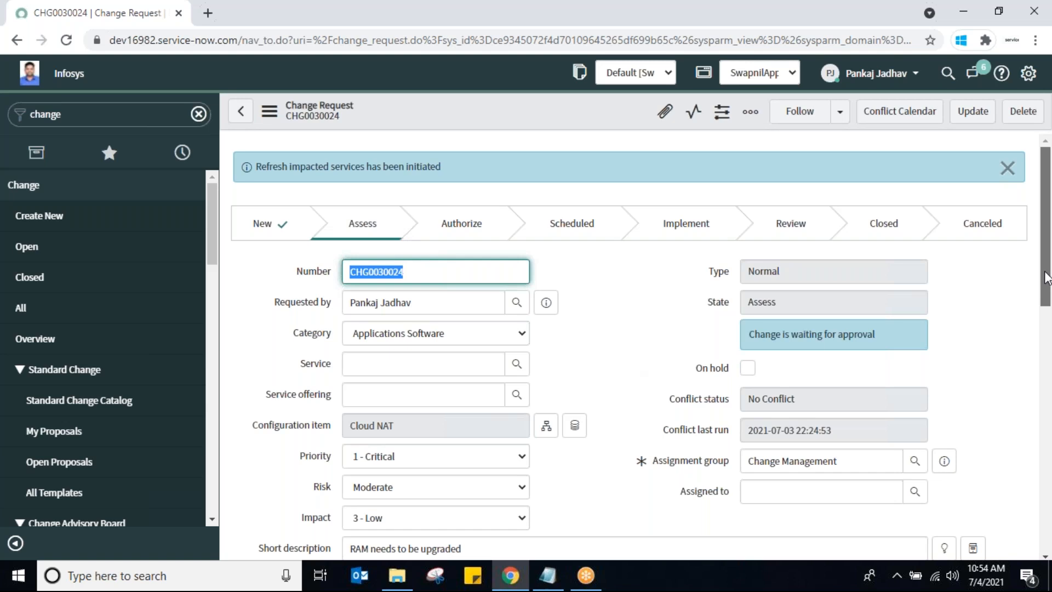
scroll(612, 474, down, 15)
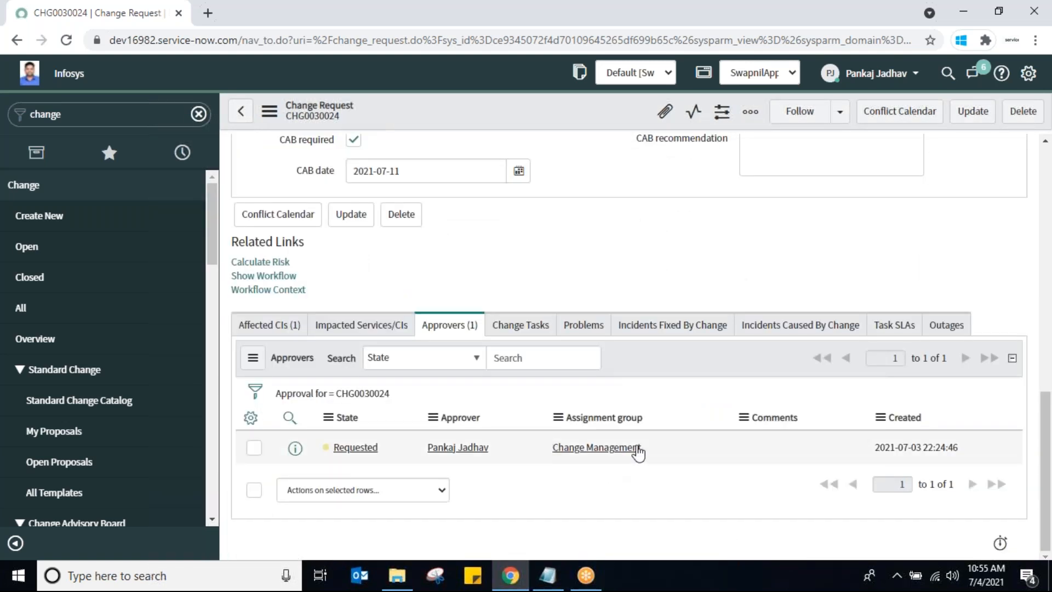
Load the same ServiceNow instance in a second browser tab, keeping the change request open
click(208, 13)
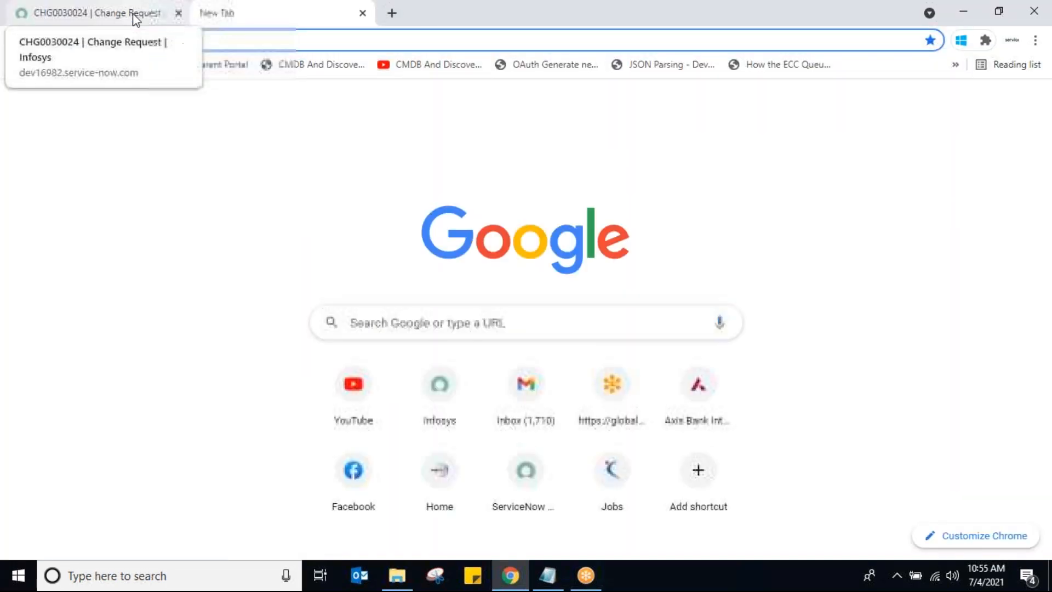
click(134, 15)
click(247, 17)
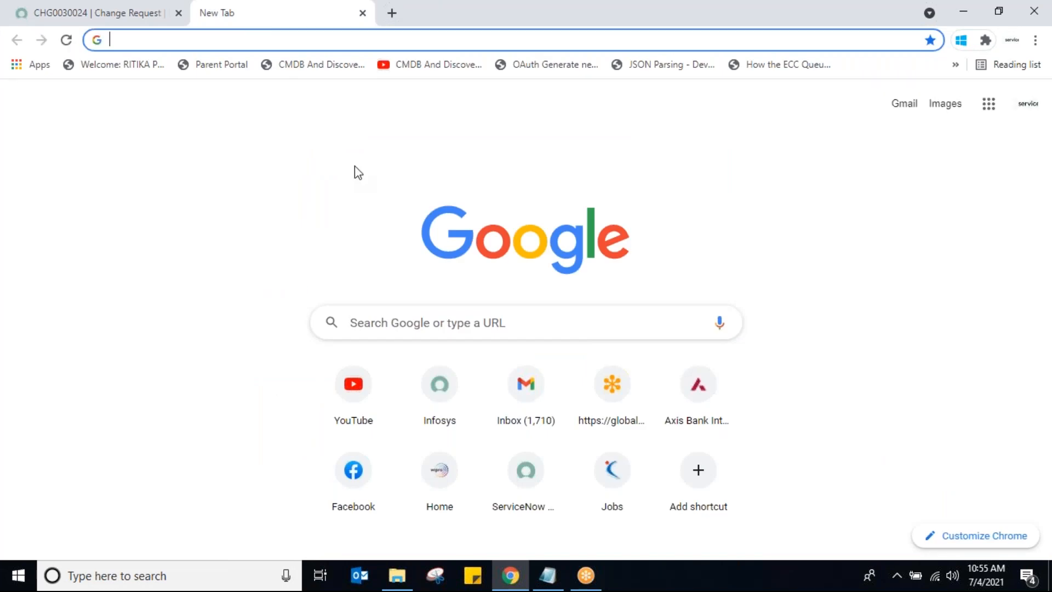
text(de)
key(Return)
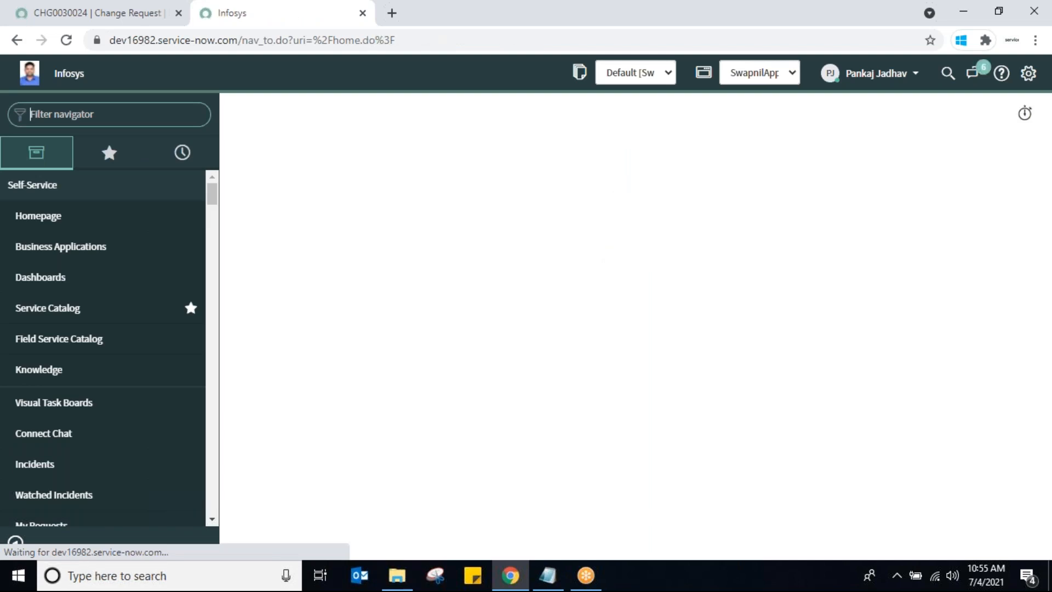
Find the System Security Groups module with the filter "groups" and open the Change Management group record
text(g)
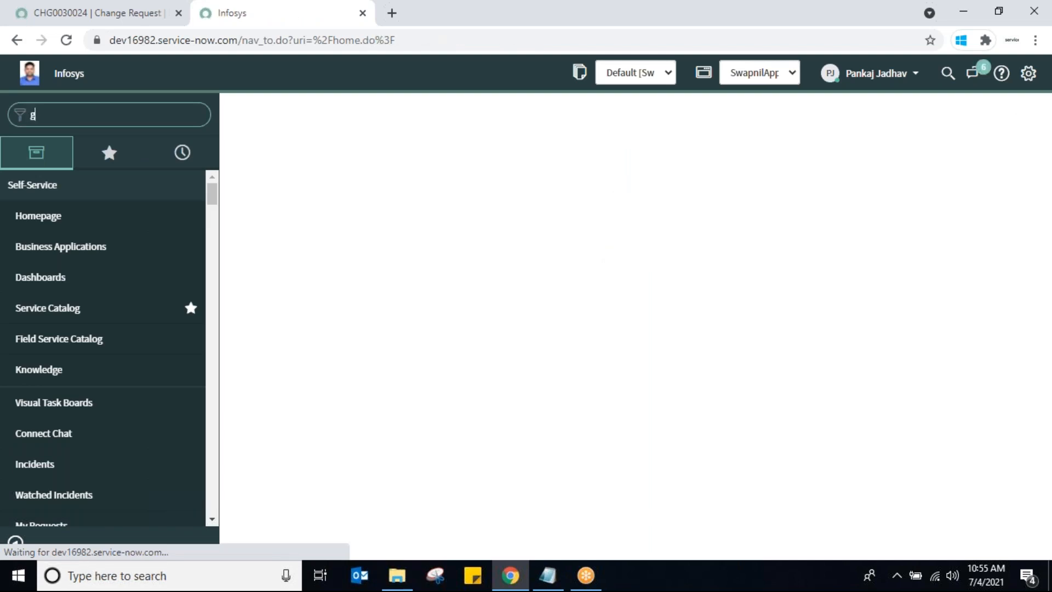
text(roups)
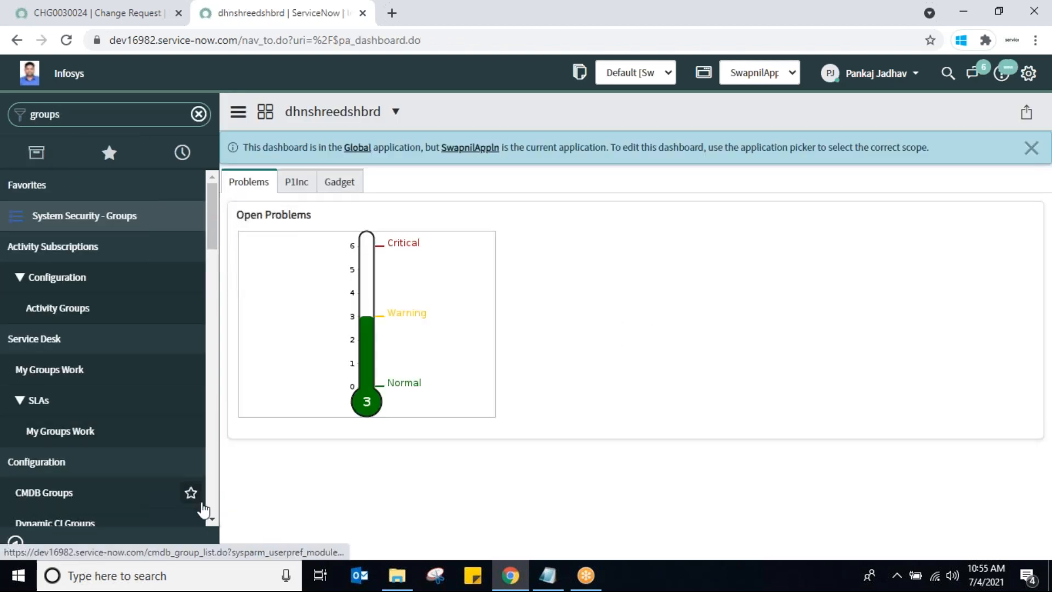
scroll(212, 521, down, 3)
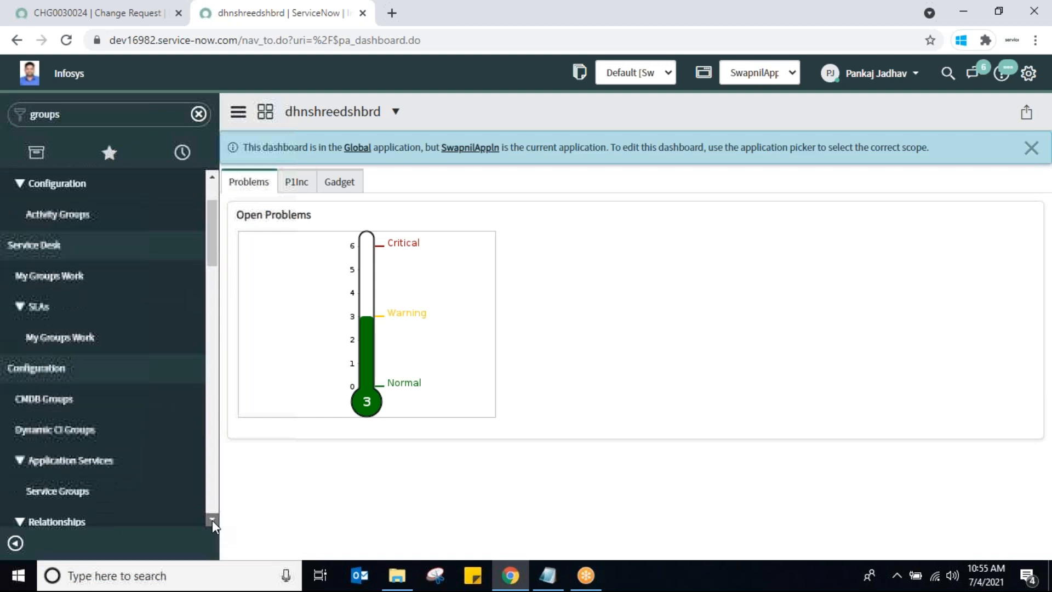
scroll(212, 520, down, 8)
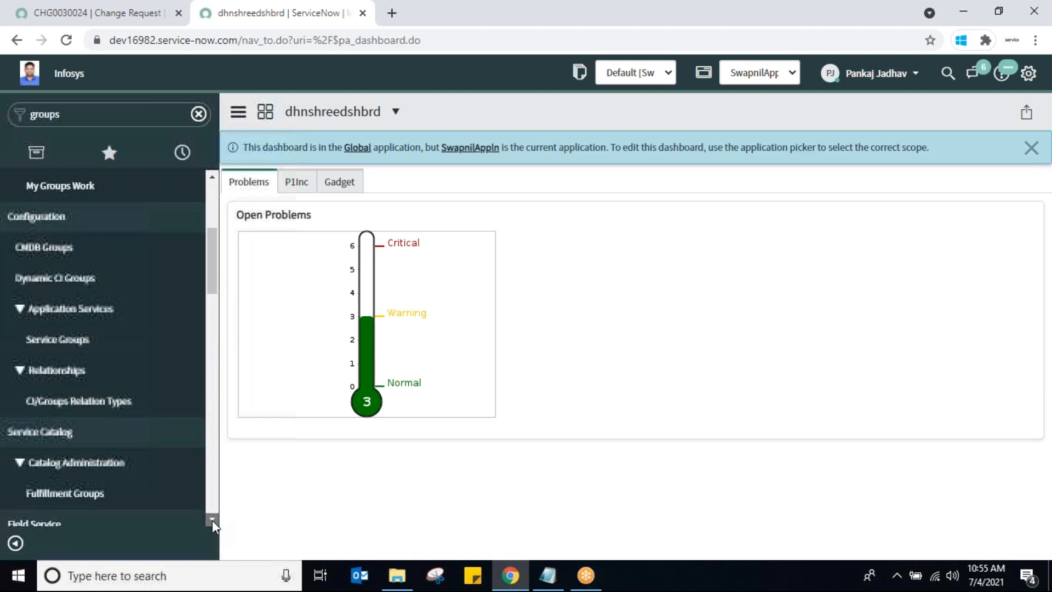
scroll(212, 520, down, 9)
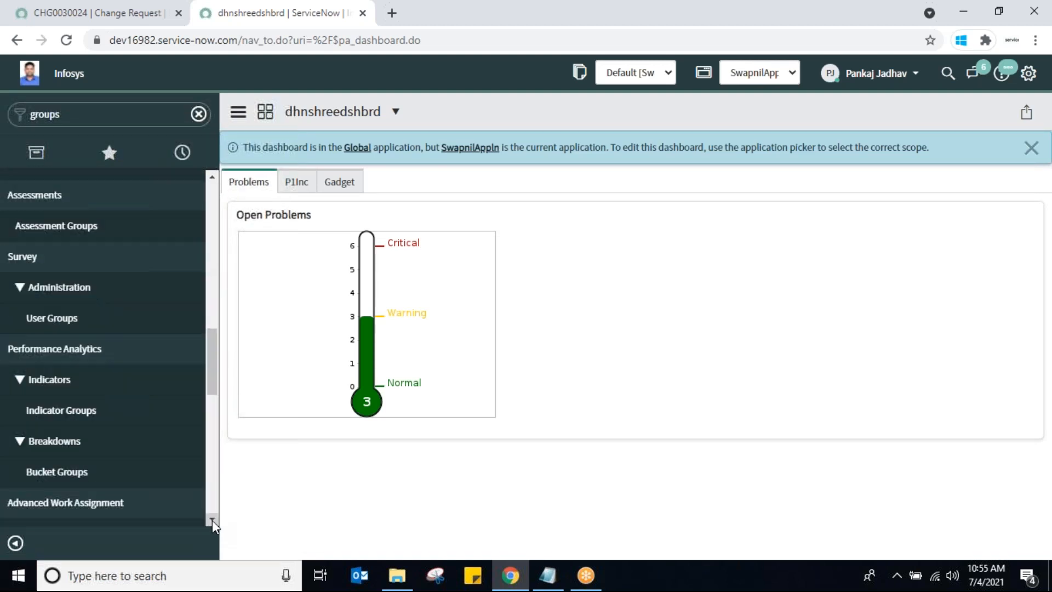
scroll(212, 521, down, 7)
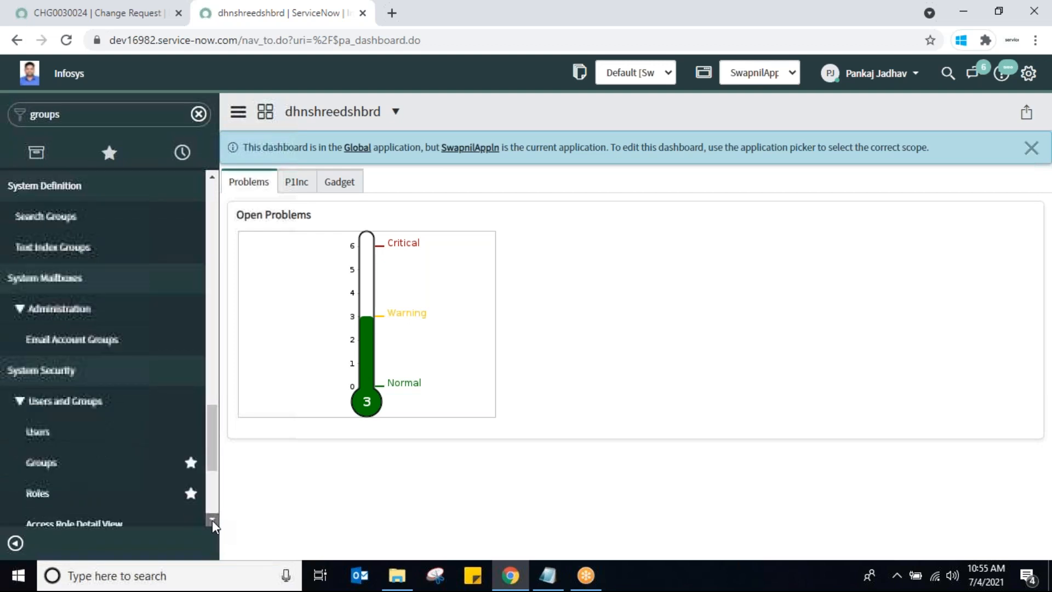
click(43, 372)
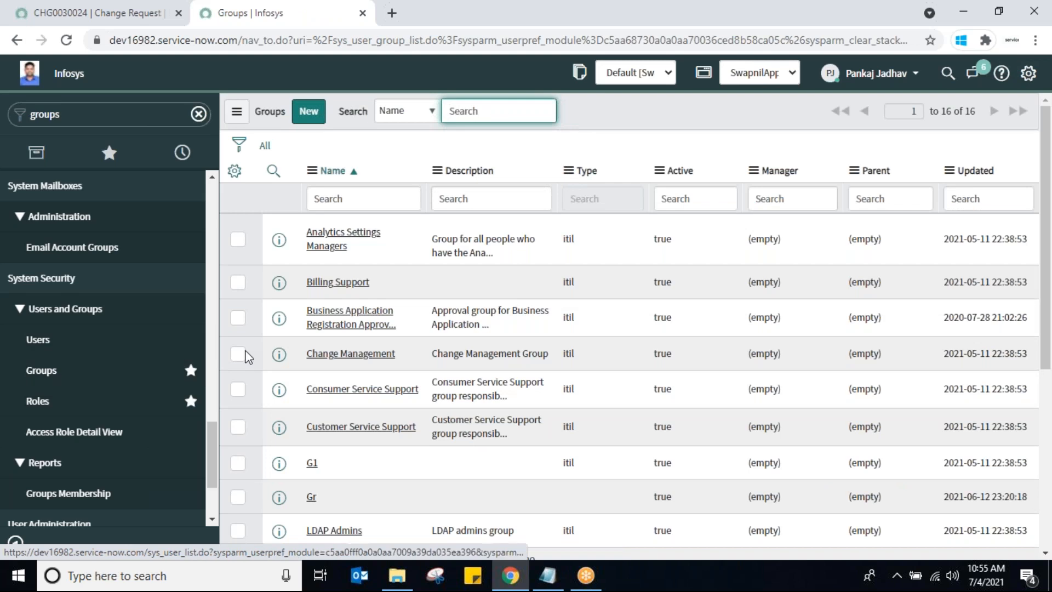
click(333, 355)
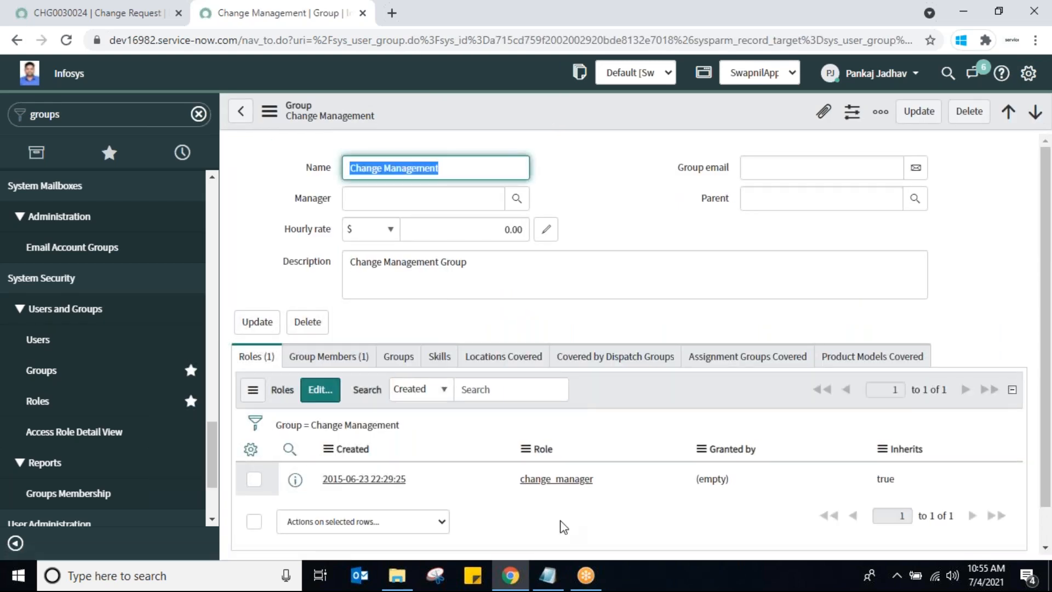
Look up the Change Management group's member and examine the roles on that member's user record
click(348, 362)
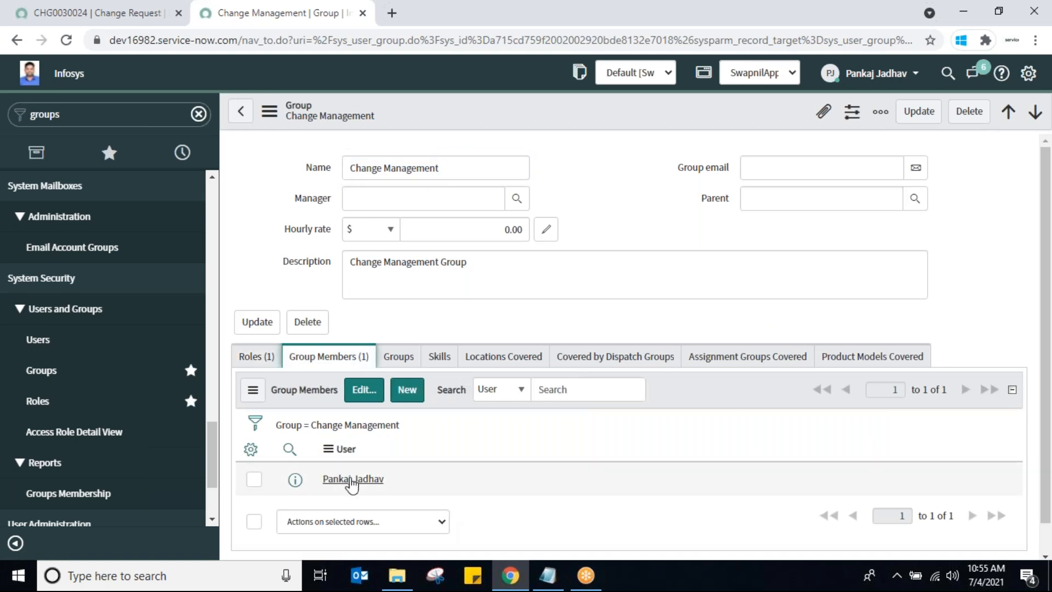
click(347, 479)
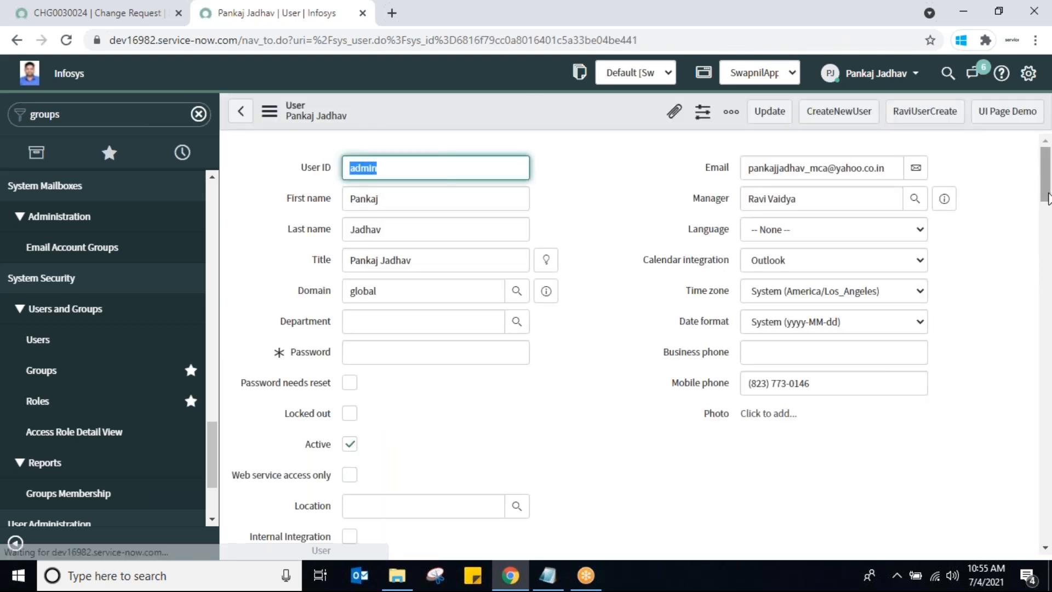
drag(1048, 192, 1024, 526)
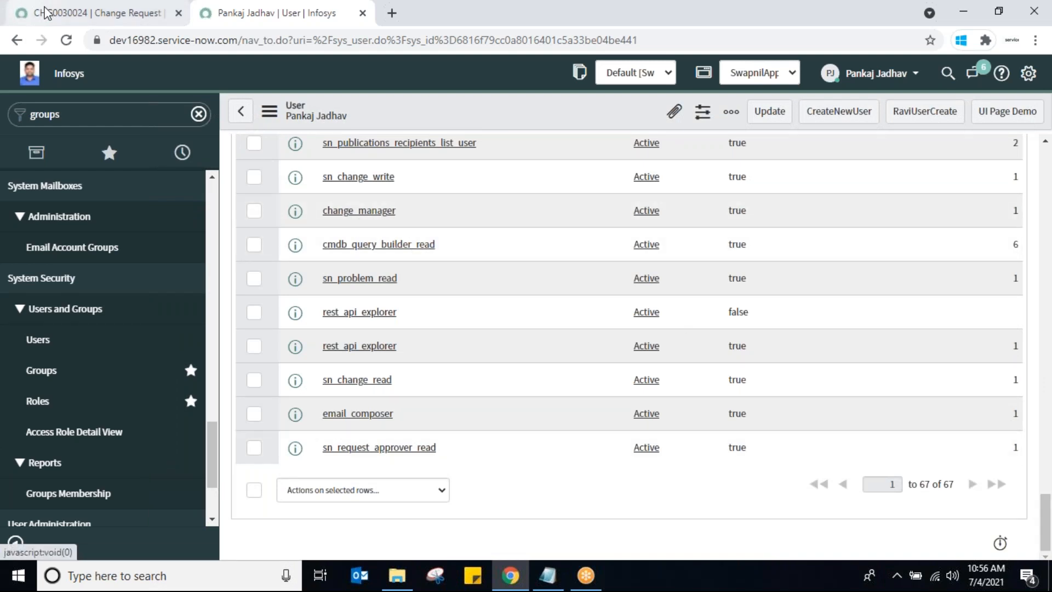
Select the requested approval in the change request's Approvers list and review the actions available for it, without applying any
click(68, 17)
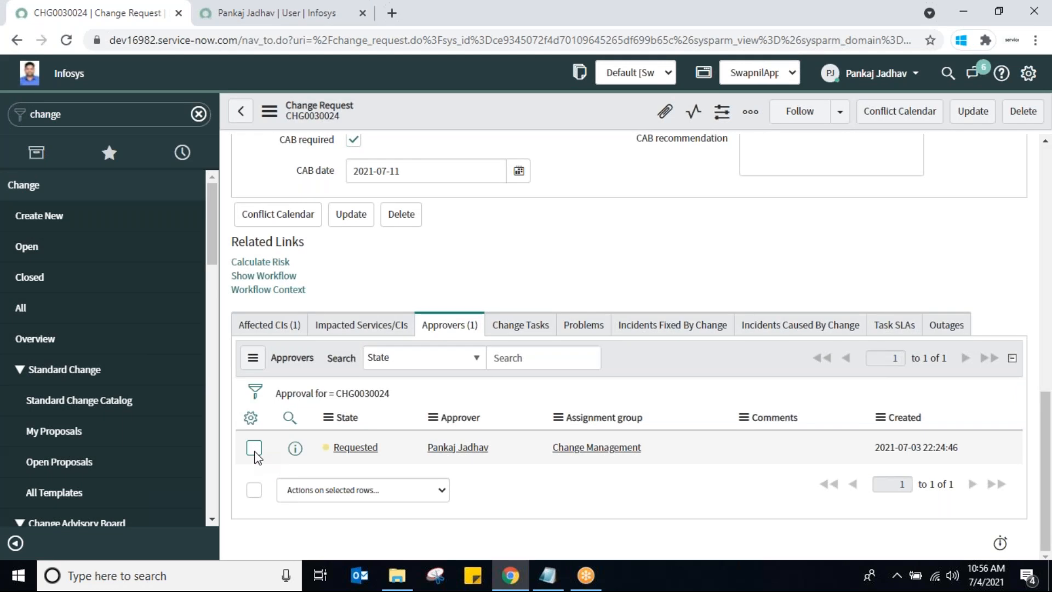
click(437, 491)
scroll(383, 383, down, 1)
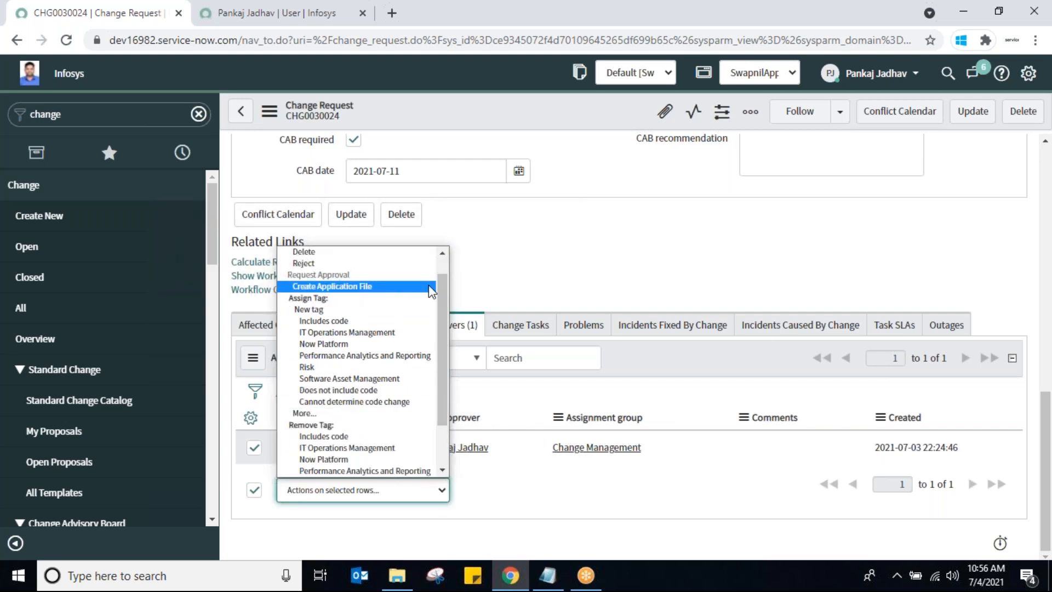
scroll(440, 268, up, 1)
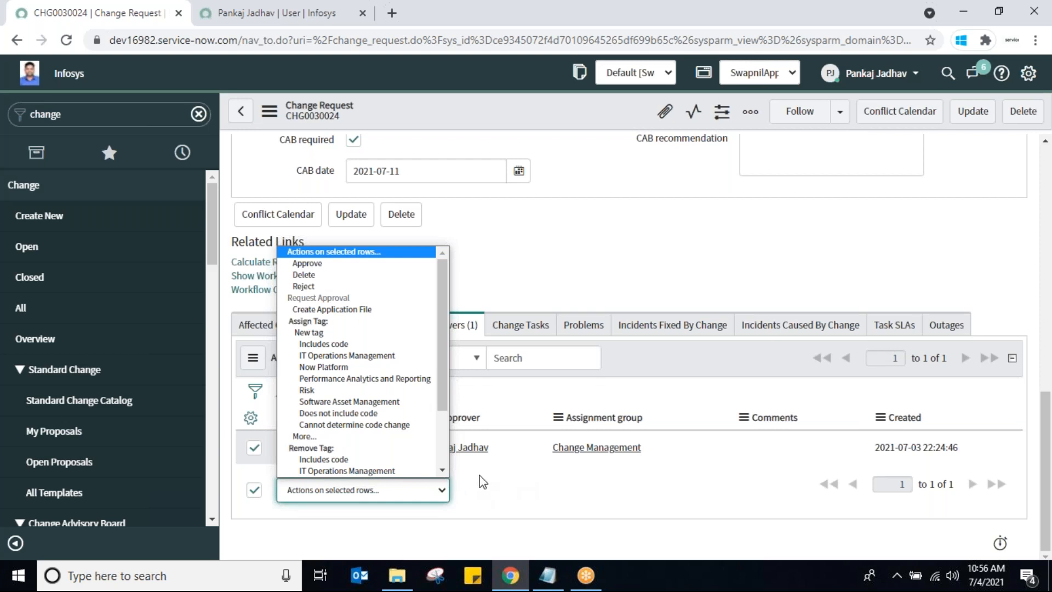
click(601, 237)
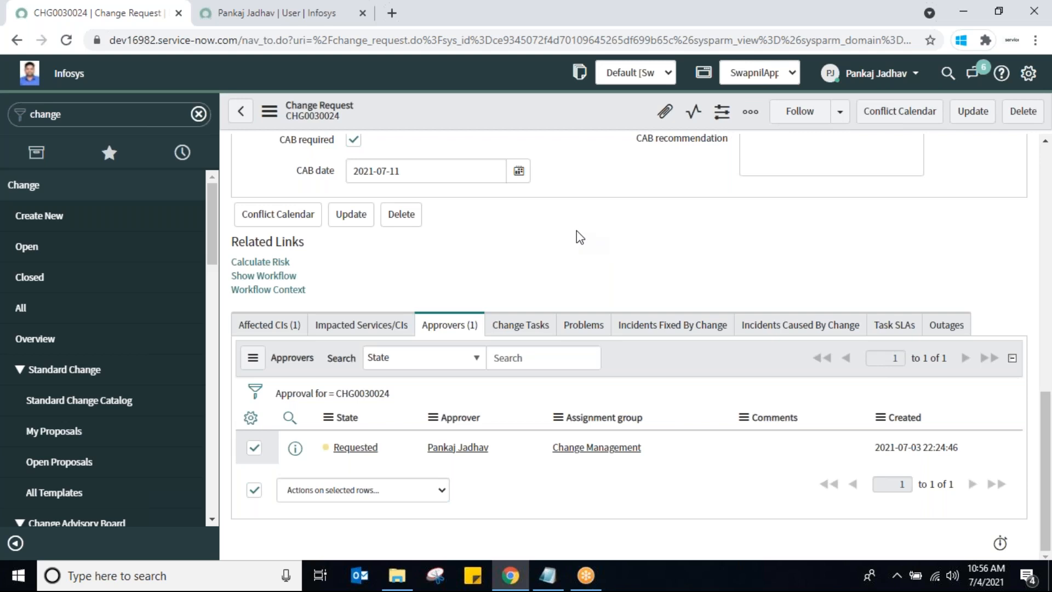
In the second tab, find the self-service My Approvals list with the filter "my app" and approve the request for CHG0030024
double_click(68, 118)
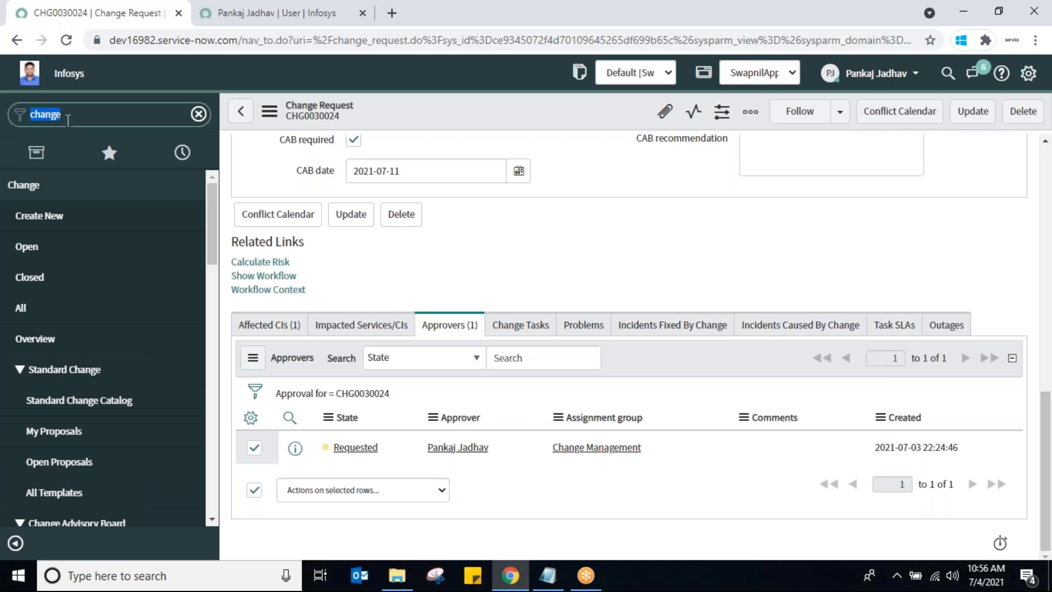
click(241, 21)
click(98, 114)
text(my)
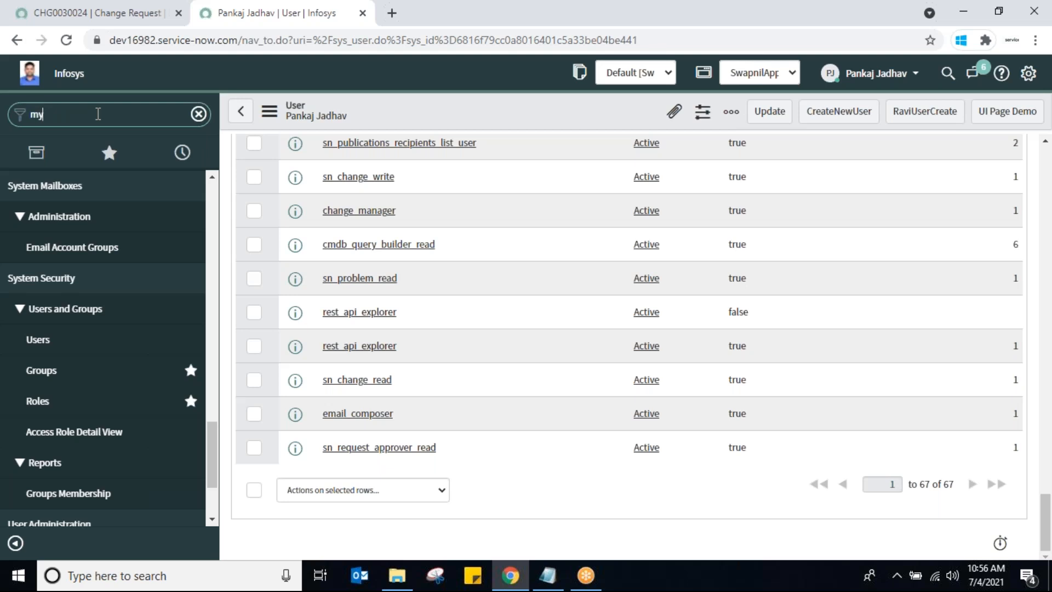
text( app)
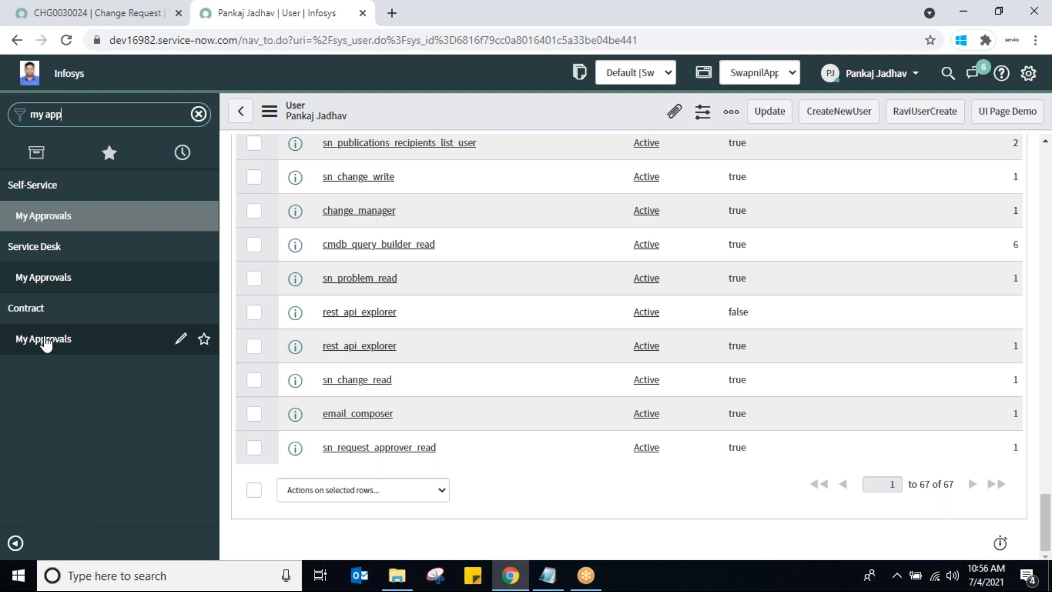
click(49, 217)
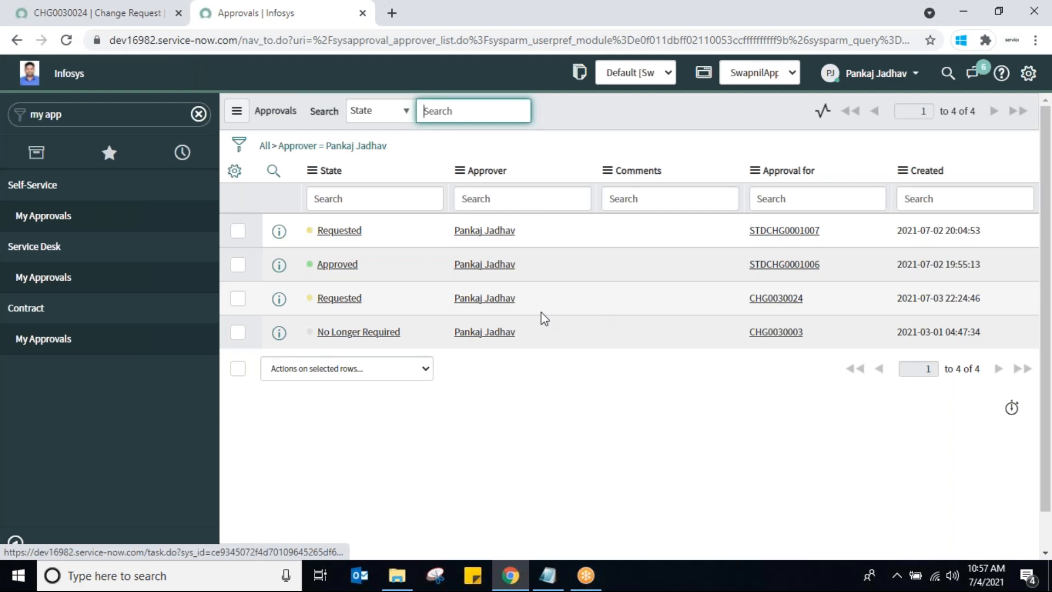
click(339, 299)
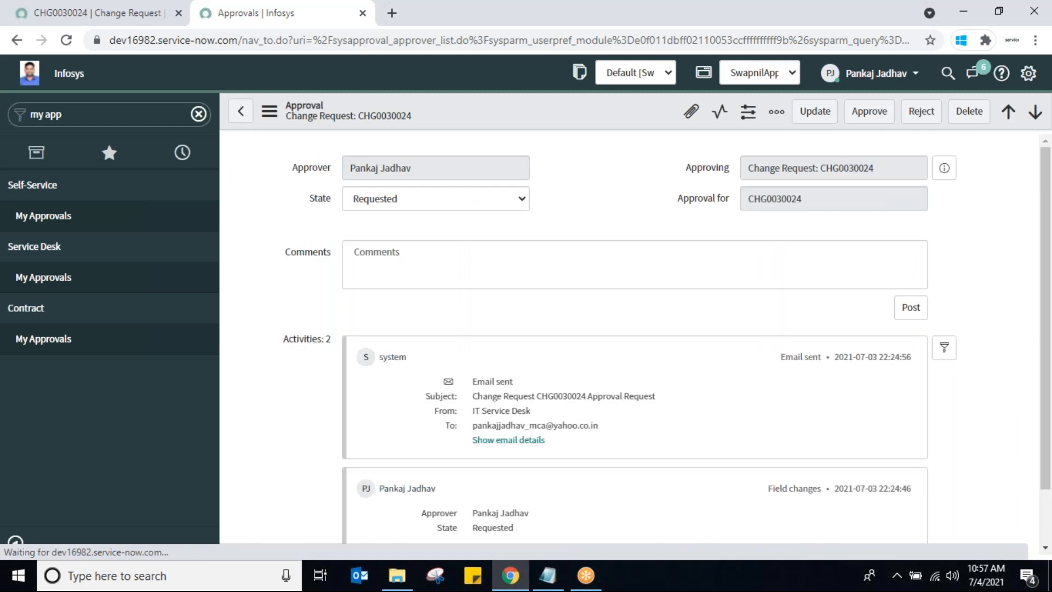
click(869, 112)
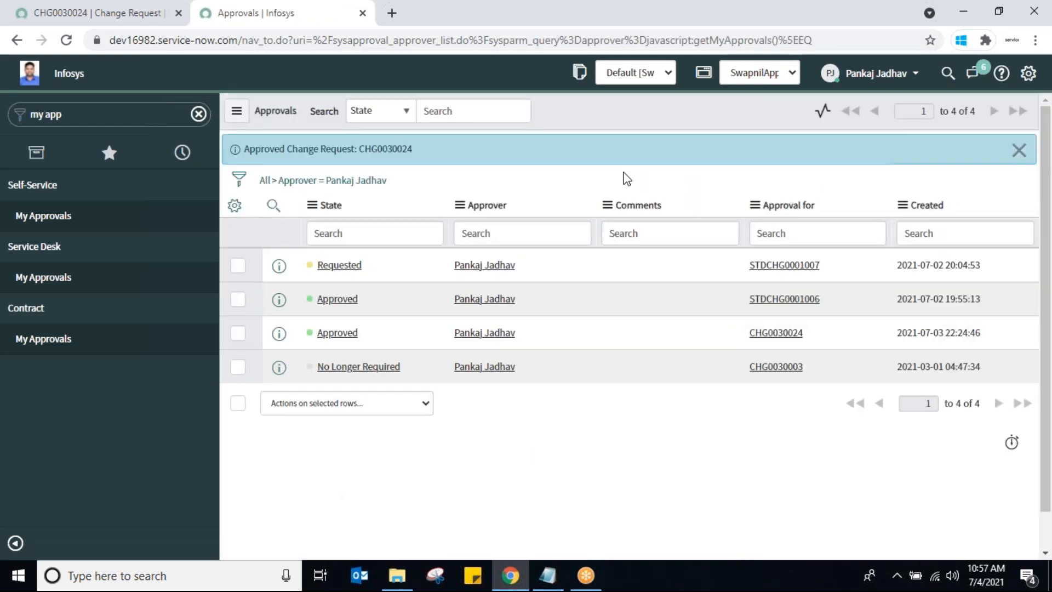
Return to the change request and reload its form to check the state after the approval
click(91, 15)
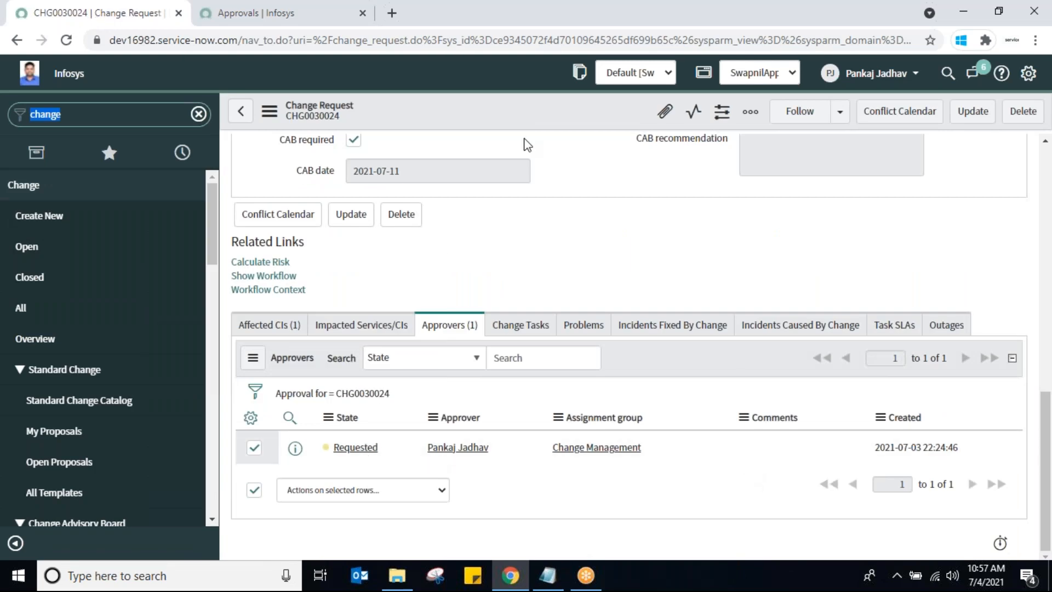
right_click(528, 116)
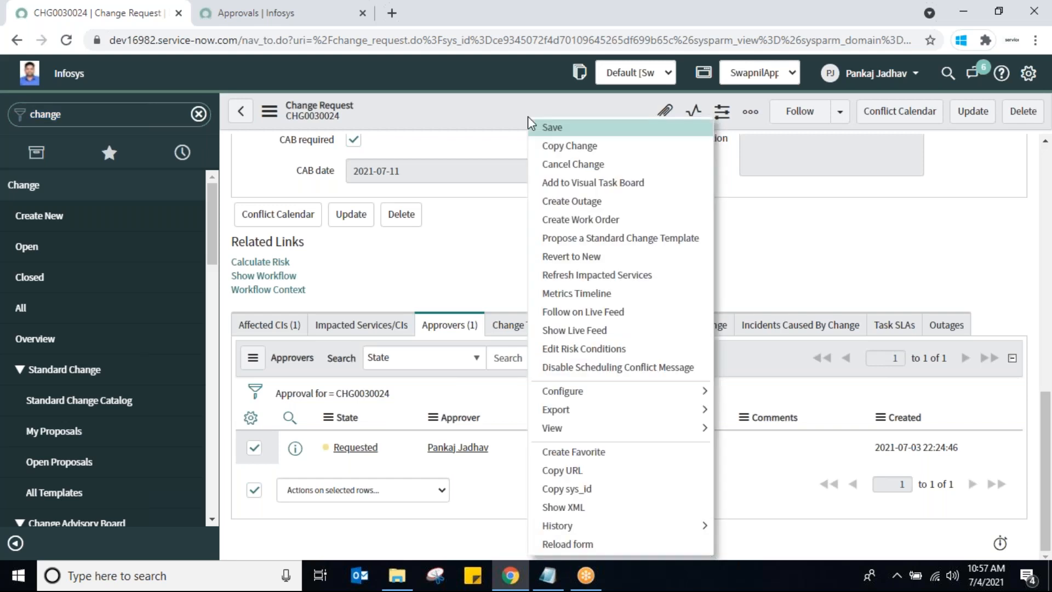
click(567, 544)
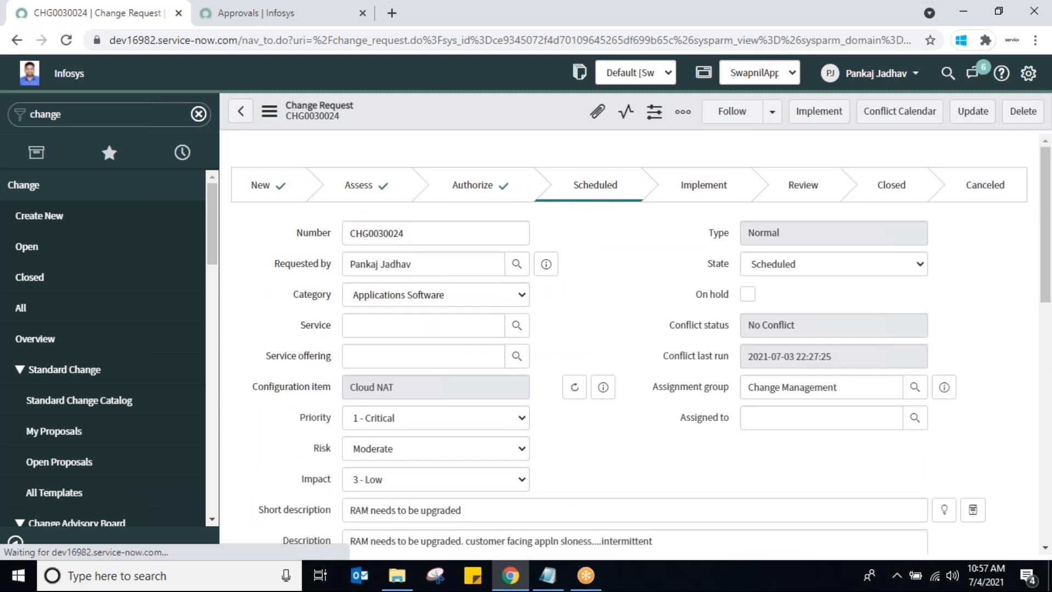
Check the Approvers list of CHG0030024 and progress the scheduled change request to the Implement state
scroll(1048, 345, down, 1)
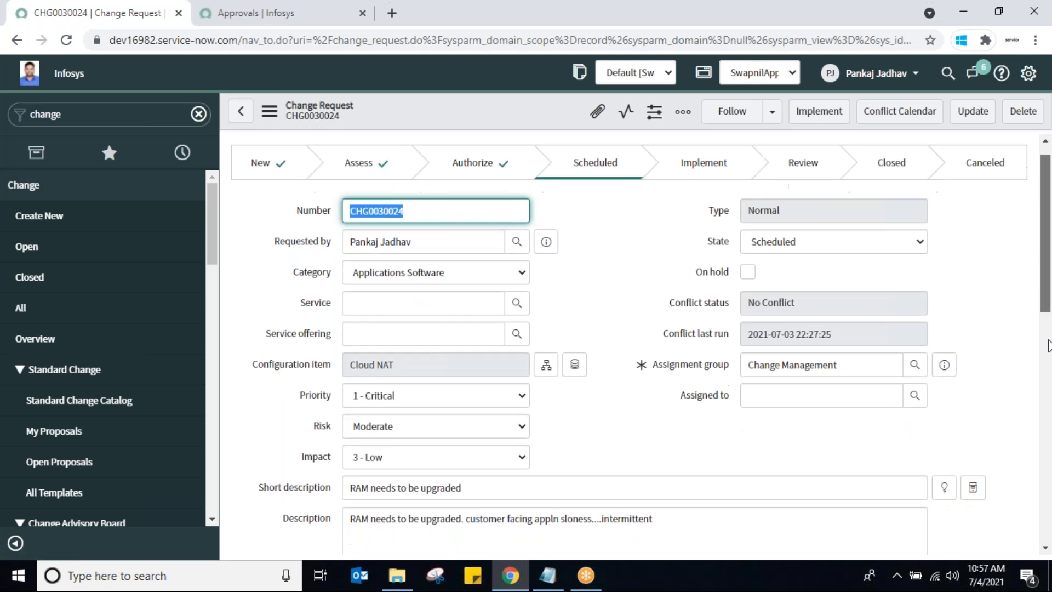
scroll(1048, 345, down, 10)
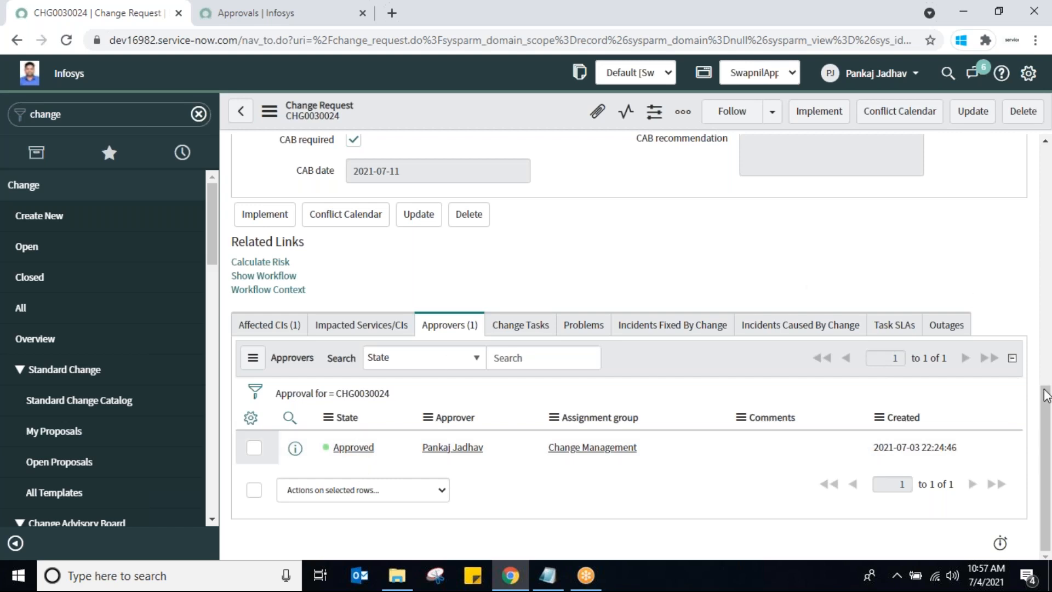
drag(1047, 456, 1050, 197)
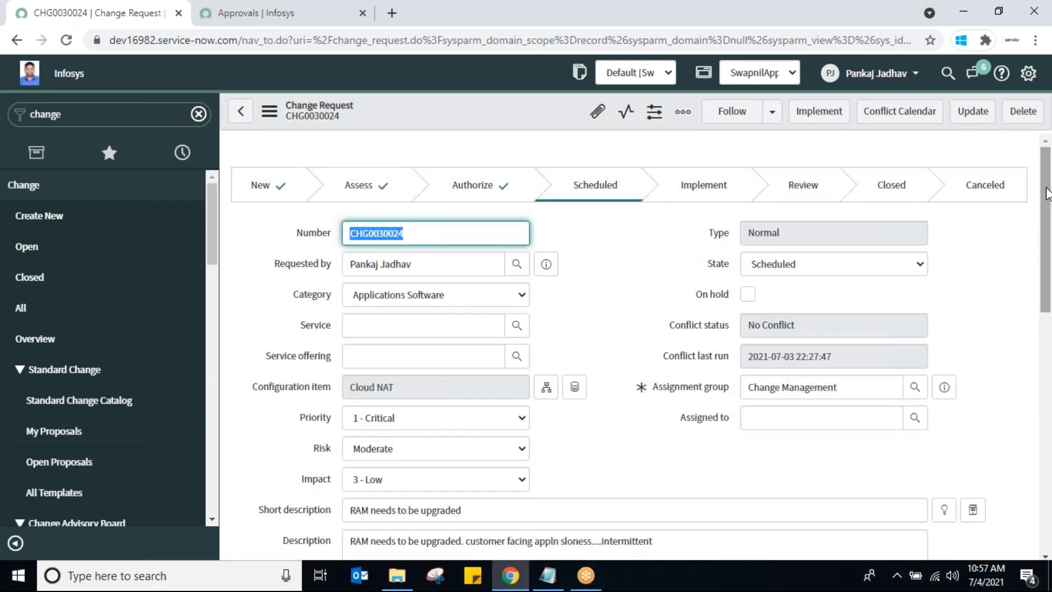
mouse_move(1047, 193)
mouse_down()
mouse_move(1050, 346)
mouse_move(1046, 180)
mouse_up()
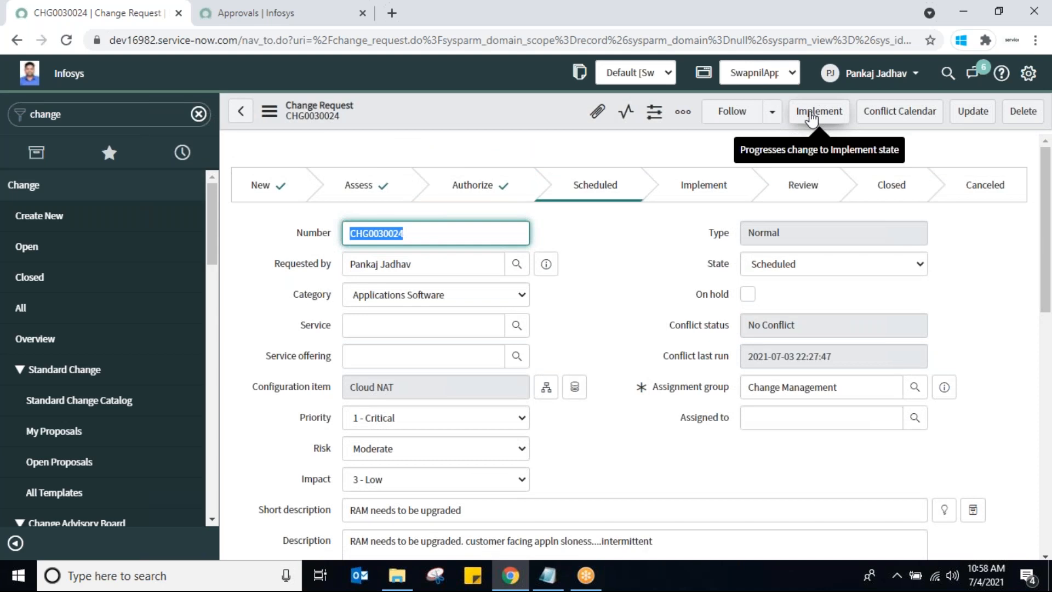
click(811, 115)
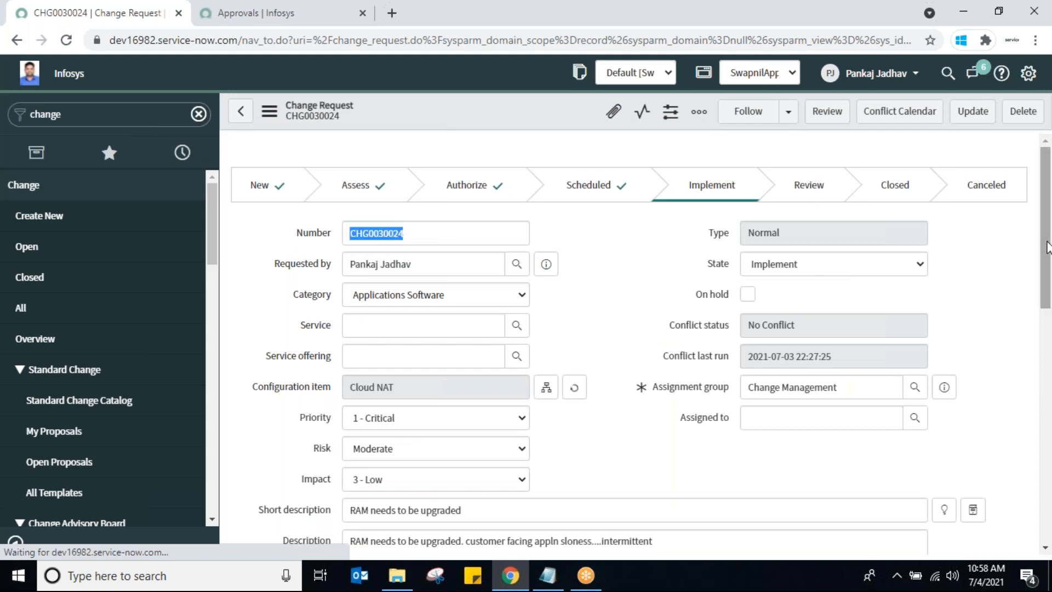
Assign the change request to the Change Management group's member in Assigned to and save the record
mouse_move(1047, 249)
mouse_down()
mouse_move(1050, 510)
mouse_move(1050, 249)
mouse_up()
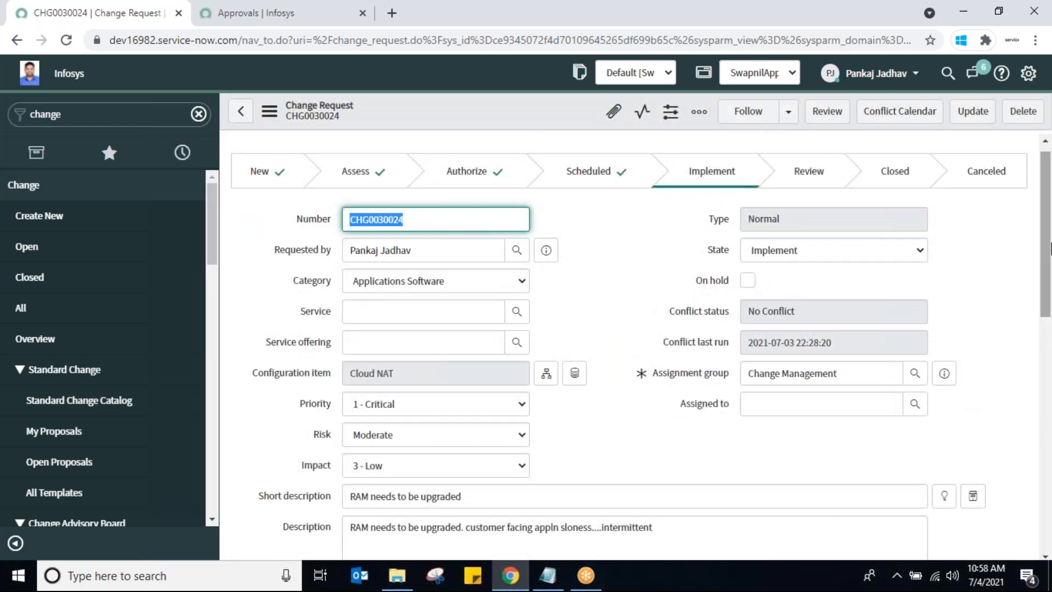
click(832, 404)
click(914, 403)
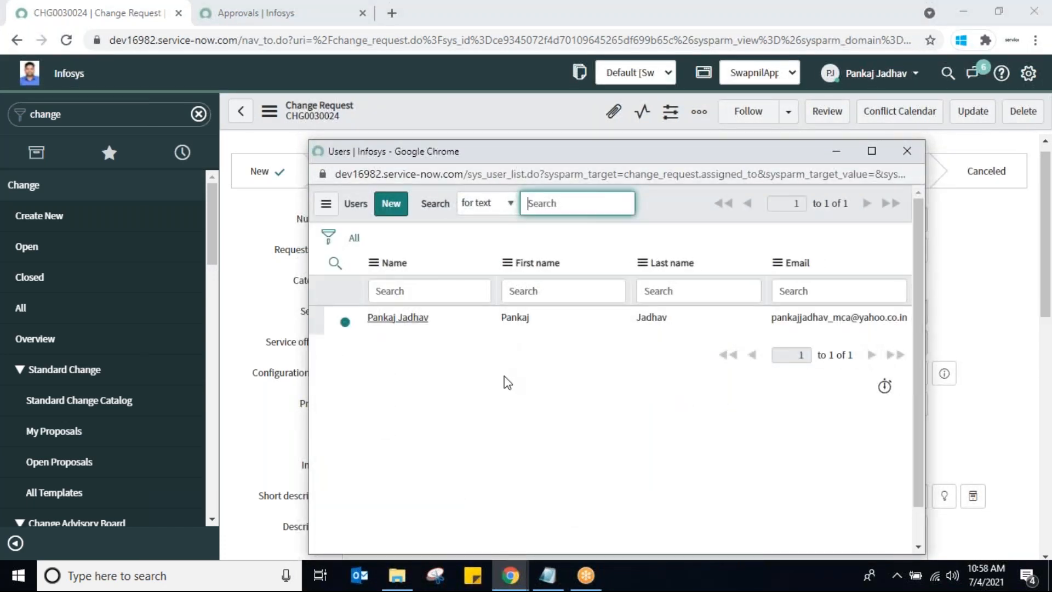
click(395, 320)
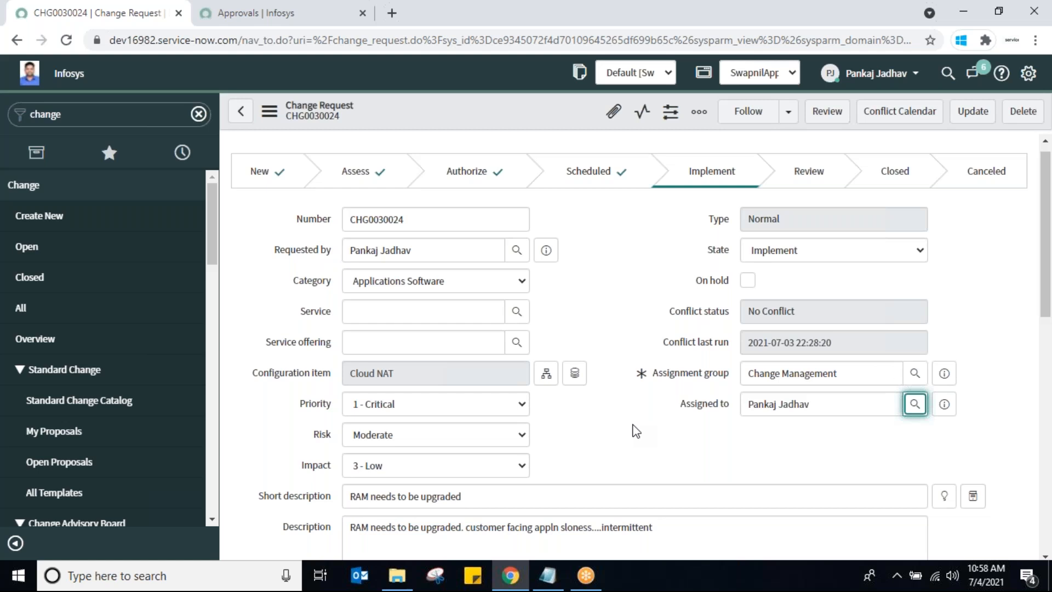
right_click(491, 117)
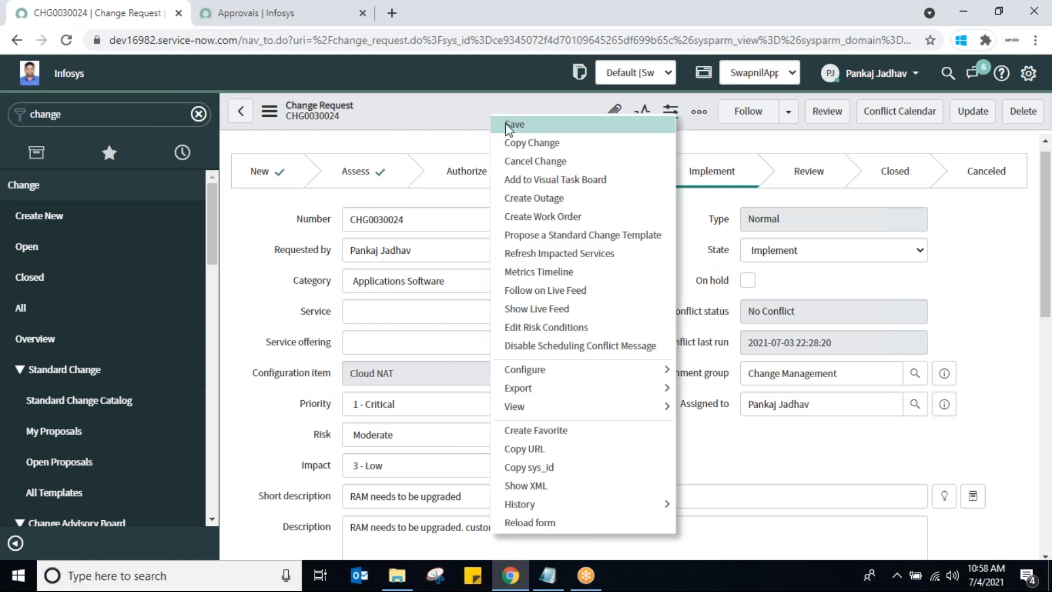
click(514, 125)
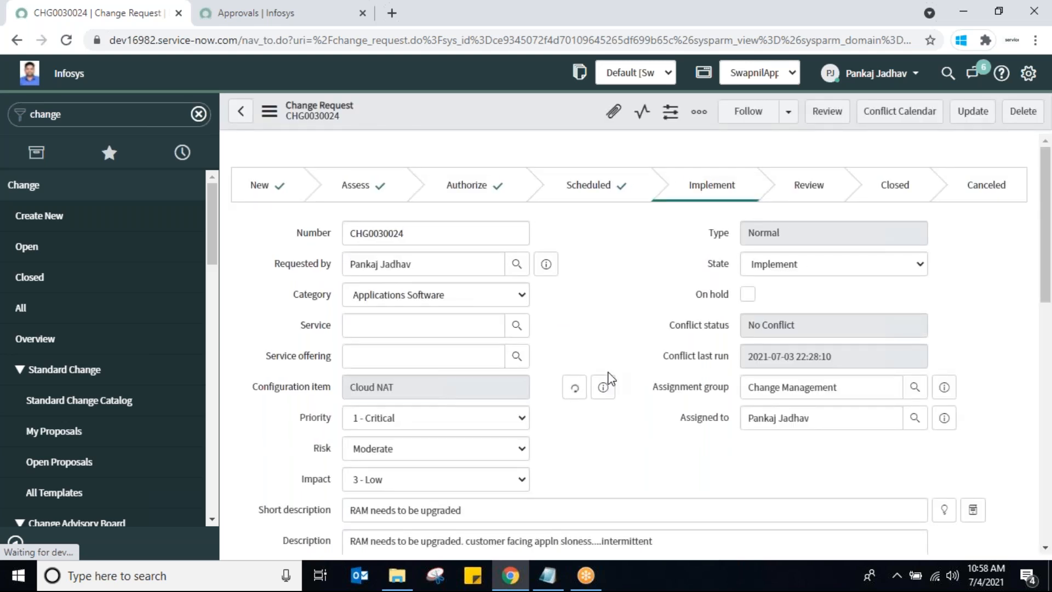
Move the change request to the Review state and try to close it, checking which mandatory fields are required
click(827, 111)
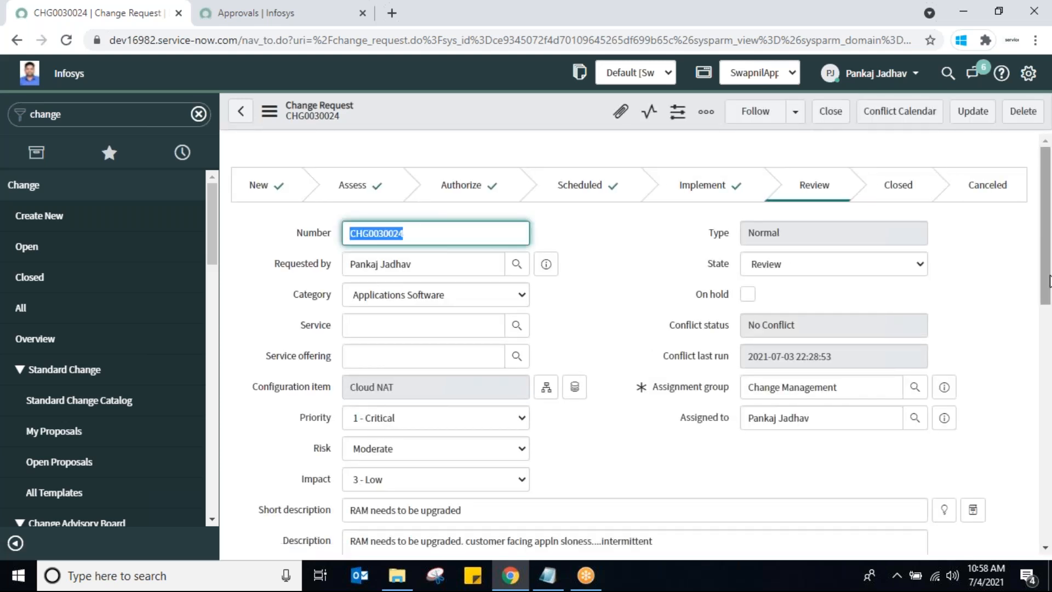
drag(1049, 281, 1049, 291)
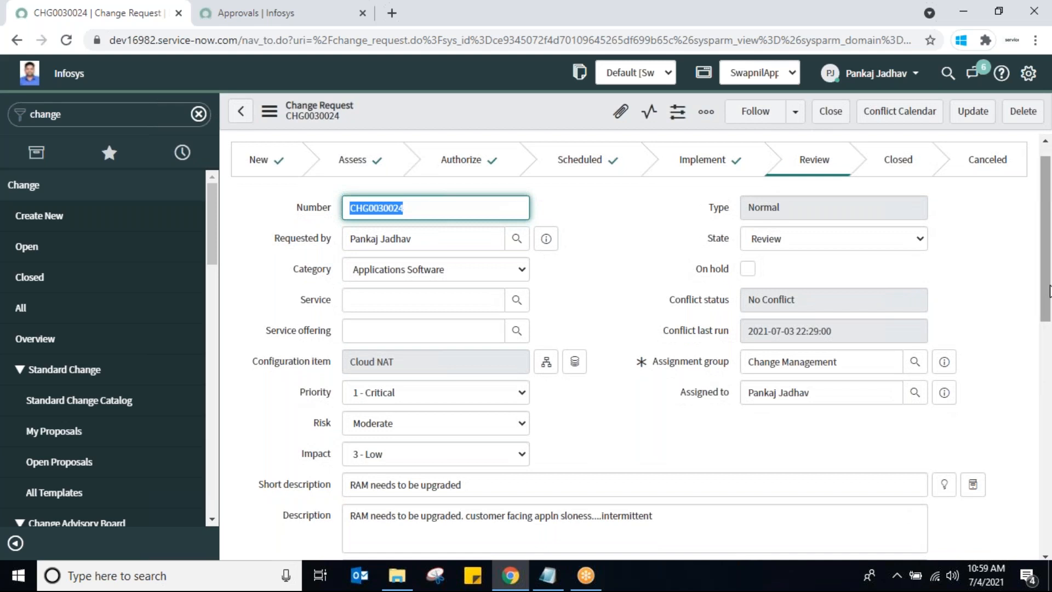
drag(1048, 285, 1049, 241)
click(831, 112)
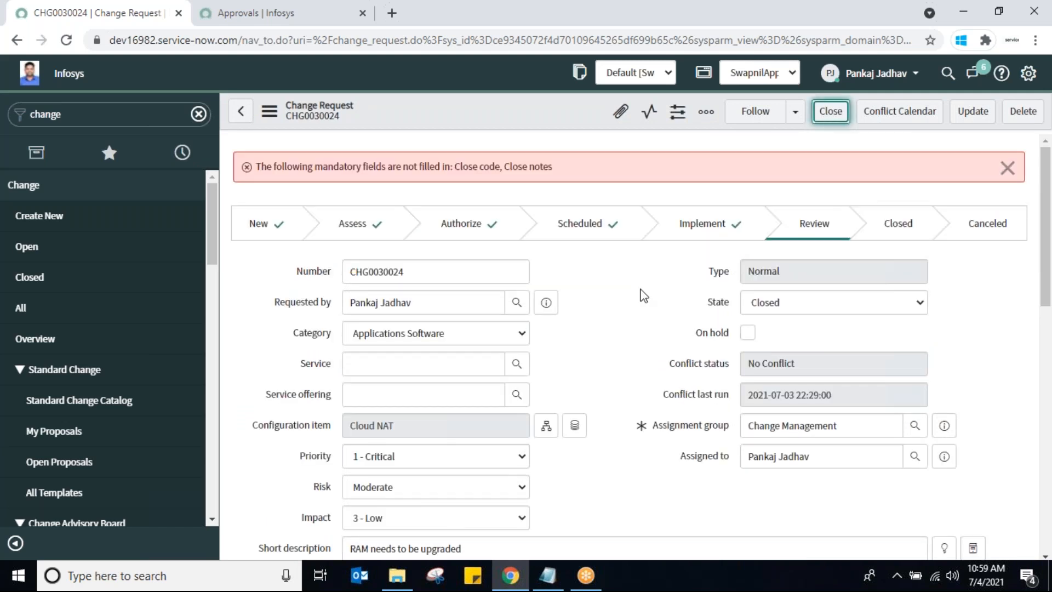
click(457, 167)
drag(457, 168, 557, 174)
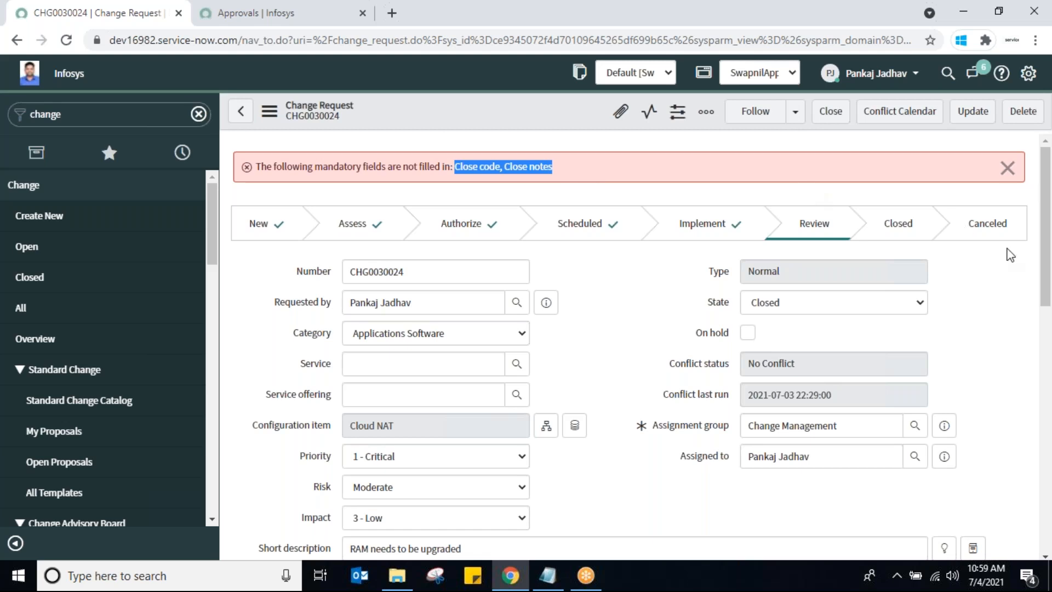
Fill in the closure information with close code Successful and close notes "RAM UPGRADED", and update the change request to close it
scroll(1043, 304, down, 10)
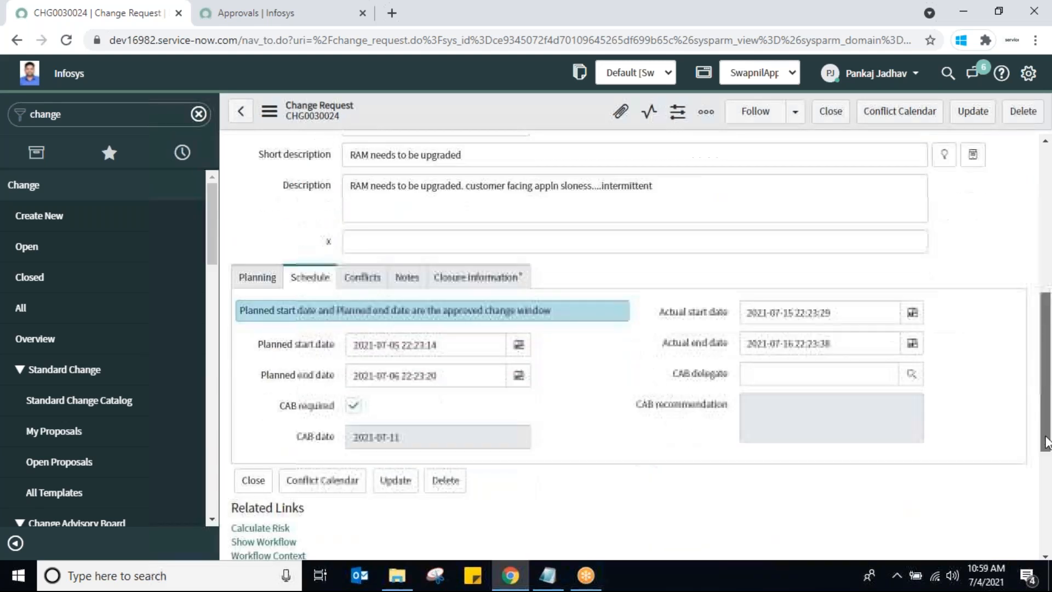
click(476, 224)
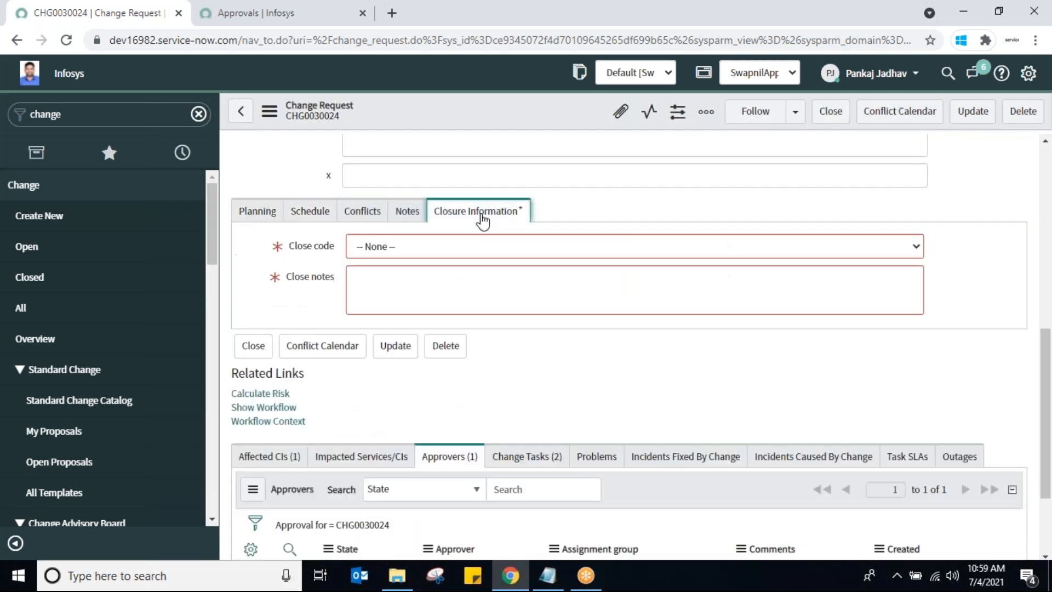
click(877, 246)
click(497, 280)
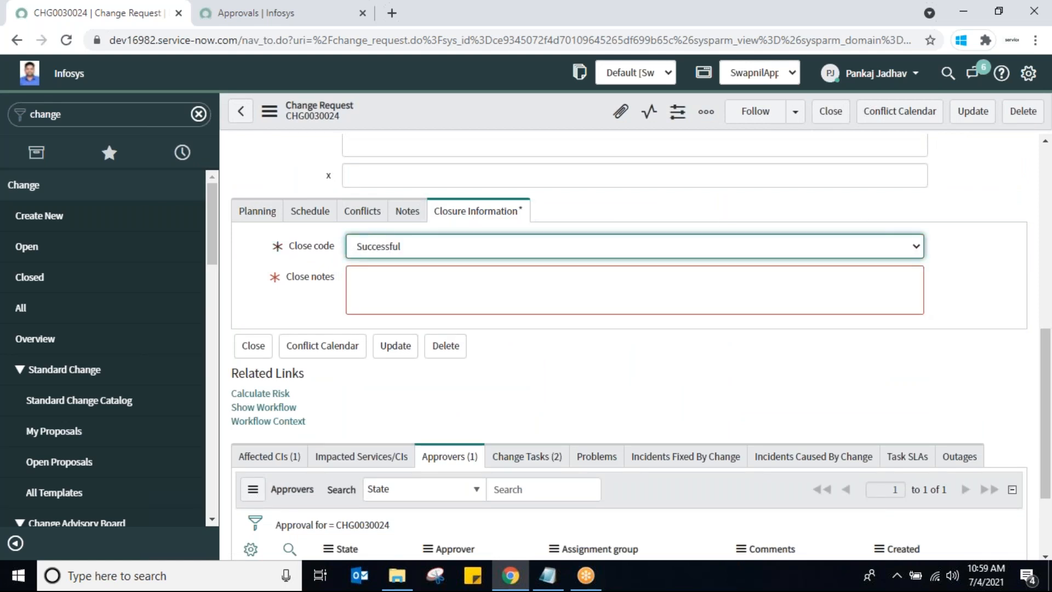
click(782, 285)
text(RAM UPGRA)
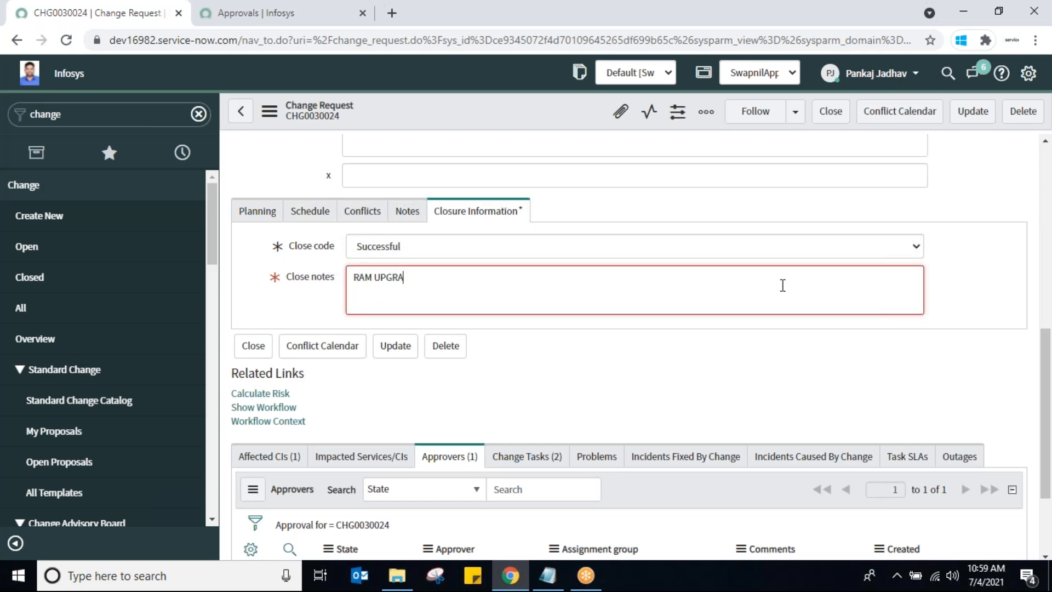
text(DED)
click(400, 351)
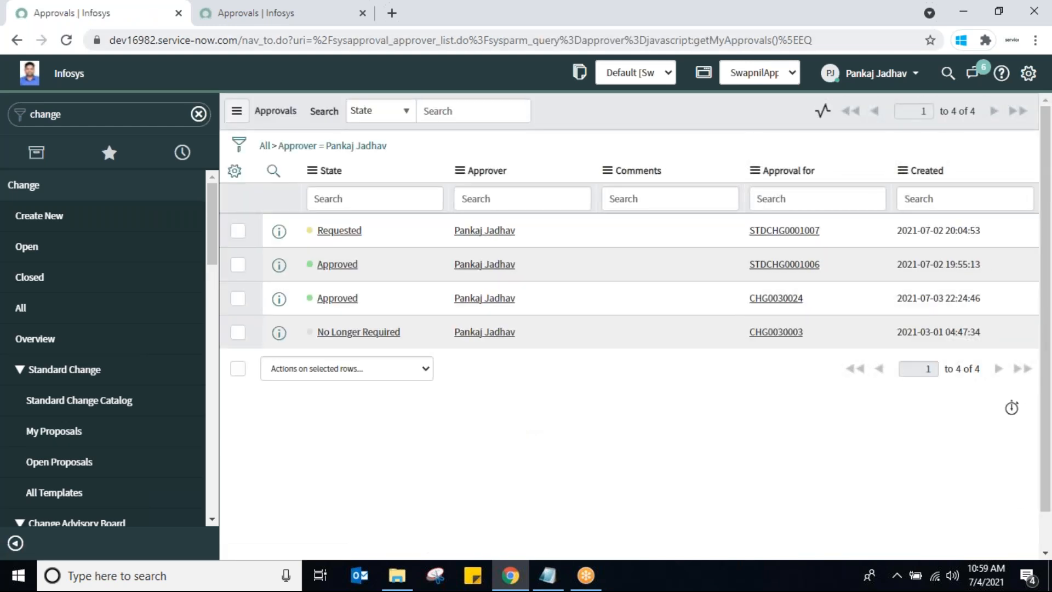
In the first tab, list the open change requests, remove the active filter and open the list of all change requests
click(259, 22)
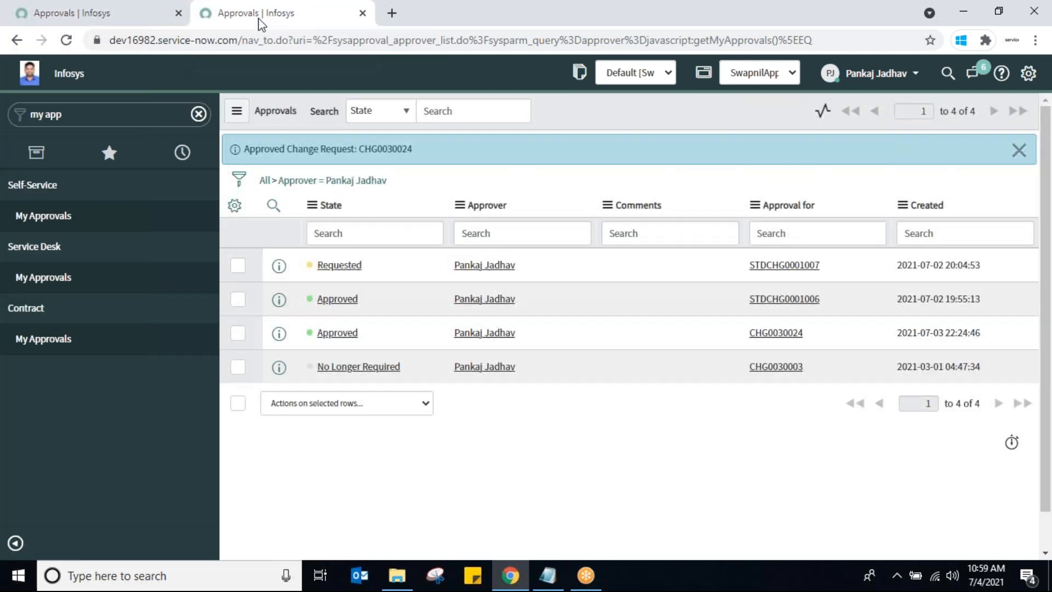
click(104, 13)
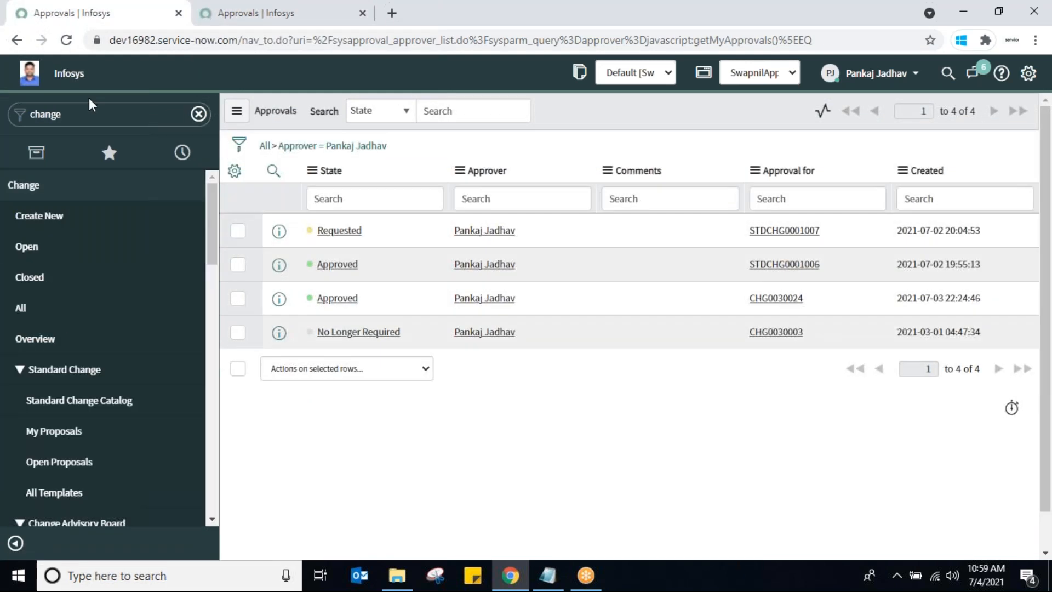
click(27, 248)
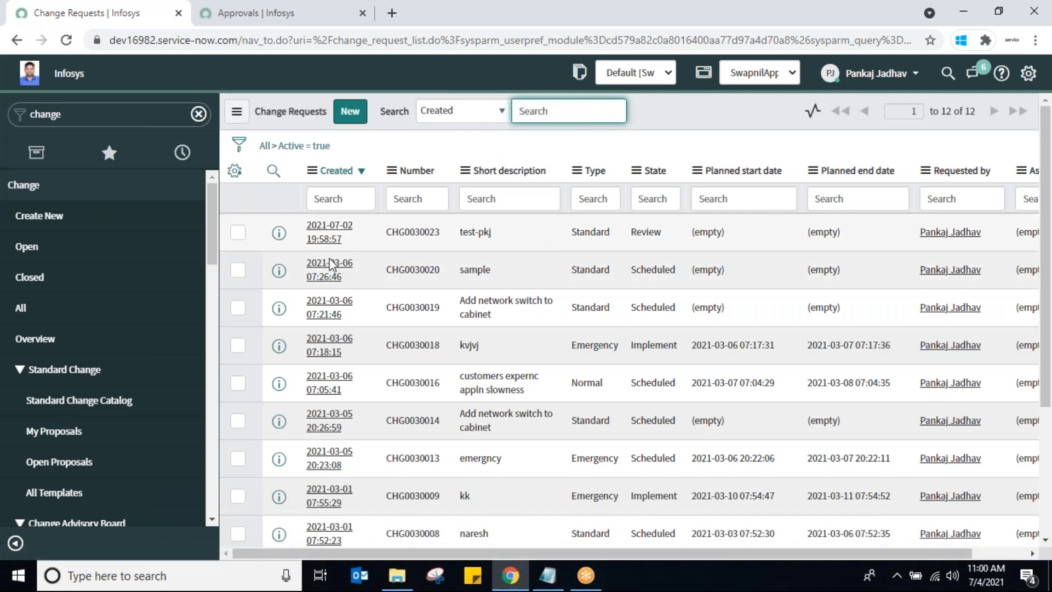
click(265, 145)
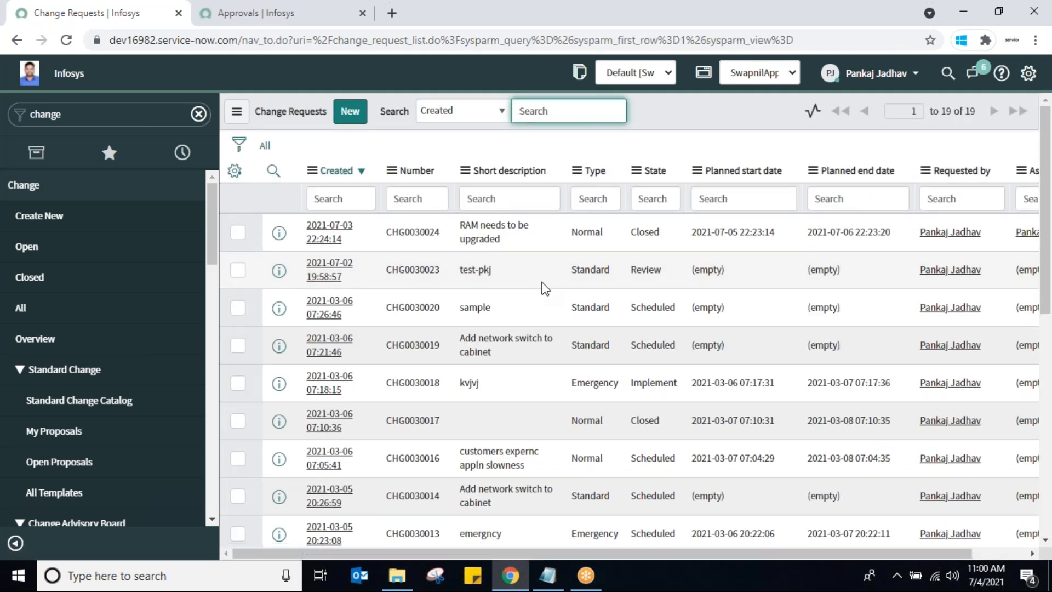
click(20, 315)
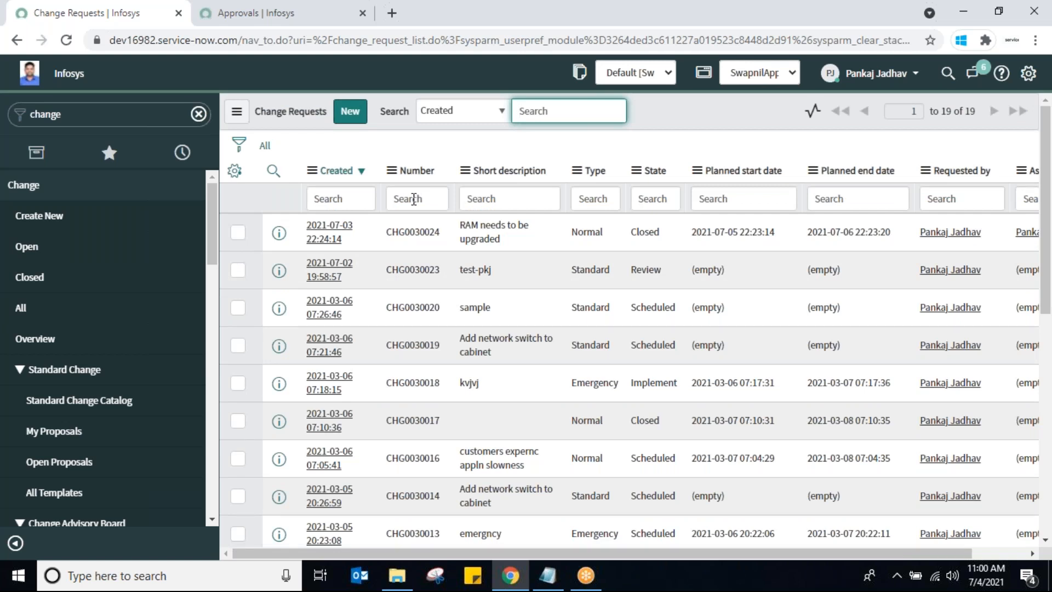
Sort the change requests by Created with the oldest first and open CHG0030003 to examine its details
click(338, 176)
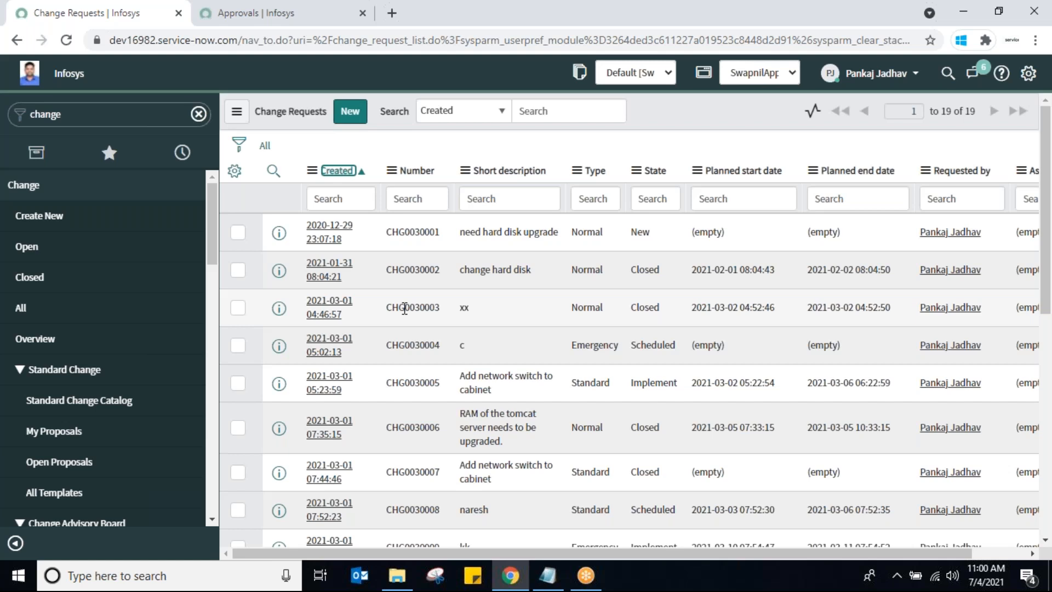
click(327, 308)
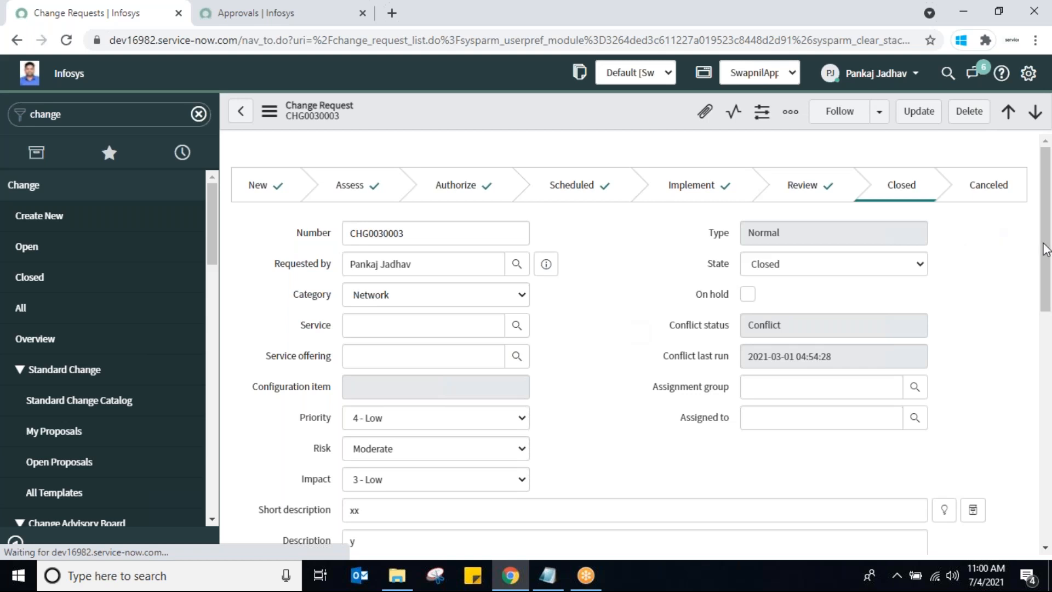
mouse_move(1046, 249)
mouse_down()
mouse_move(1050, 487)
mouse_move(1050, 237)
mouse_up()
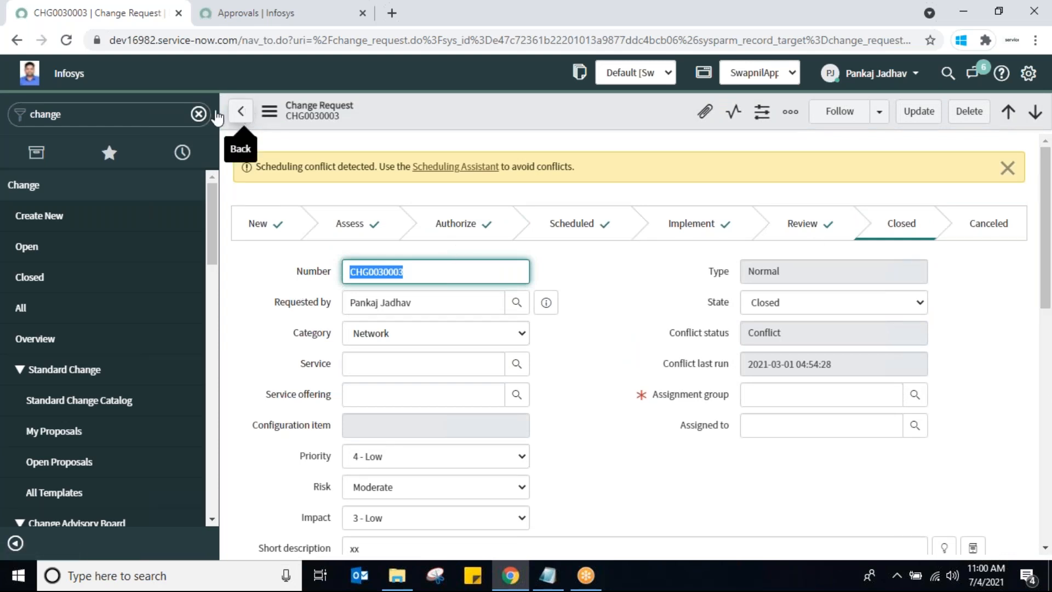
Filter the navigator by "my approv" and open the self-service My Approvals list
click(120, 115)
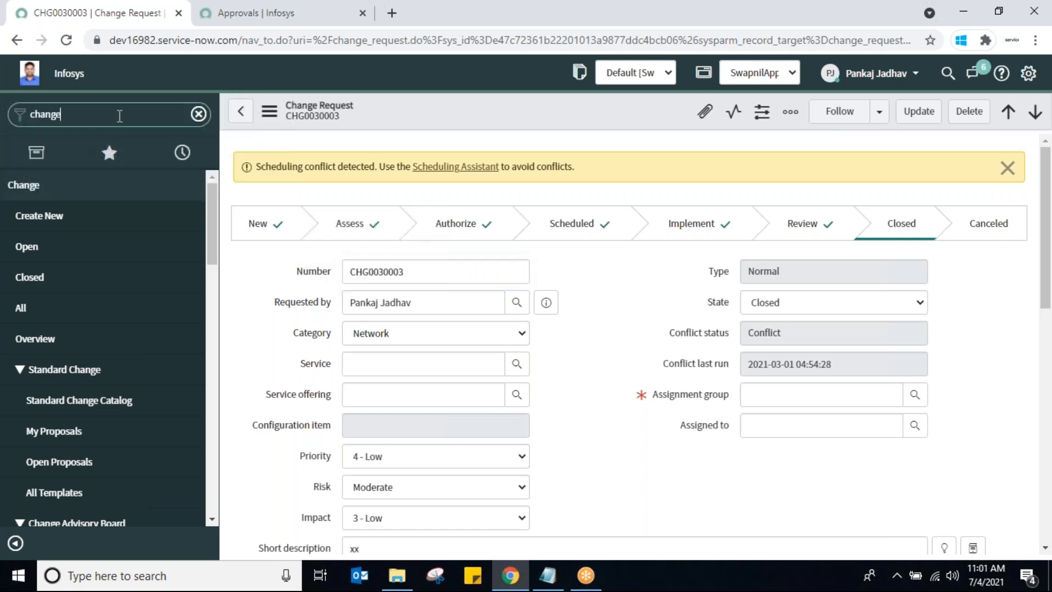
text(MY)
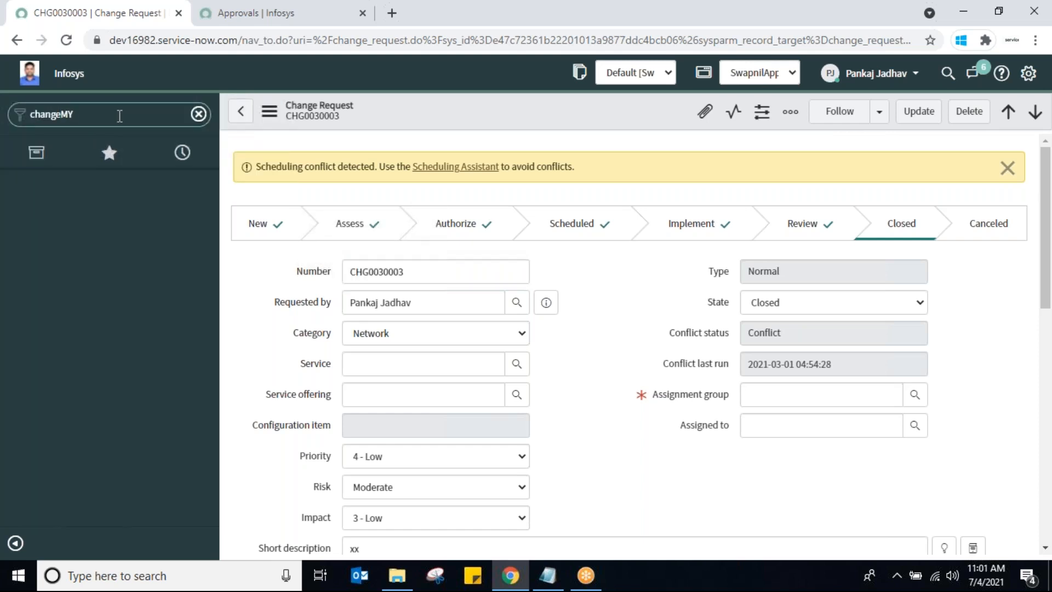
key(BackSpace)
key(BackSpace)
key(BackSpace)
key(BackSpace)
key(BackSpace)
key(BackSpace)
key(BackSpace)
key(BackSpace)
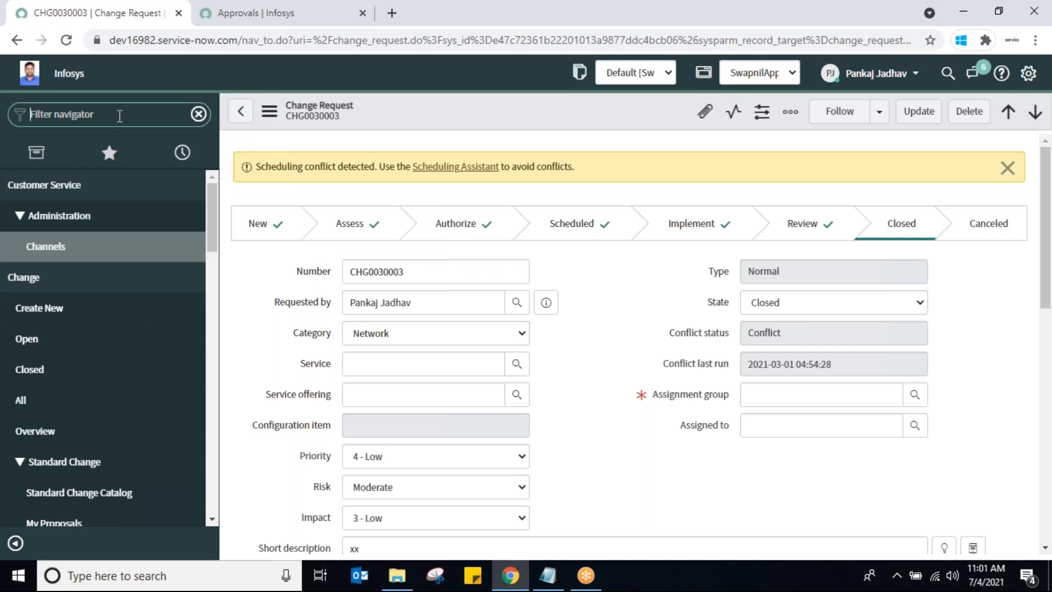
text(my)
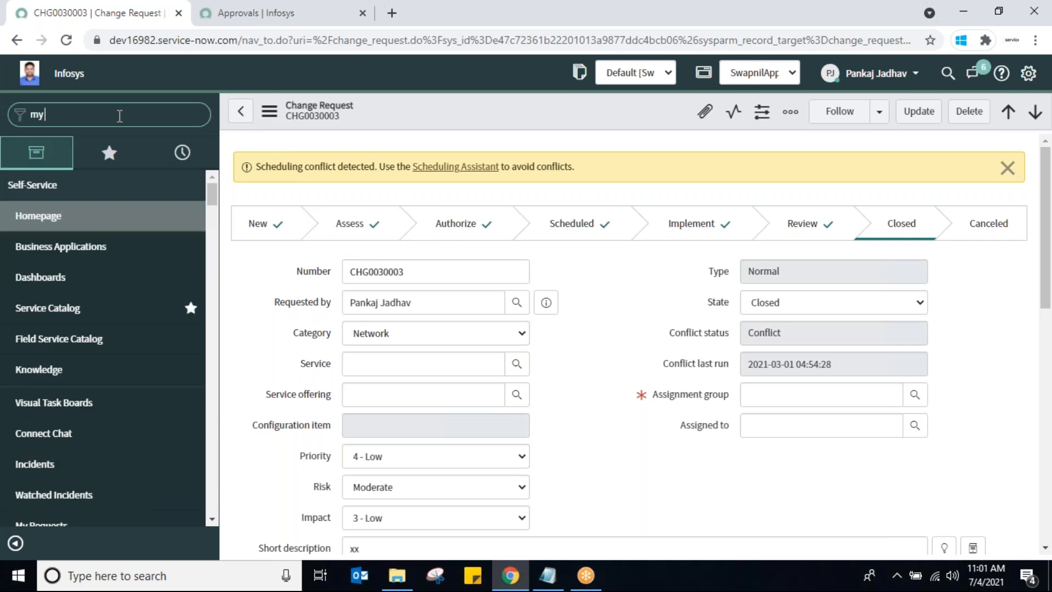
text( approv)
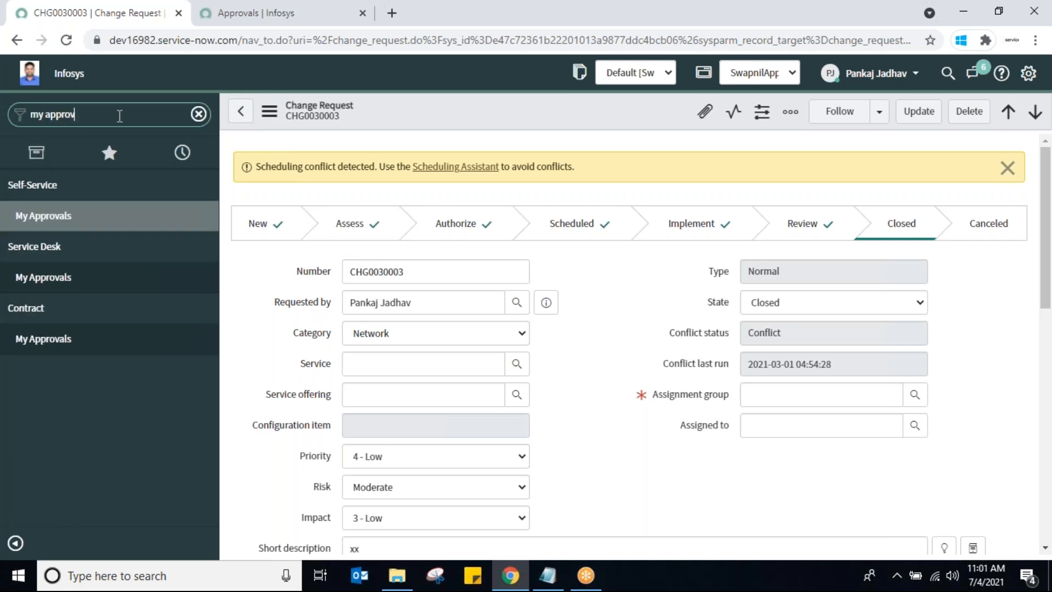
click(47, 218)
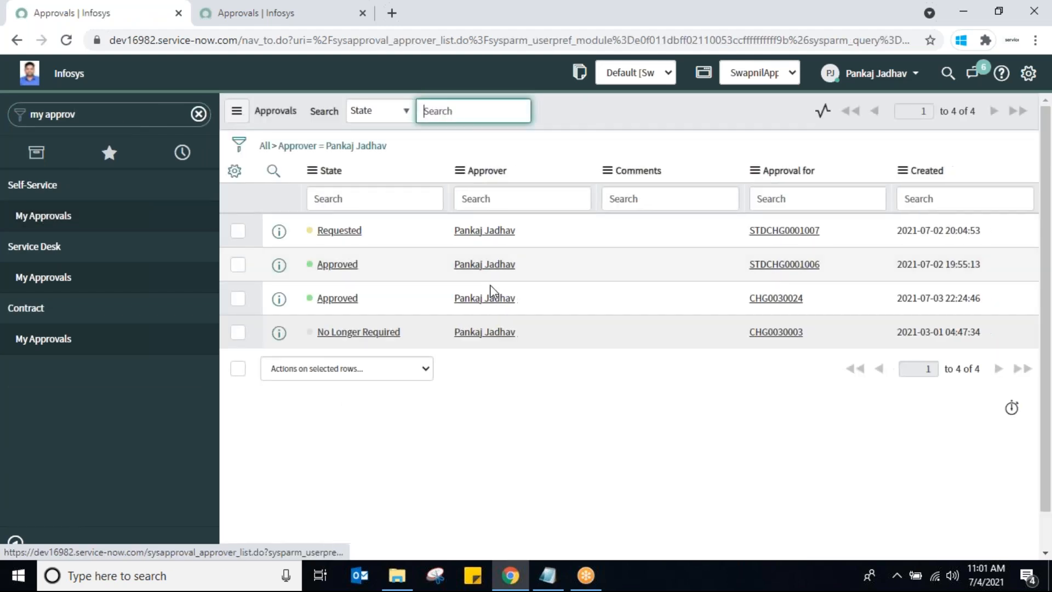
Copy the number CHG0030003 from the approvals list and open the list of all change requests in the second browser tab
drag(816, 337, 747, 330)
key(ctrl+c)
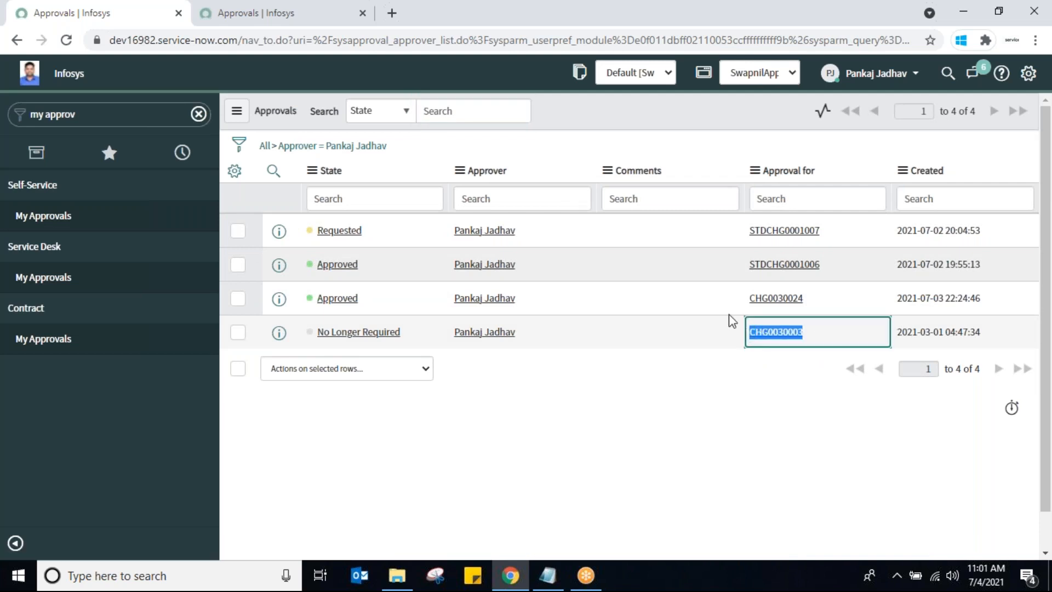
click(256, 17)
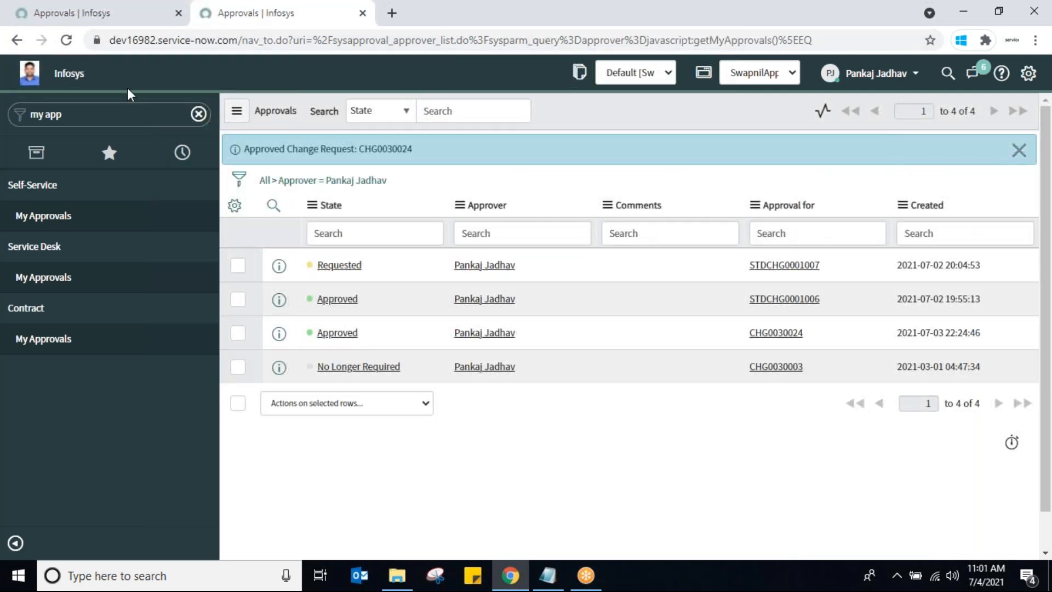
click(112, 112)
text(ch)
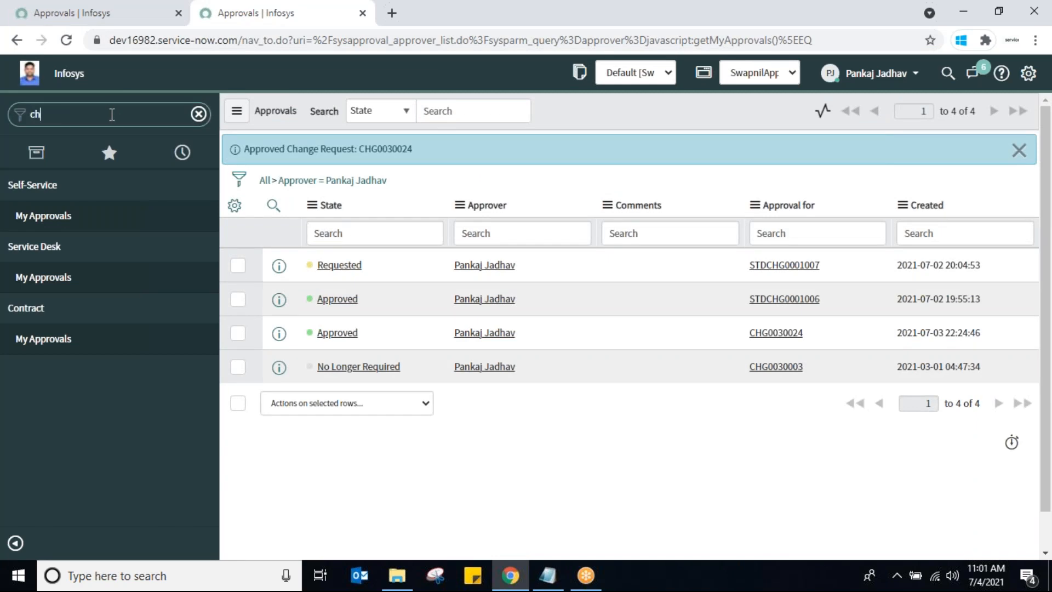
text(ange)
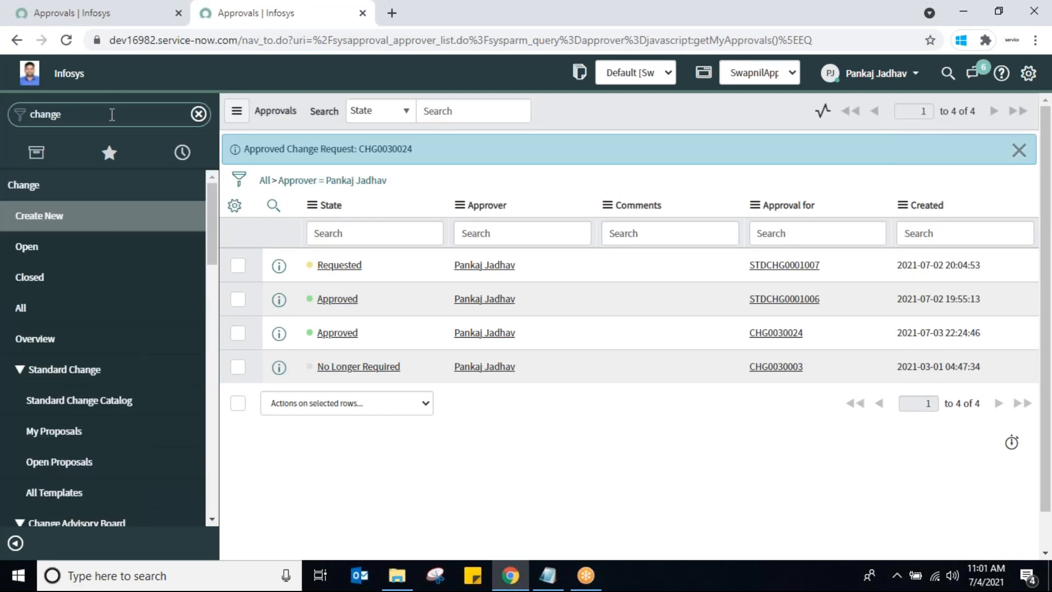
click(20, 307)
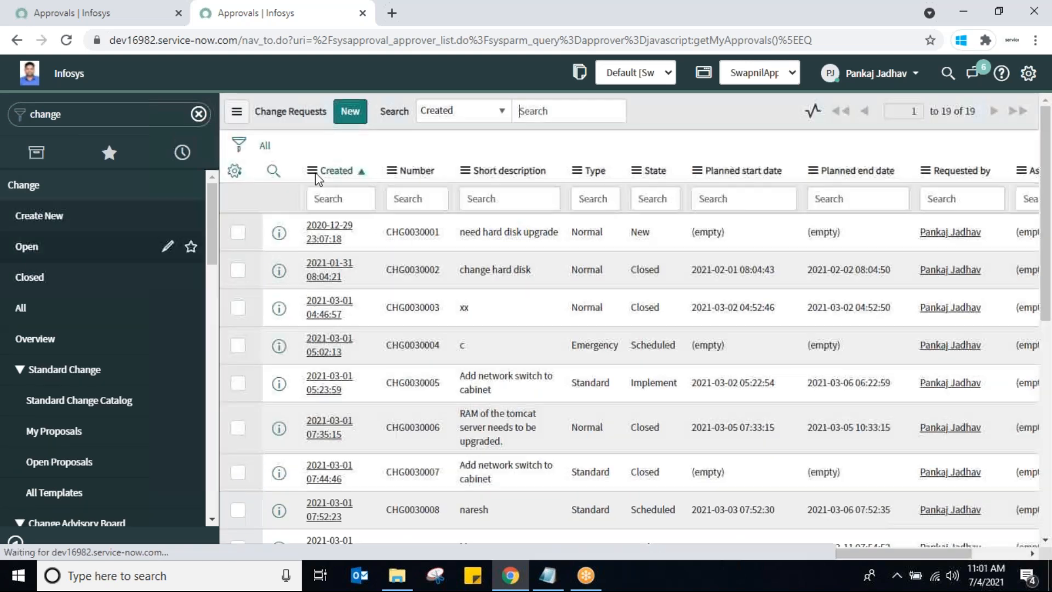
Filter the change requests by number CHG0030003 and open the matching record
click(412, 199)
key(ctrl+v)
key(Return)
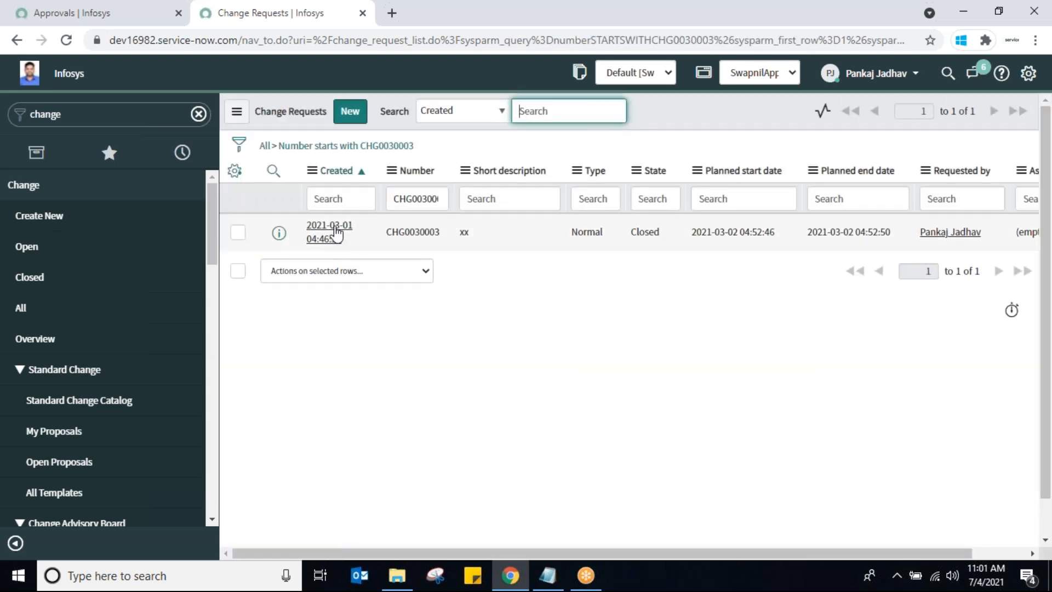
click(333, 236)
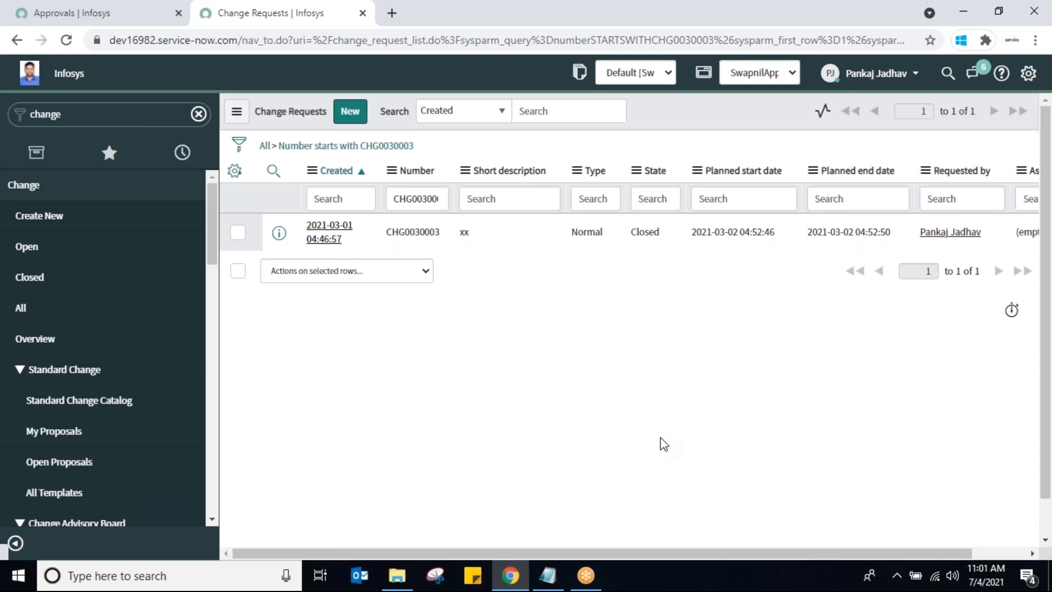
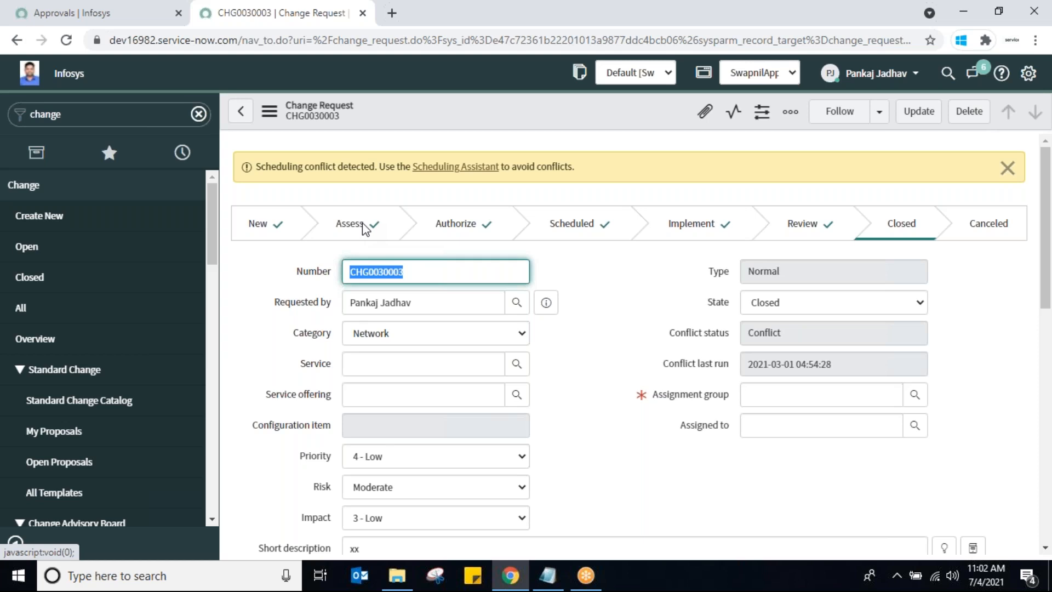
Search the web for "change management process servicenow" in a new browser tab
click(388, 18)
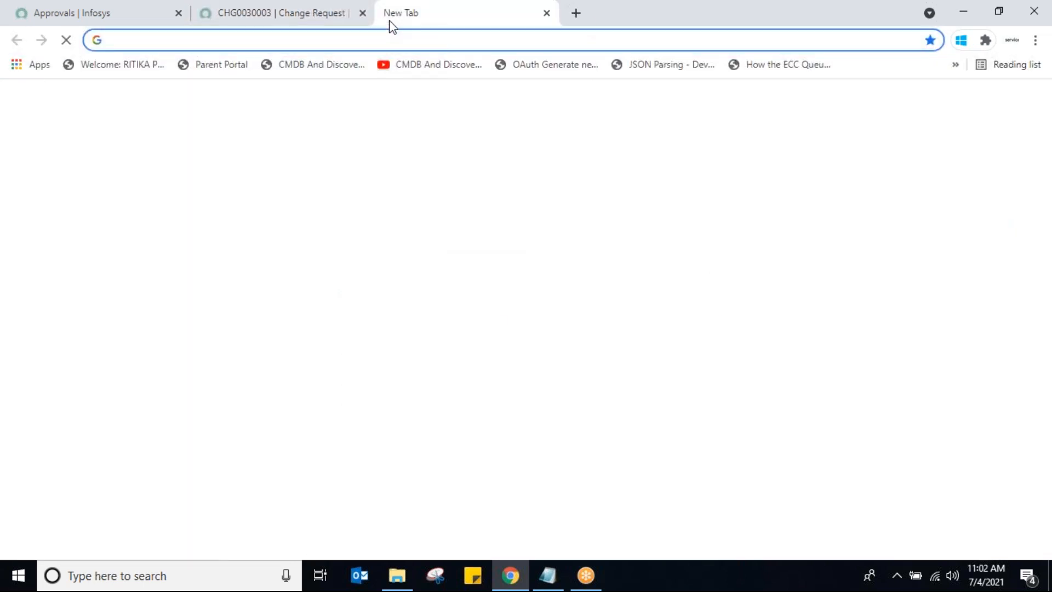
text(chan)
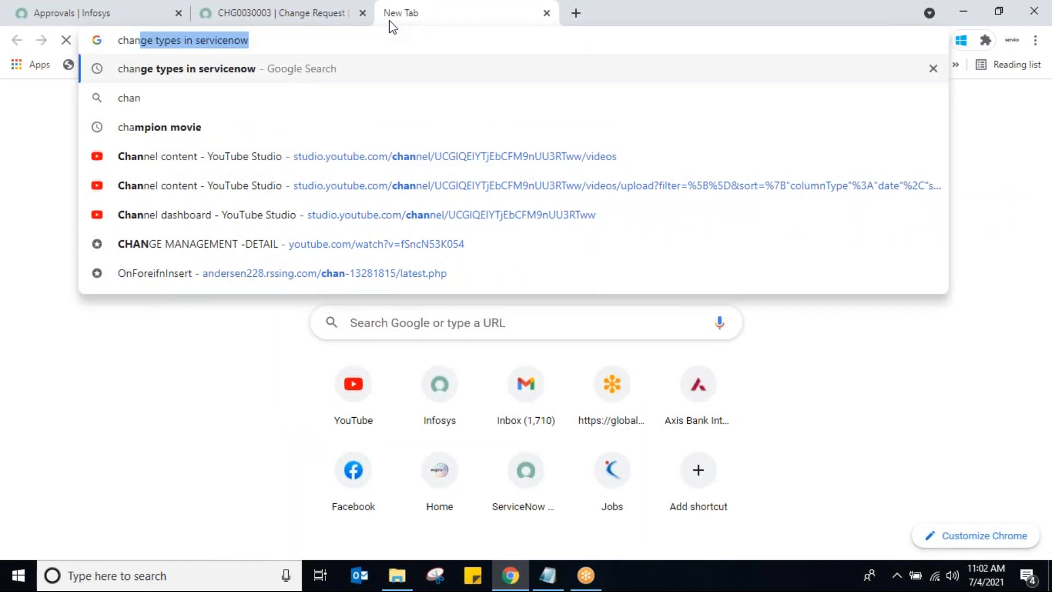
text(ge)
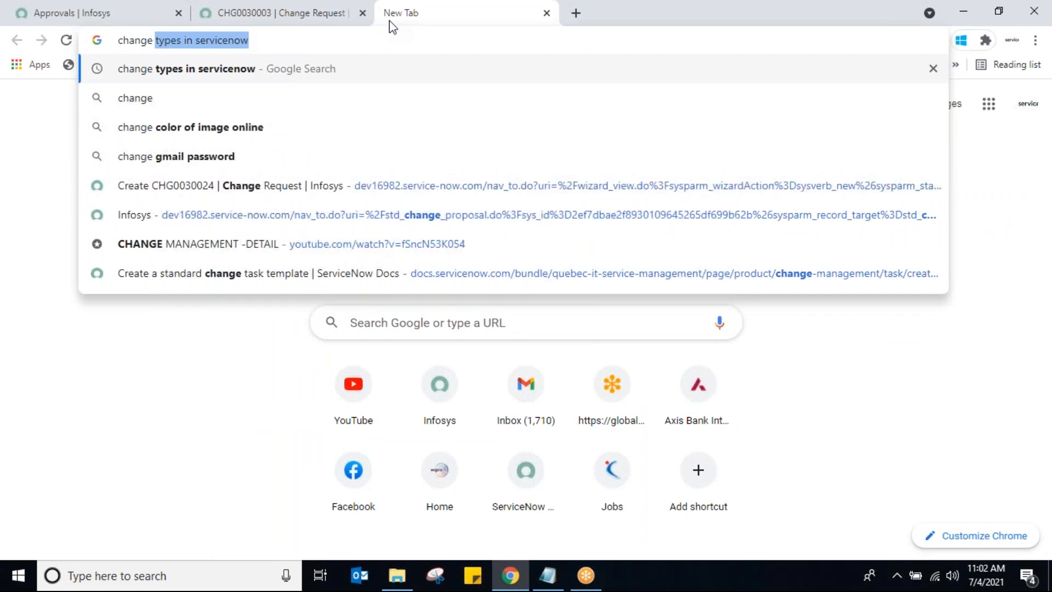
text( mana)
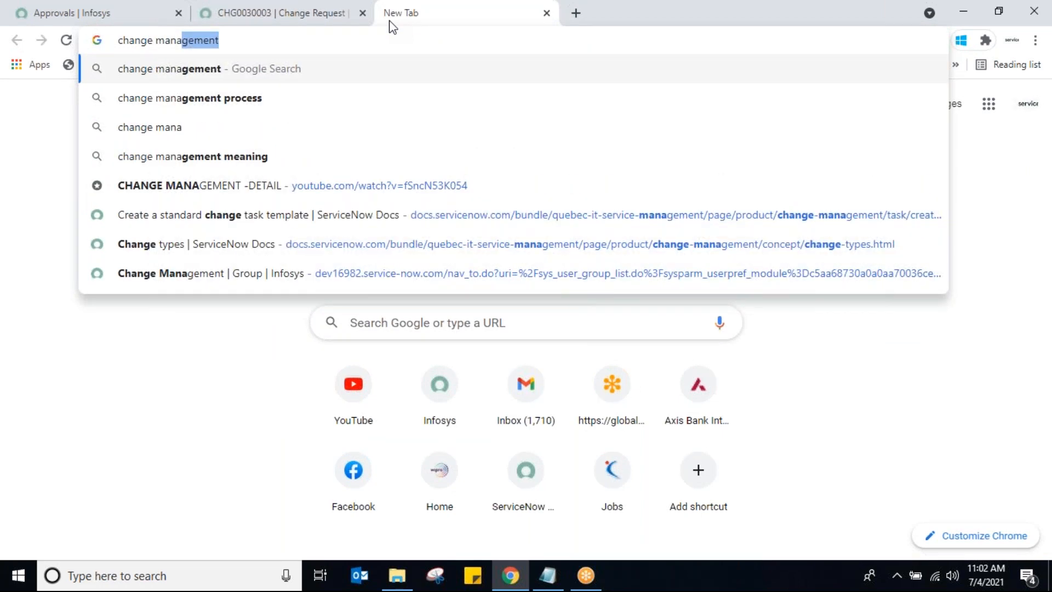
text(gement)
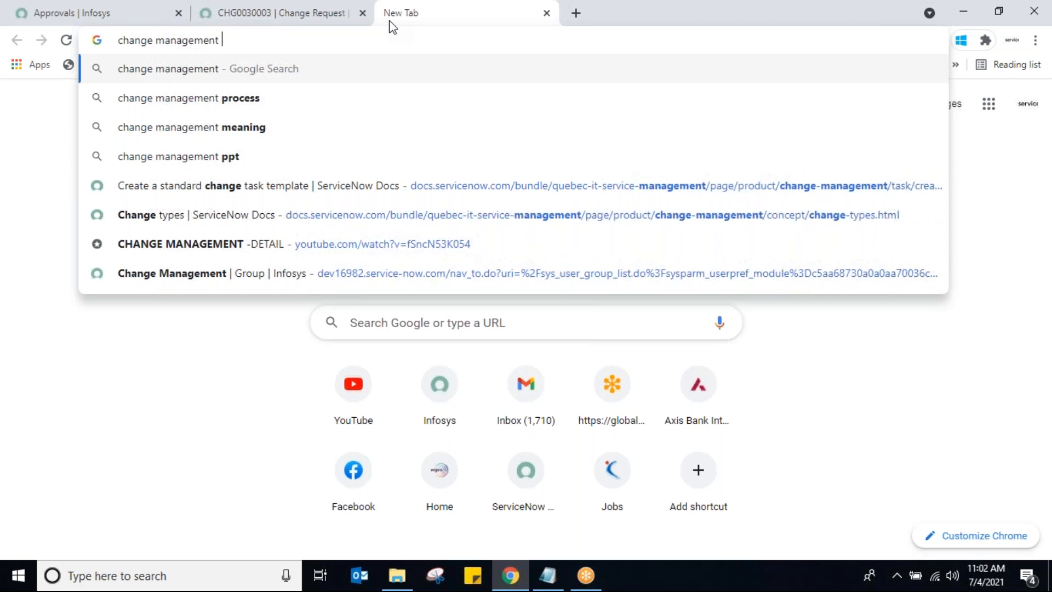
text( phases)
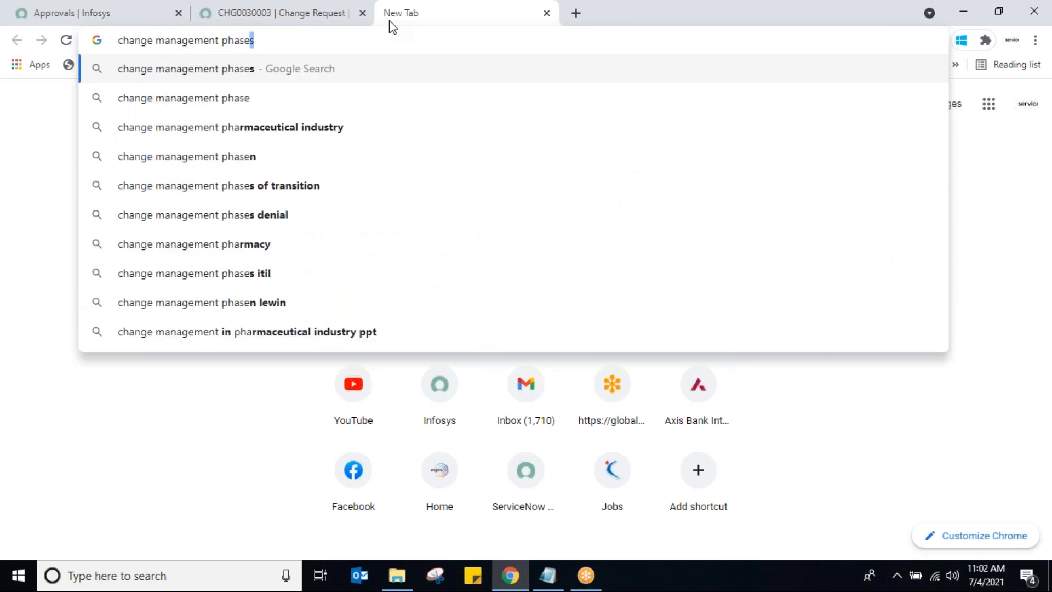
text( serv)
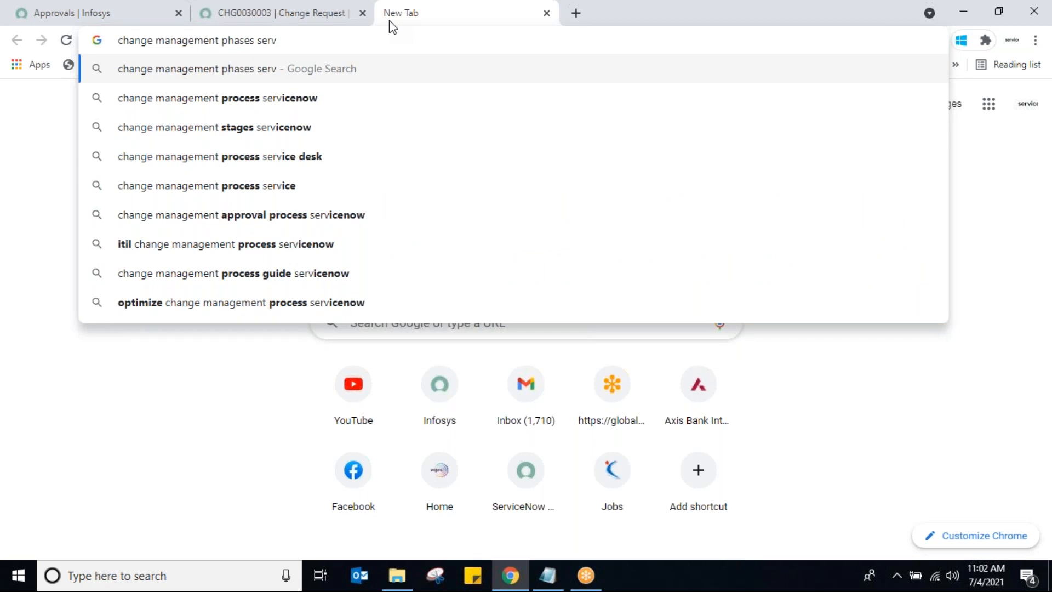
key(Down)
key(Return)
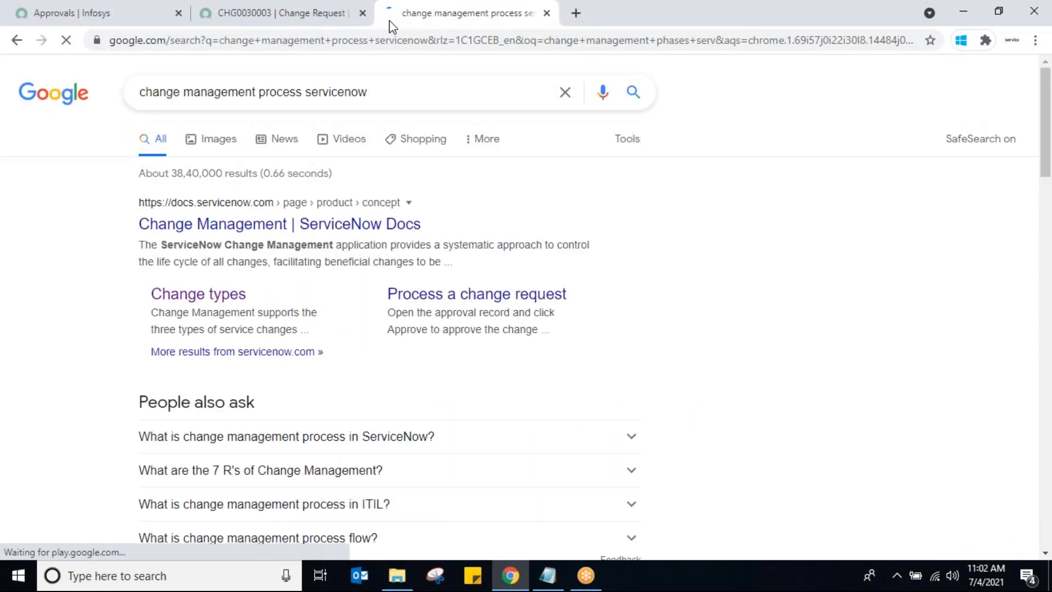
Open the ServiceNow Docs page on Change Management, decline the login prompt and skim the page's topics
click(287, 227)
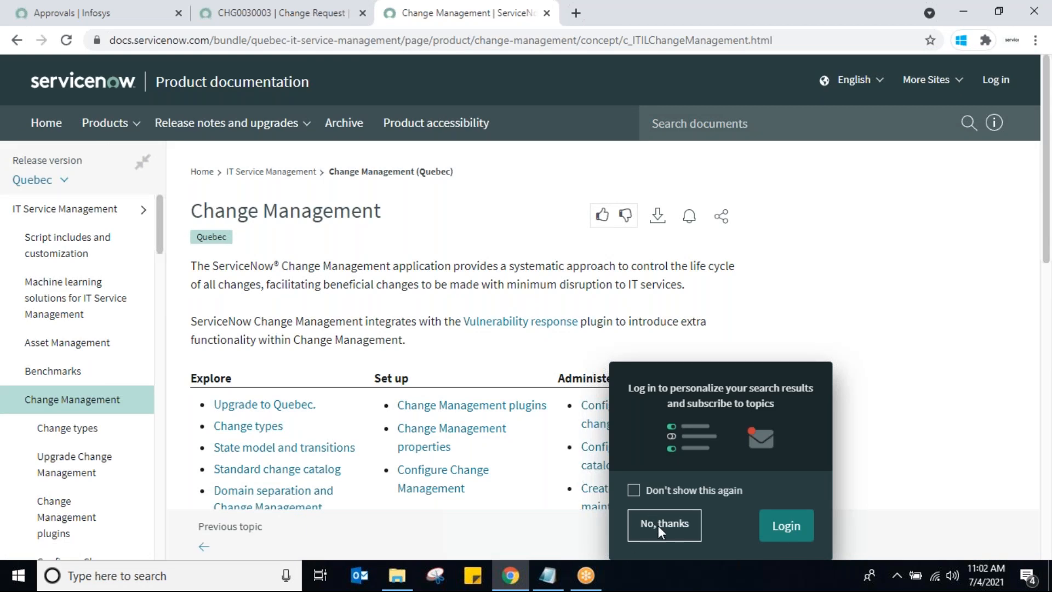
click(658, 525)
scroll(658, 493, down, 3)
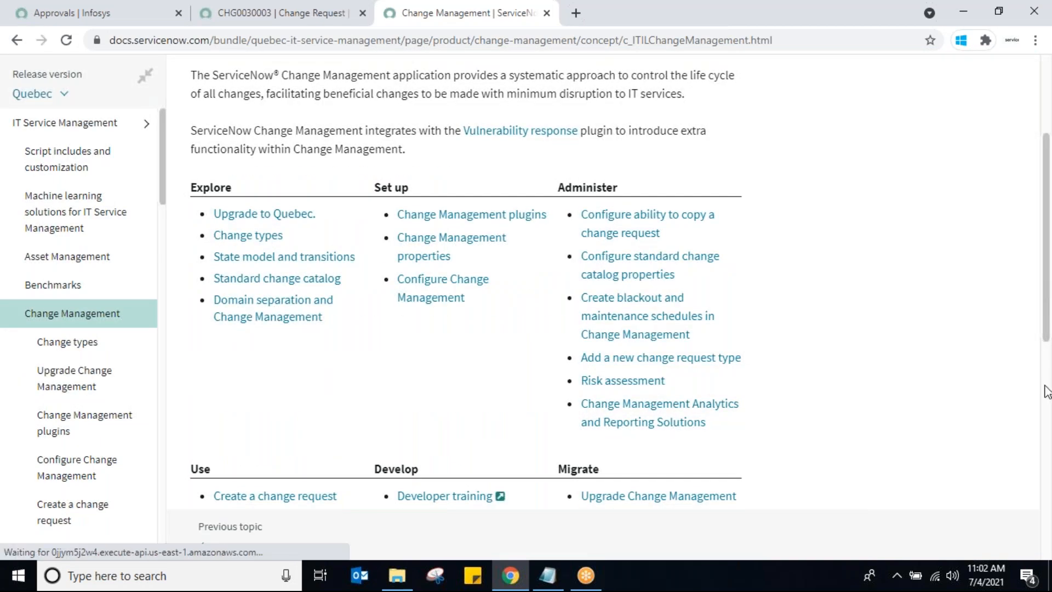
scroll(1046, 392, down, 6)
scroll(1048, 425, up, 9)
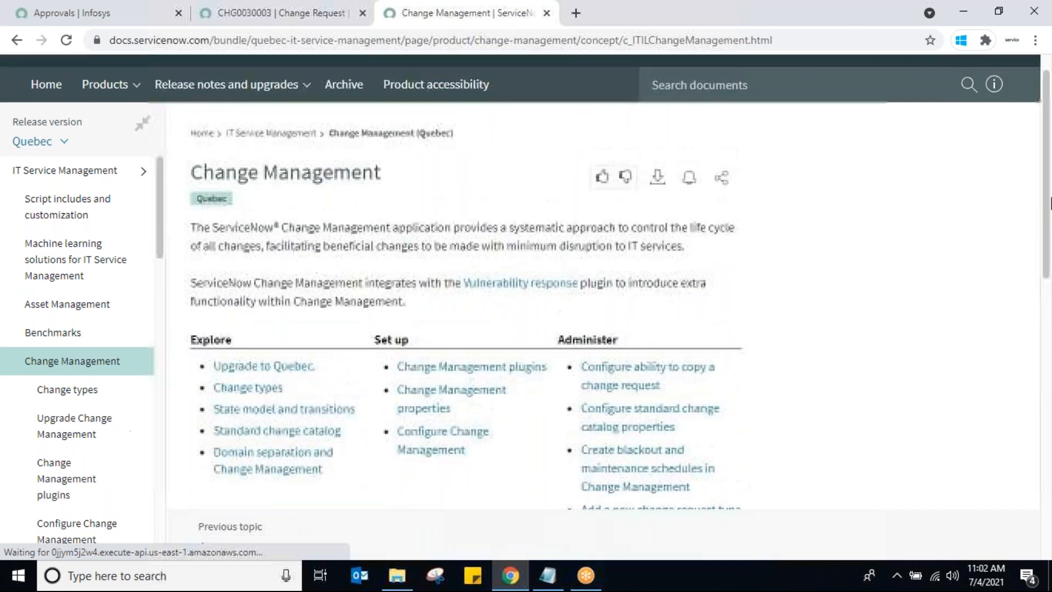
Return to the CHG0030003 tab and start a new Standard change request from the test-pkj template
click(281, 11)
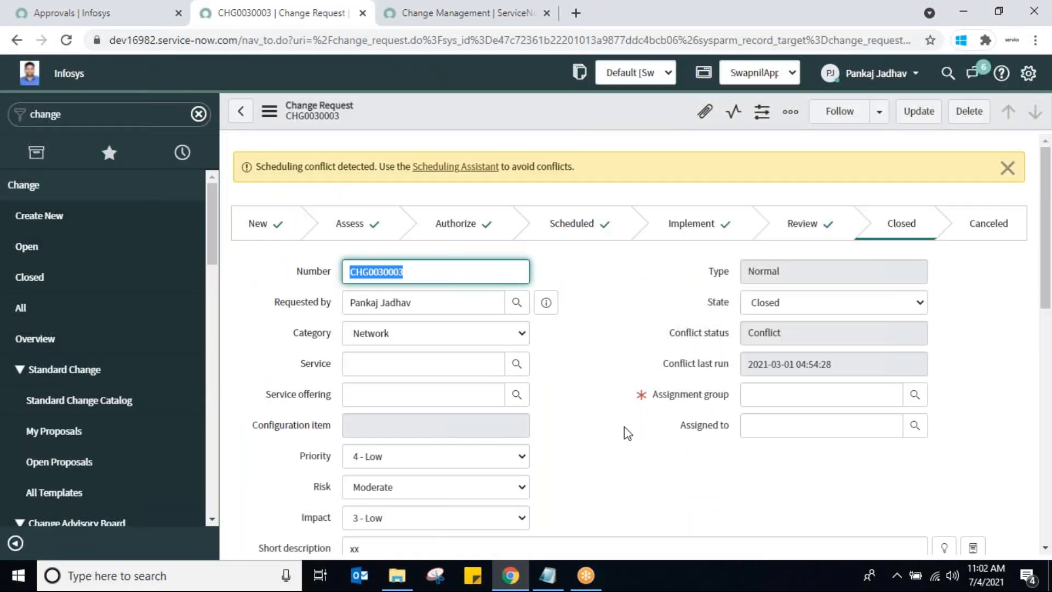
scroll(1048, 311, down, 1)
drag(1047, 310, 1049, 207)
click(46, 219)
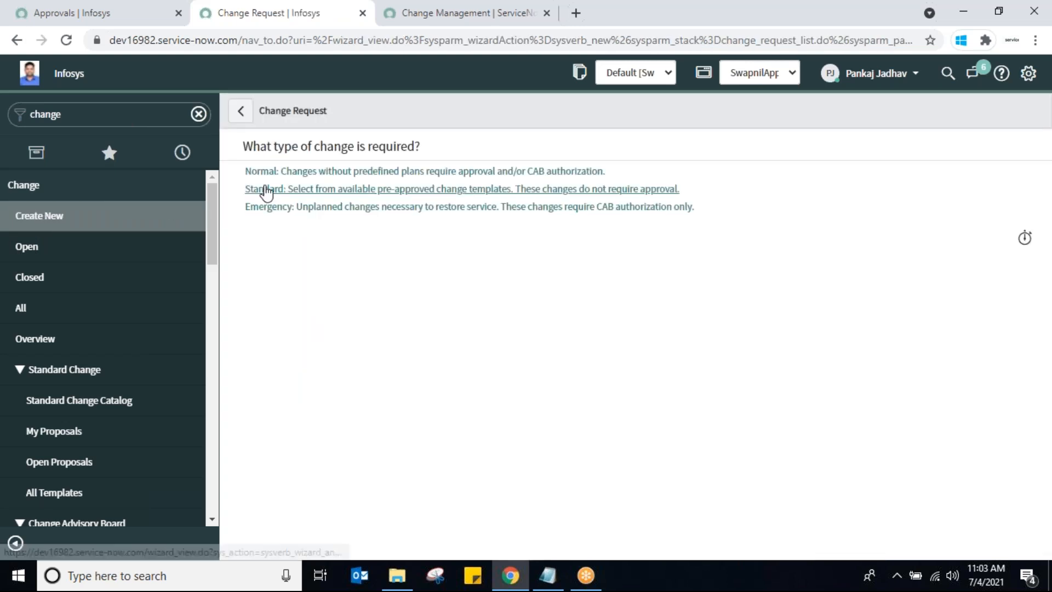
click(268, 192)
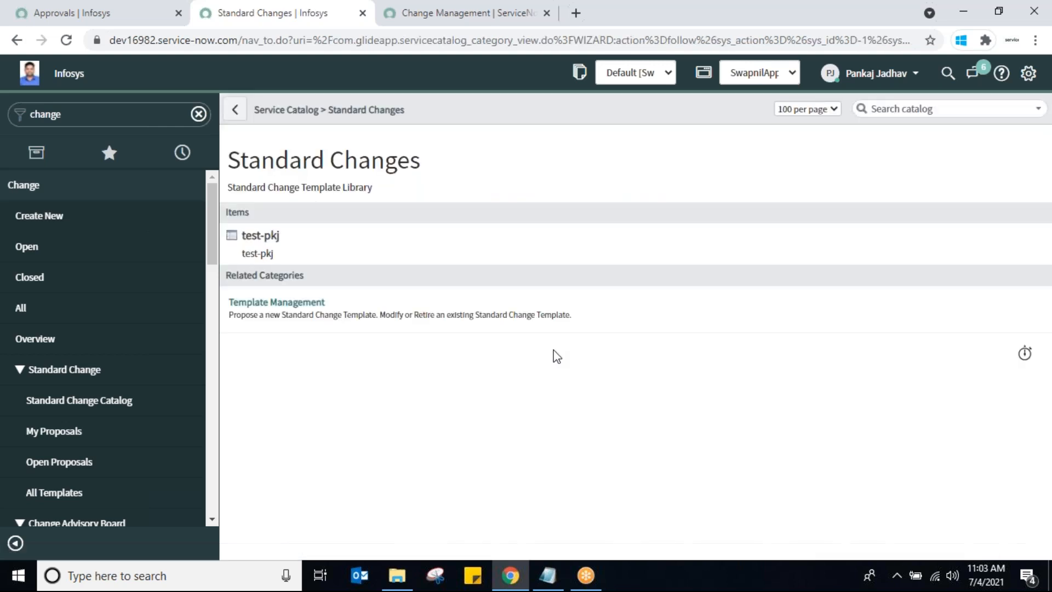
click(258, 238)
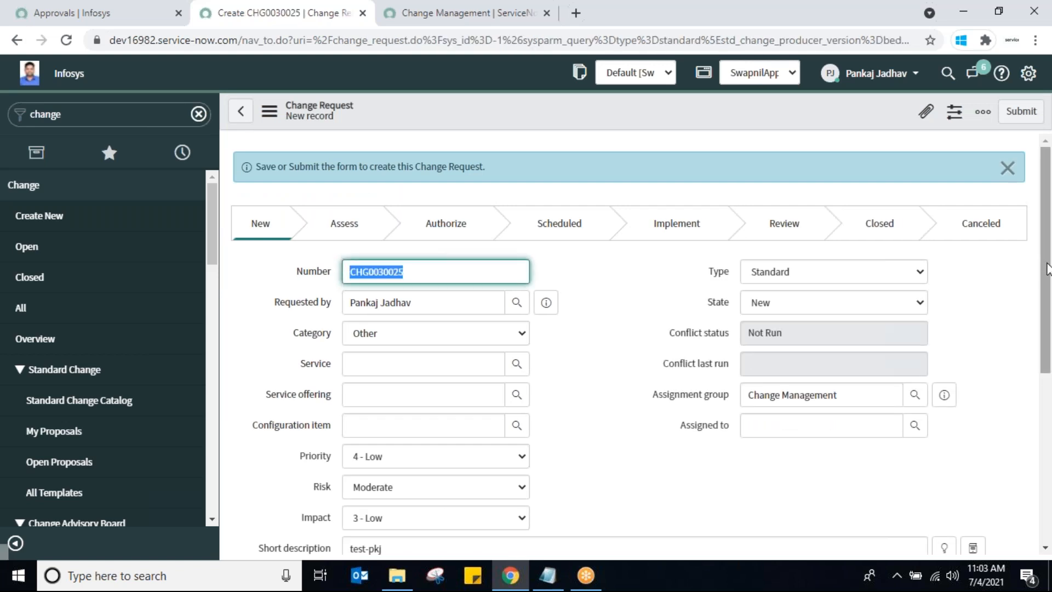
Examine the new change request's planning, schedule and conflict sections, including the prefilled implementation, backout and test plans
drag(1049, 254, 1048, 438)
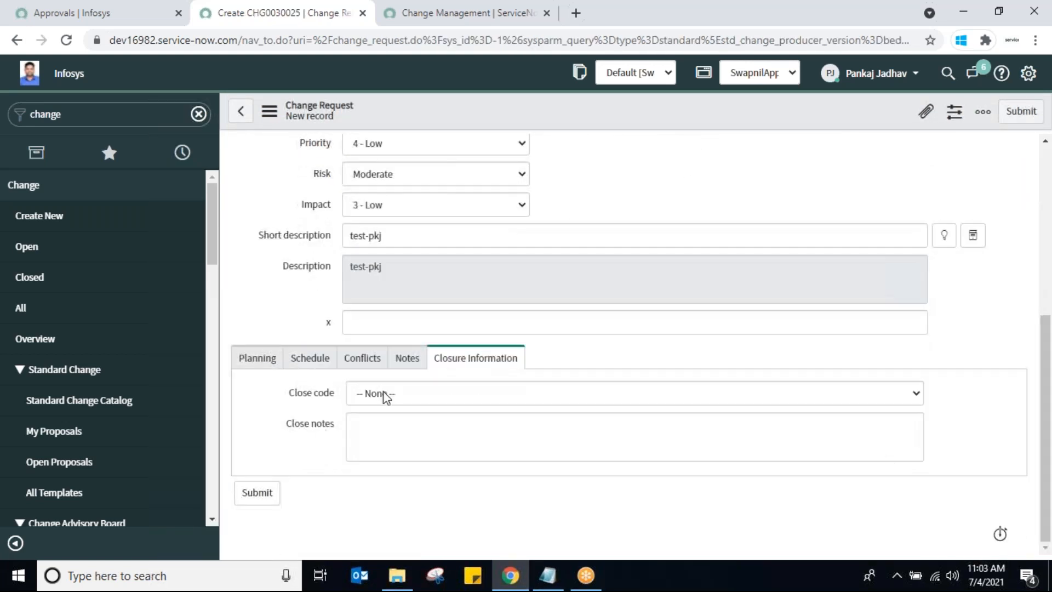
click(257, 361)
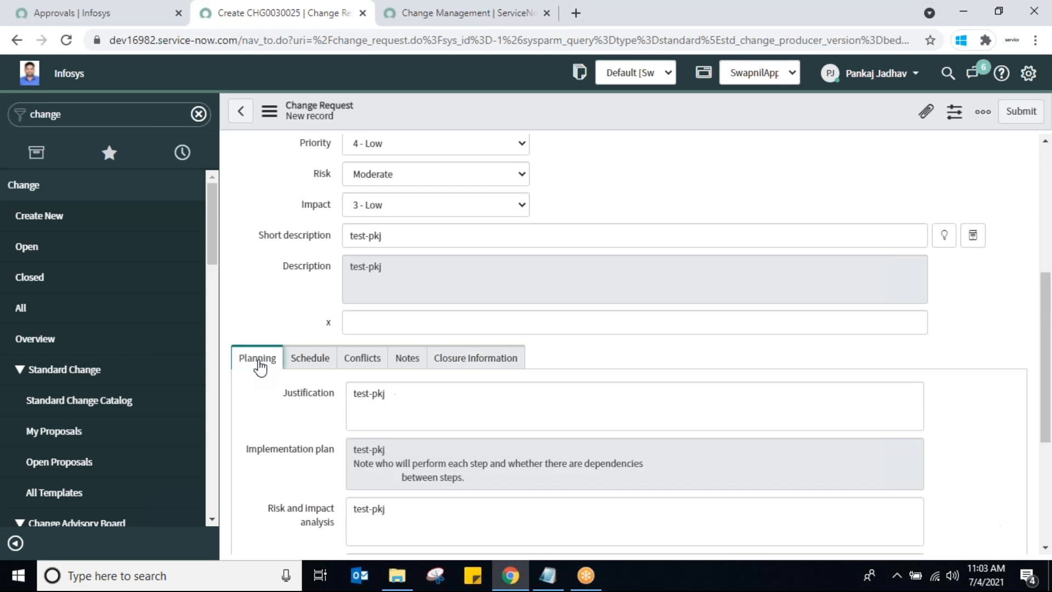
click(296, 362)
click(366, 363)
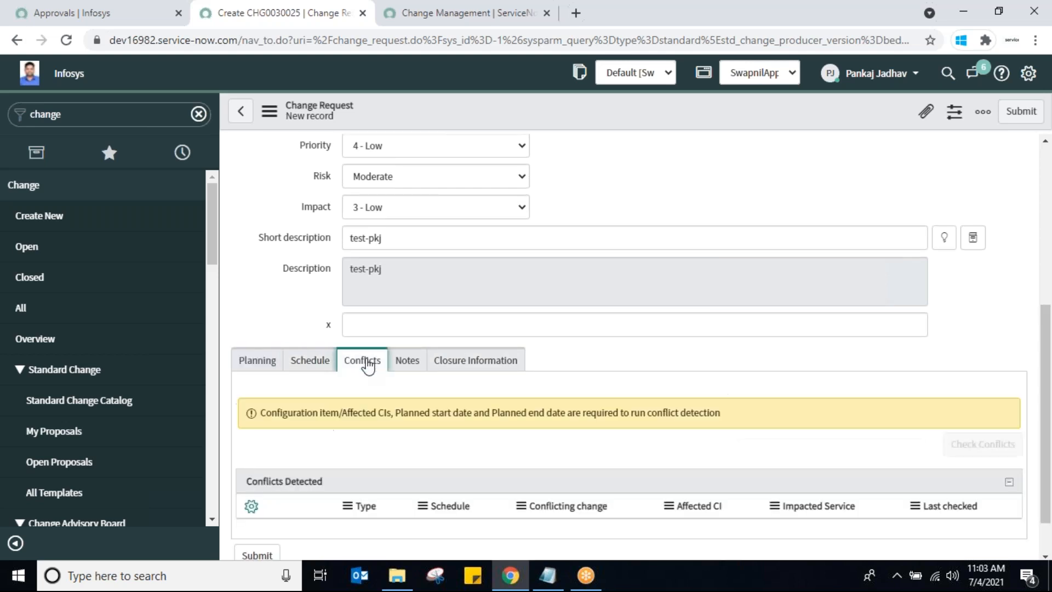
click(252, 365)
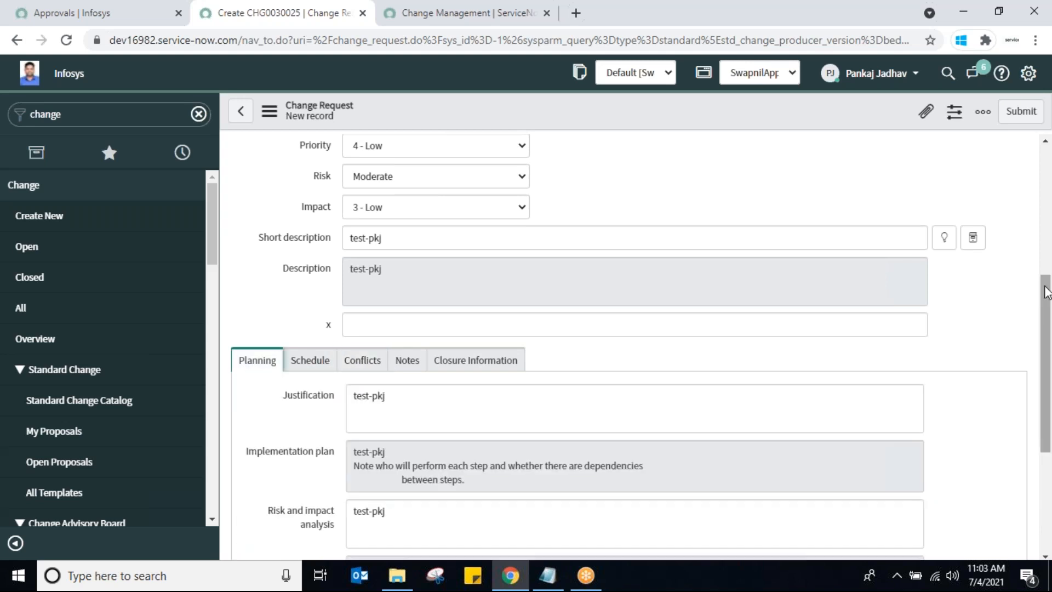
drag(1044, 287, 1044, 398)
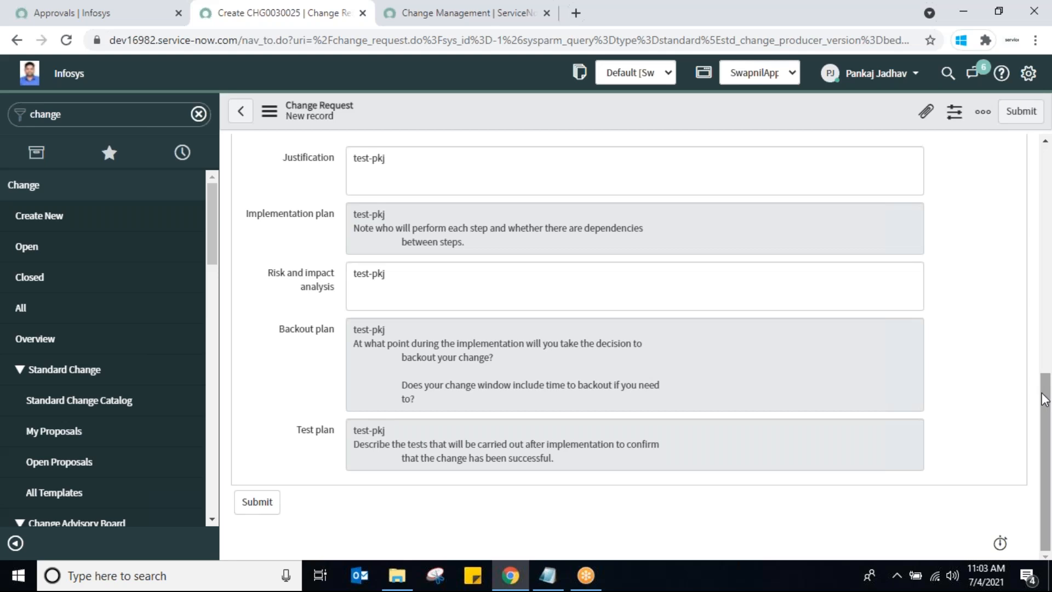
View the open standard change proposals and switch to the My Proposals list
click(103, 116)
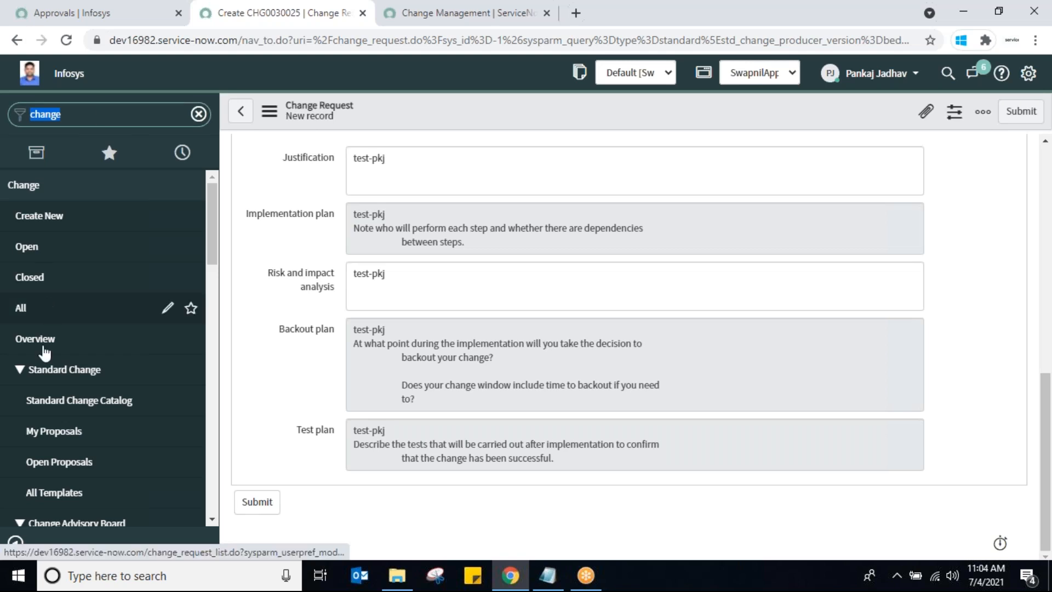
click(52, 467)
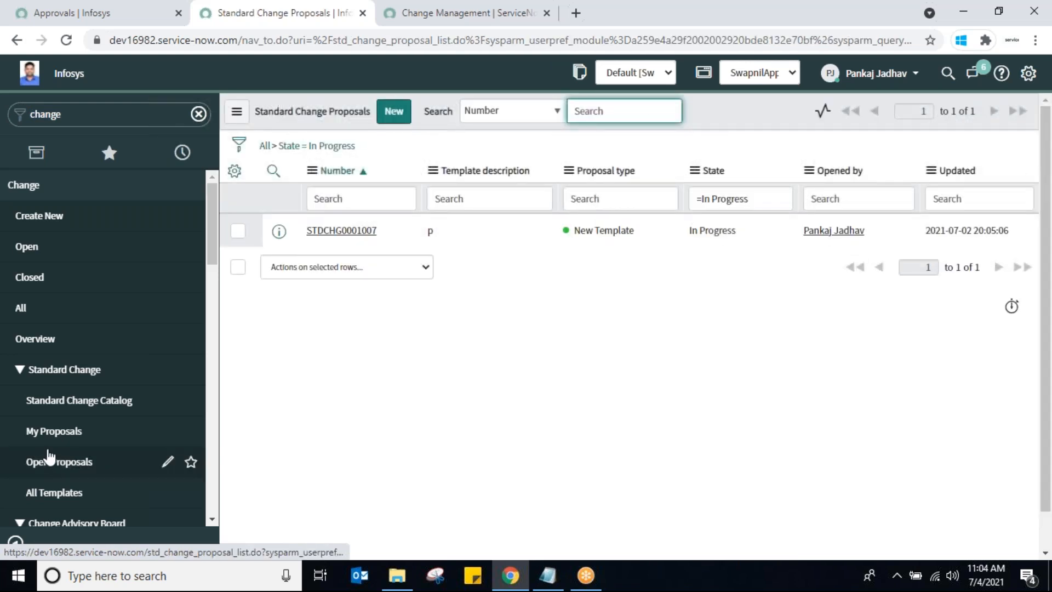
click(49, 433)
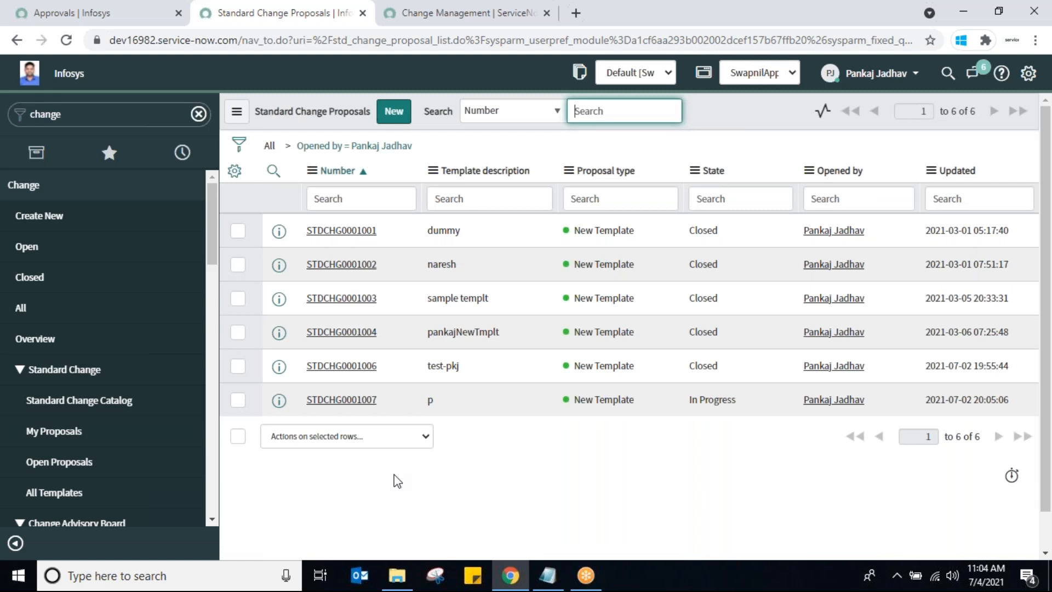
Create a new standard change proposal with the template description "routine maintenance-tomcat restart"
click(395, 113)
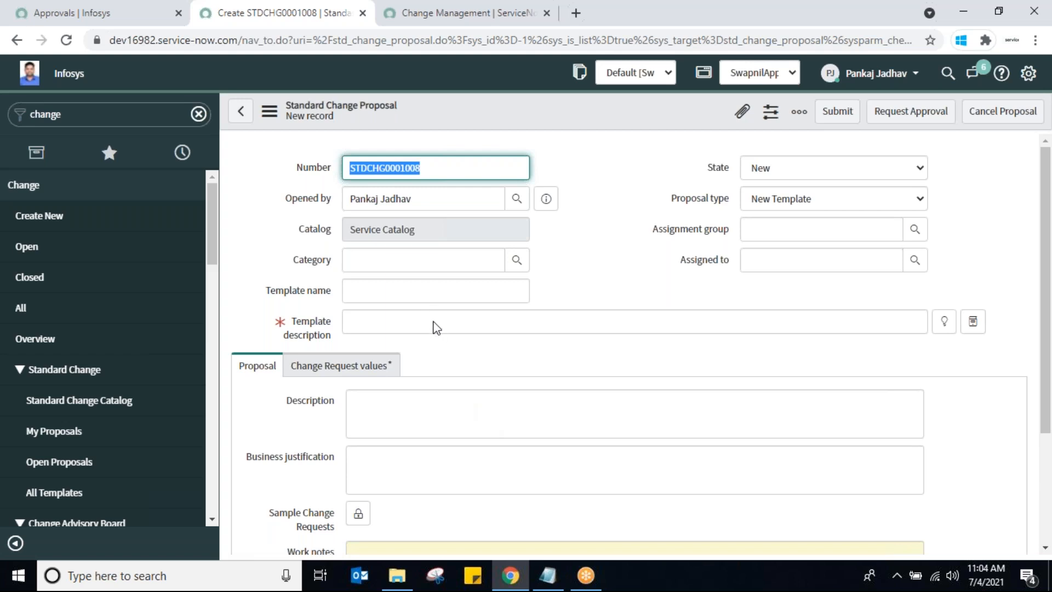
click(466, 327)
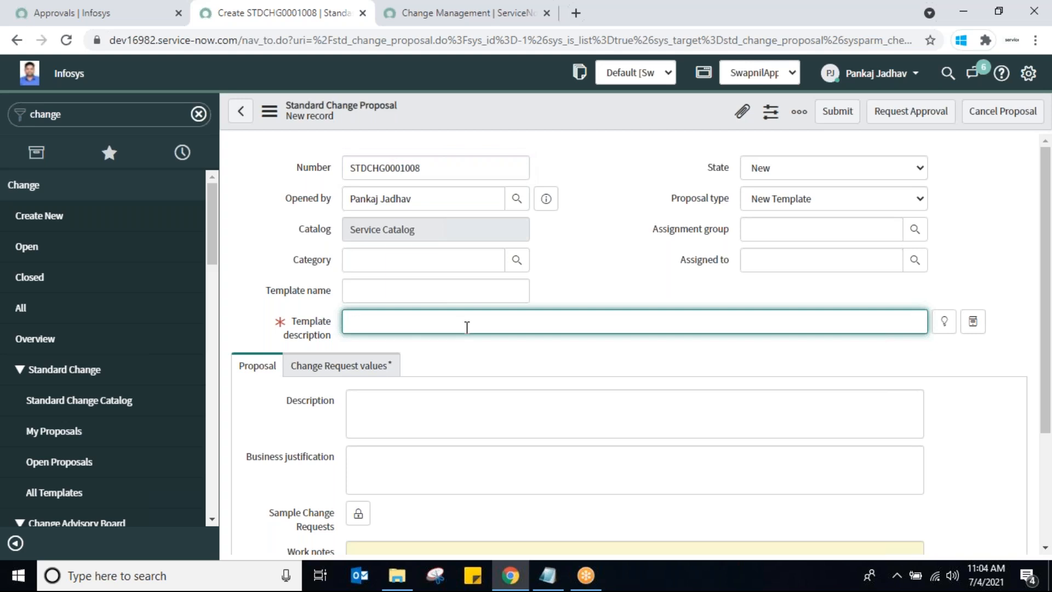
text(routine maintenance-tomcat restart)
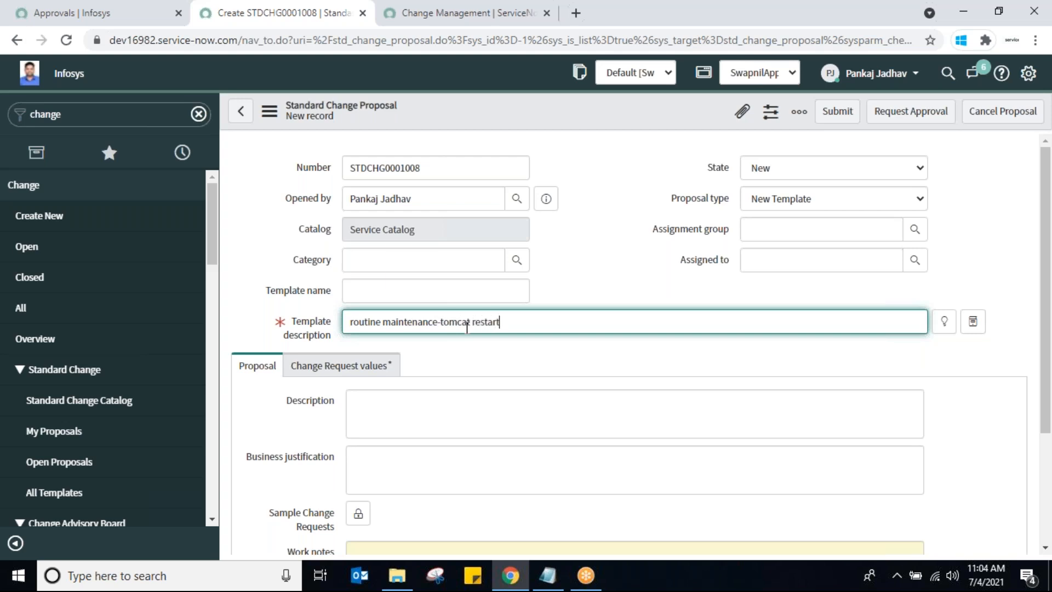
Enter the proposal's description "sample----weekly as gbuuubuj" and the business justification "routine restart-----avoid systm slwness"
click(503, 428)
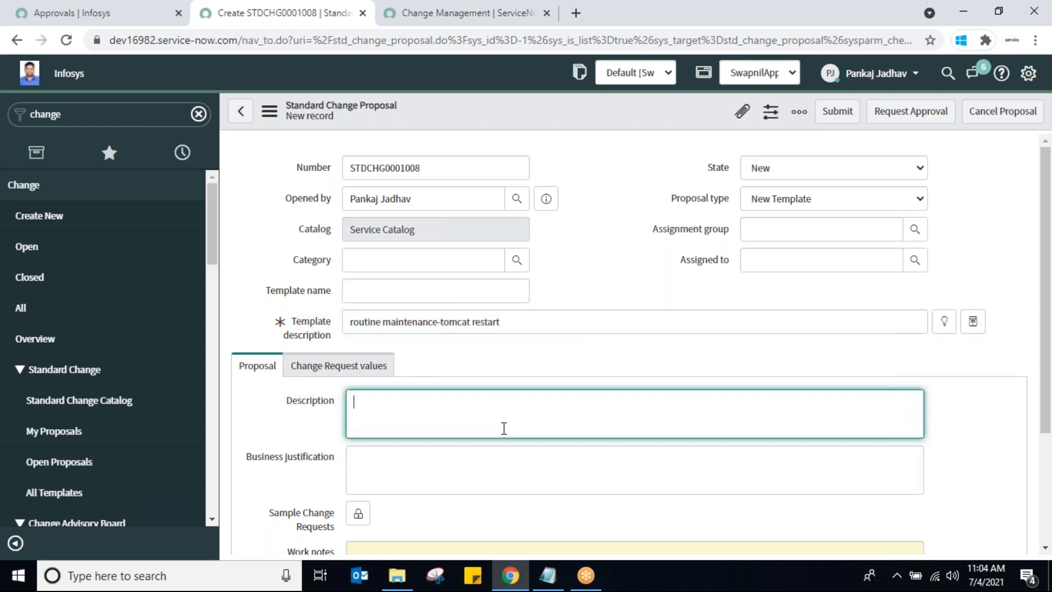
text(sample----weekl)
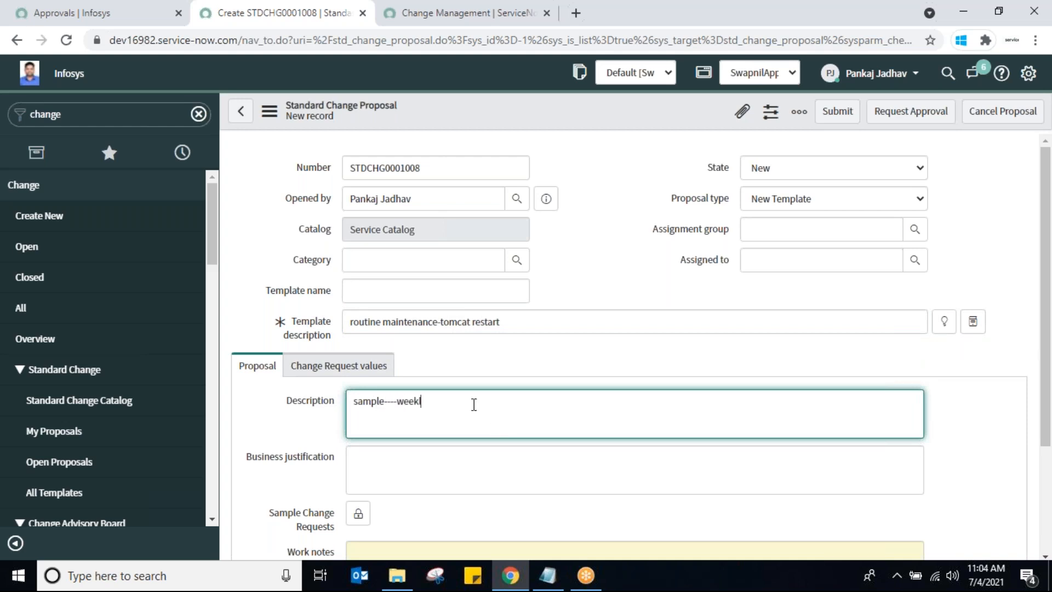
text(y as gbuuubuj)
scroll(1045, 405, down, 1)
scroll(1045, 409, down, 1)
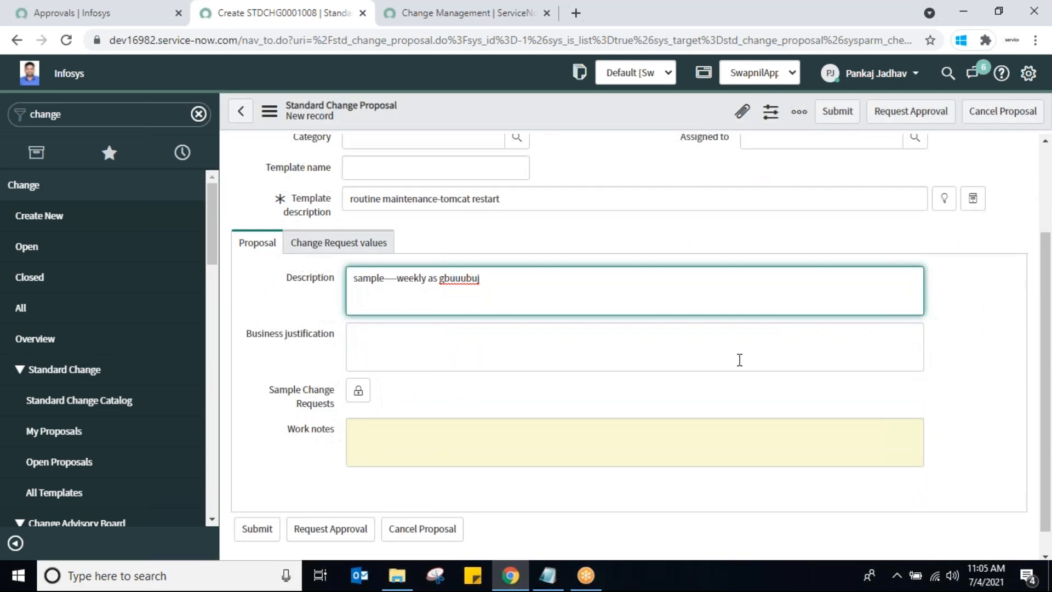
click(730, 361)
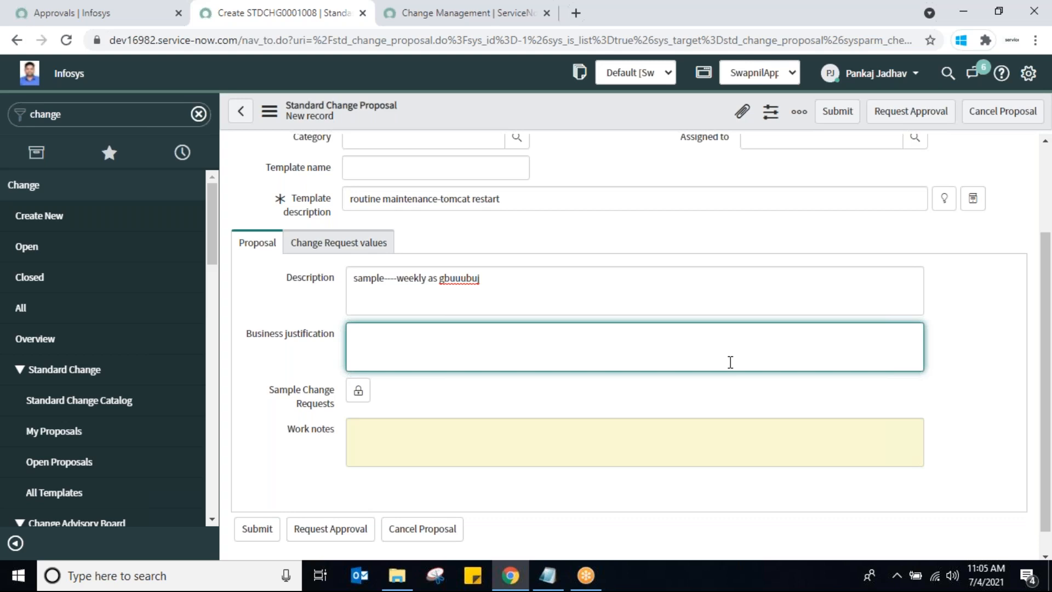
text(outine restart-----avoid s)
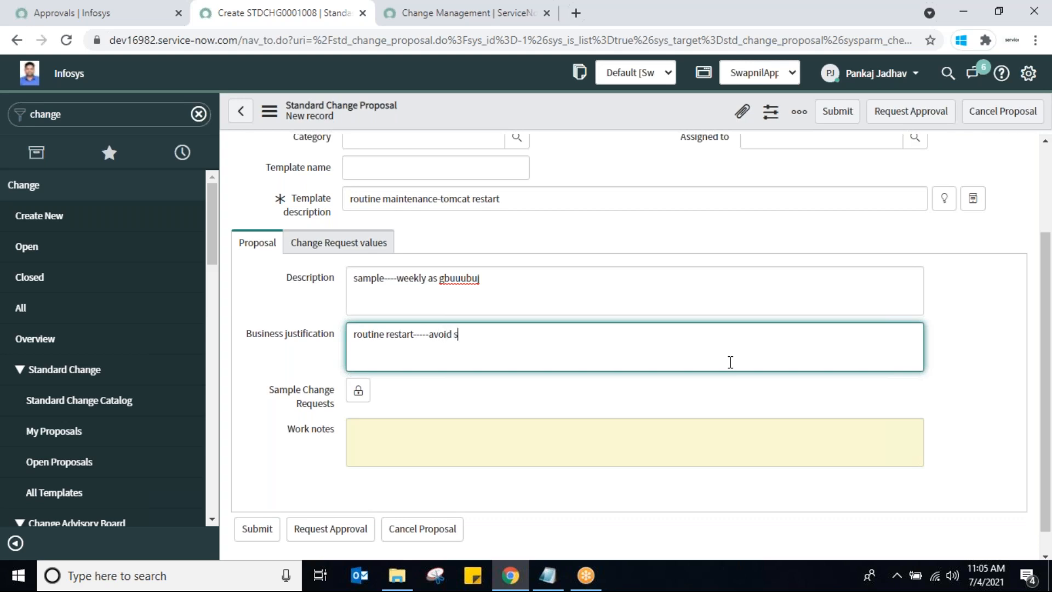
text(ystm slwness)
mouse_move(1048, 370)
mouse_down()
mouse_move(1045, 390)
mouse_move(1047, 363)
mouse_up()
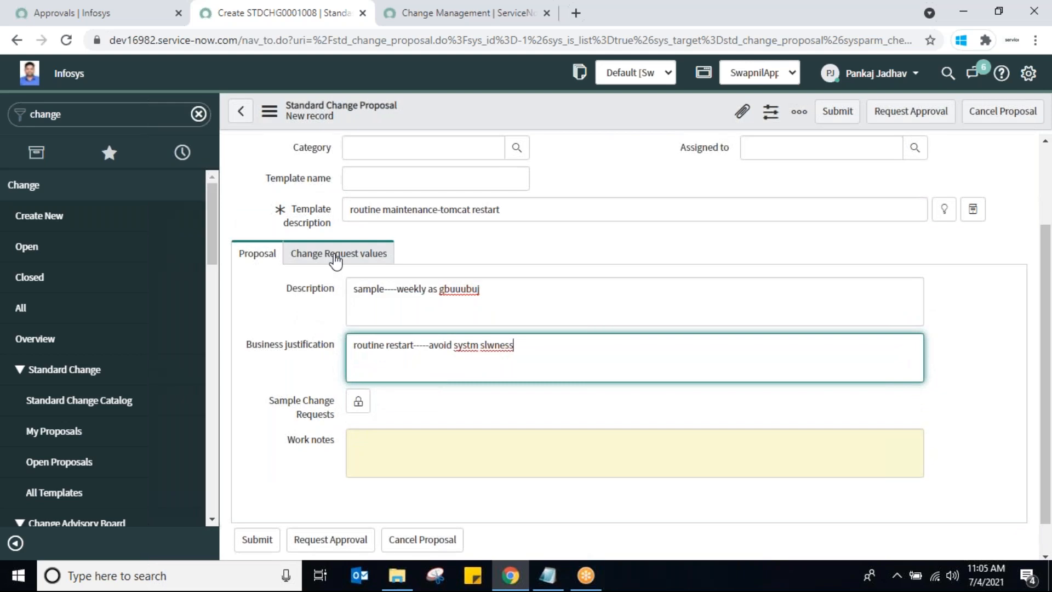
In the change request values, set the short description to "sample sd" and the description to "sample desc"
click(334, 258)
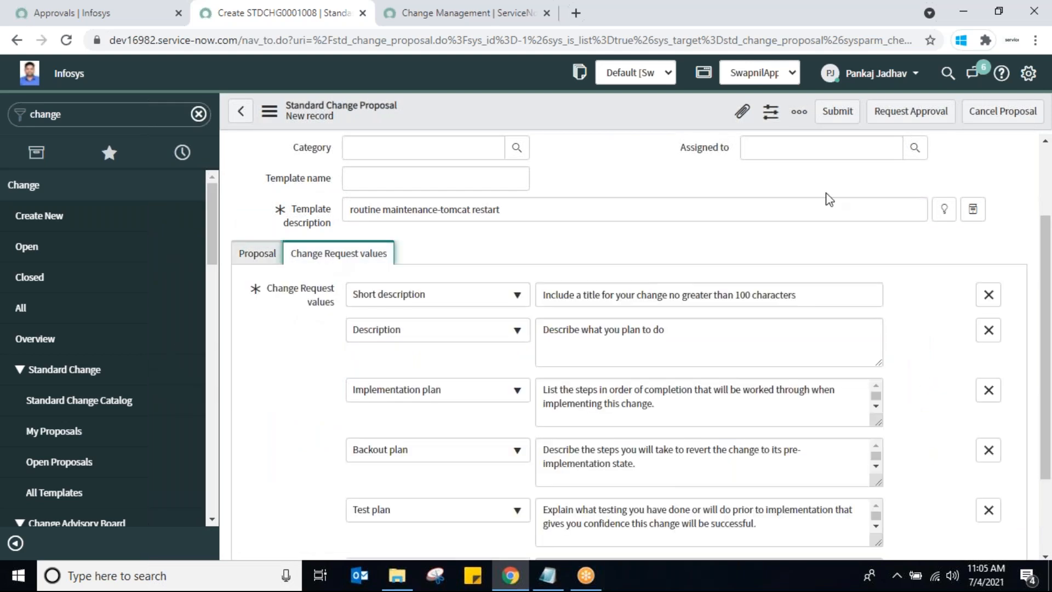
scroll(1045, 328, down, 2)
drag(1045, 329, 1044, 353)
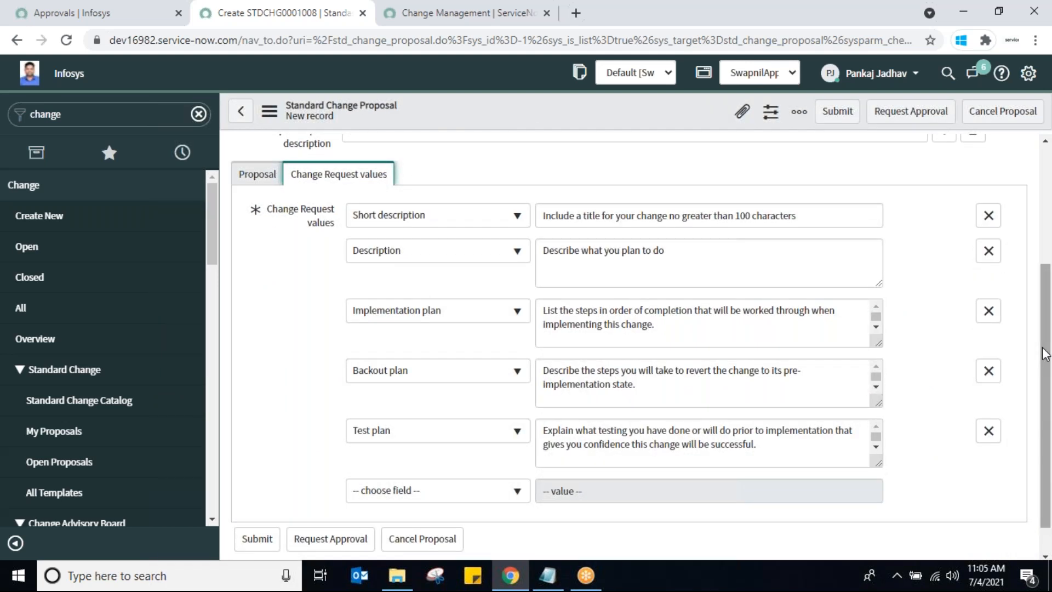
drag(803, 218, 536, 226)
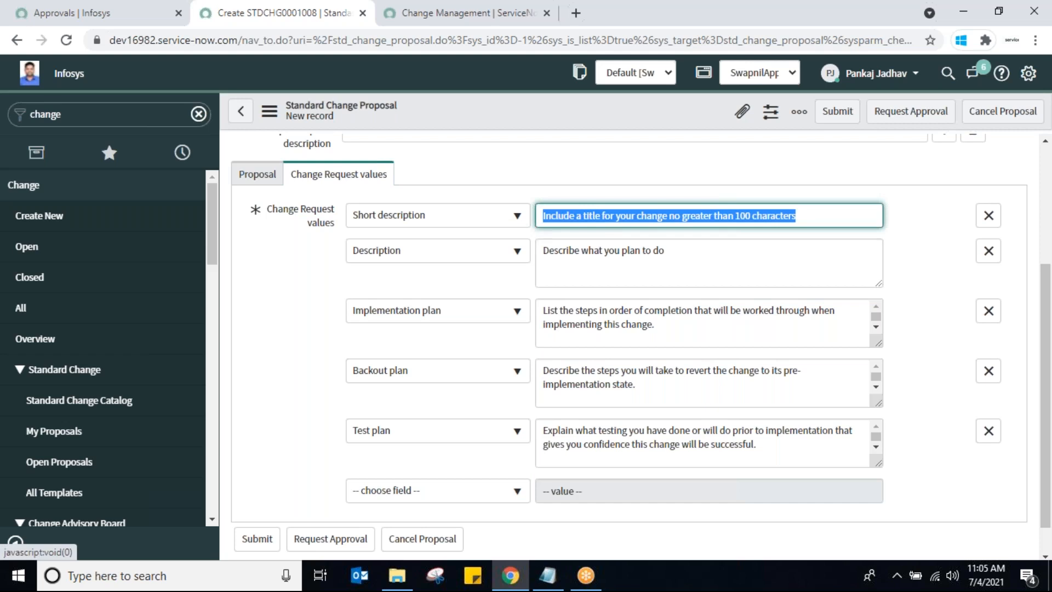
text(sa)
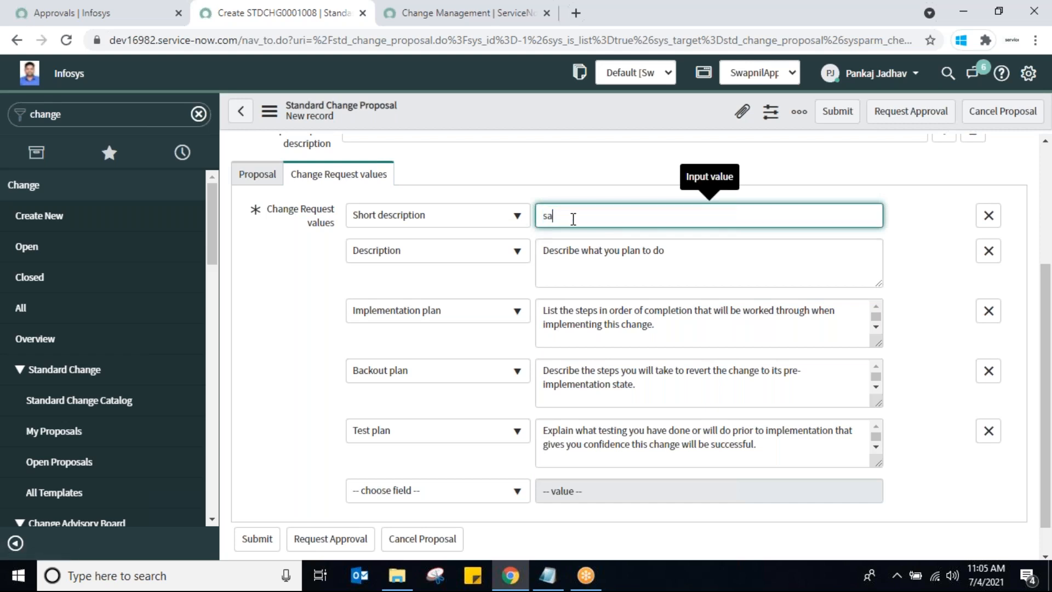
text(mplesd)
drag(676, 251, 538, 250)
text(sampl)
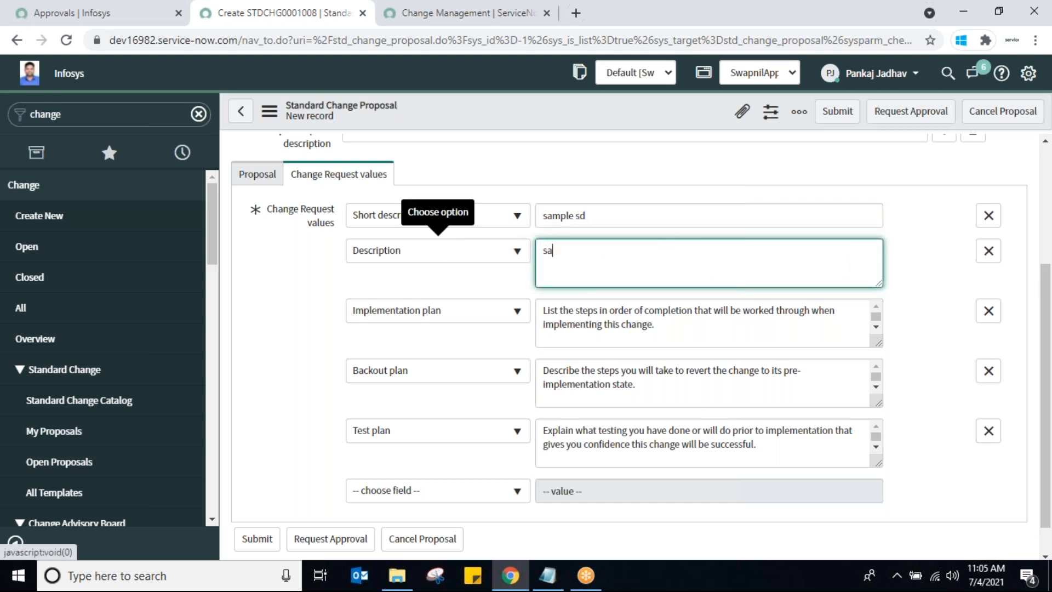
text(e desc)
Replace the opening prompt text of the implementation, backout and test plans with "implmtn plan", "rollbck pln" and "test"
click(672, 332)
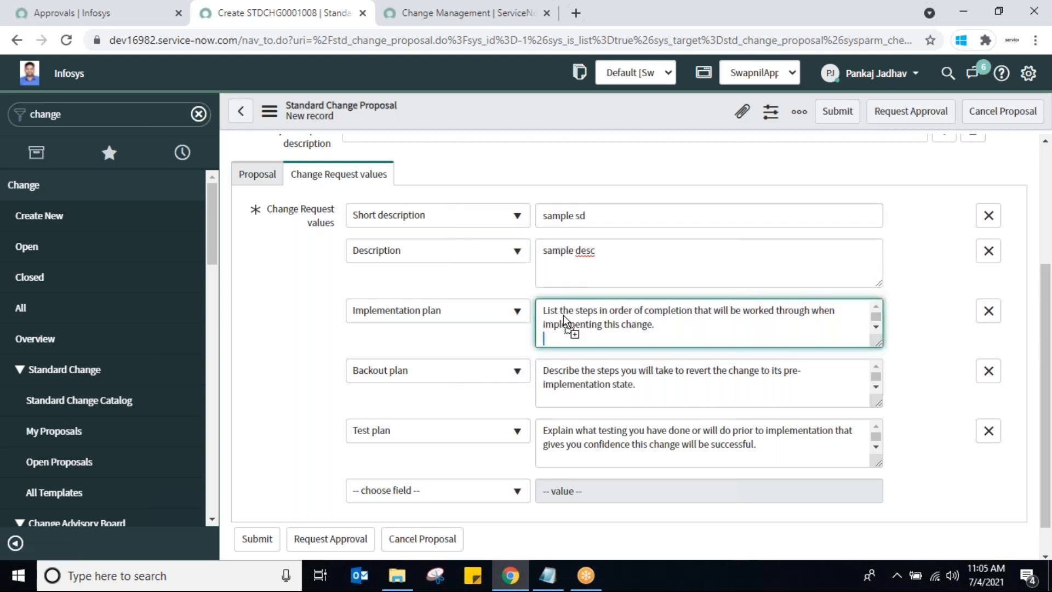
click(660, 324)
drag(660, 324, 549, 311)
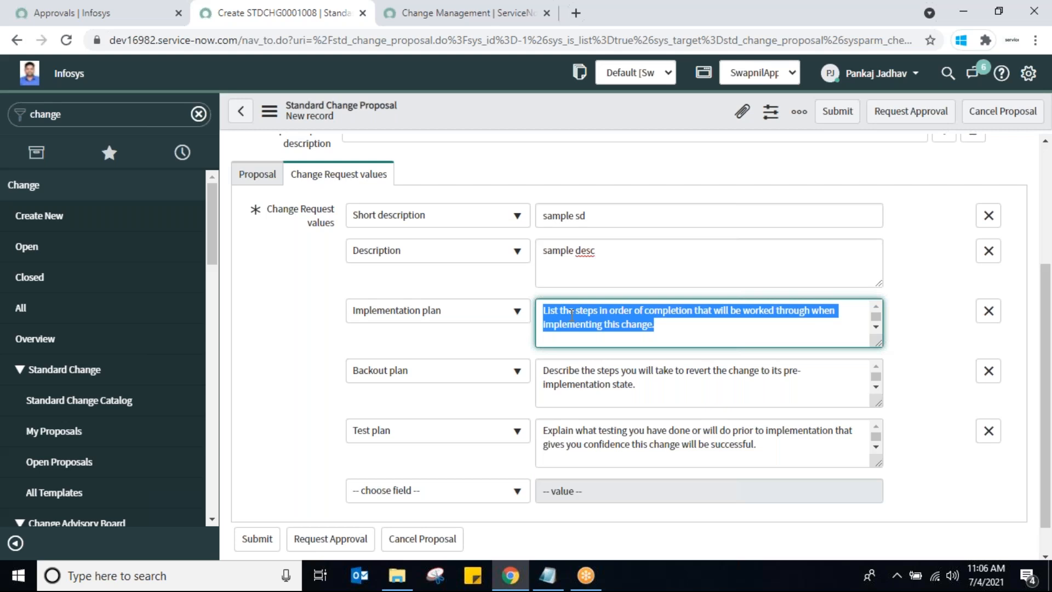
text(implmtn plan)
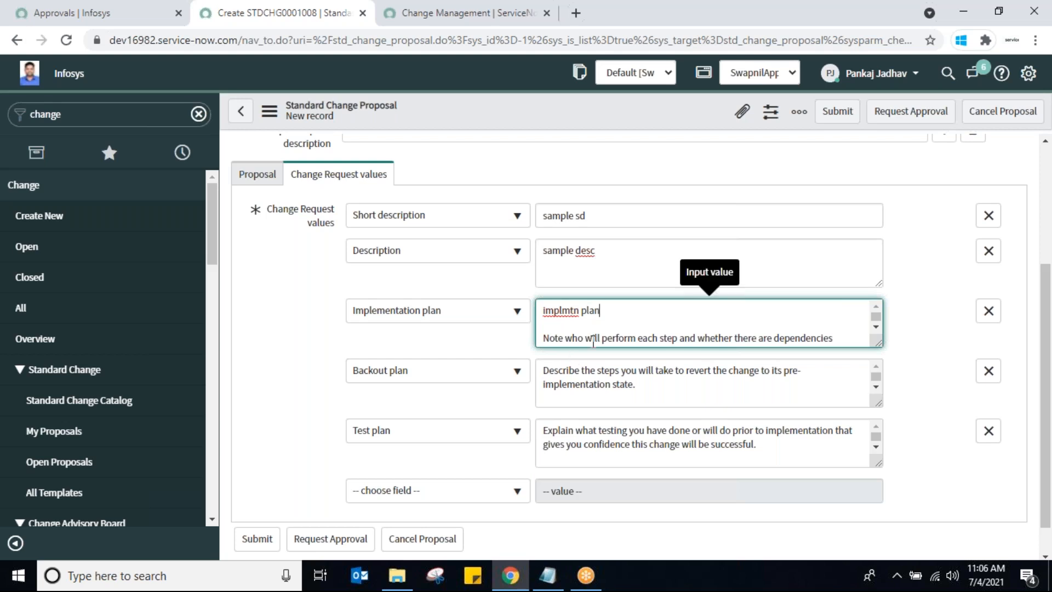
triple_click(595, 385)
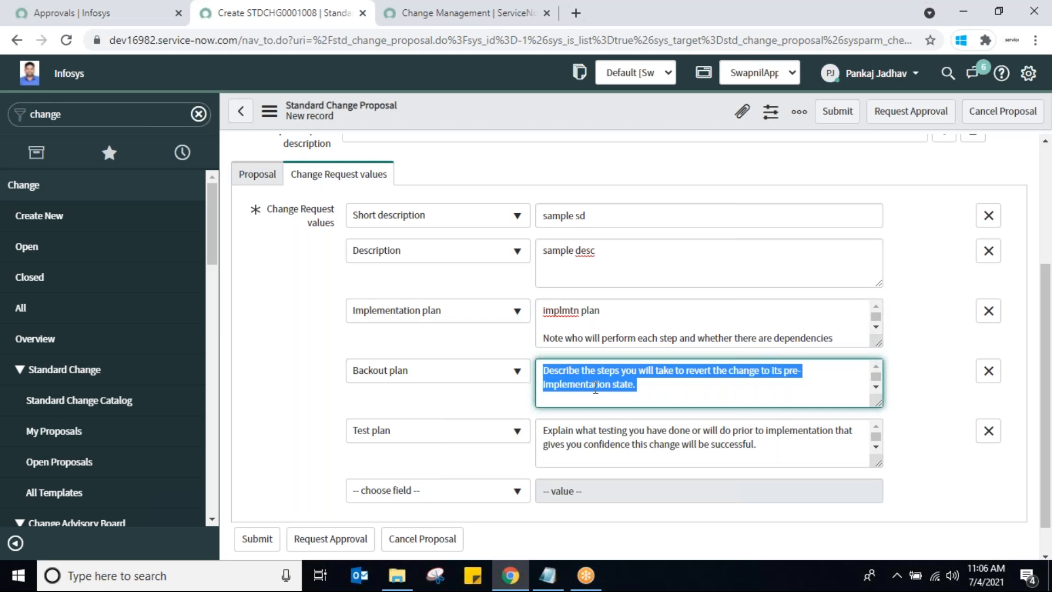
text(rollbck pln)
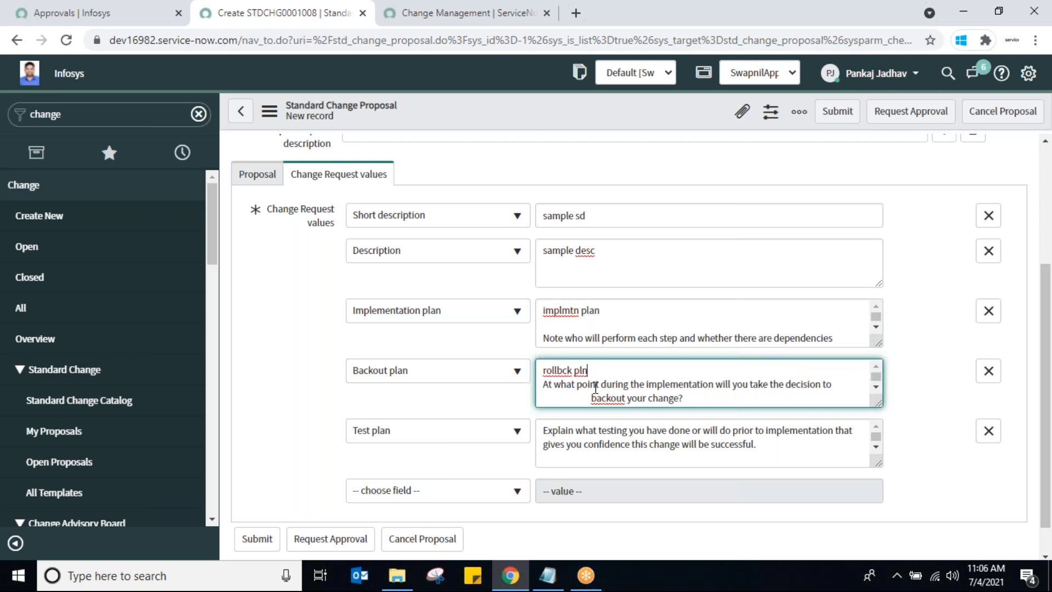
triple_click(589, 447)
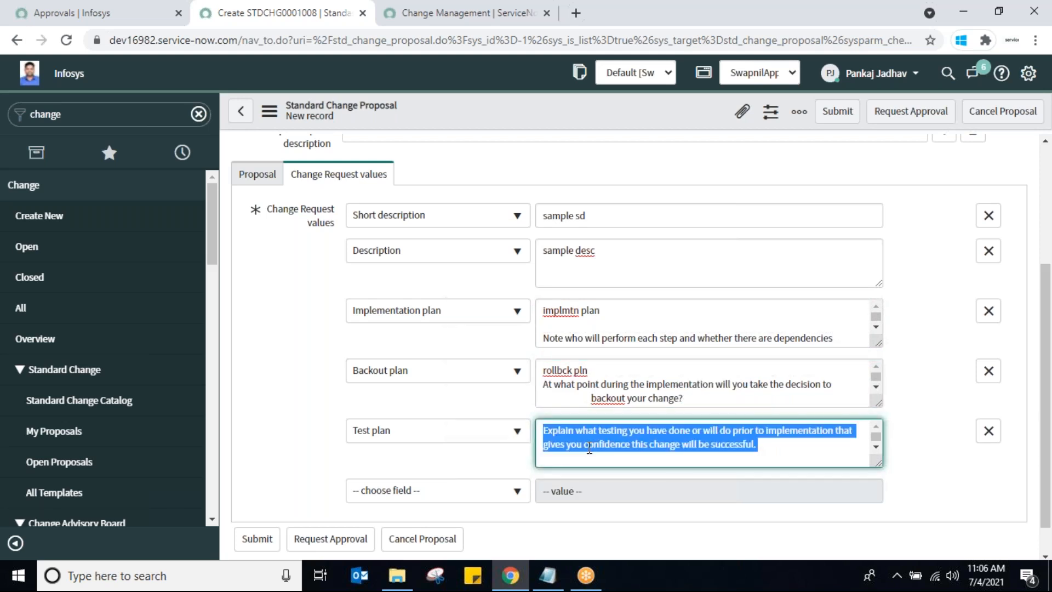
text(test)
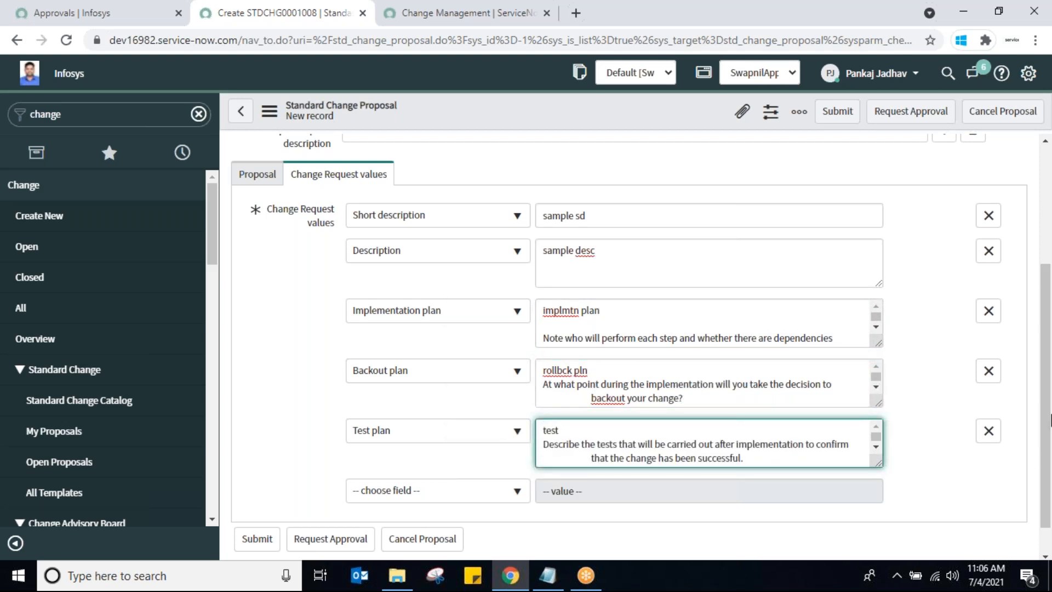
scroll(1044, 433, down, 1)
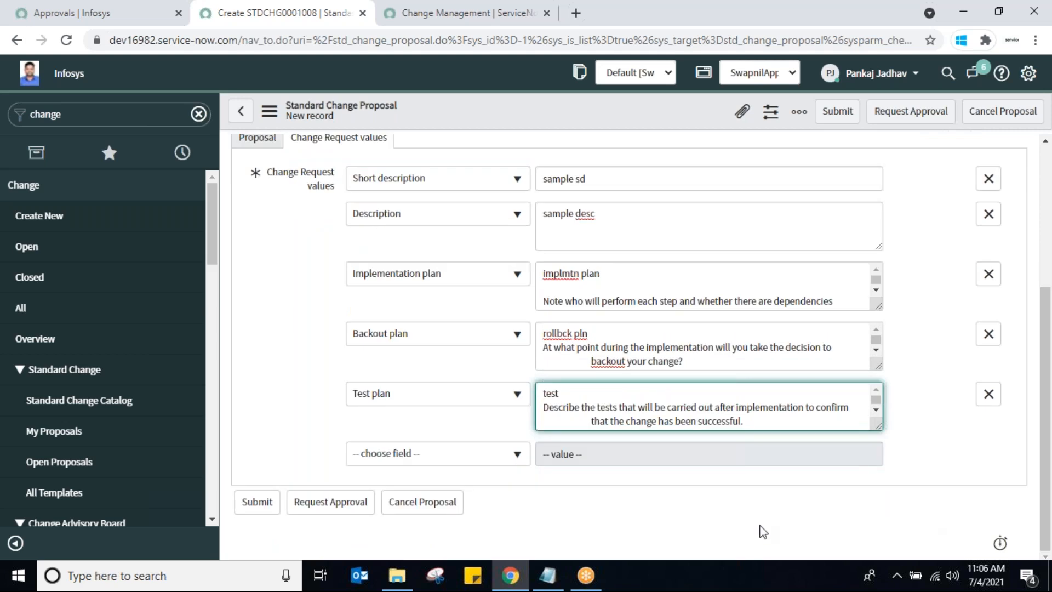
click(493, 466)
text(bu)
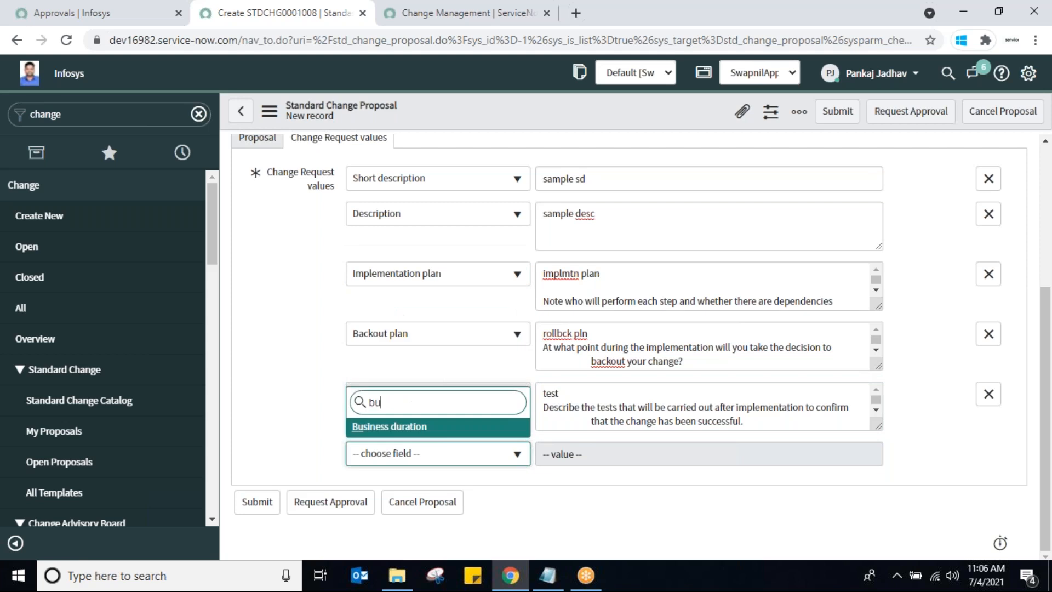
key(BackSpace)
key(BackSpace)
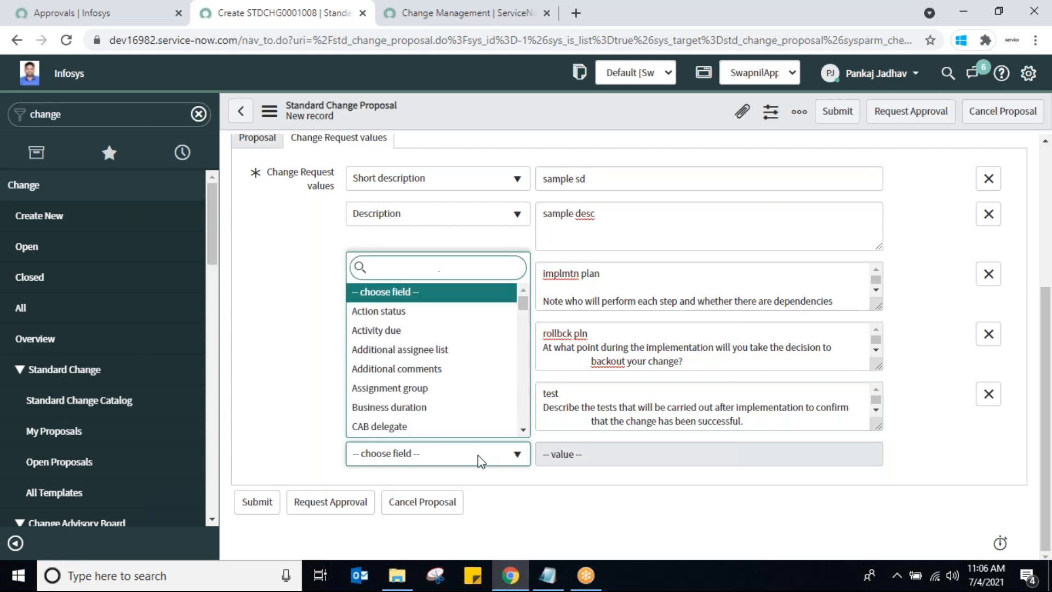
click(271, 409)
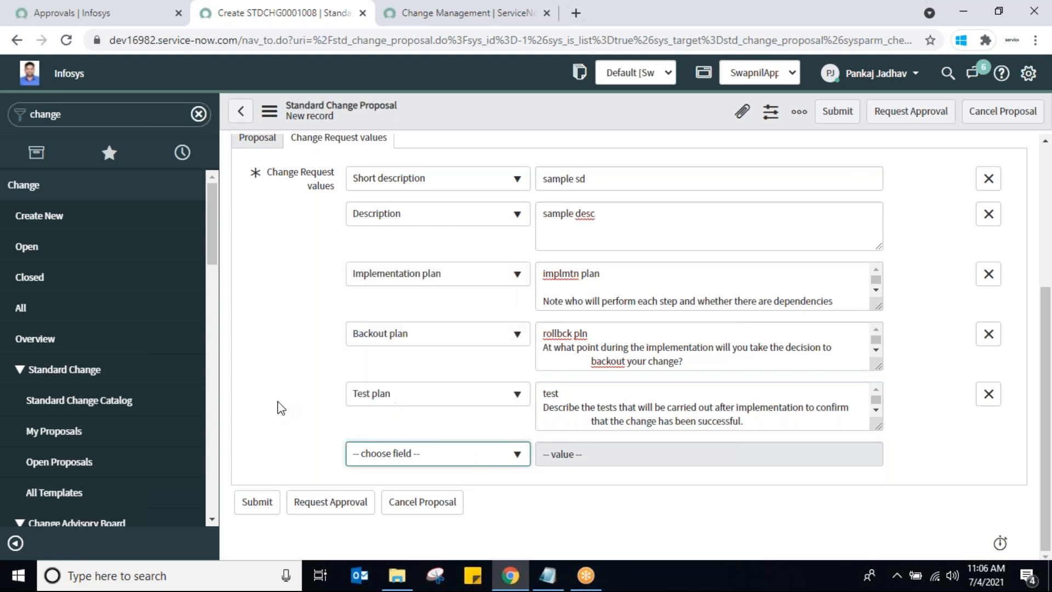
Save the new proposal and set the Assignment group in its change request values to Change Management
right_click(545, 113)
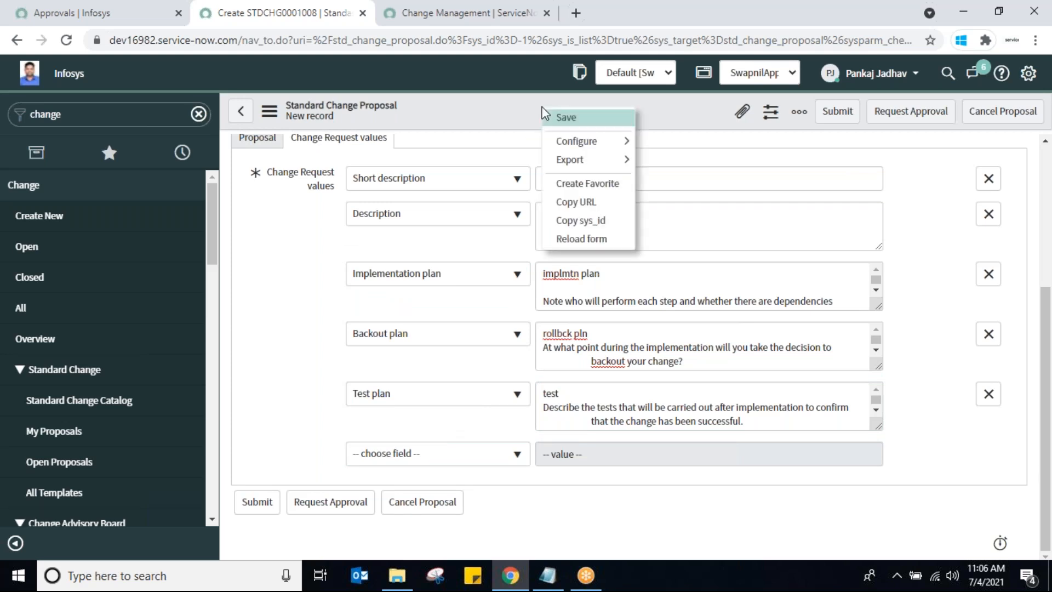
click(560, 117)
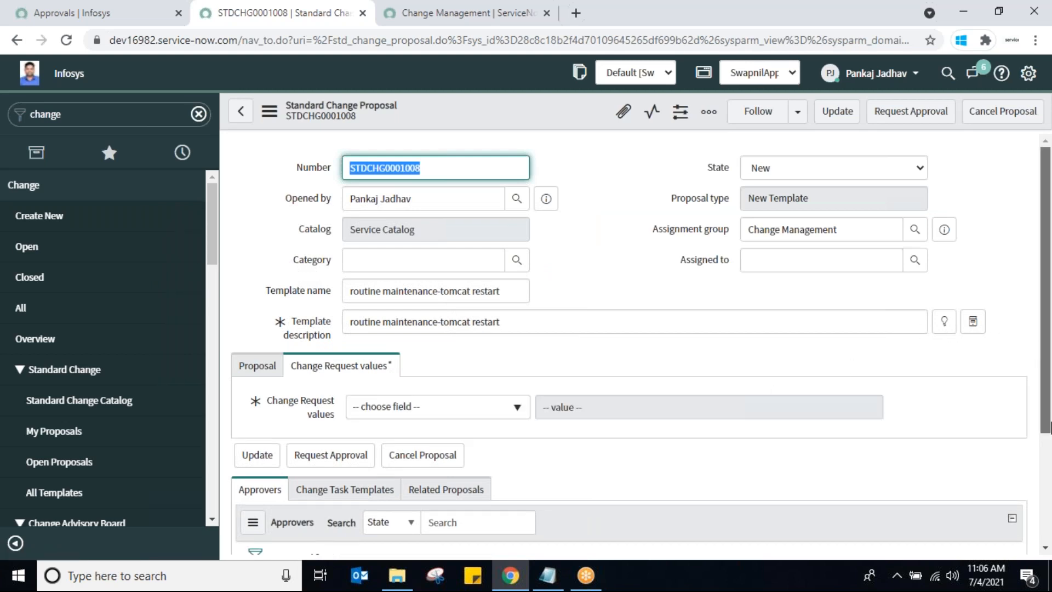
scroll(1048, 472, down, 5)
scroll(1049, 472, down, 3)
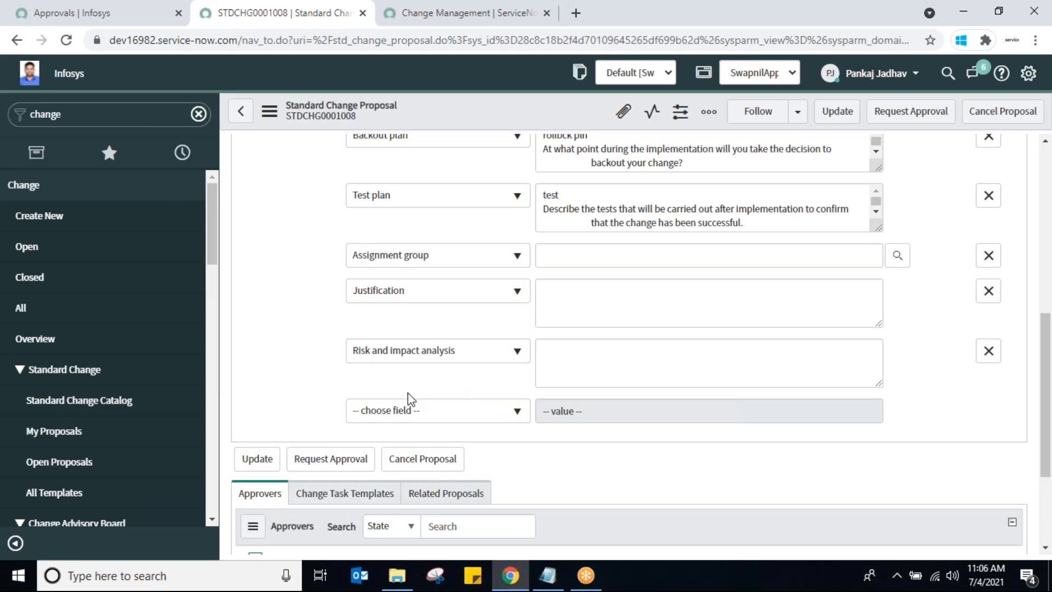
click(657, 257)
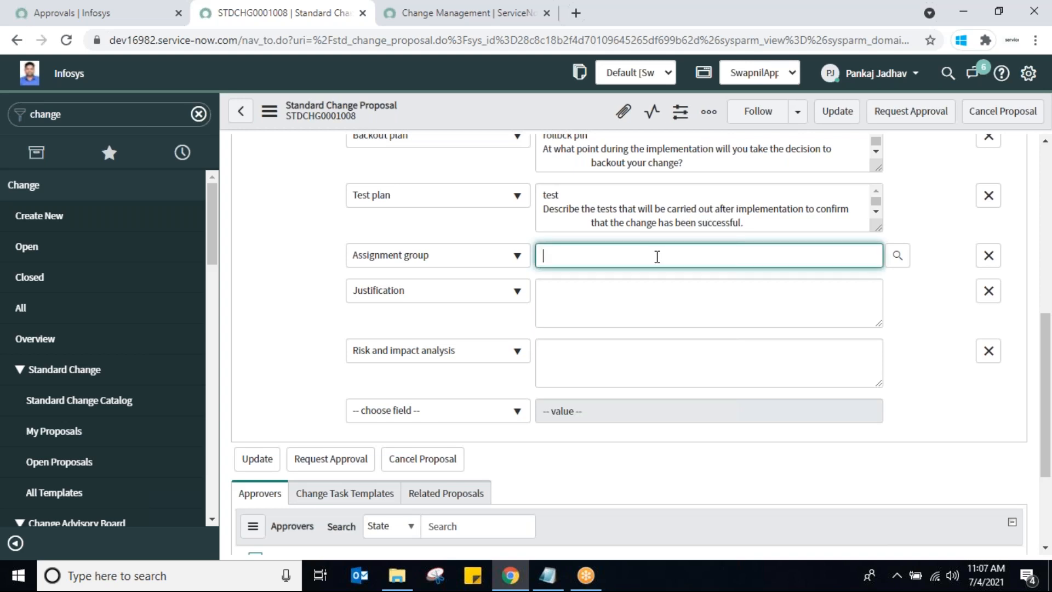
text(chan)
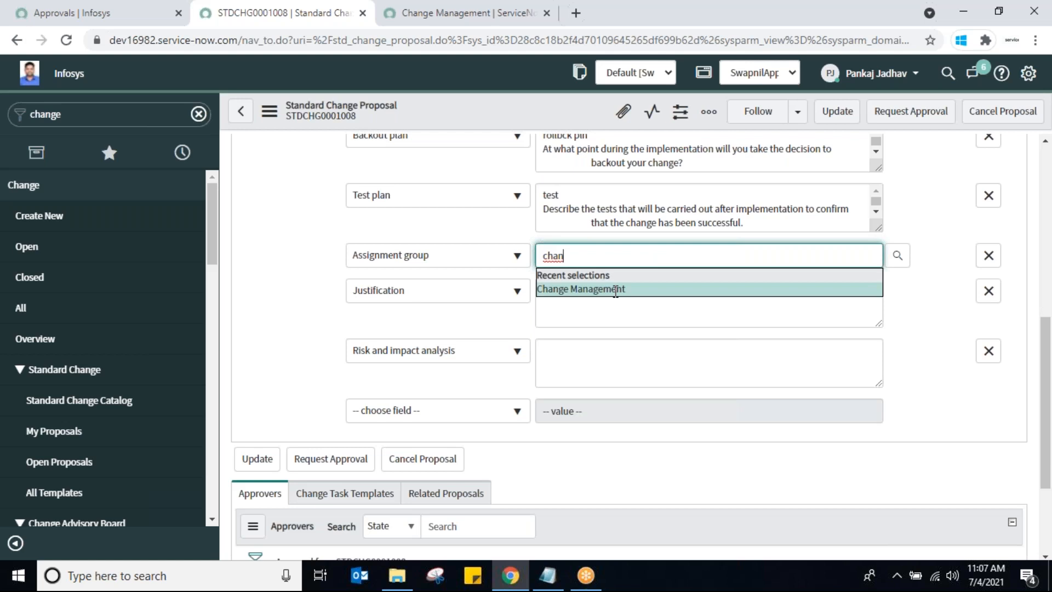
click(615, 289)
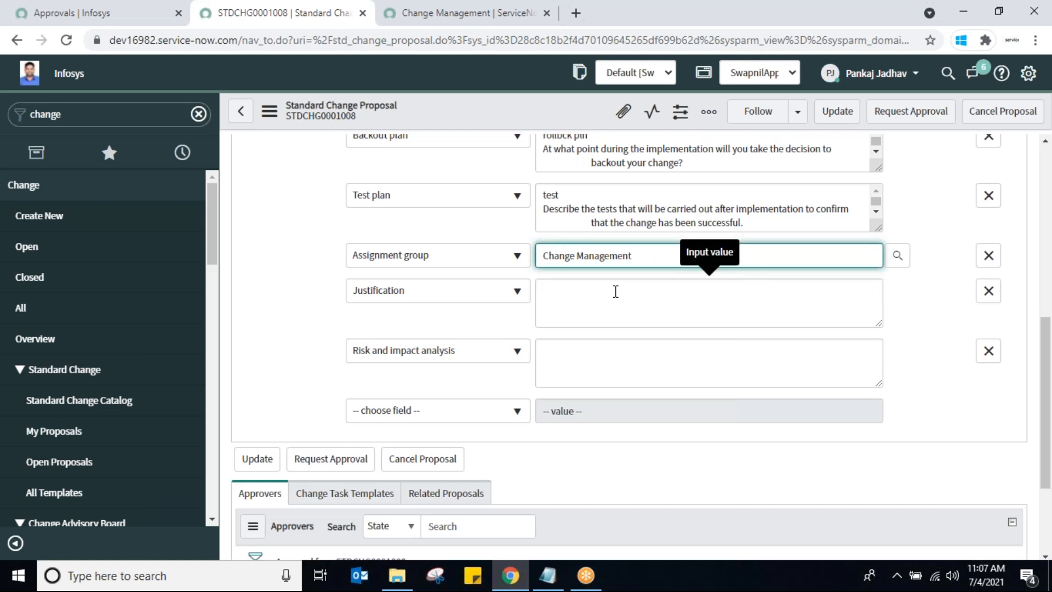
Set Justification to "smpl" and Risk and impact analysis to "risk" in the change request values, and save the proposal
click(571, 304)
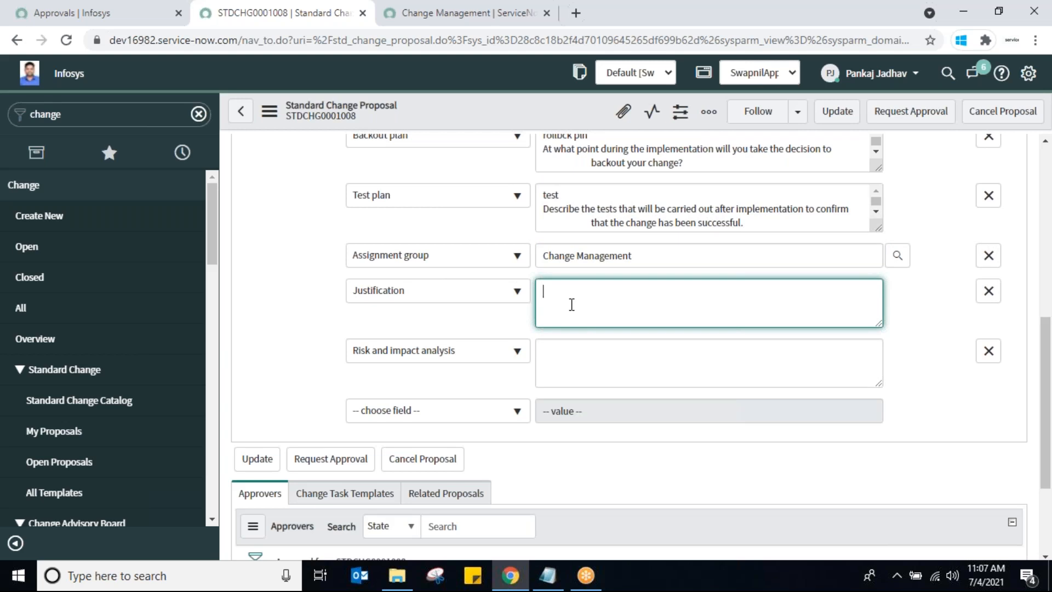
text(smpl)
click(593, 359)
text(risk)
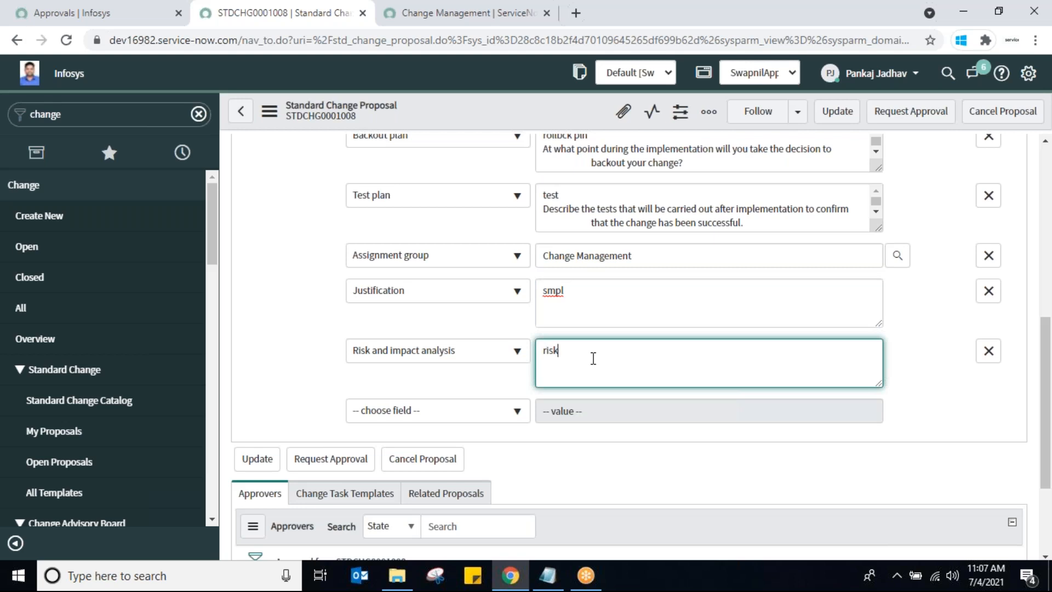
click(490, 113)
right_click(492, 114)
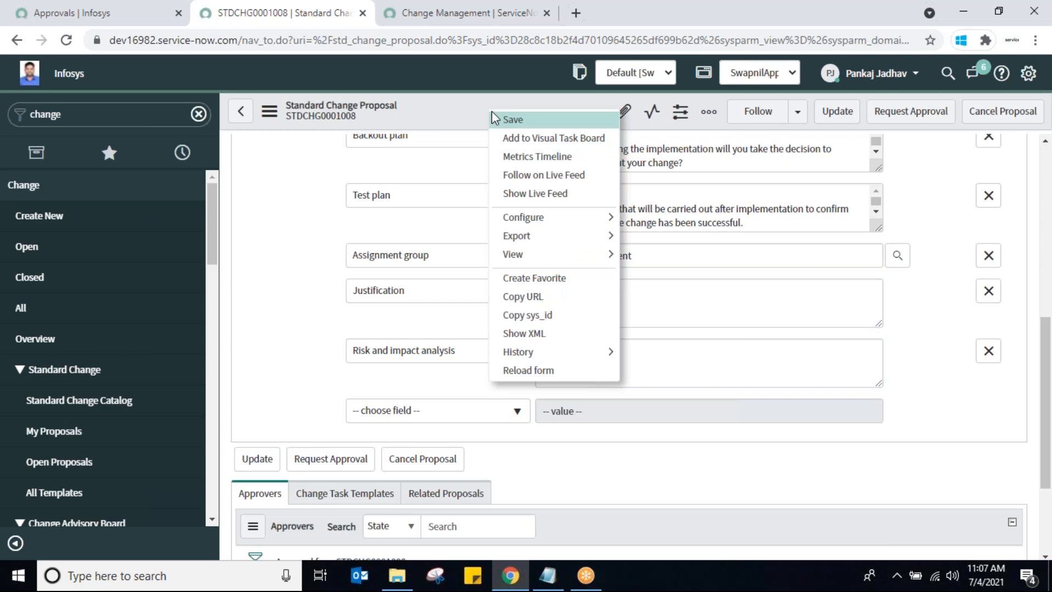
Save the standard change proposal and request approval for it
click(498, 119)
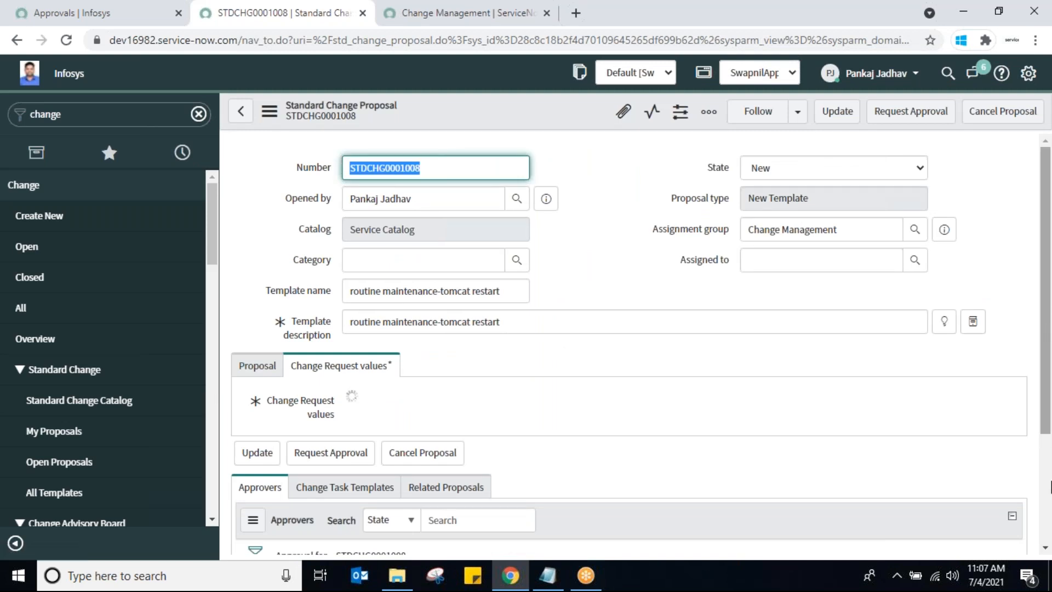
scroll(1049, 485, down, 3)
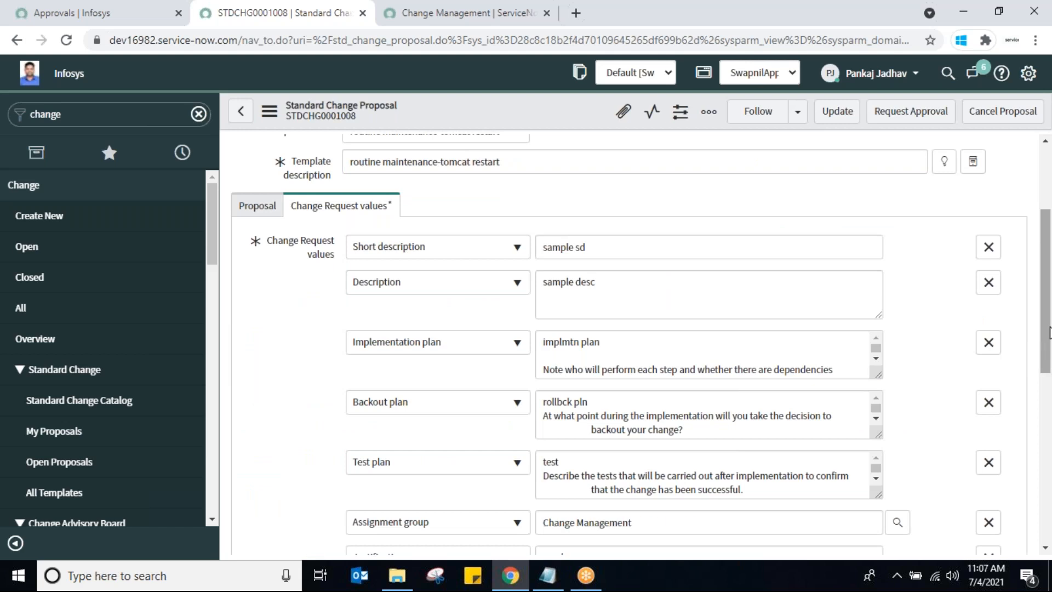
drag(1049, 331, 1050, 237)
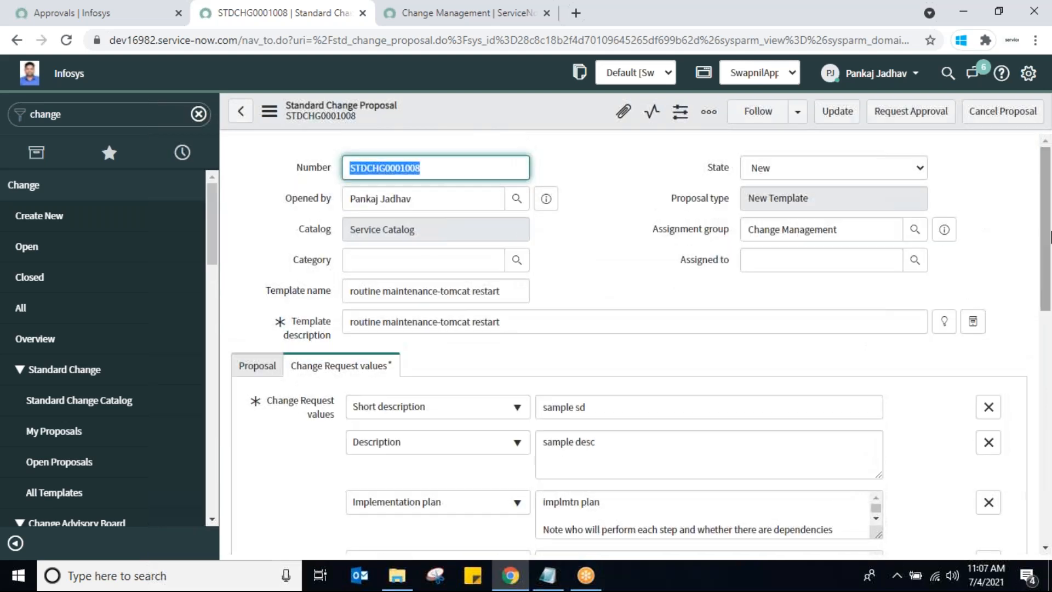
click(892, 115)
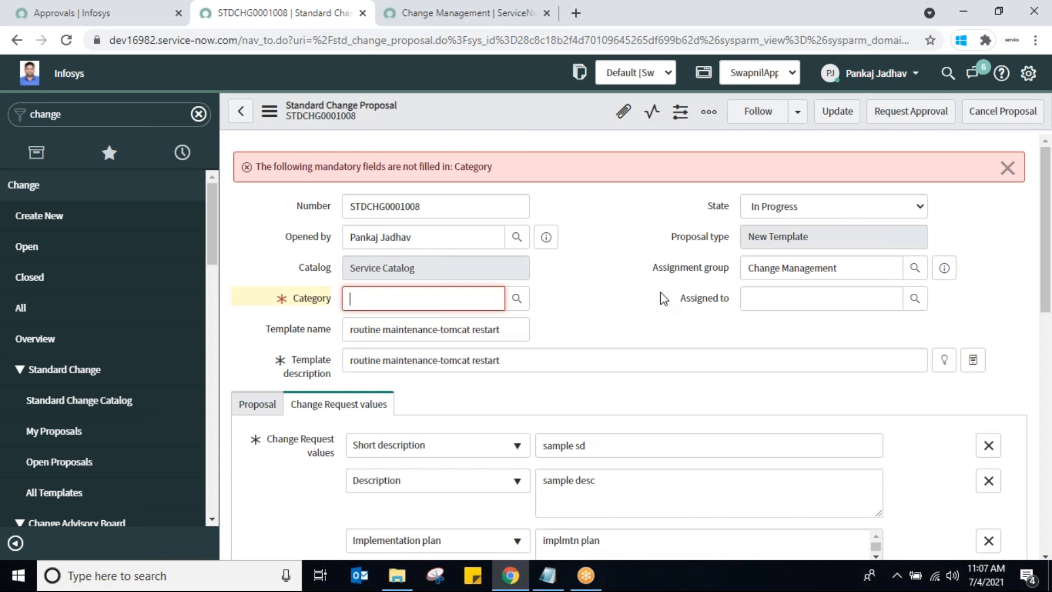
Set the proposal's mandatory category to Standard Changes from the category lookup and save the record
click(447, 304)
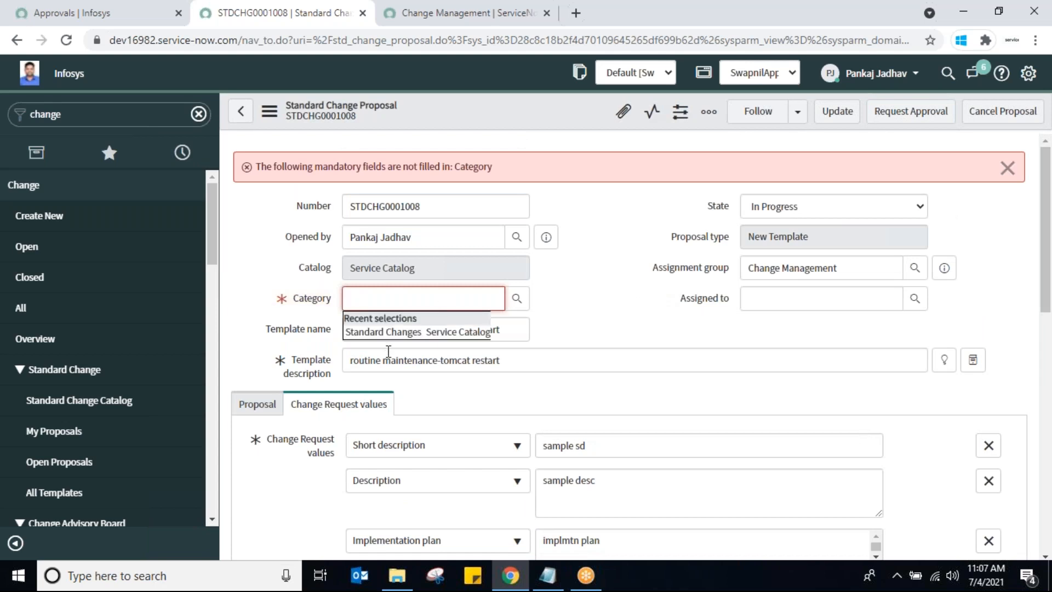
click(516, 300)
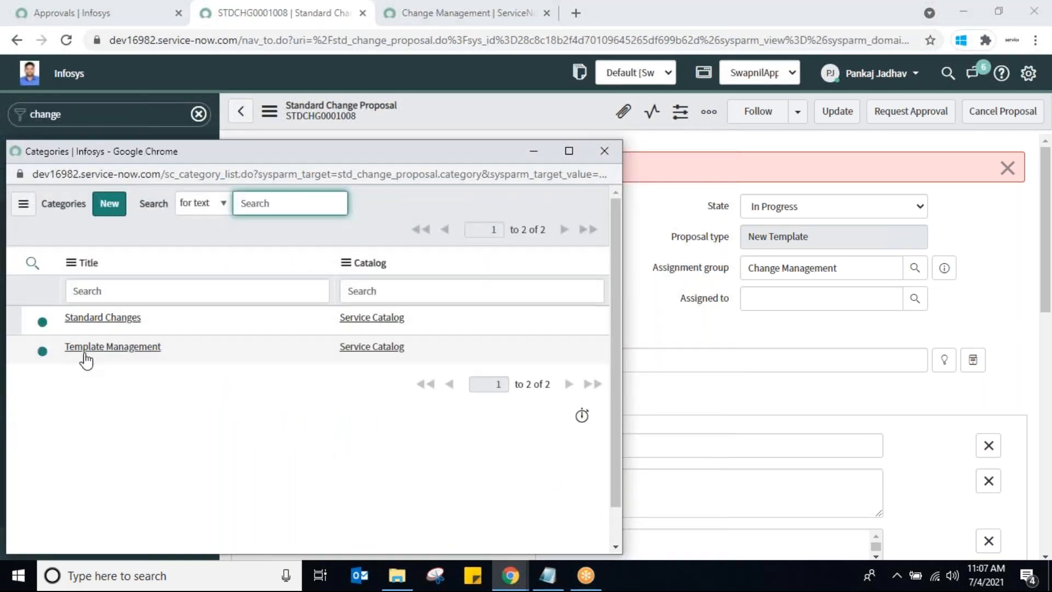
click(103, 318)
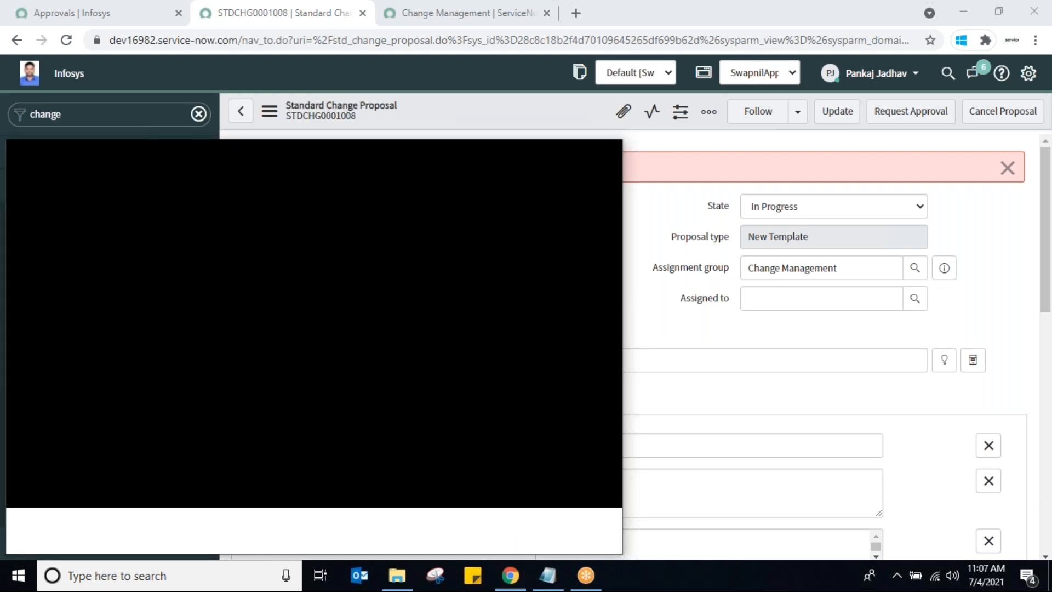
right_click(505, 113)
click(515, 122)
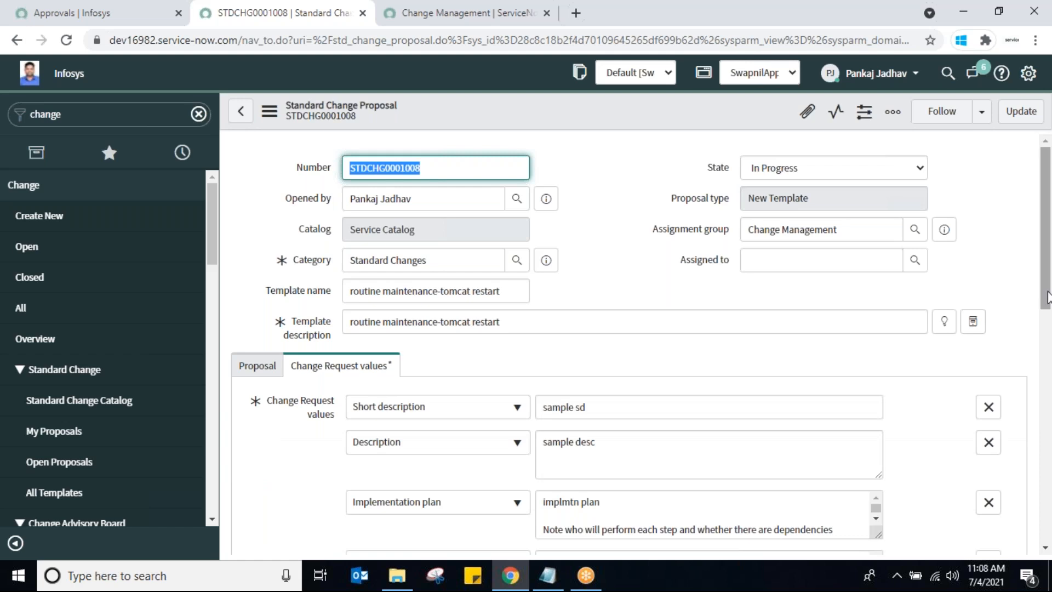
Approve the requested entry in the proposal's approvers list and review the proposal's approval, state and template description
drag(1046, 288, 1050, 511)
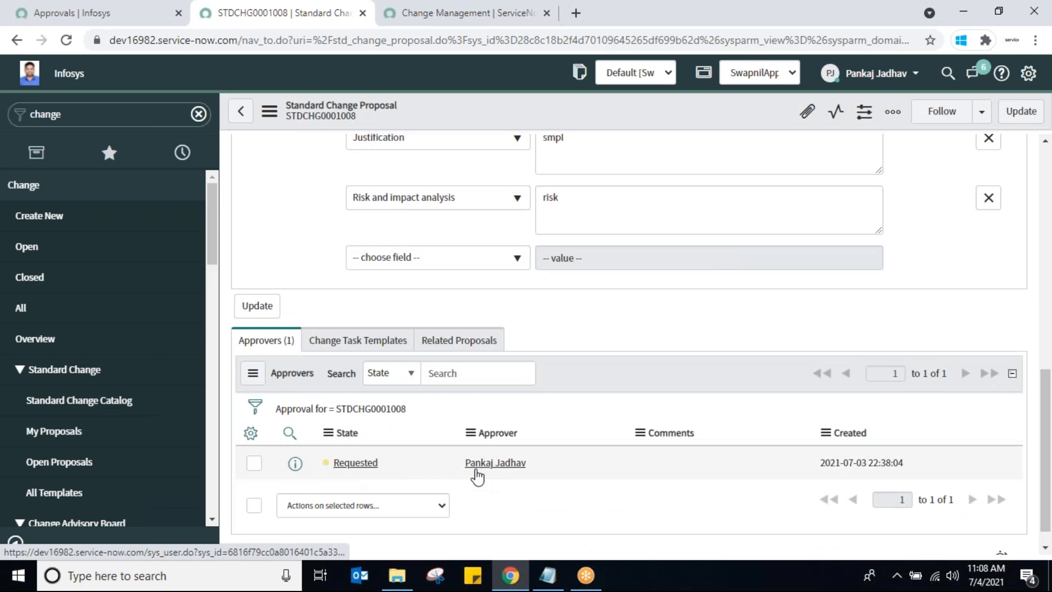
click(254, 464)
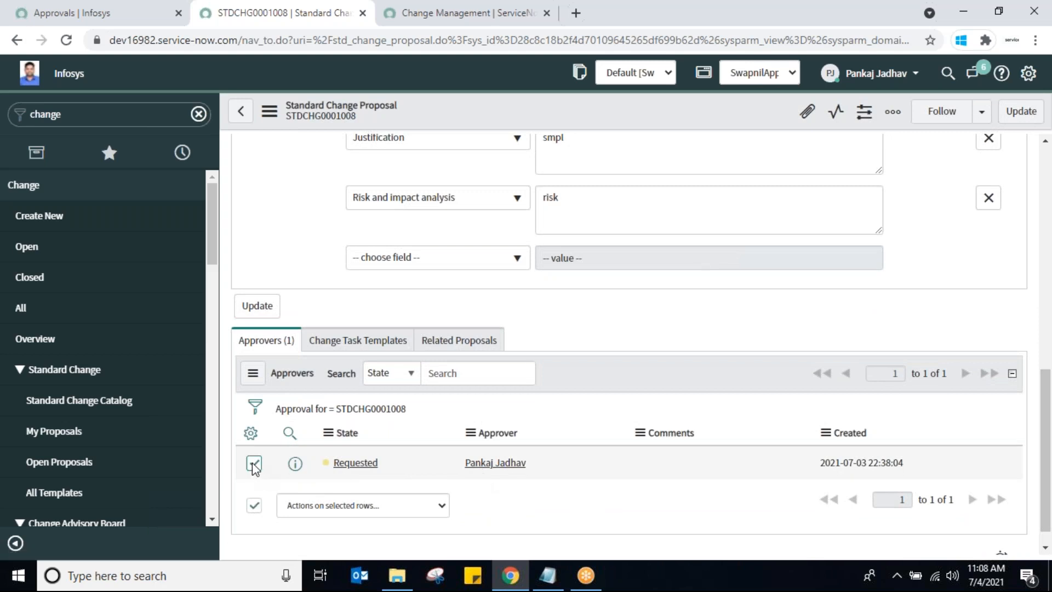
click(437, 507)
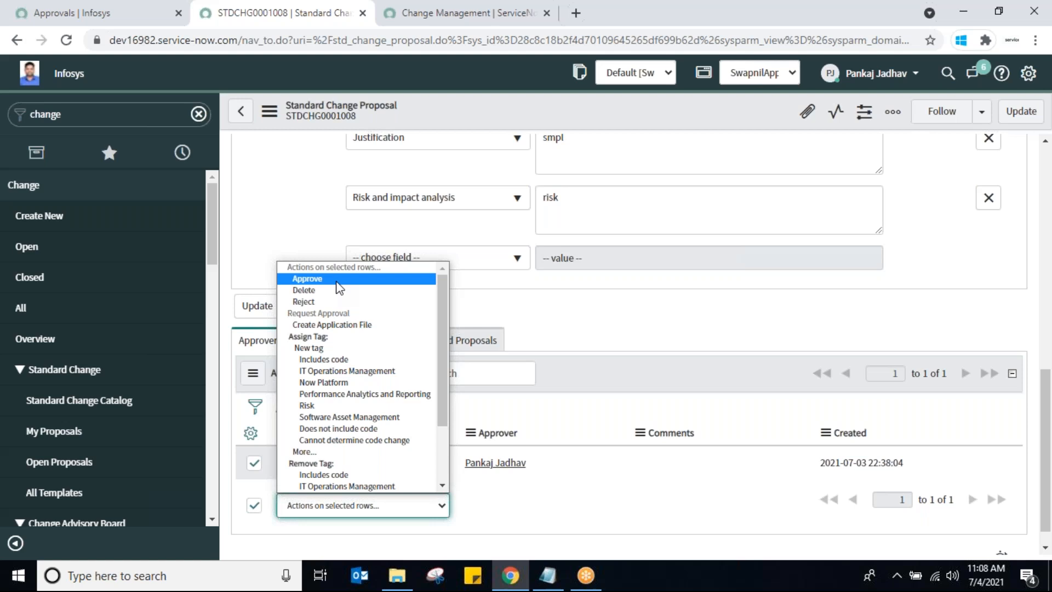
click(72, 115)
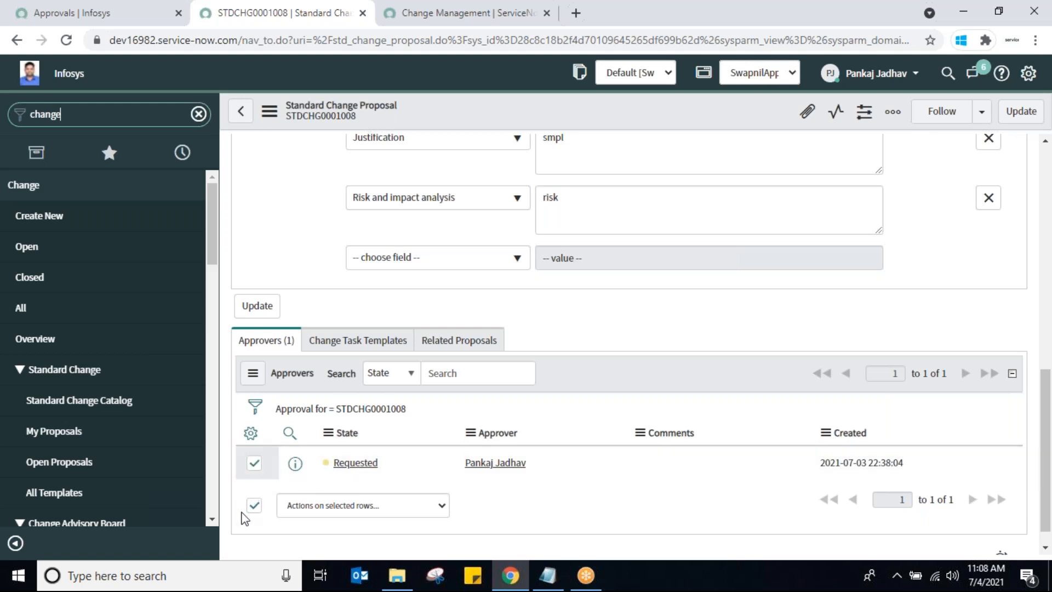
click(425, 515)
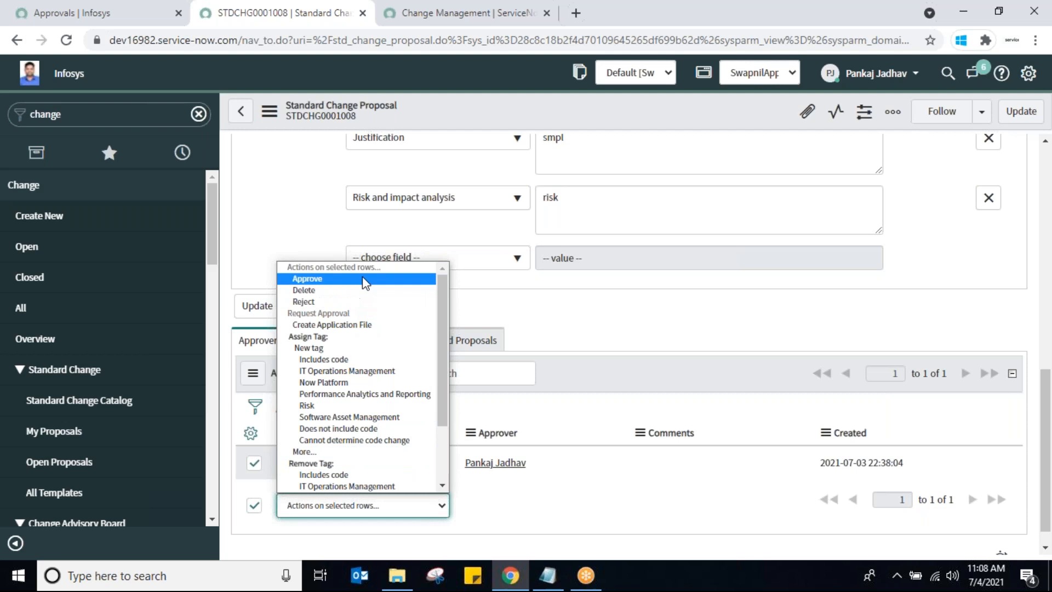
click(363, 279)
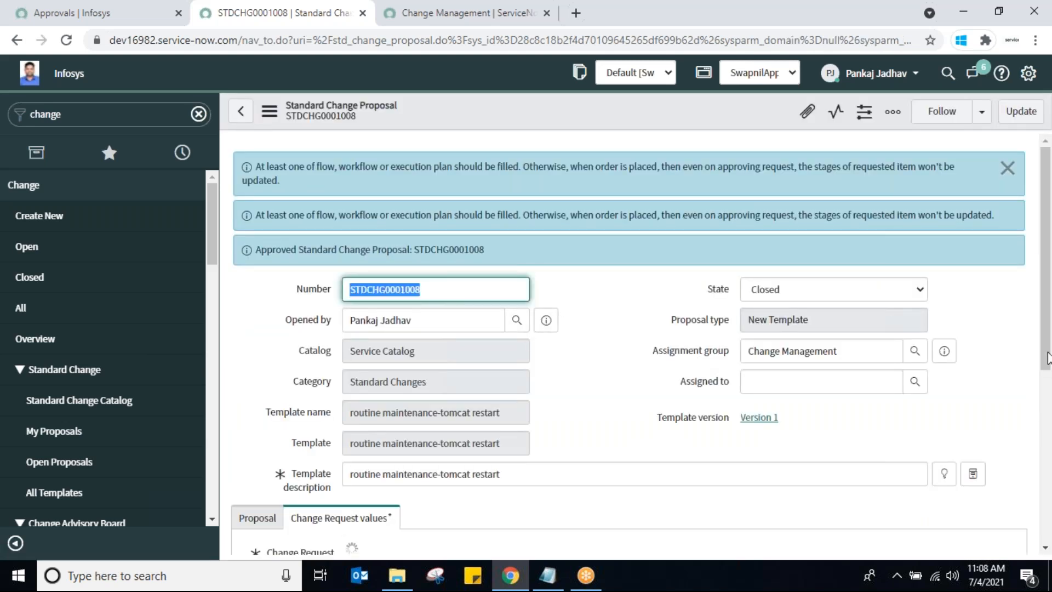
drag(1047, 357, 1051, 460)
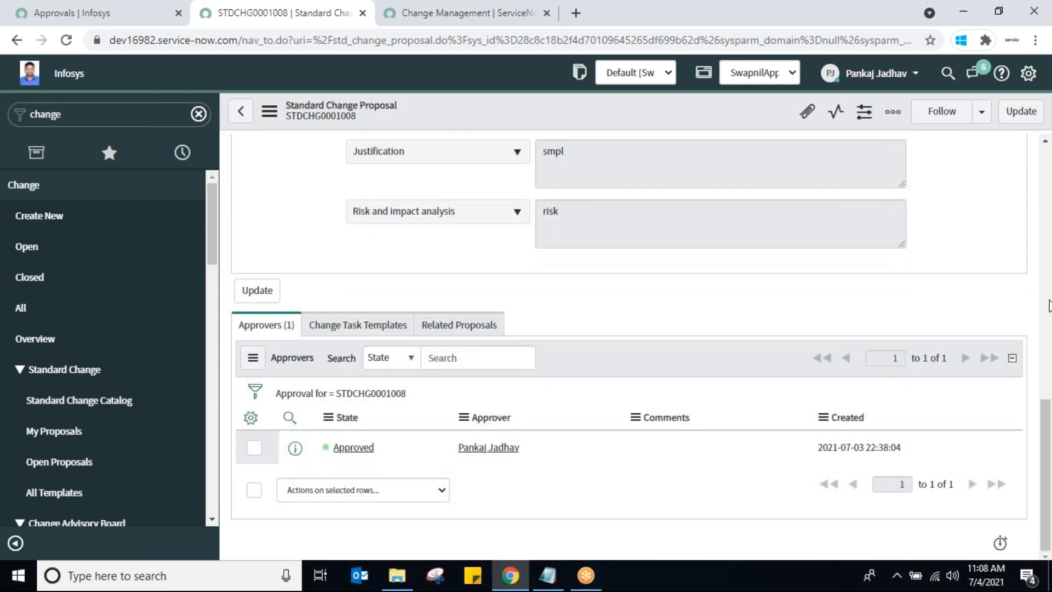
scroll(1049, 324, up, 5)
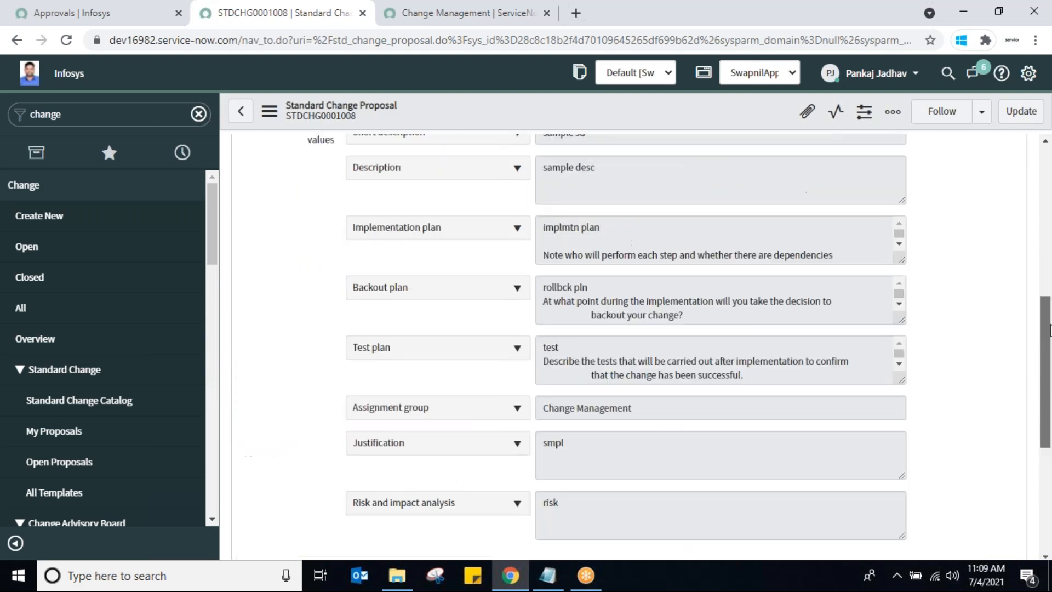
scroll(1048, 329, up, 7)
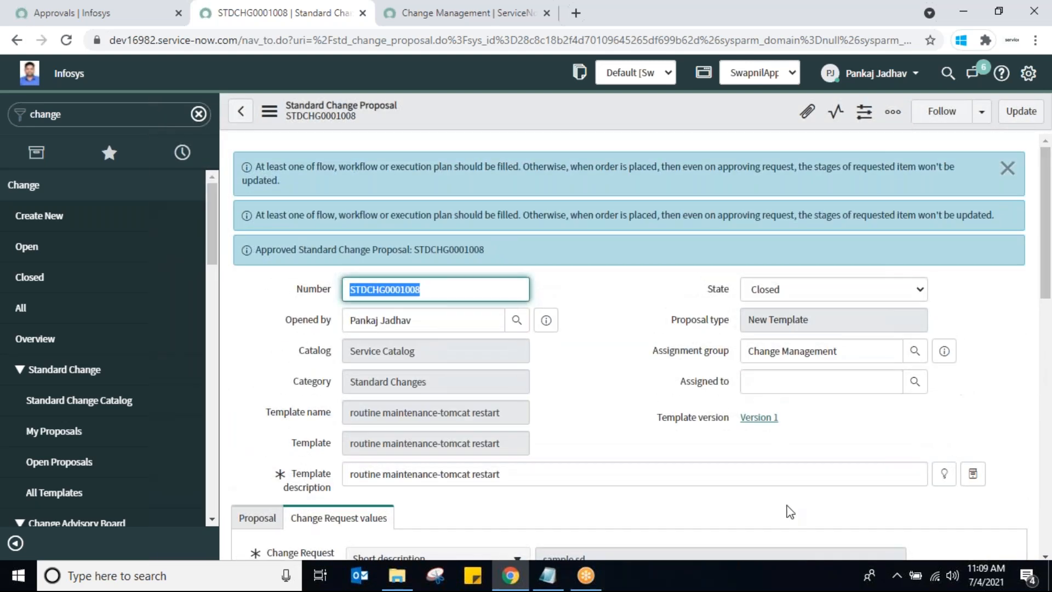
triple_click(528, 471)
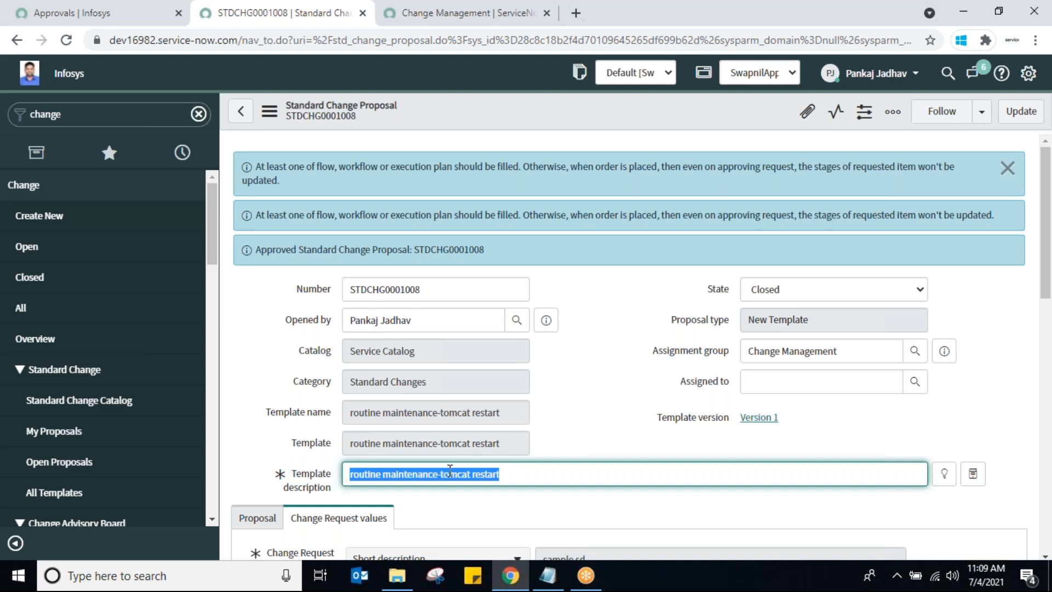
In the Approvals browser tab, start a new standard change request from the "routine maintenance-tomcat restart" template
click(101, 14)
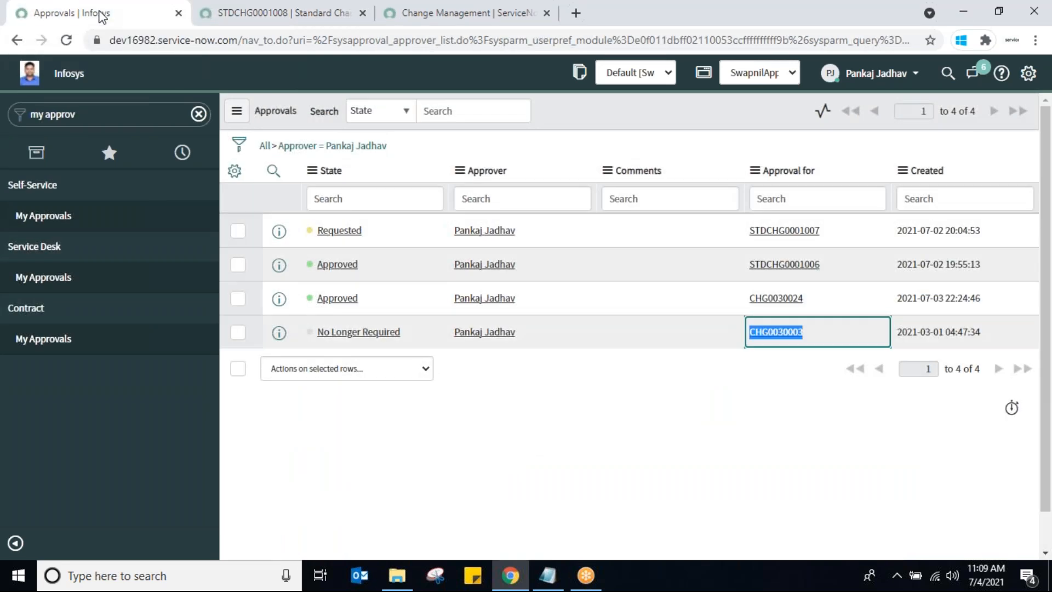
click(116, 112)
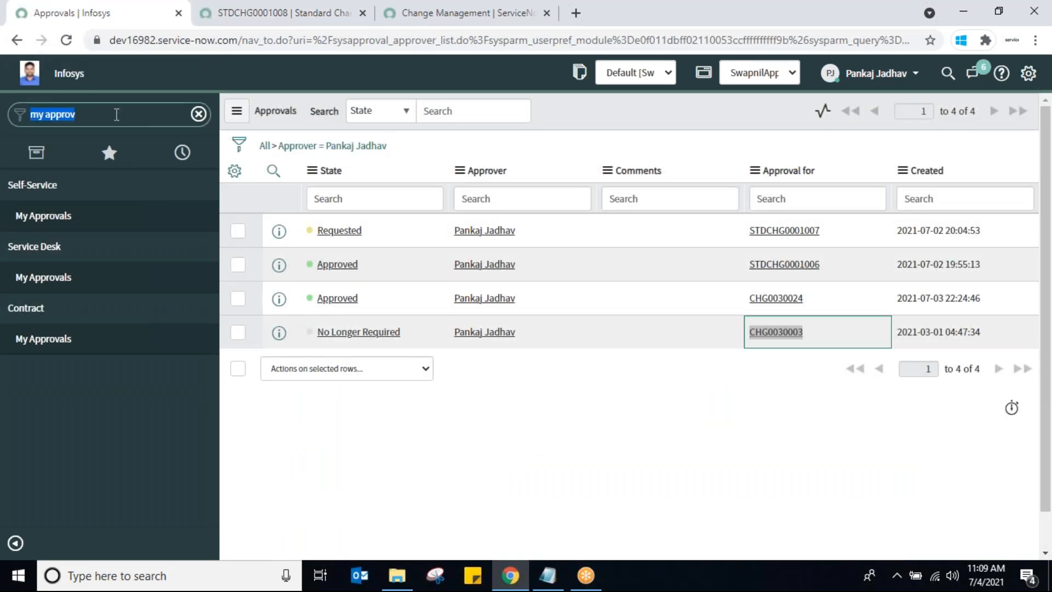
text(cha)
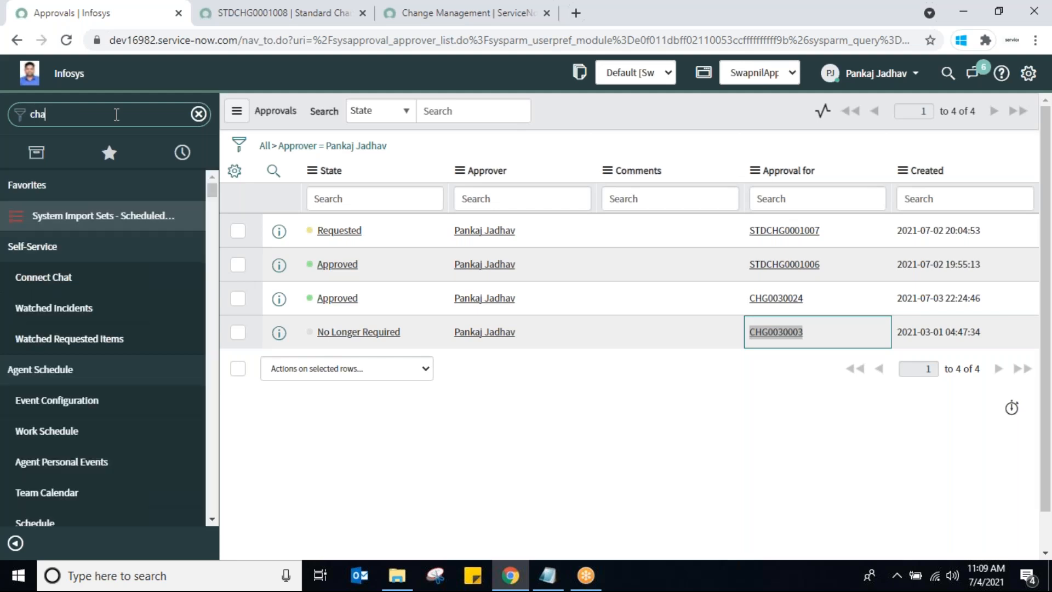
text(nge)
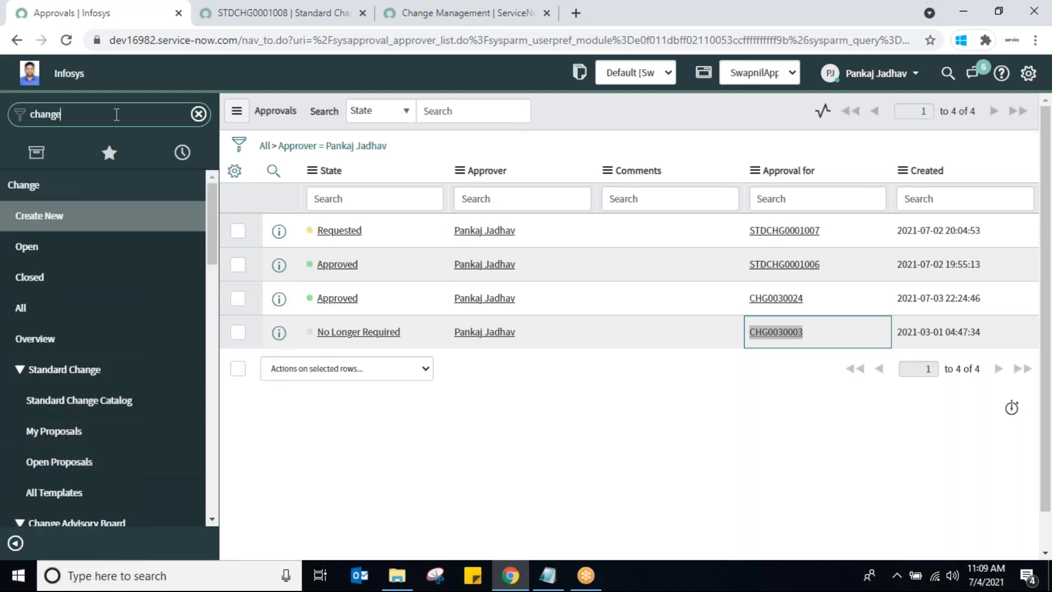
click(40, 215)
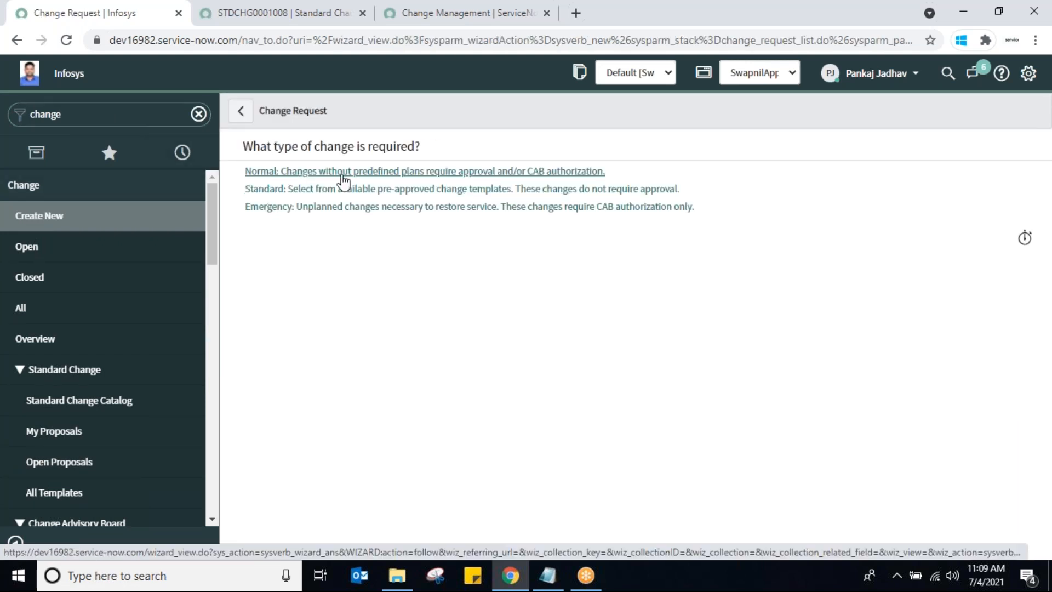
click(265, 190)
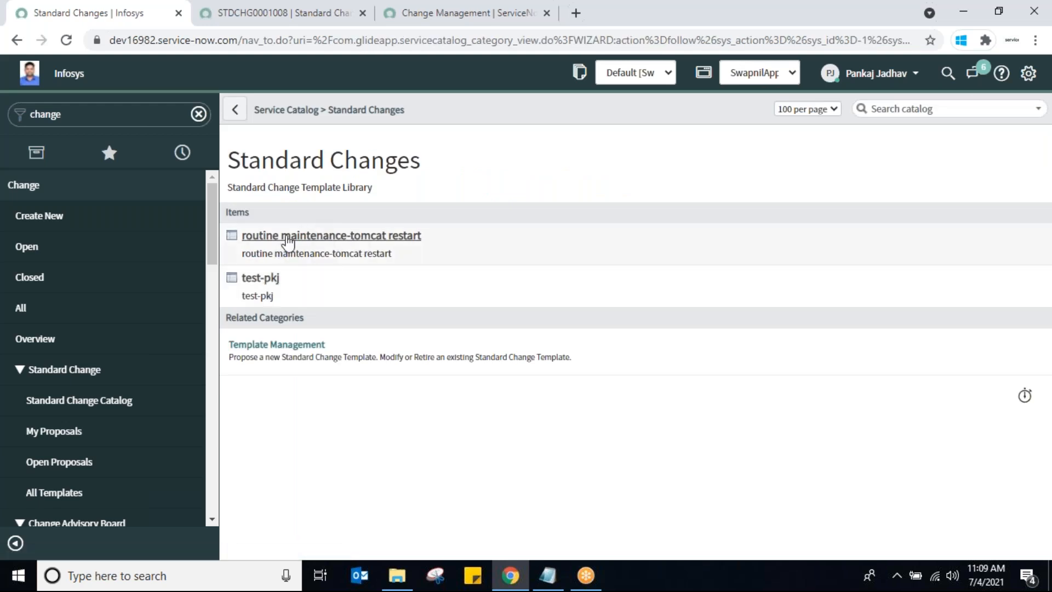
click(342, 244)
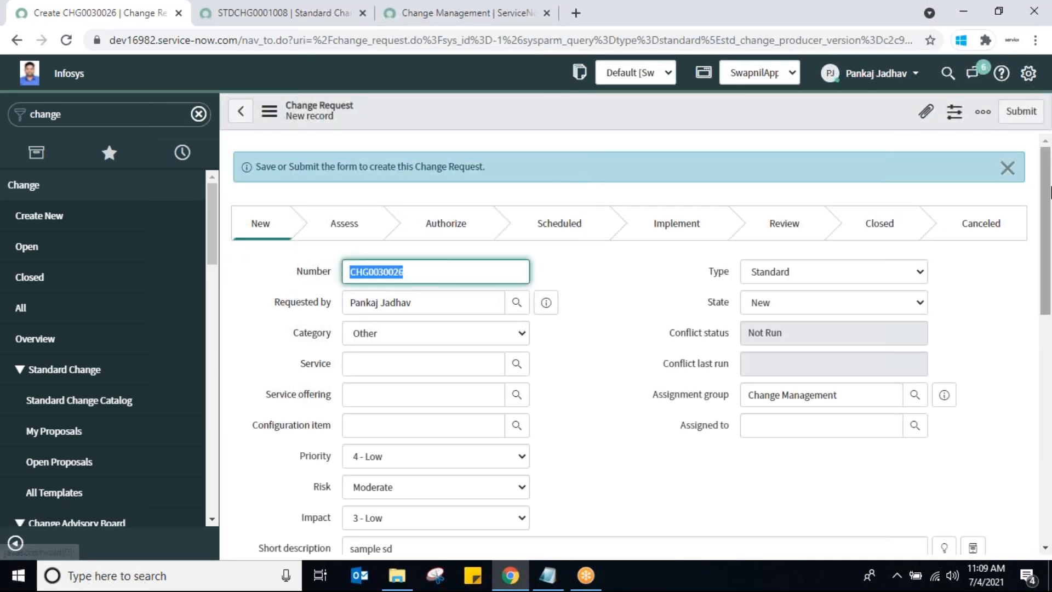
Check the prefilled planning values, then save the new standard change request and move it to the Scheduled stage
drag(1046, 205, 1042, 407)
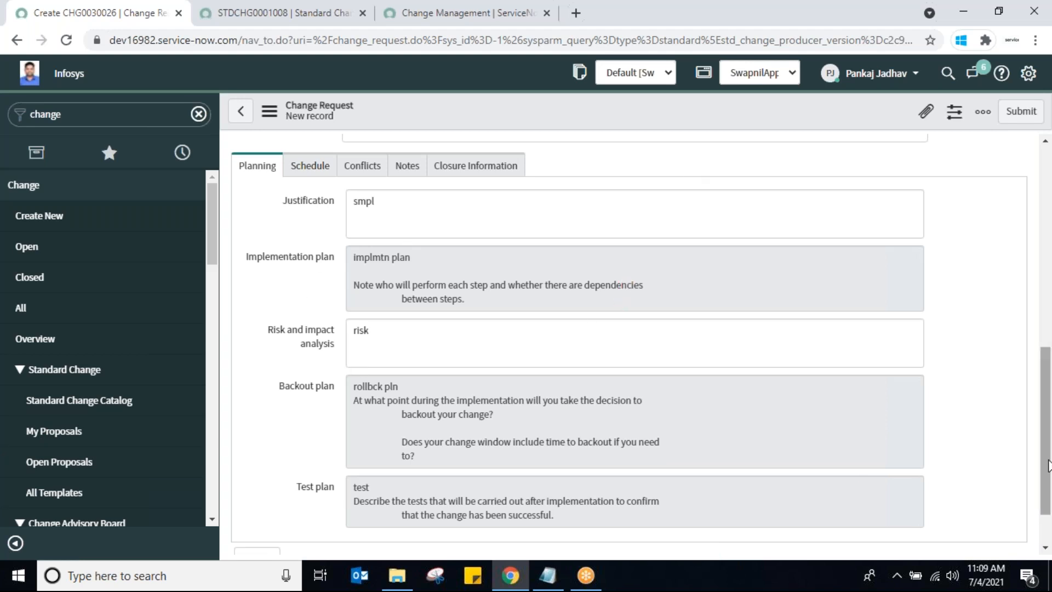
scroll(1048, 464, down, 2)
scroll(1049, 413, up, 3)
drag(1049, 413, 1050, 253)
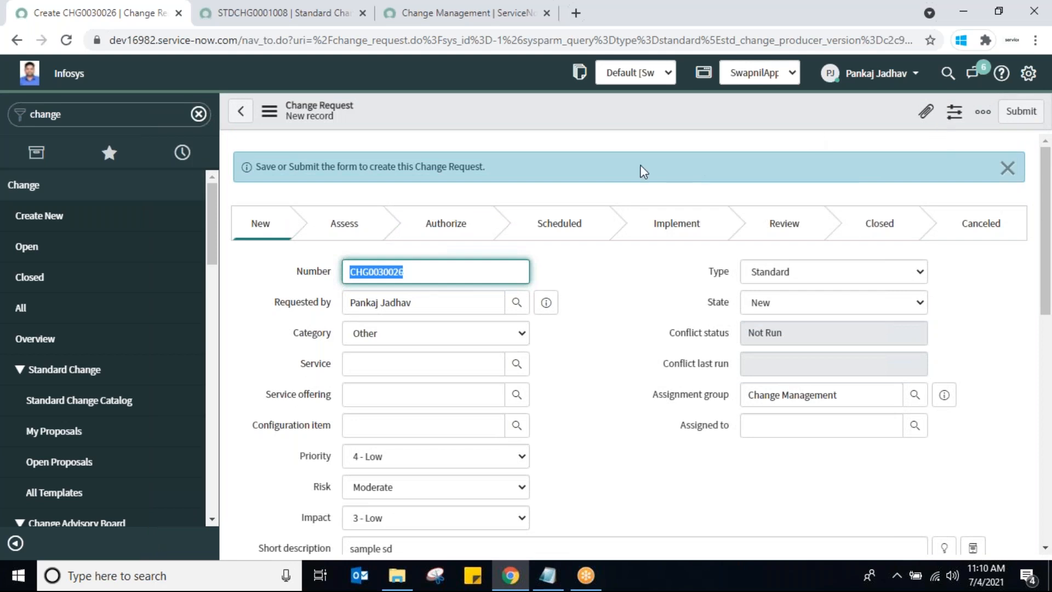
click(781, 30)
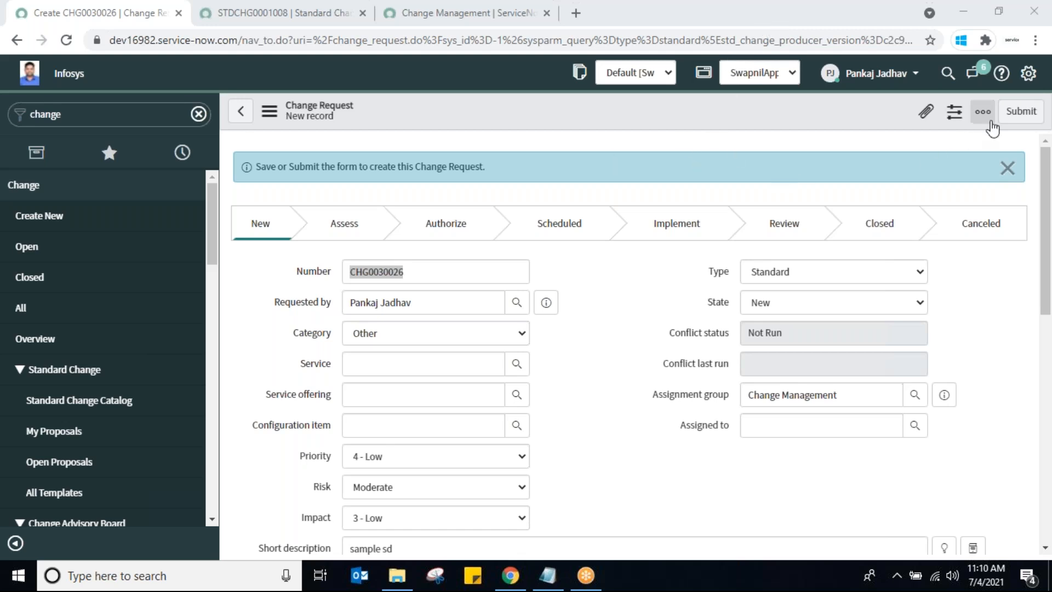
right_click(372, 270)
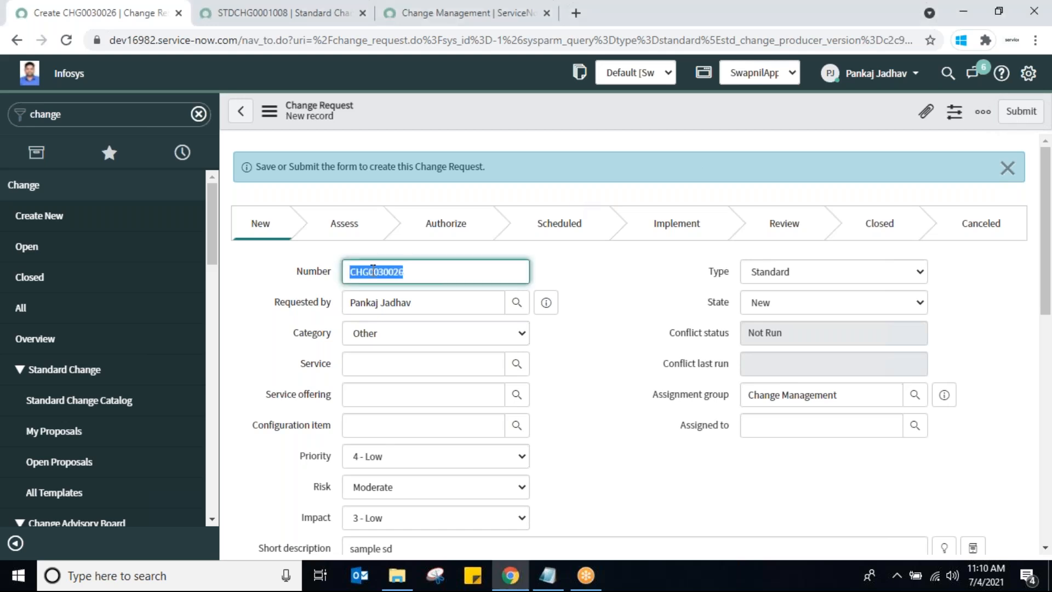
click(403, 330)
click(521, 110)
right_click(521, 110)
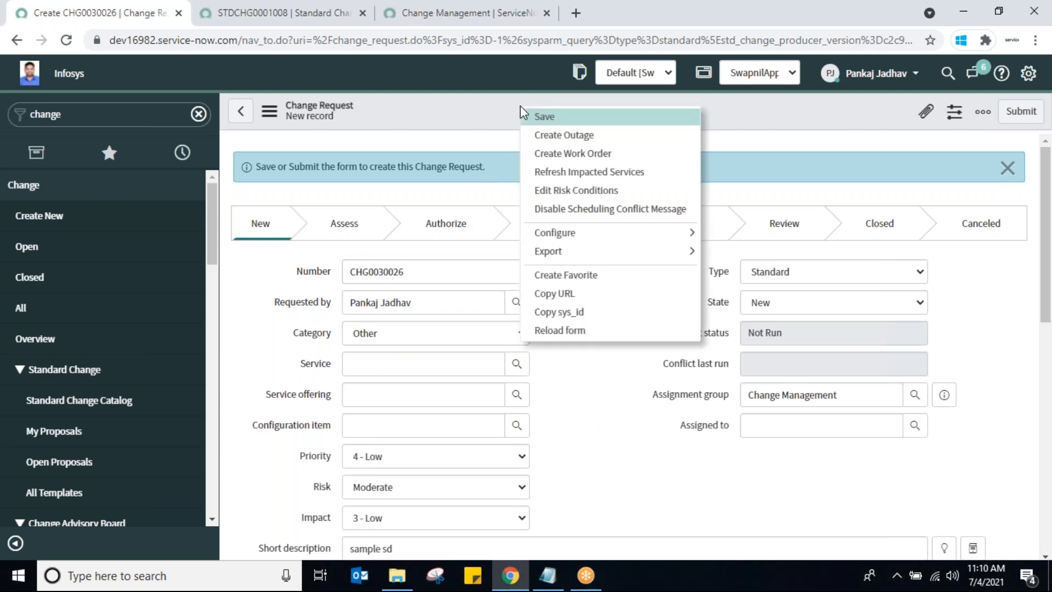
click(541, 117)
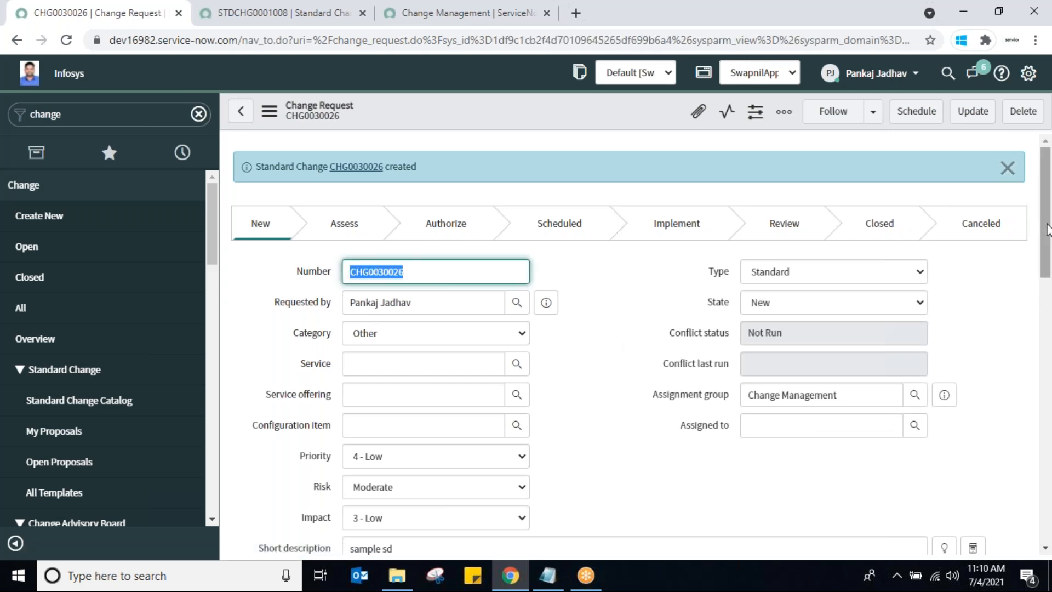
drag(1046, 233, 1017, 219)
click(909, 115)
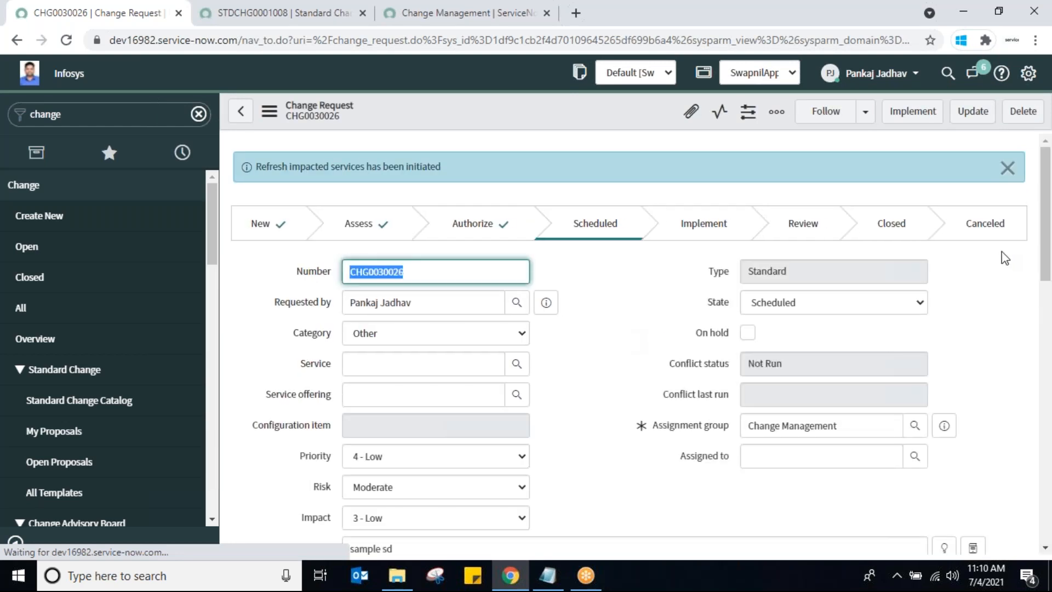
drag(1044, 263, 1046, 329)
click(315, 304)
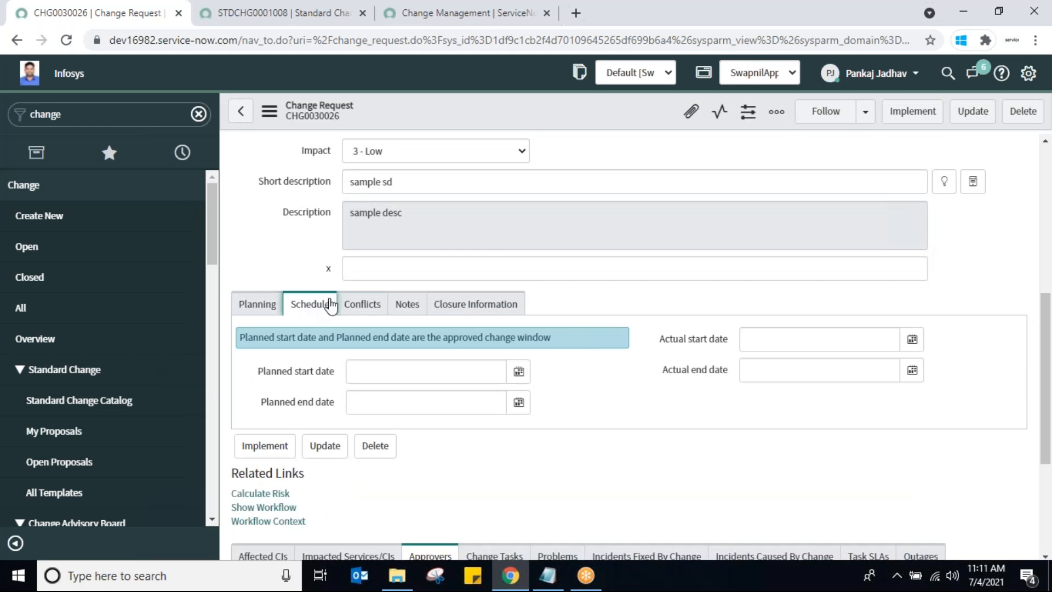
click(911, 341)
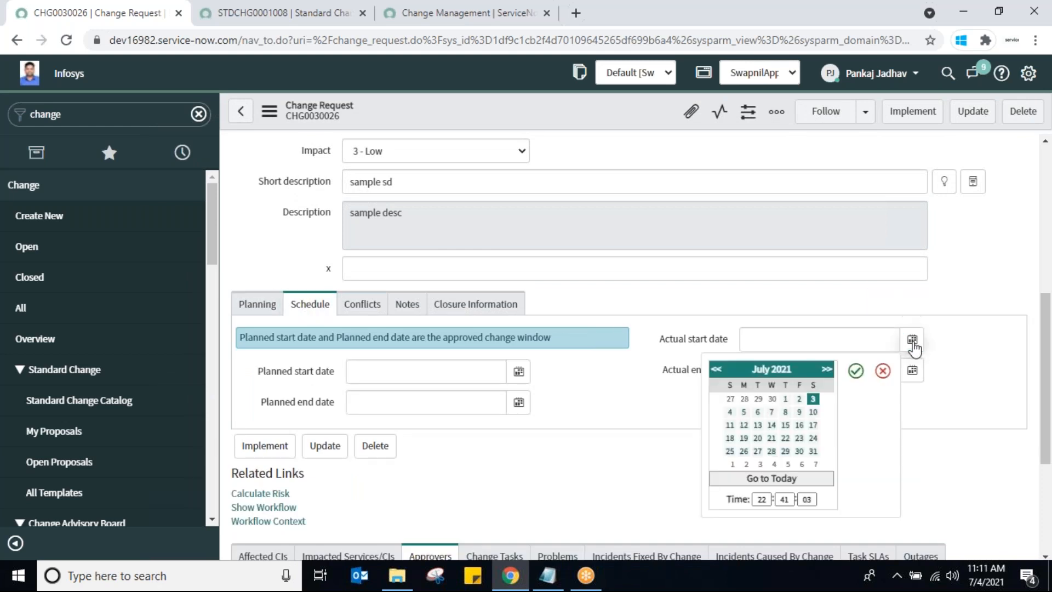
click(813, 399)
click(912, 372)
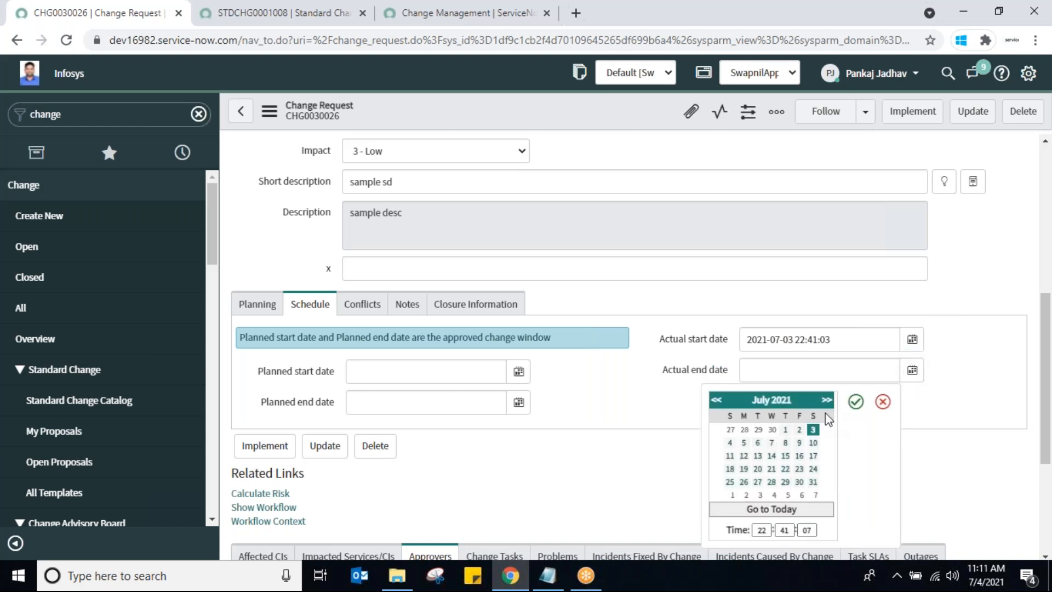
click(730, 443)
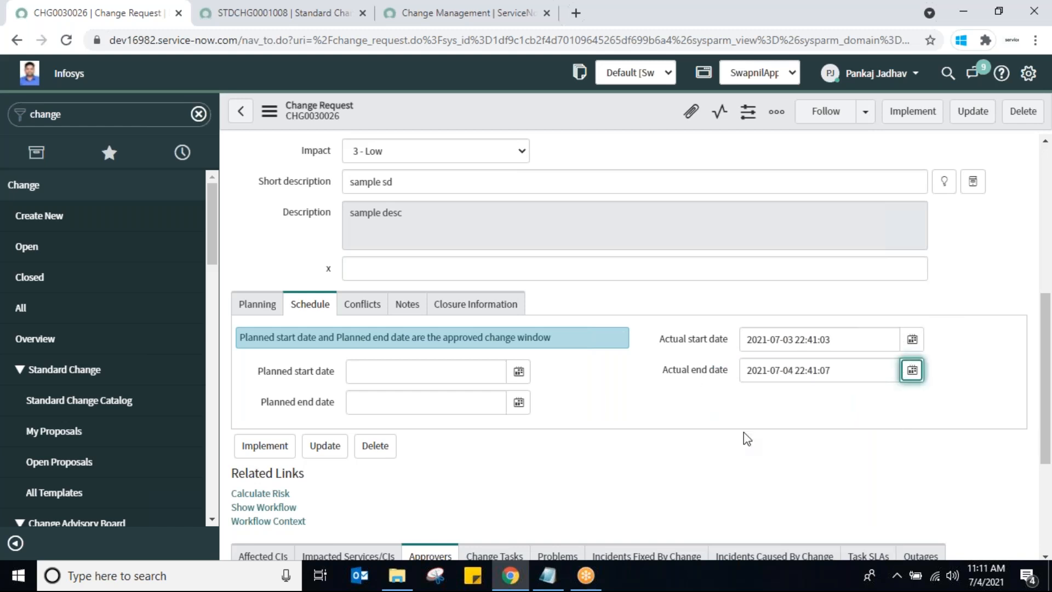
click(324, 446)
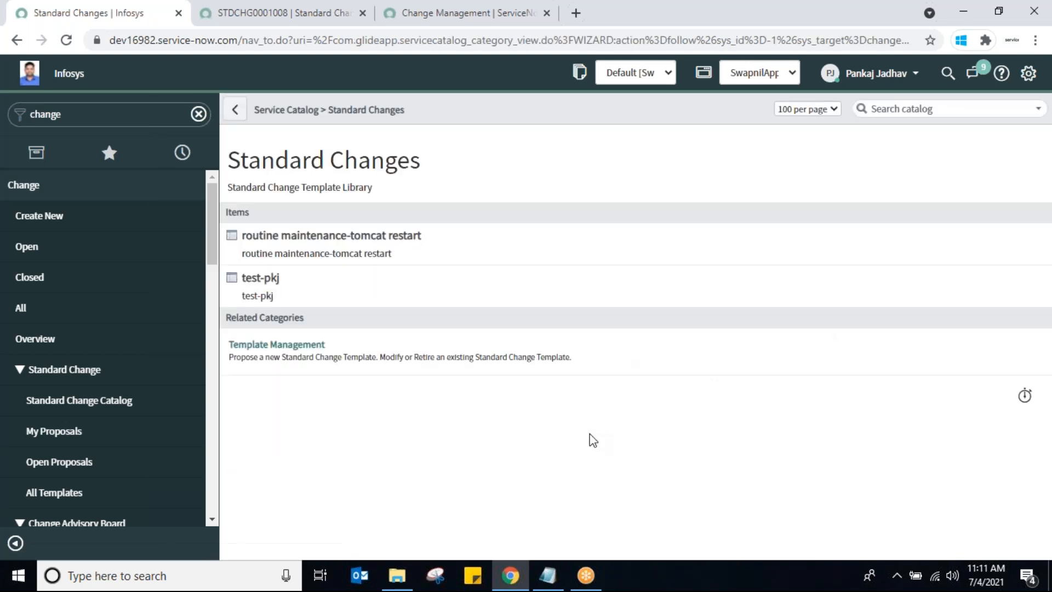
List the open change requests and sort them by creation date in descending order
click(27, 247)
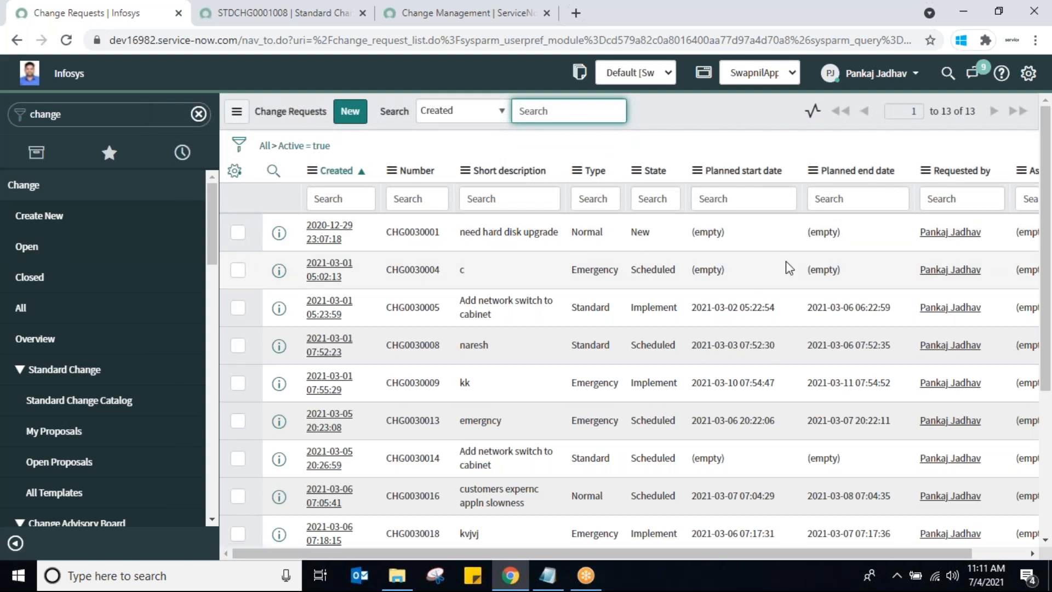
click(336, 171)
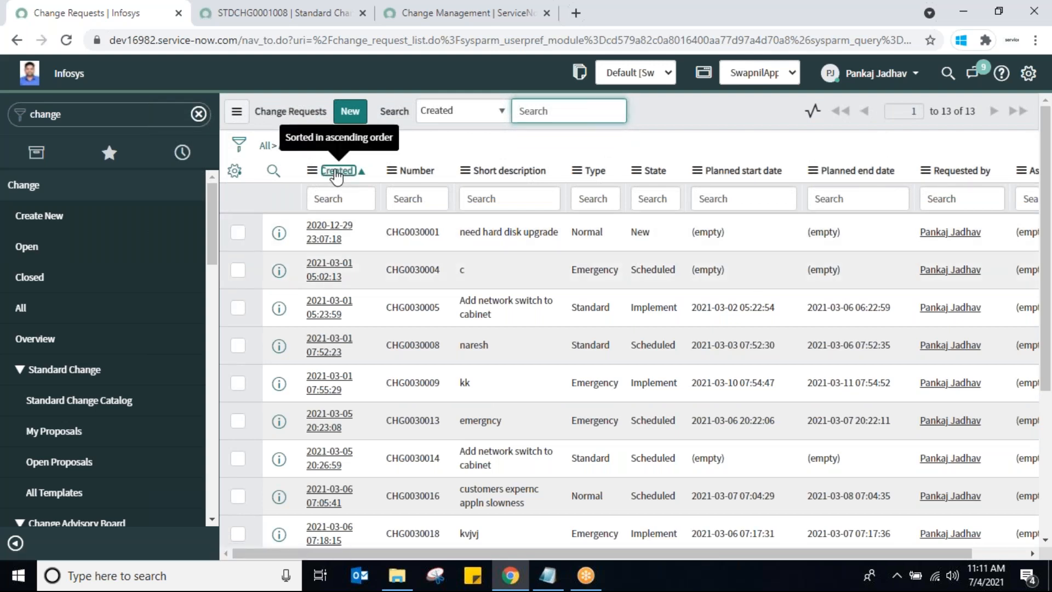
click(336, 171)
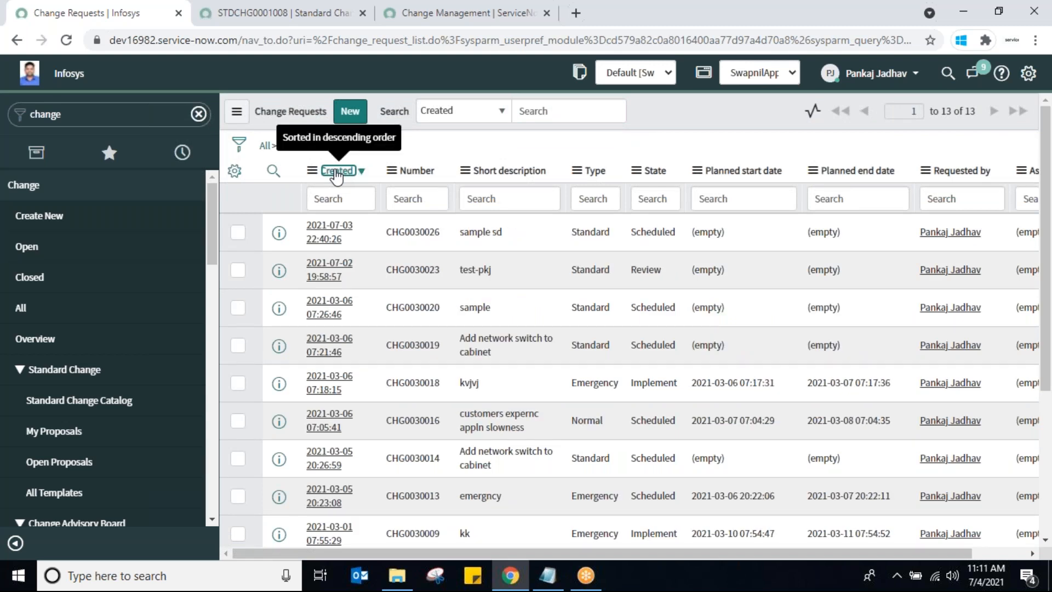
click(335, 172)
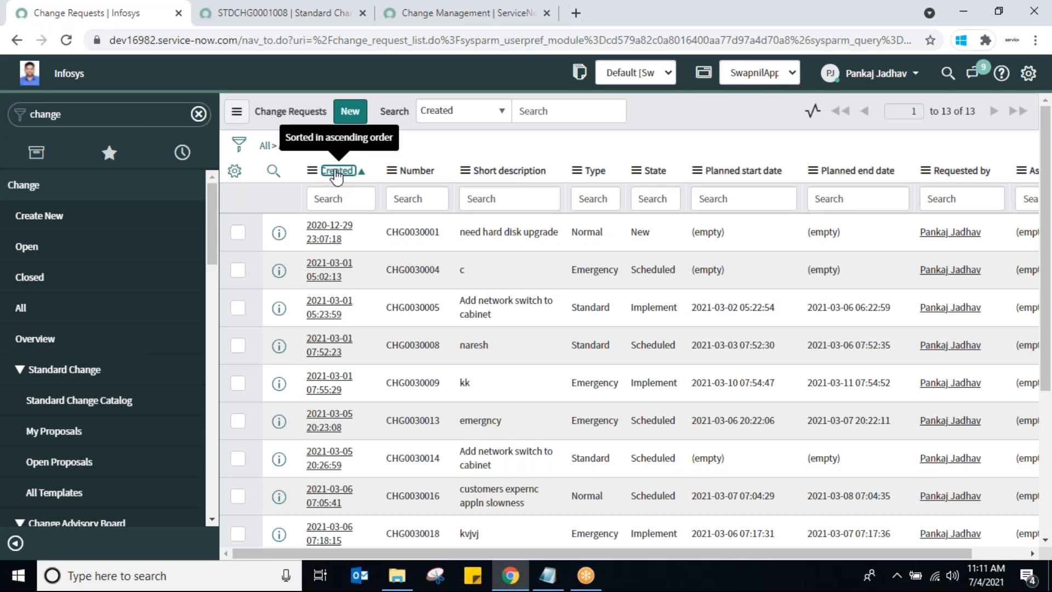
click(335, 171)
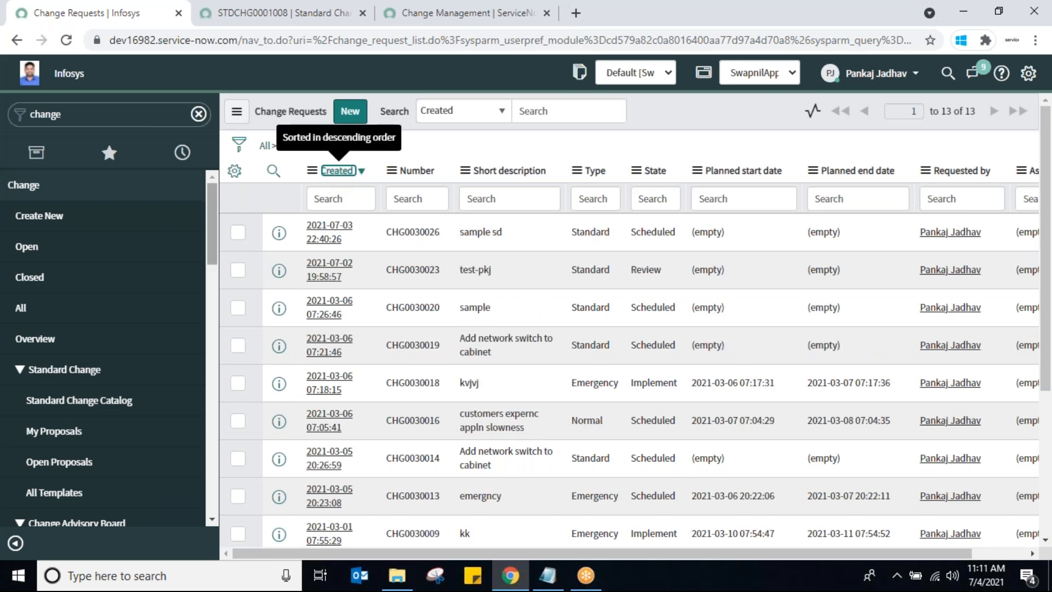
In the standard change proposal's browser tab, check the My Approvals list for pending approvals, and return to the Change Requests tab
click(245, 17)
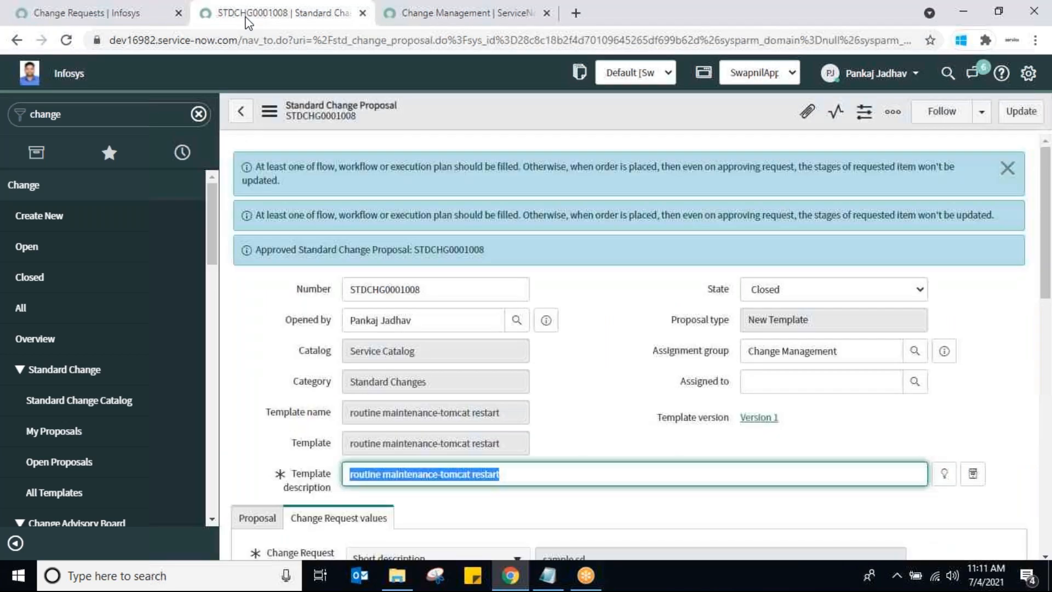
double_click(73, 115)
text(my appr)
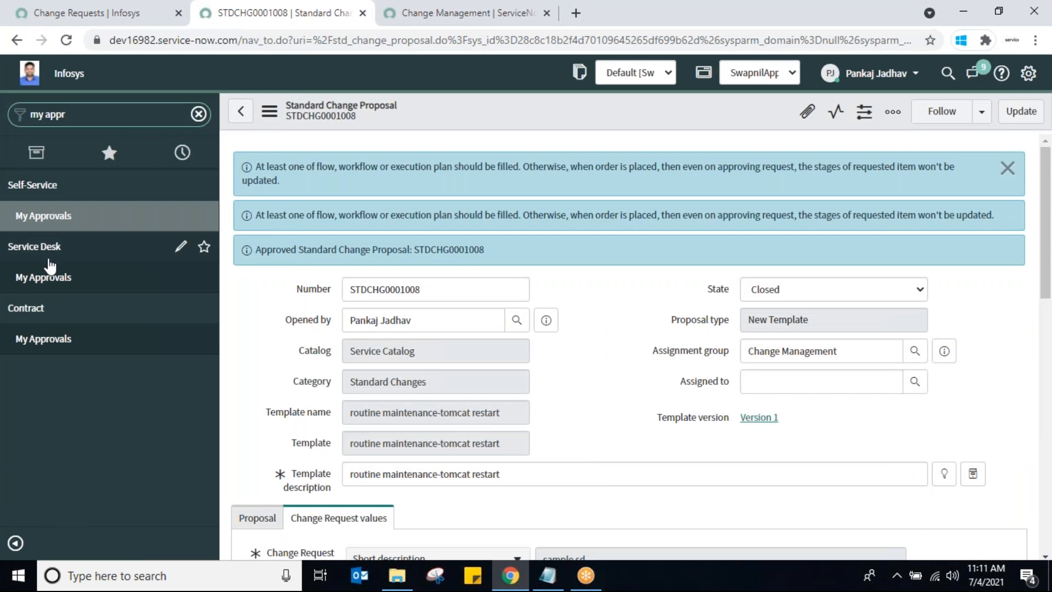
click(35, 219)
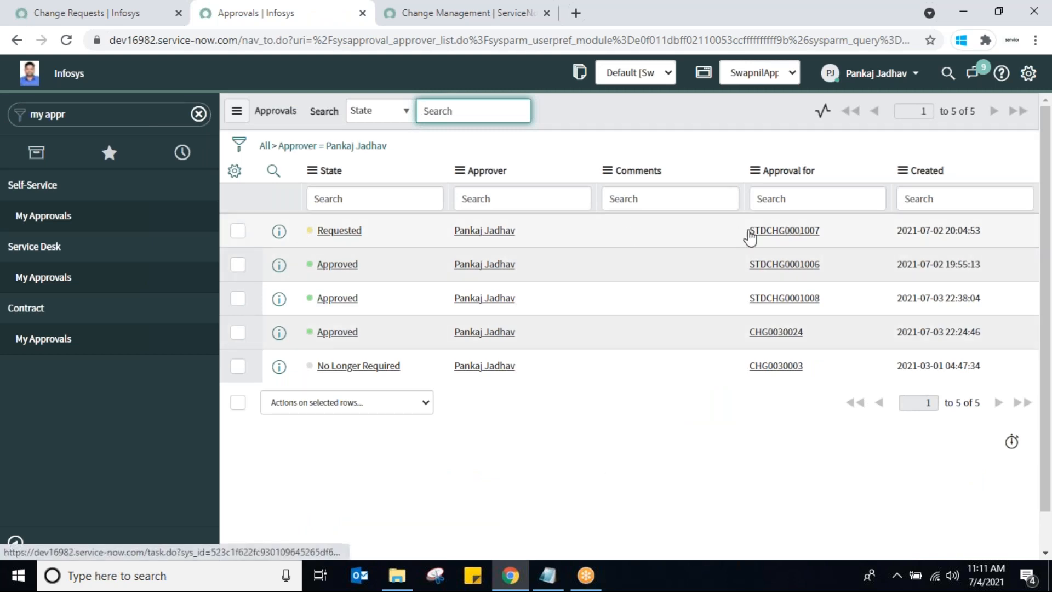
click(104, 15)
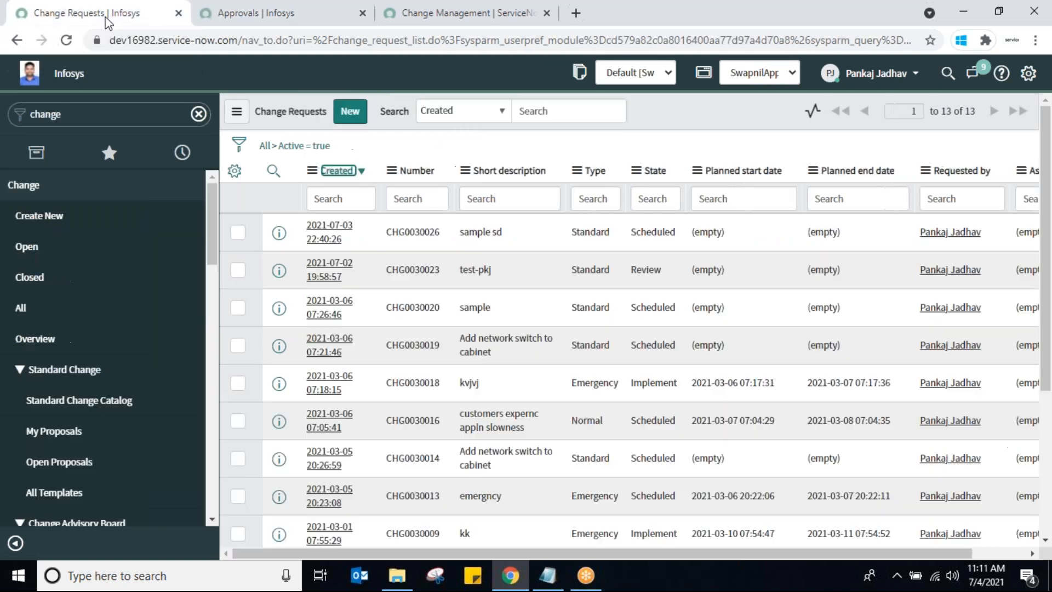
Filter the list of open change requests by number CHG0030026
click(349, 113)
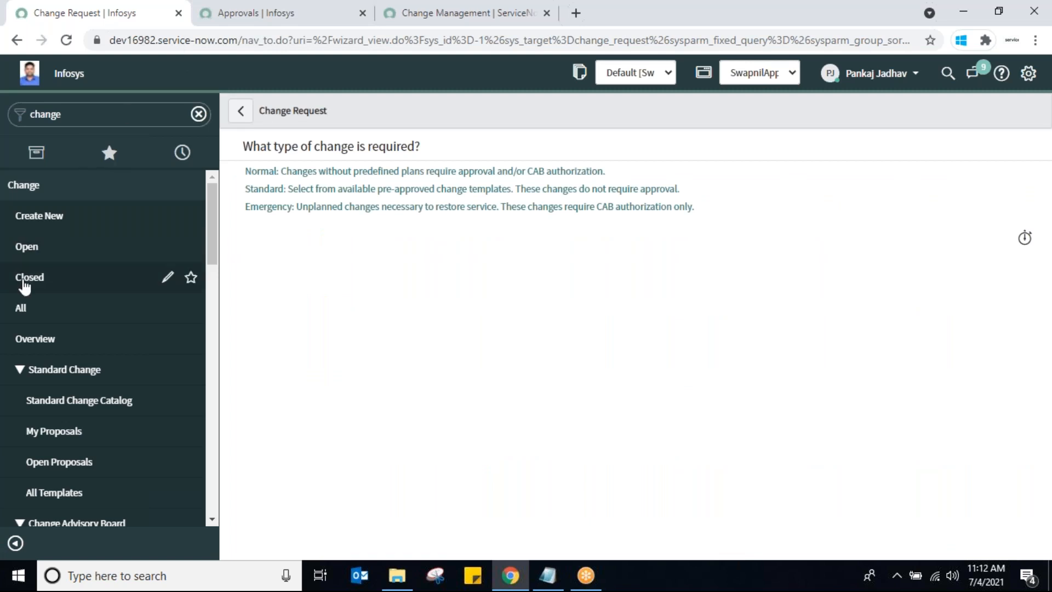
click(27, 258)
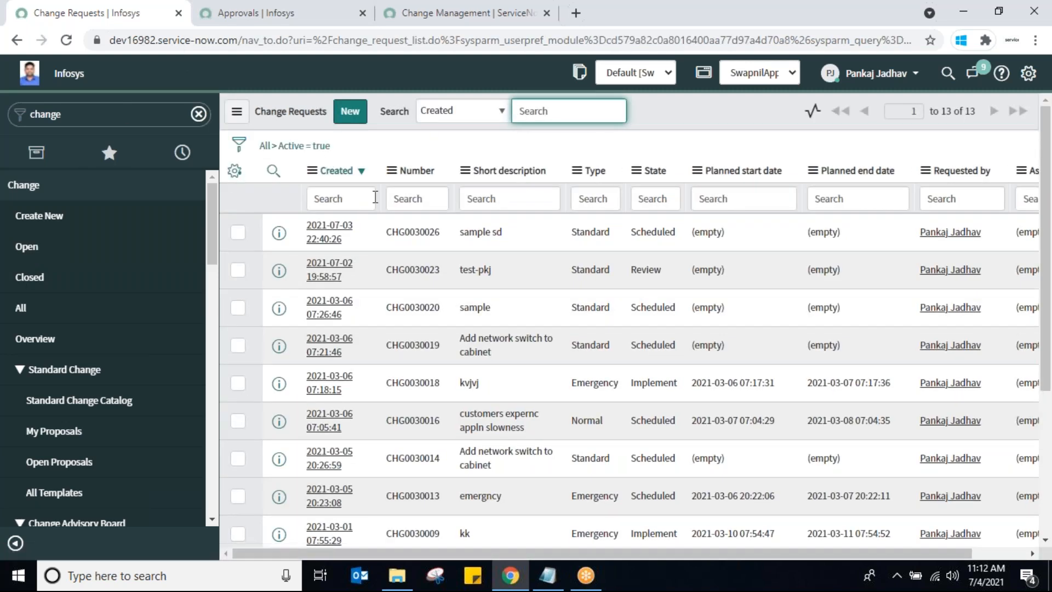
click(420, 199)
key(ctrl+v)
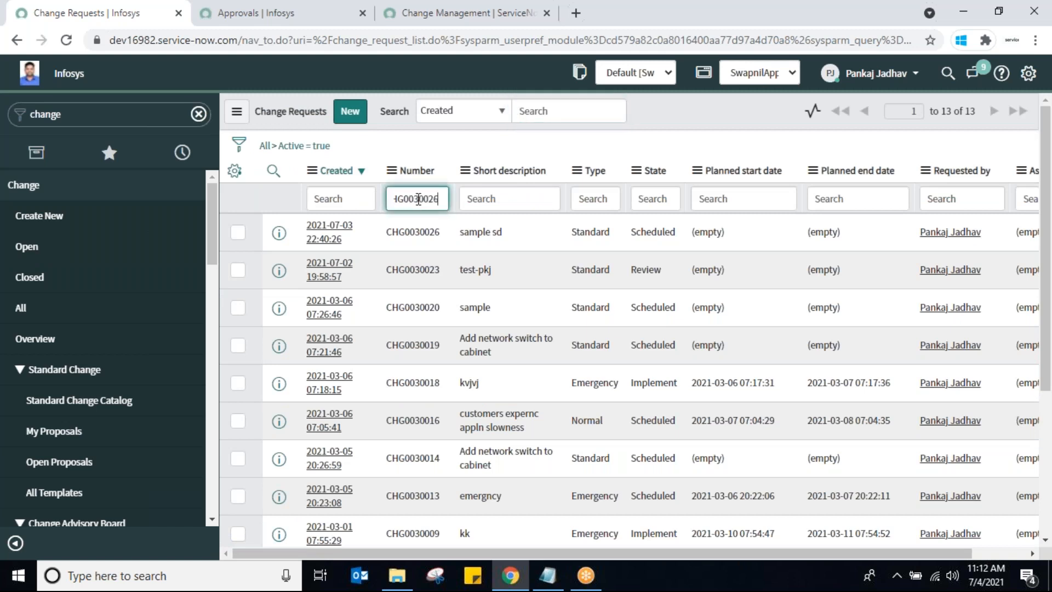
key(Return)
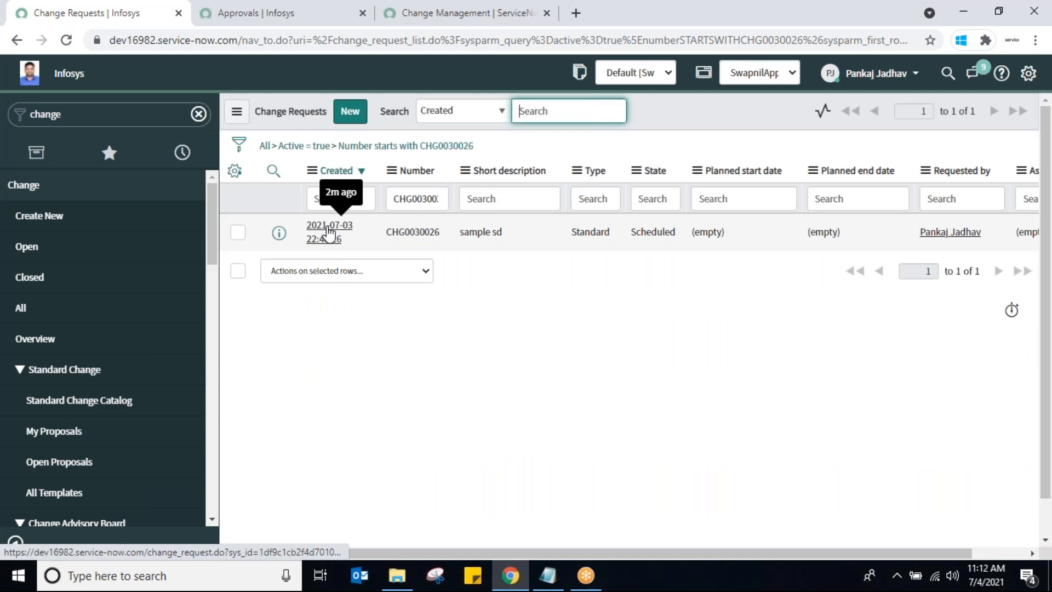
Open the filtered standard change request and advance it through the Implement stage to Review
click(327, 233)
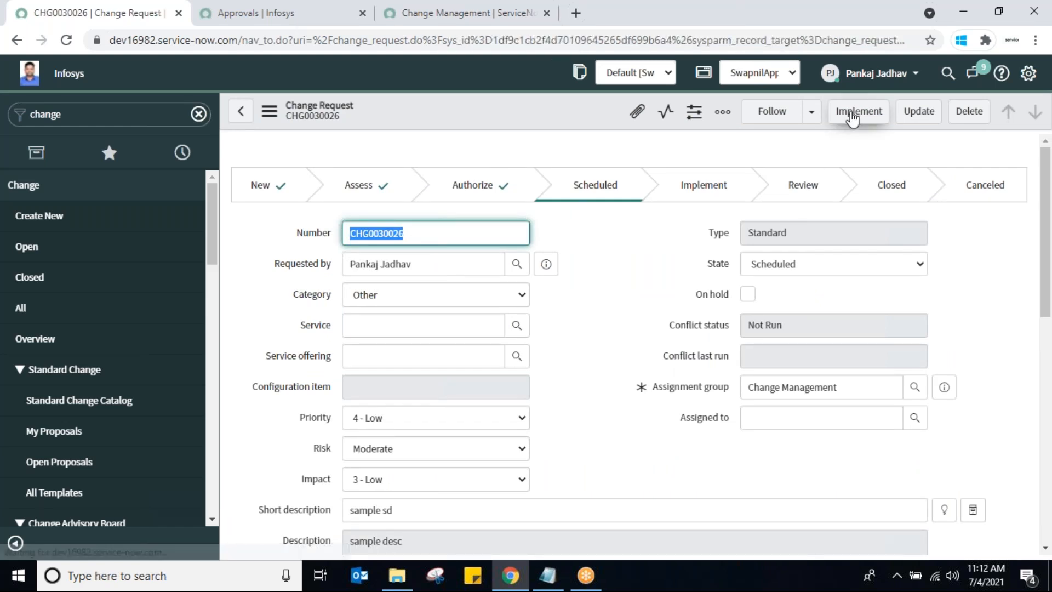
click(850, 114)
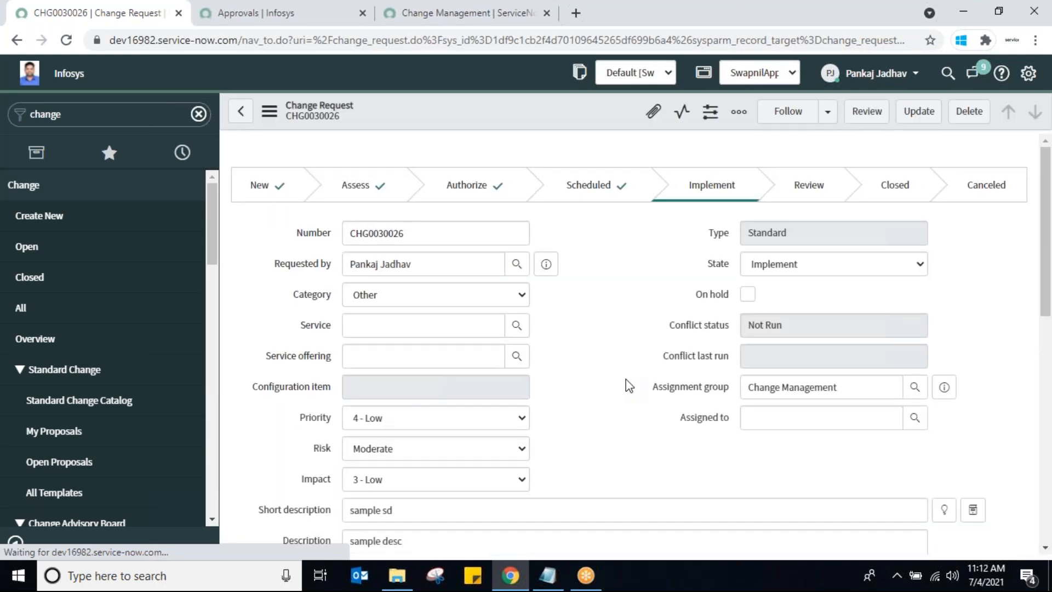
click(864, 112)
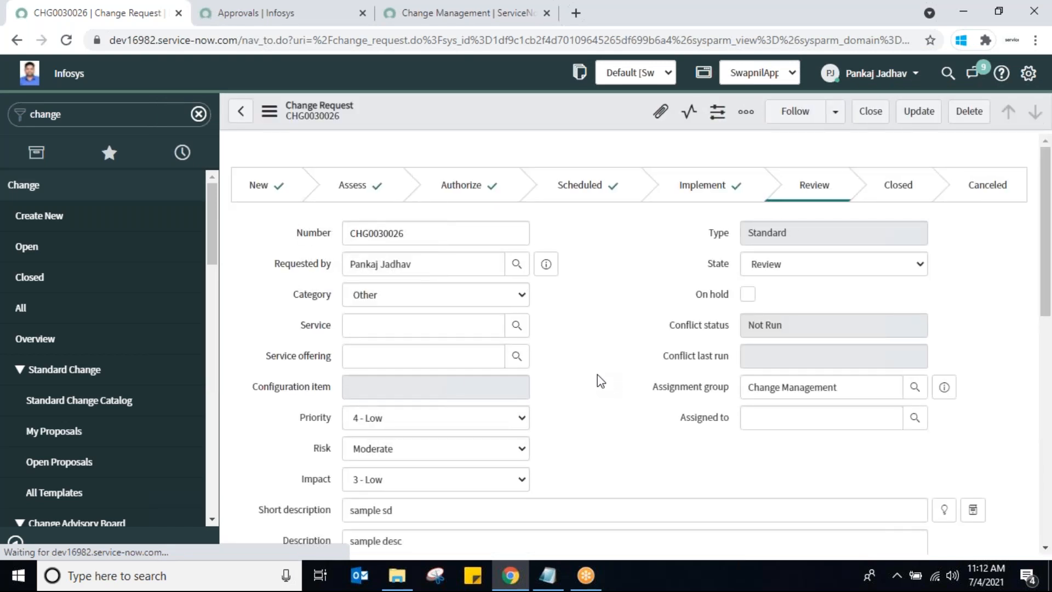
Fill in the closure information with close code Successful and close notes "wgebeb", and close the change request
click(873, 123)
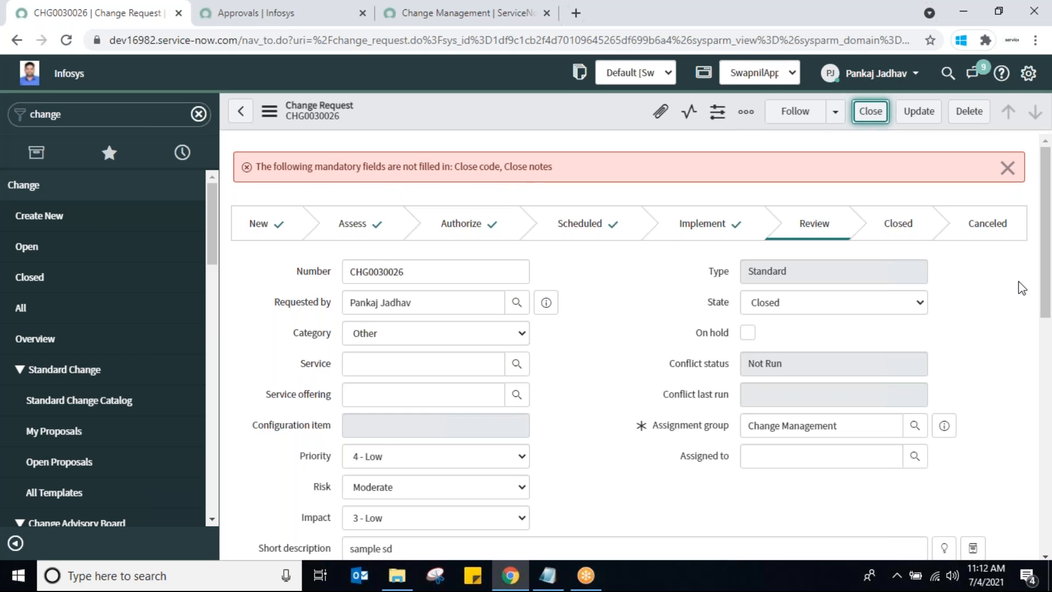
drag(1047, 299, 1050, 430)
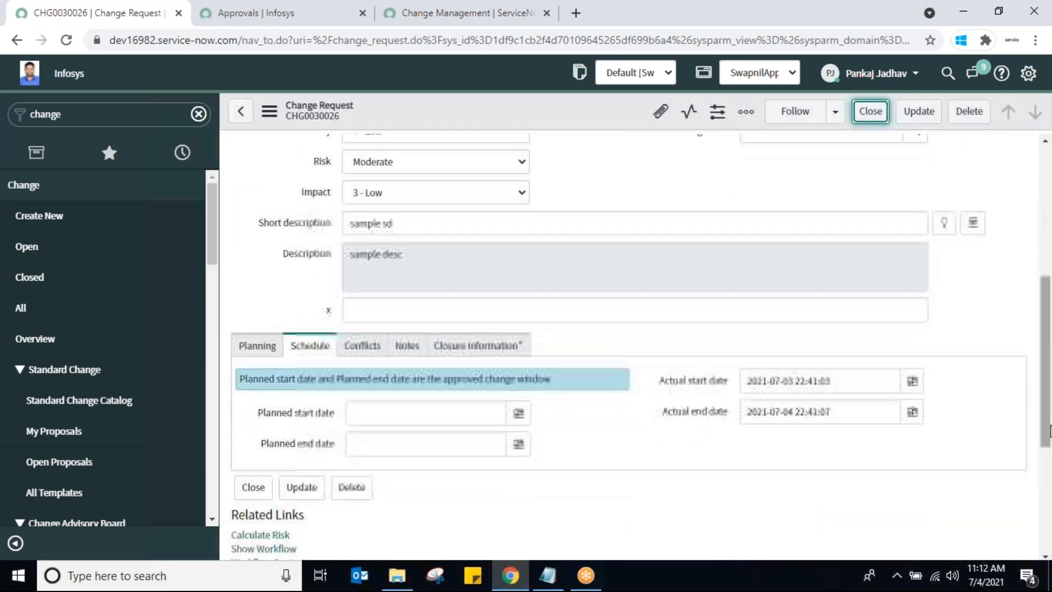
click(488, 352)
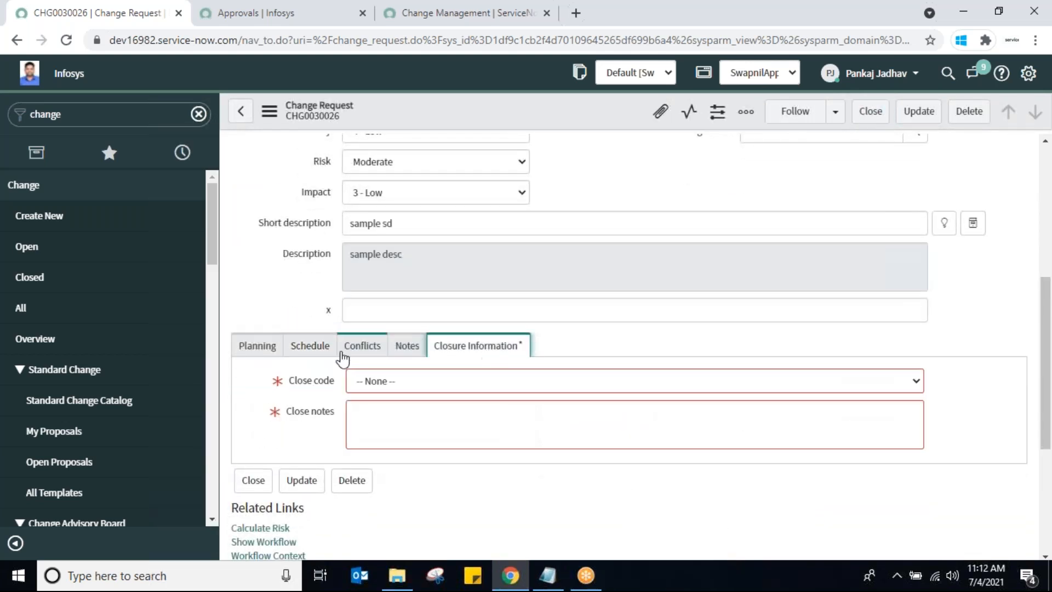
click(385, 379)
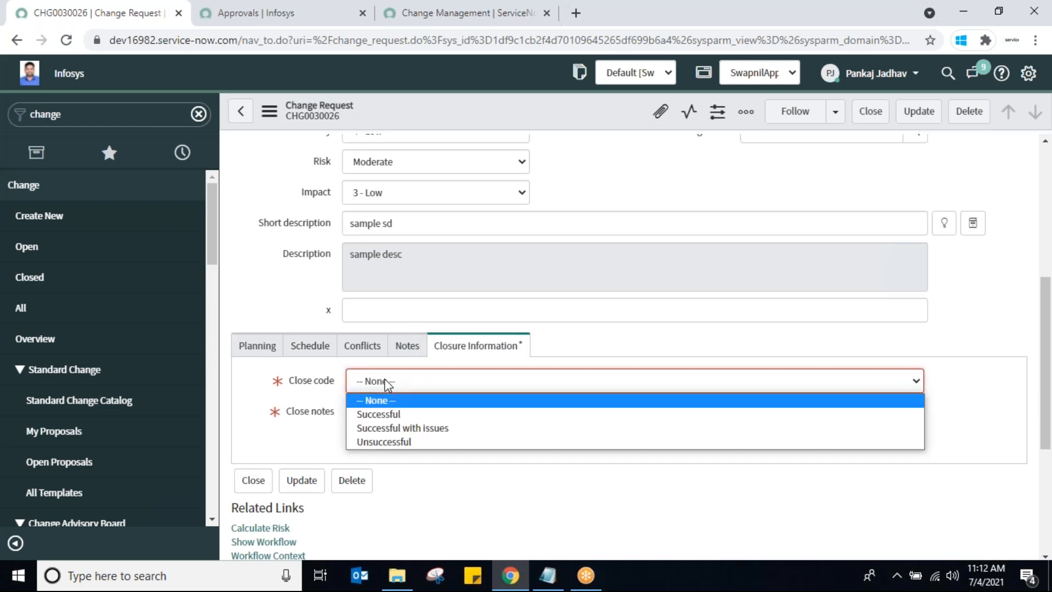
click(391, 417)
click(391, 421)
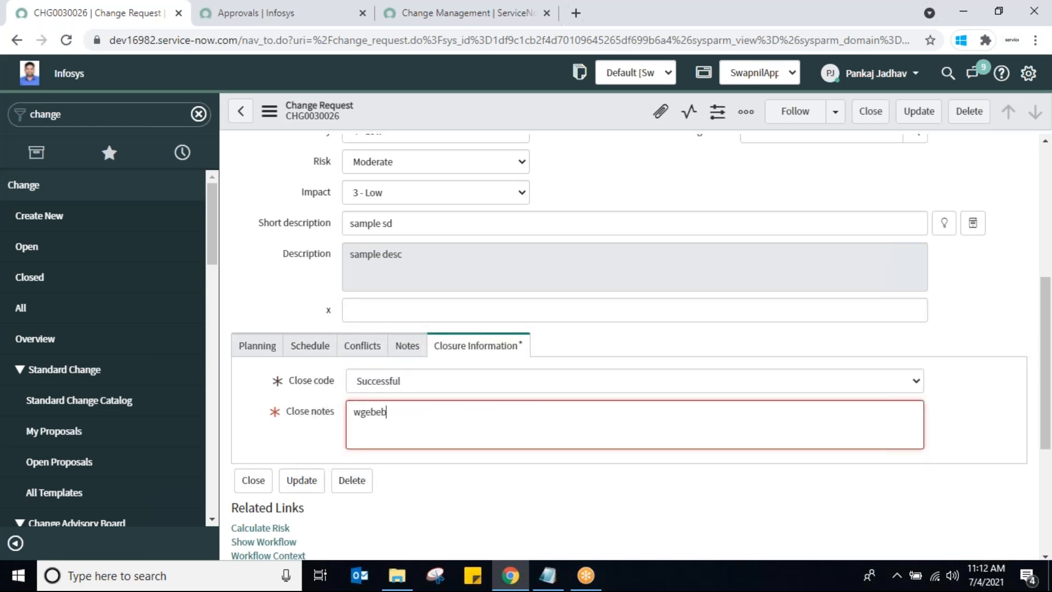
click(870, 111)
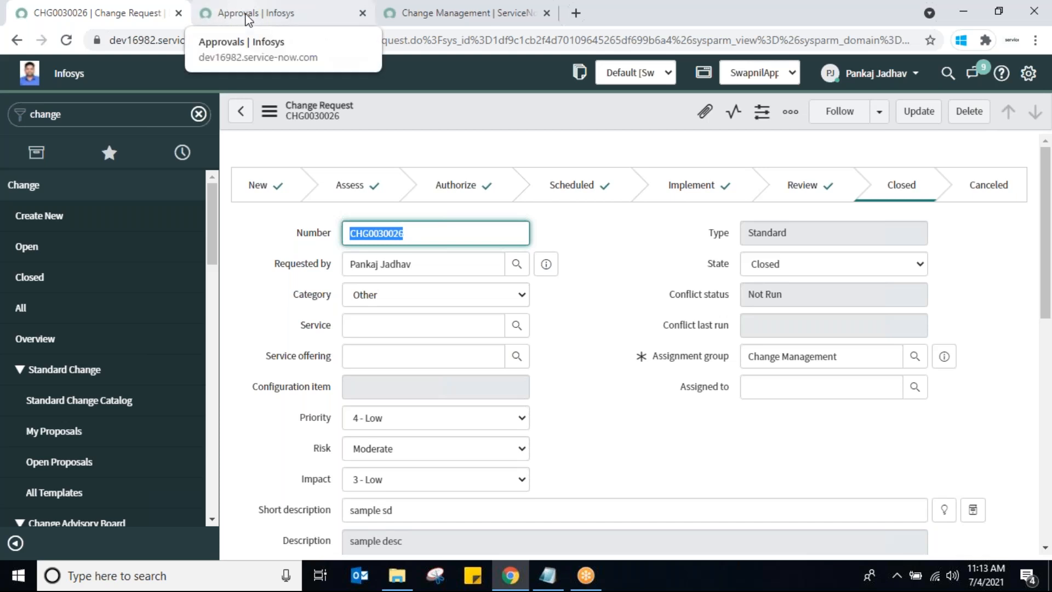
Create a new Emergency change request with short description "ds" and description "svs"
click(52, 218)
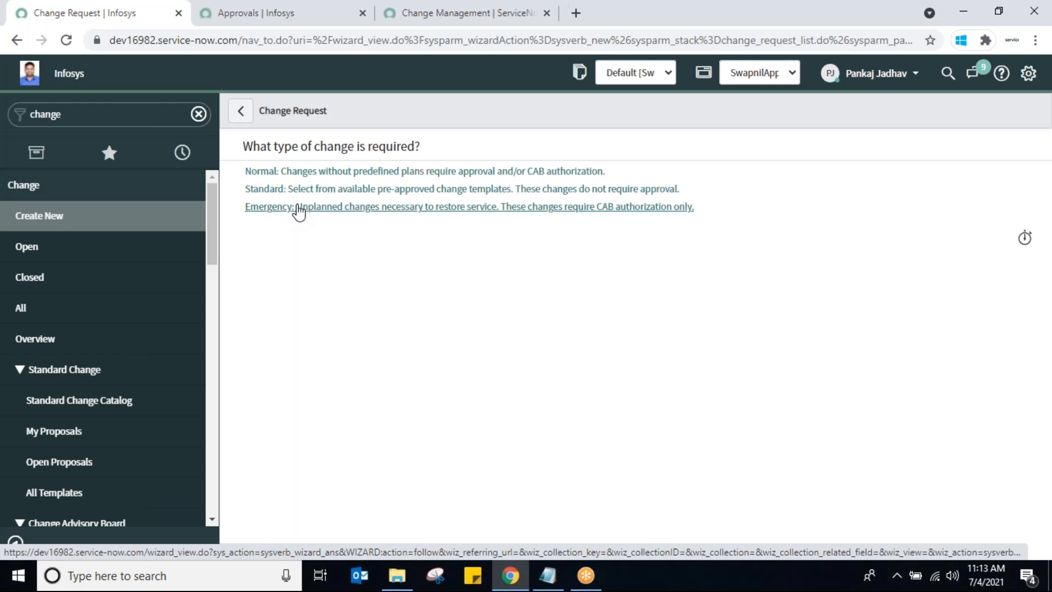
click(298, 209)
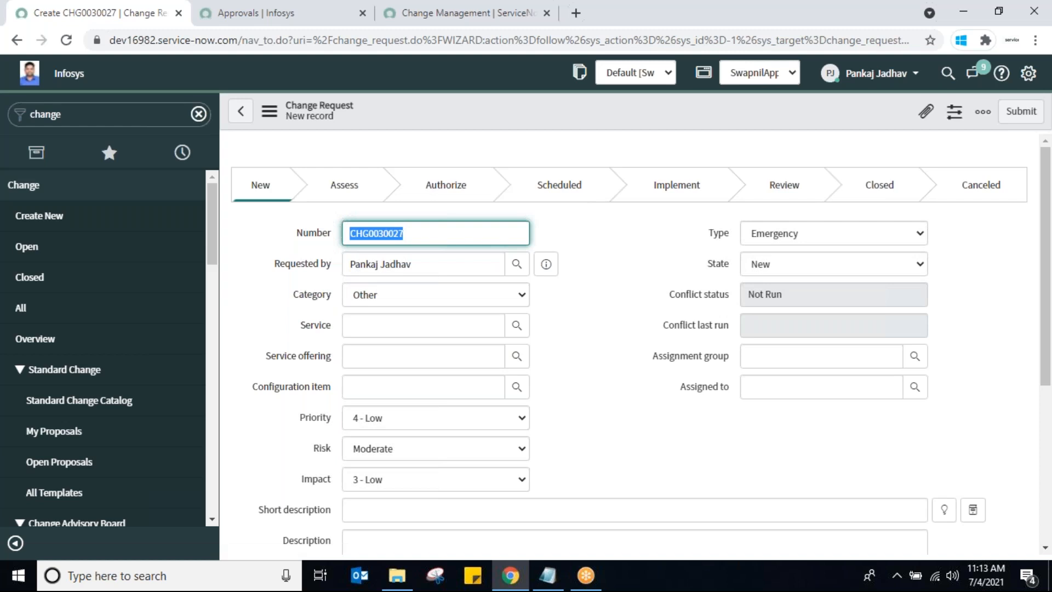
drag(1047, 372, 1047, 528)
click(577, 237)
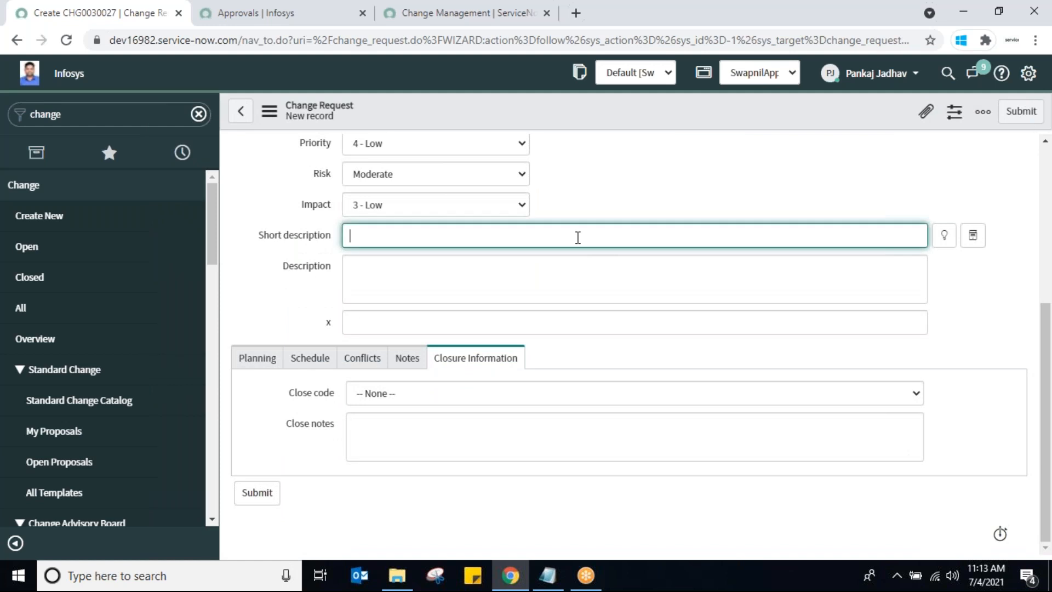
click(554, 271)
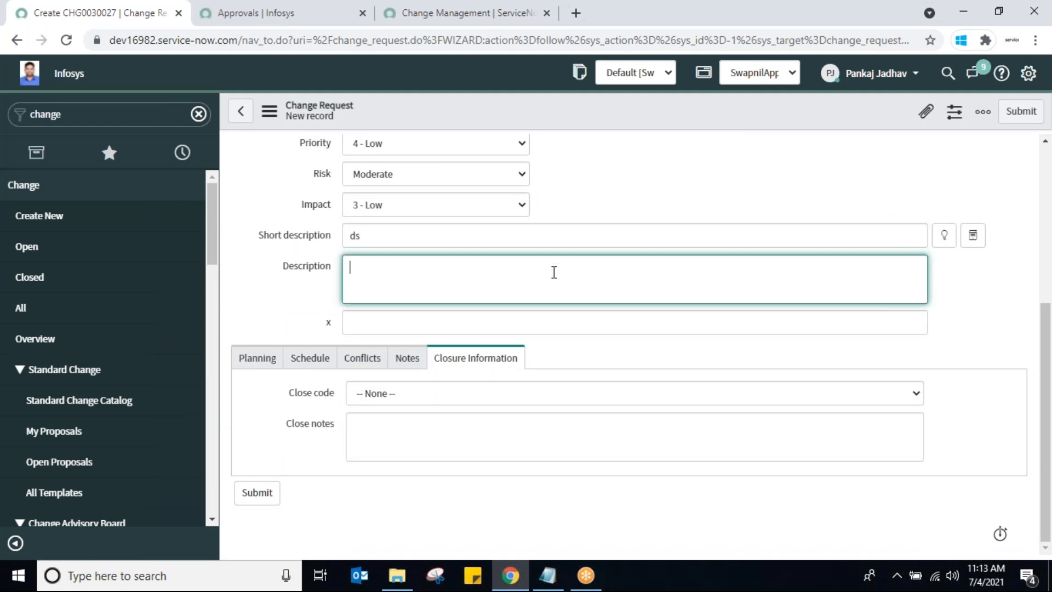
Fill the planning section's justification, implementation plan, risk and impact analysis, backout plan and test plan each with "c"
click(261, 367)
click(417, 424)
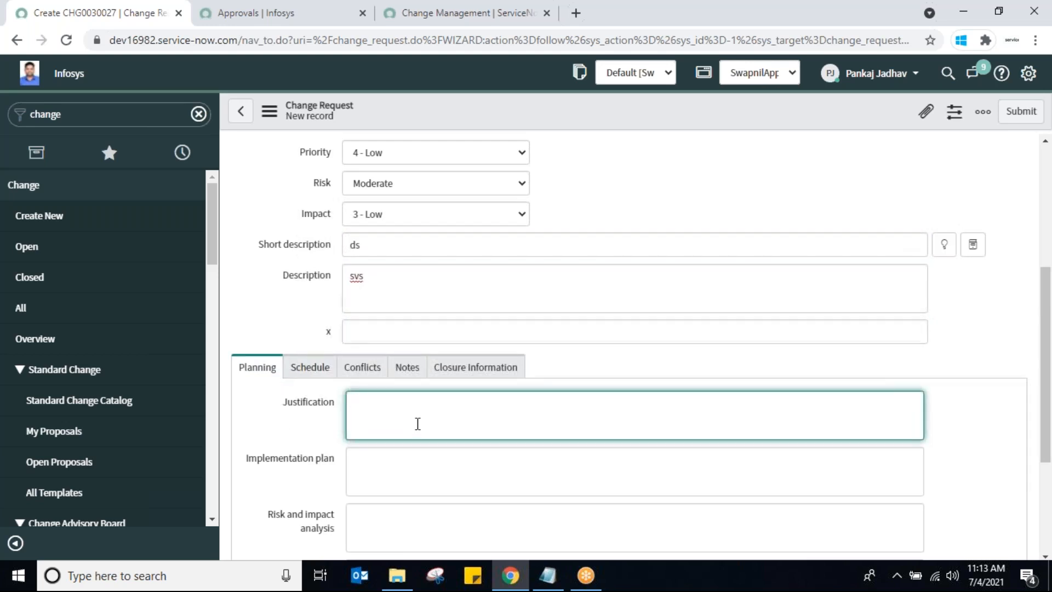
click(410, 464)
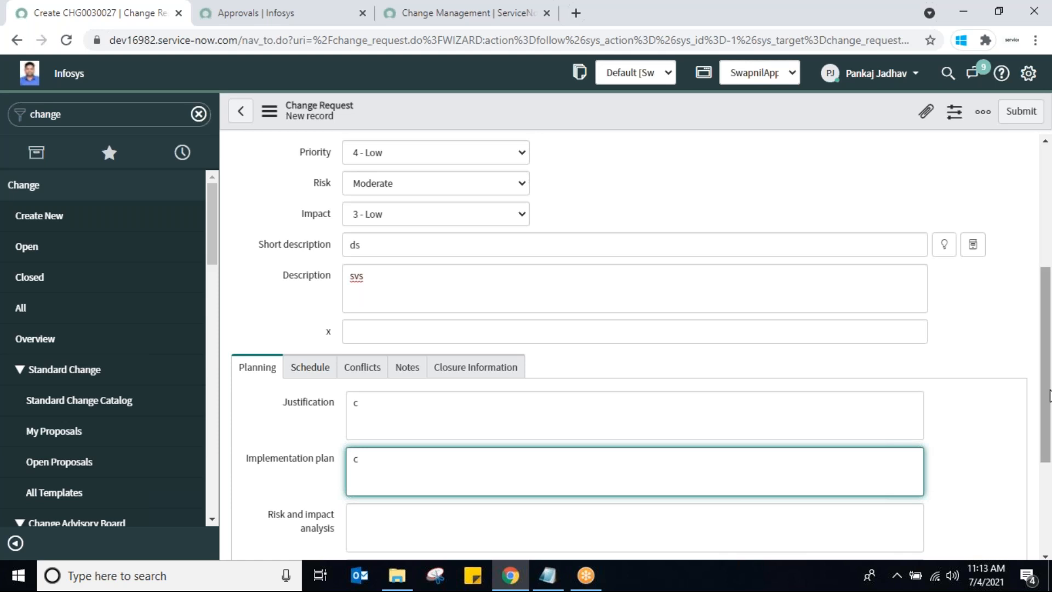
scroll(1045, 411, down, 3)
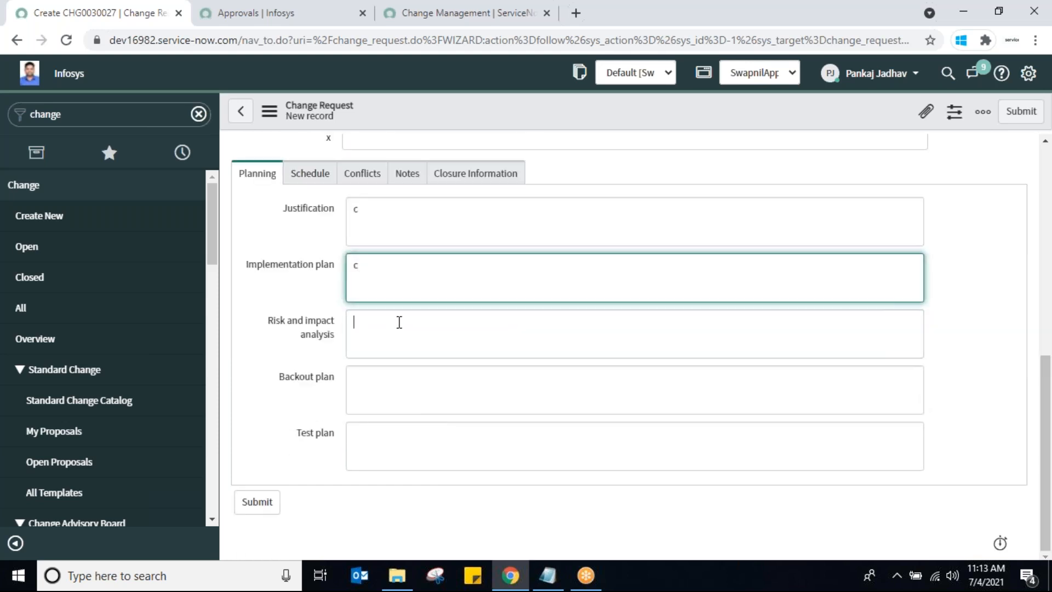
click(426, 381)
text(c)
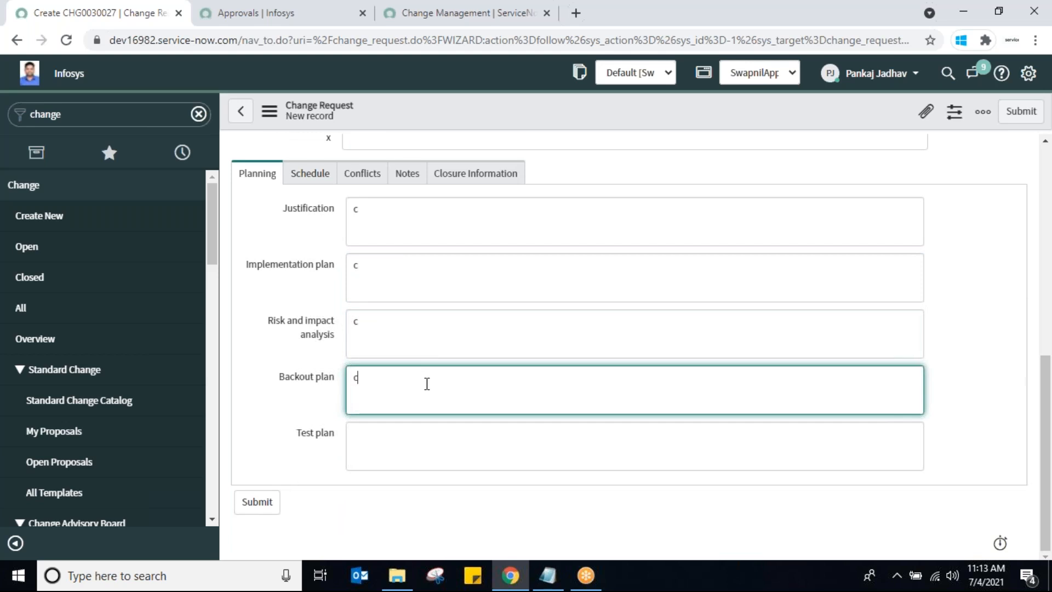
click(445, 451)
text(c)
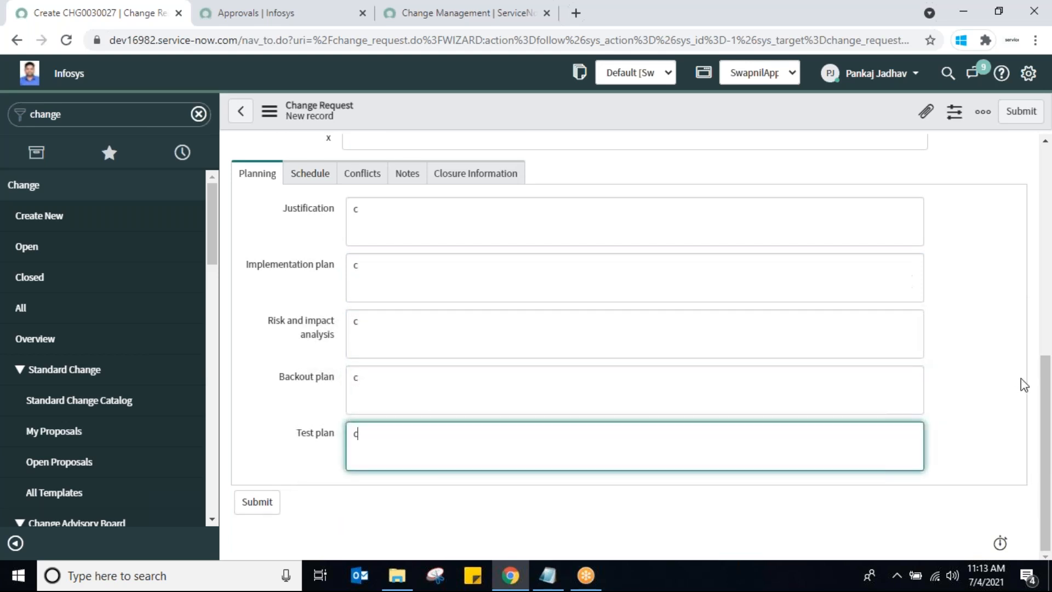
Set the actual start date to 2021-07-10 and the actual end date to 2021-07-11 in the change request's schedule
scroll(1044, 378, up, 1)
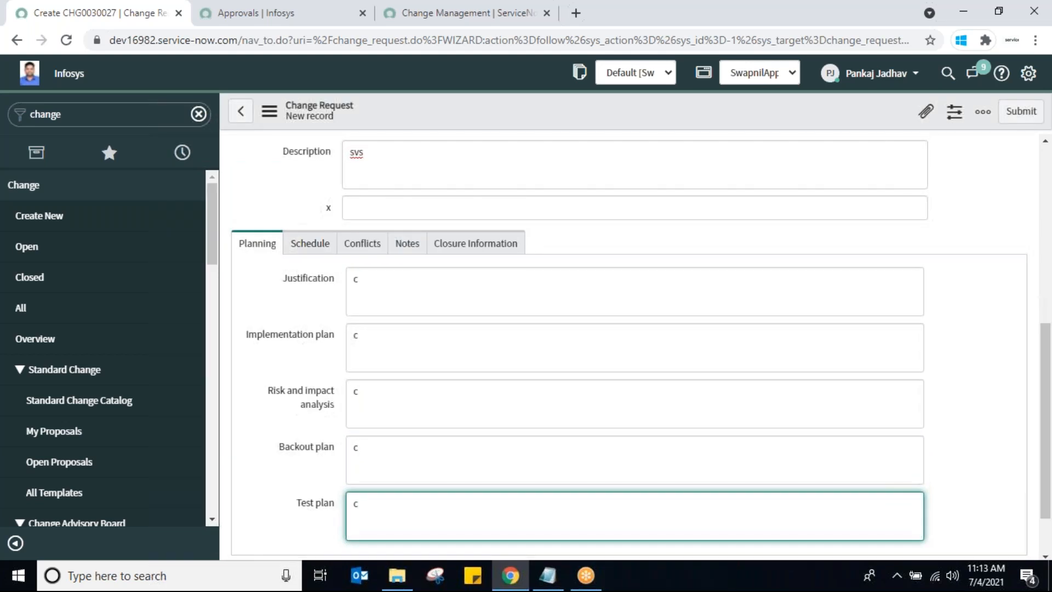
click(310, 247)
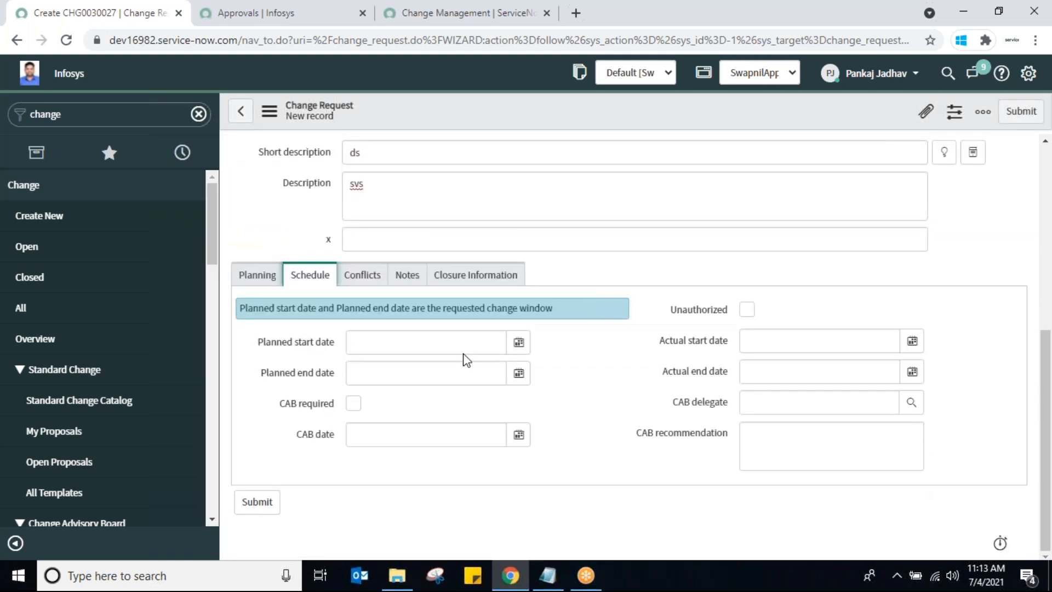
click(912, 342)
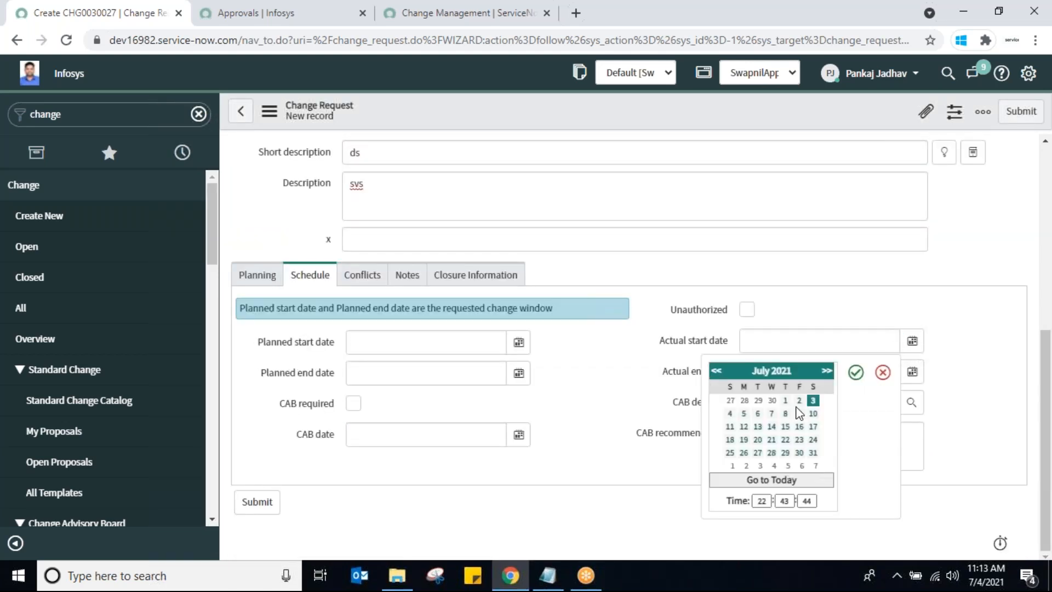
click(813, 414)
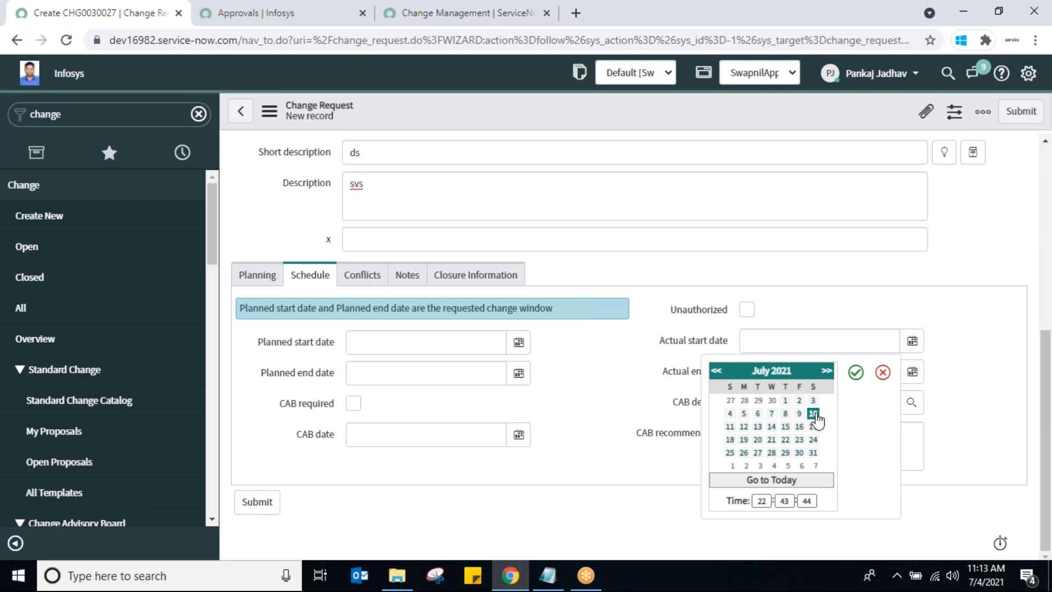
click(855, 372)
key(Tab)
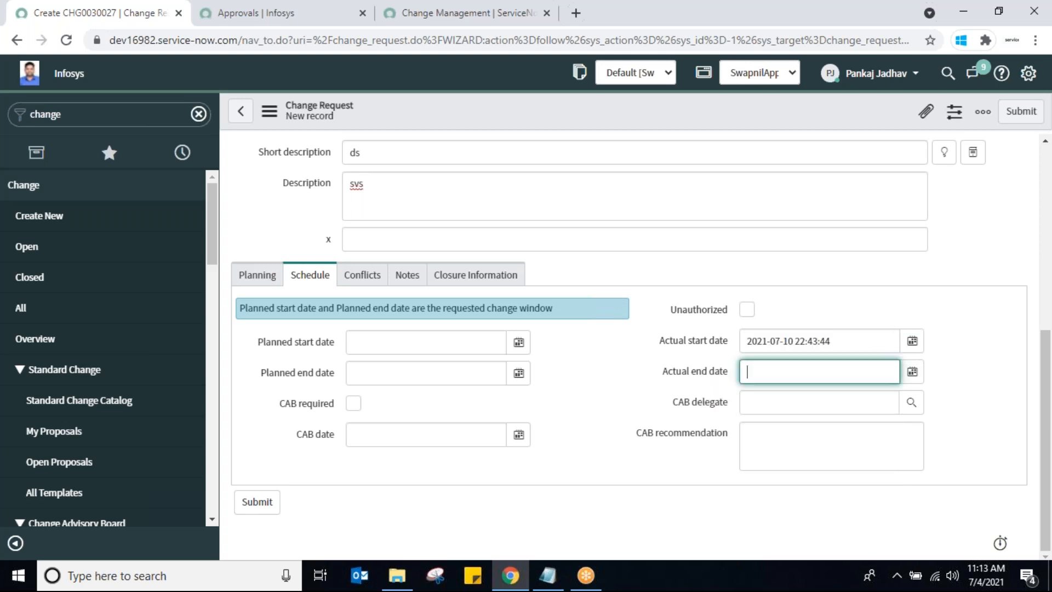
click(912, 372)
click(730, 457)
click(855, 403)
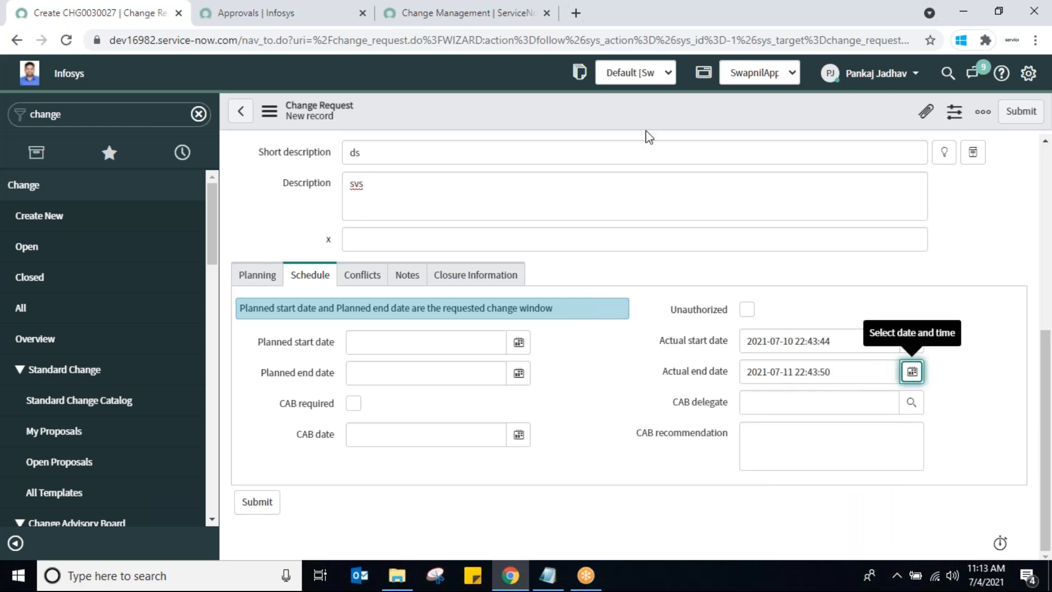
Save the emergency change request and request its approval with Change Management as the assignment group
right_click(625, 116)
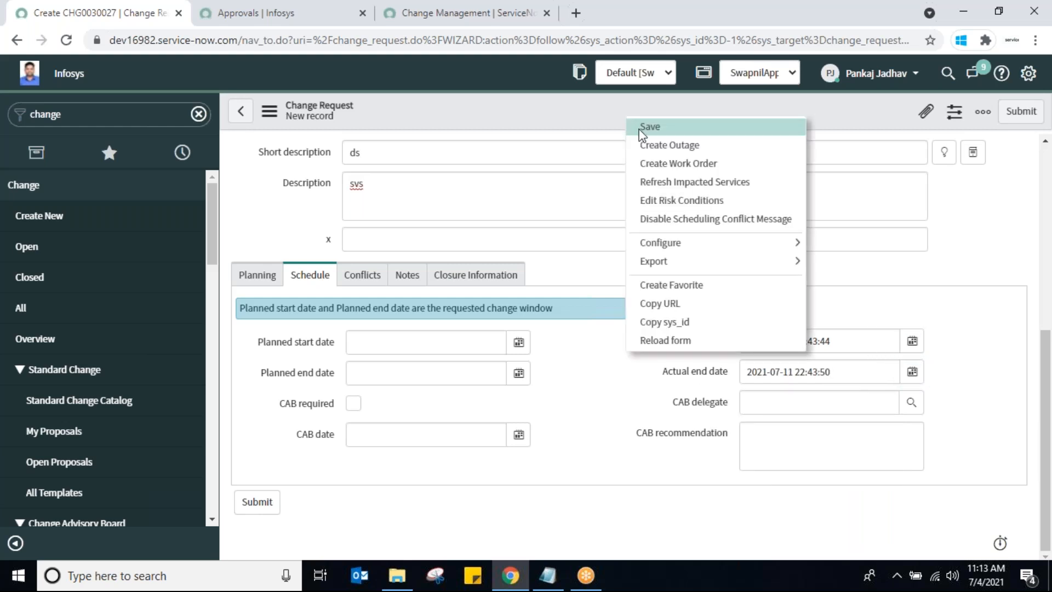
click(649, 127)
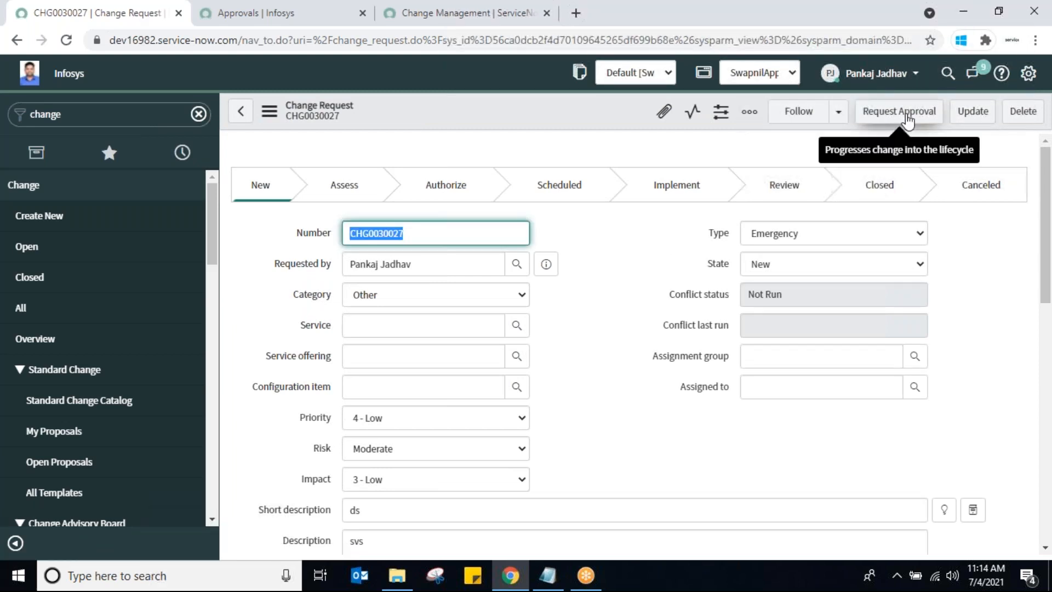
click(907, 120)
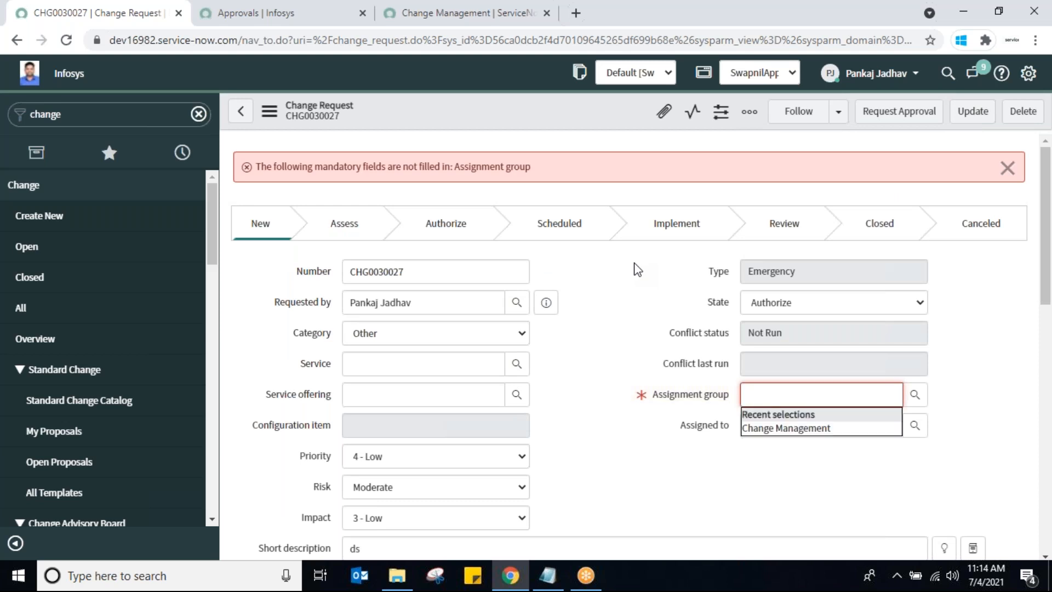
click(812, 427)
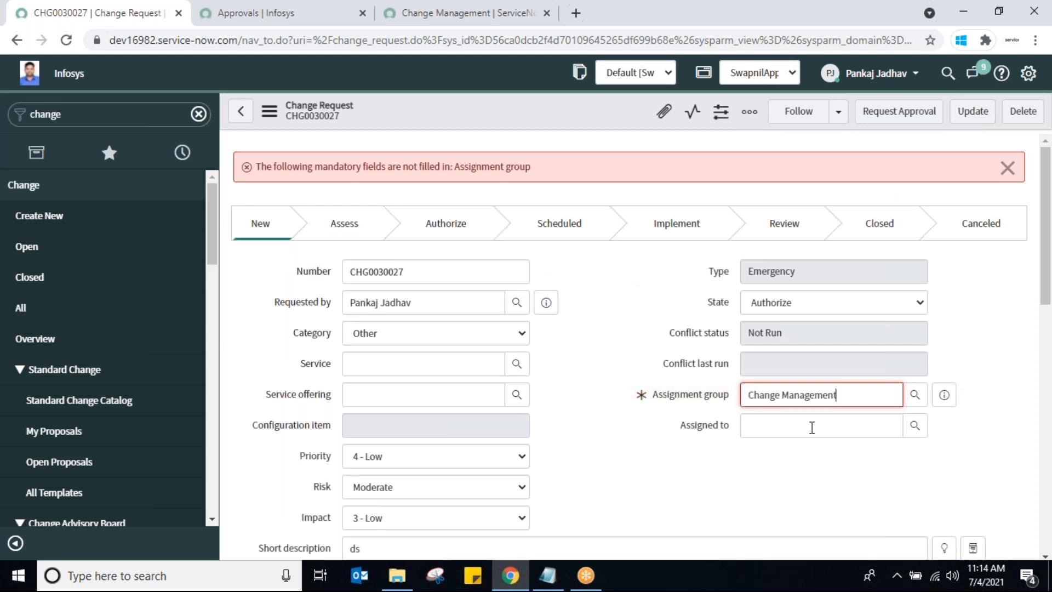
click(898, 113)
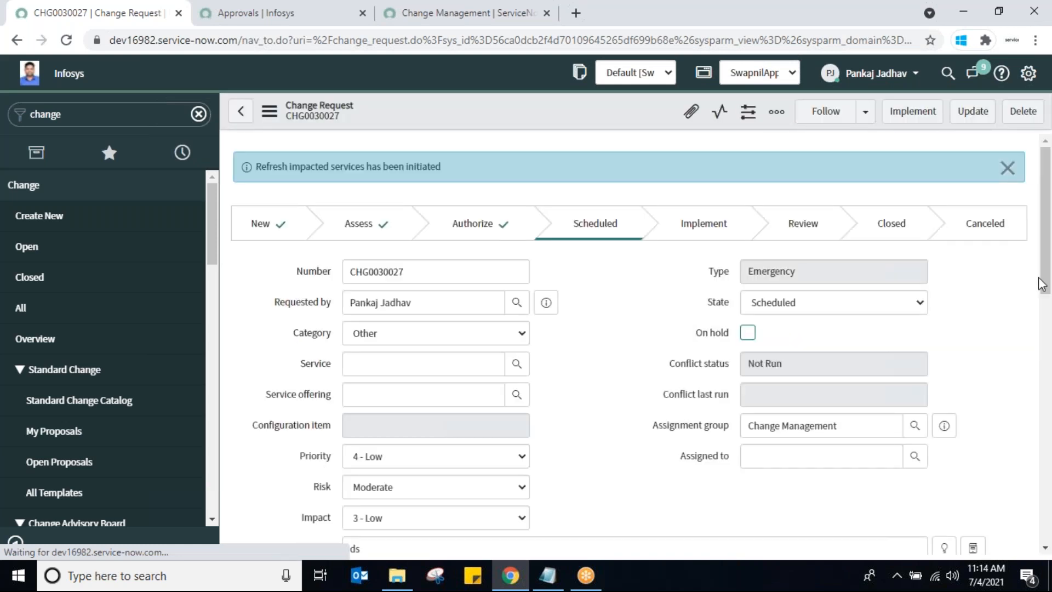
Mark CAB as required in the schedule and move the emergency change to the Implement stage
scroll(1042, 472, down, 1)
scroll(1041, 473, down, 10)
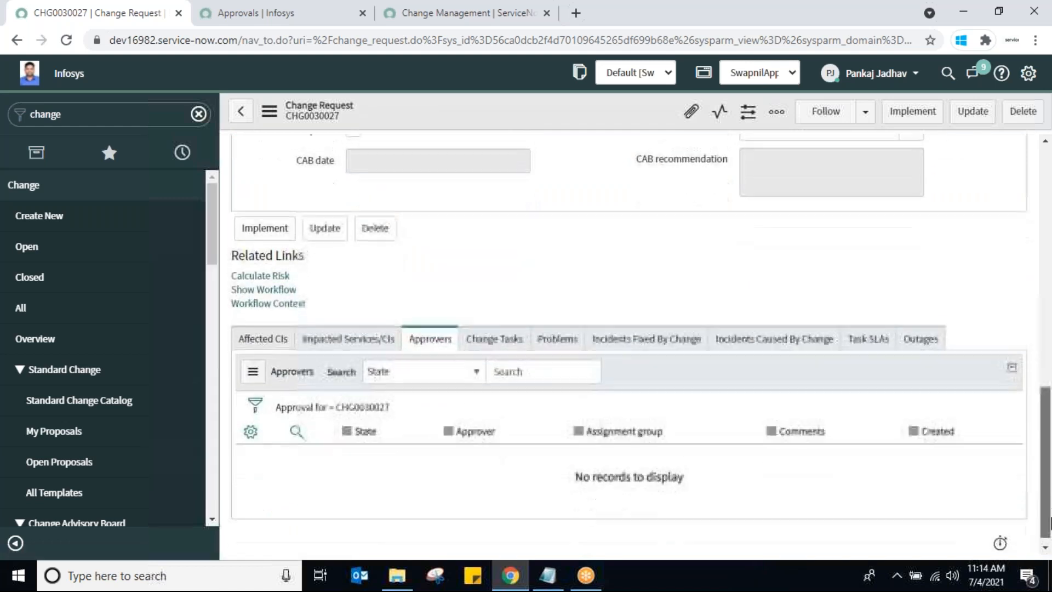
drag(1051, 430, 1051, 297)
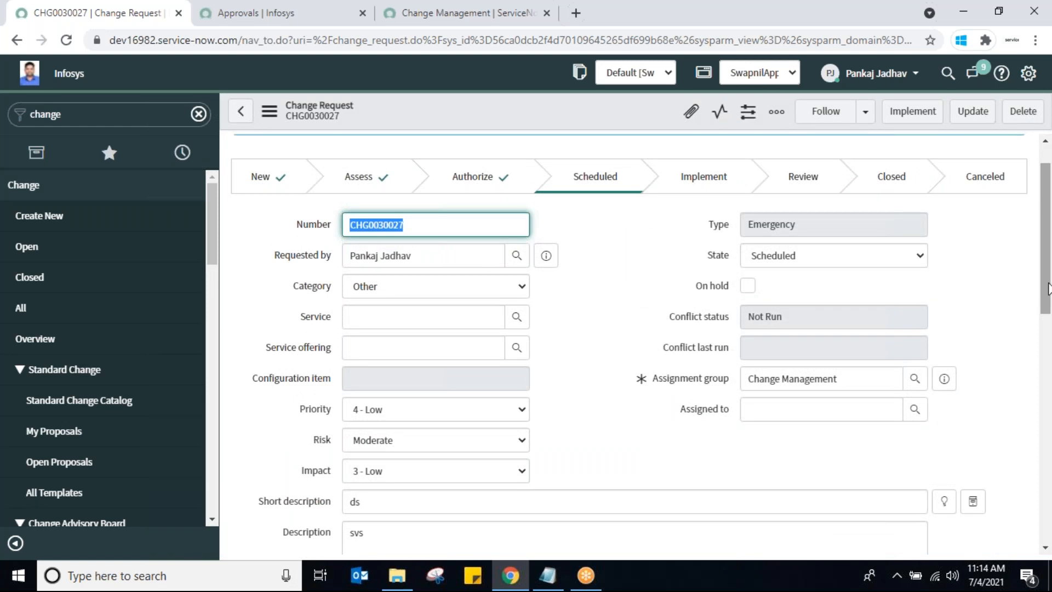
drag(1047, 285, 1049, 446)
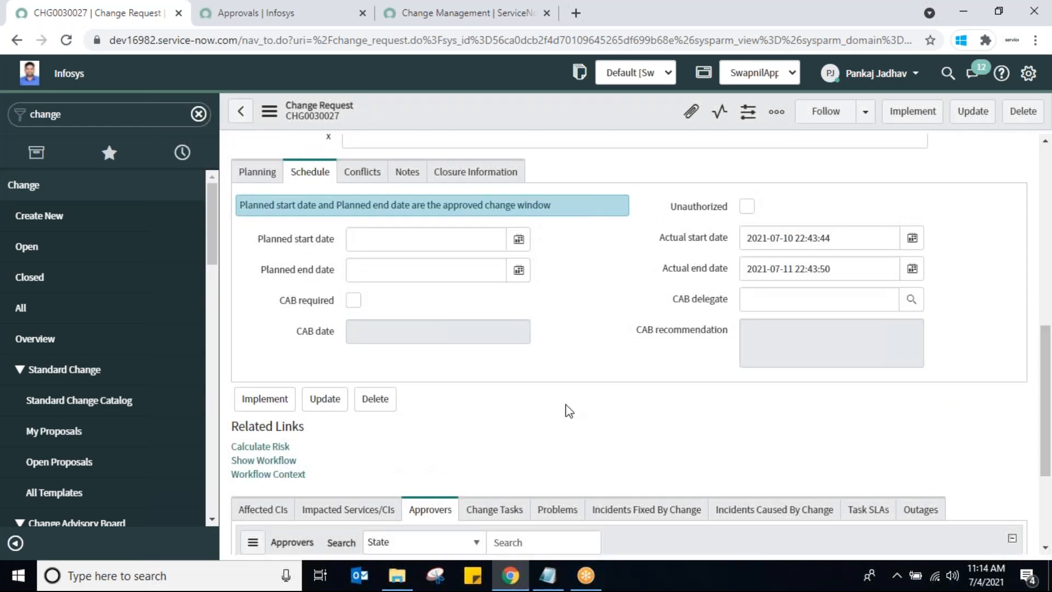
click(354, 300)
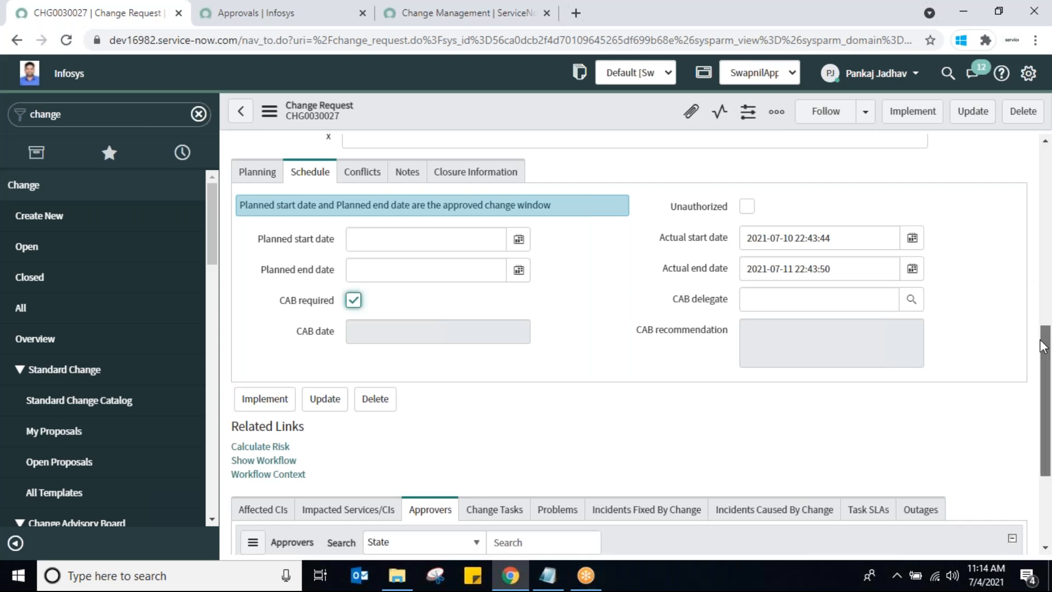
drag(1049, 329, 1049, 144)
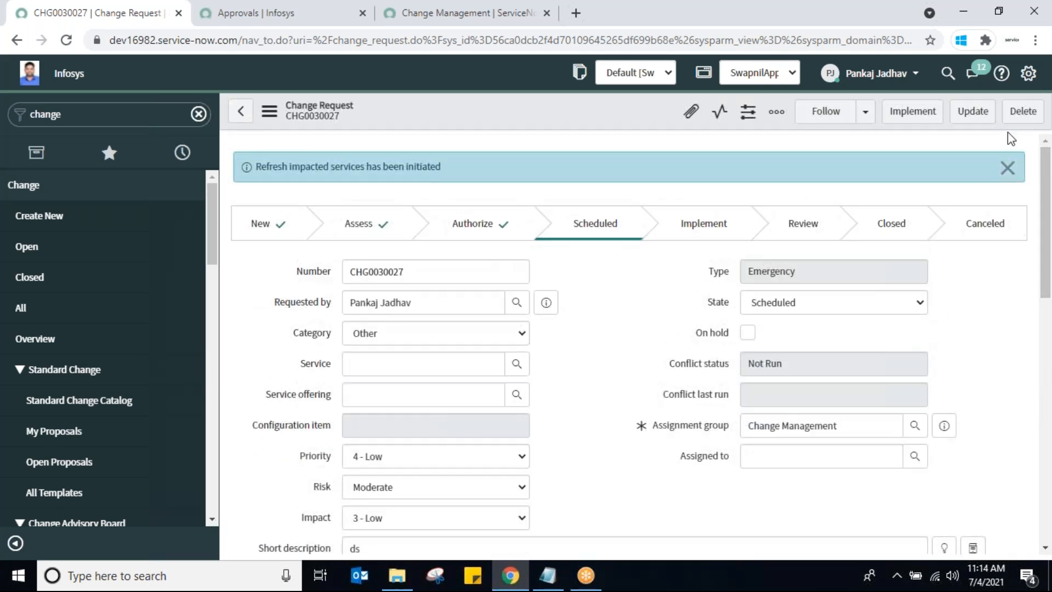
click(906, 113)
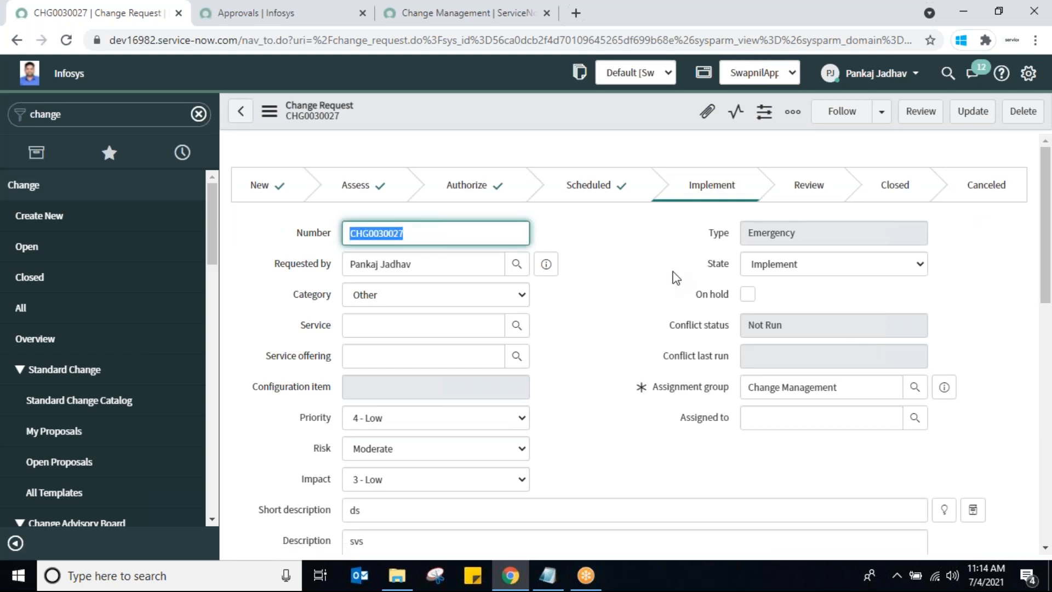
Start another new Emergency change request and assign it to the Change Management group
click(35, 217)
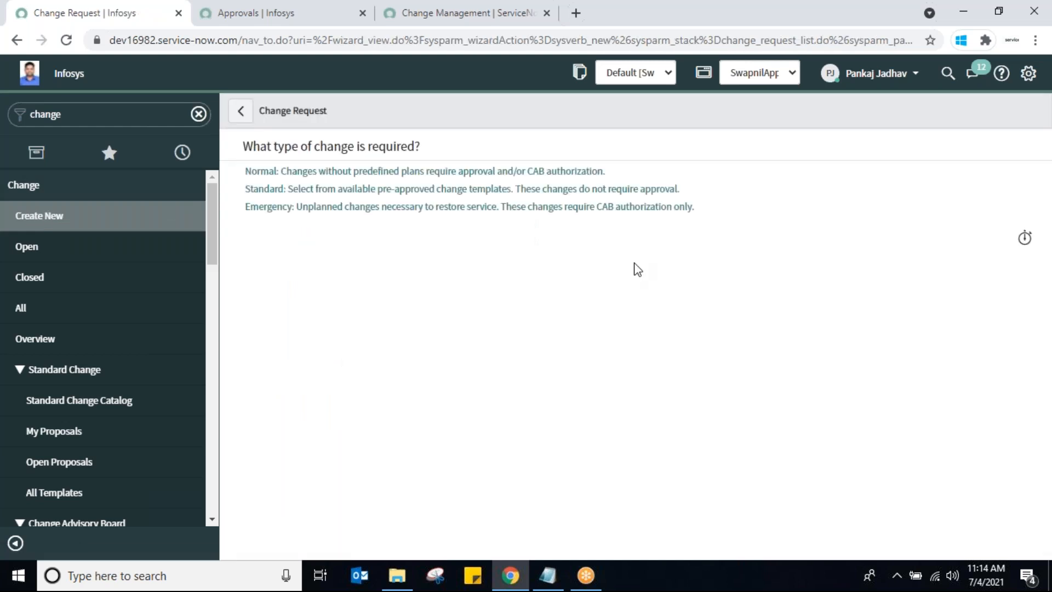
click(516, 212)
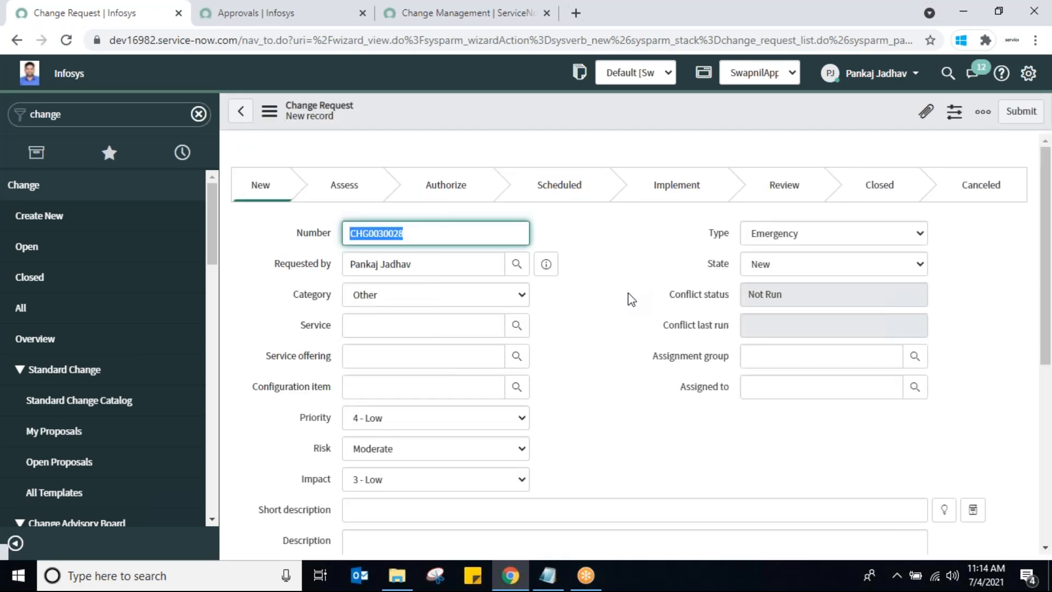
click(819, 356)
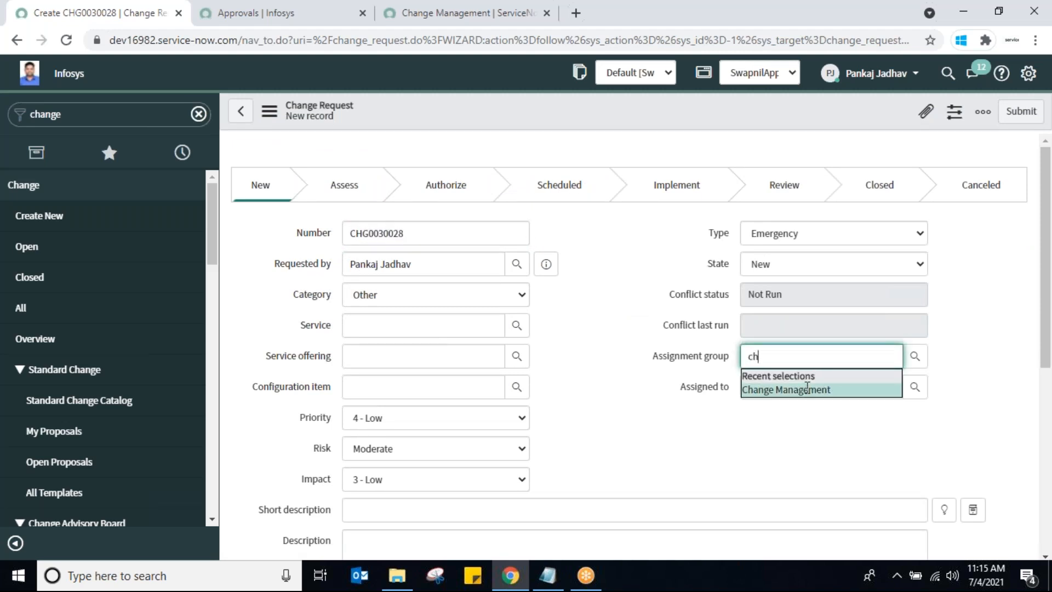
click(807, 389)
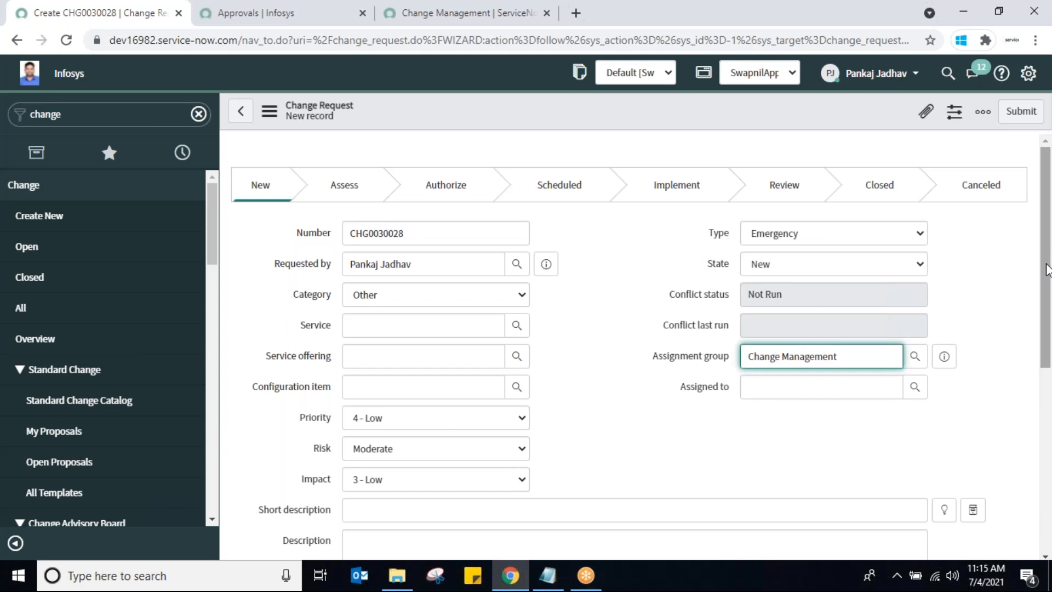
Mark CAB as required in the new request's schedule and set the CAB date to 2021-07-15
scroll(1046, 270, down, 7)
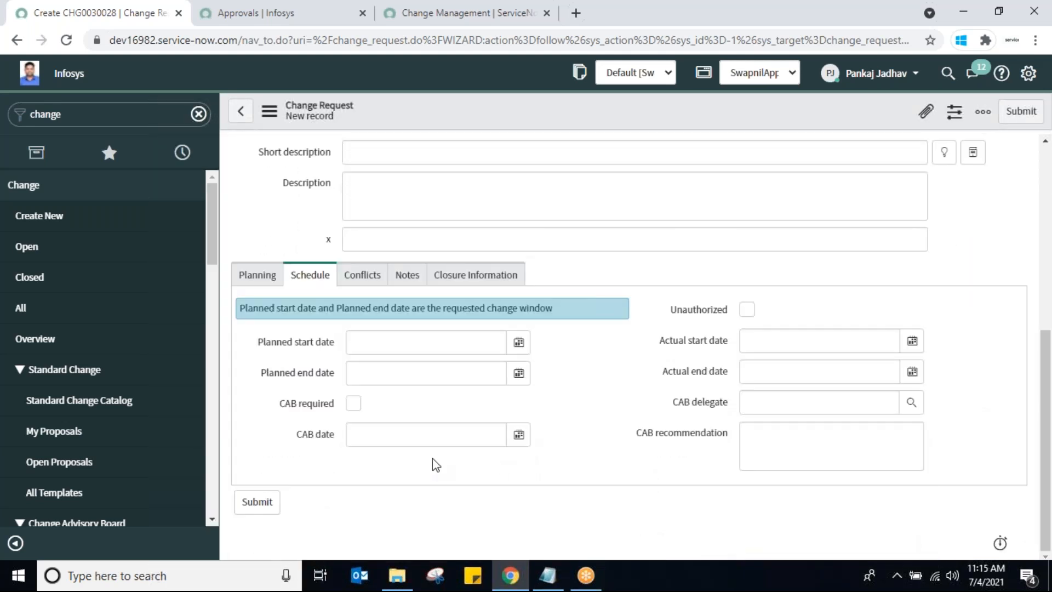
click(353, 404)
click(518, 435)
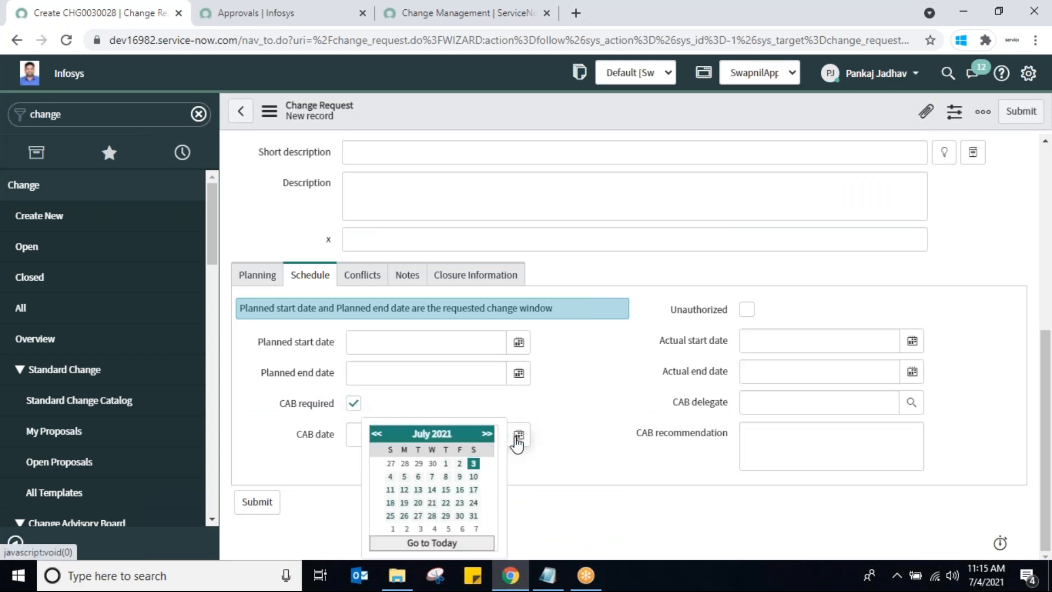
click(445, 489)
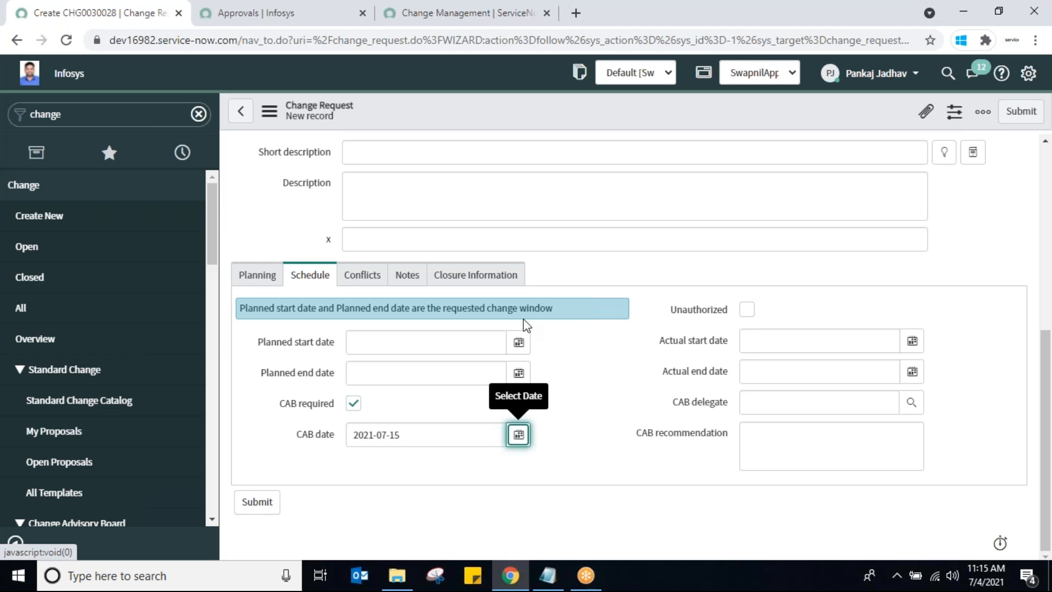
Fill in planning: justification "h", implementation plan "hk", risk and impact analysis "oho", backout plan "ohio" and test plan "ighih"
click(253, 277)
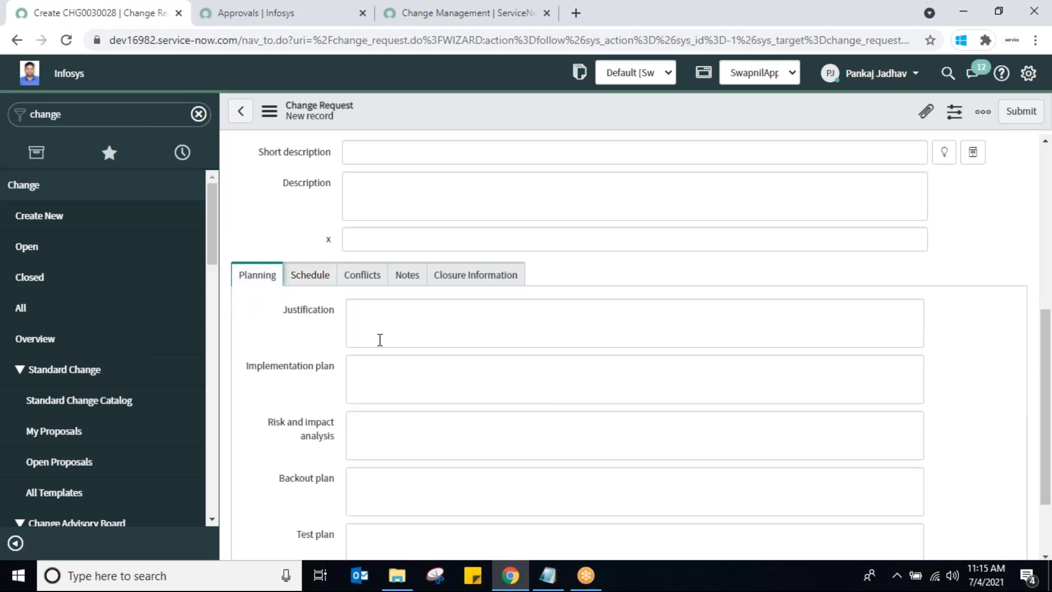
click(406, 345)
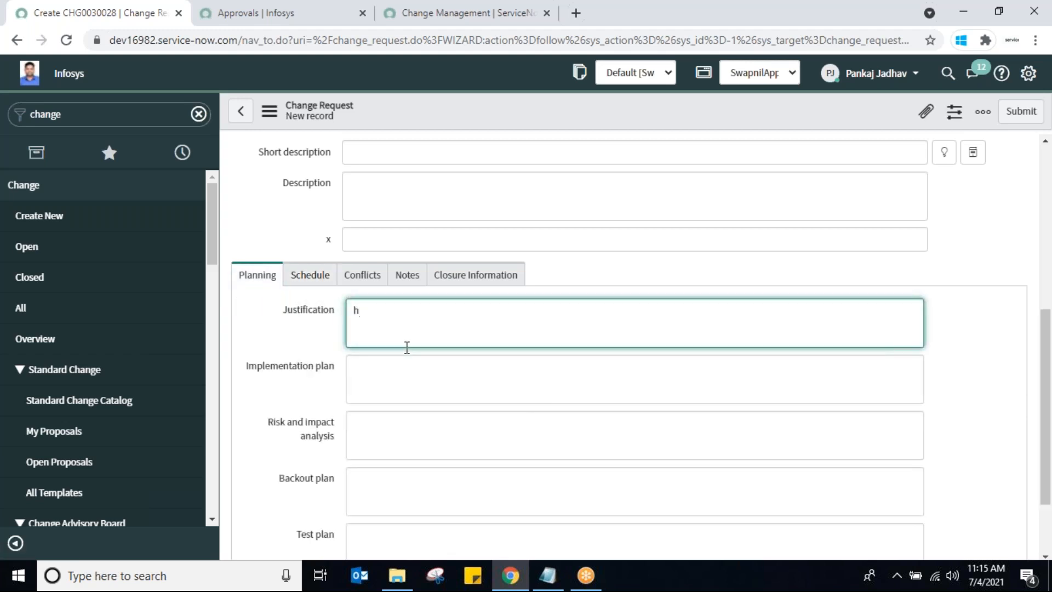
text(hk)
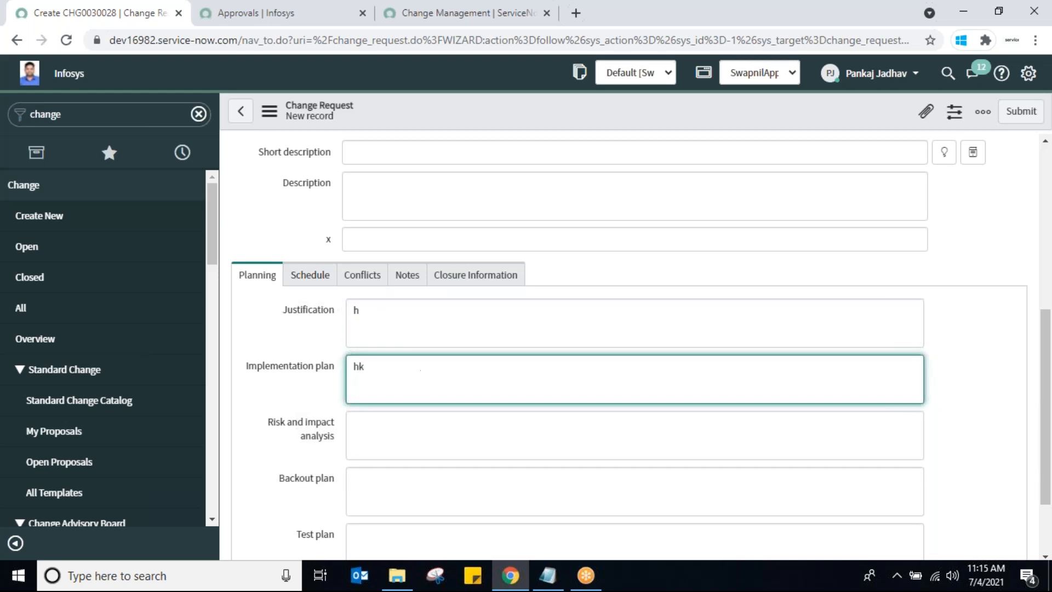
click(445, 447)
text(oho)
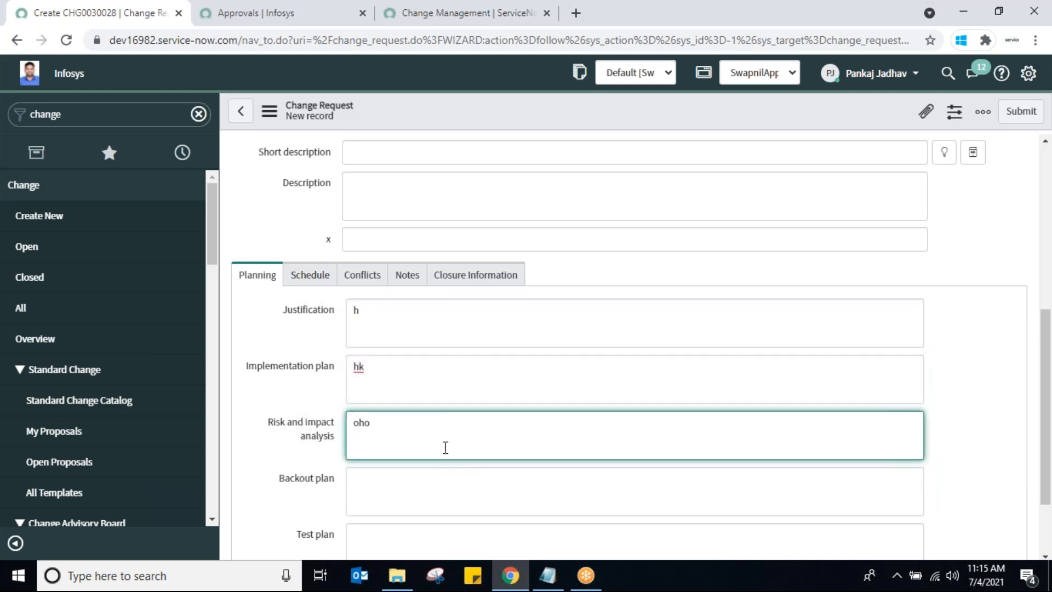
click(445, 483)
text(ohio)
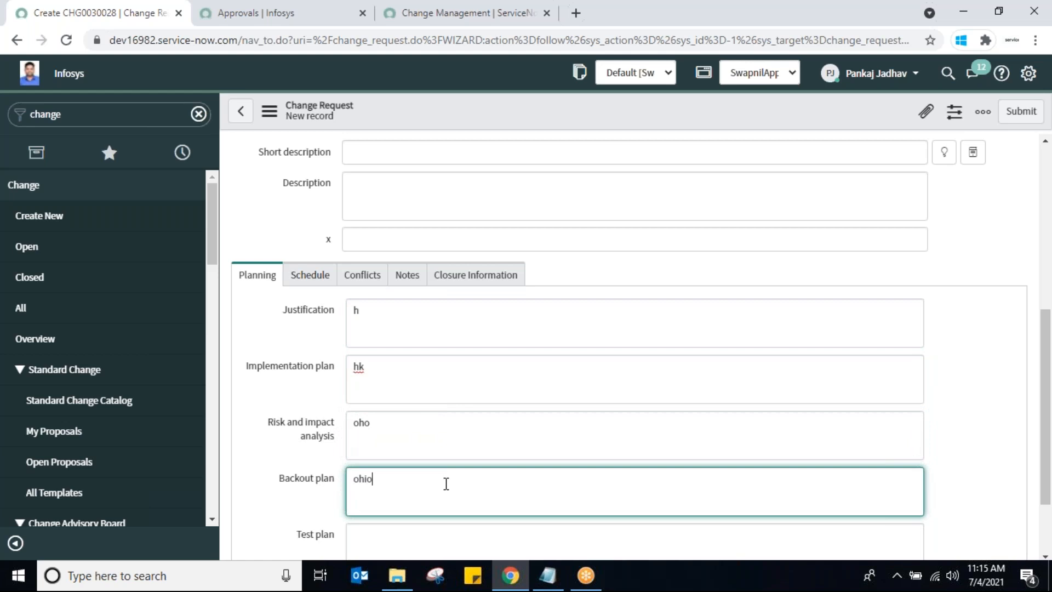
click(457, 546)
text(ighih)
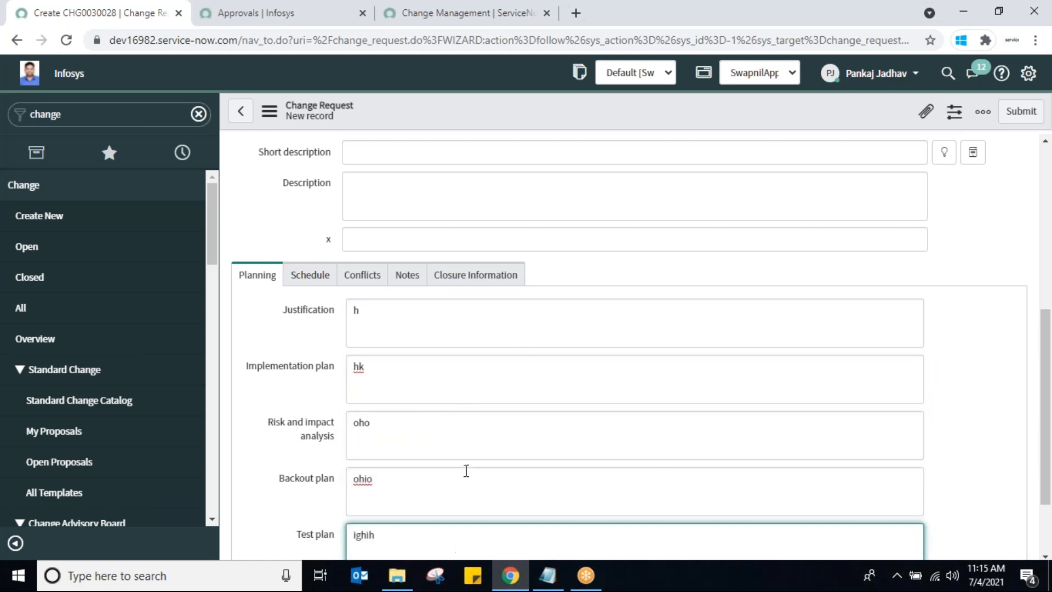
Enter "sd" as both the short description and the description of the new emergency change request
drag(1045, 356, 1048, 236)
click(656, 401)
text(sd)
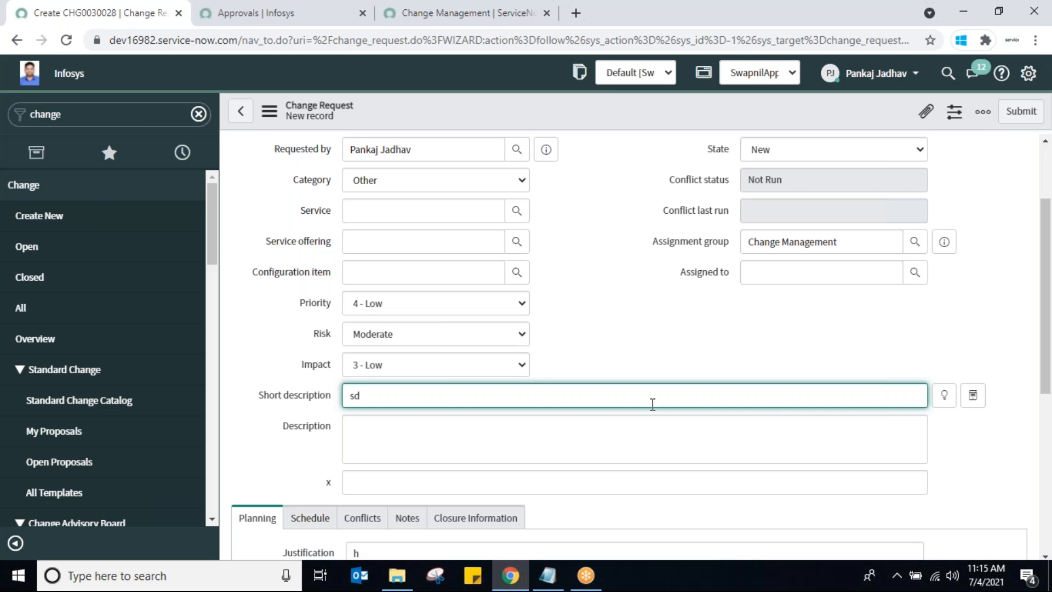
click(629, 437)
text(sd)
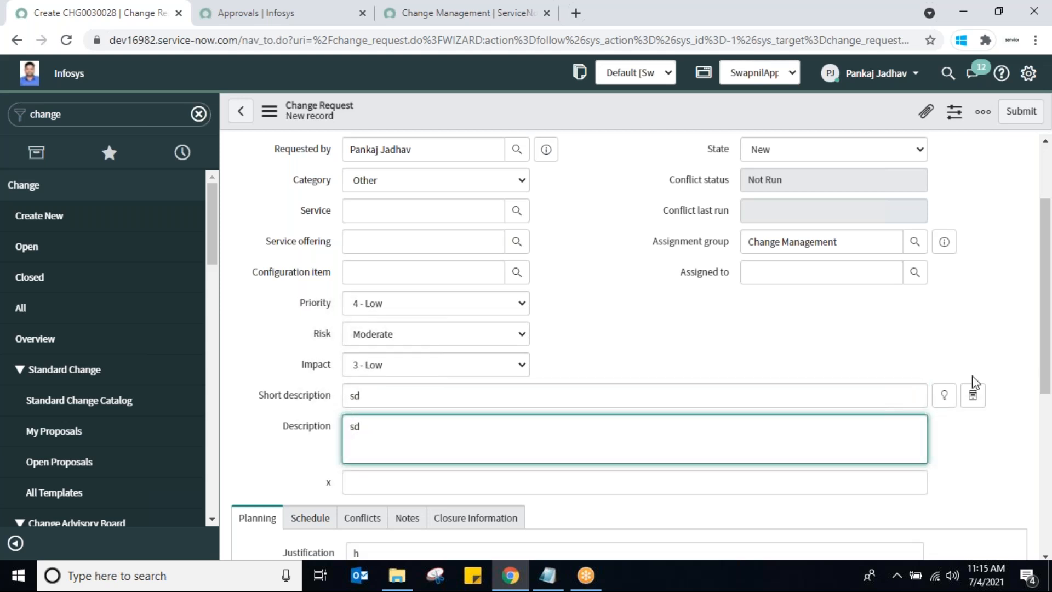
drag(1046, 329, 1043, 238)
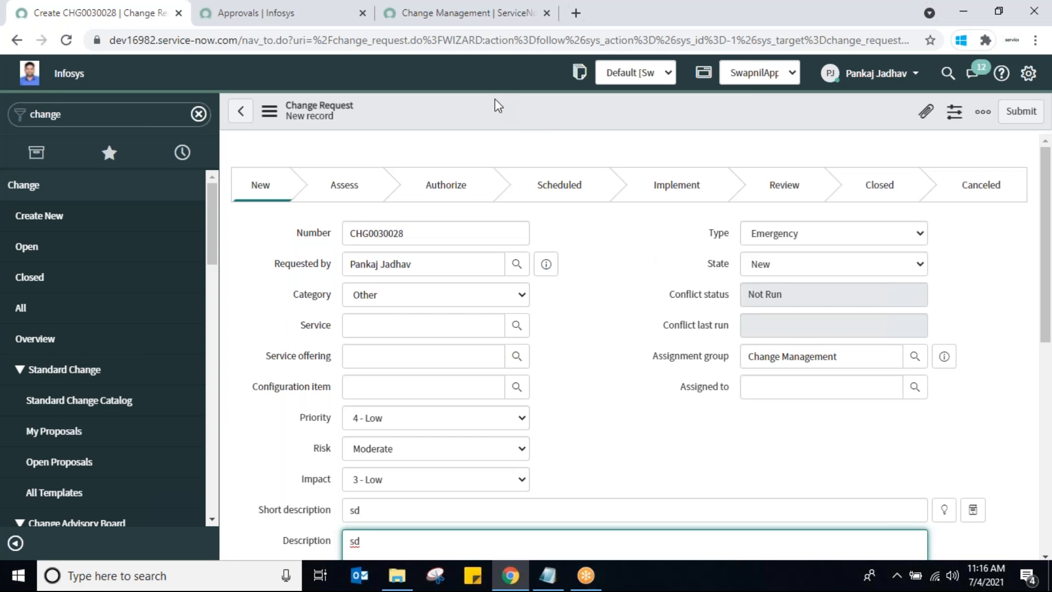
double_click(427, 231)
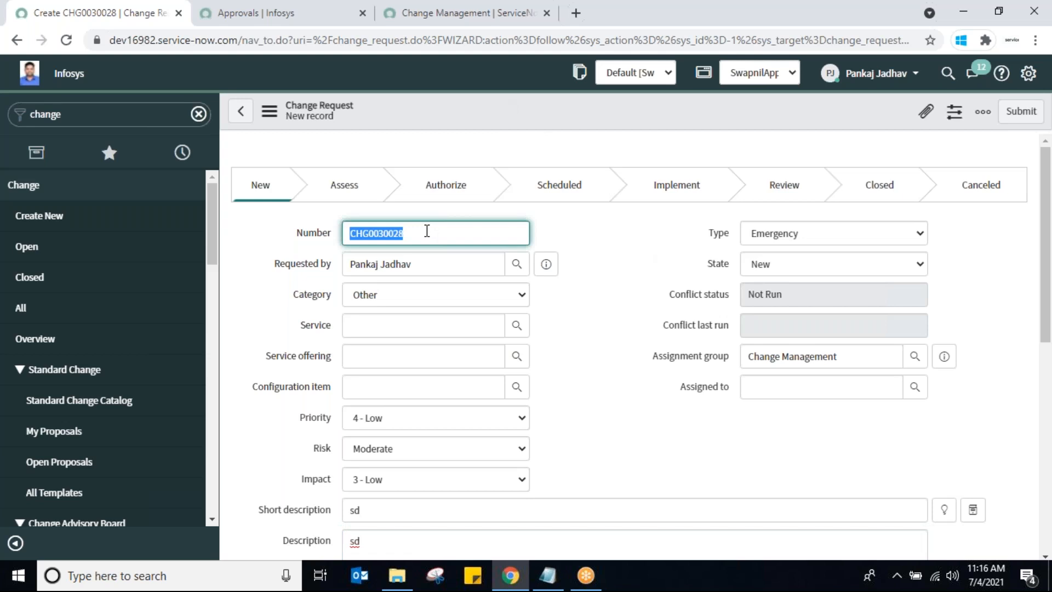
Switch to the approvals browser tab, filter the navigator for "users" and open the Organization users list
click(259, 22)
click(161, 115)
text(us)
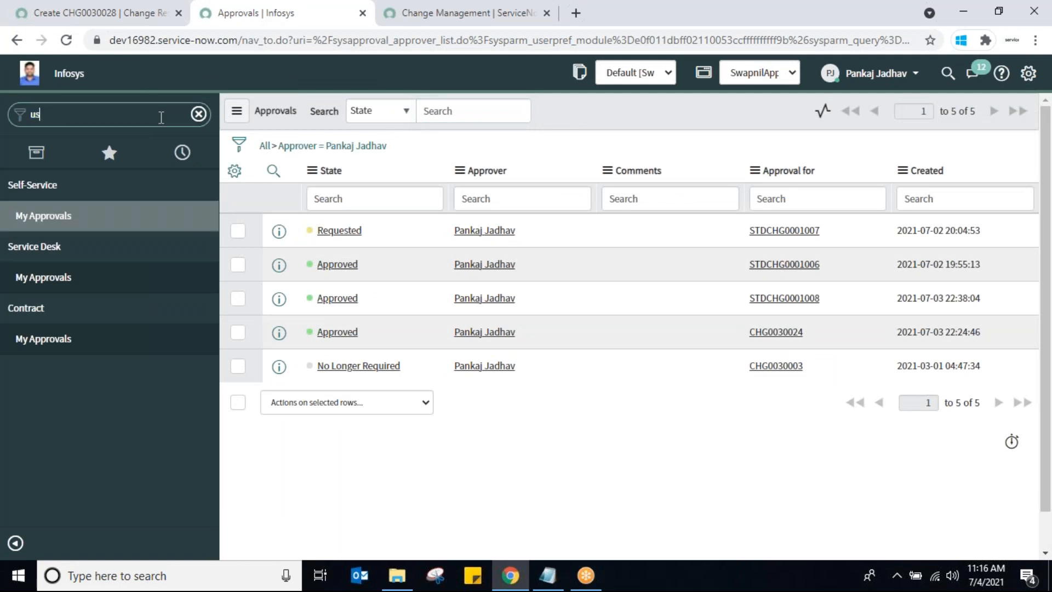
text(ers)
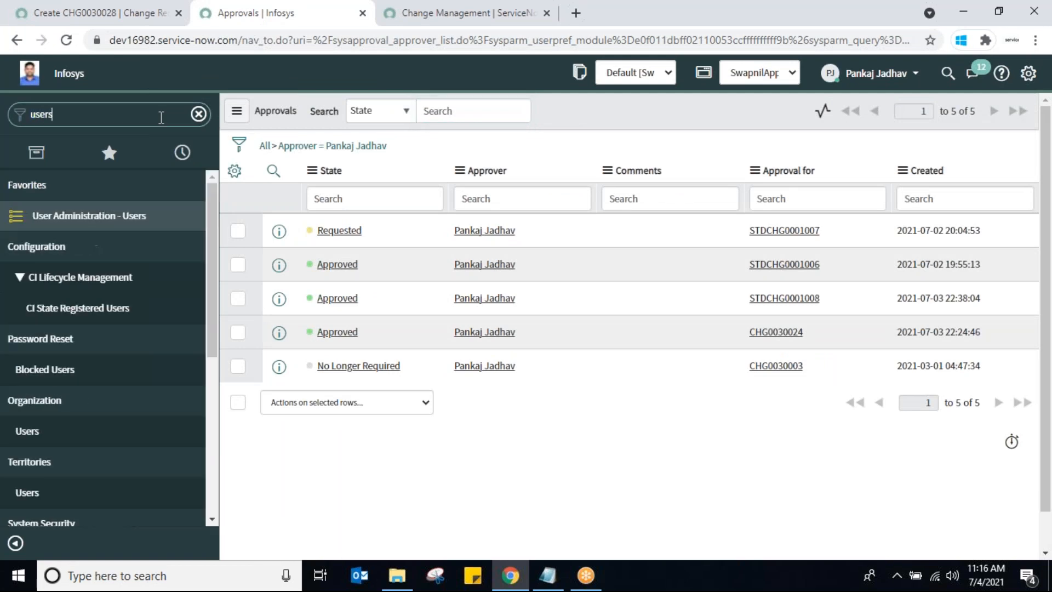
click(25, 432)
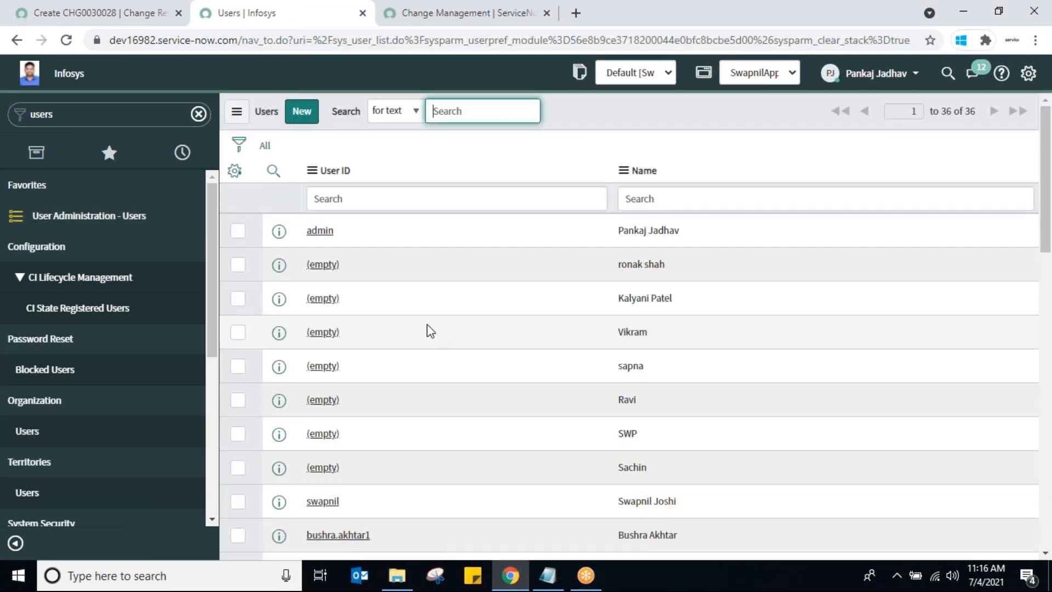
Find the groups list, open the Change Management group and open its member's user record
click(68, 114)
text(gro)
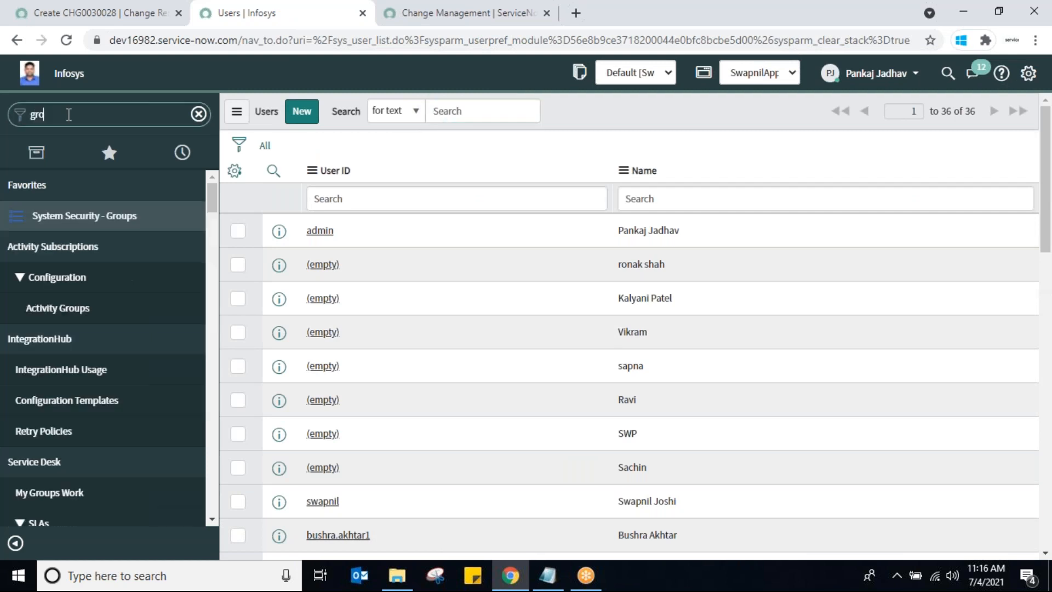
text(ups)
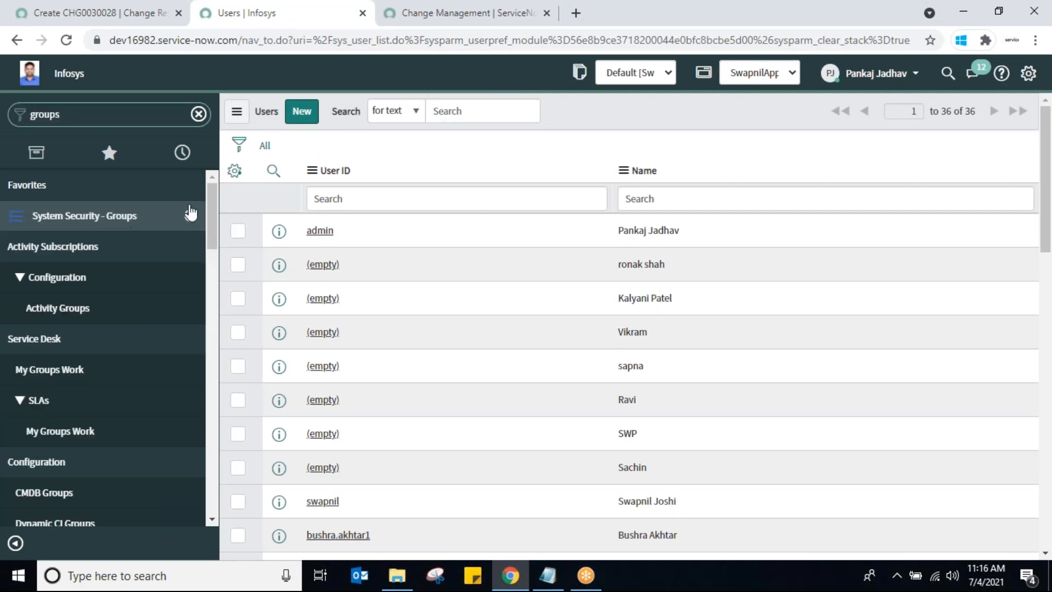
drag(210, 216, 225, 487)
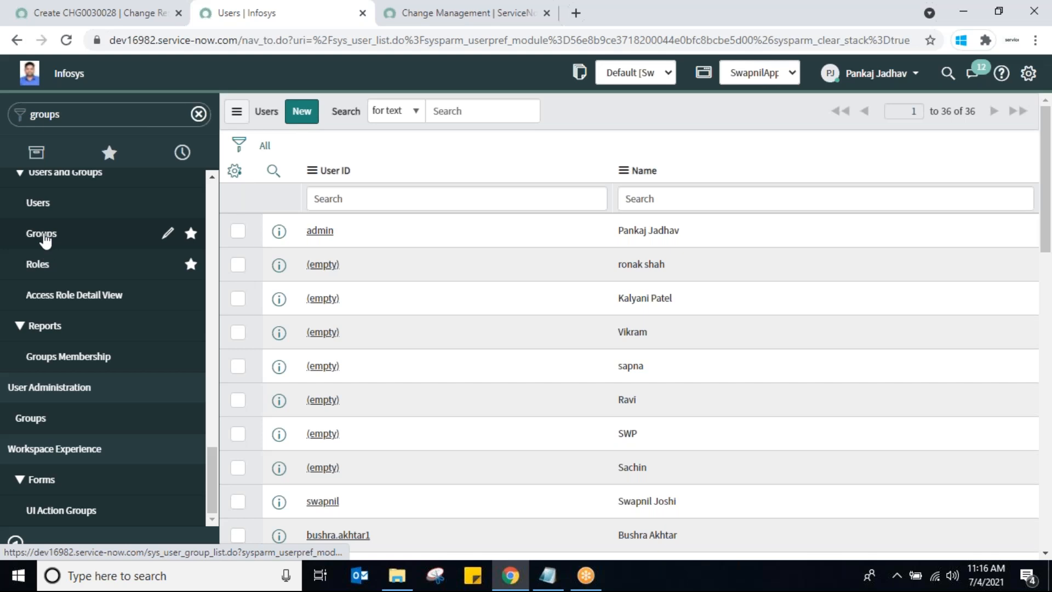
click(43, 236)
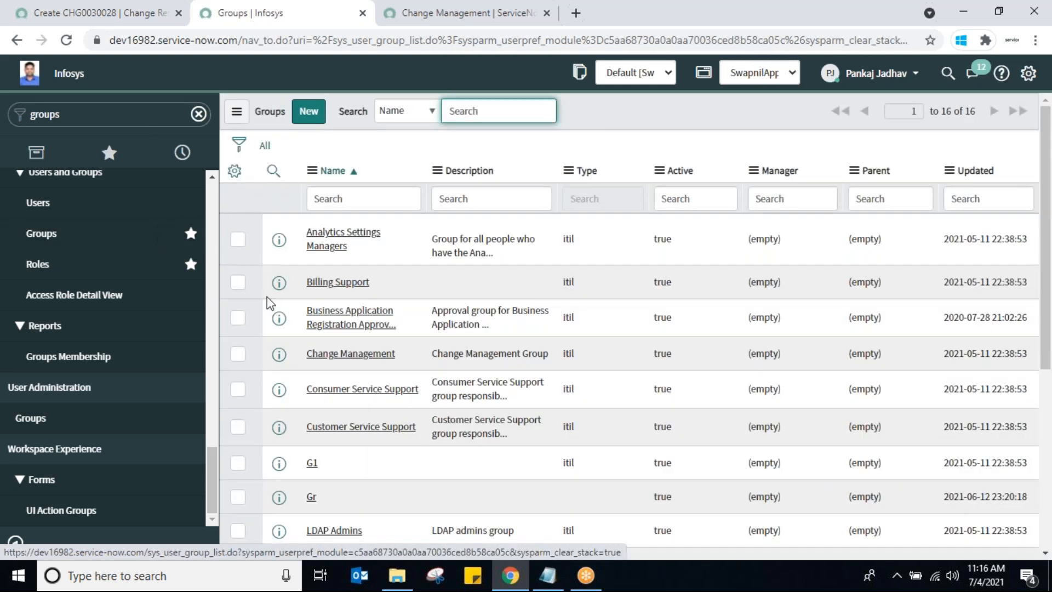
click(346, 356)
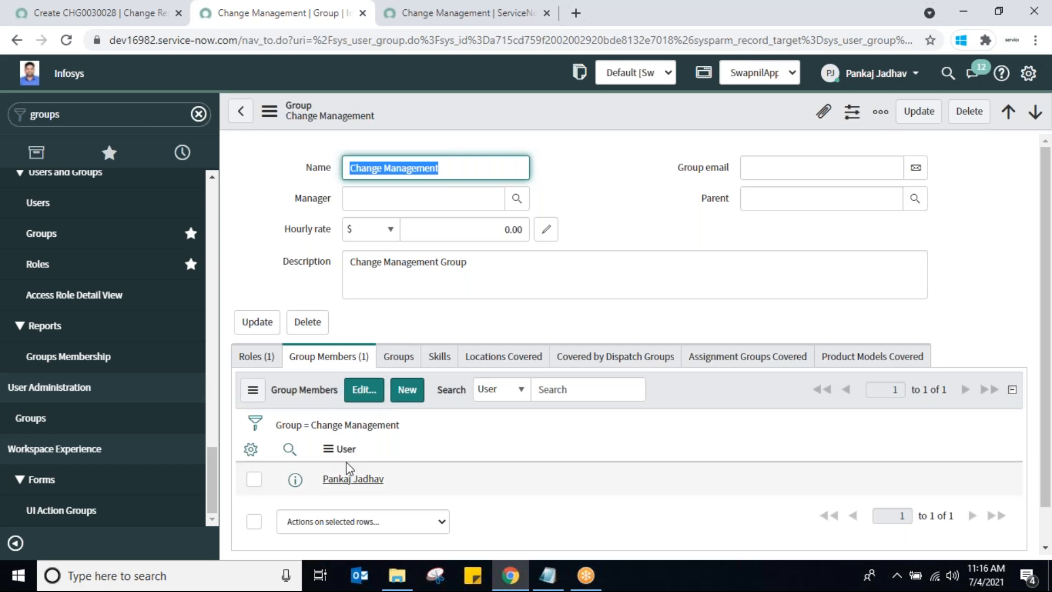
click(350, 481)
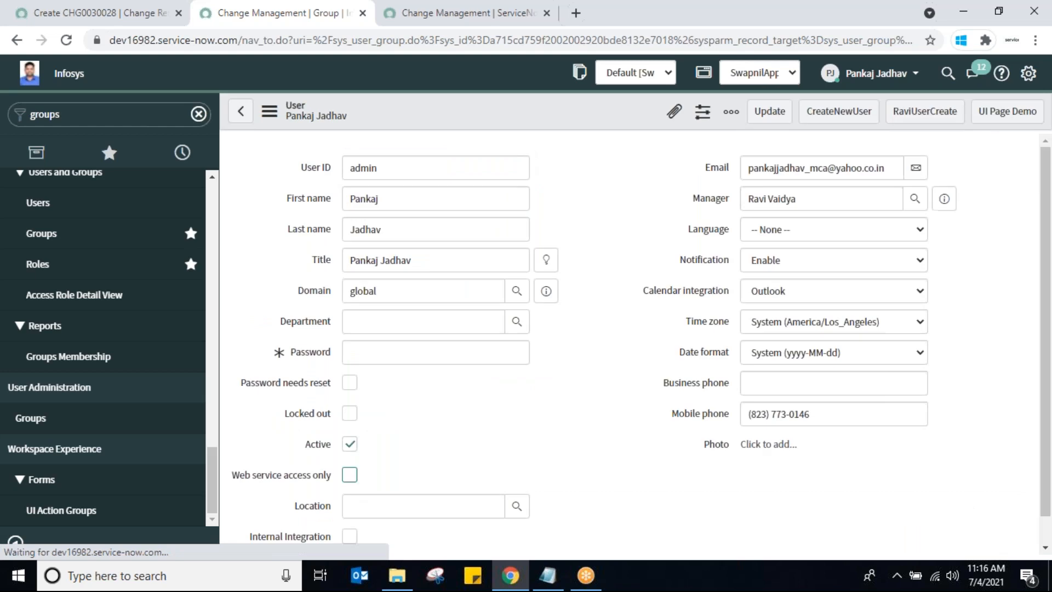
Add the change_manager role to the group member's role list and save it
drag(1047, 191, 1048, 262)
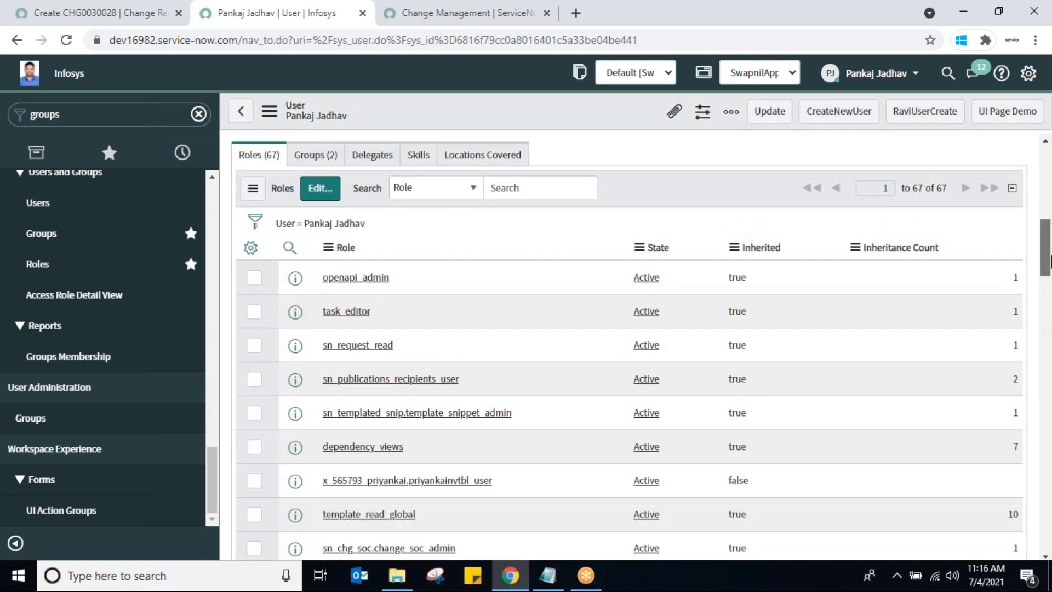
click(321, 189)
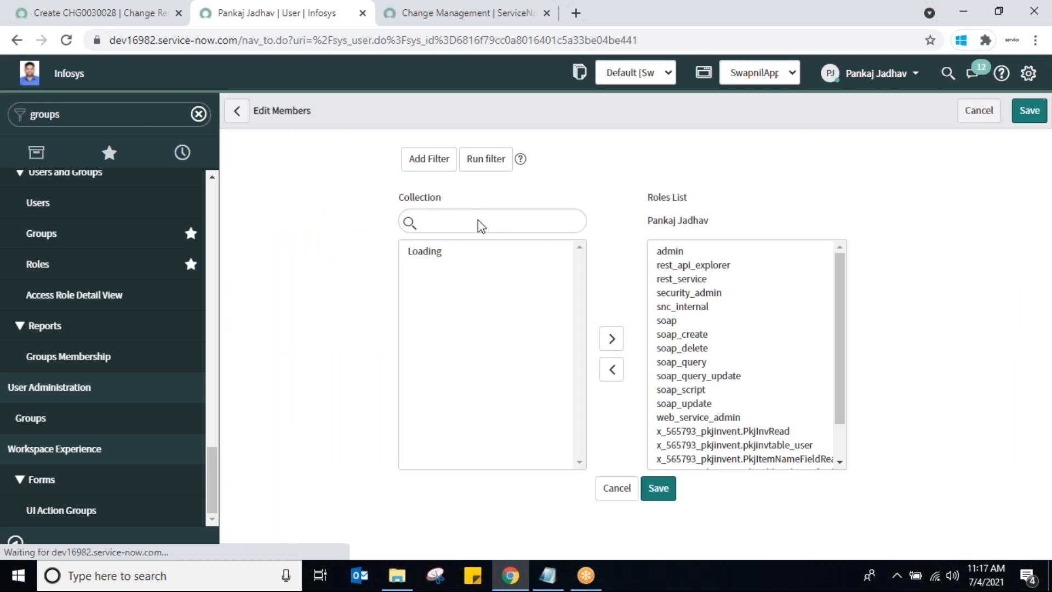
click(474, 295)
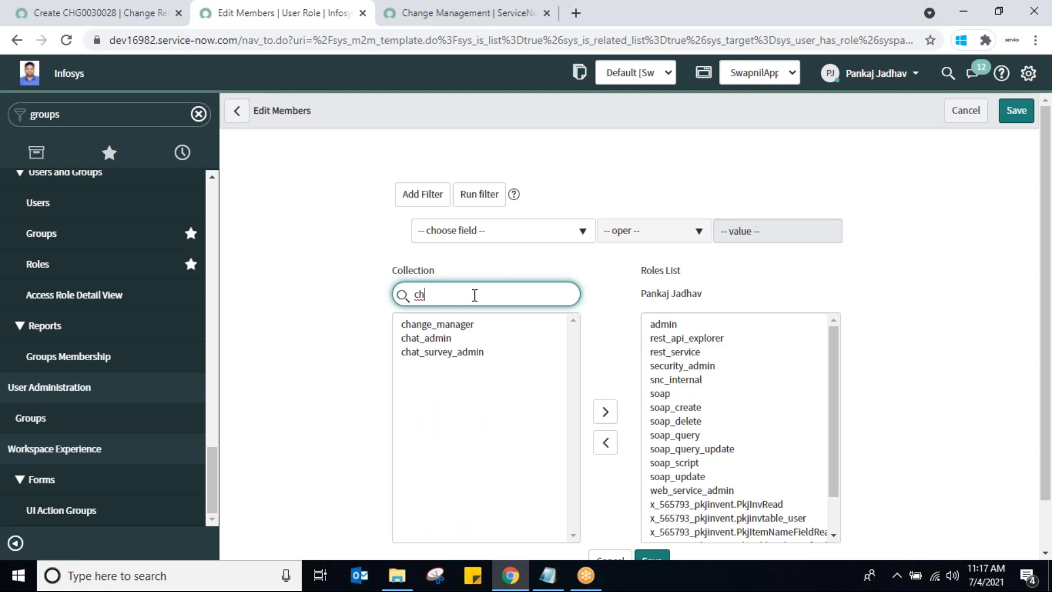
click(434, 326)
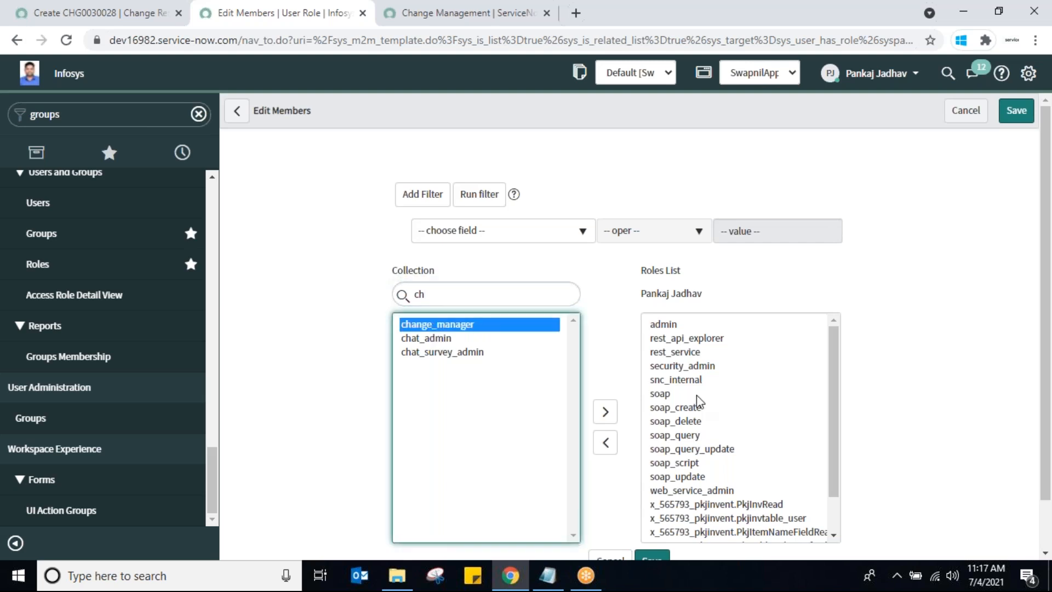
click(689, 411)
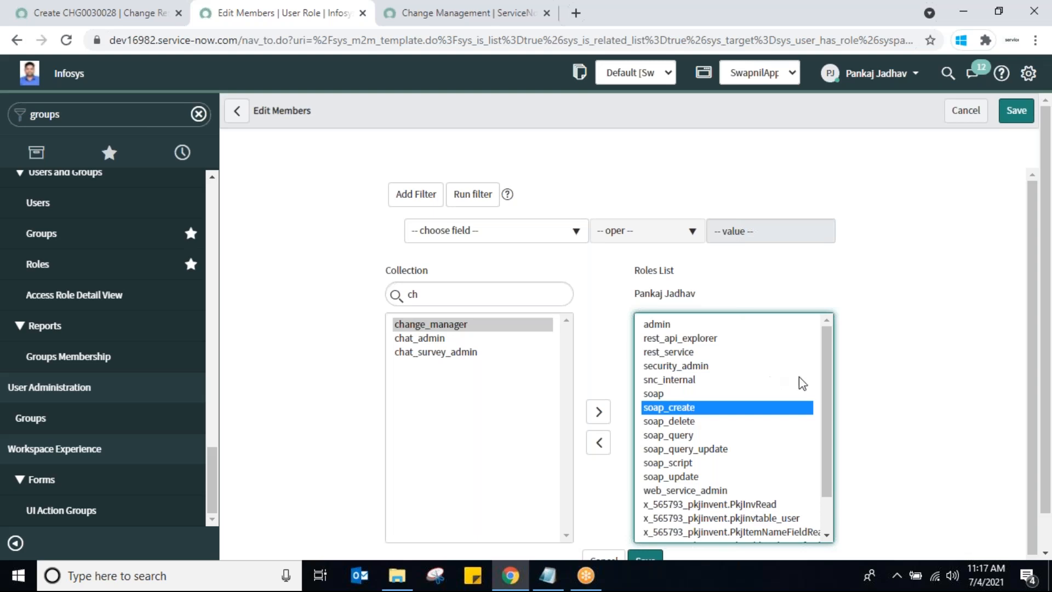
scroll(830, 438, down, 1)
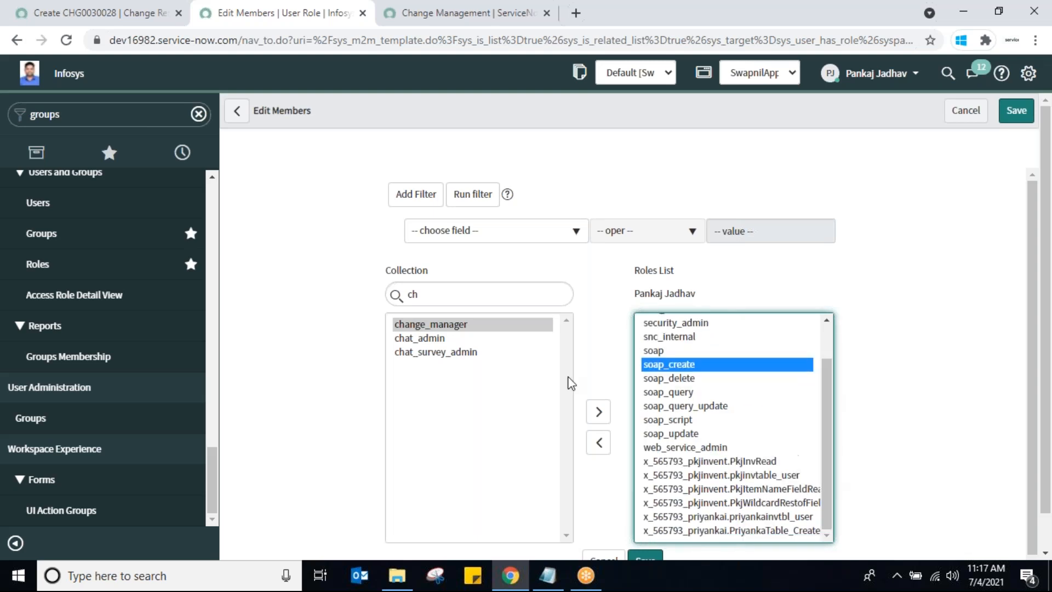
double_click(421, 327)
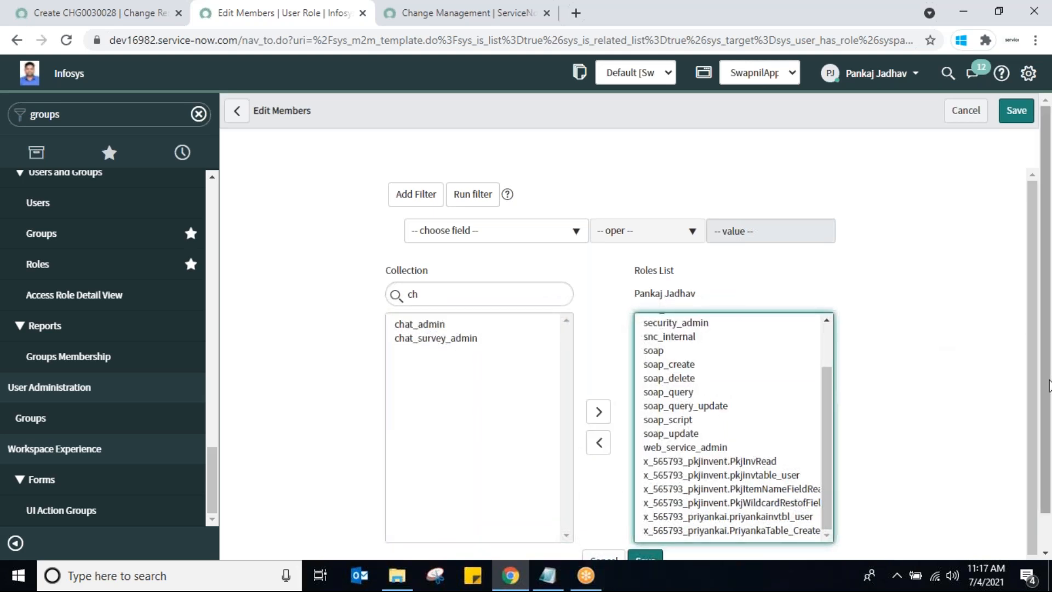
scroll(1048, 385, down, 1)
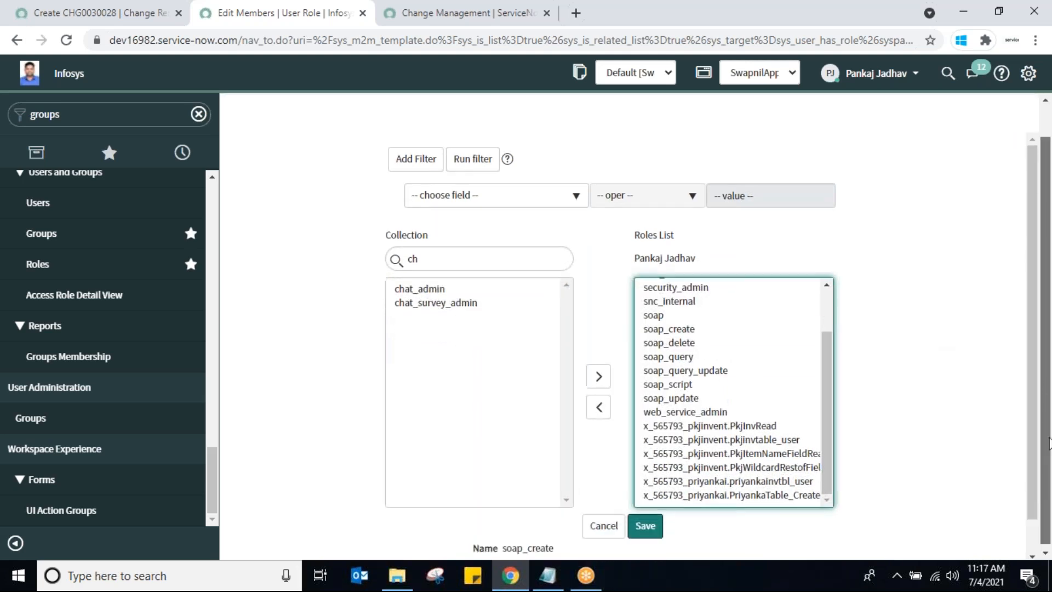
click(665, 299)
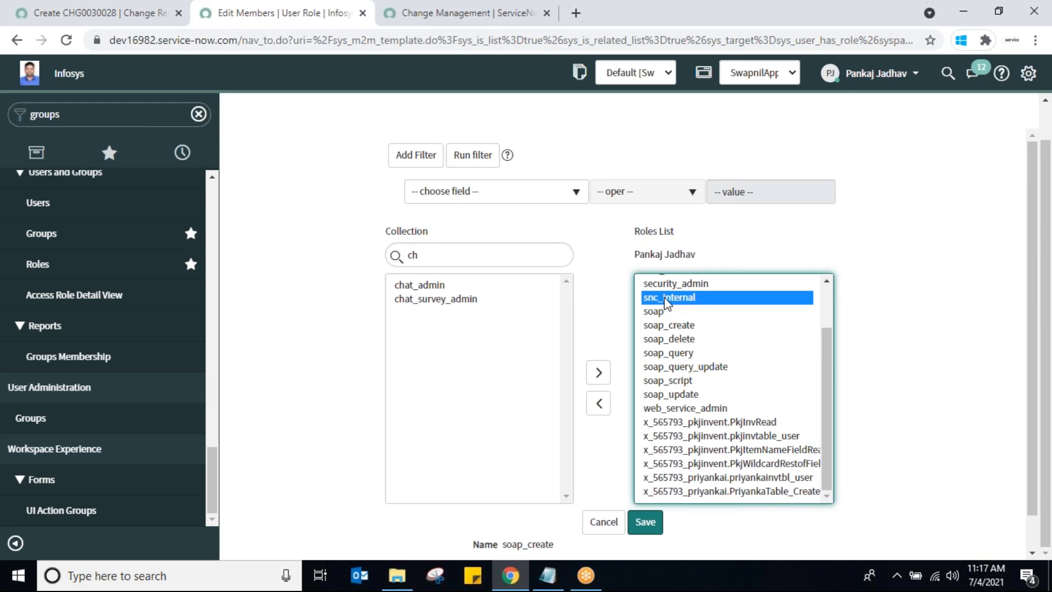
key(c)
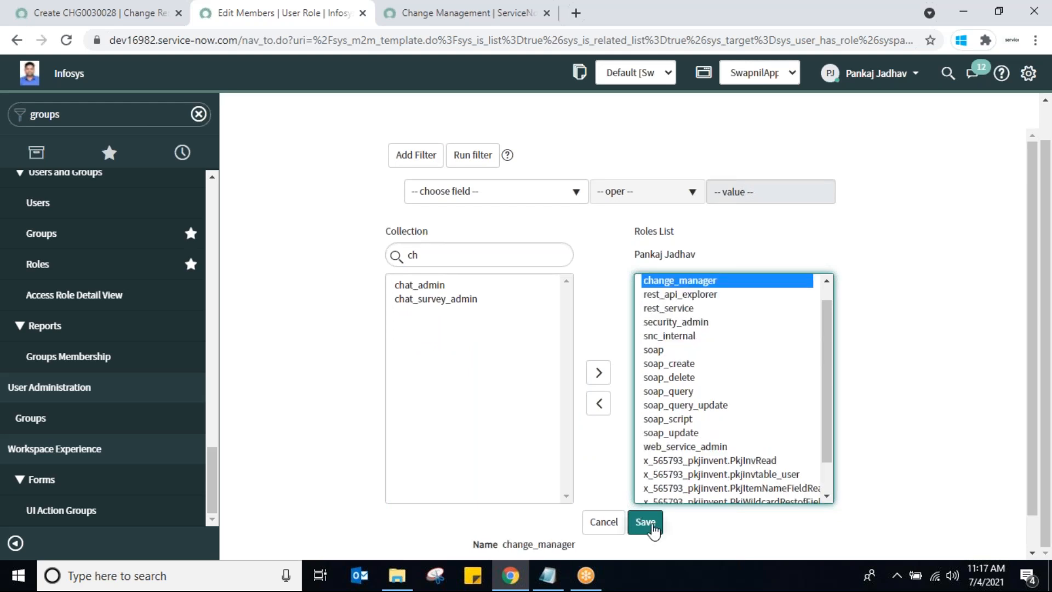
click(651, 526)
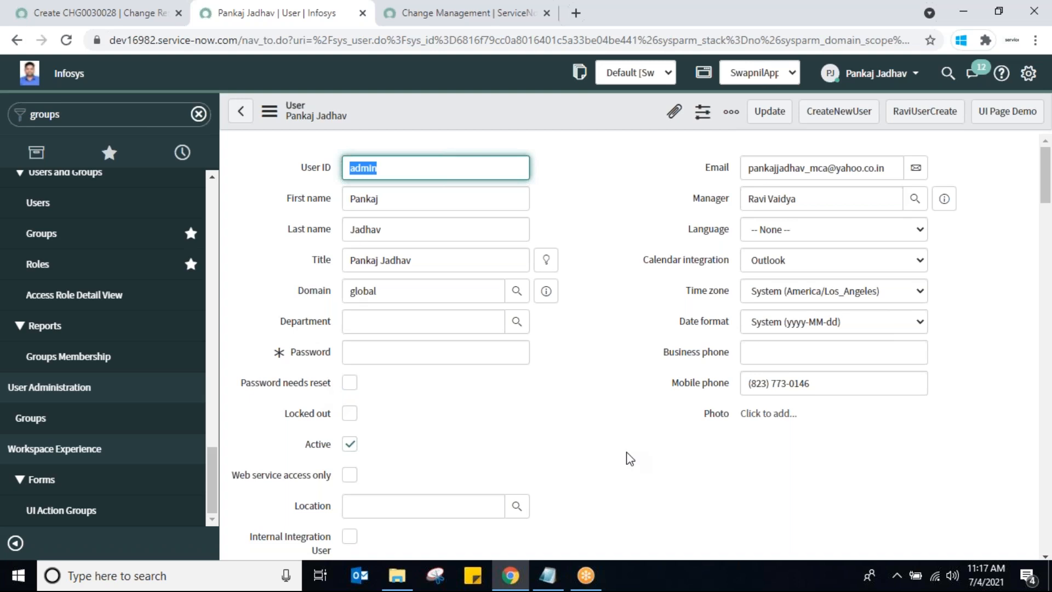
Fill in the mandatory account password on the user record and update the record
click(763, 124)
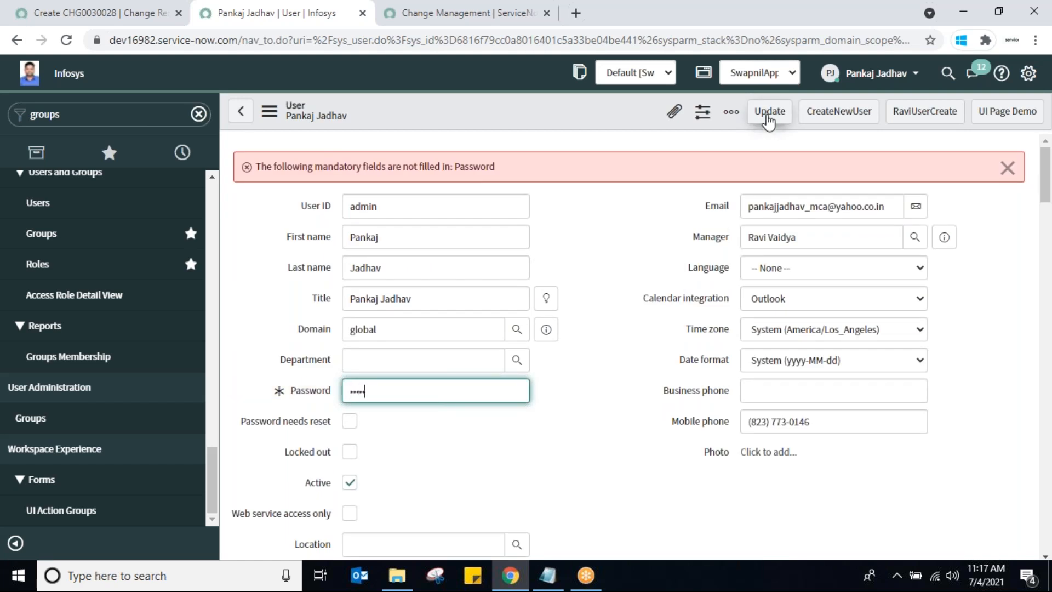
click(768, 117)
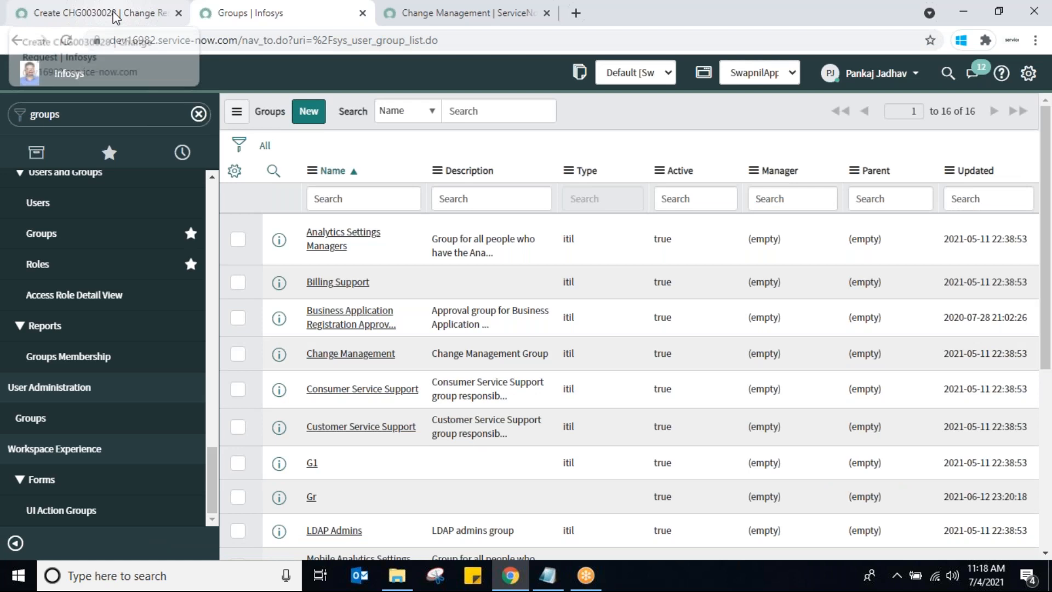
Return to the unsaved emergency change request and reload its form, discarding the entered data
click(98, 12)
click(516, 106)
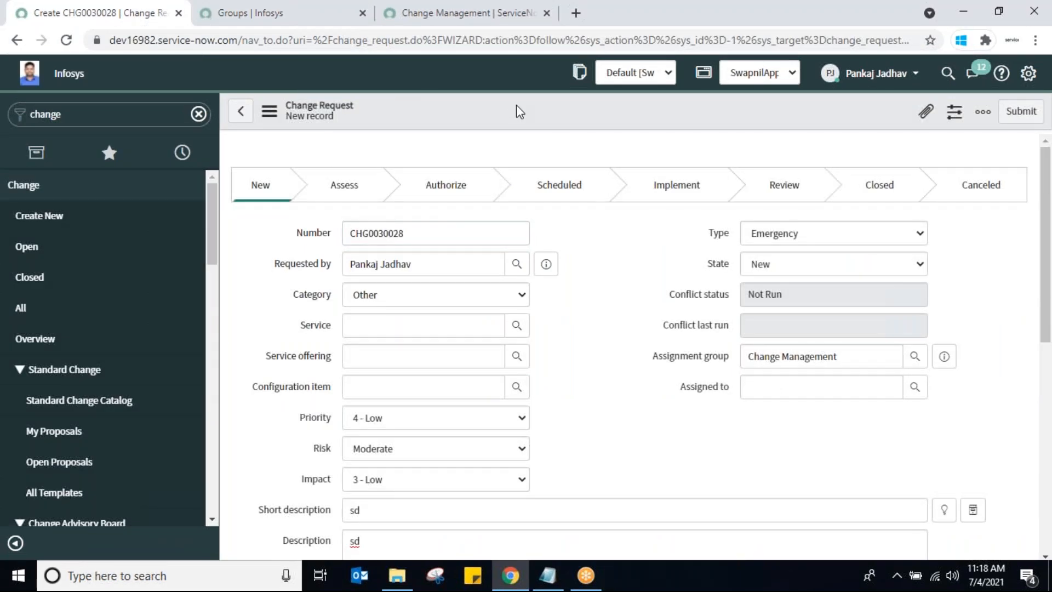
right_click(516, 104)
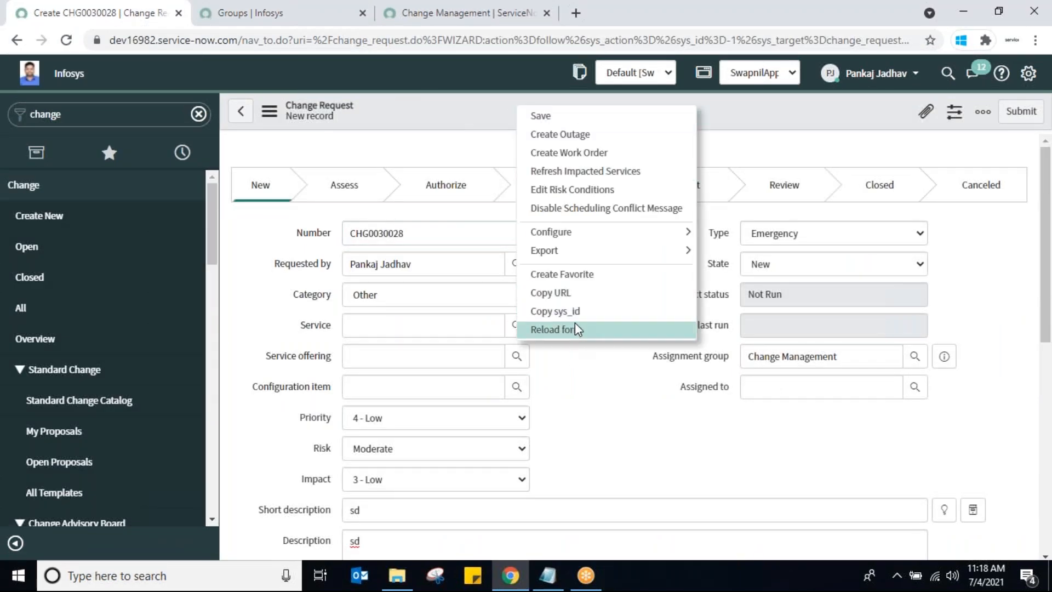
click(574, 328)
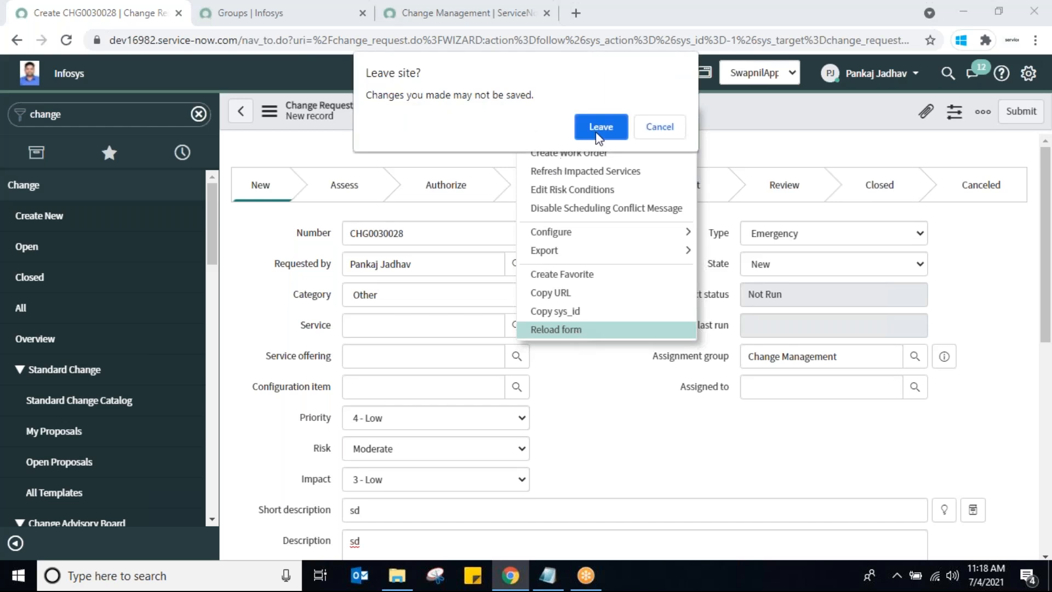
click(609, 130)
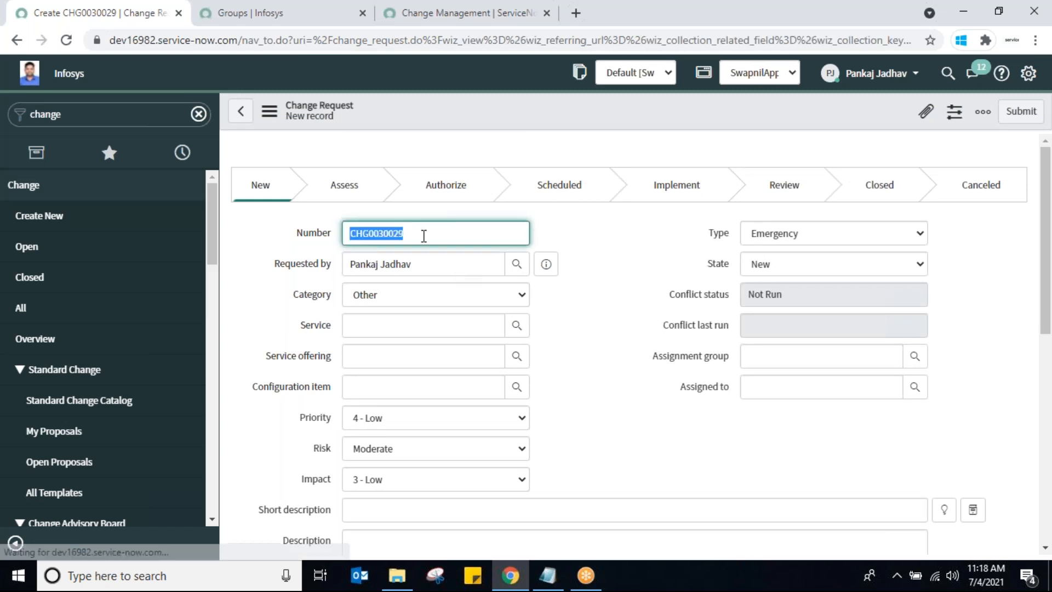
Copy the new change request's number and select a different user as the requester
right_click(386, 233)
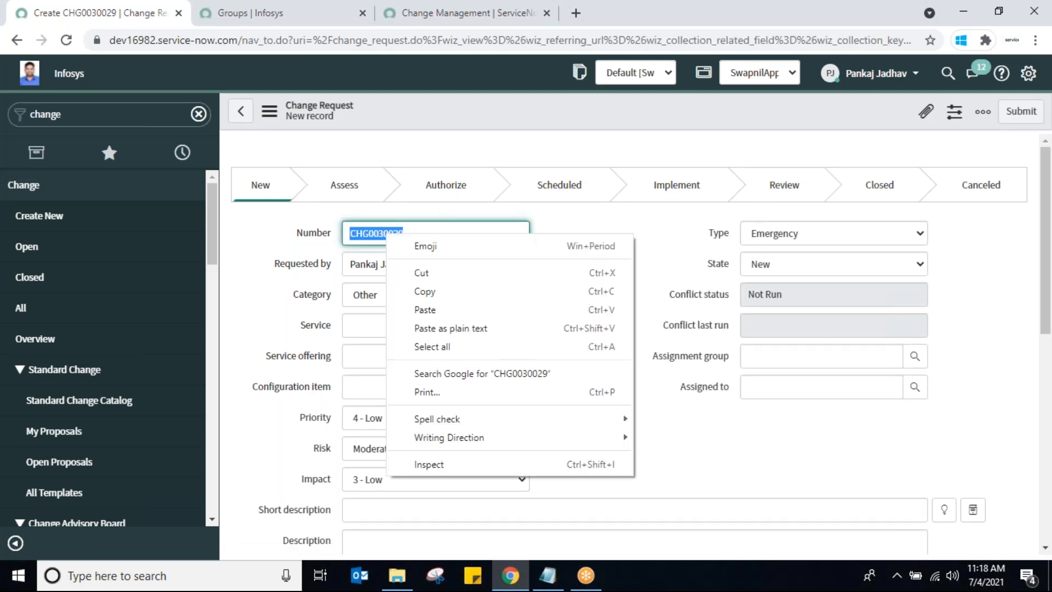
click(447, 293)
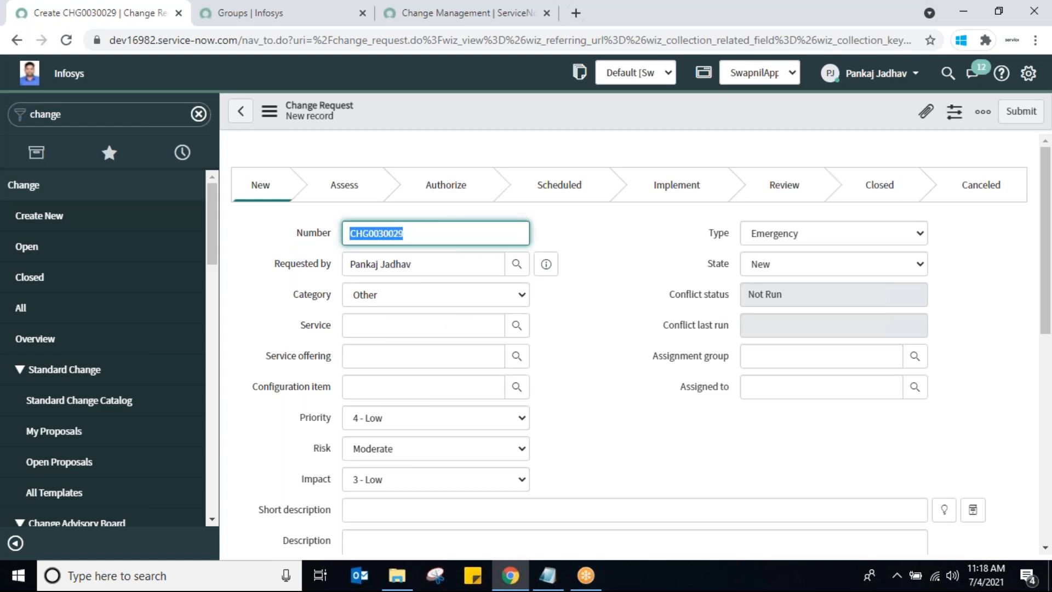
click(473, 267)
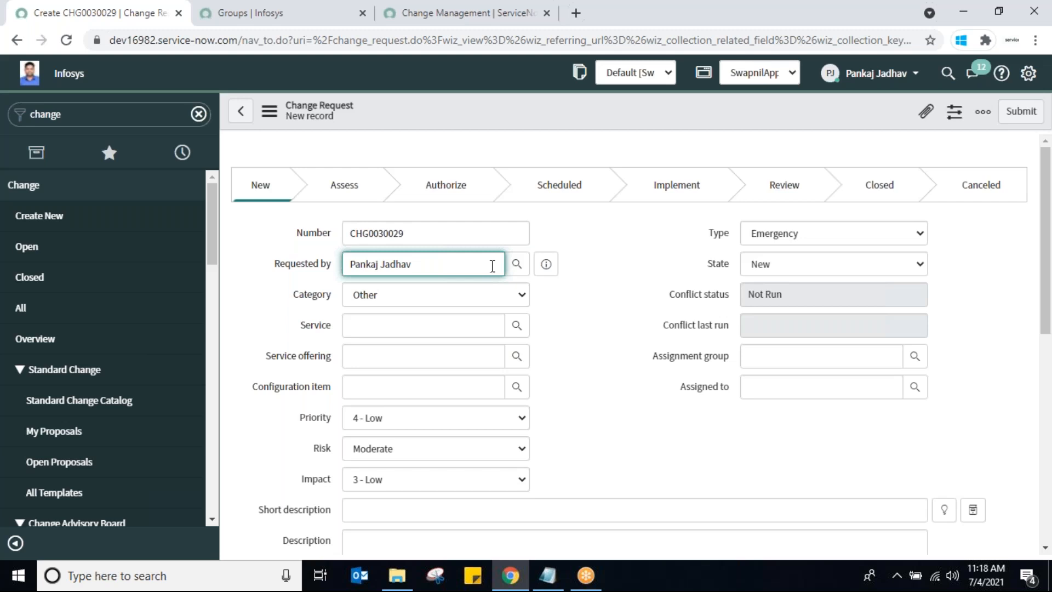
click(516, 265)
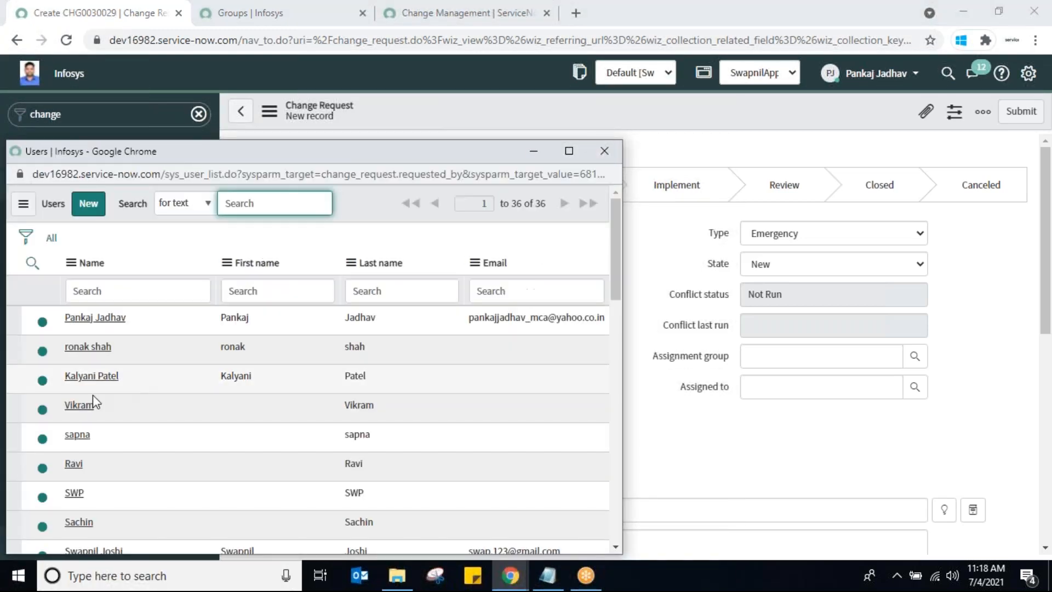
click(89, 376)
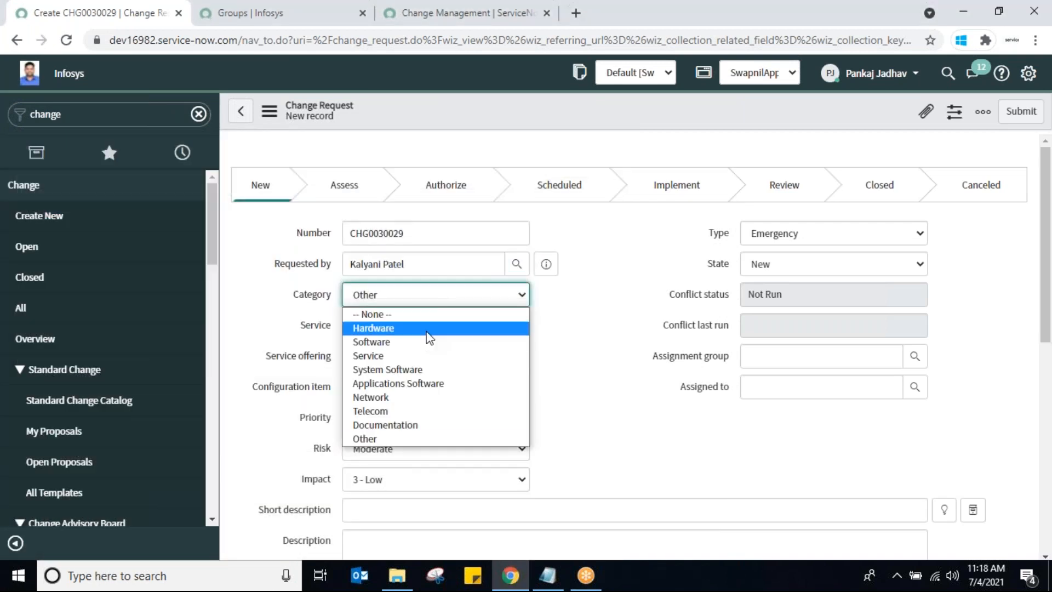
Set the emergency change's category to Hardware and mark CAB as required in its schedule details
click(366, 328)
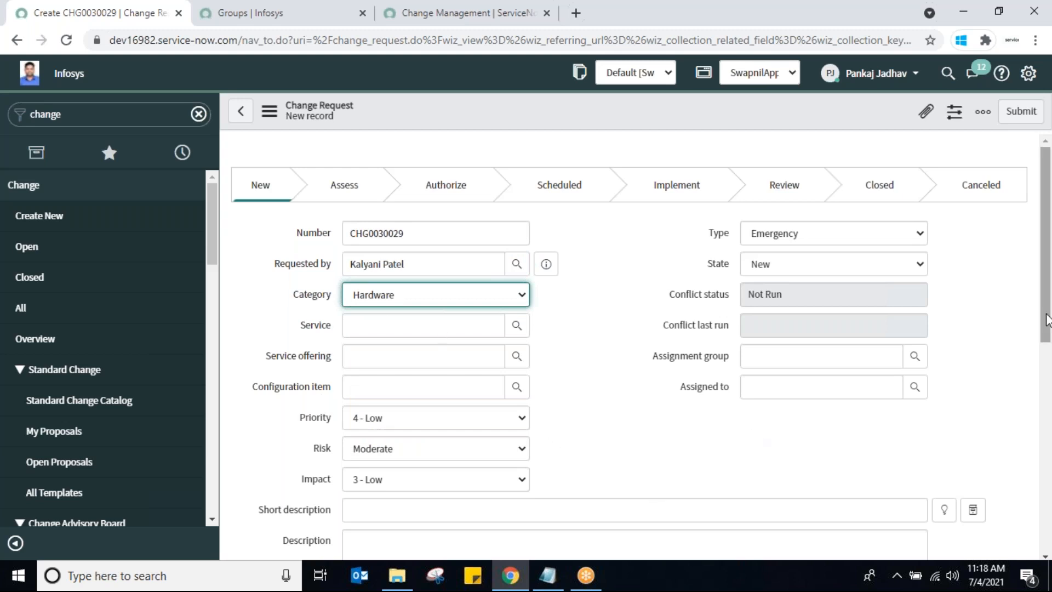
drag(1046, 320, 1047, 285)
double_click(416, 232)
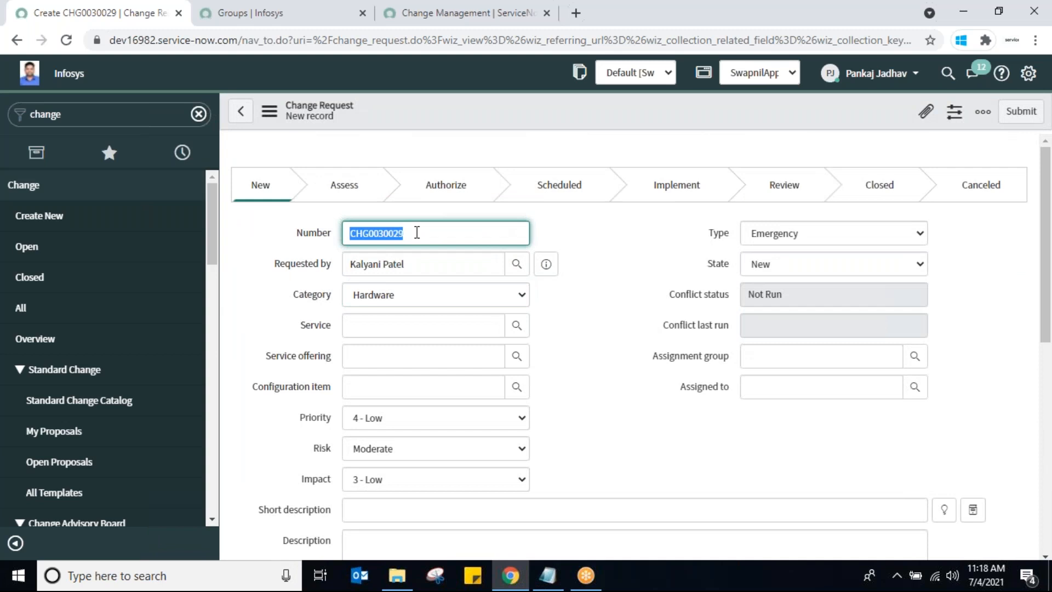
drag(1048, 274, 1028, 470)
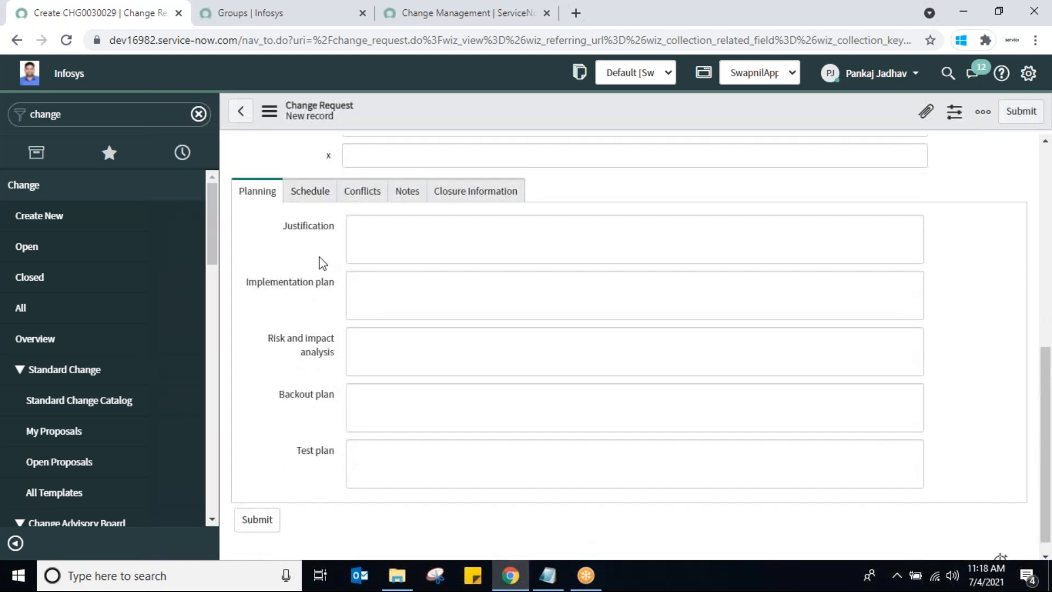
click(316, 192)
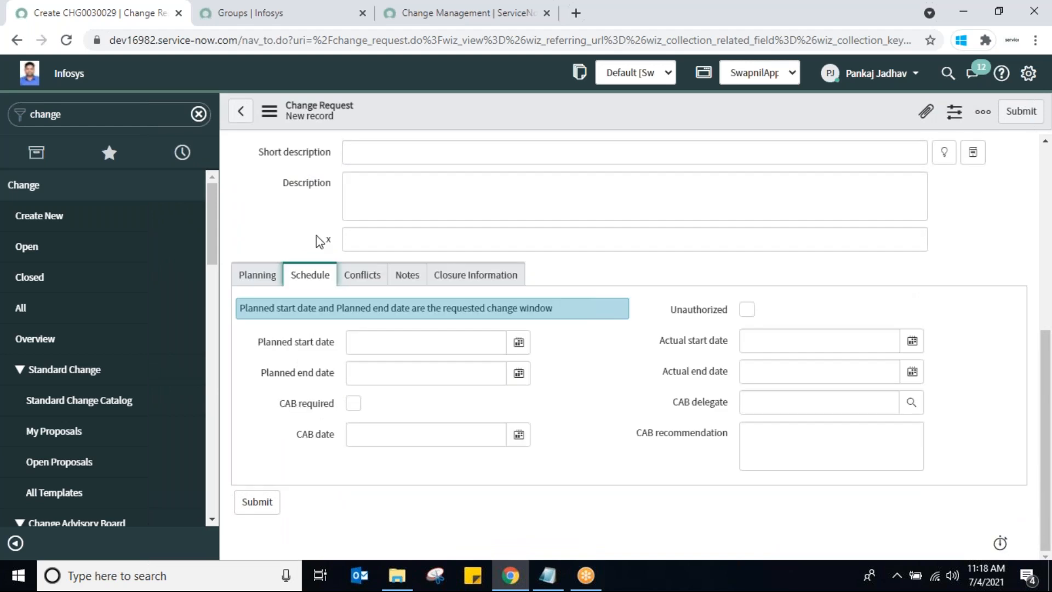
click(354, 405)
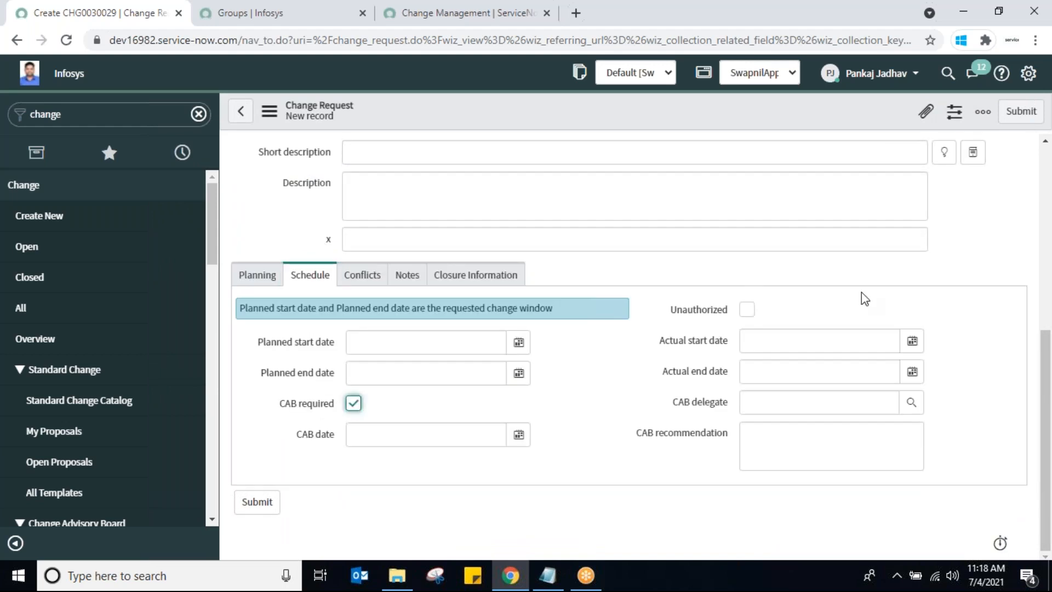
Save the new emergency change request and stay on its record
drag(1046, 430, 1046, 233)
right_click(449, 112)
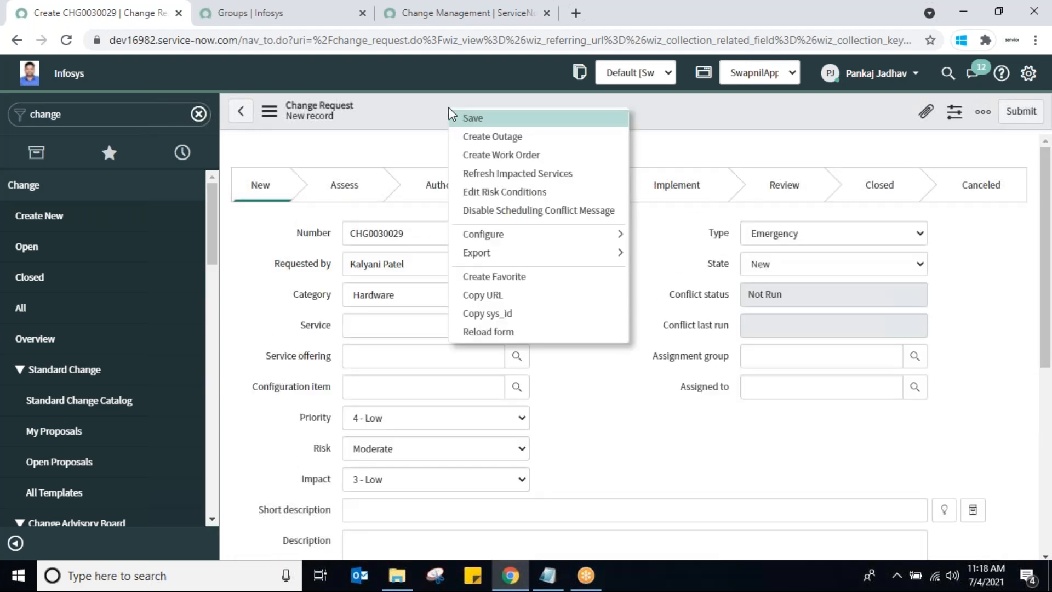
click(474, 119)
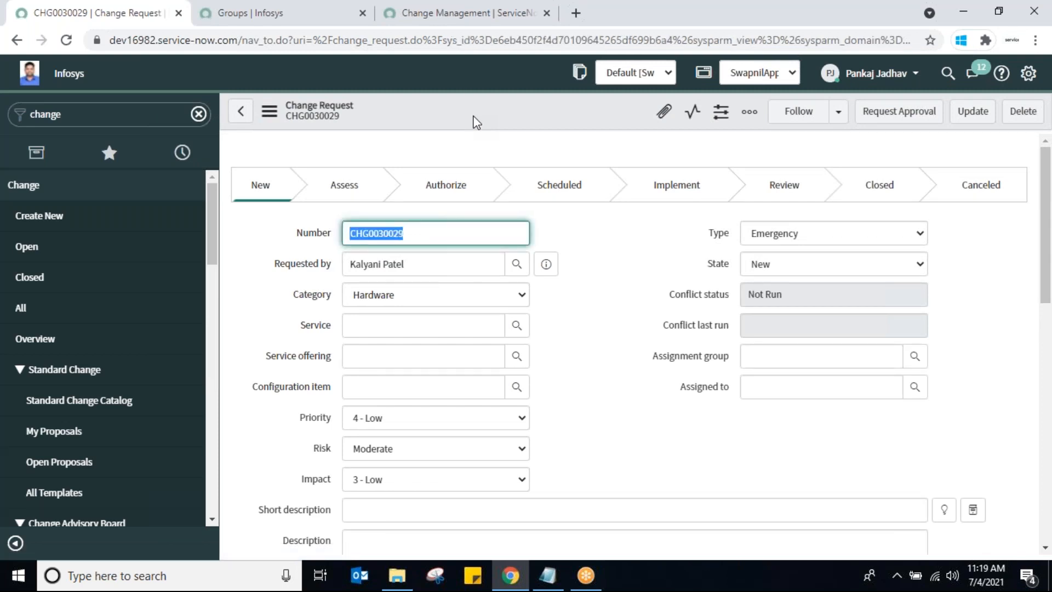
Request approval for the change with Change Management as its assignment group, and check its list of approvers
drag(1046, 266, 1041, 219)
click(879, 114)
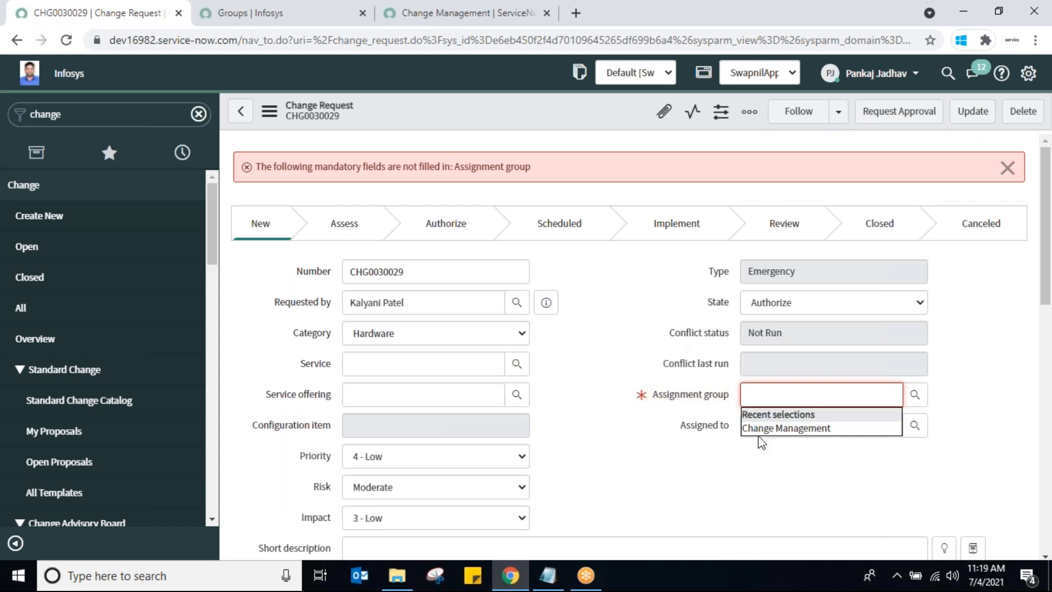
click(805, 427)
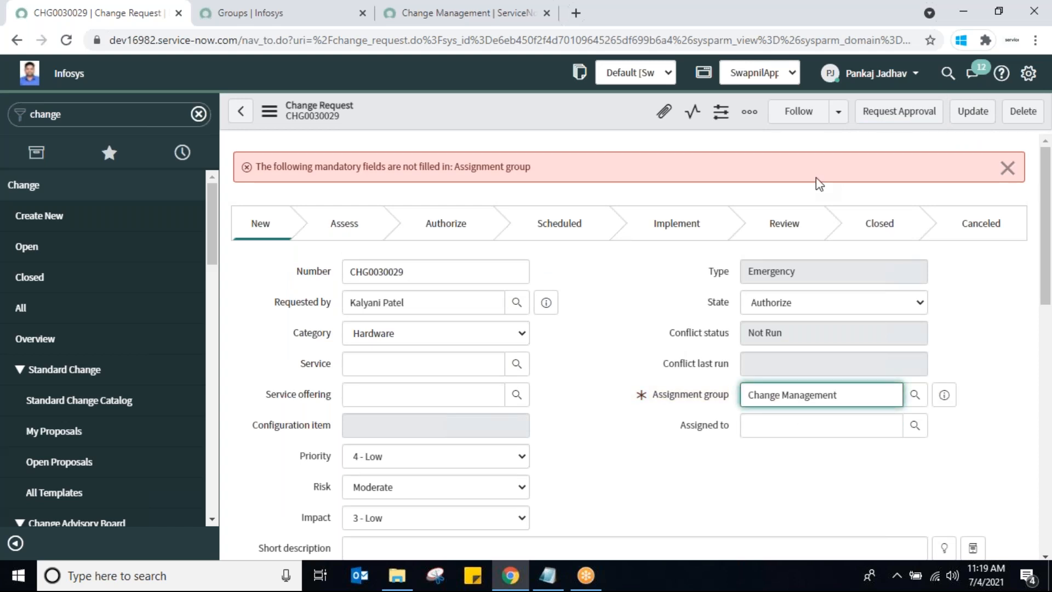
click(876, 113)
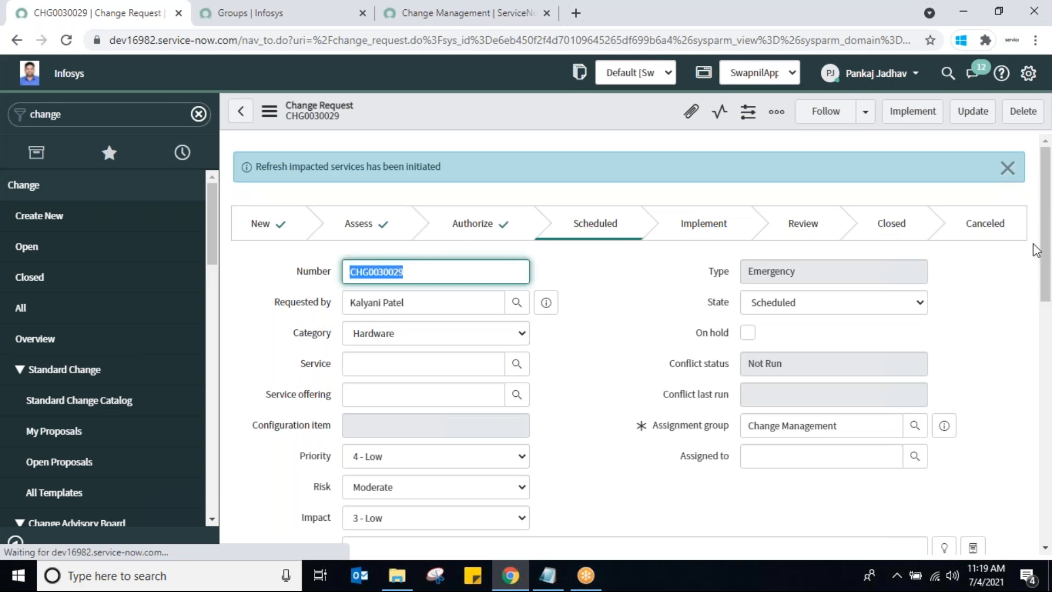
scroll(1047, 274, down, 1)
drag(1047, 274, 1039, 500)
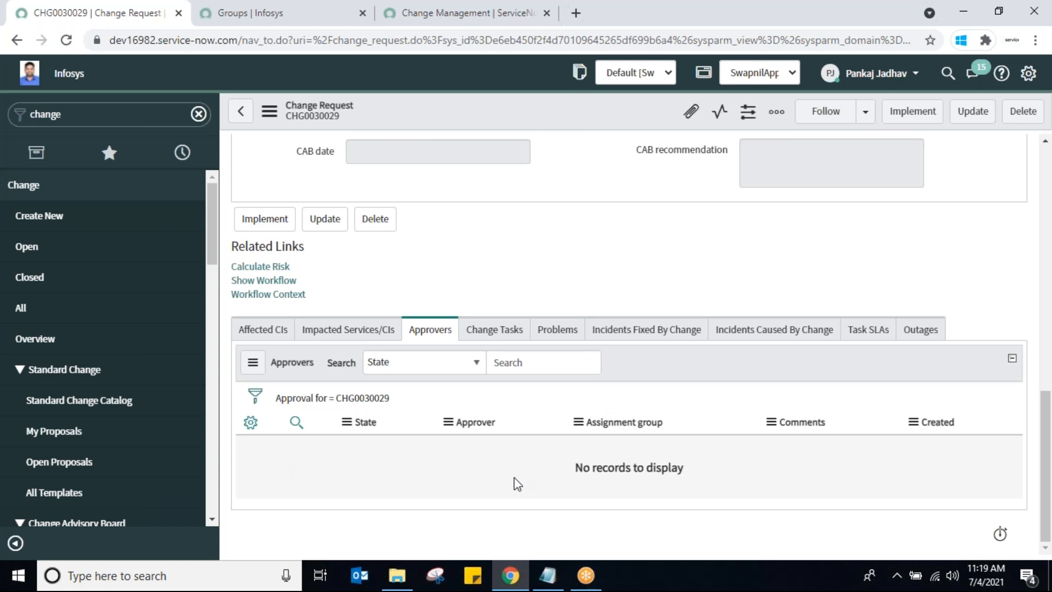
Open the Change Management group's member record from the groups list and view the roles assigned to that user
click(255, 14)
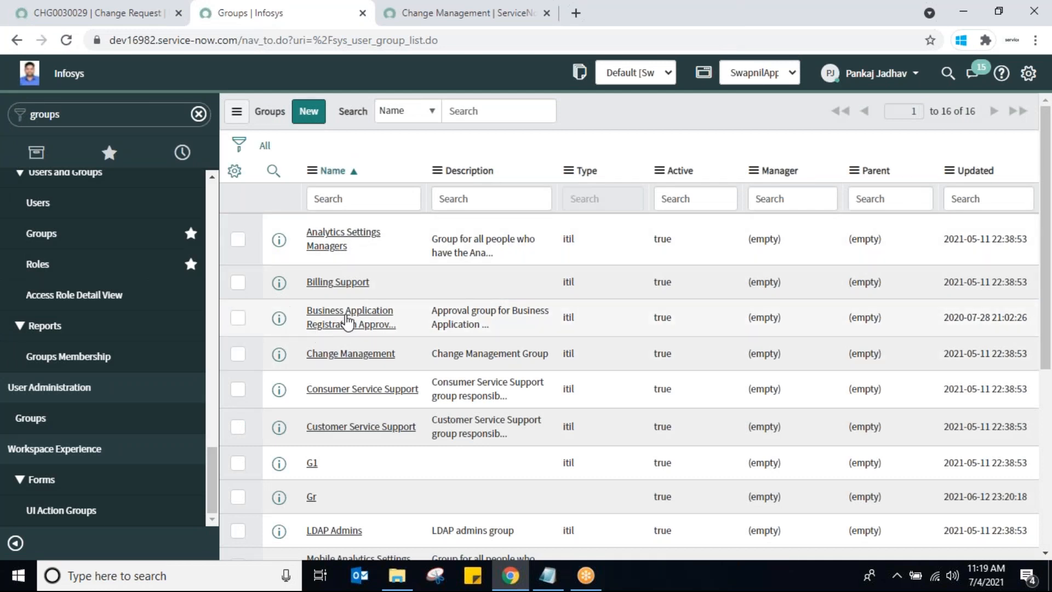
click(348, 356)
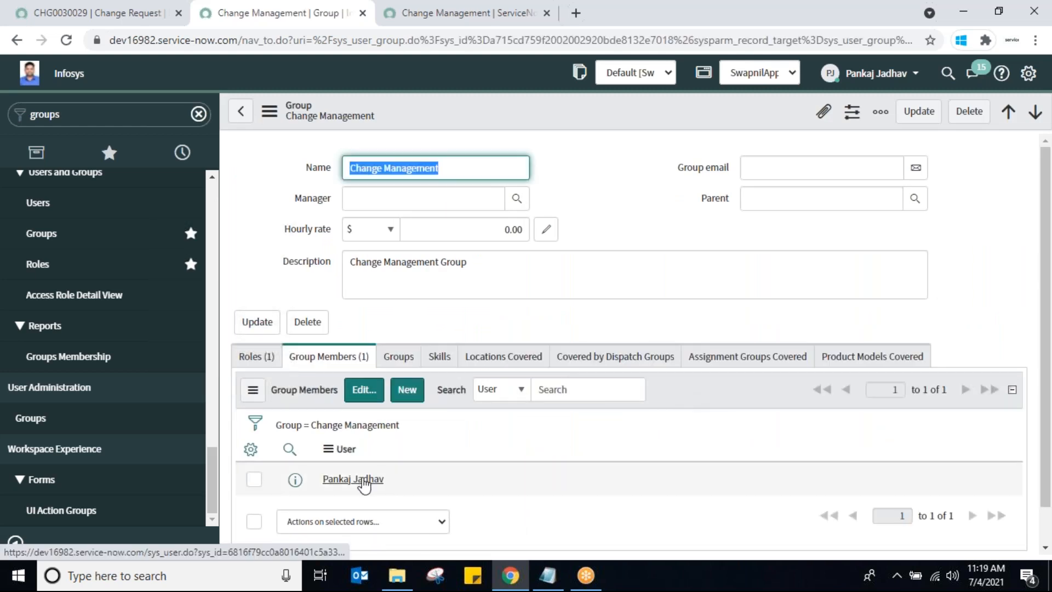
click(364, 479)
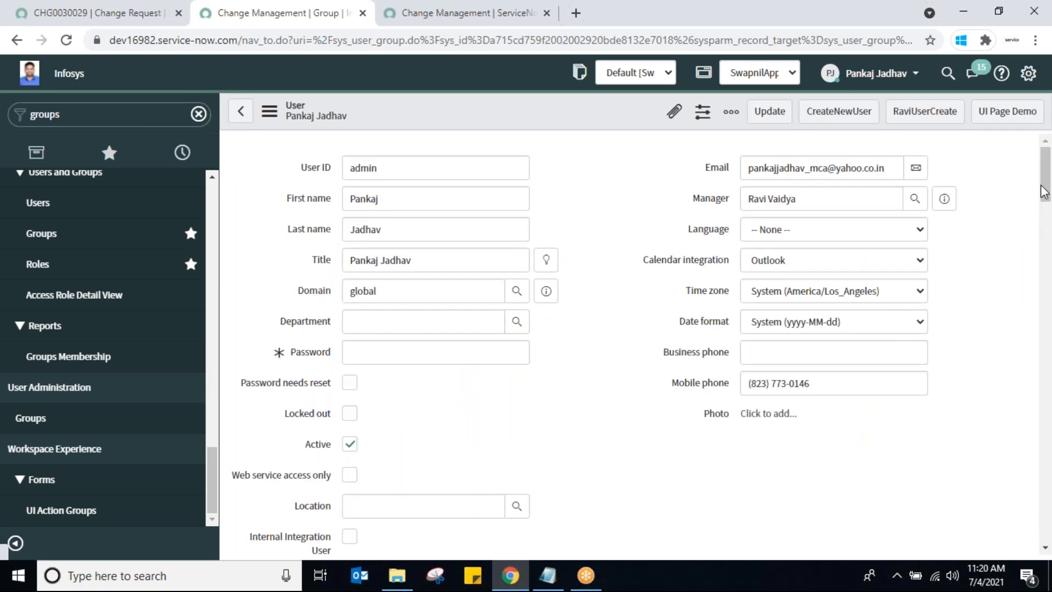
drag(1045, 186, 1043, 239)
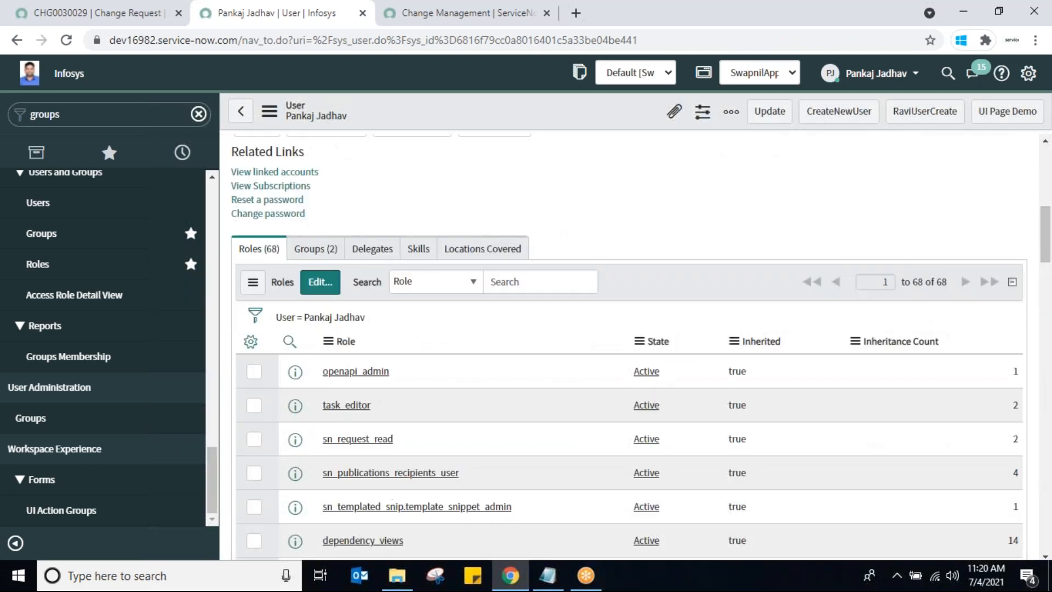
Open the user's roles for editing and locate change_manager among the assigned roles
click(322, 285)
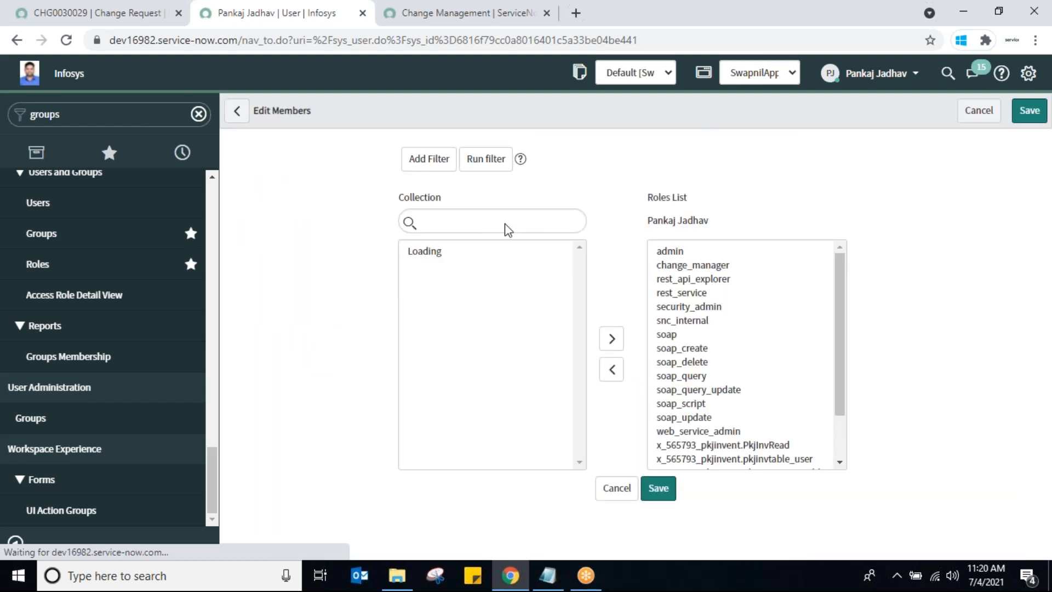
click(480, 295)
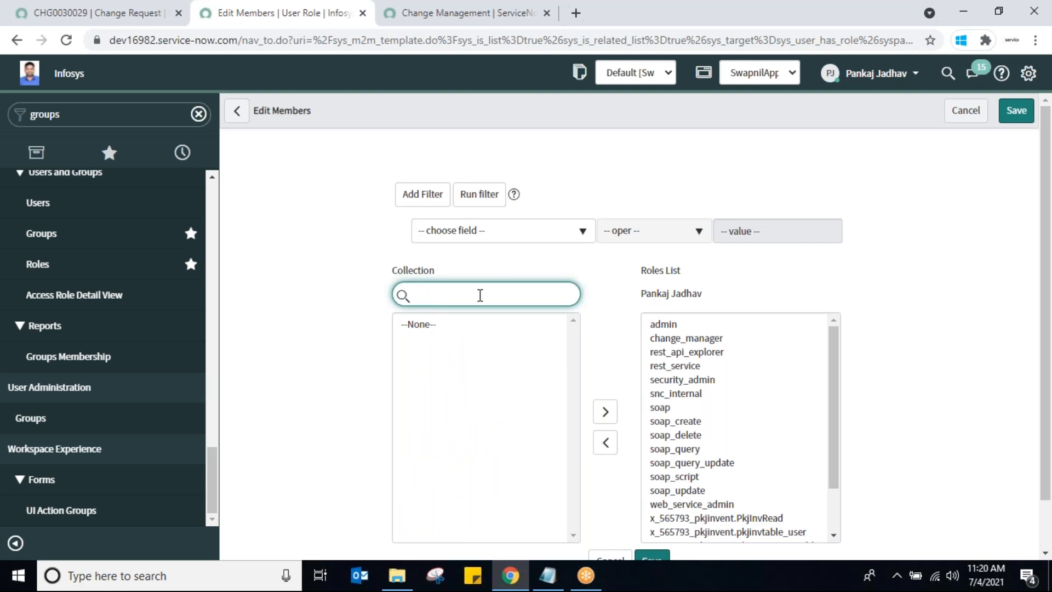
text(A)
click(682, 340)
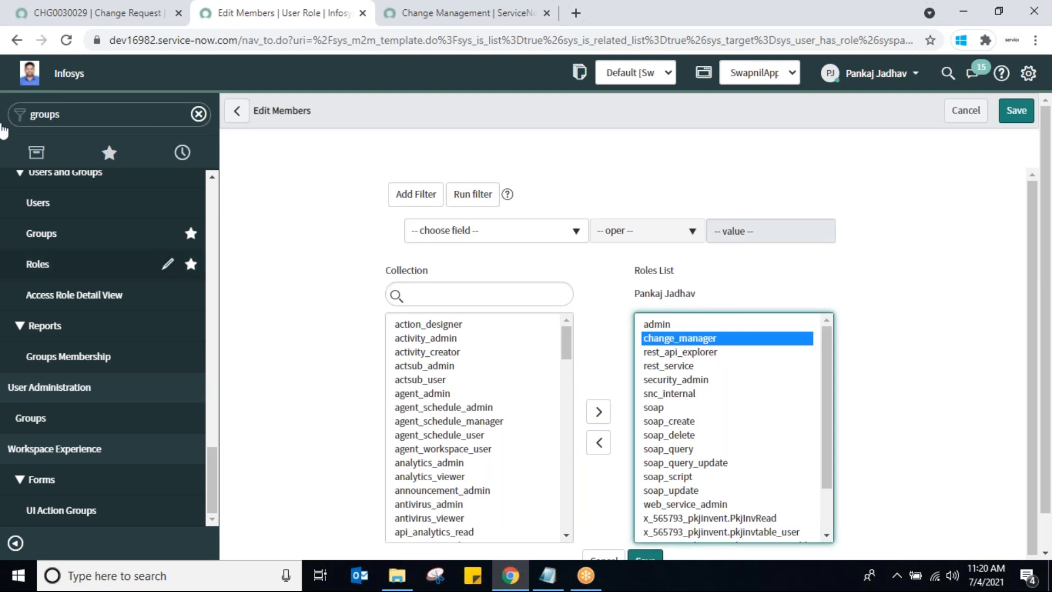
Return to the saved emergency change request and inspect its available state options
click(114, 15)
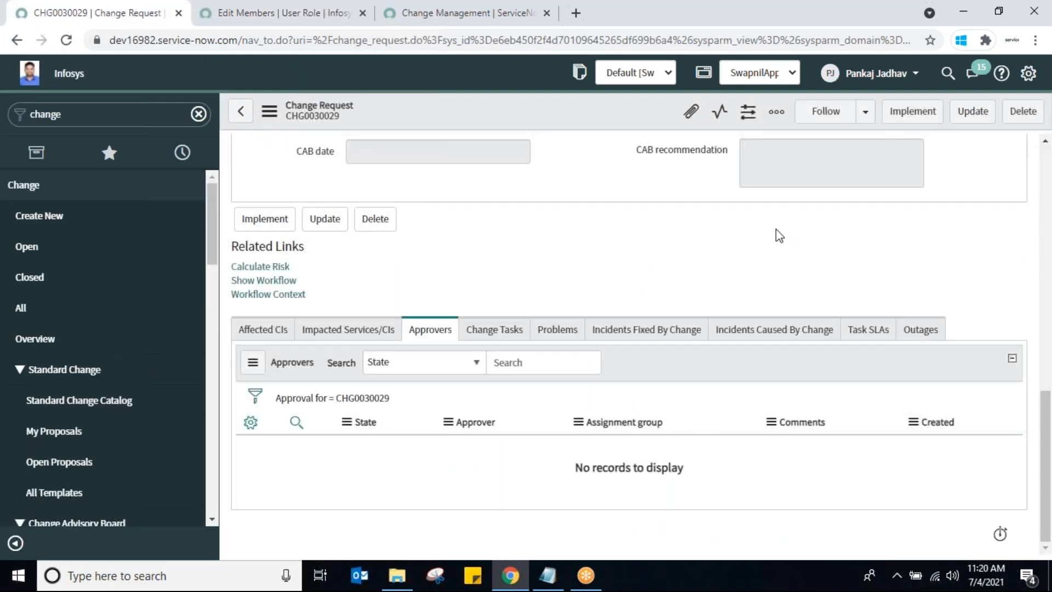
drag(1048, 458, 1048, 233)
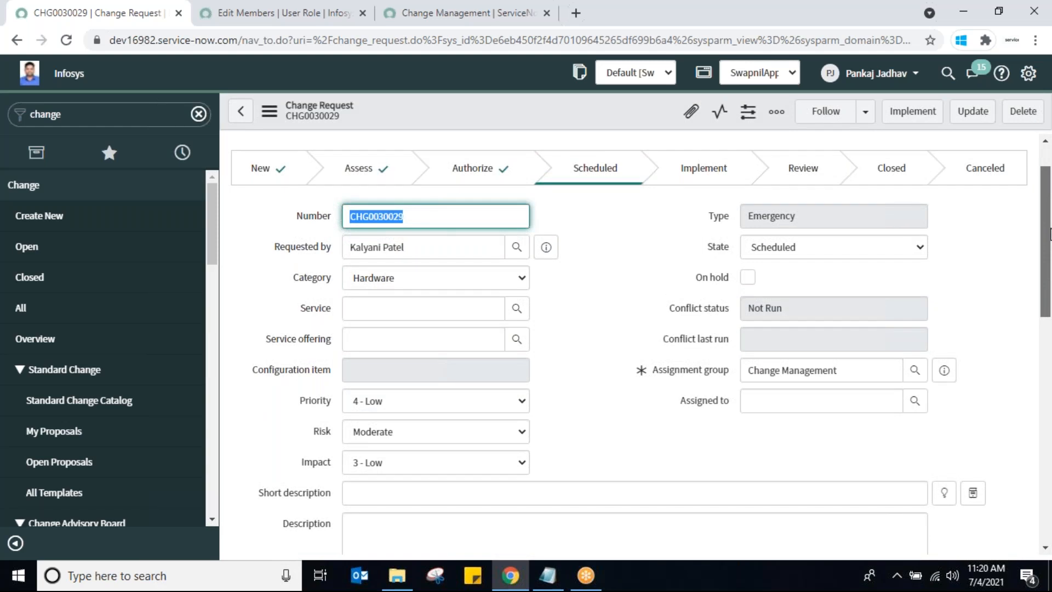
drag(1047, 237, 1049, 245)
click(915, 225)
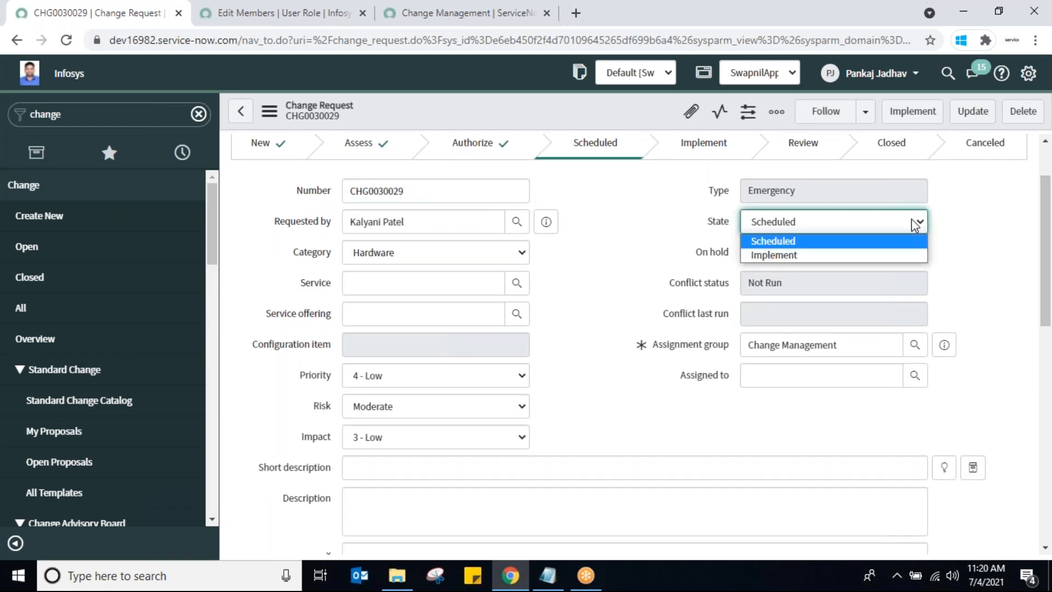
click(636, 280)
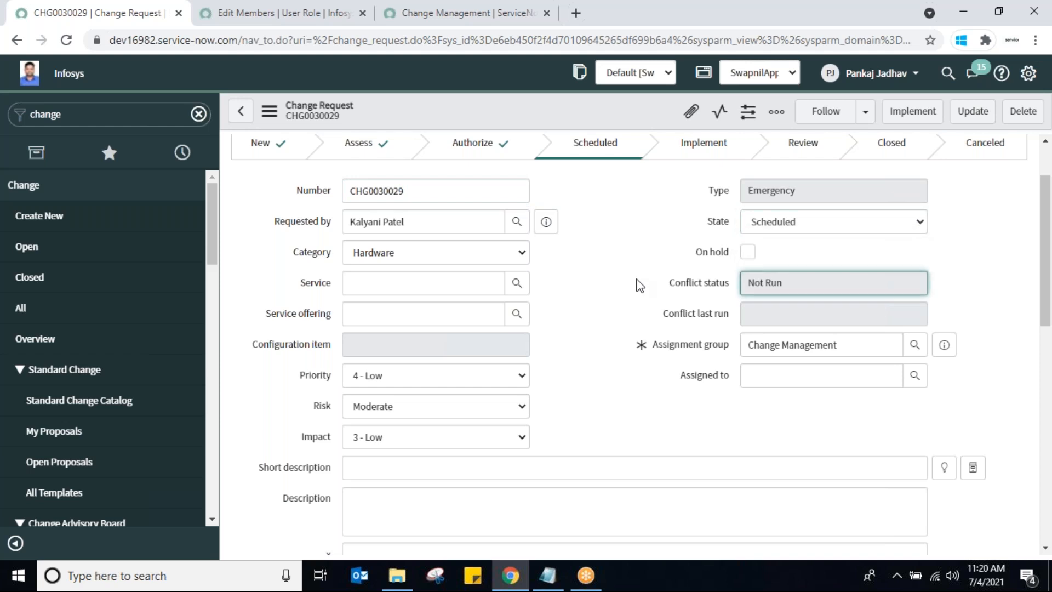
Create another emergency change request and set its state to Authorize
click(37, 216)
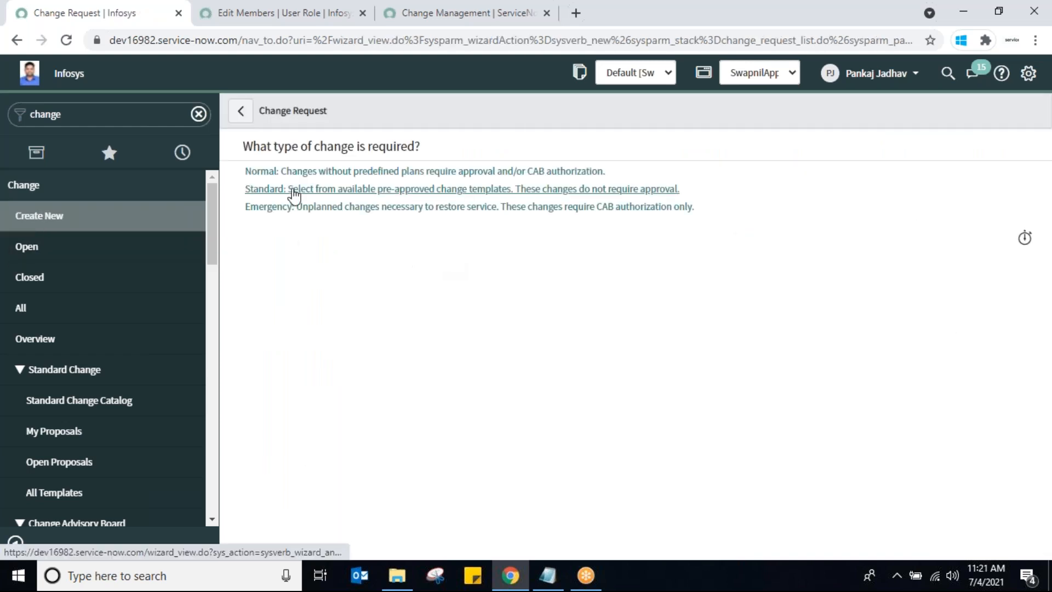
click(320, 208)
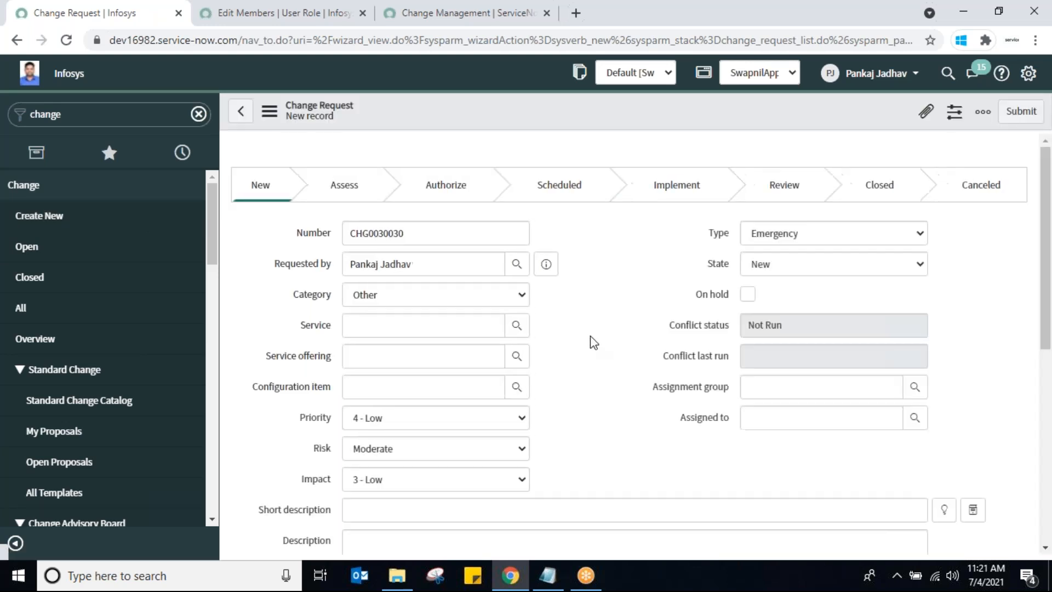
click(877, 266)
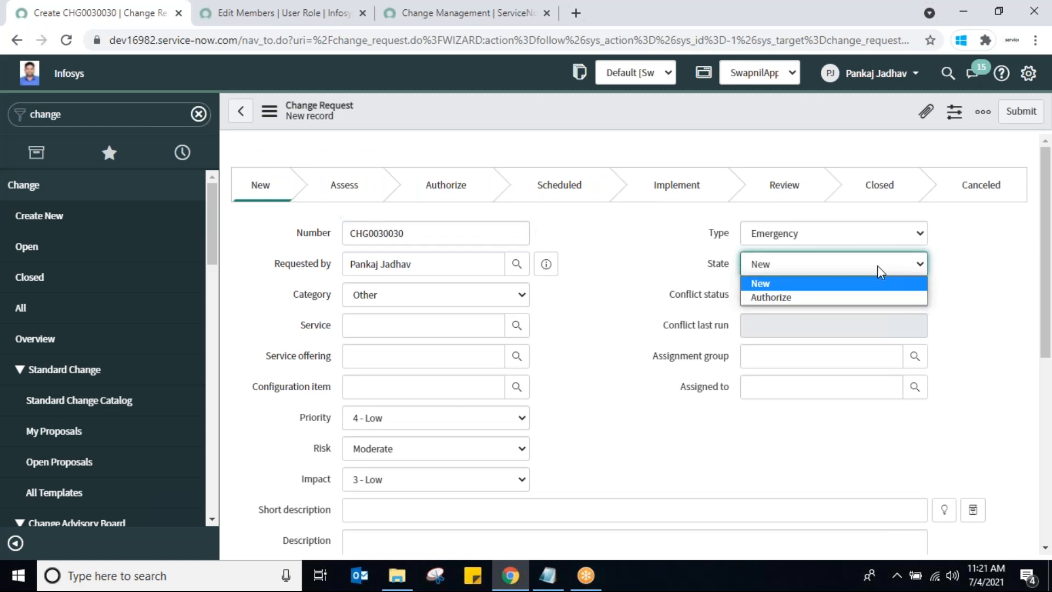
click(851, 301)
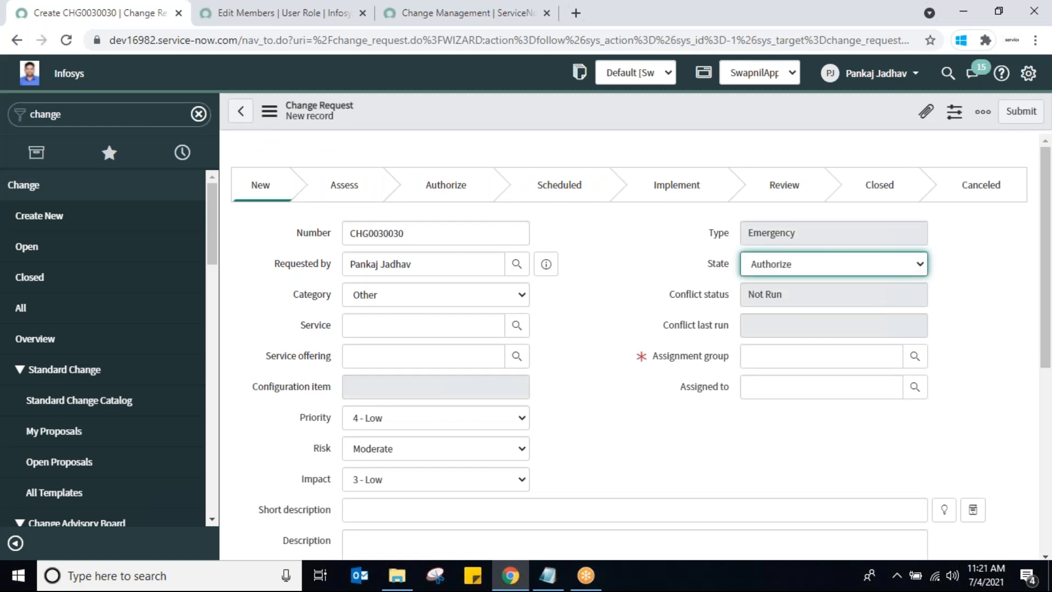
Assign the new emergency change to the Change Management group and save the record
right_click(533, 101)
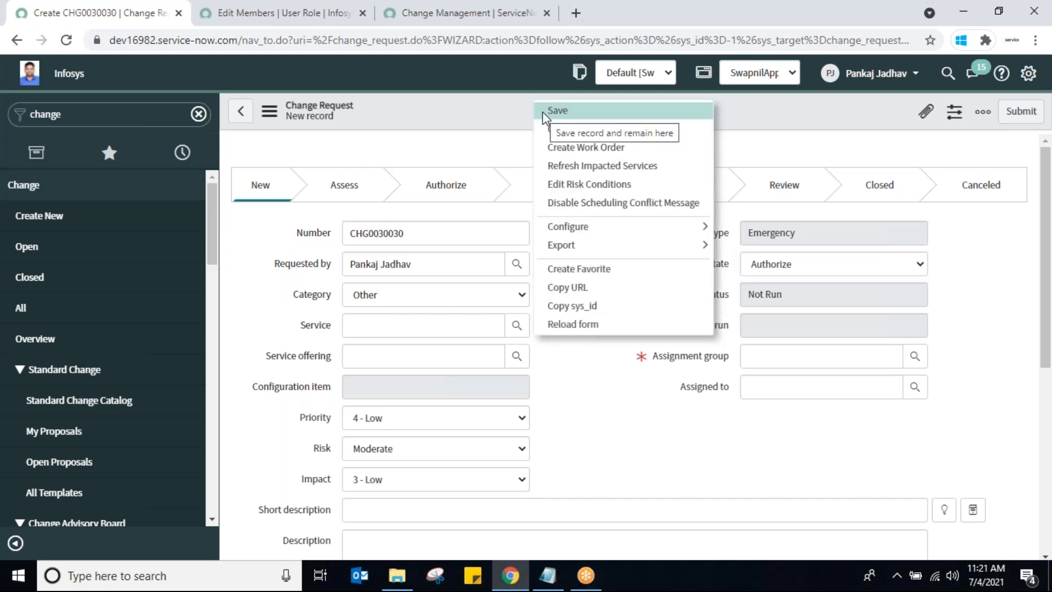
click(542, 111)
click(767, 397)
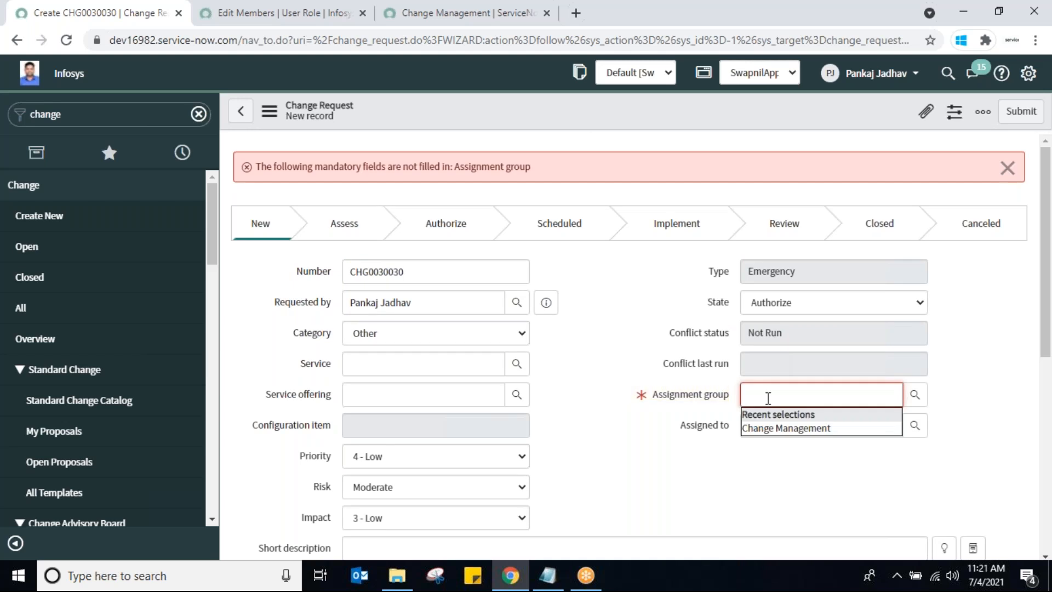
click(767, 427)
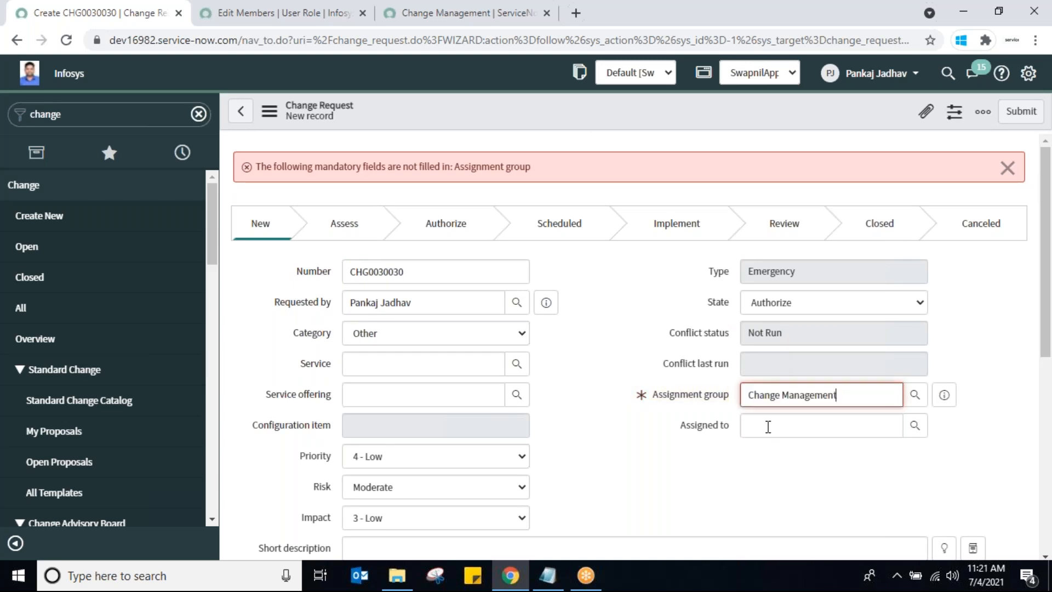
right_click(500, 123)
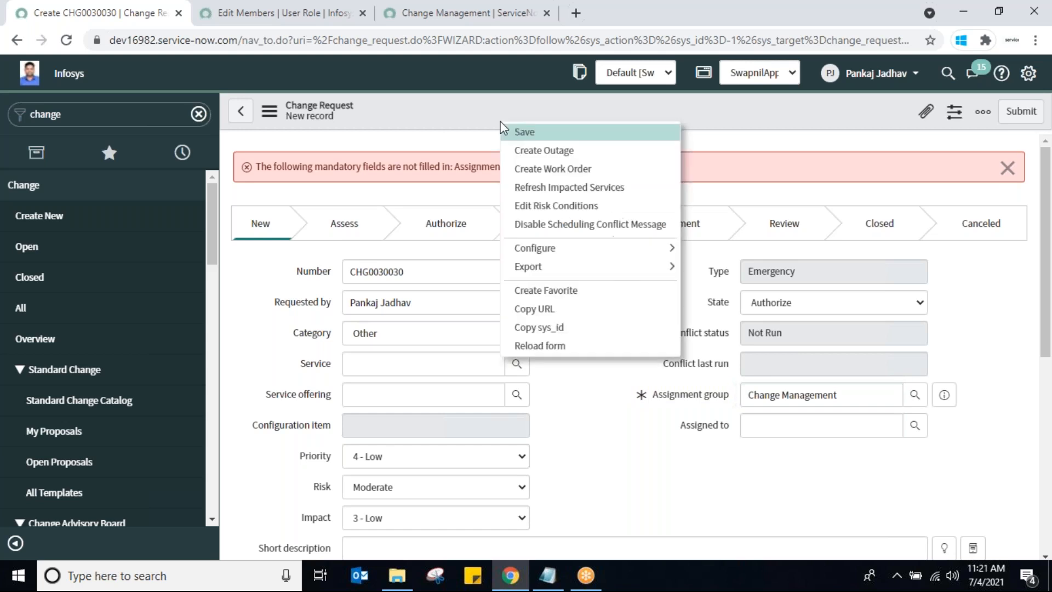
click(529, 135)
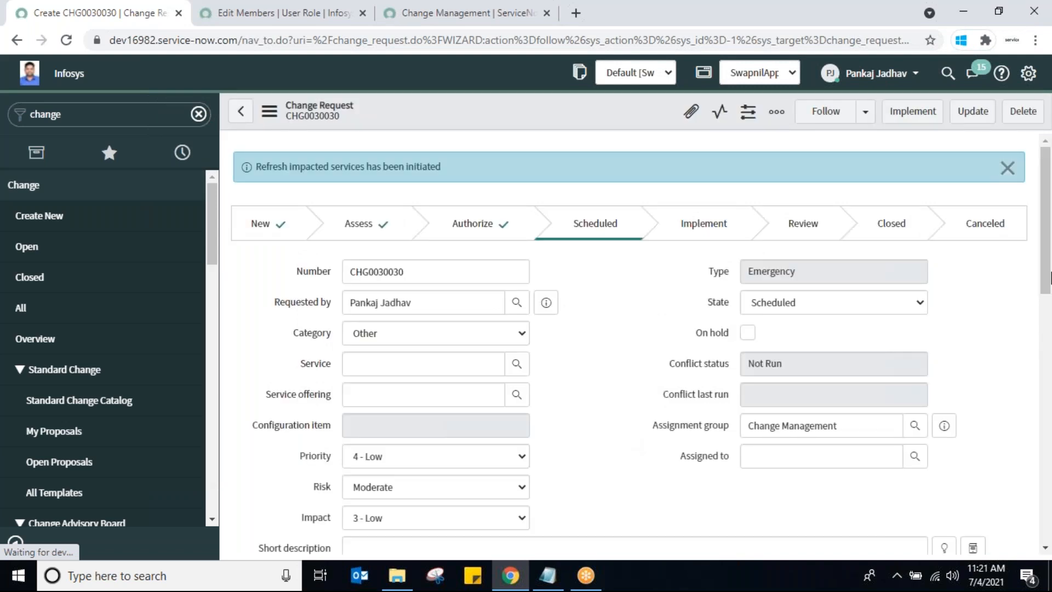
mouse_move(1047, 264)
mouse_down()
mouse_move(1048, 493)
mouse_move(1049, 250)
mouse_up()
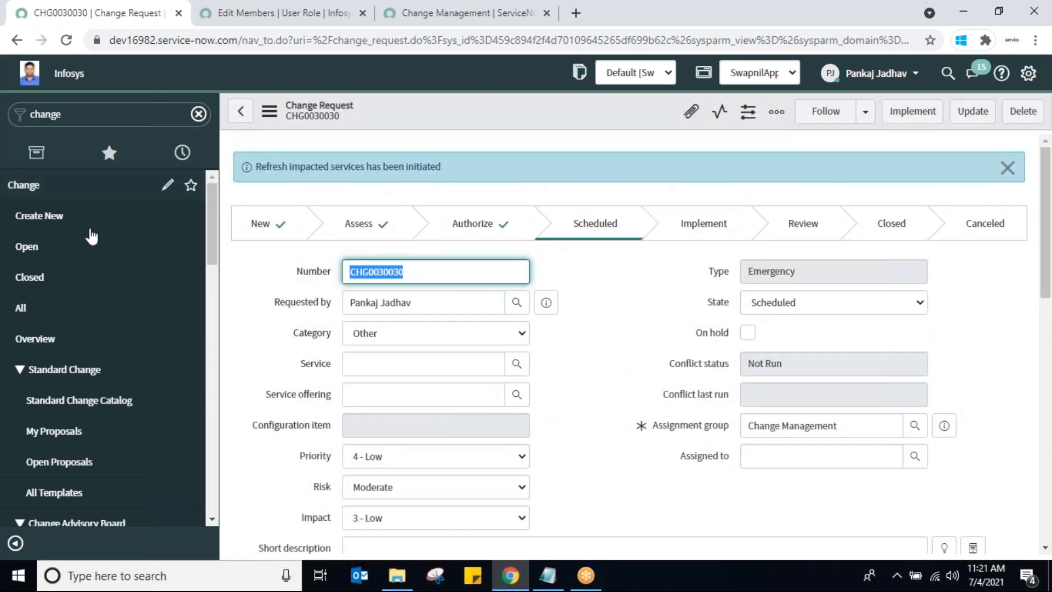
Create another emergency change request and mark it as CAB required
click(32, 218)
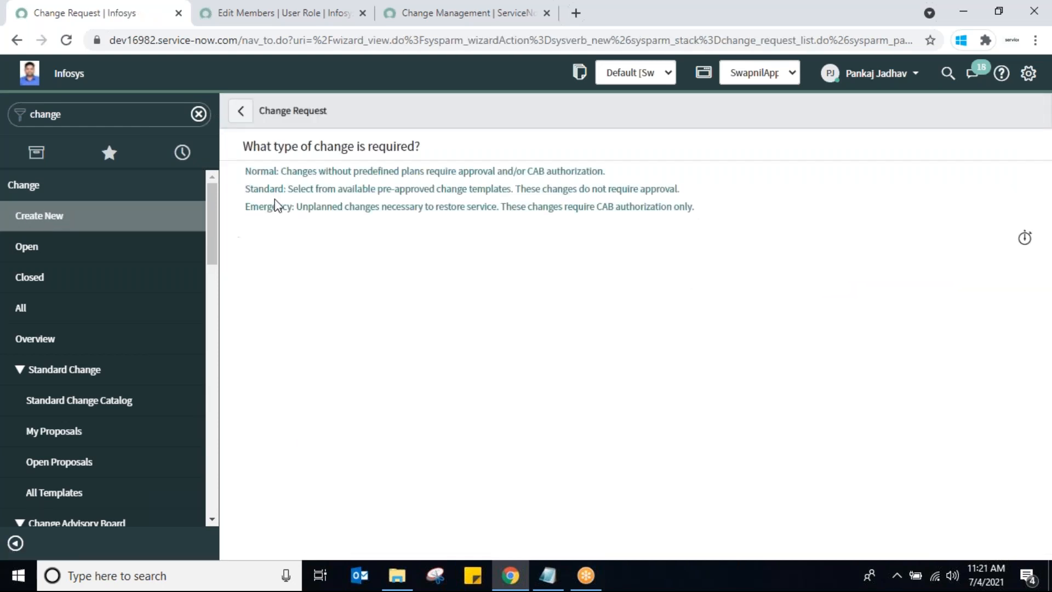
click(284, 209)
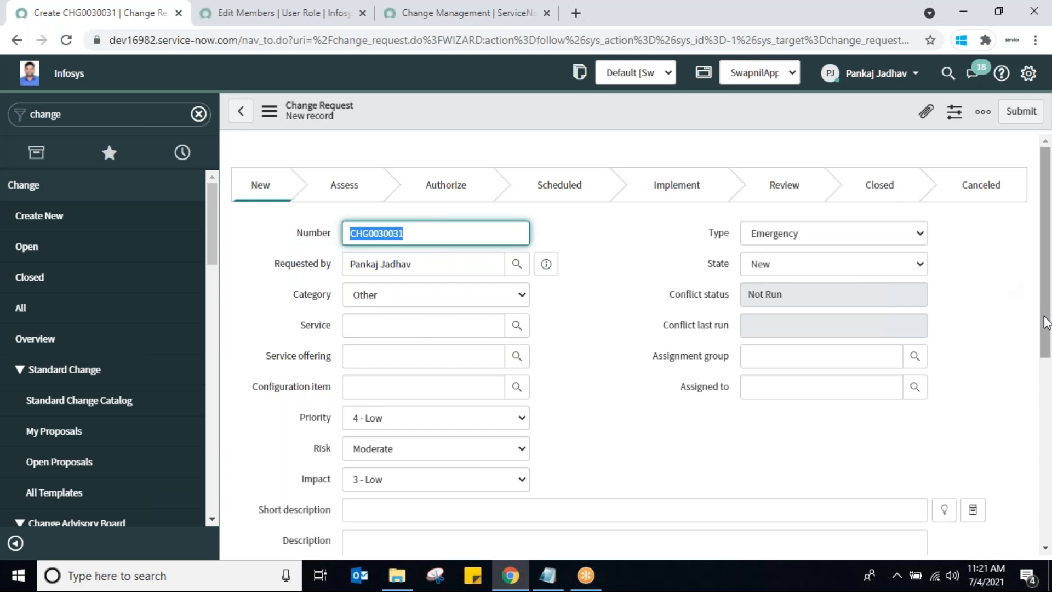
scroll(1036, 368, down, 5)
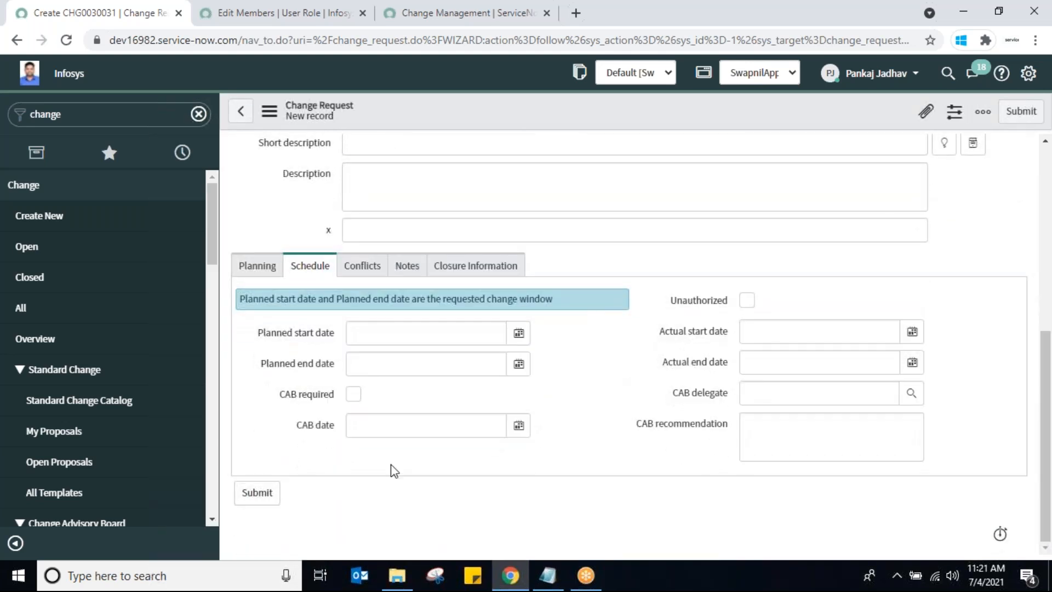
click(353, 395)
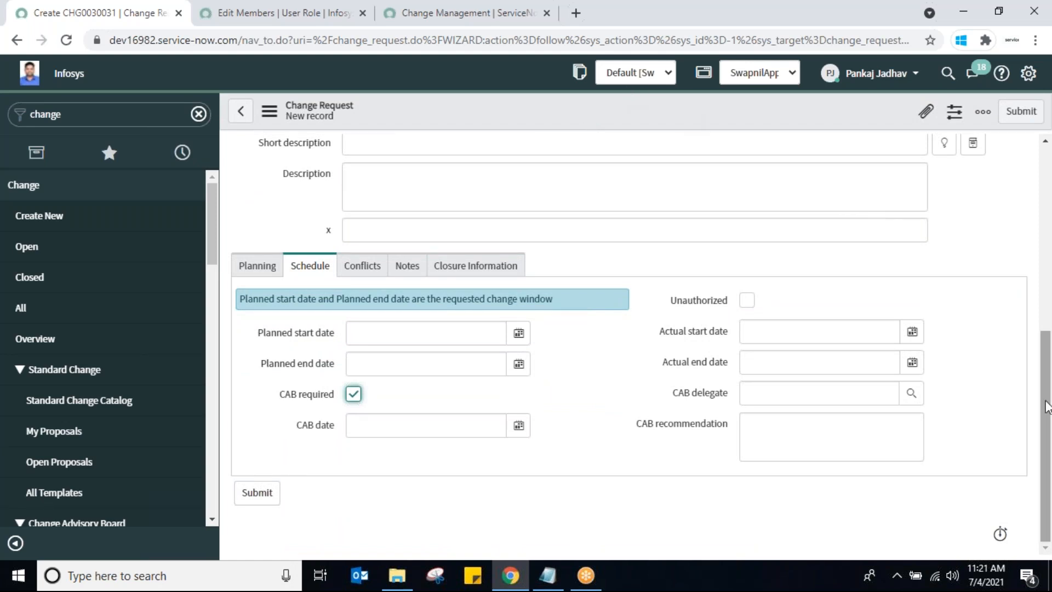
Assign the CAB-required emergency change to the Change Management group and save the new record
drag(1046, 404, 1049, 253)
click(841, 295)
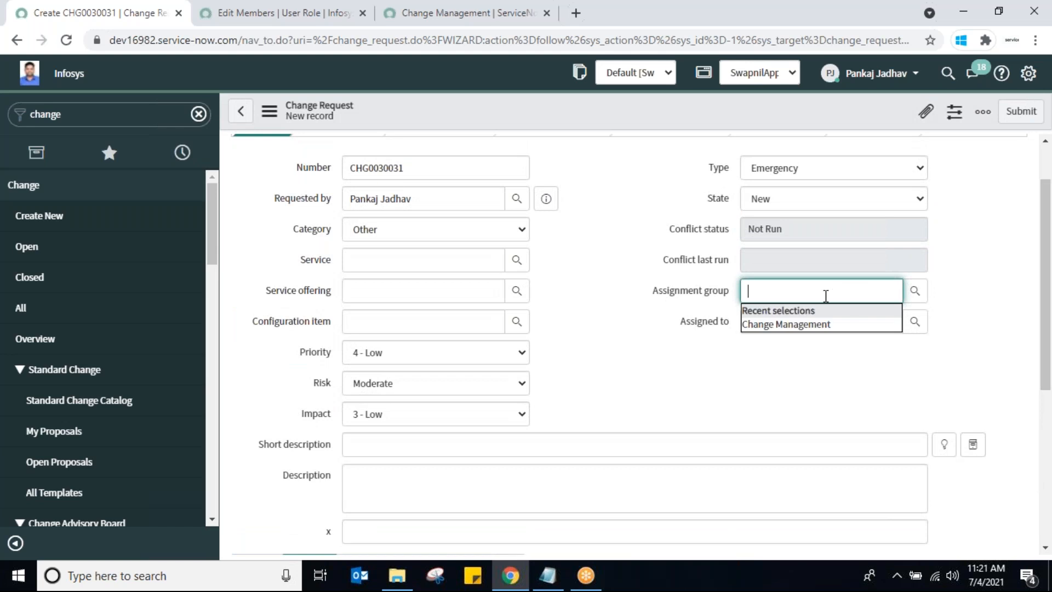
click(778, 323)
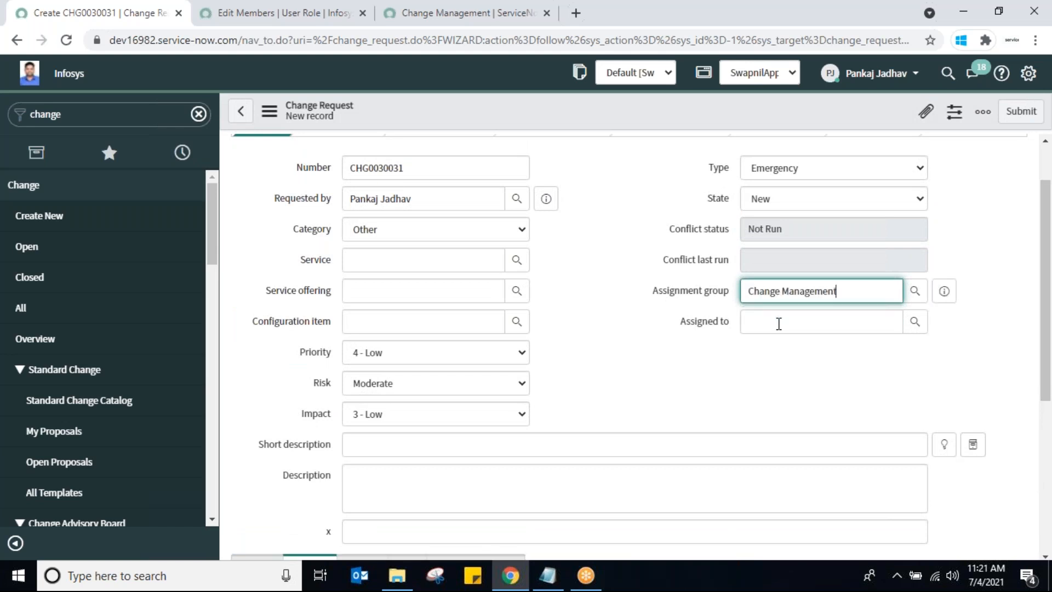
right_click(507, 110)
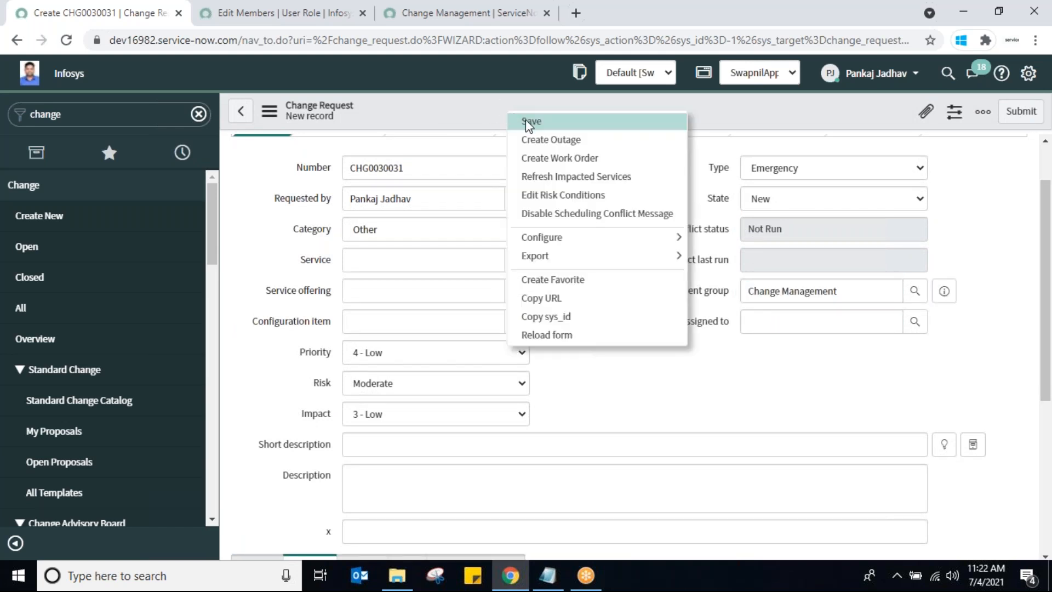
click(526, 121)
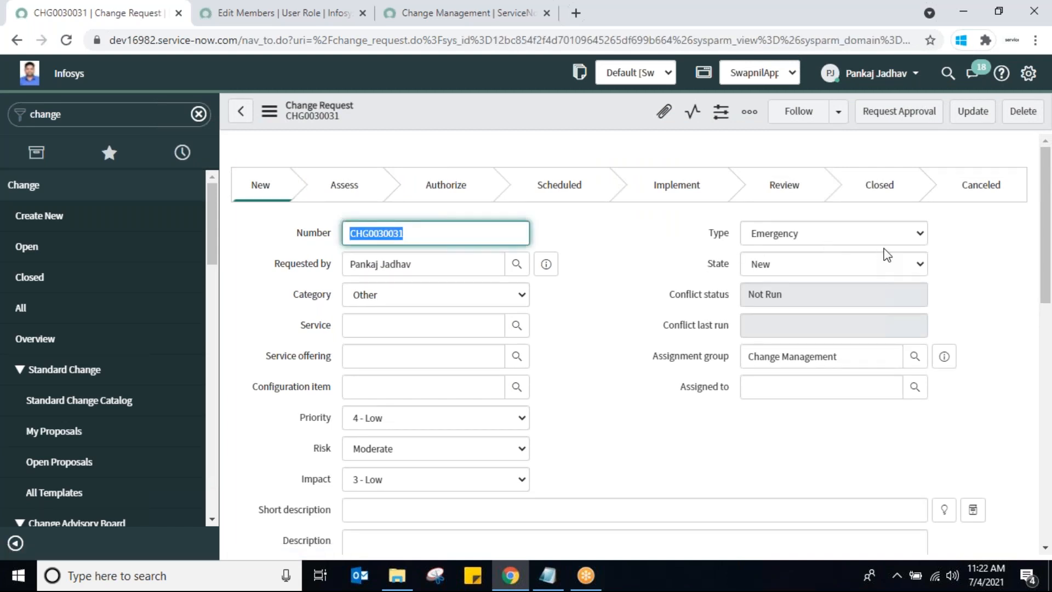
Set the emergency change's state to Authorize, save it, and check its approvers list
click(880, 265)
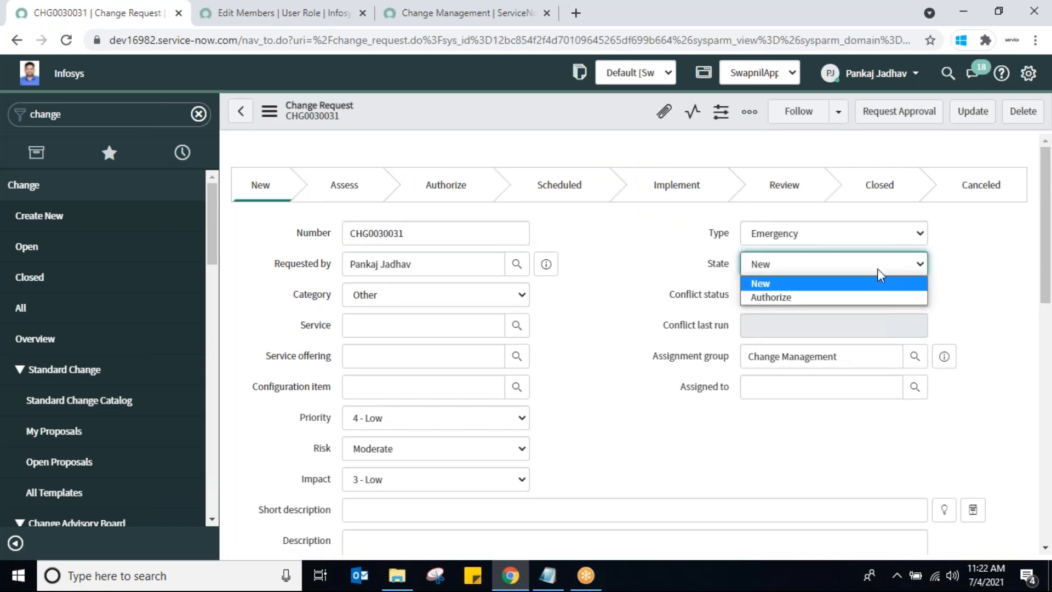
click(877, 297)
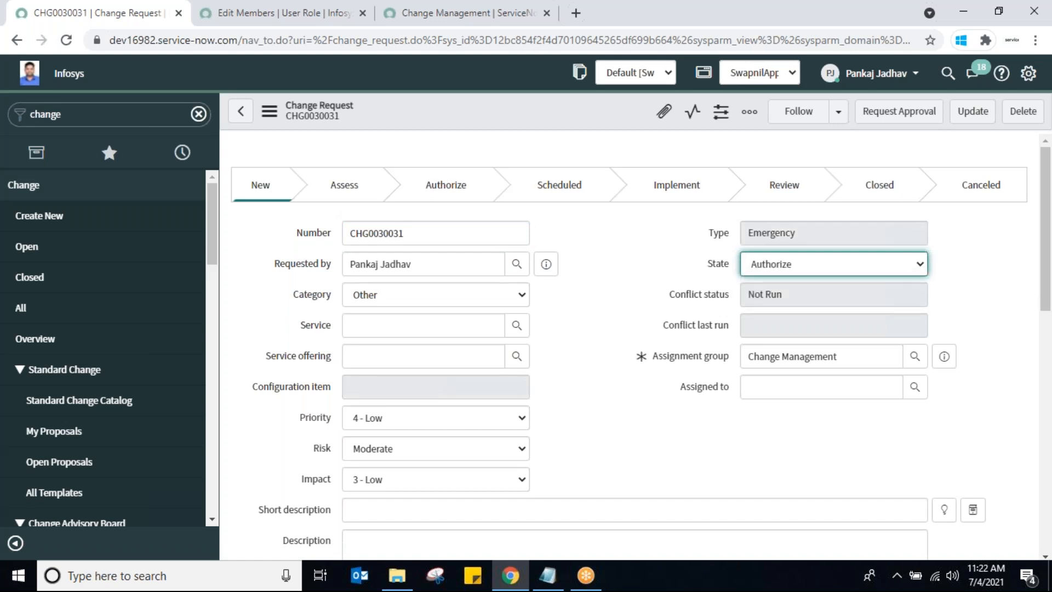
drag(1049, 273, 438, 109)
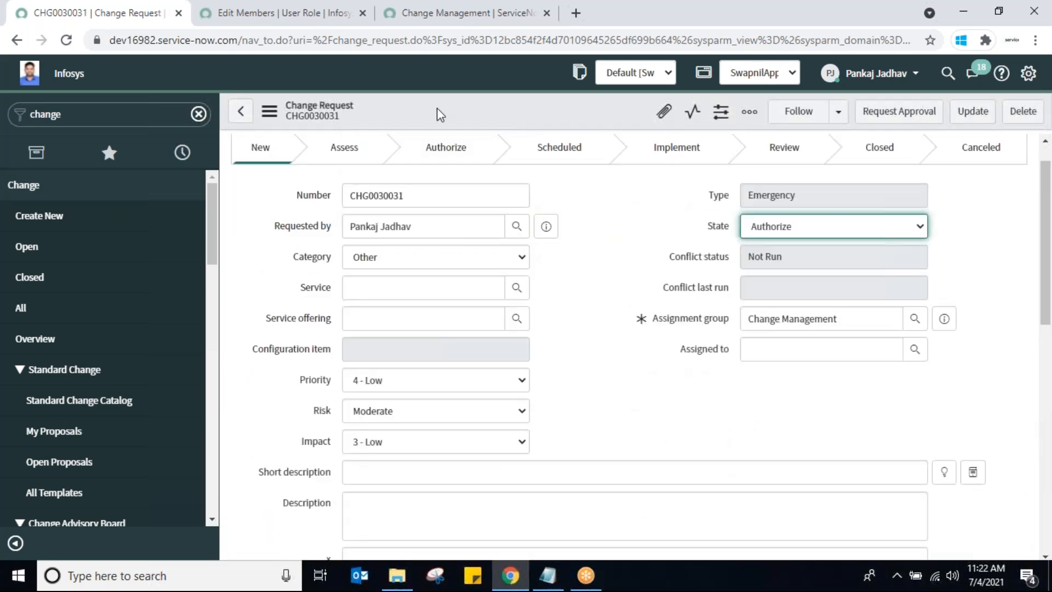
right_click(474, 121)
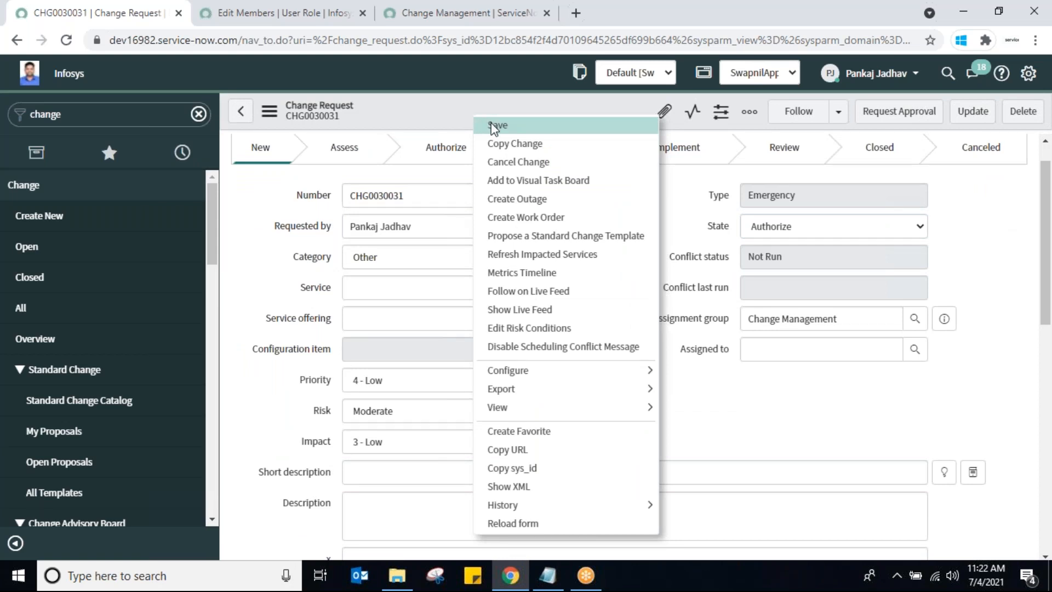
click(495, 126)
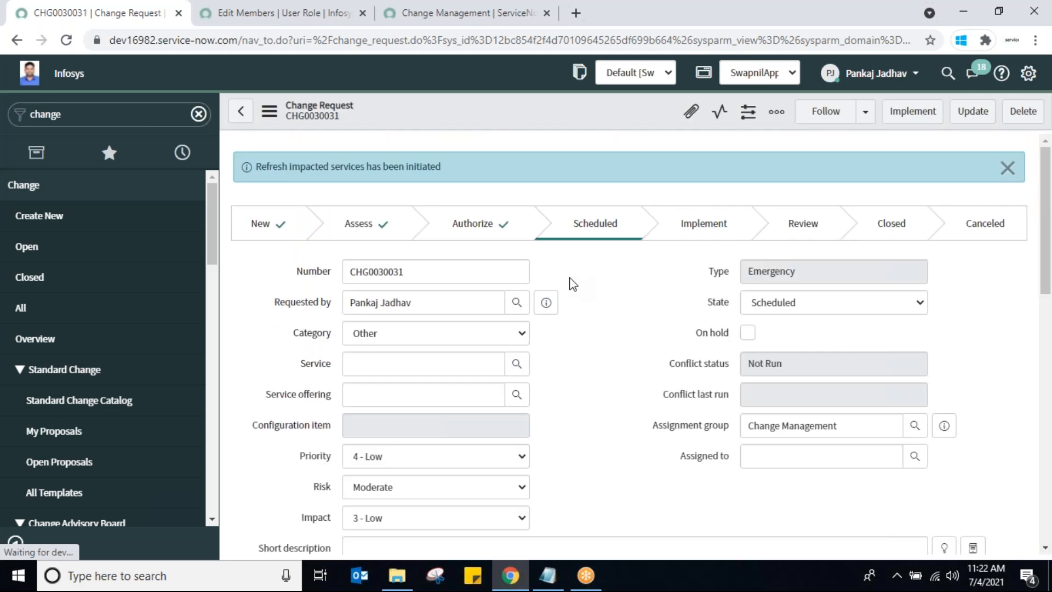
drag(1036, 252, 1038, 493)
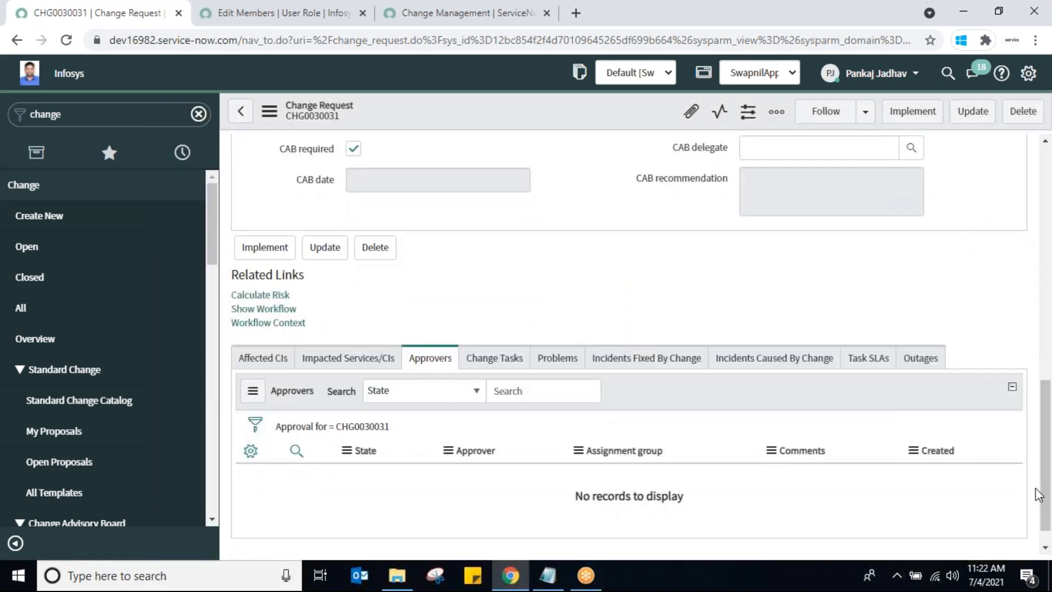
click(41, 217)
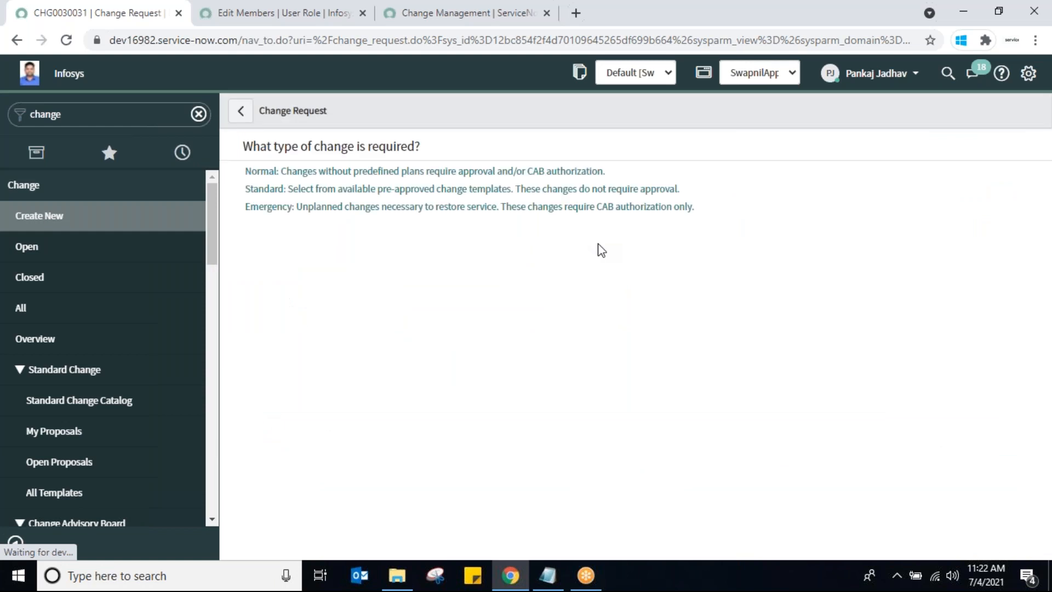
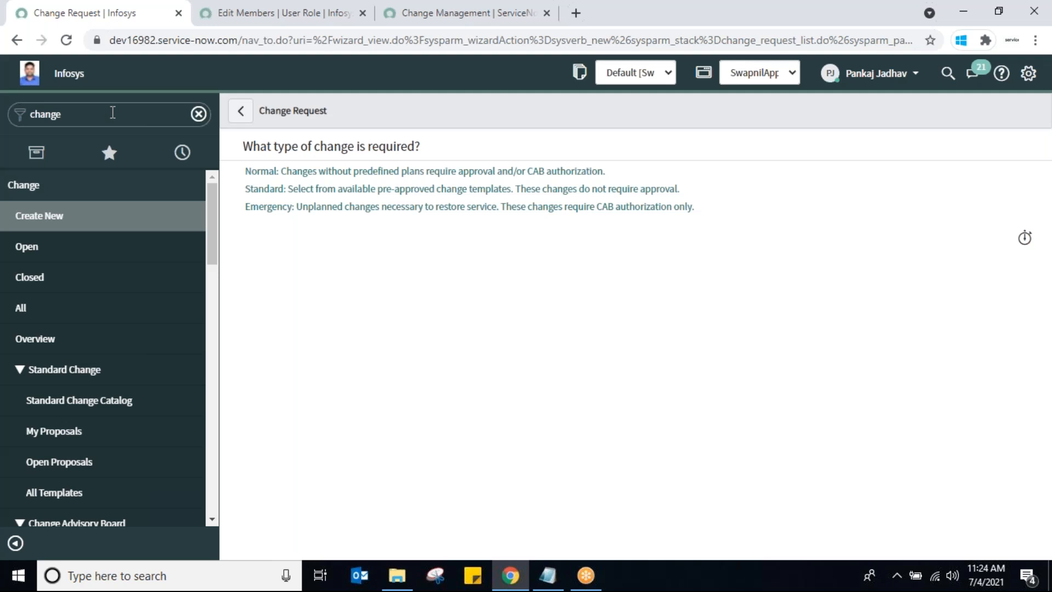
Find the business rules modules and open the Business Rules list under System Definition
double_click(112, 112)
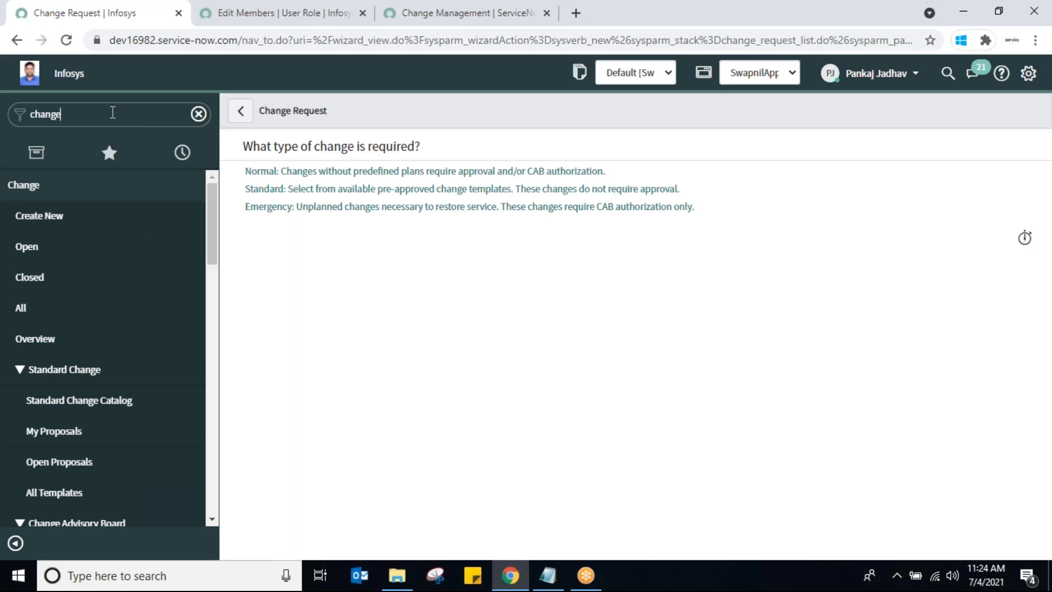
text(BU)
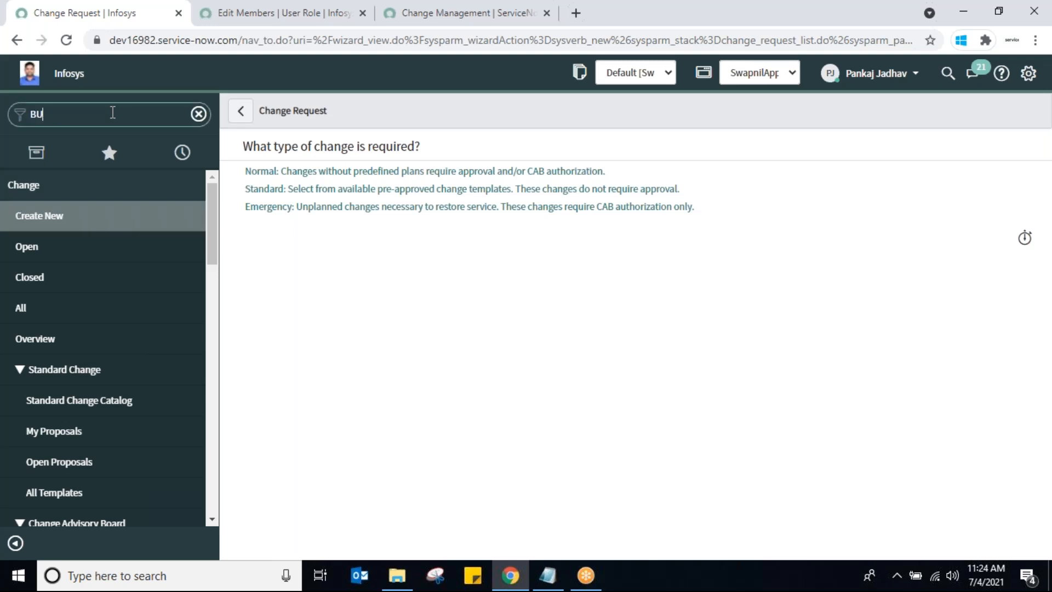
text(SIN)
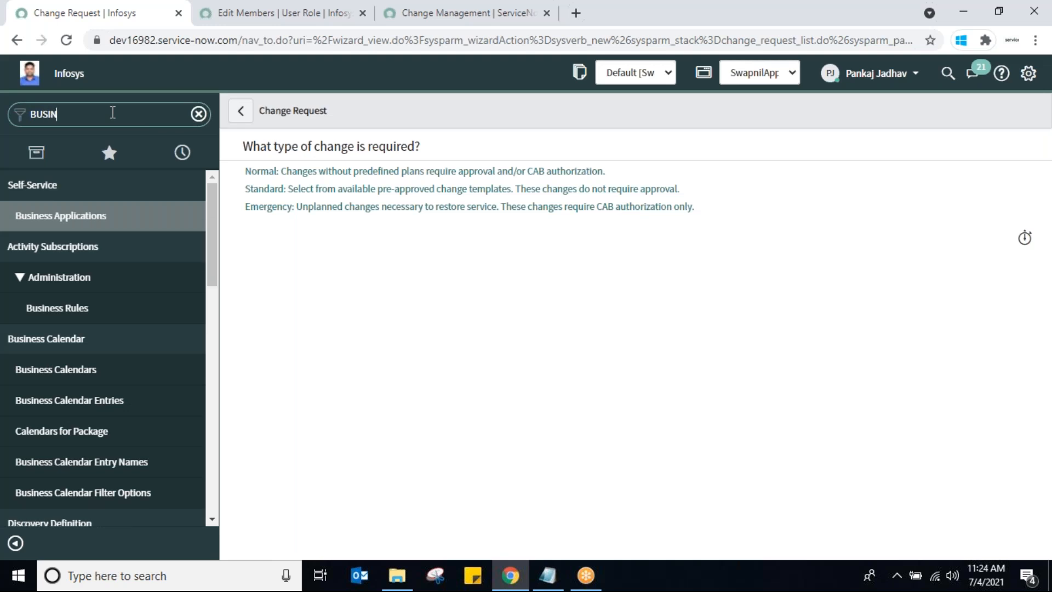
text(ESS RULES)
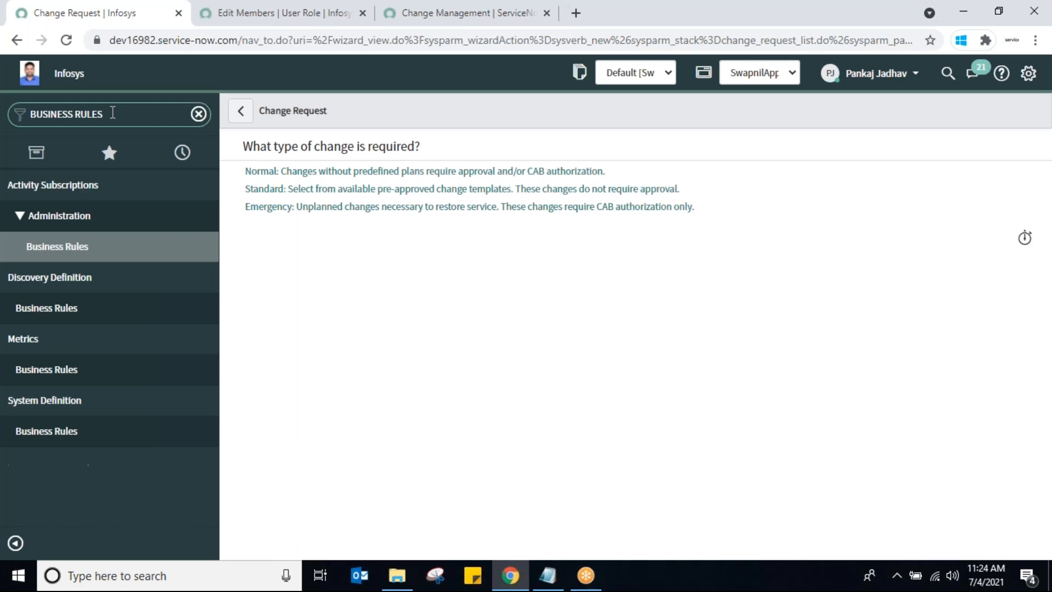
click(44, 438)
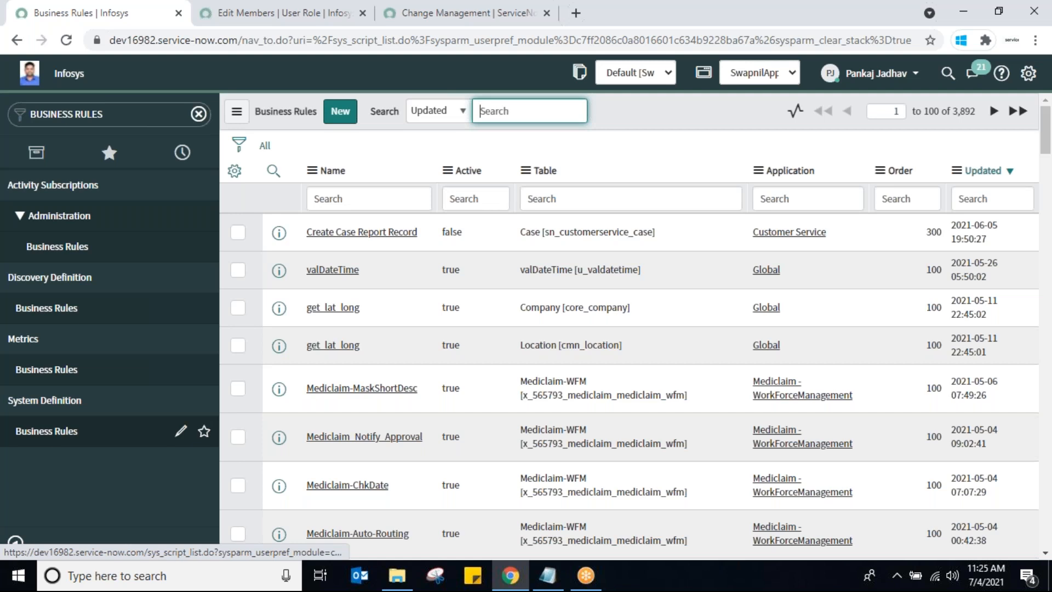
Start a new business rule named SwapnilFirstBR and set its table to Swapnil_Inventory
click(339, 112)
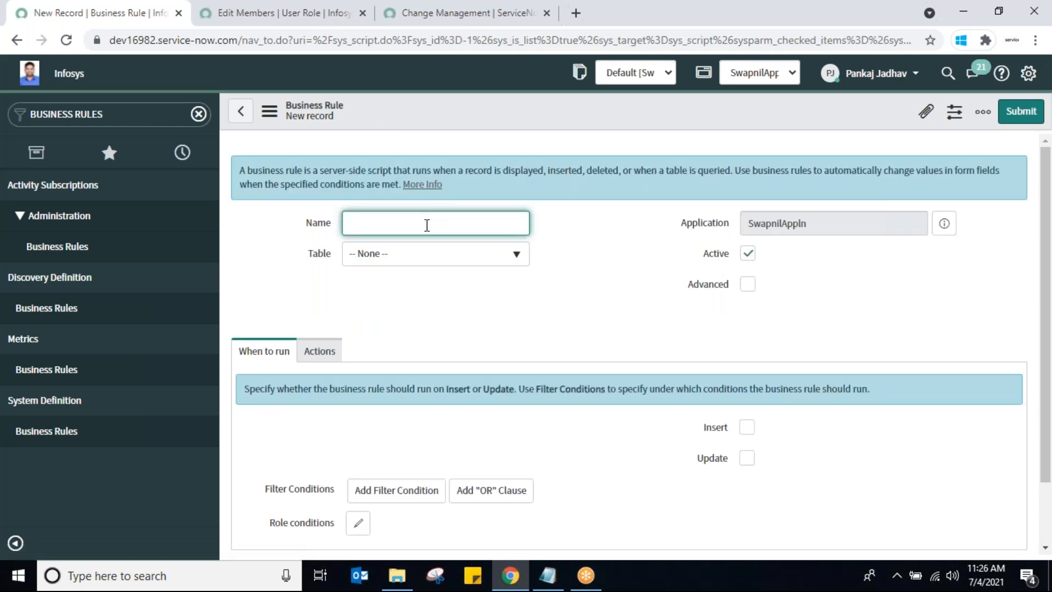
text(SwapnilFirst'b)
key(BackSpace)
text(BR)
click(514, 255)
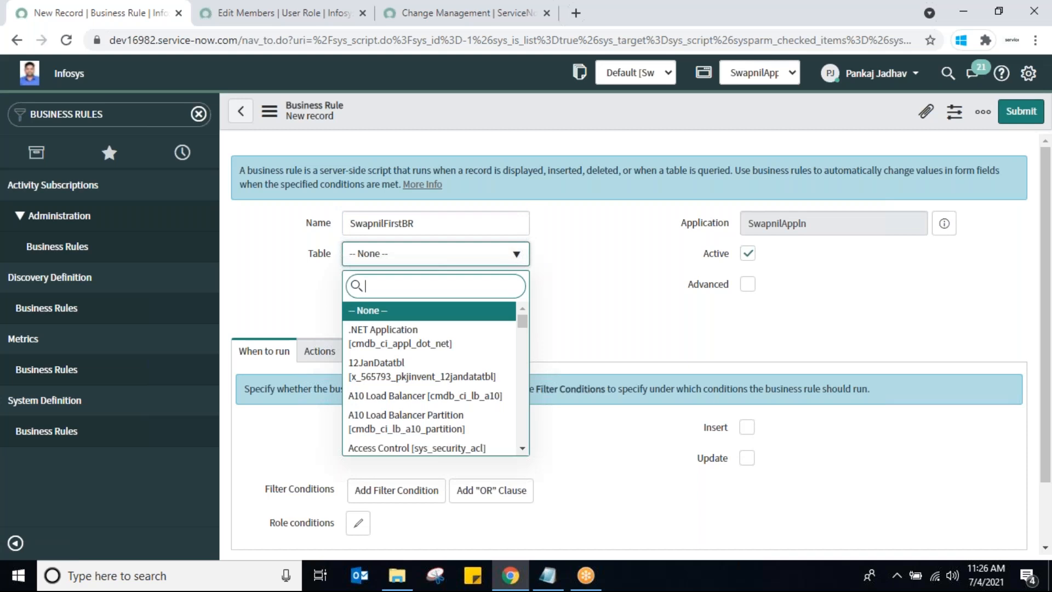
text(swapnil)
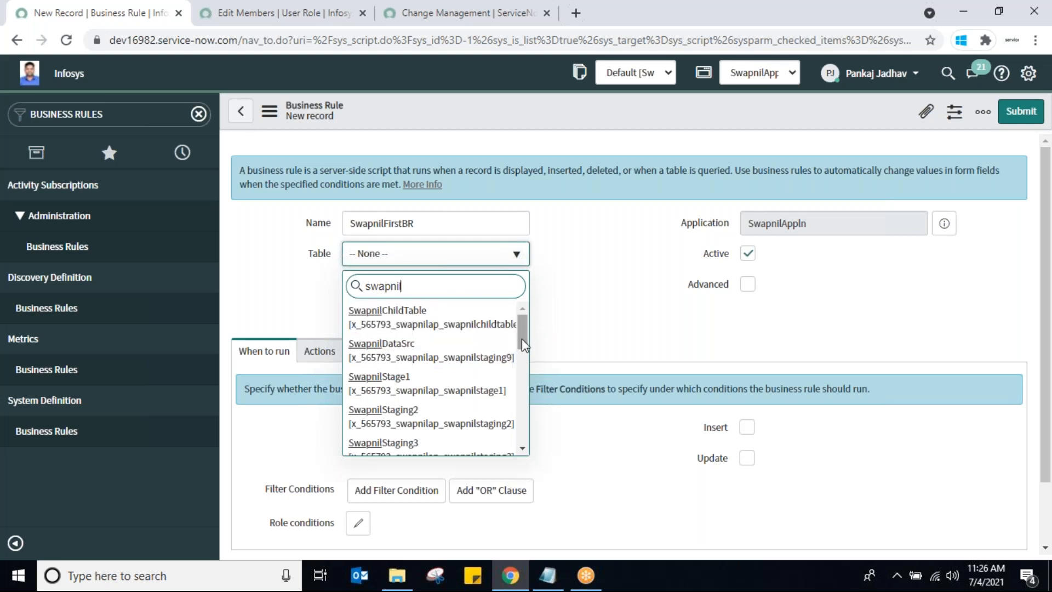
drag(521, 341, 508, 402)
click(422, 440)
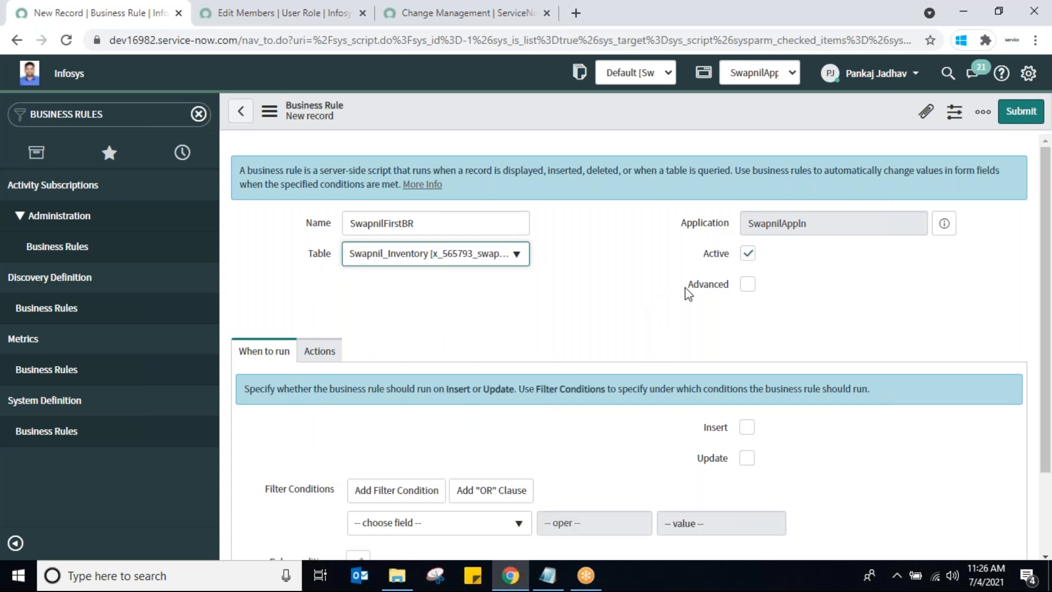
Enable the business rule's advanced options and set it to run after a record insert
click(747, 283)
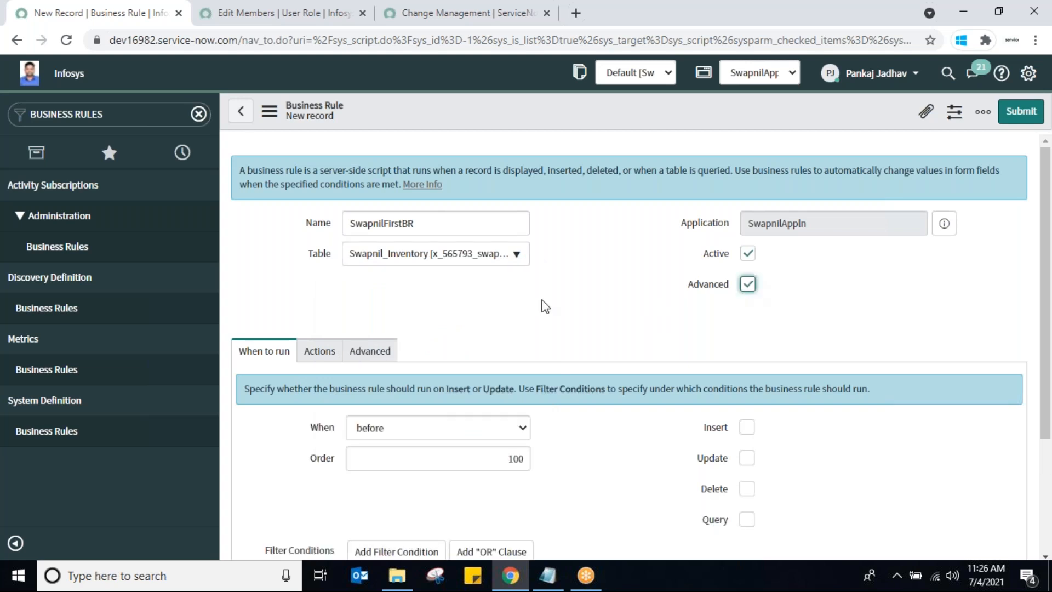
drag(1046, 277, 1042, 359)
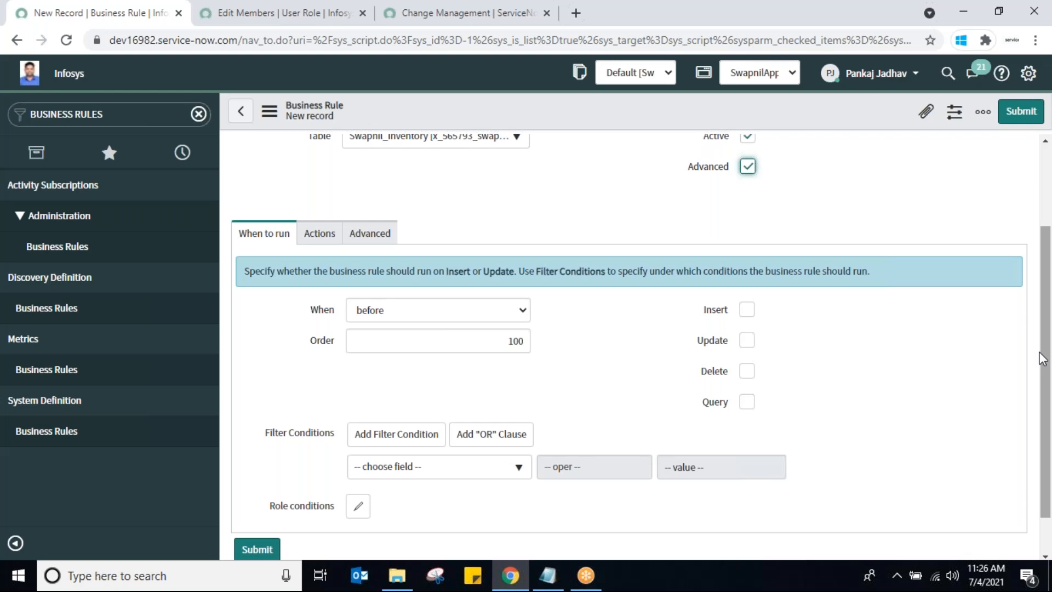
click(515, 316)
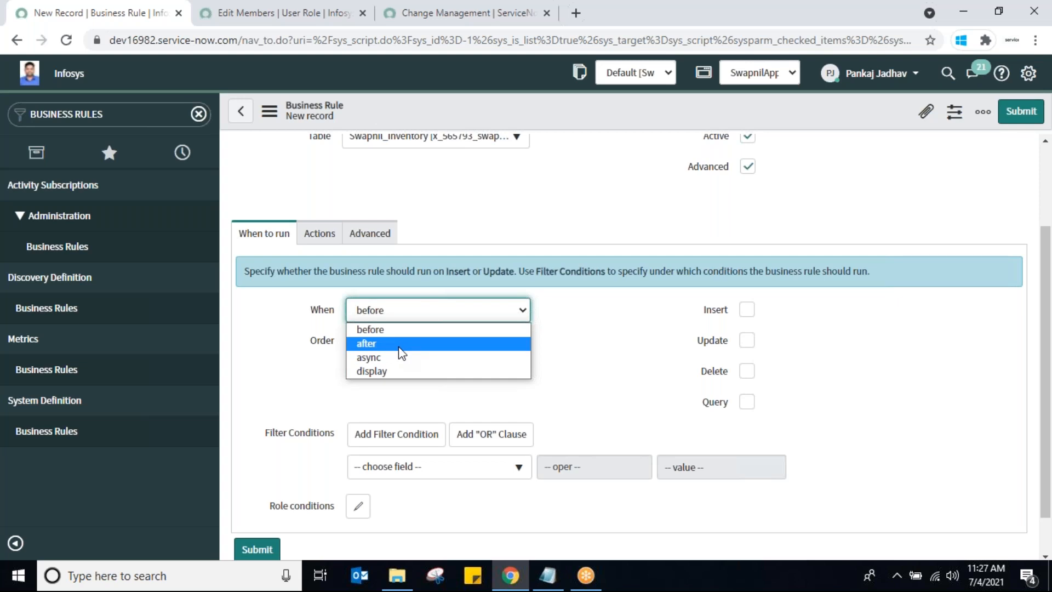
click(427, 343)
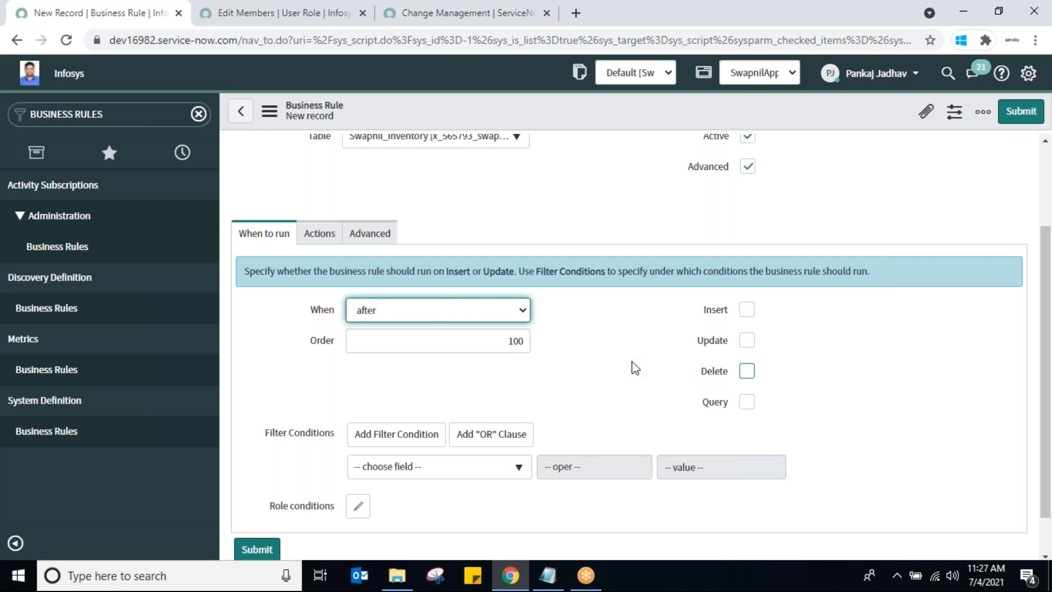
click(746, 311)
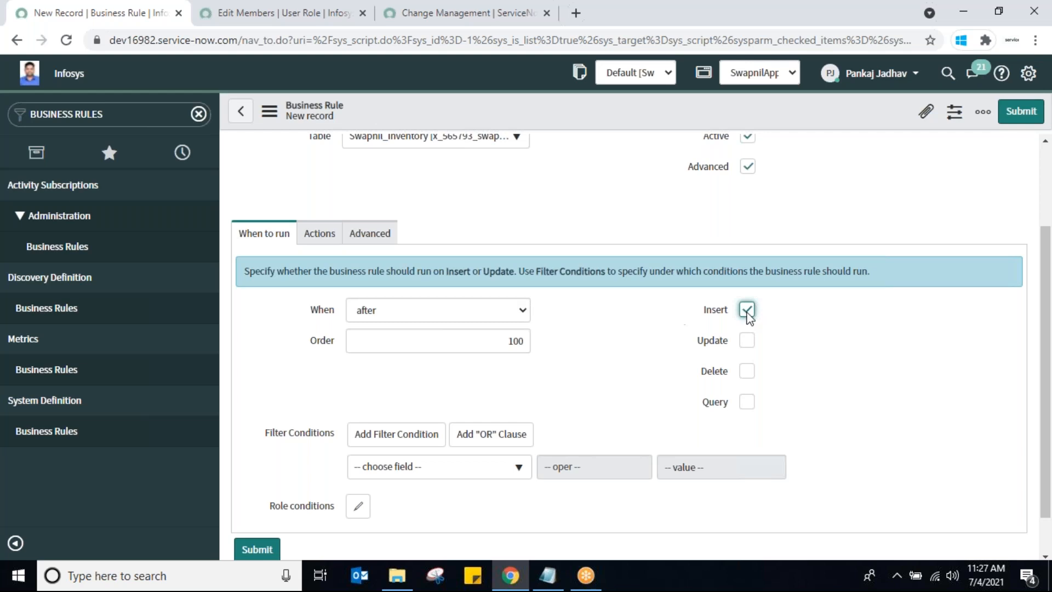
Look over the business rule's script template and set the rule to run before the insert
click(358, 234)
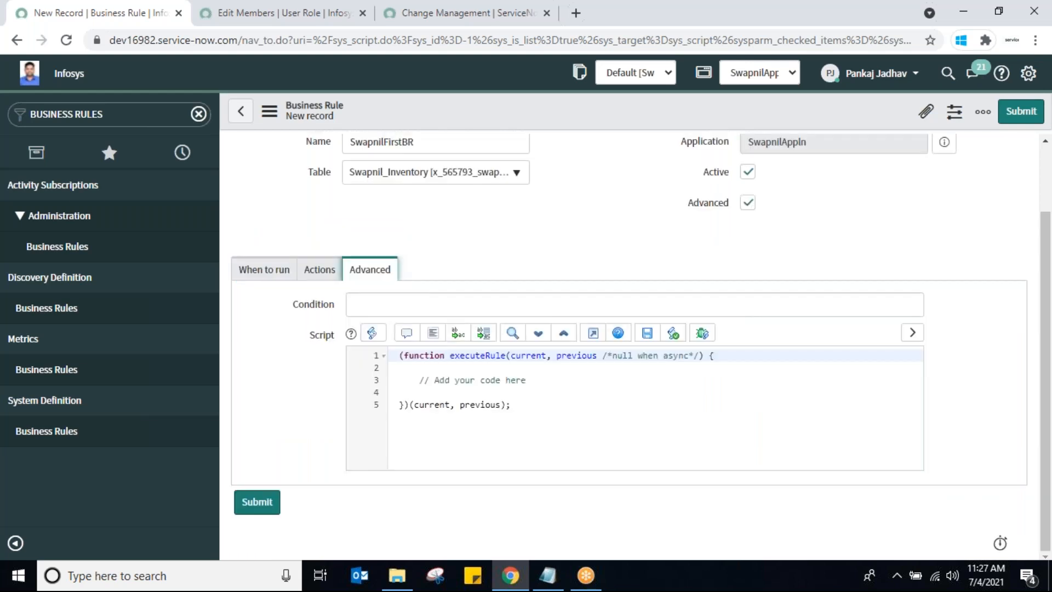
click(552, 385)
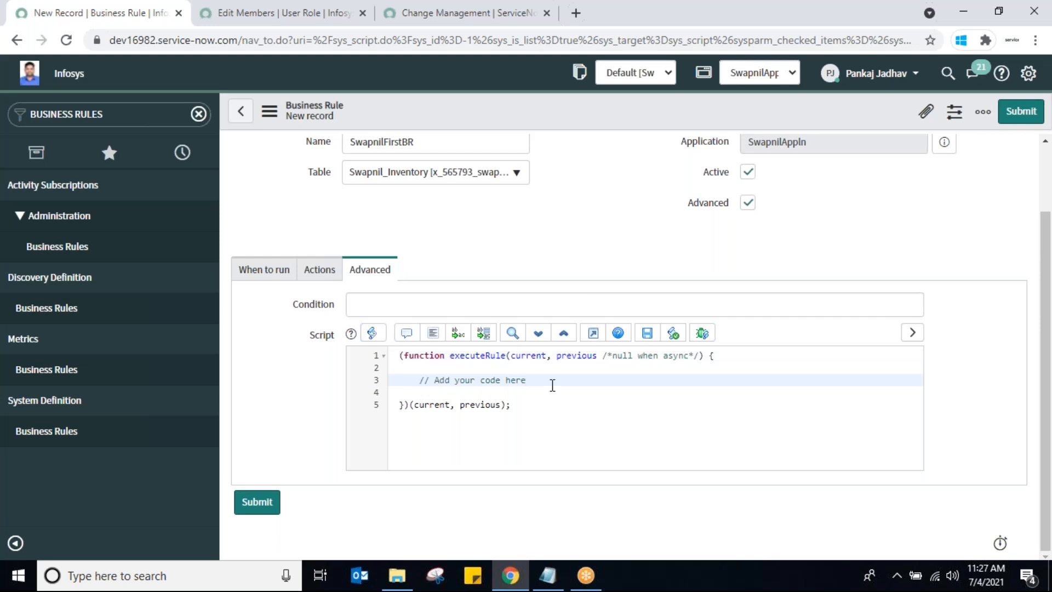
click(263, 274)
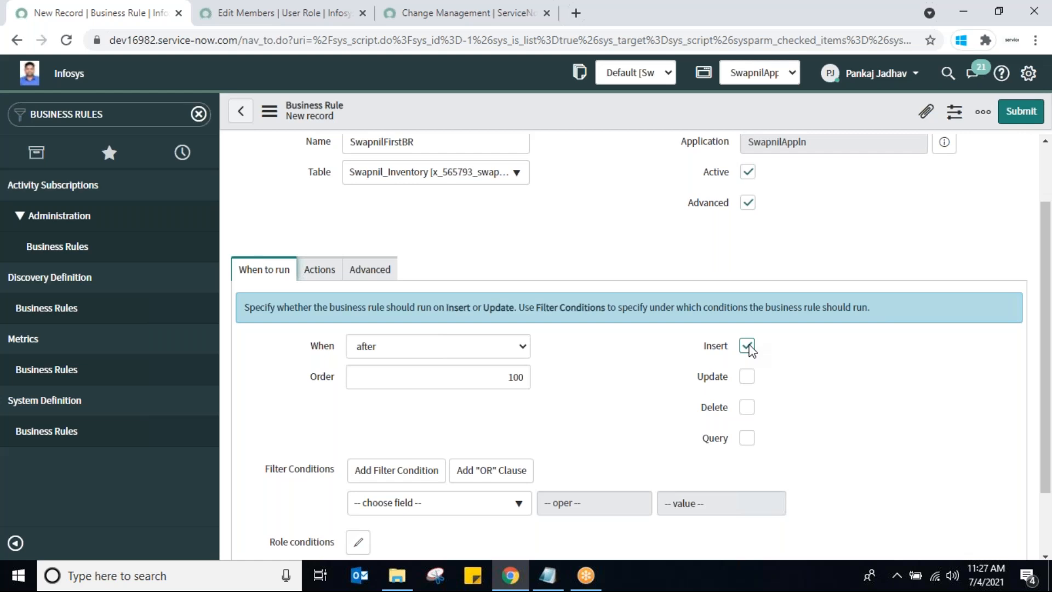
click(497, 350)
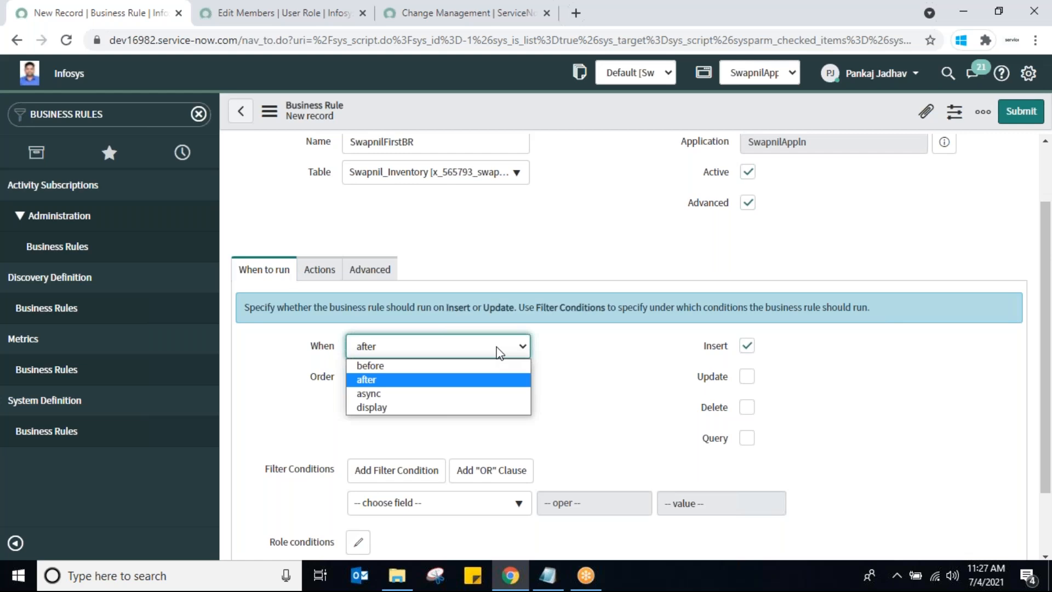
click(489, 372)
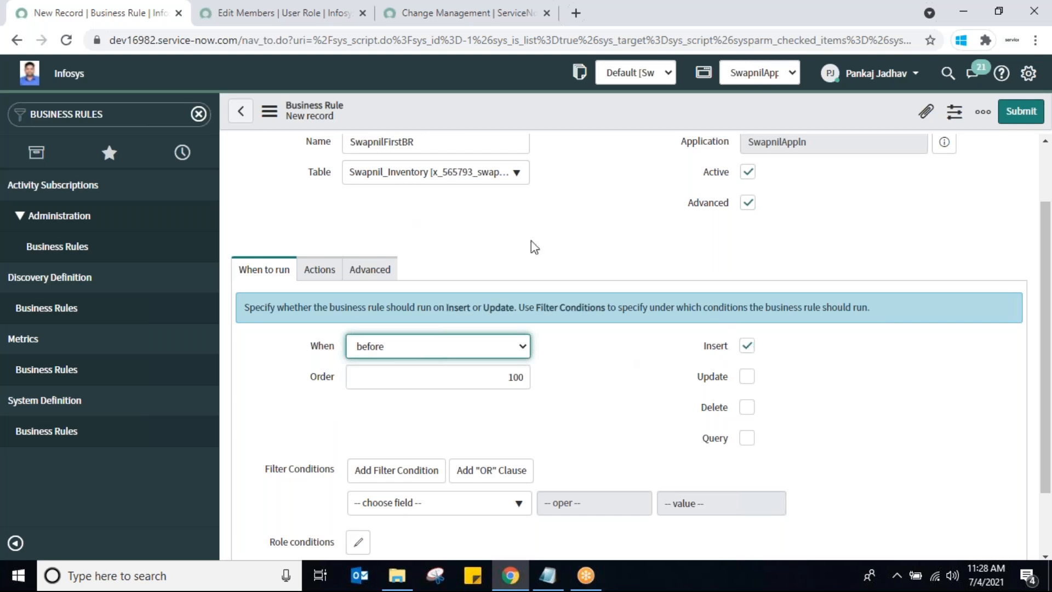
Set the business rule to run after updates and deletes as well as inserts, and review its script template
click(368, 270)
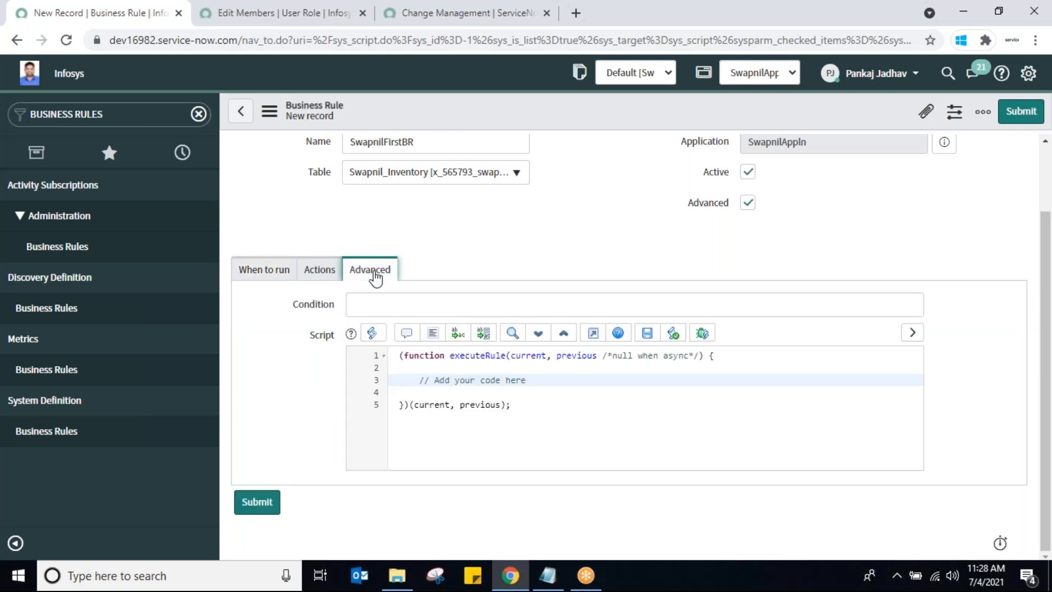
click(545, 385)
click(252, 270)
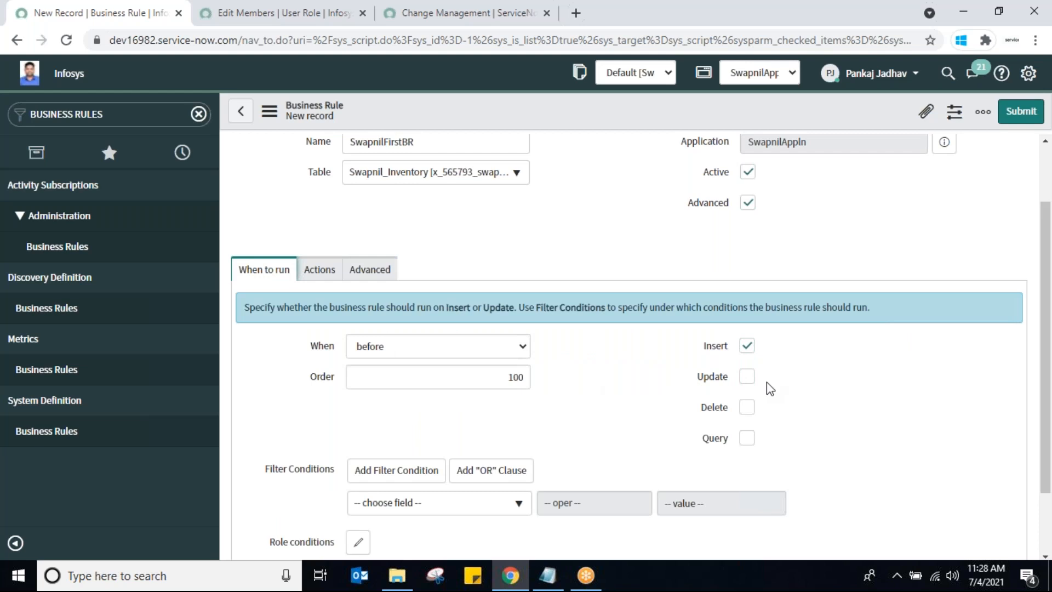
click(748, 378)
click(747, 407)
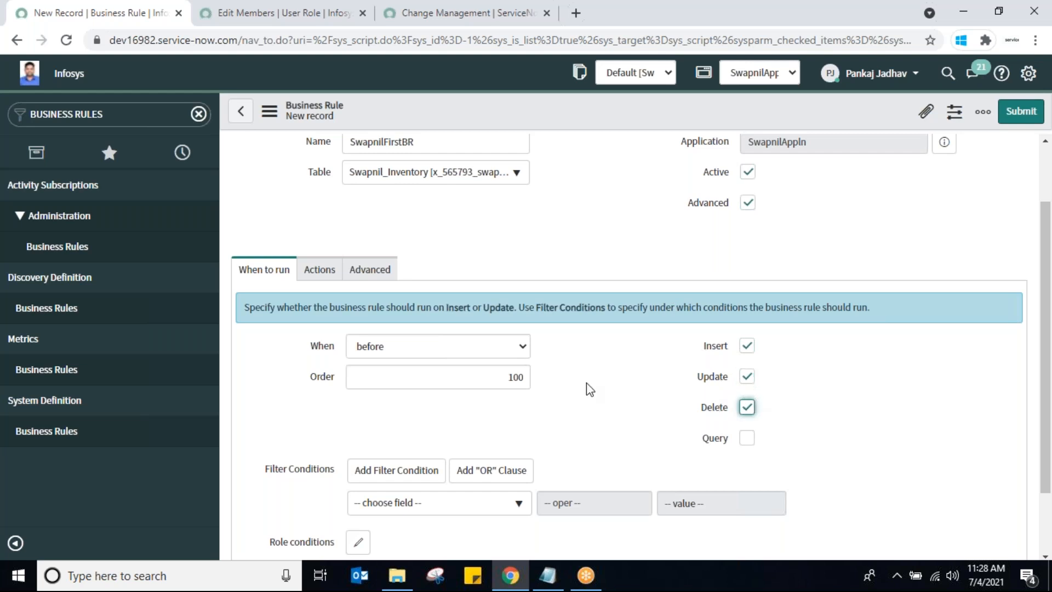
click(499, 353)
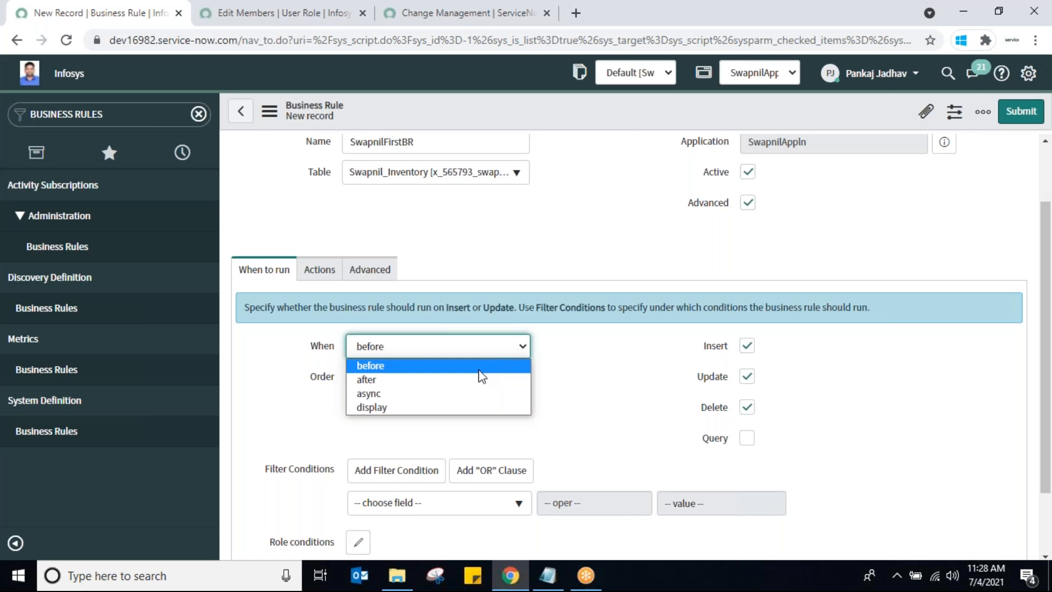
click(471, 379)
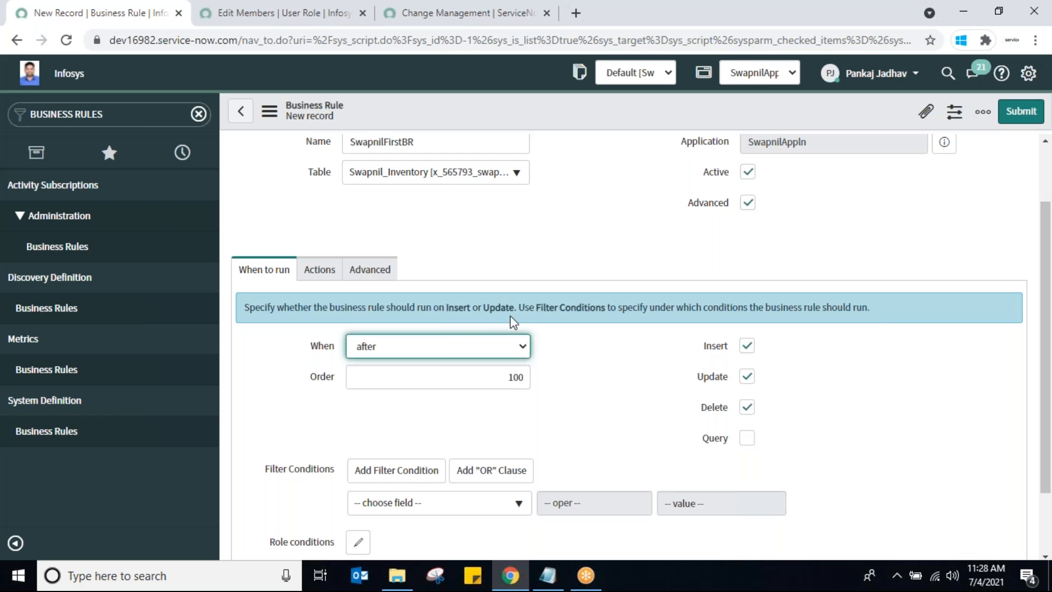
click(369, 269)
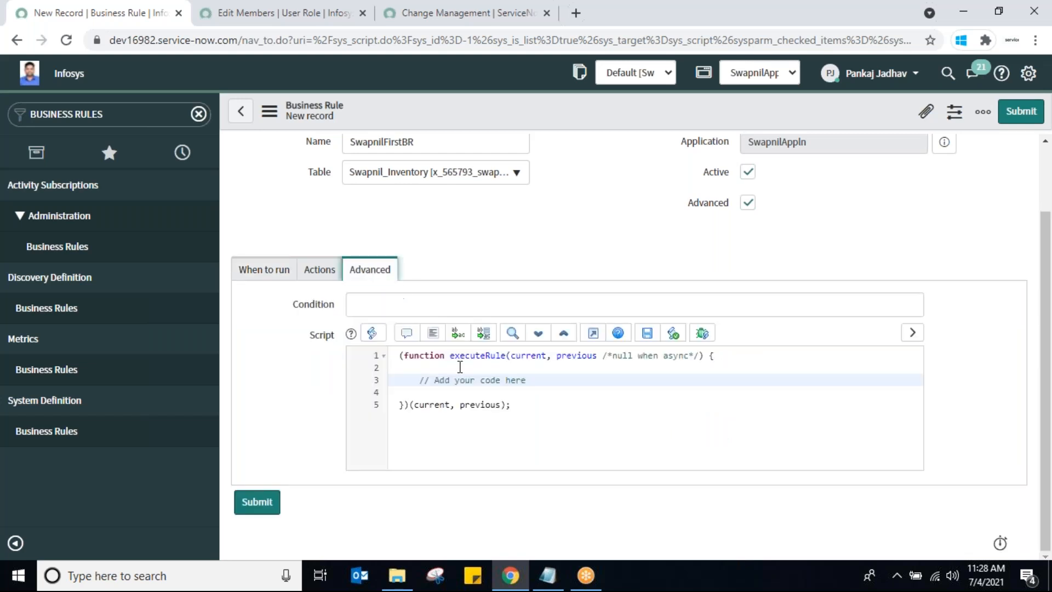
click(553, 380)
Find the Swapnil_Inventories module from the Edit Members page, open its list, and bring up a blank inventory record
click(271, 15)
double_click(102, 106)
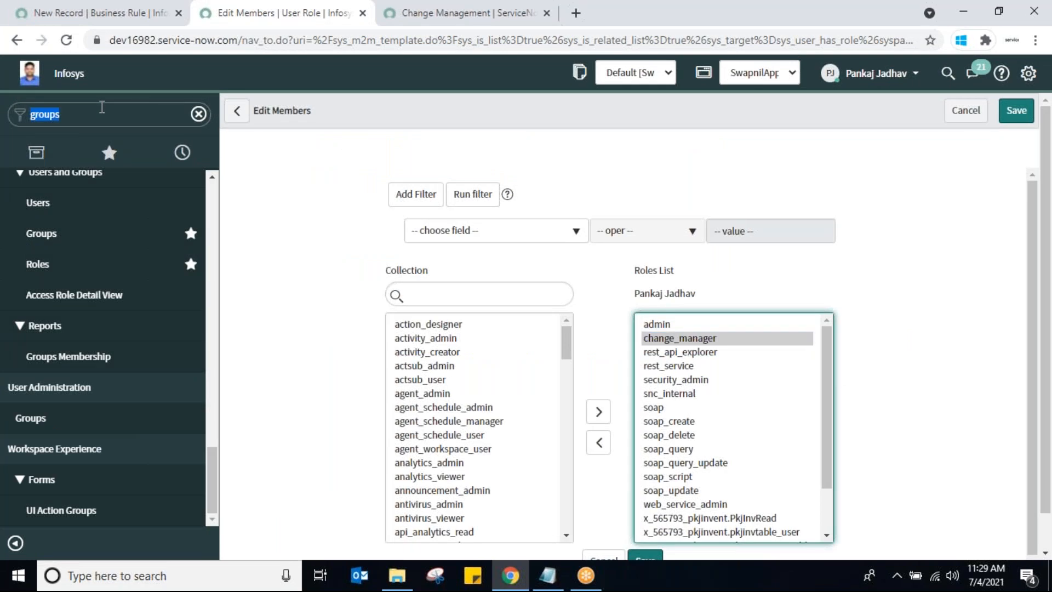
text(sw)
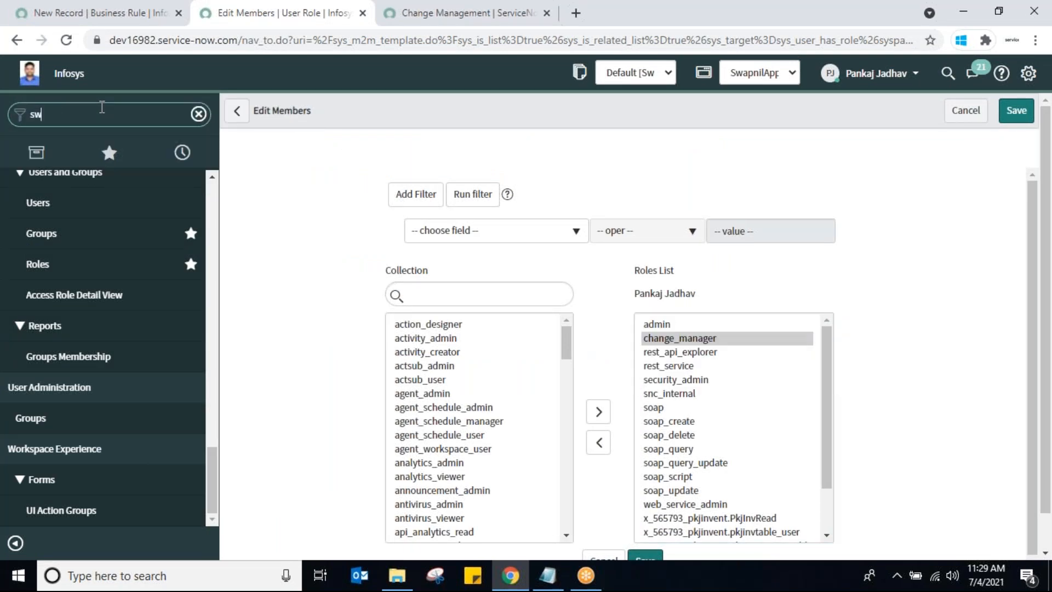
text(apnil I)
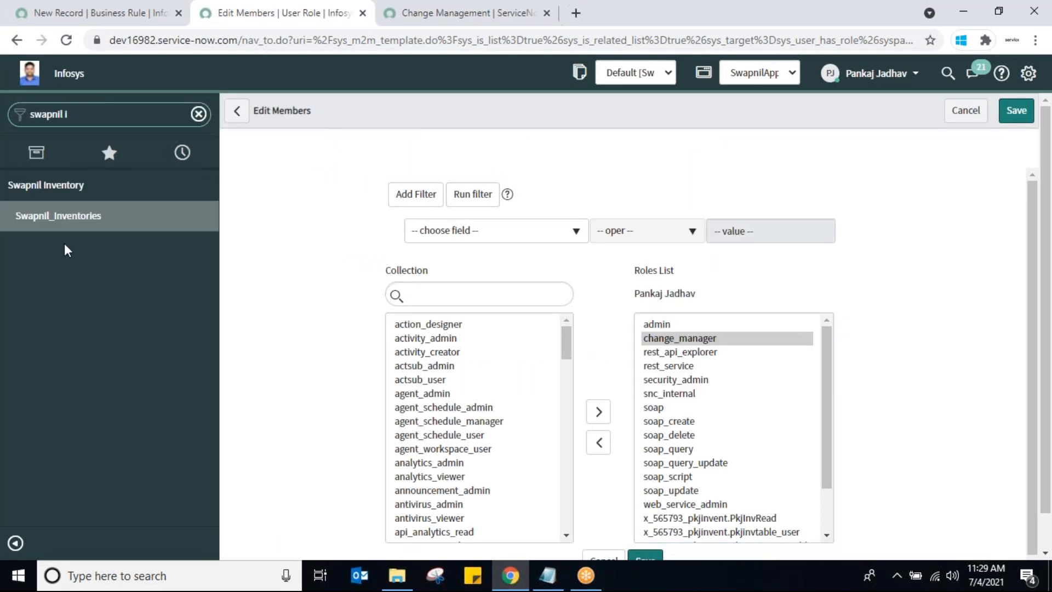
click(68, 216)
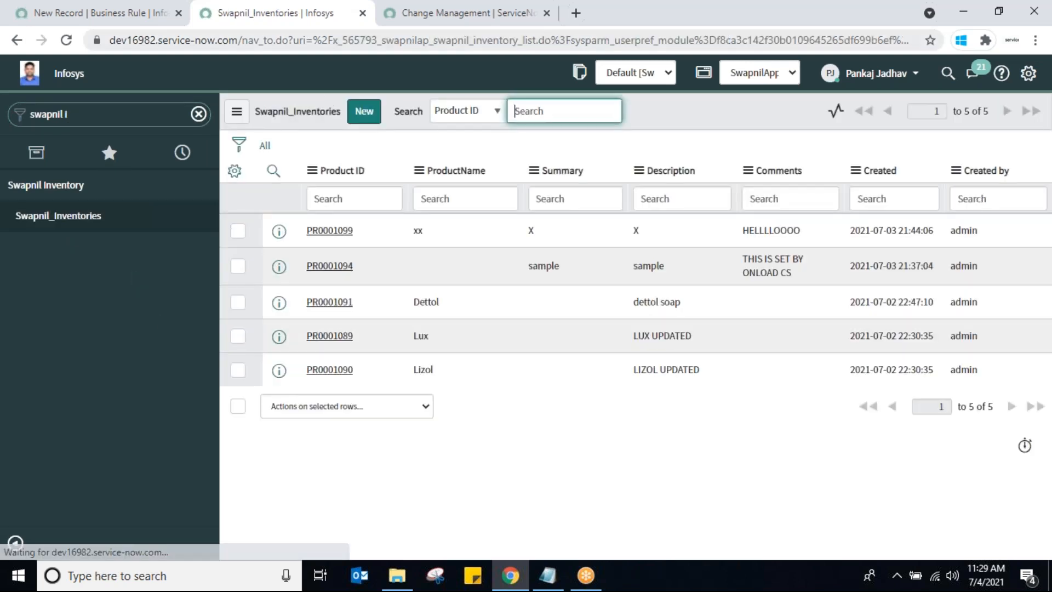
click(363, 112)
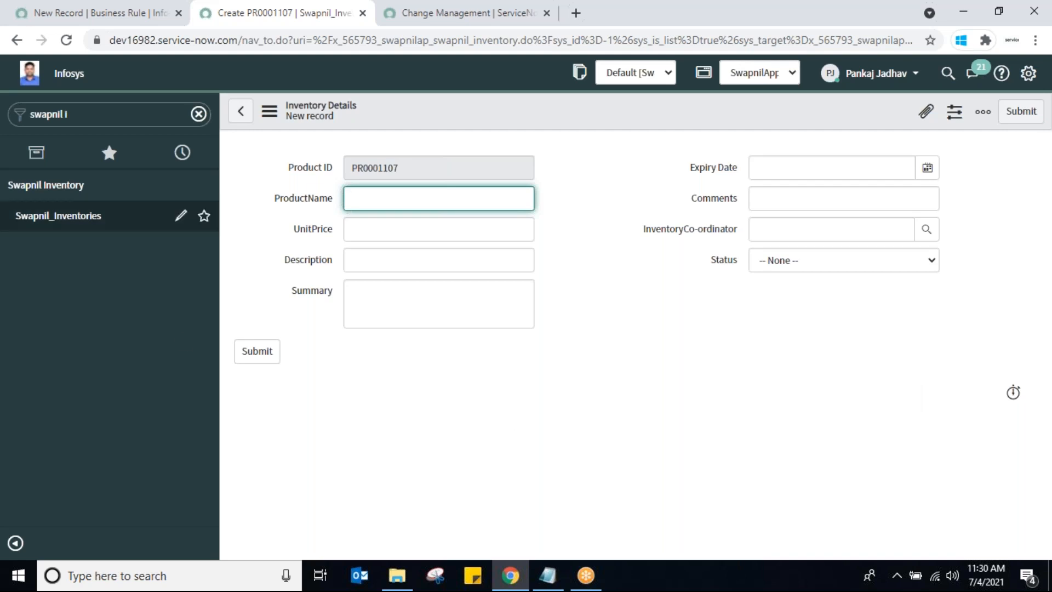
Find the Tables module under System Definition and start a new table record
click(121, 111)
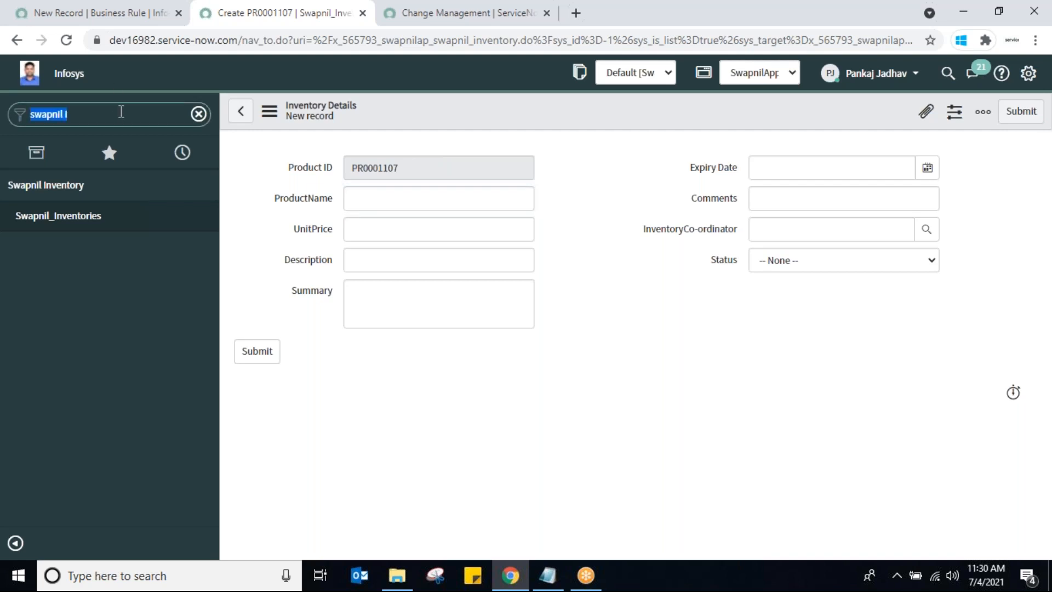
text(ta)
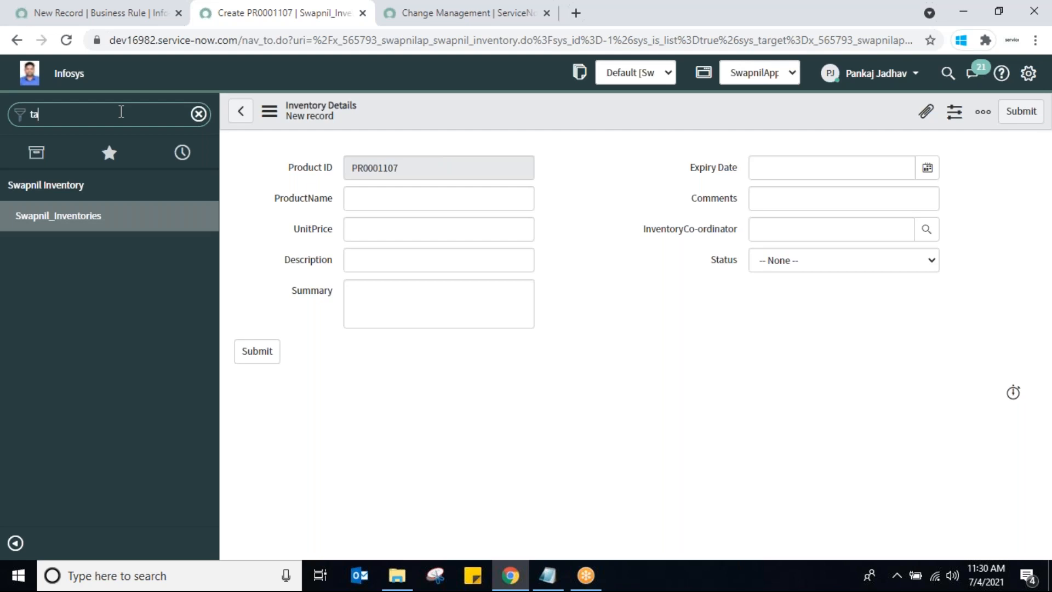
text(bles)
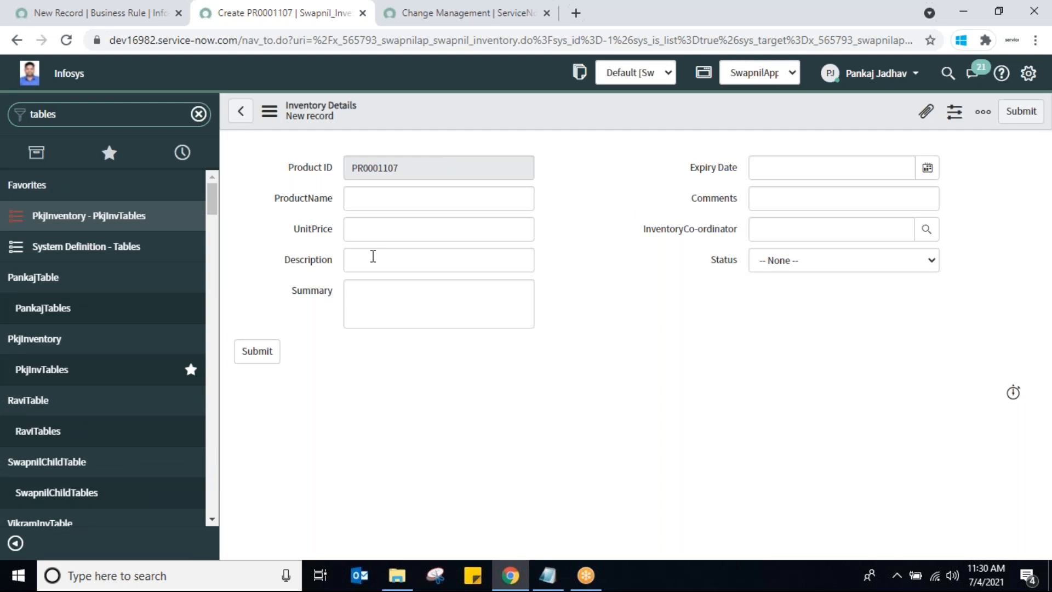
click(97, 251)
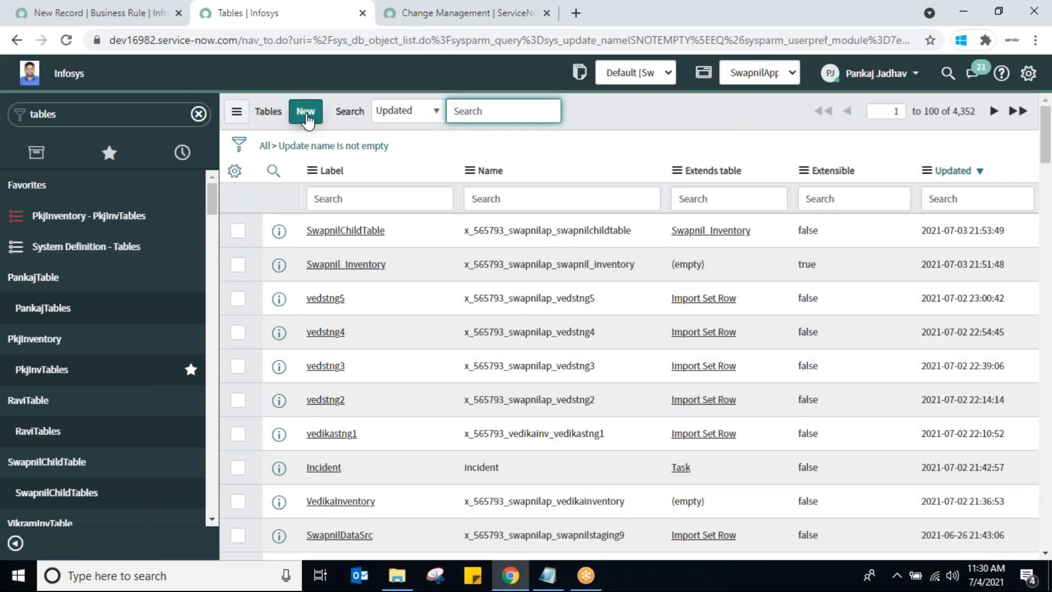
click(307, 116)
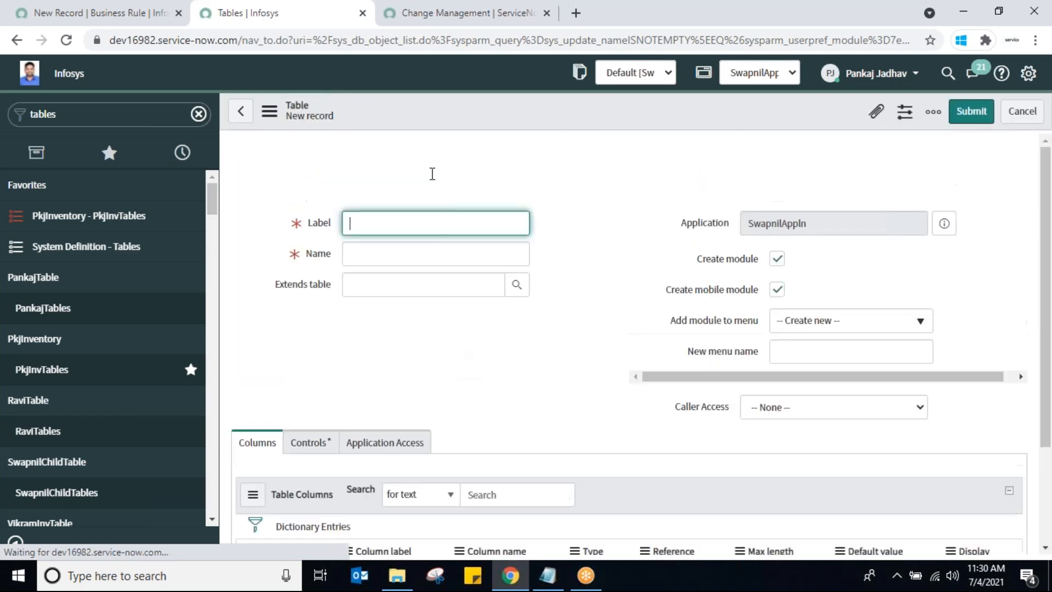
Label the table SwapnilInvArchive, let its name fill in automatically, disable the mobile module, and save the table
text(SwapnilInv)
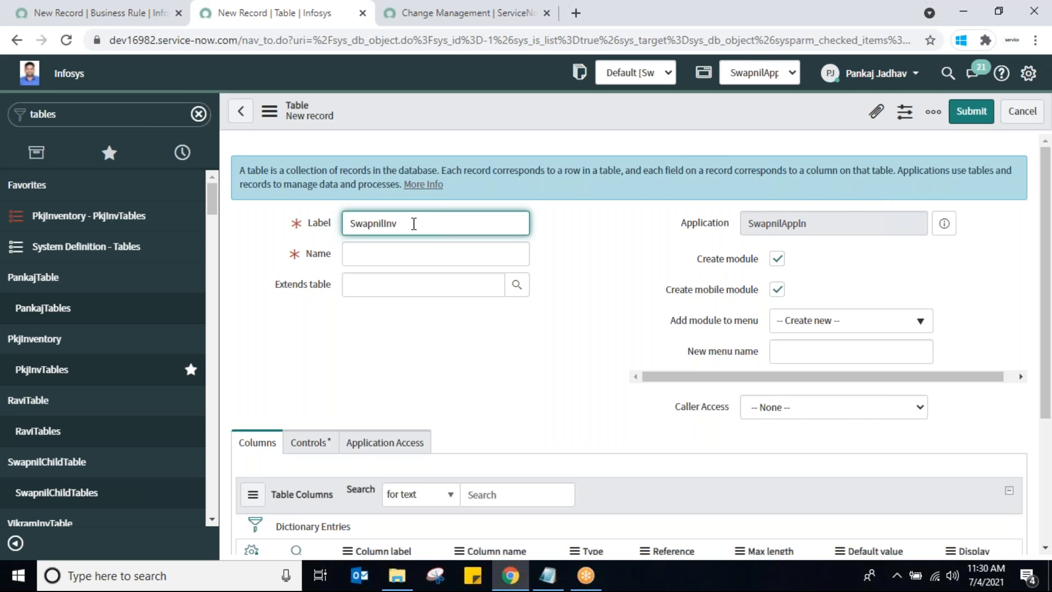
text(Archive)
click(417, 255)
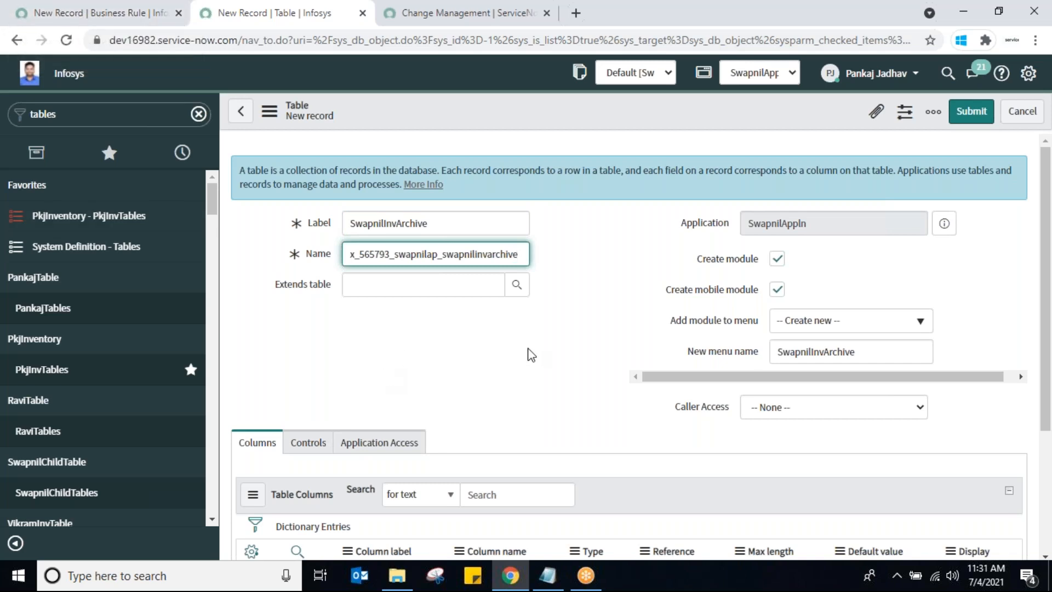
click(777, 290)
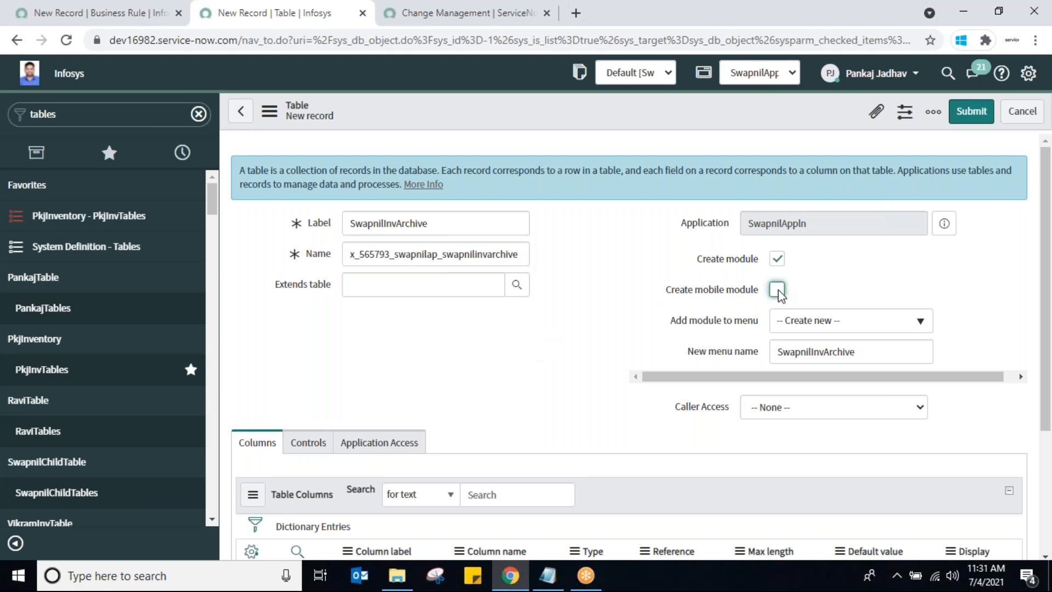
click(963, 115)
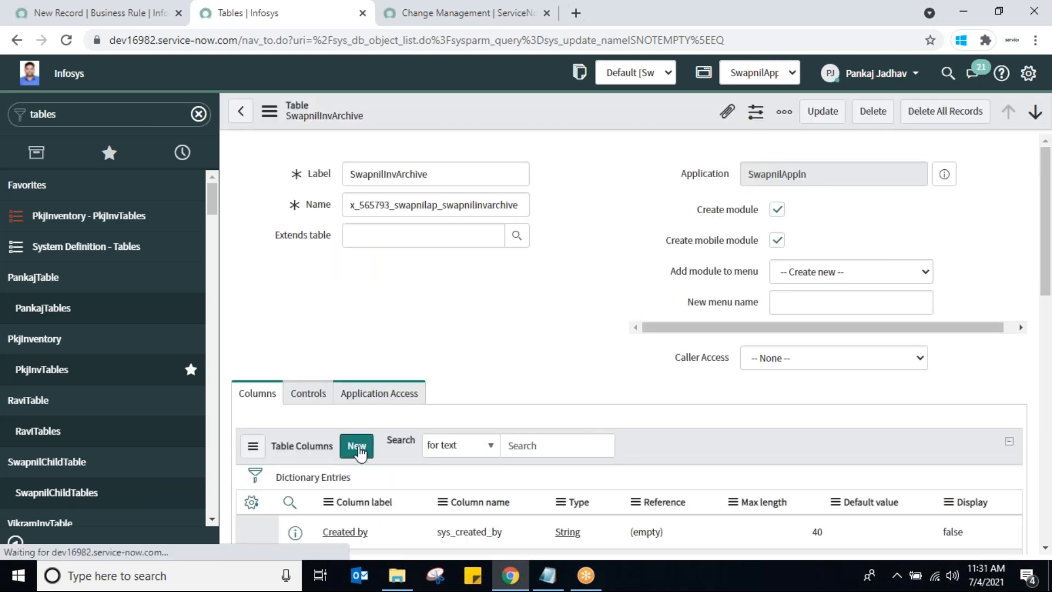
Add a String column labelled PID with a max length of 40 to the SwapnilInvArchive table
click(356, 384)
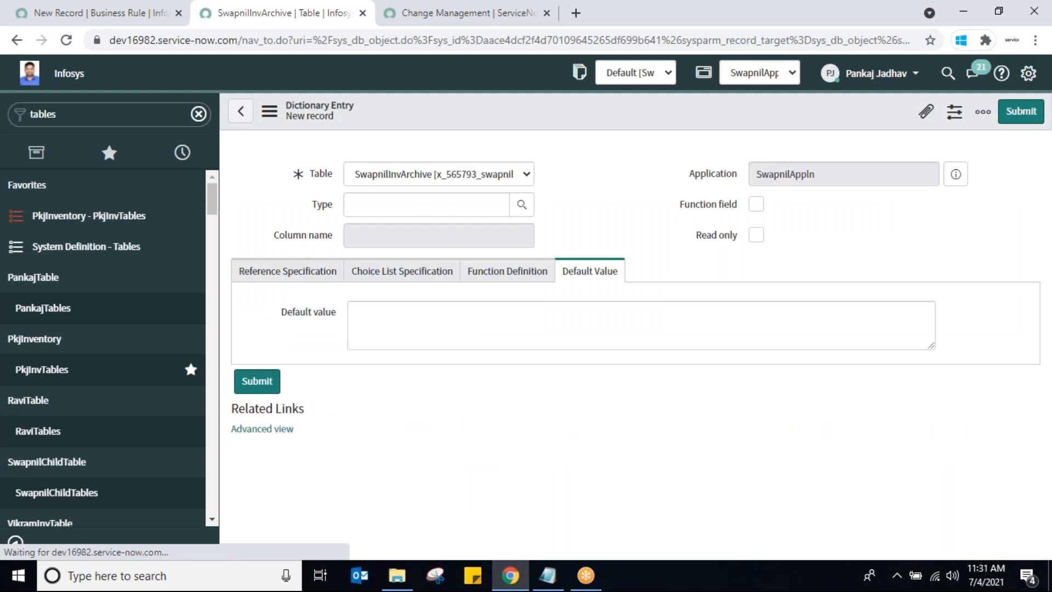
click(430, 268)
text(string)
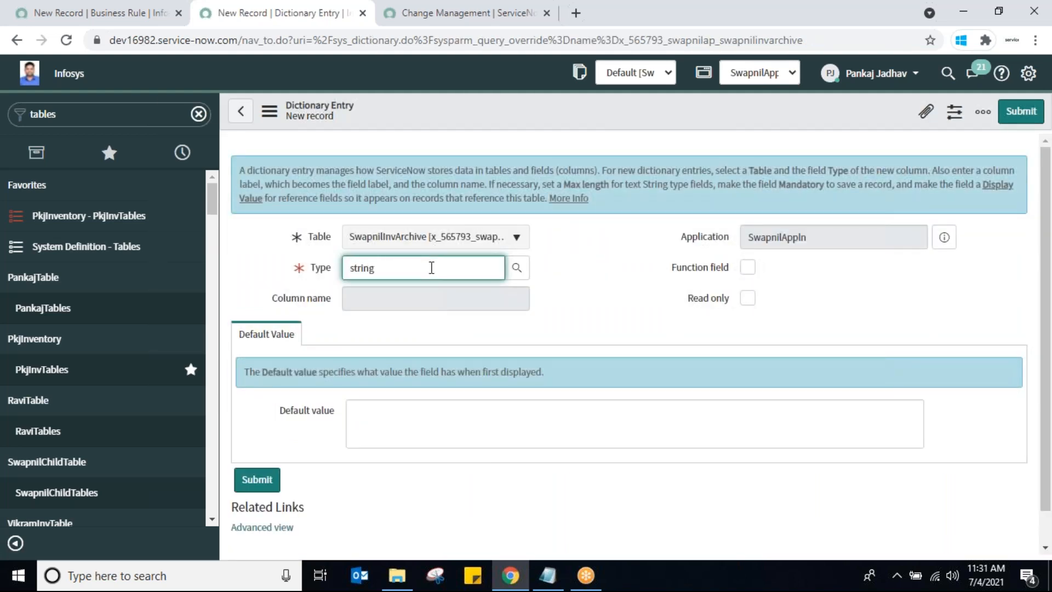
click(375, 287)
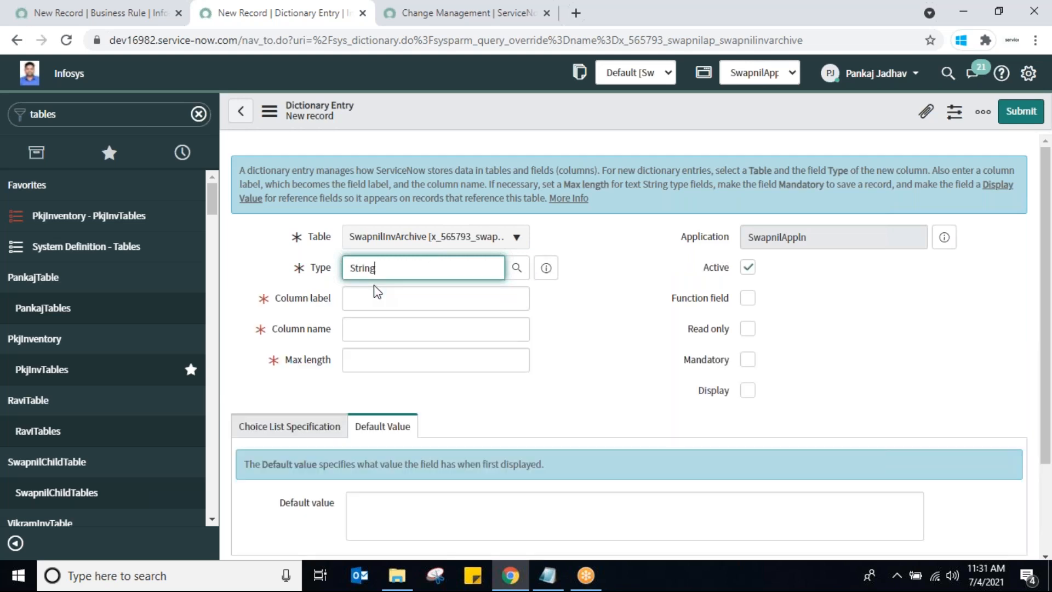
click(384, 303)
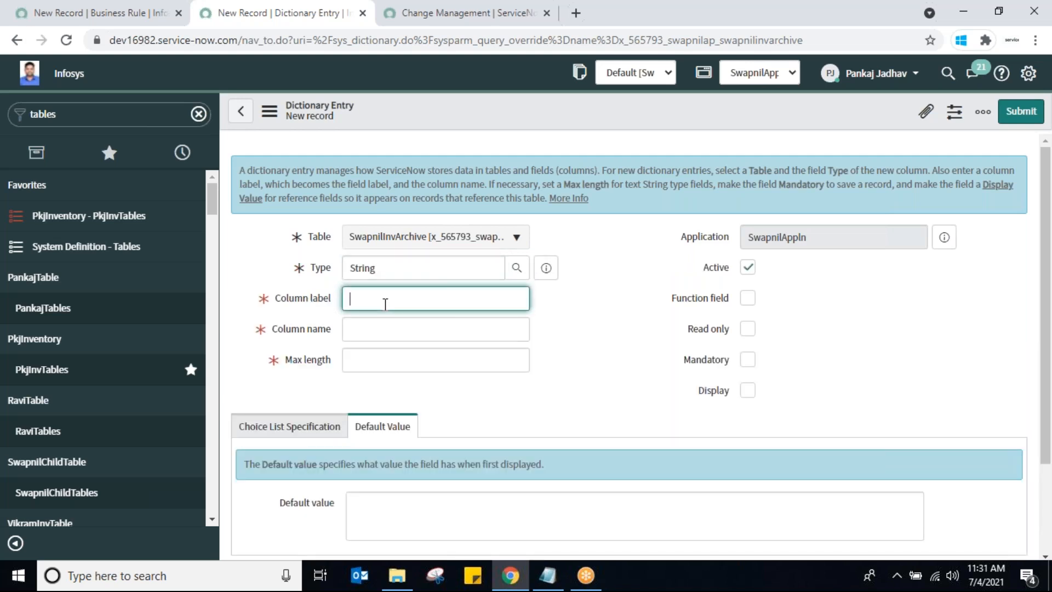
text(Pl)
text(D)
click(383, 328)
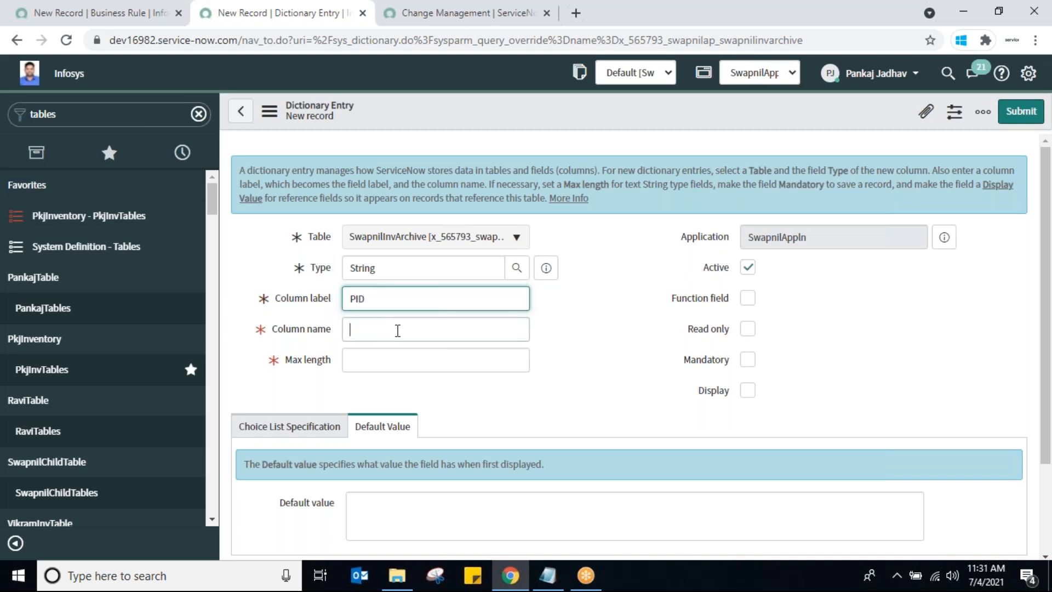
click(454, 357)
text(0)
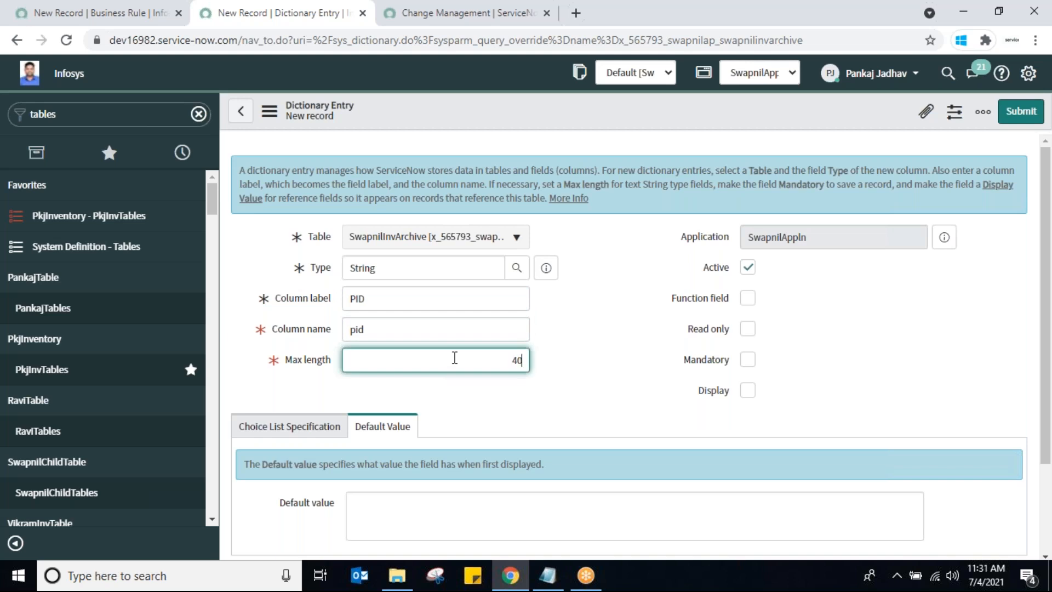
click(1014, 114)
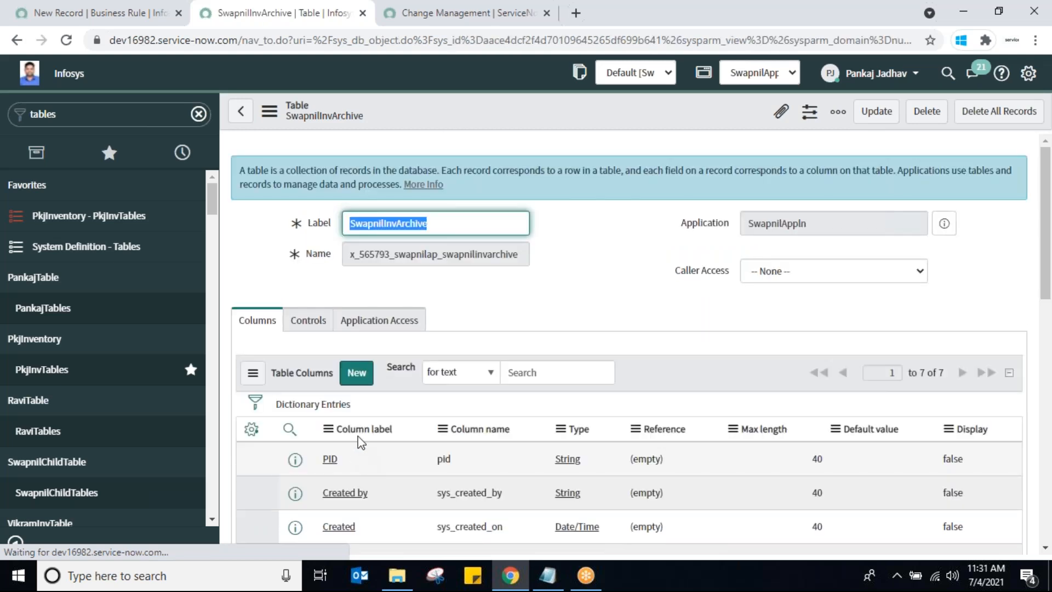
Add a String column labelled Pname with a max length of 40 to the SwapnilInvArchive table
click(357, 373)
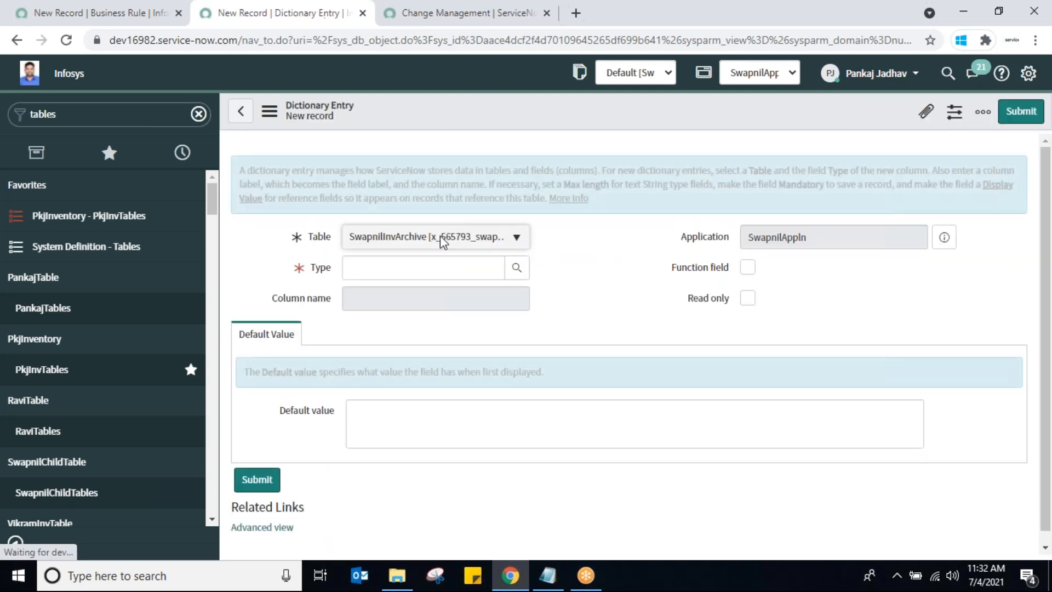
click(415, 269)
text(str)
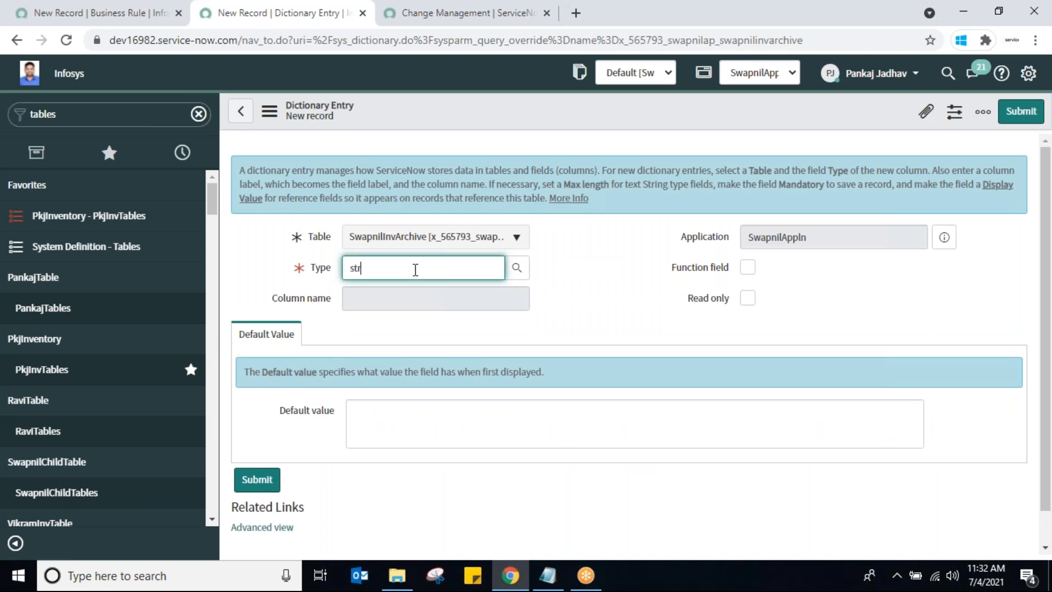
text(ing)
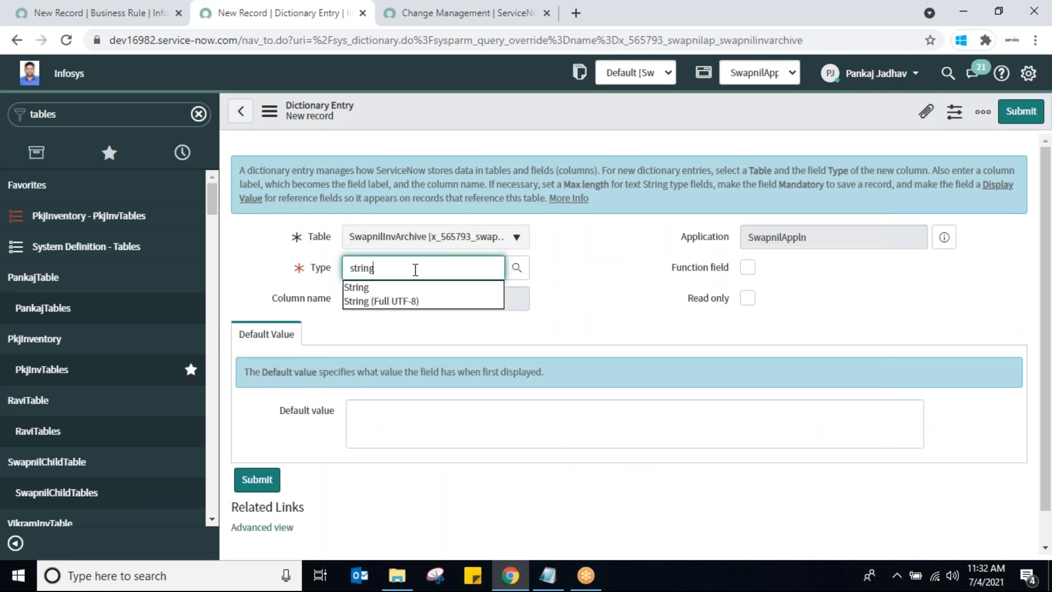
click(373, 289)
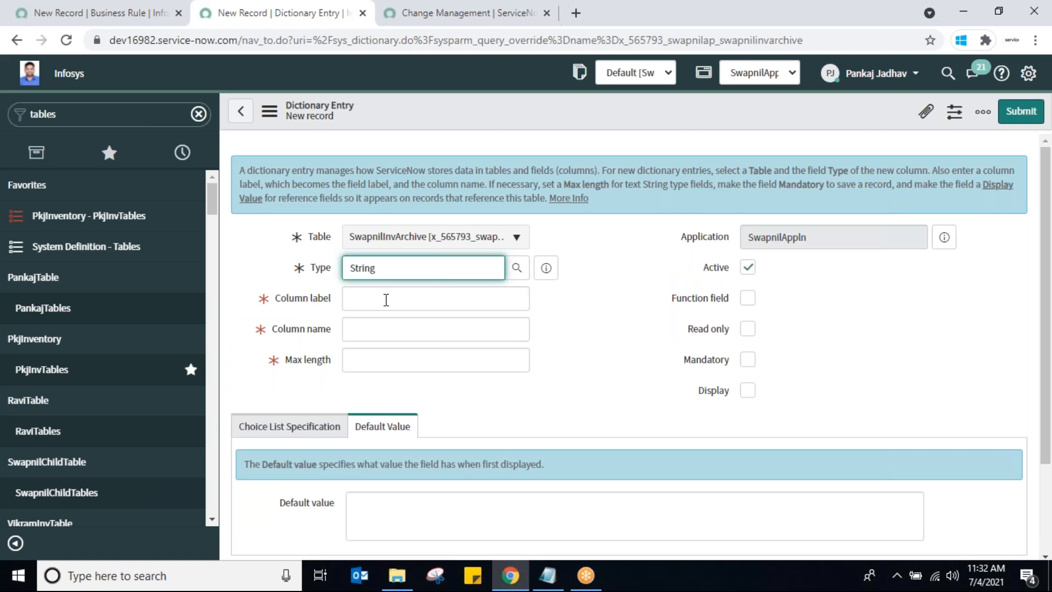
click(386, 300)
text(P)
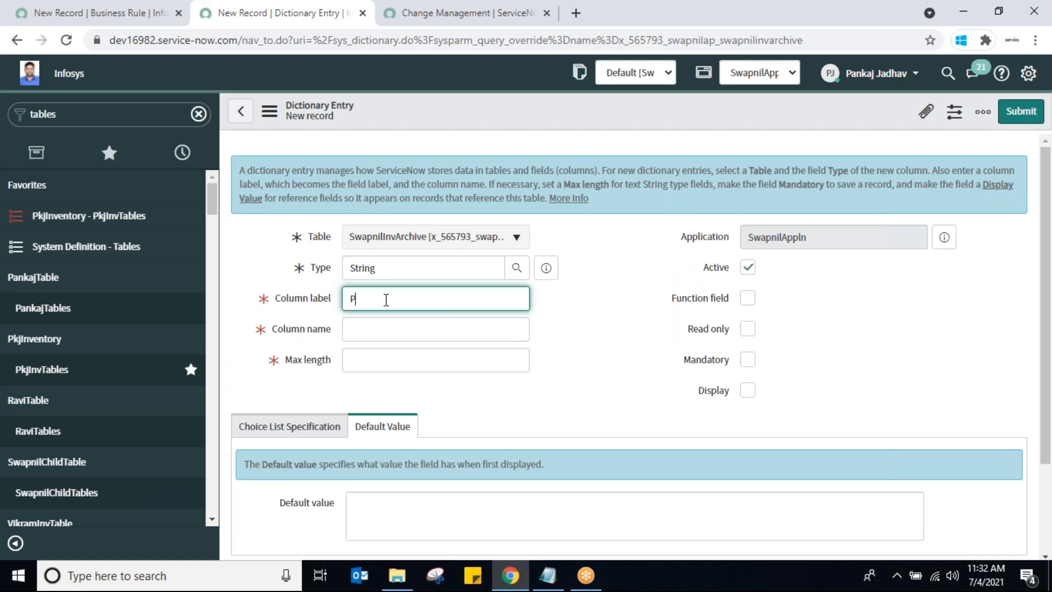
text(name)
click(389, 329)
click(458, 360)
text(40)
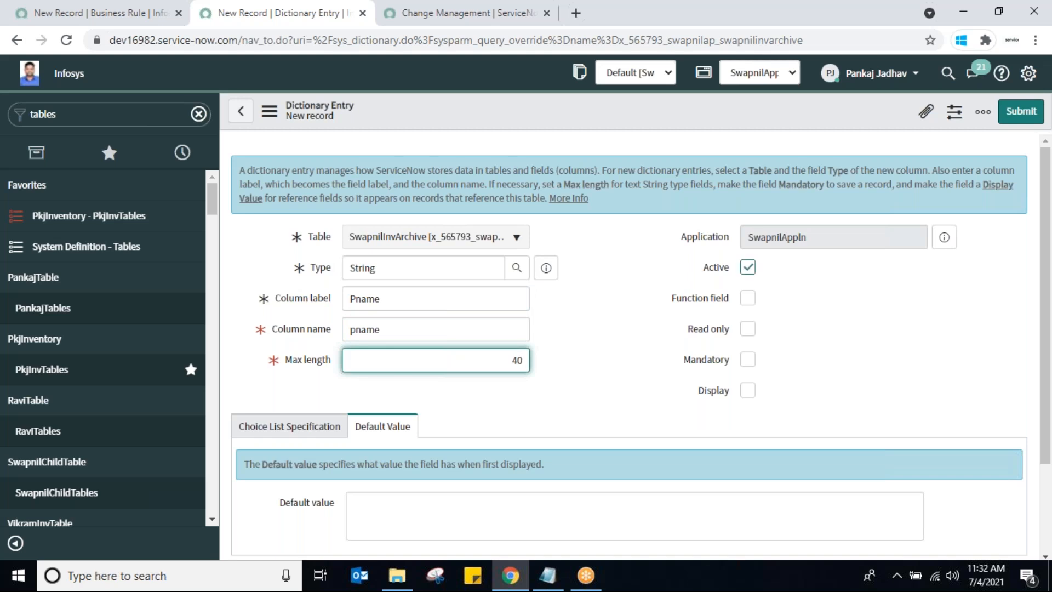
click(1016, 113)
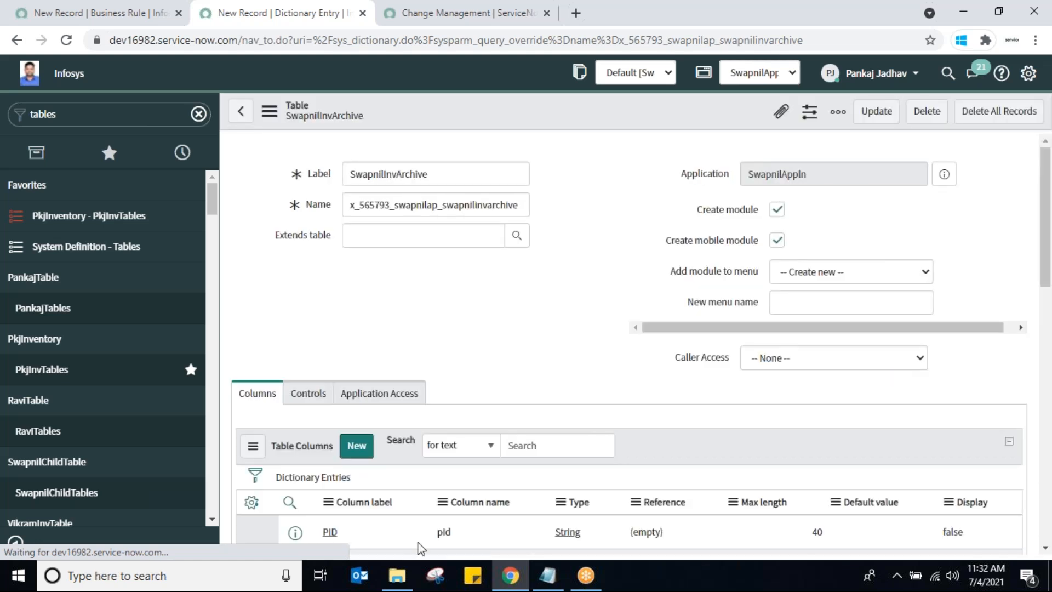
Add a String column labelled Pdesc with a max length of 40 to the SwapnilInvArchive table
click(357, 374)
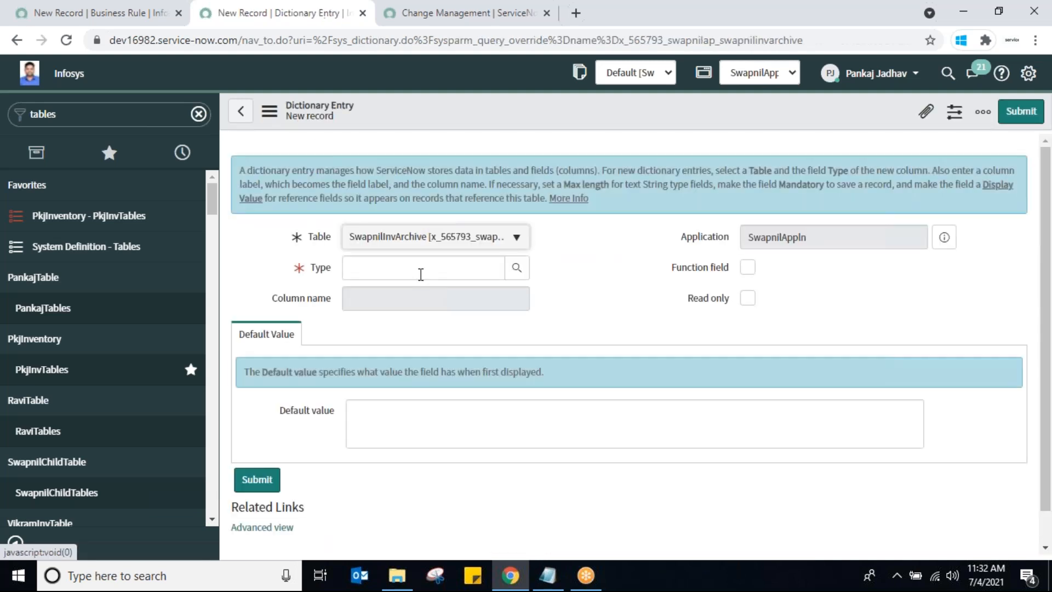
click(421, 274)
text(string)
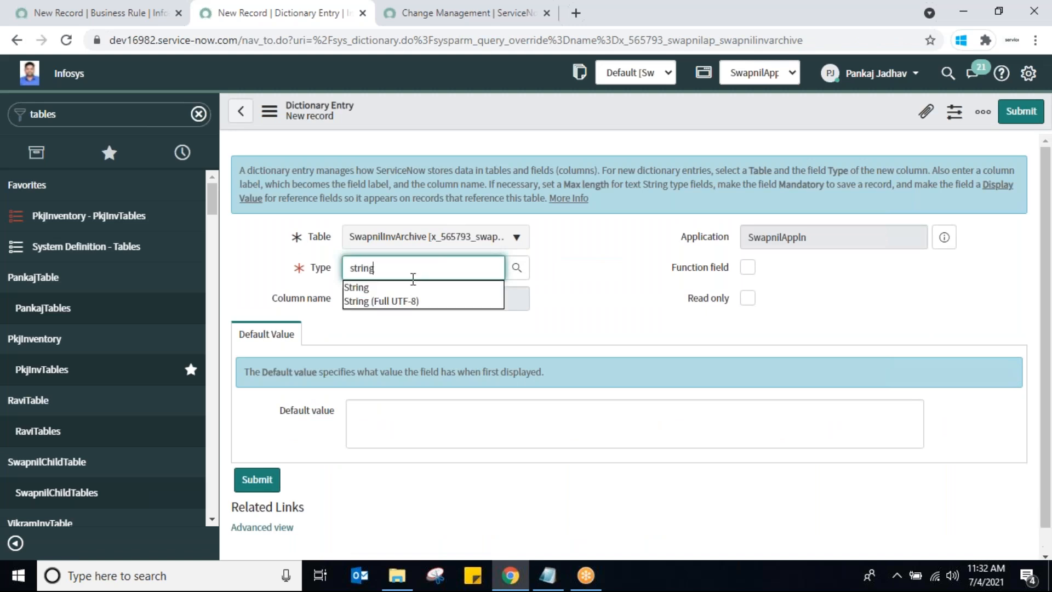
click(410, 281)
click(399, 301)
text(P)
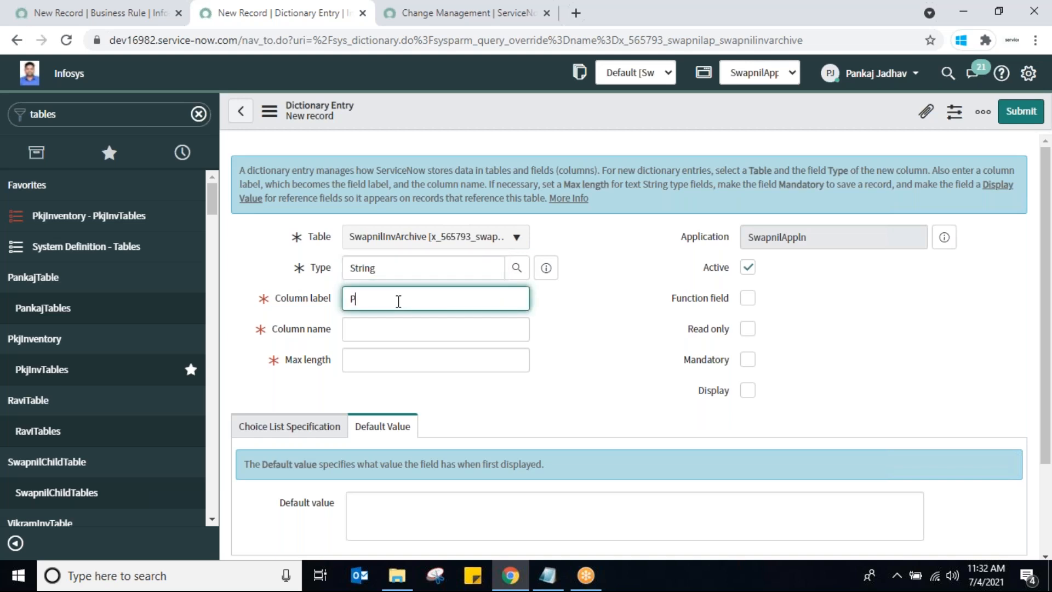
text(desc)
click(413, 333)
click(479, 362)
text(40)
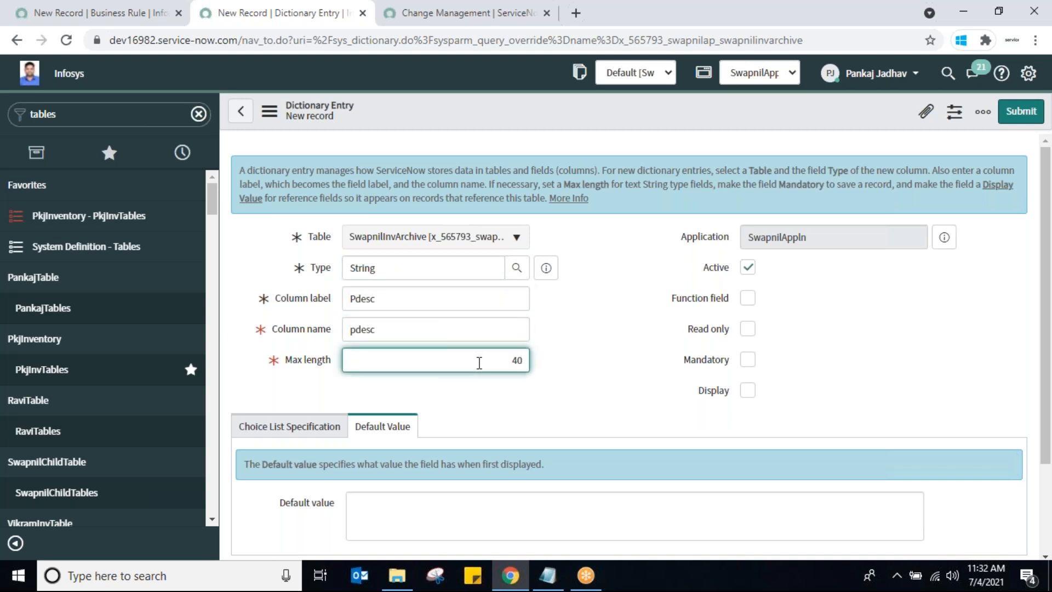
click(1021, 111)
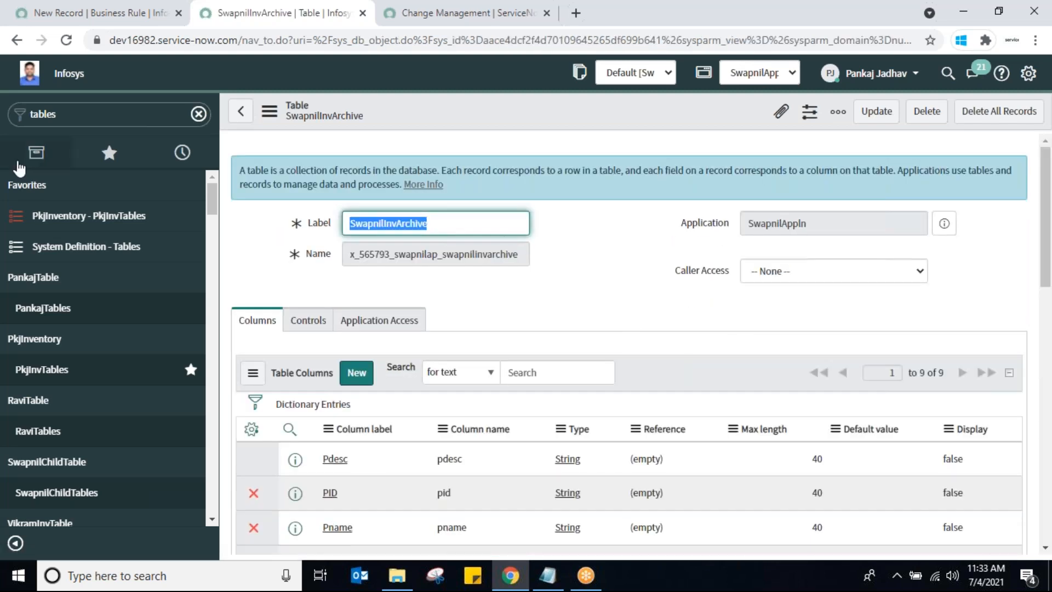
Find the SwapnilInvArchives module, view its record list, and open a blank record form to check the fields
click(82, 113)
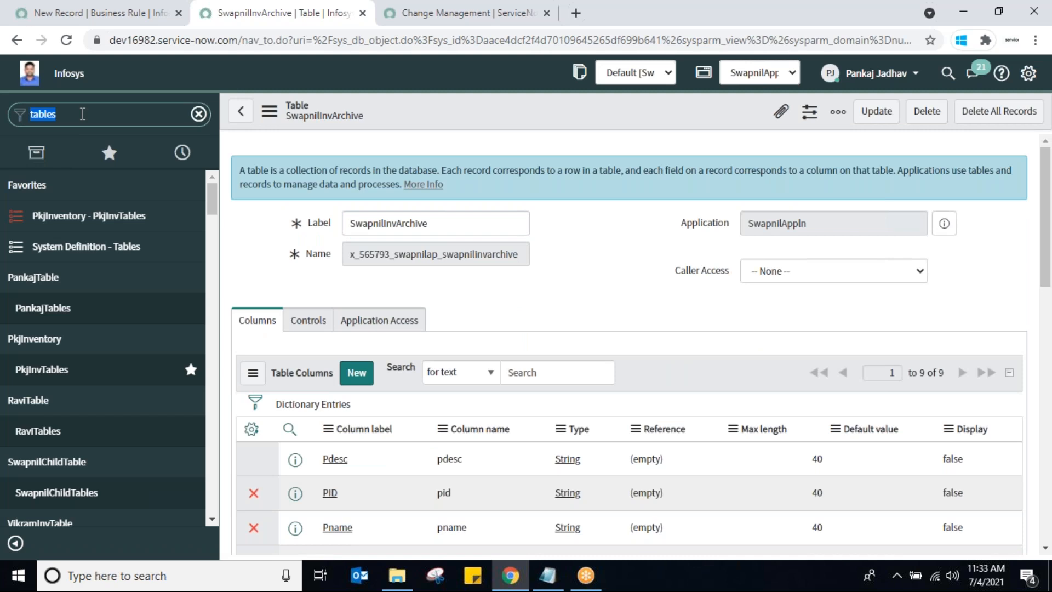
text(Swapnil)
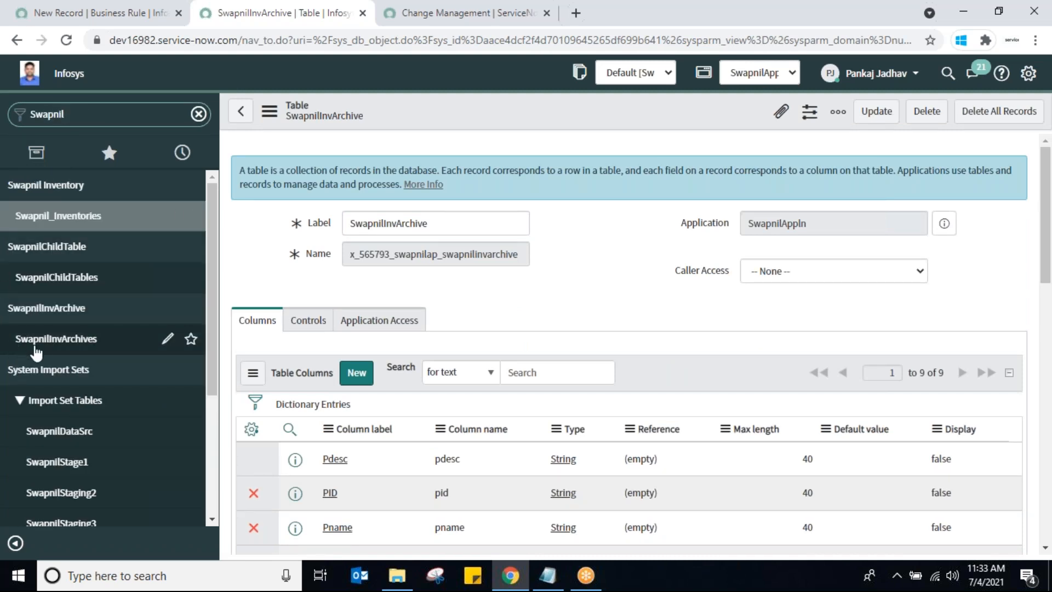
click(56, 339)
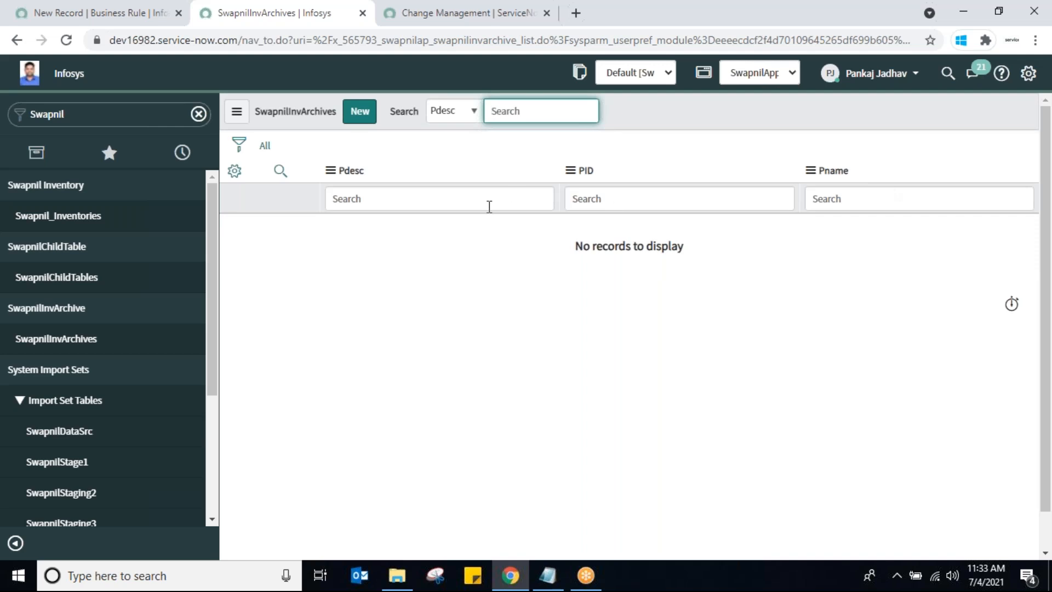
click(368, 112)
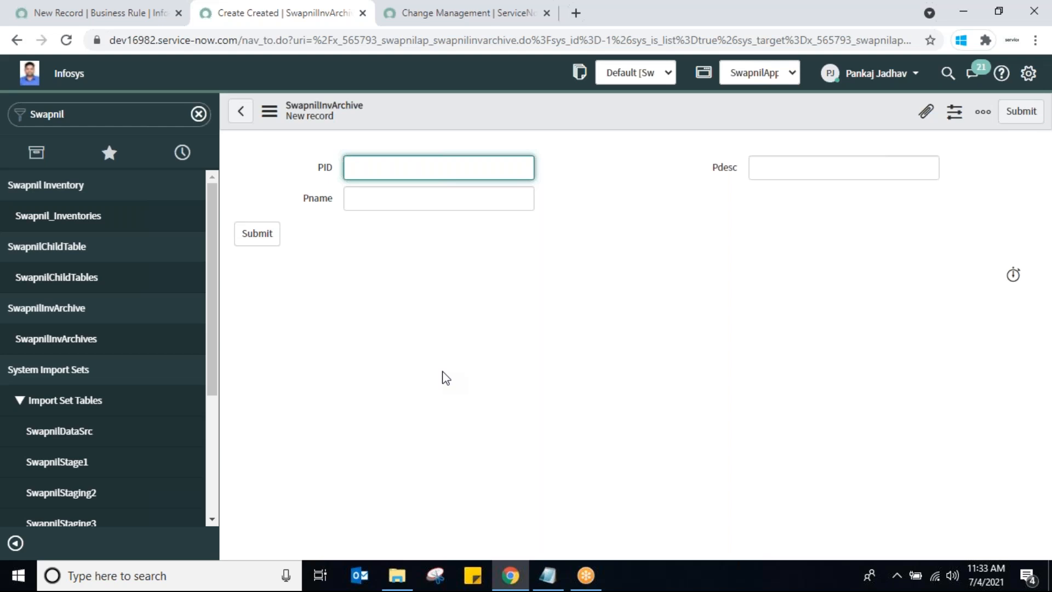
Return to the SwapnilFirstBR business rule and disable Update and Delete, leaving only Insert as its trigger
click(75, 19)
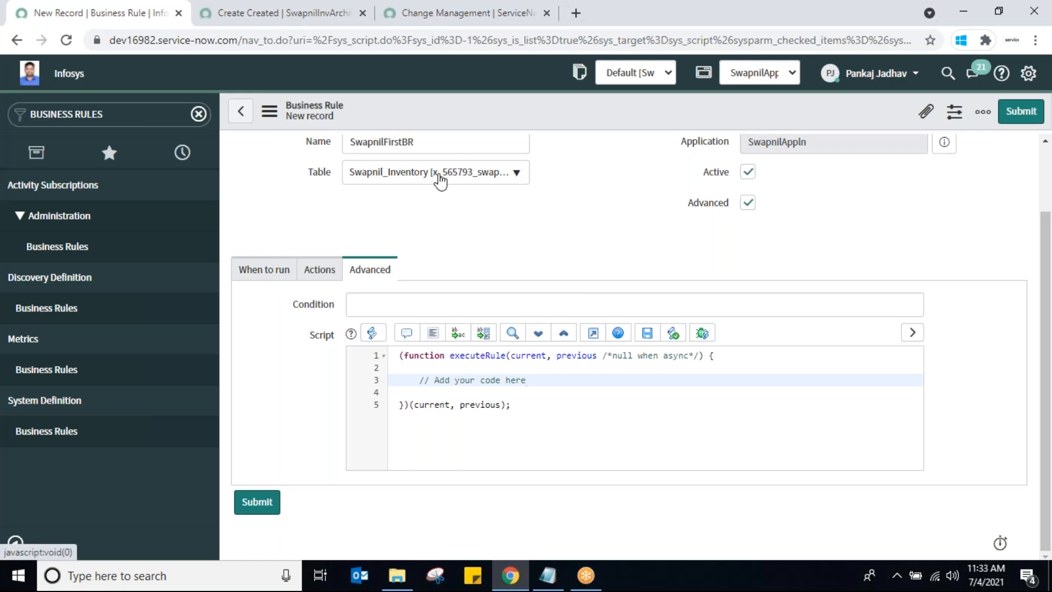
click(264, 273)
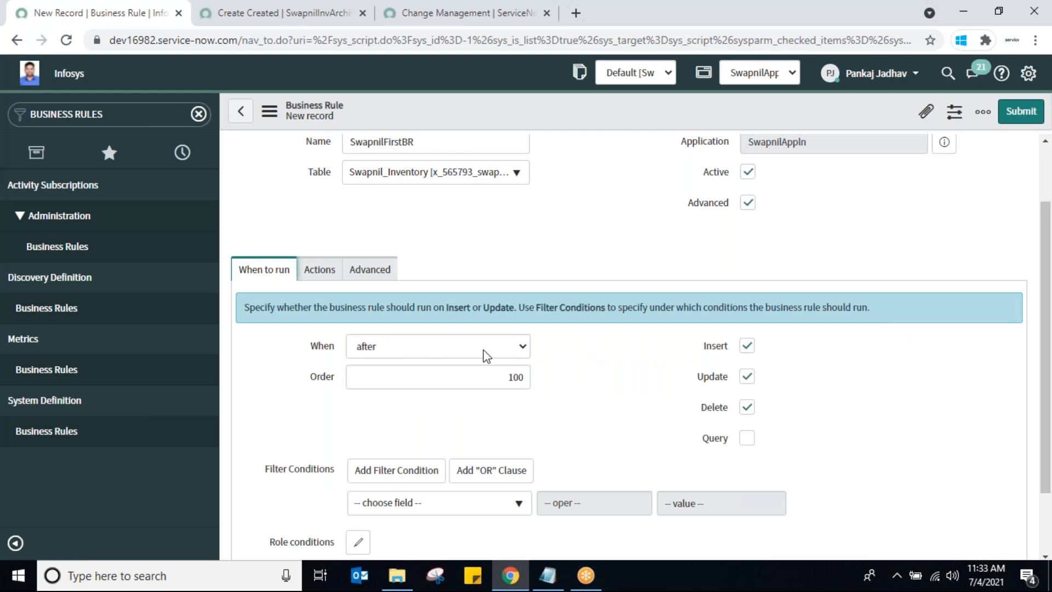
click(746, 377)
click(747, 410)
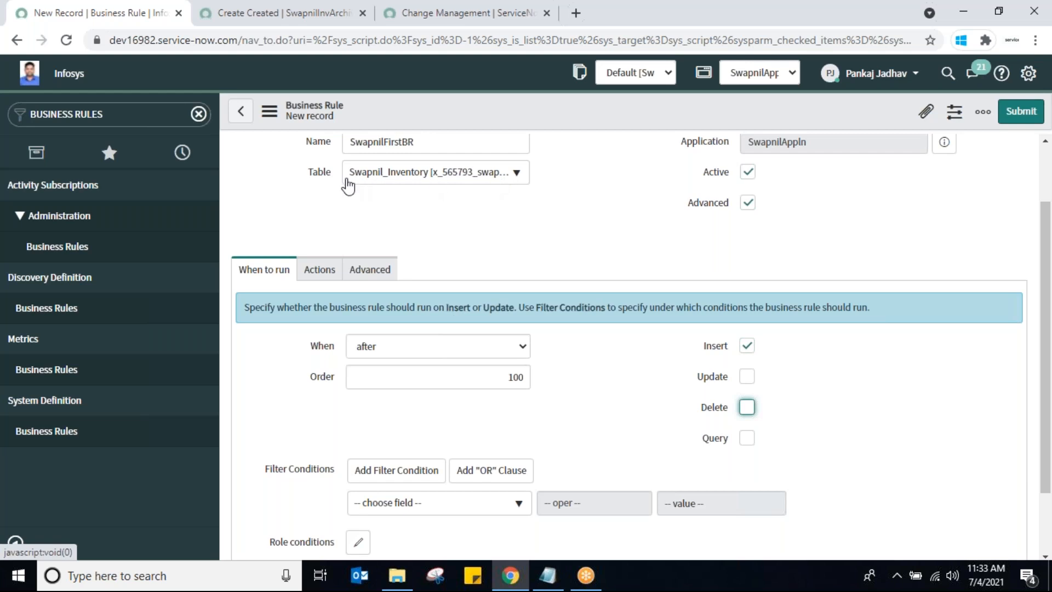
Remove the placeholder comment from the business rule's script and add blank lines inside the function body
click(372, 270)
click(539, 378)
key(BackSpace)
key(BackSpace)
key(BackSpace)
key(BackSpace)
key(BackSpace)
key(BackSpace)
key(BackSpace)
key(BackSpace)
key(BackSpace)
key(BackSpace)
key(BackSpace)
key(BackSpace)
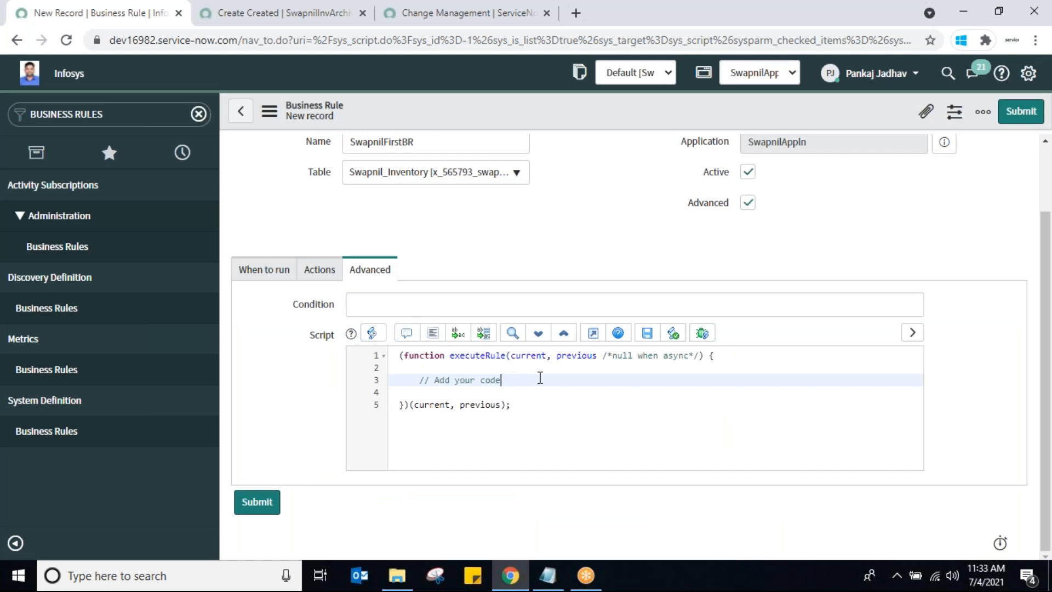
key(BackSpace)
key(BackSpace)
key(BackSpace)
key(BackSpace)
key(BackSpace)
key(BackSpace)
key(BackSpace)
key(BackSpace)
key(BackSpace)
key(Return)
key(Return)
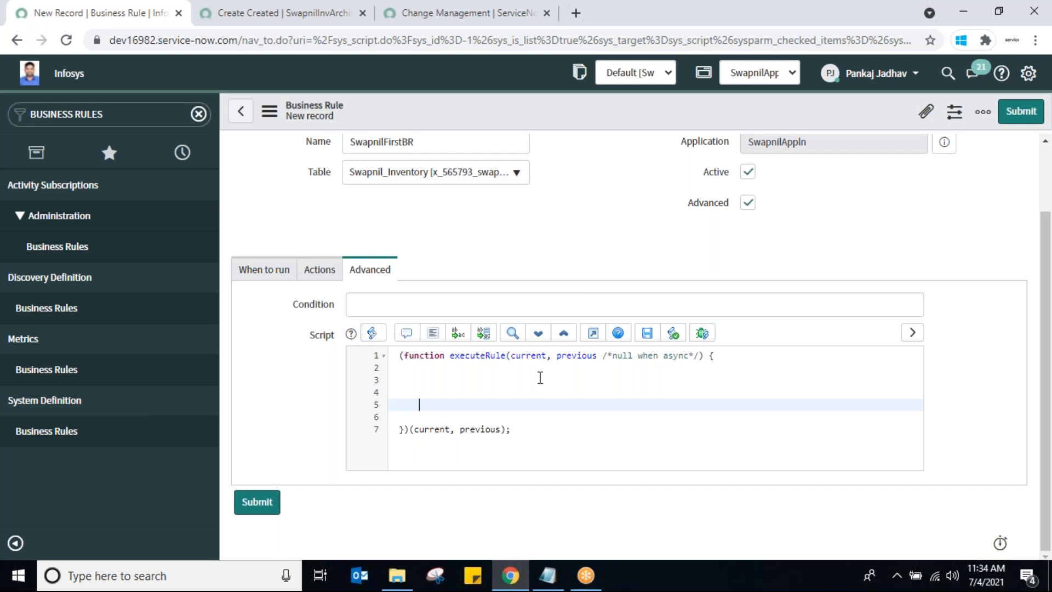
Write var gr=new GlideRecord(''); inside the executeRule function, with empty quotes as the table argument
key(Up)
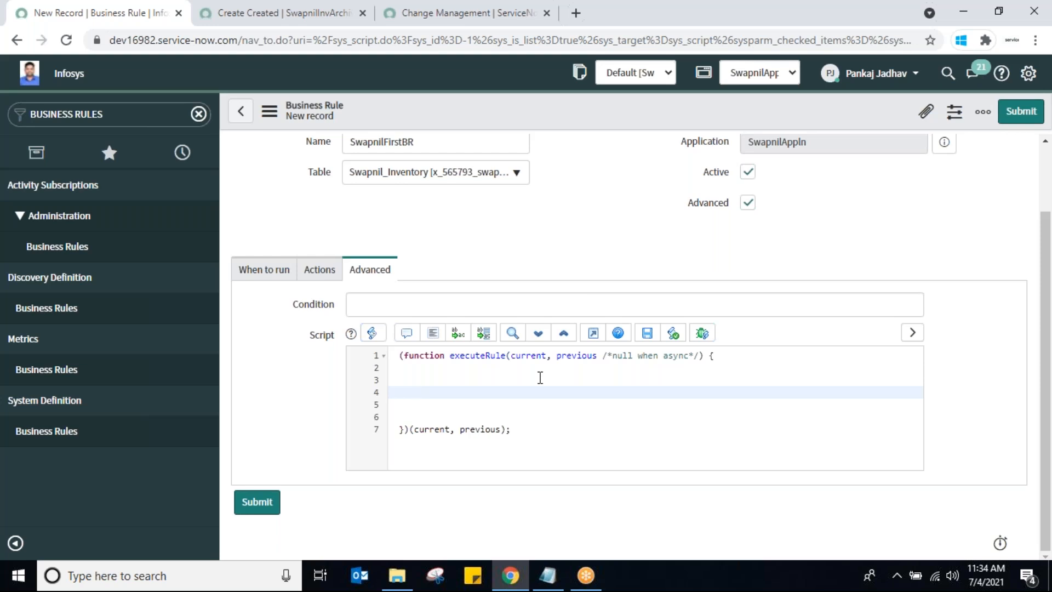
text(var gr=new GlideReco)
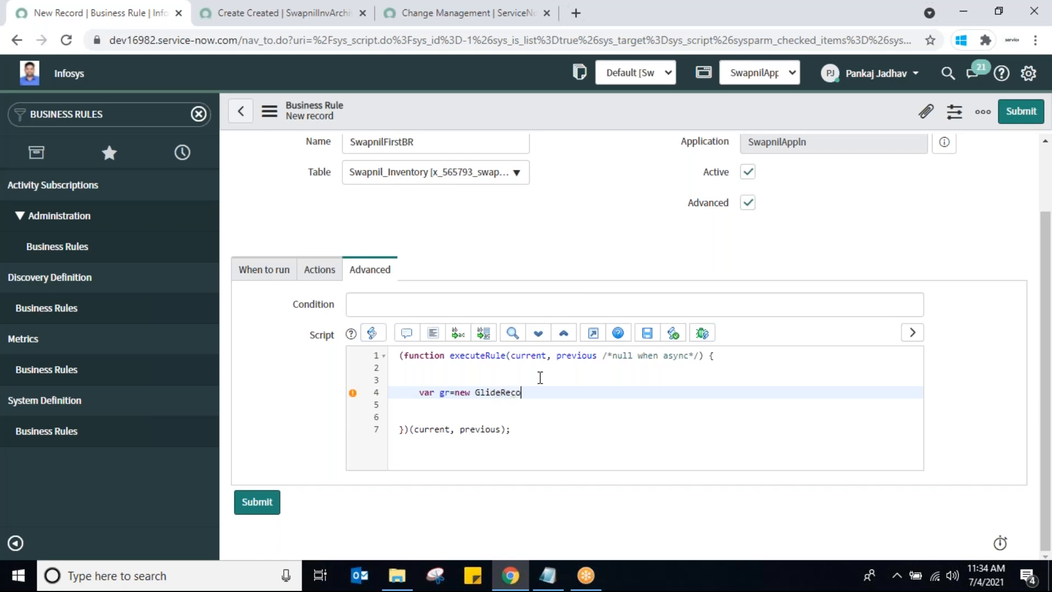
text(rd()
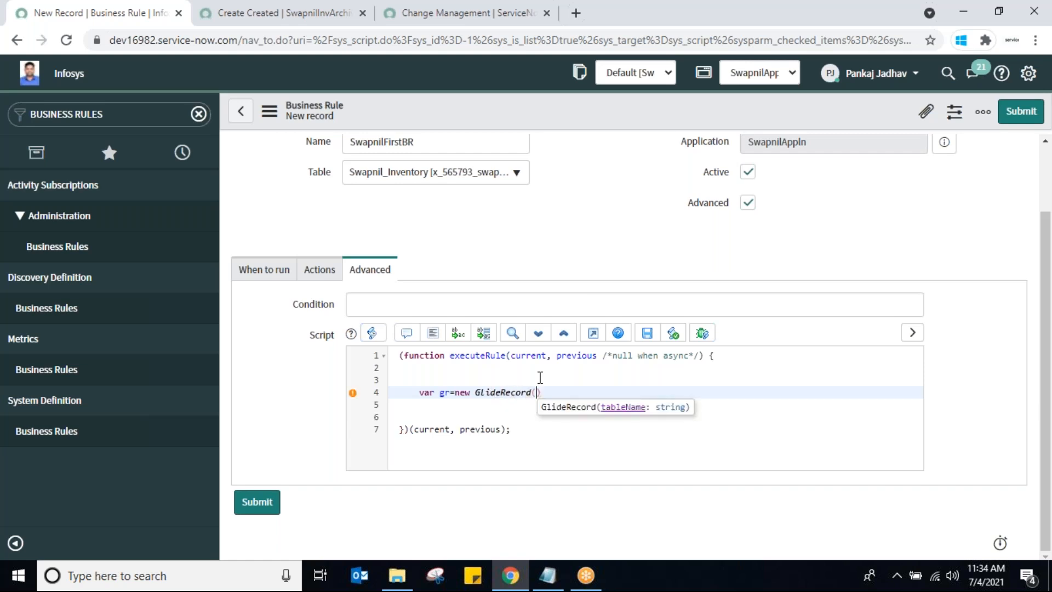
text();)
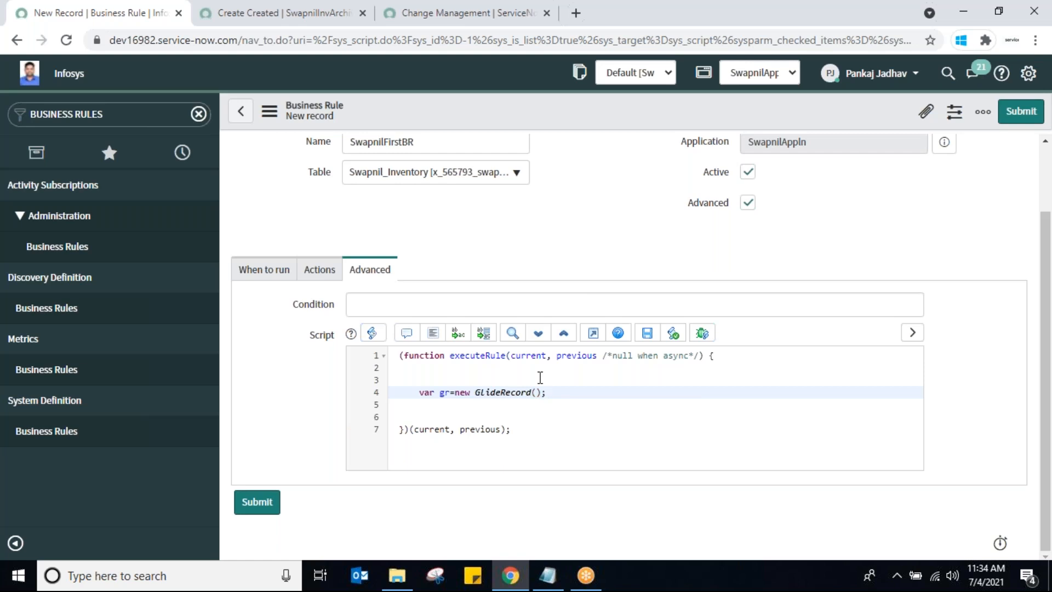
text(')
Copy the SwapnilInvArchive table's name from its table definition and paste it between the GlideRecord quotes in the business rule script
click(262, 16)
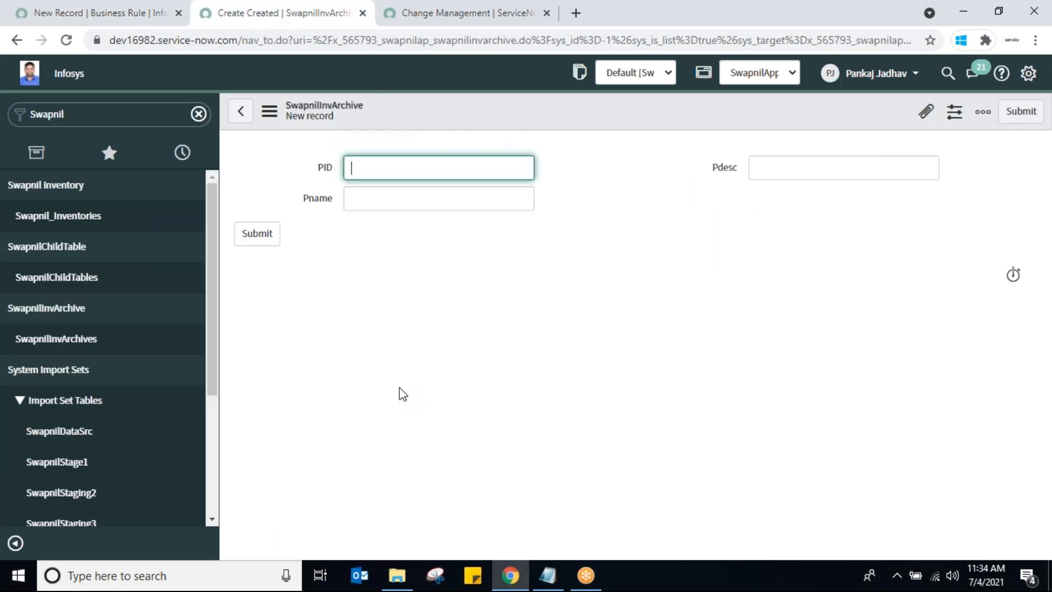
click(270, 114)
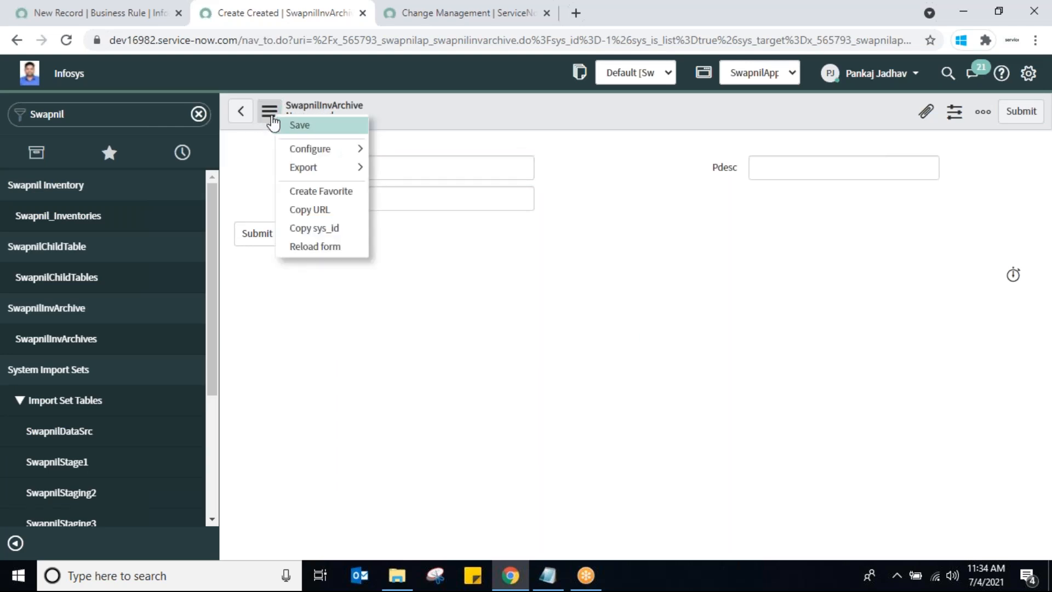
click(527, 119)
right_click(527, 120)
mouse_move(585, 157)
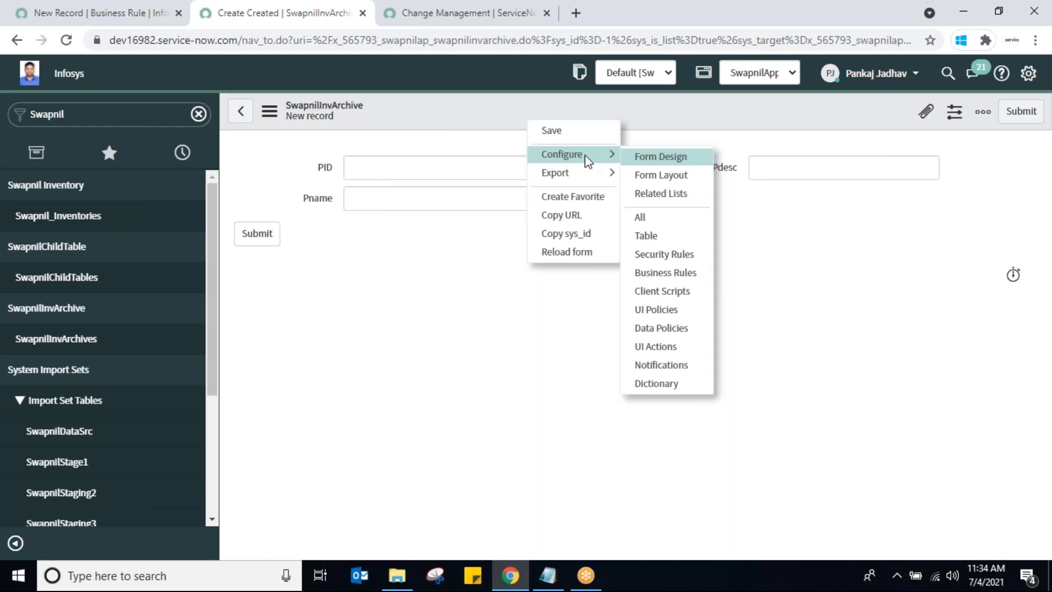
click(665, 243)
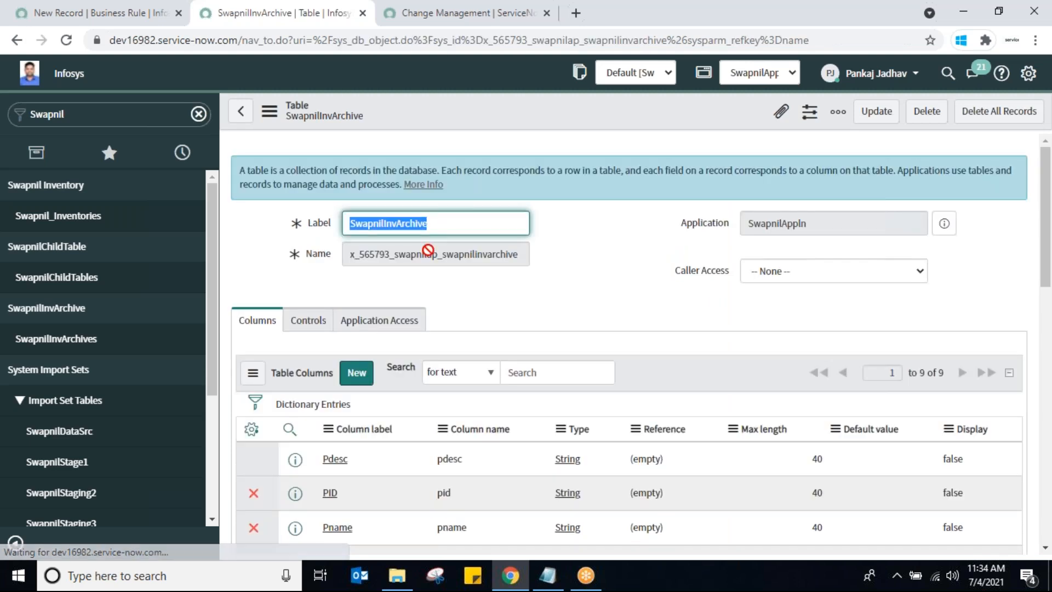
key(Tab)
key(ctrl+c)
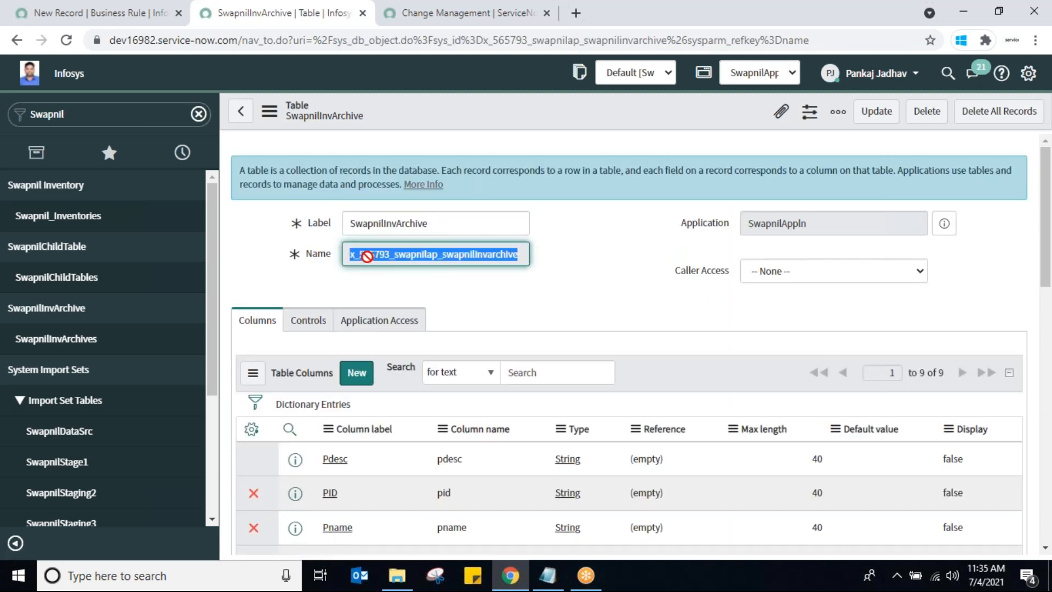
click(118, 17)
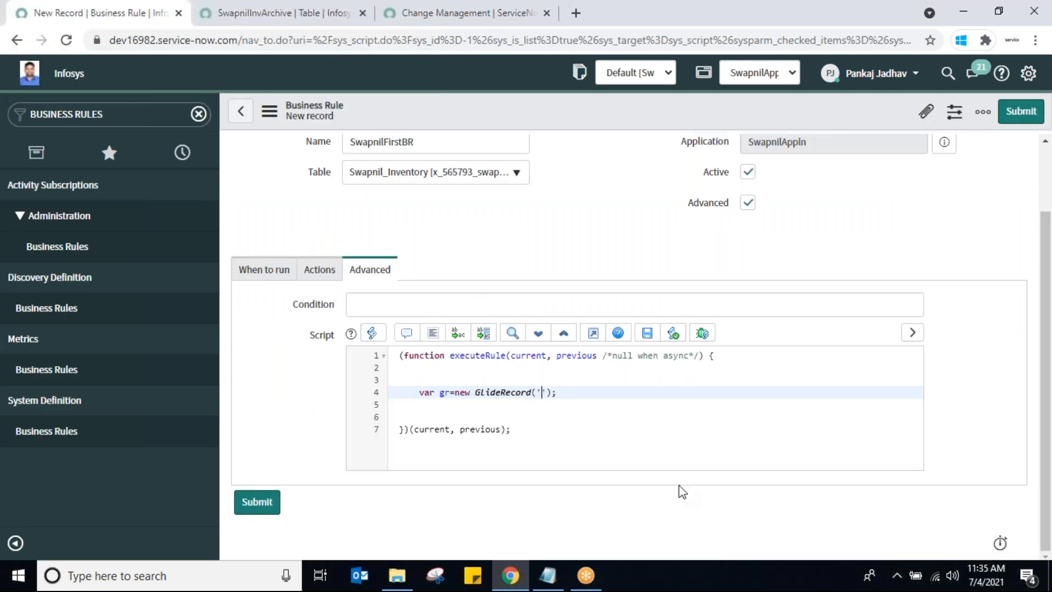
key(ctrl+v)
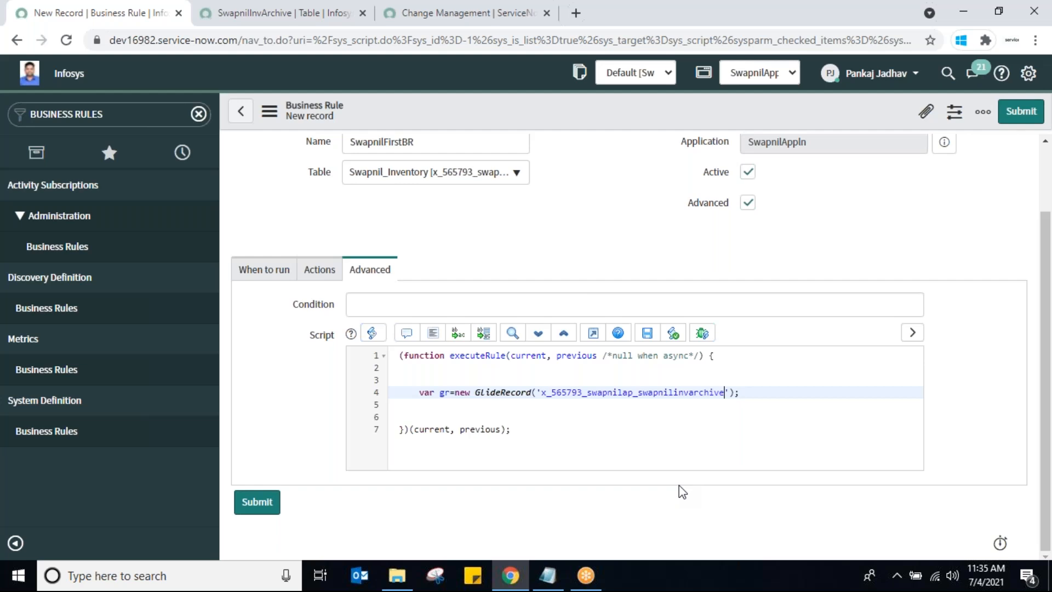
drag(540, 392, 725, 391)
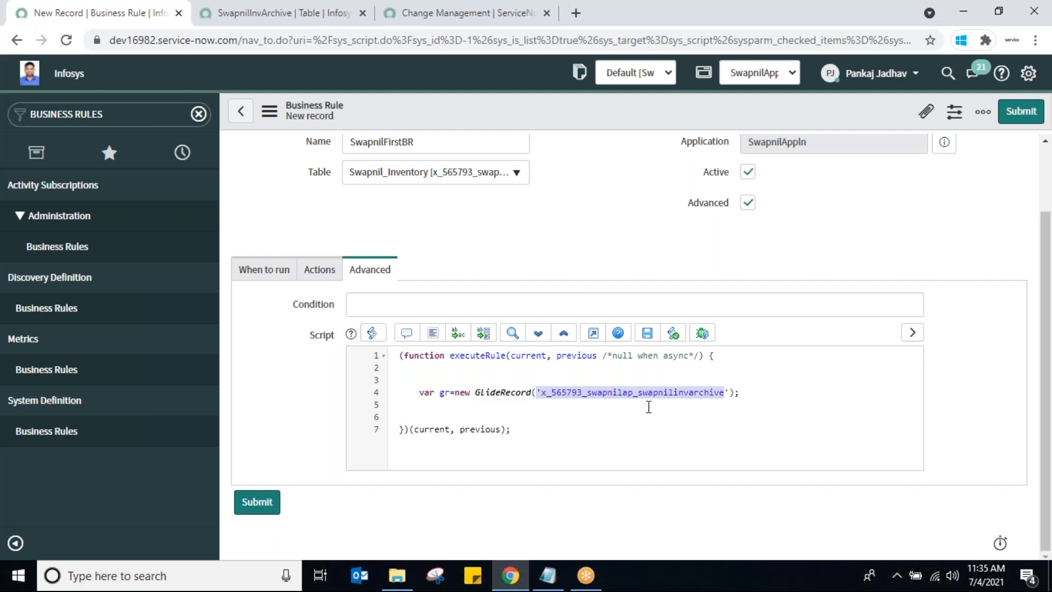
click(473, 393)
double_click(481, 391)
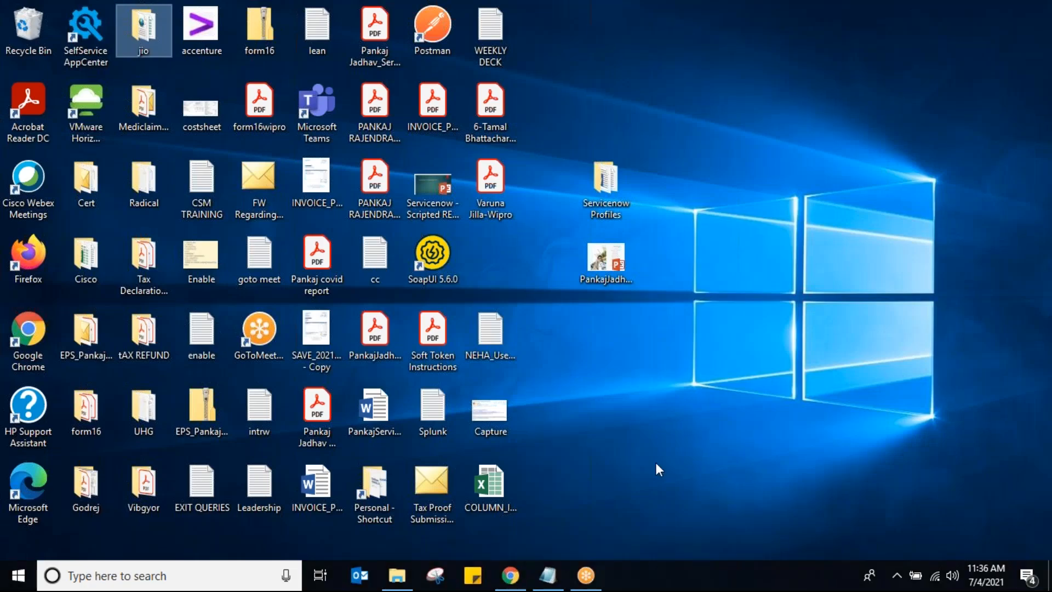
click(509, 581)
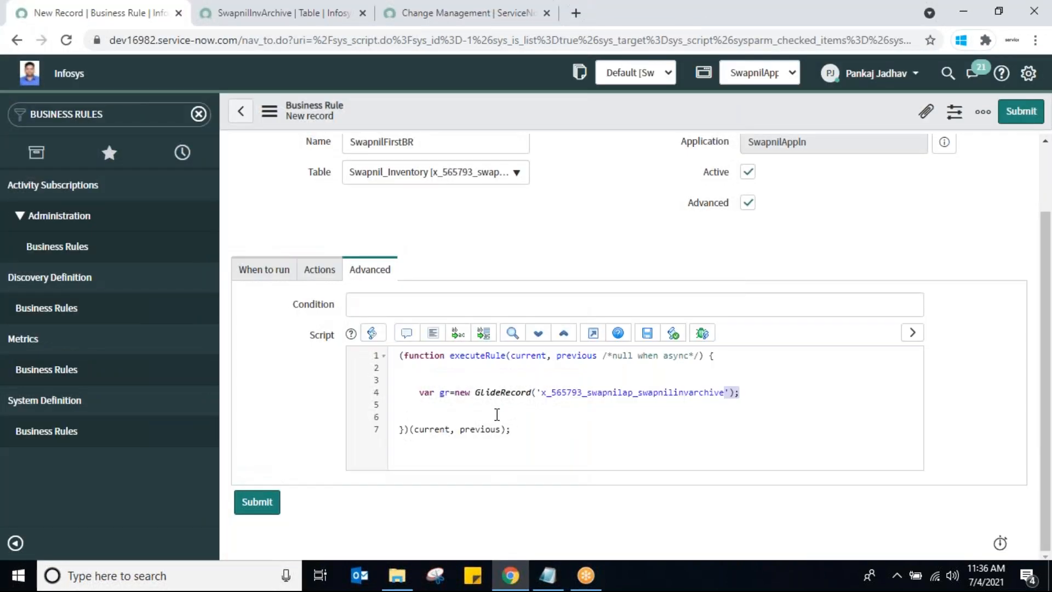
click(496, 415)
click(476, 406)
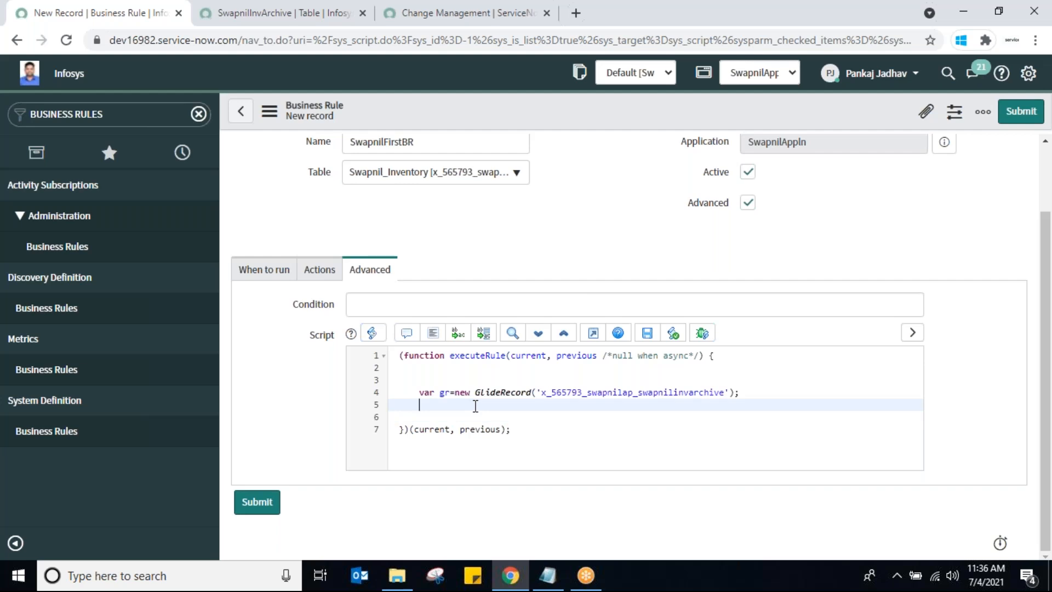
click(539, 393)
drag(539, 392, 726, 392)
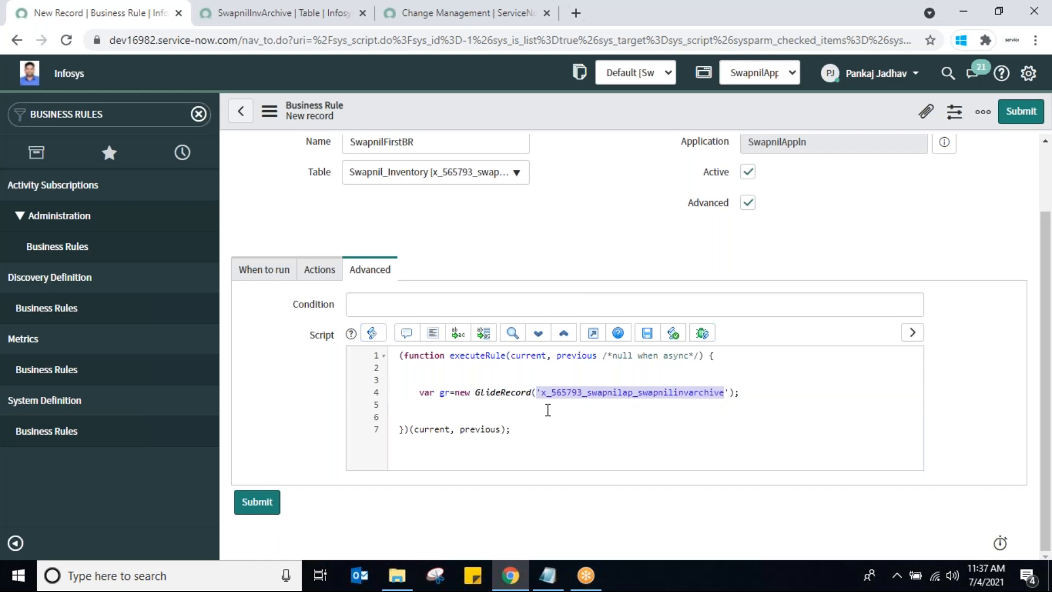
Add gr.initialize(); on the line below the GlideRecord declaration
click(433, 405)
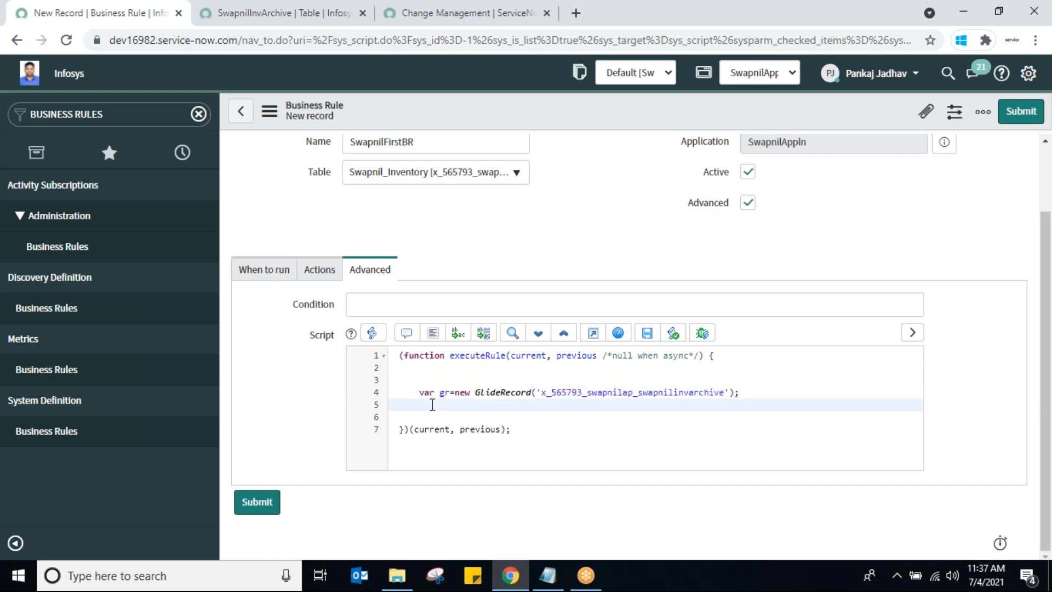
text(gr.initia)
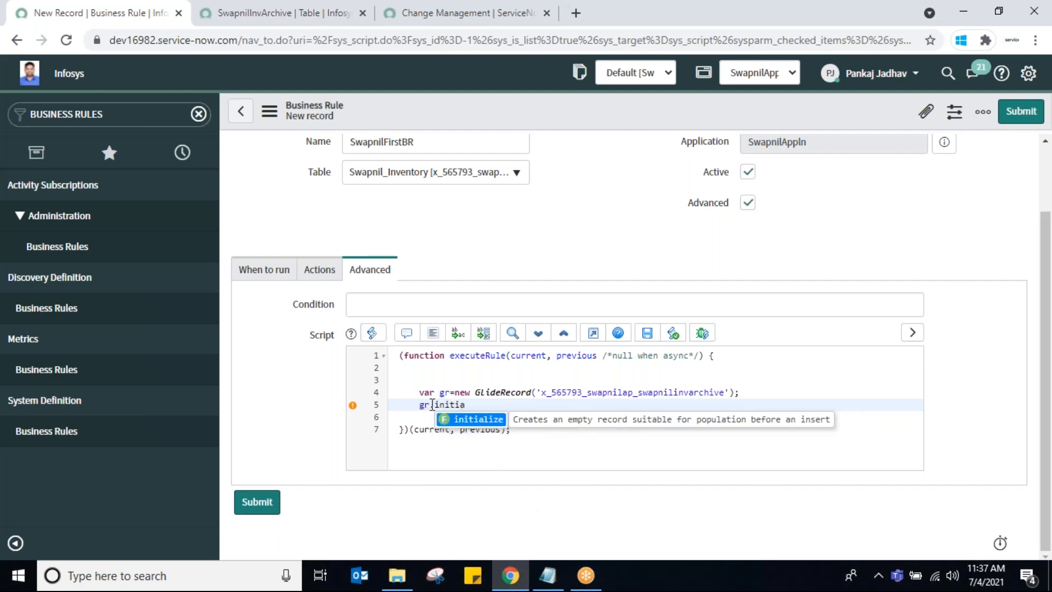
click(469, 420)
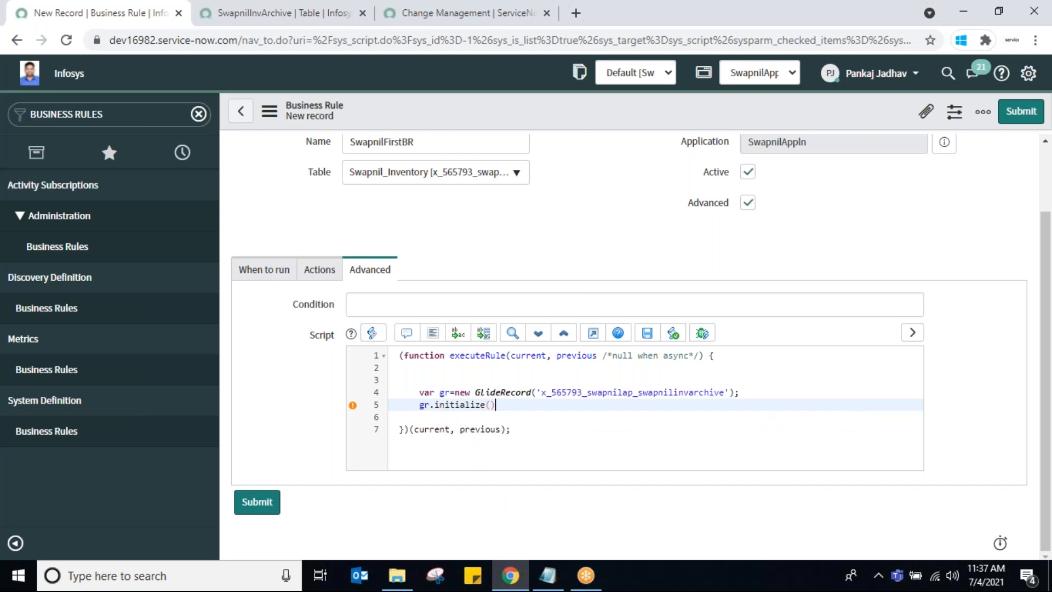
text(;)
Begin another gr method call starting with gr.se on a new line below gr.initialize();
key(Return)
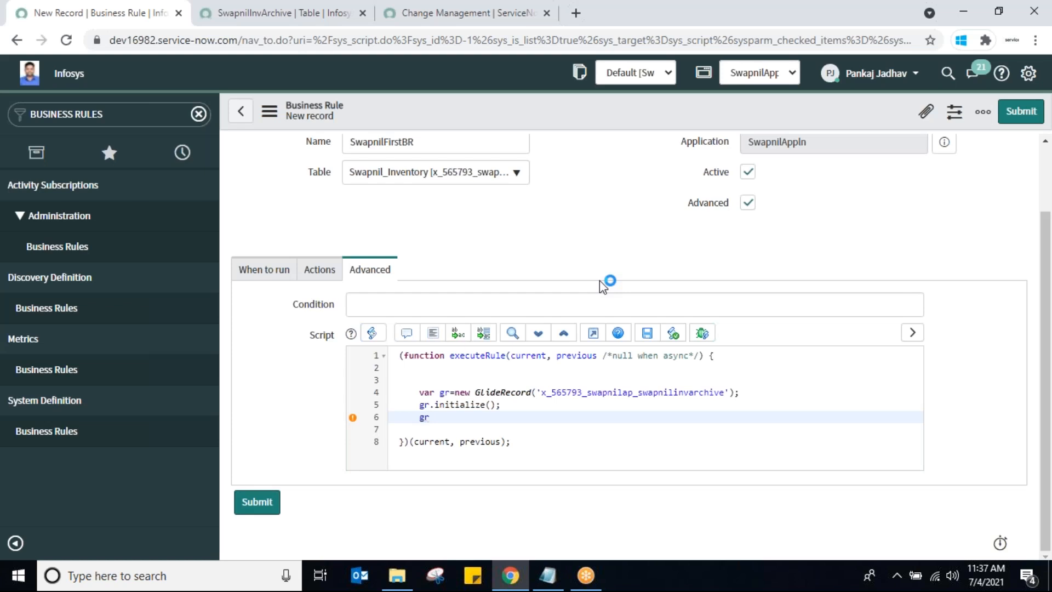
text(.)
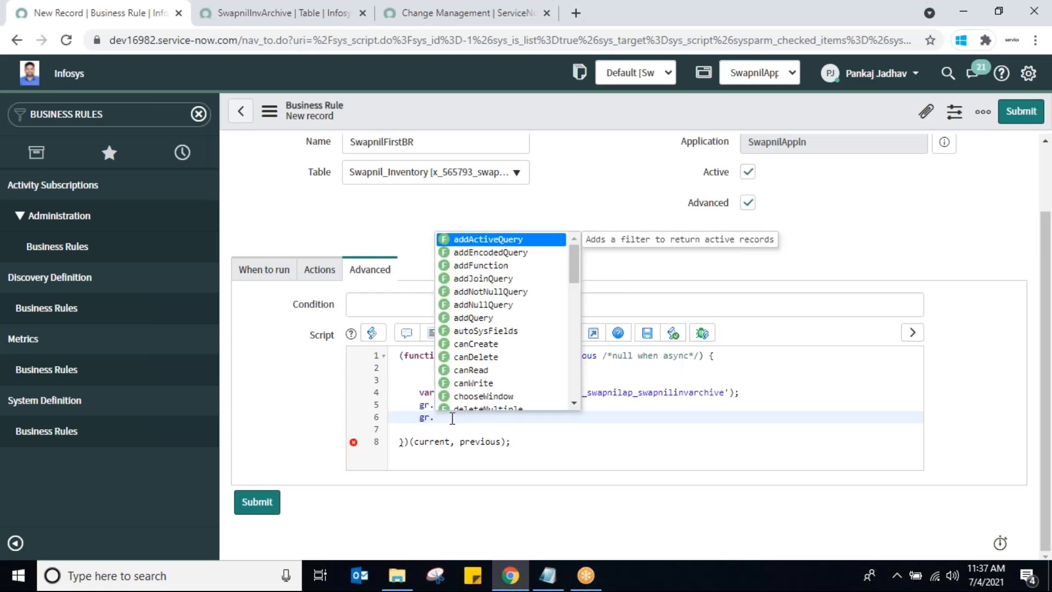
text(se)
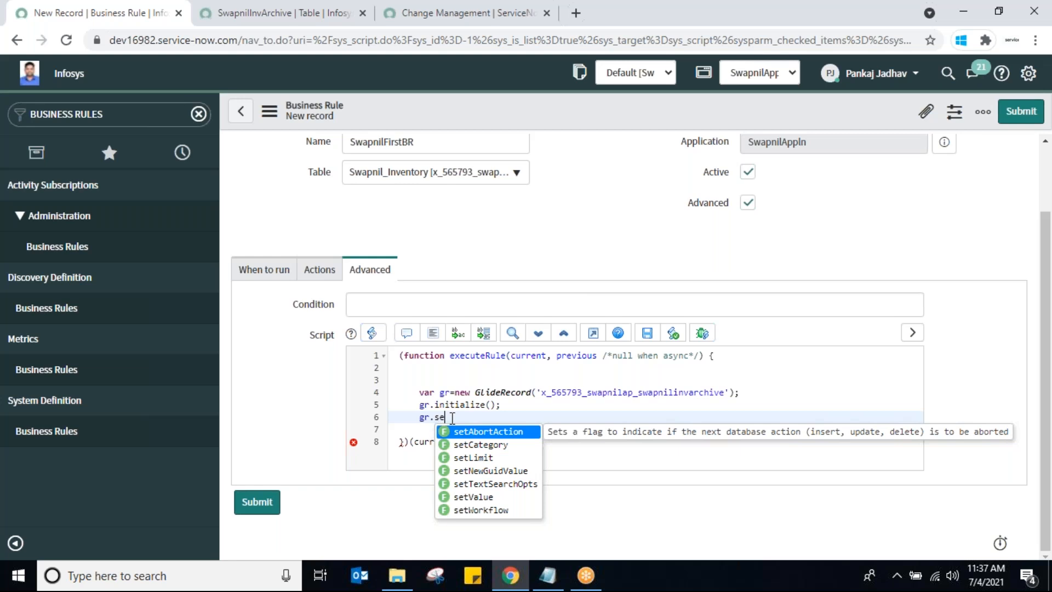